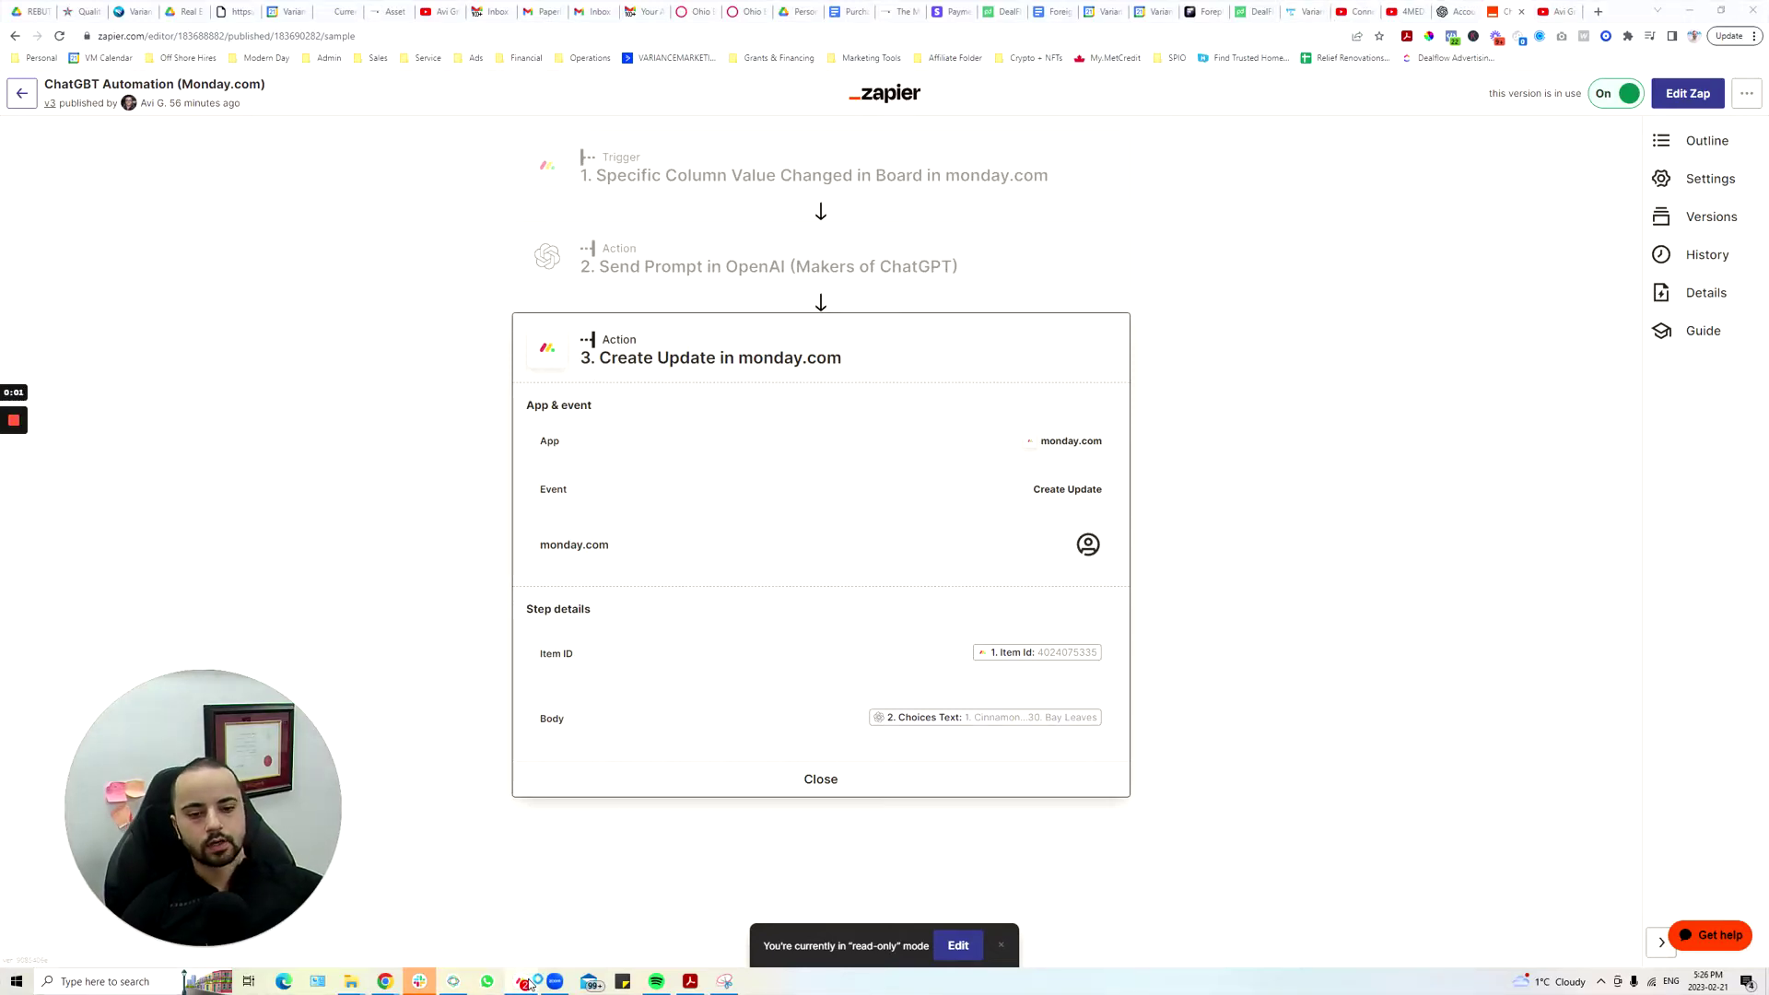
- Switch to monday.com and open the ChatGBT-DALL-E board
click(527, 983)
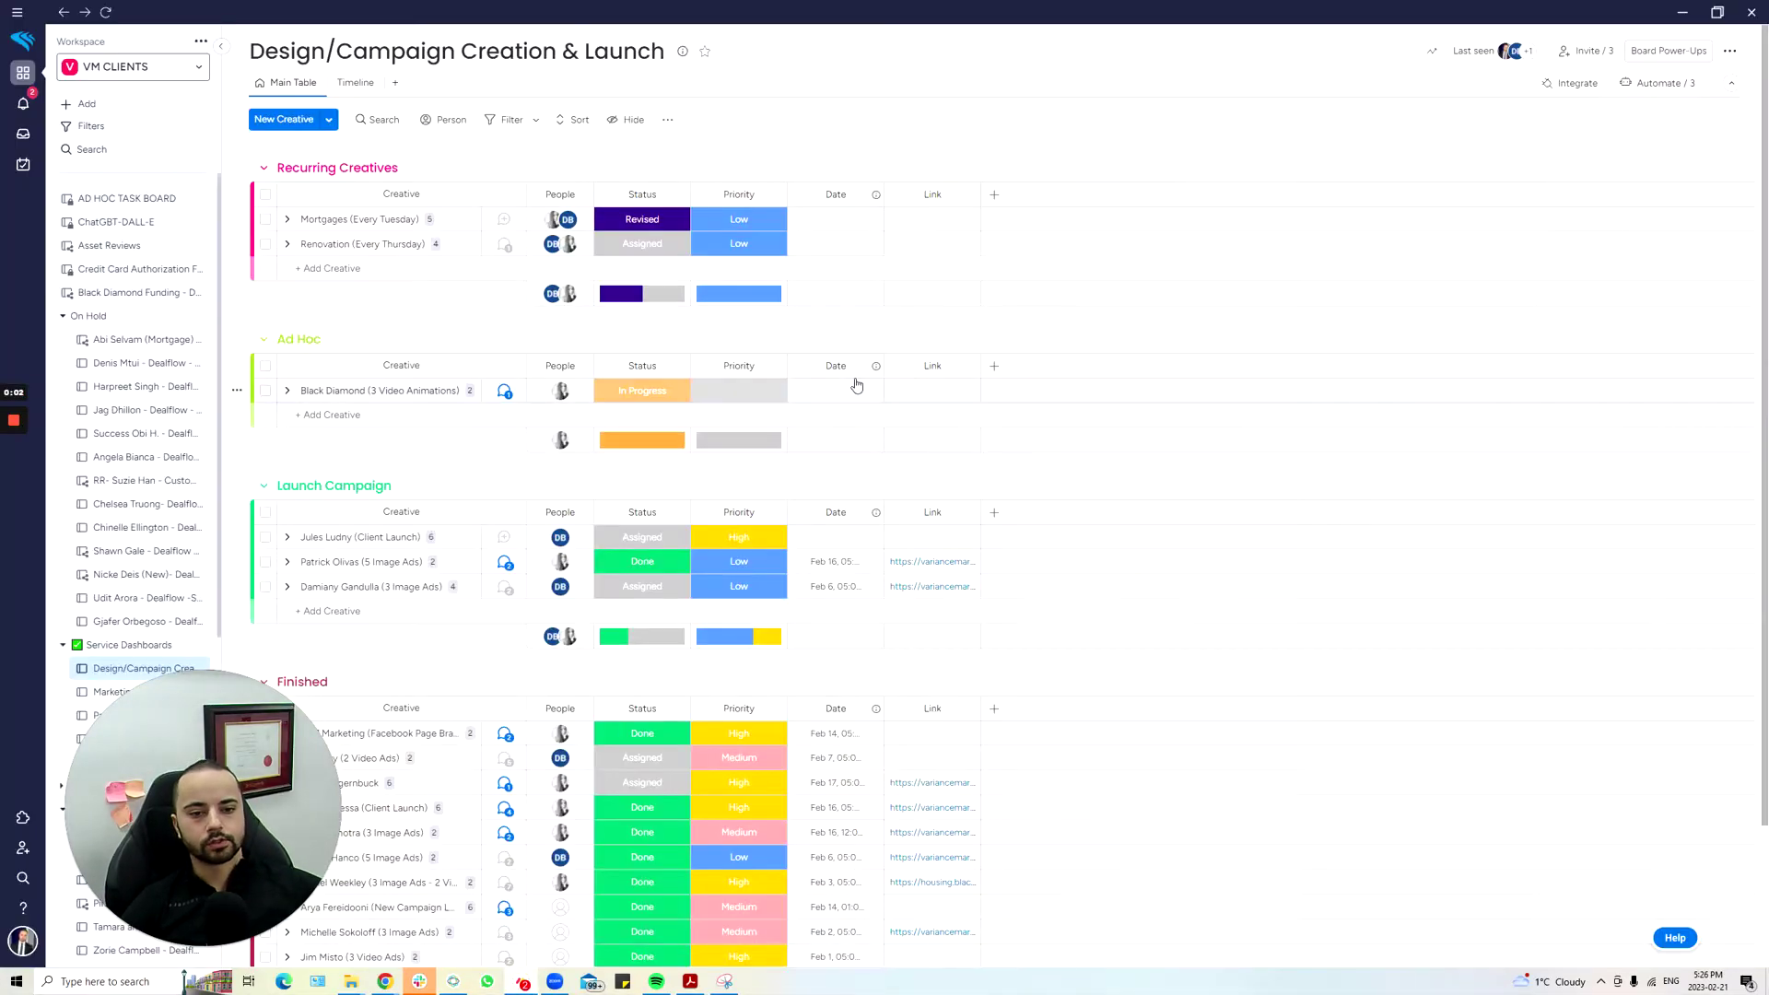
click(166, 229)
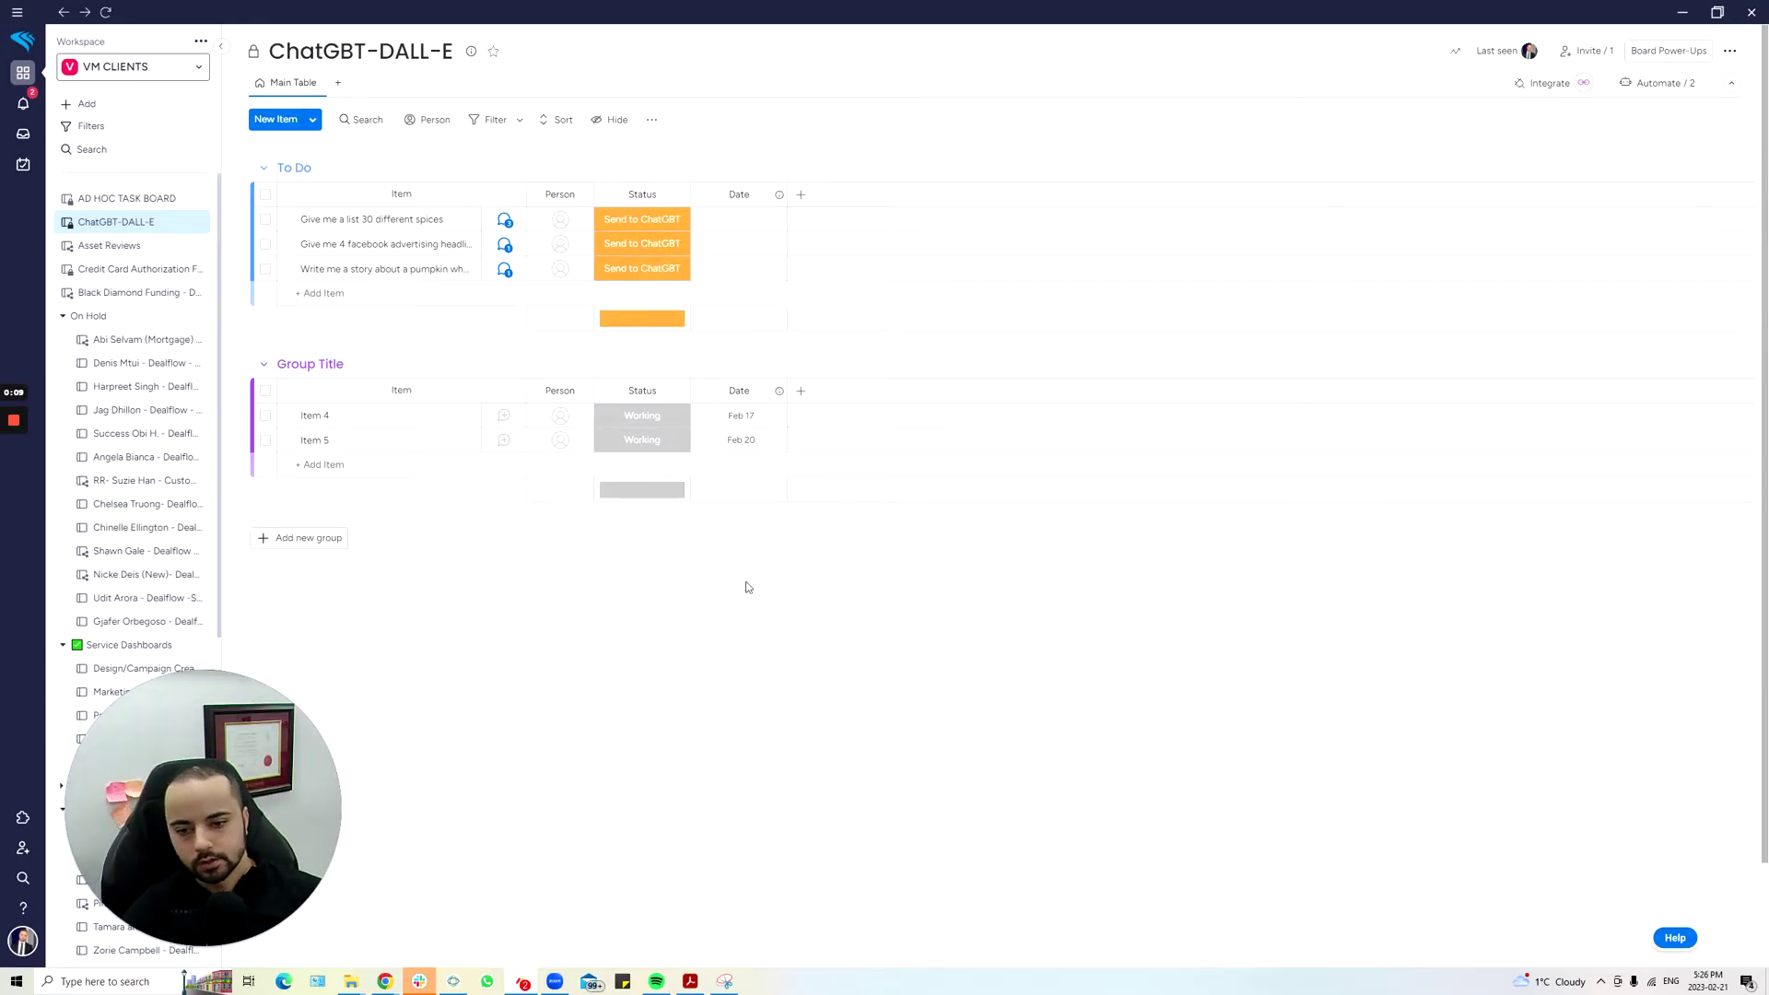
scroll(170, 418, down, 7)
scroll(169, 418, up, 3)
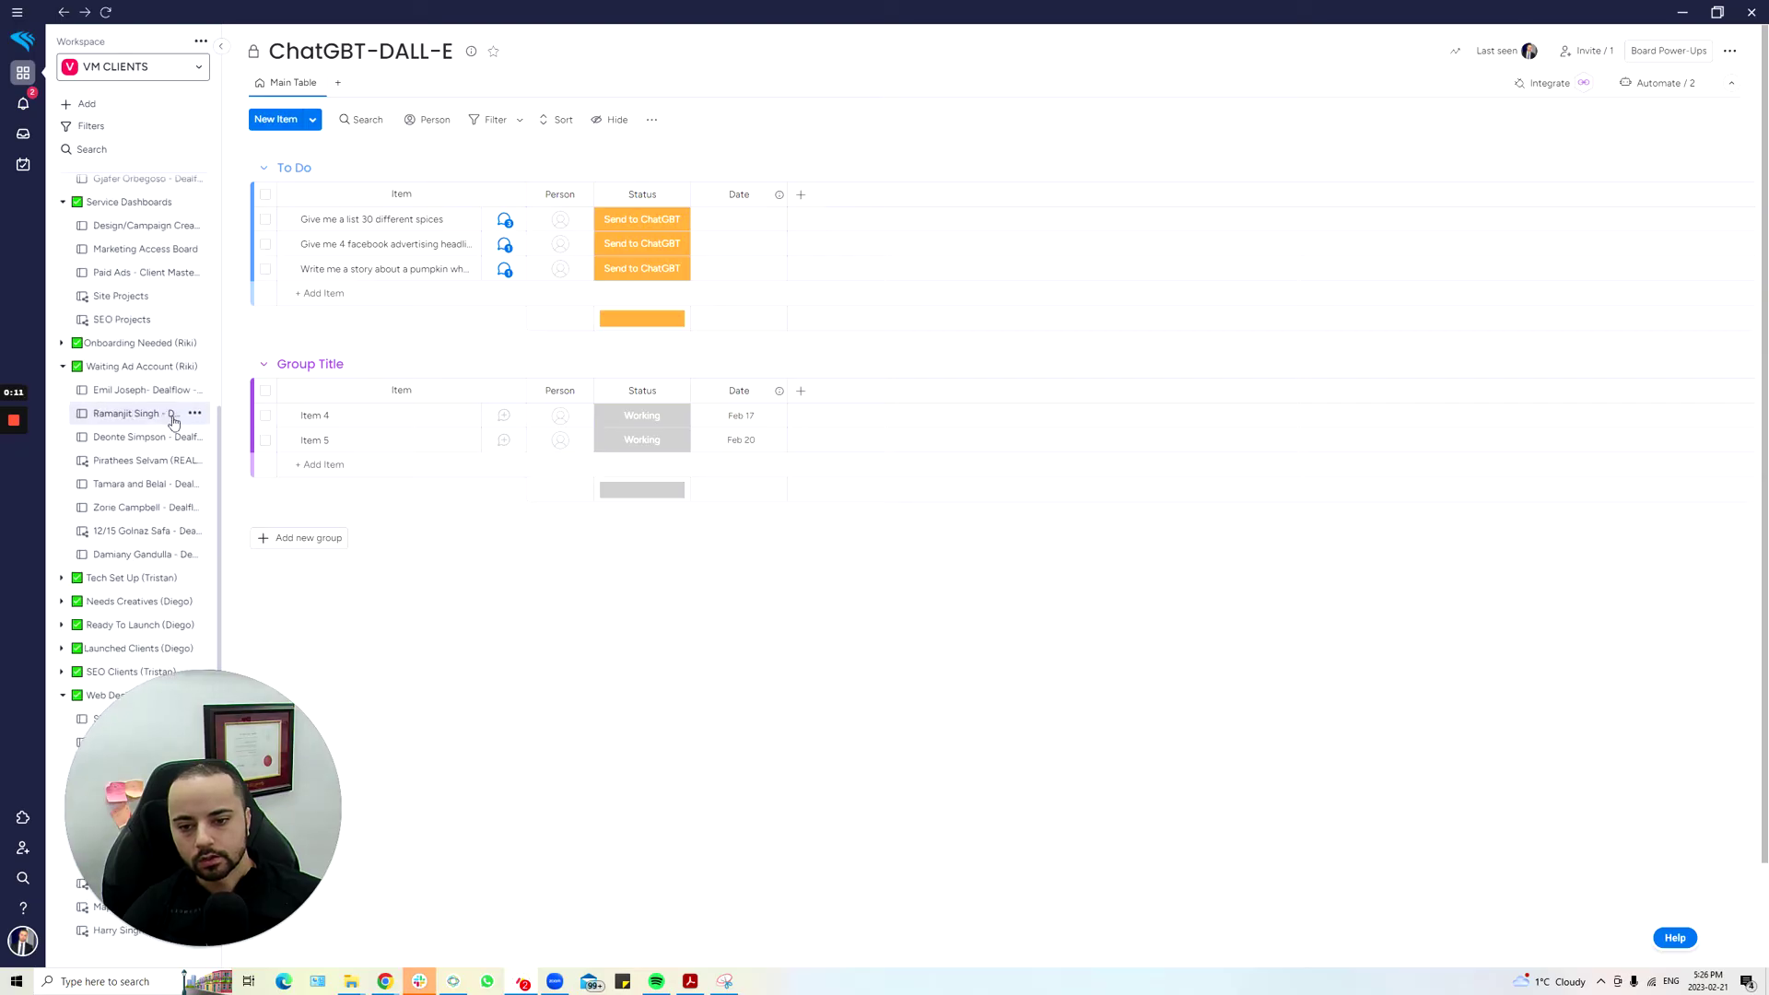
- Collapse the sidebar folders On Hold, Service Dashboards, Waiting Ad Account, Ready To Launch, and Launched Clients
click(124, 586)
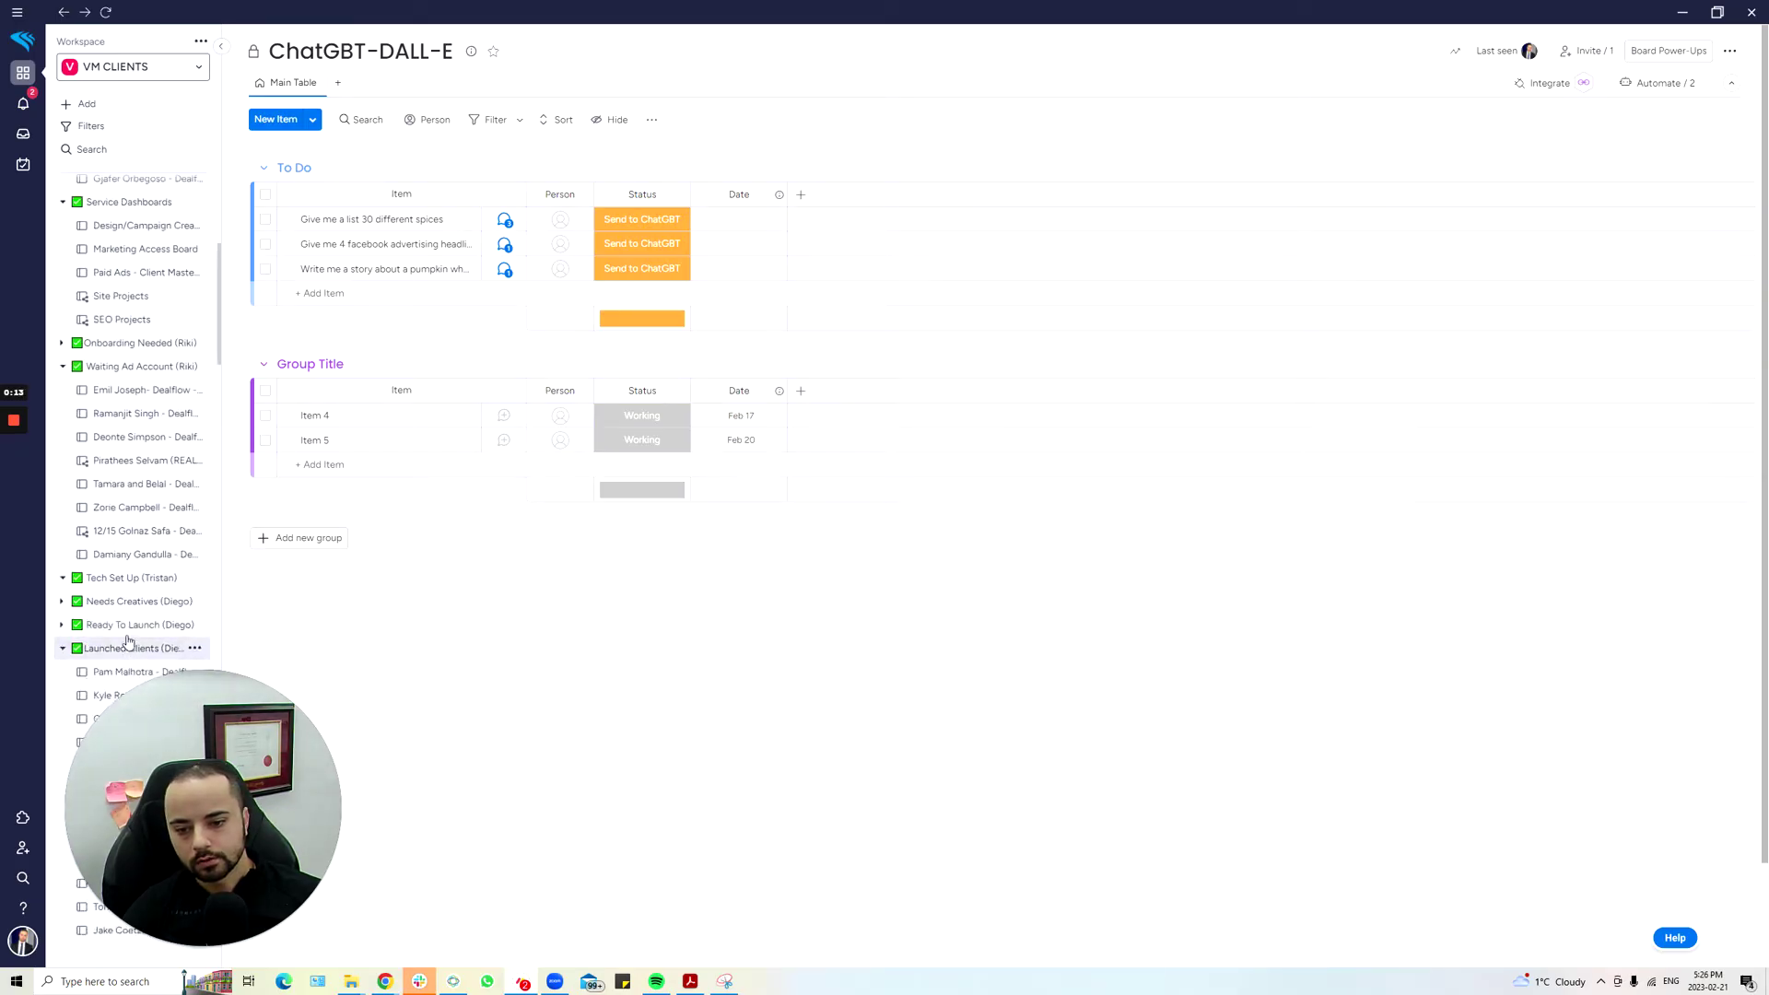
click(126, 625)
scroll(100, 616, up, 3)
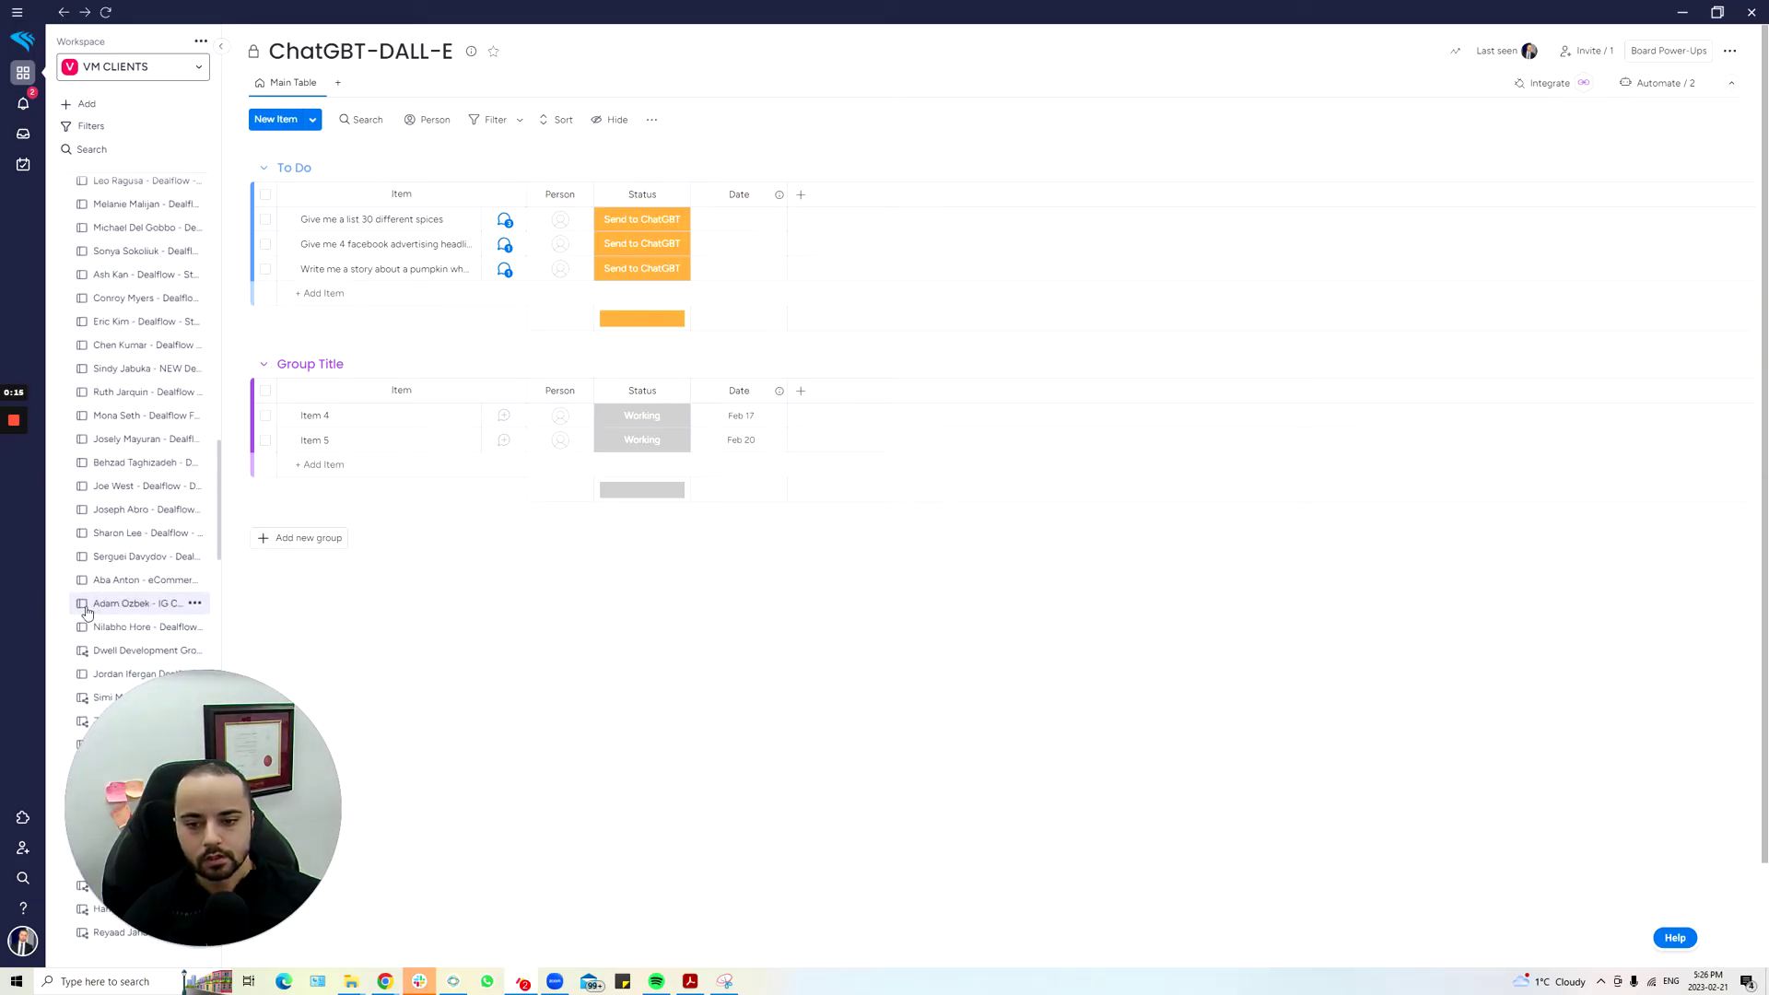
scroll(79, 609, up, 2)
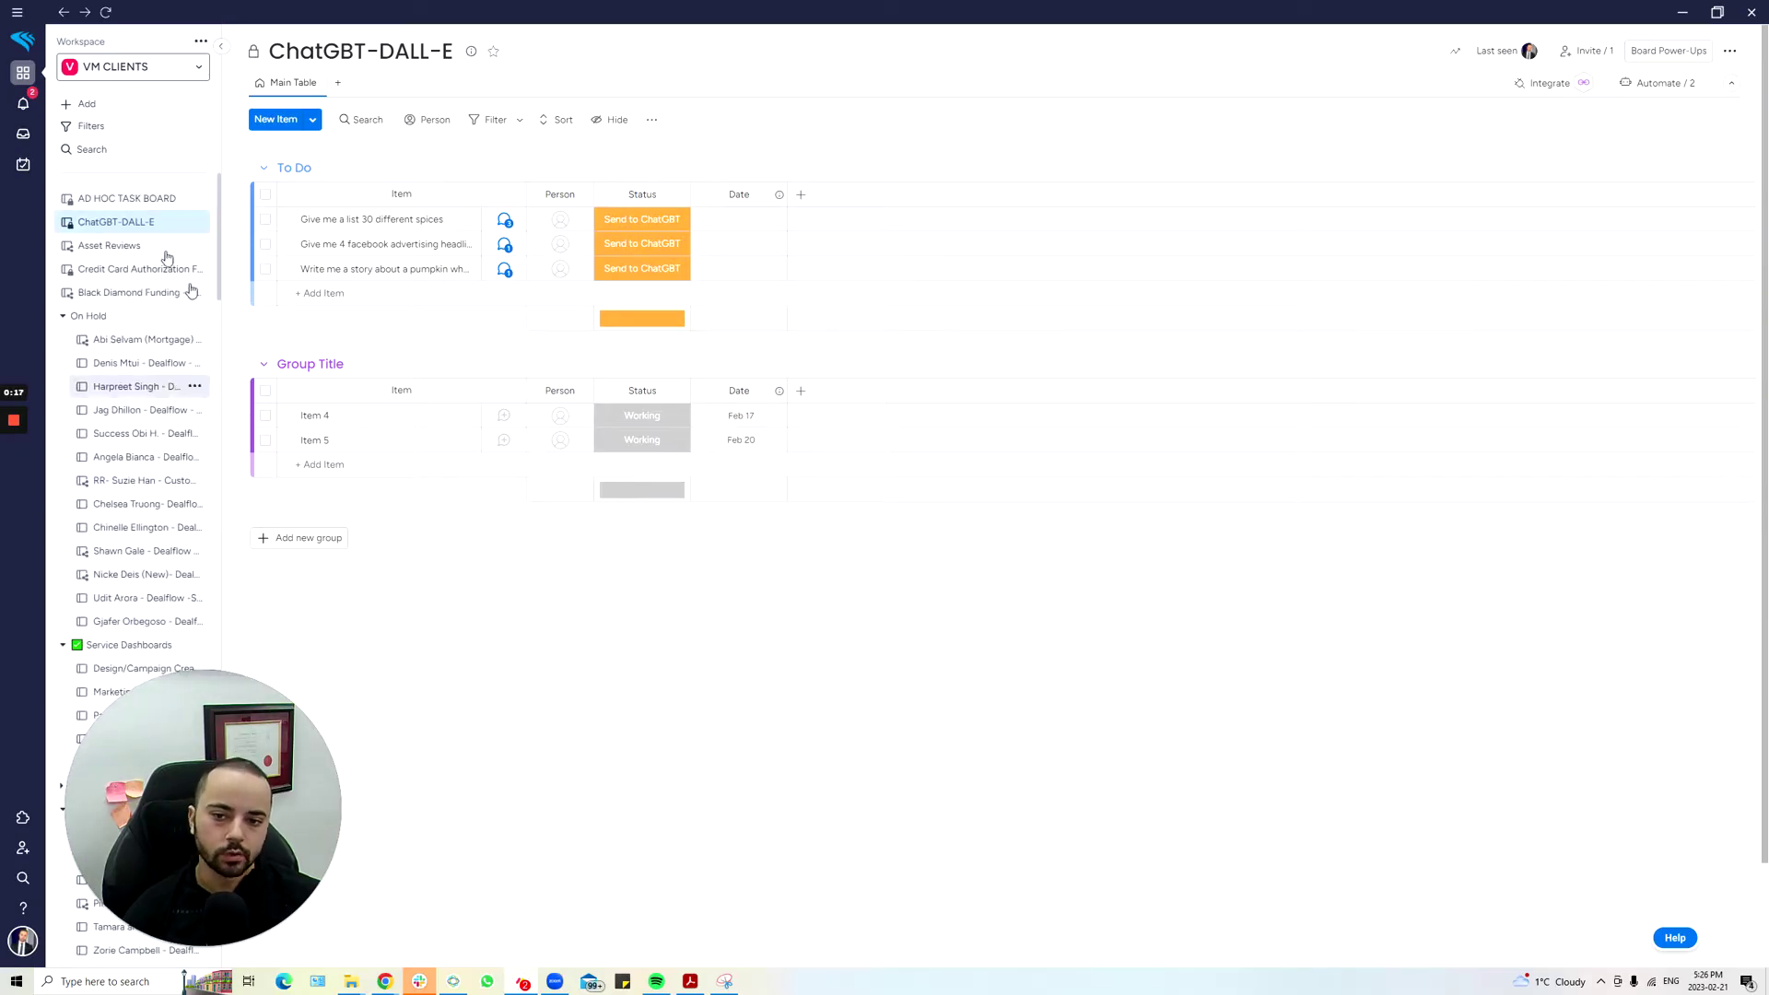
click(88, 316)
click(113, 339)
click(116, 386)
click(116, 458)
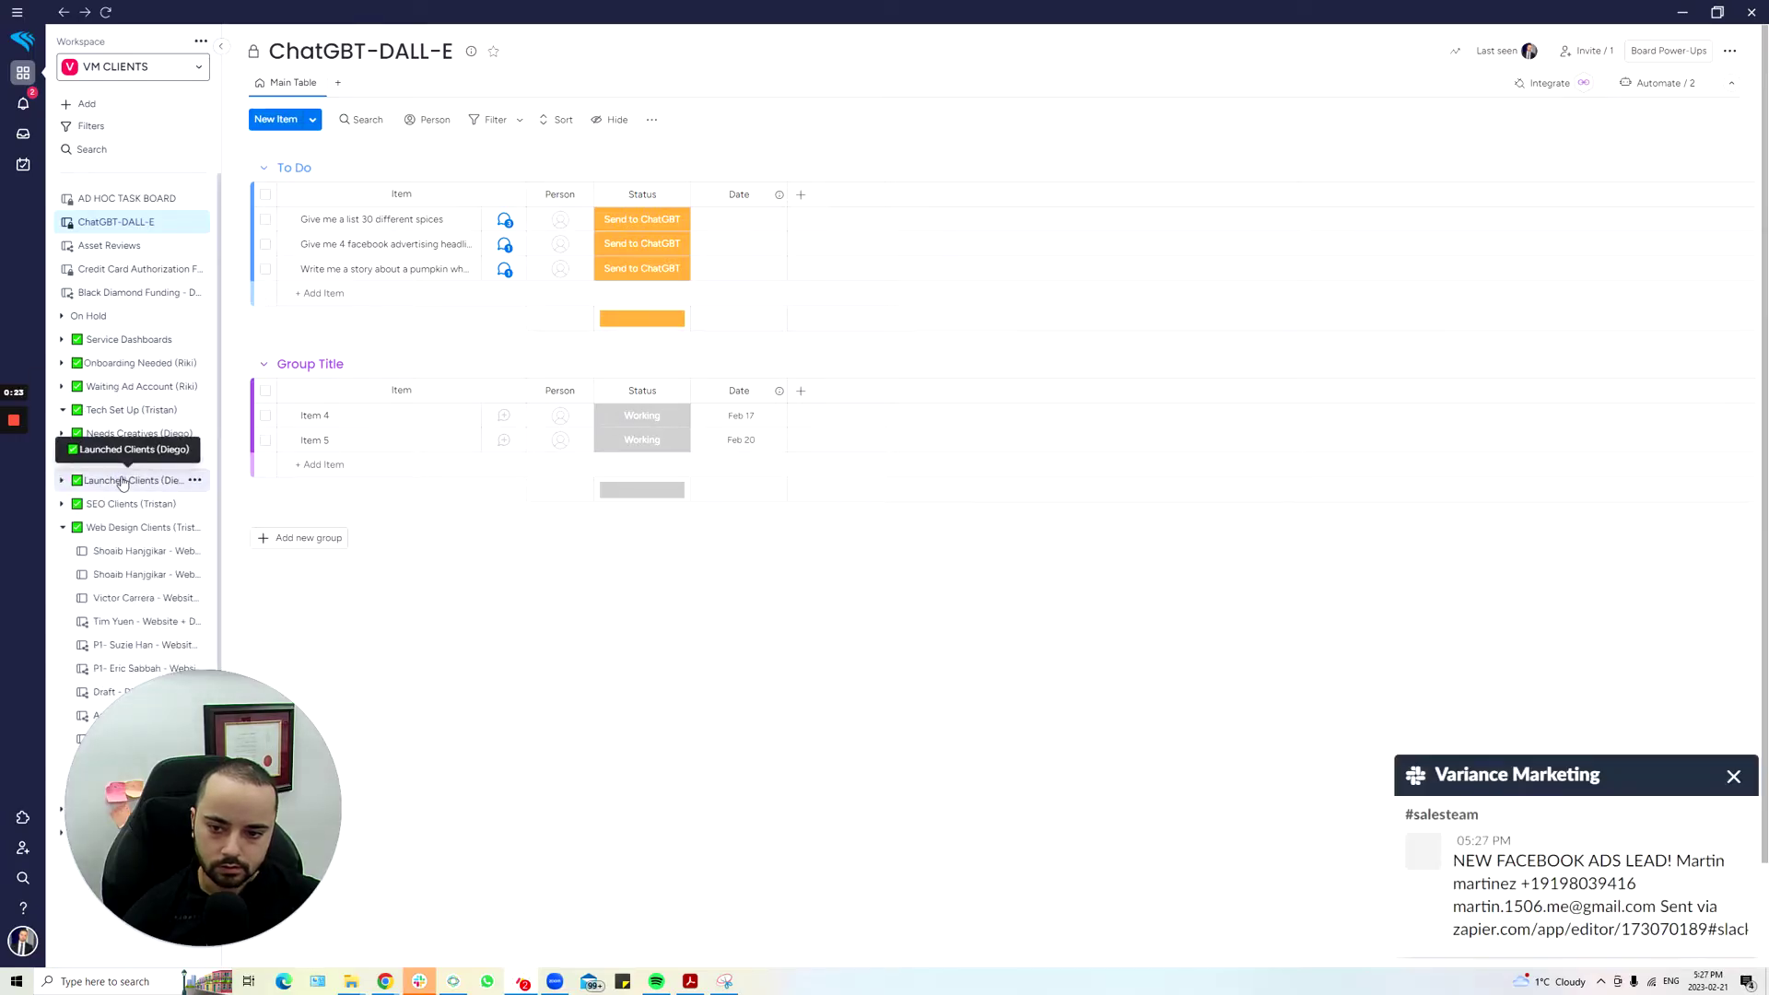
click(118, 480)
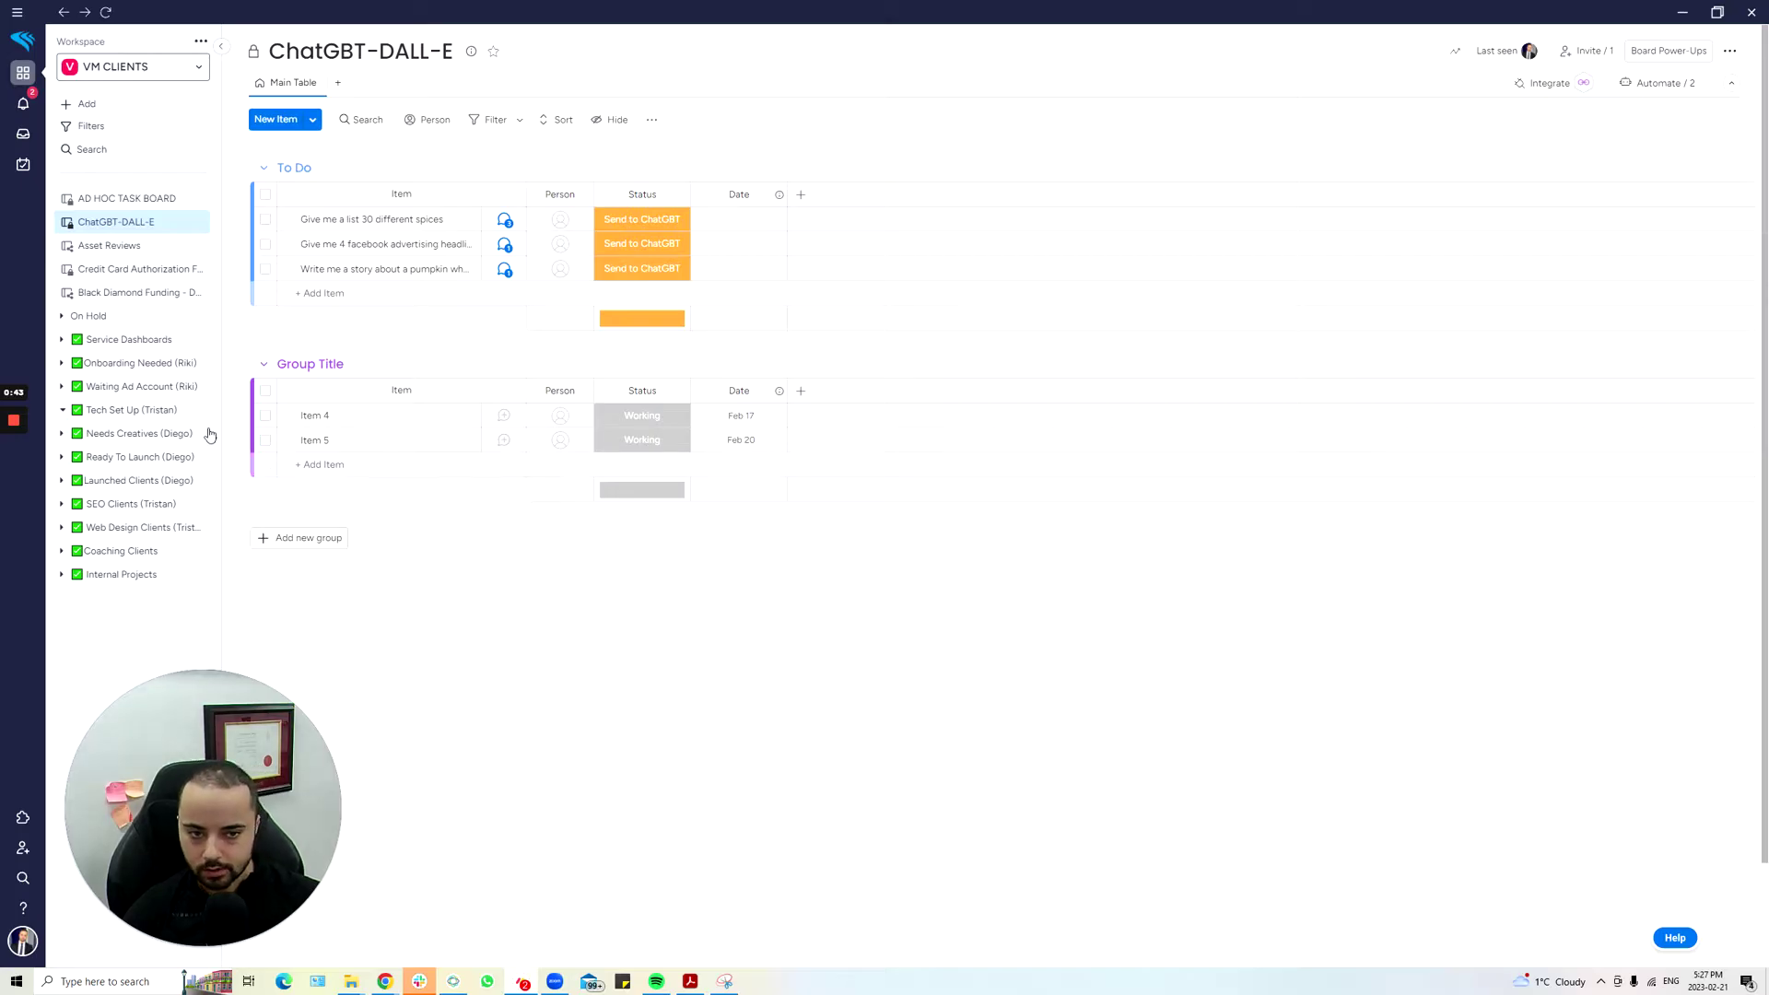
- Add a To Do item requesting a facebook ad for a fried chicken restaurant focusing on cheaper prices
click(323, 293)
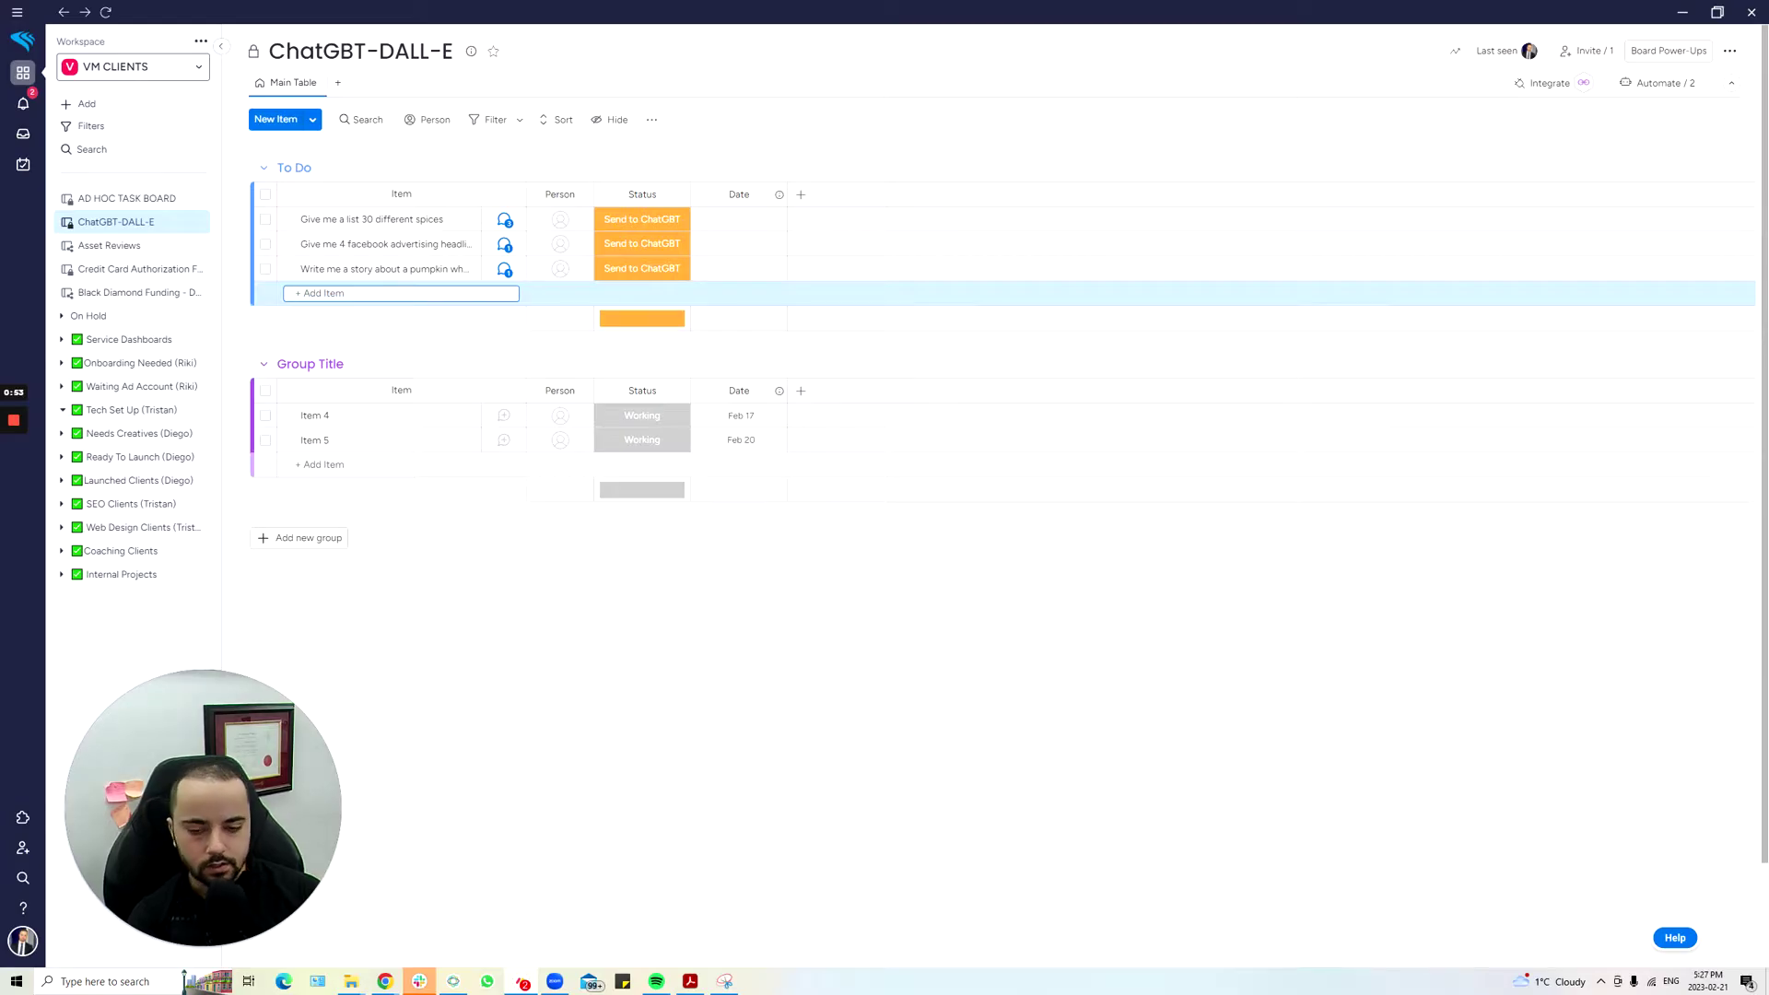
text(Write me)
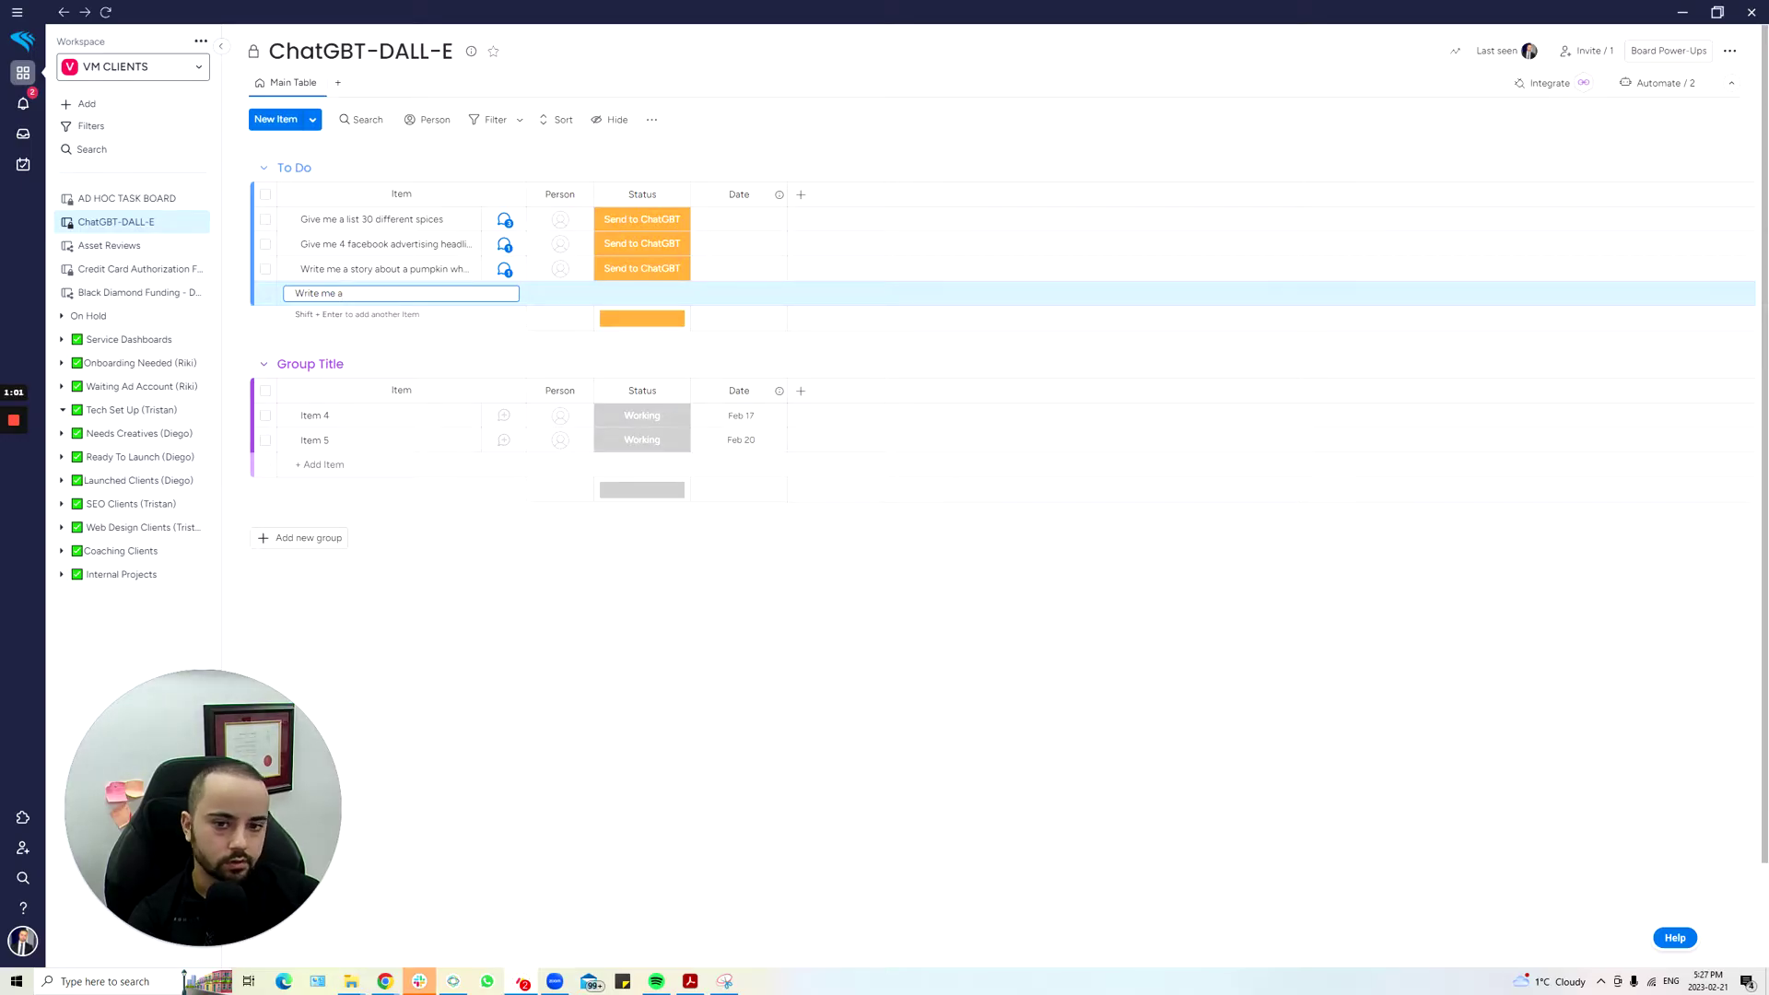
text(an adv)
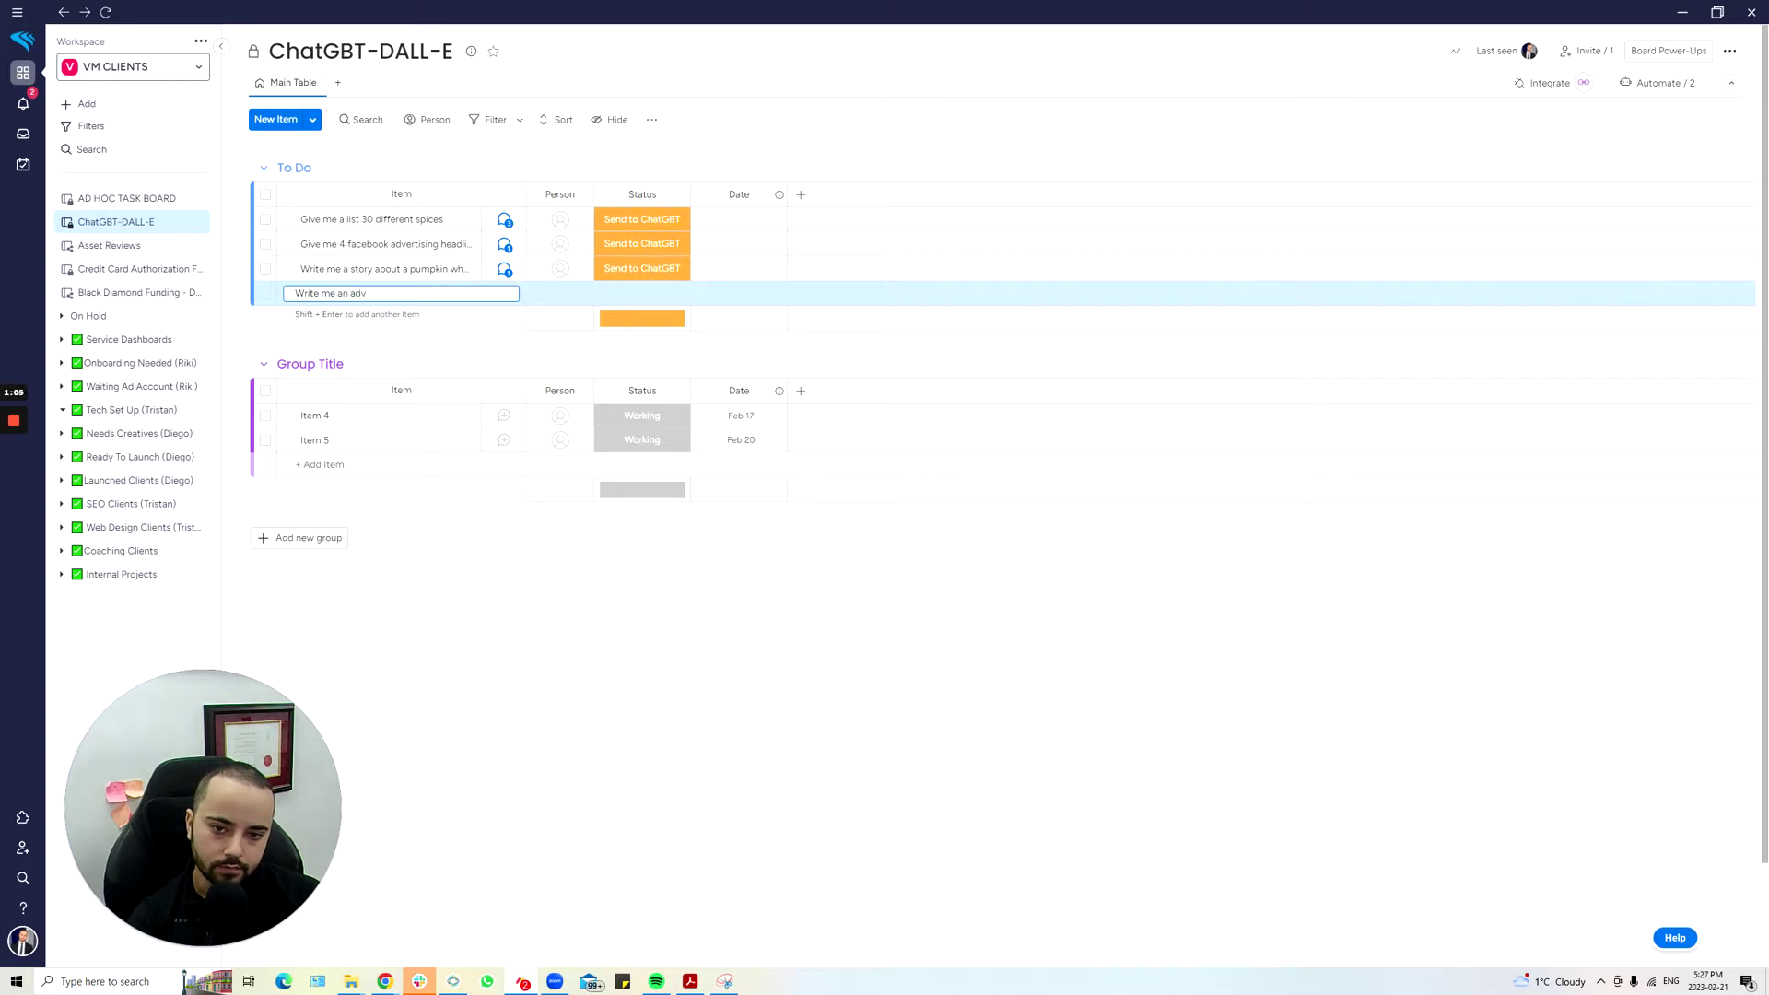
key(BackSpace)
key(BackSpace)
key(BackSpace)
key(BackSpace)
text(facebook )
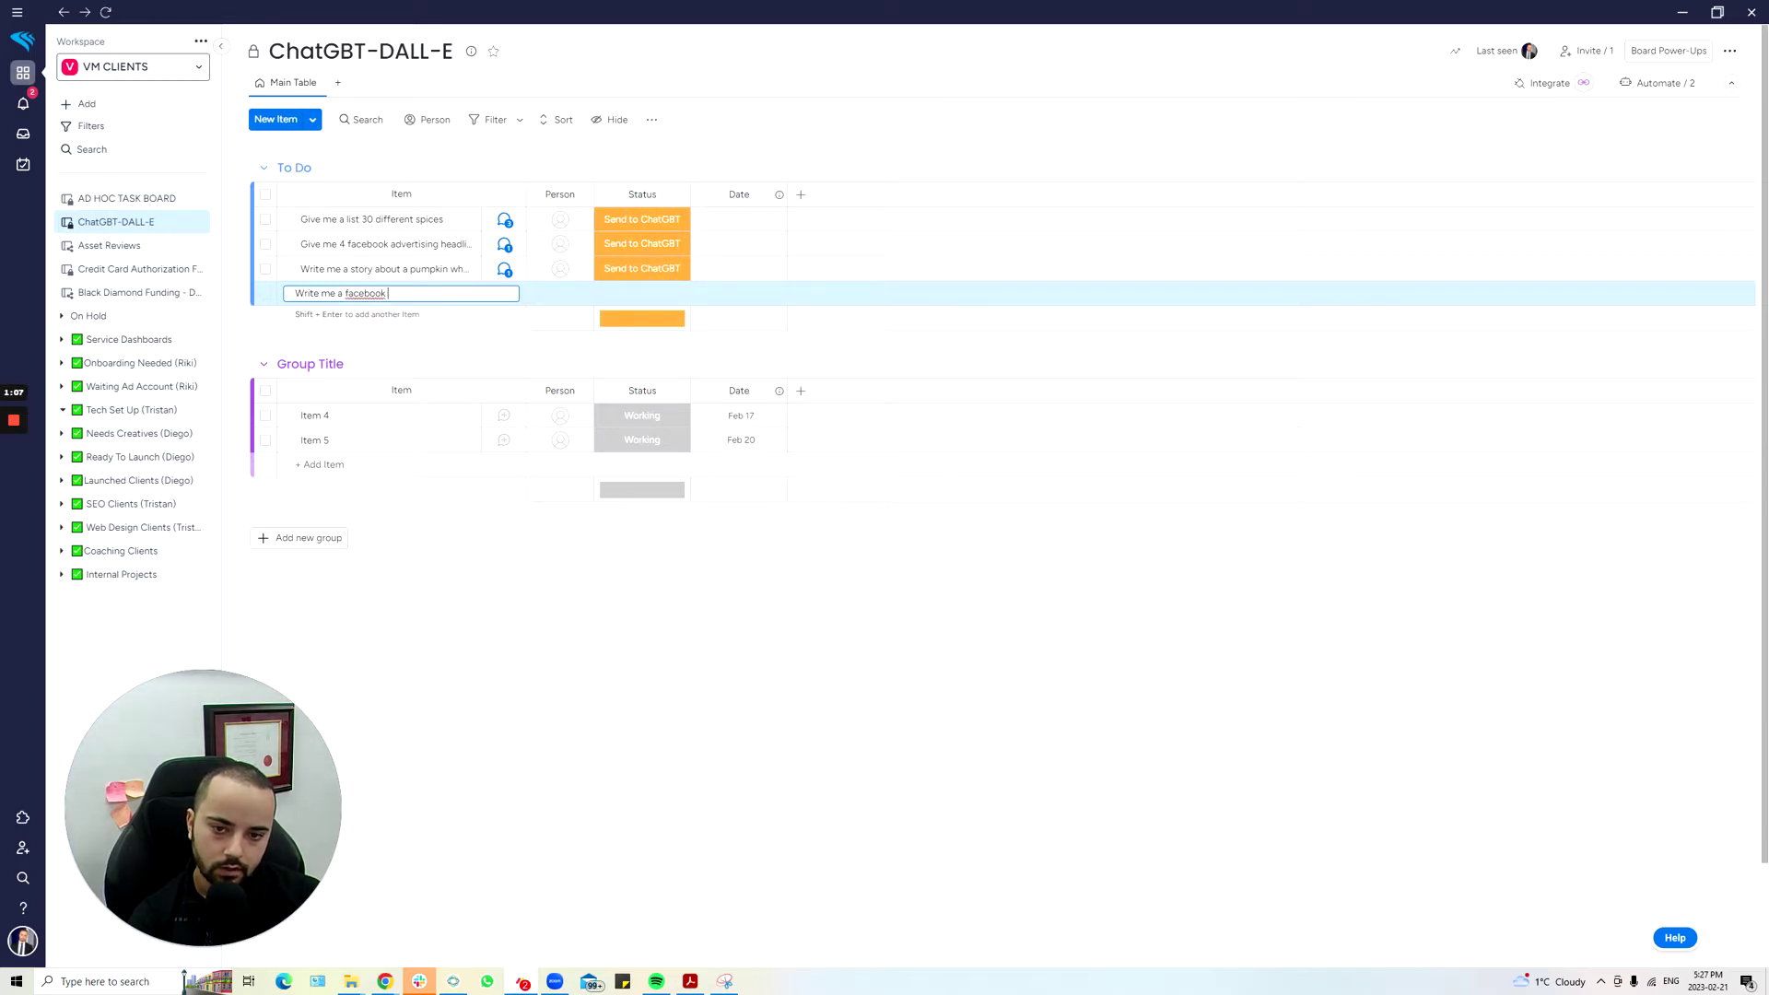
text(advertisemebnt)
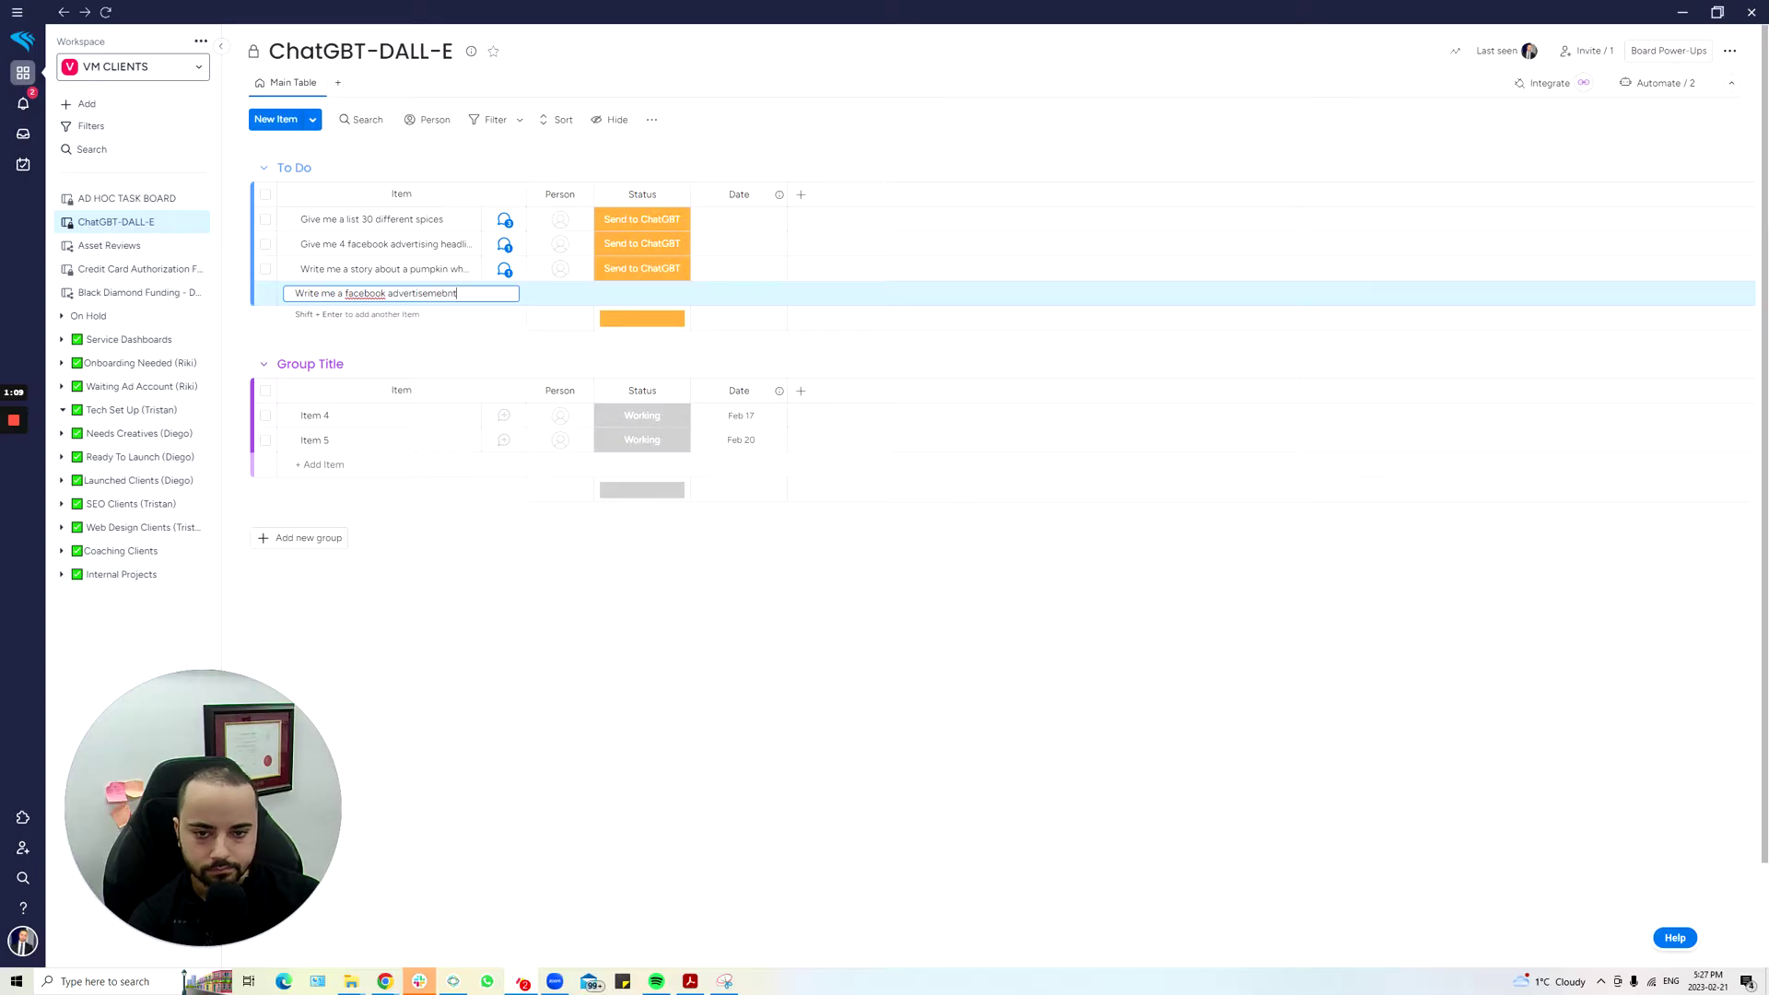
key(BackSpace)
key(BackSpace)
key(BackSpace)
text(nt for a f)
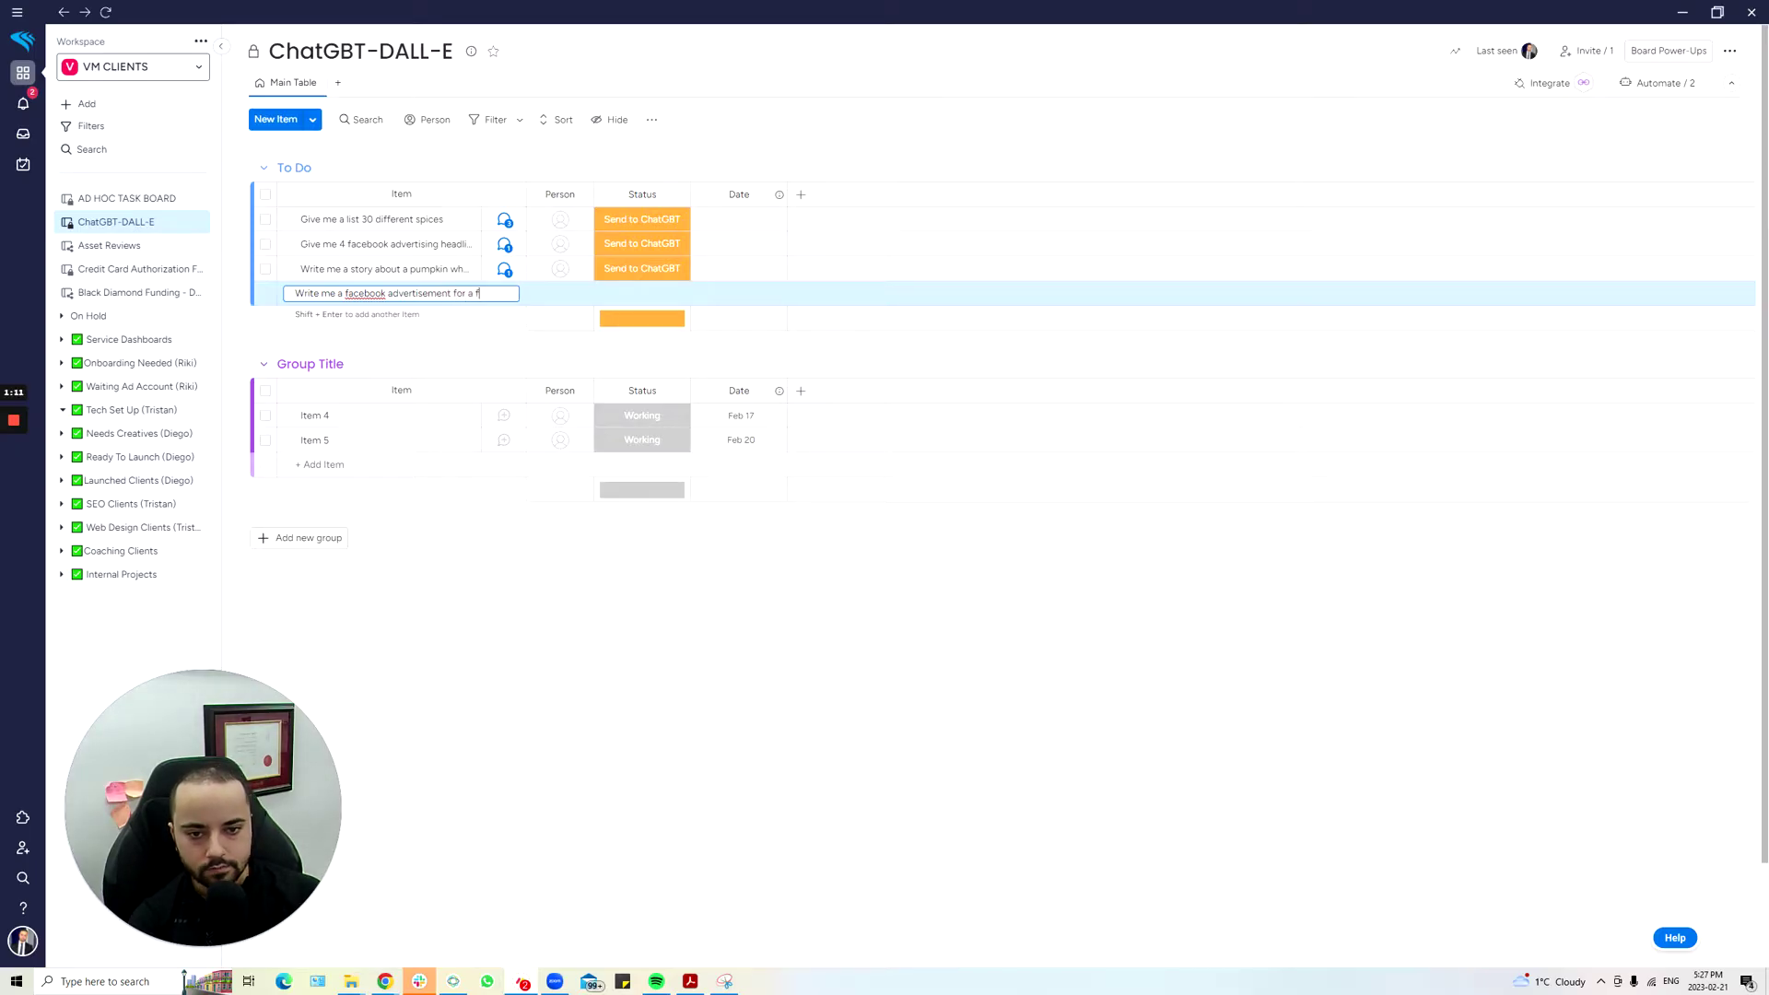
text(ried chcie)
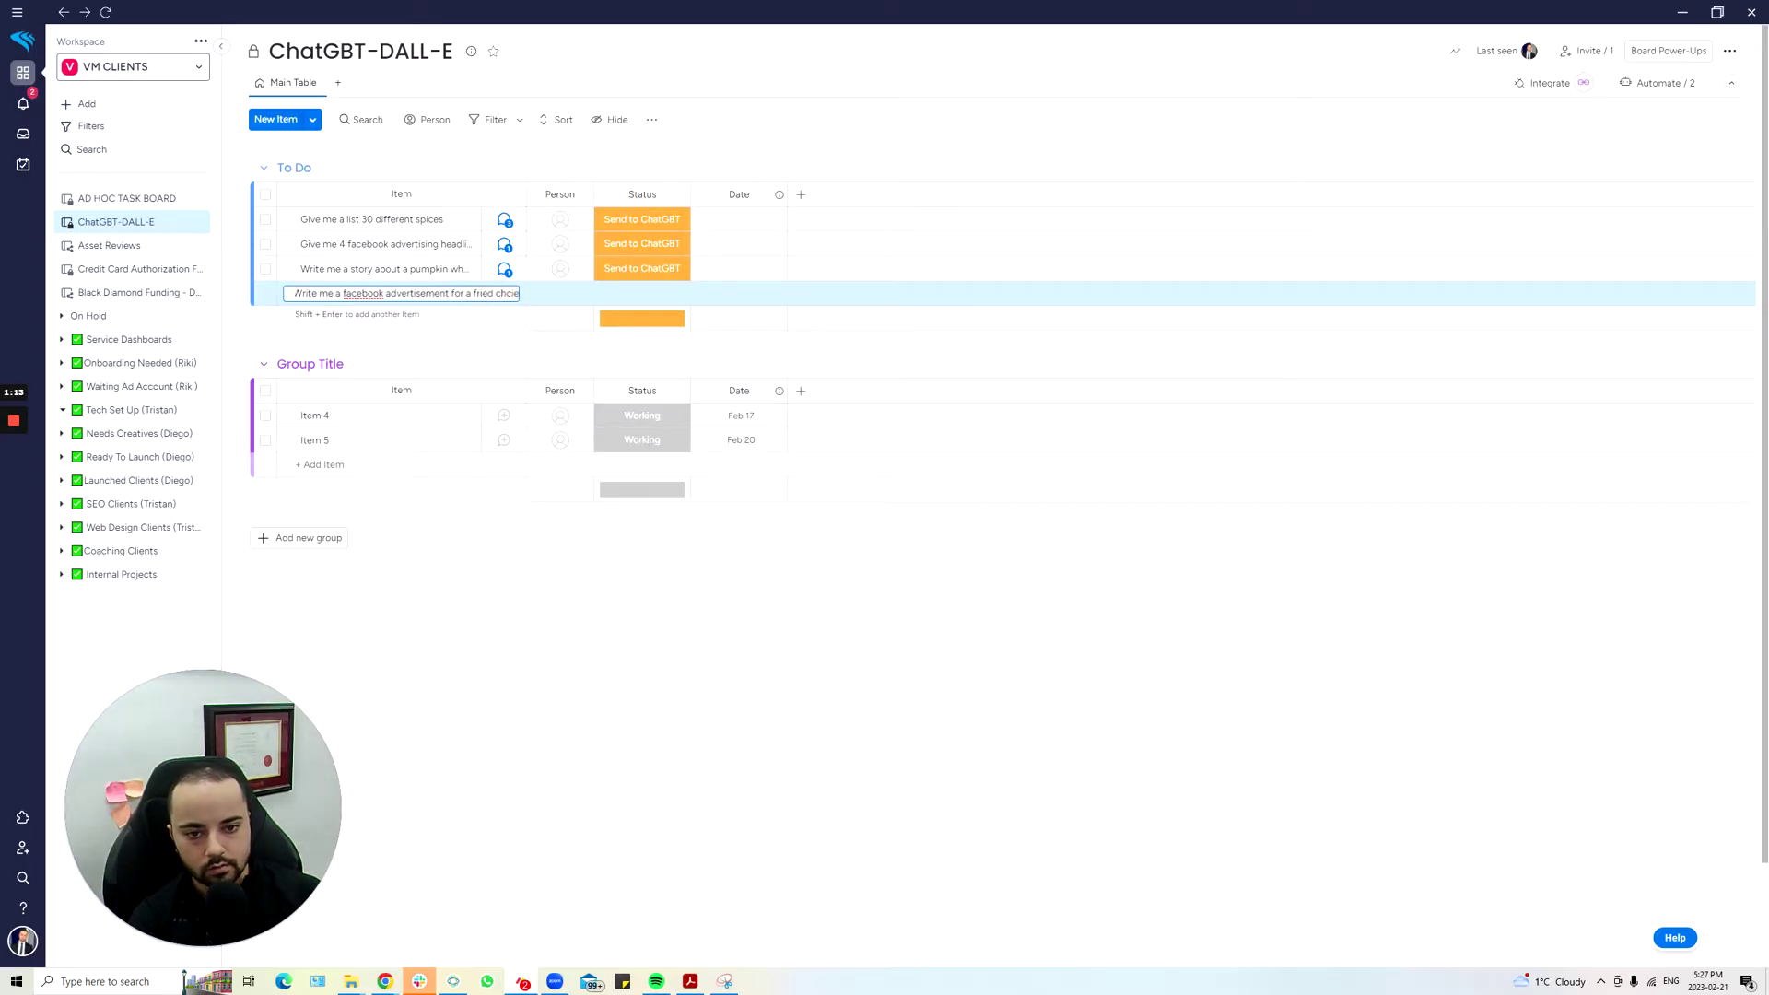
key(BackSpace)
key(BackSpace)
text(icken resta)
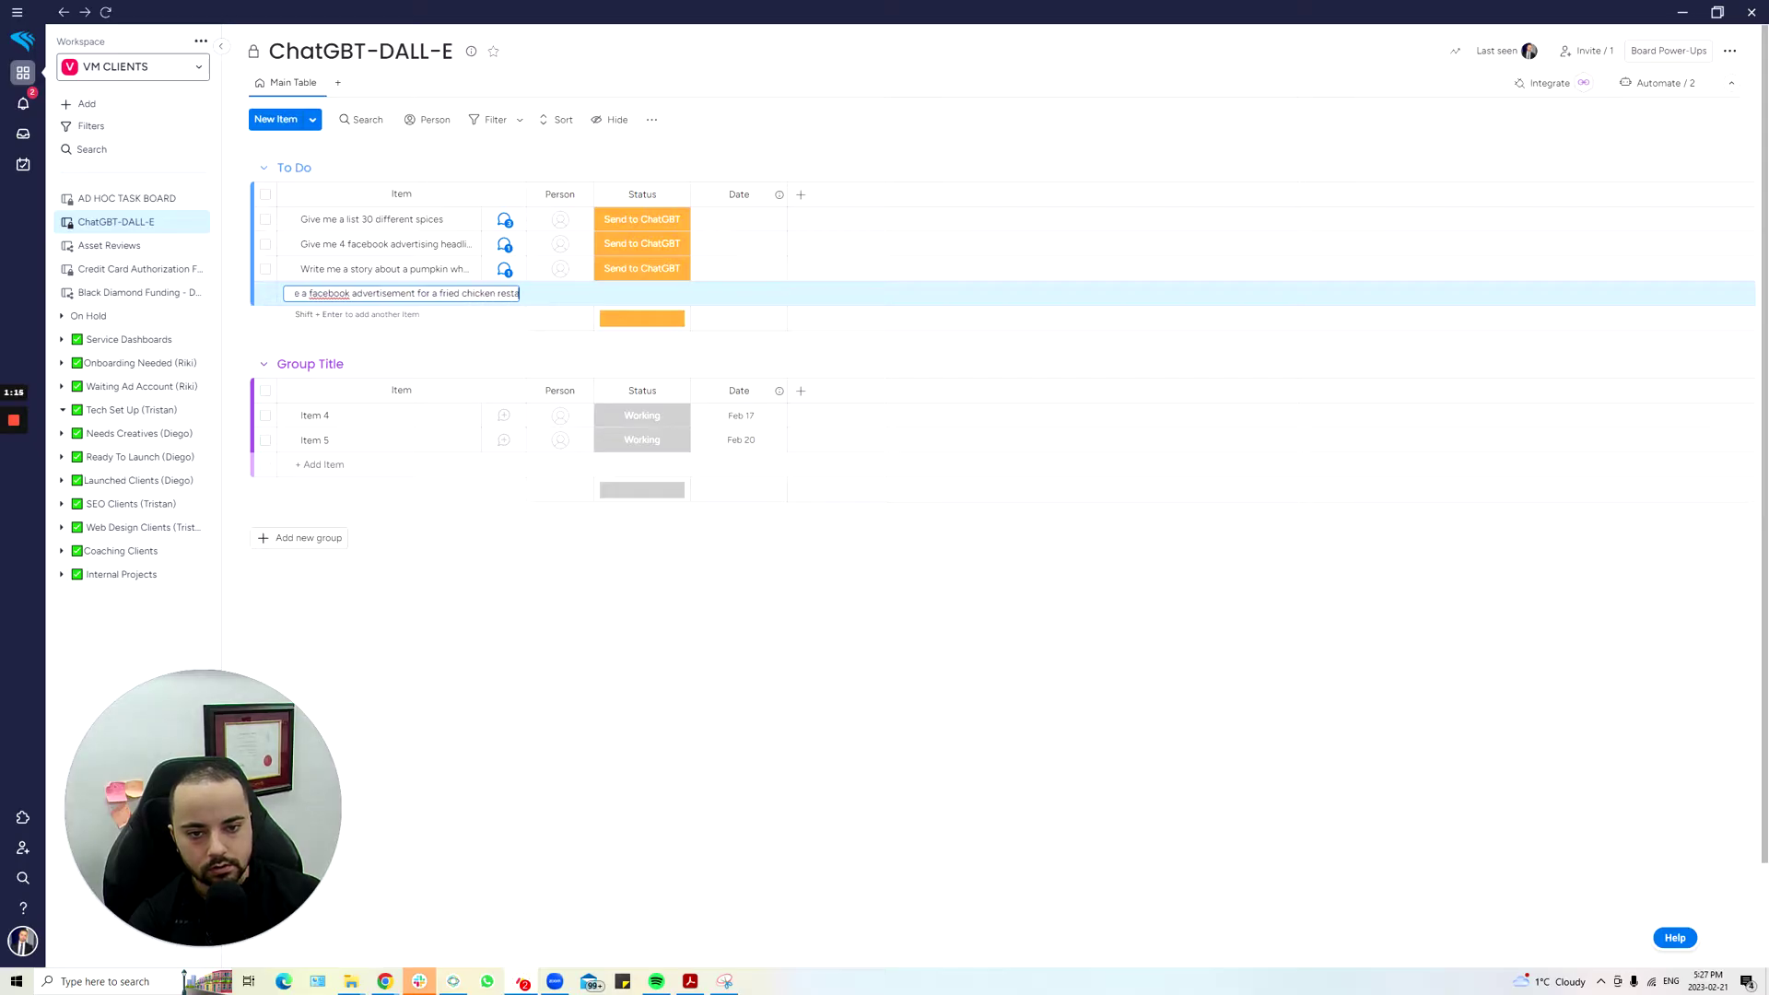
text(urant focus)
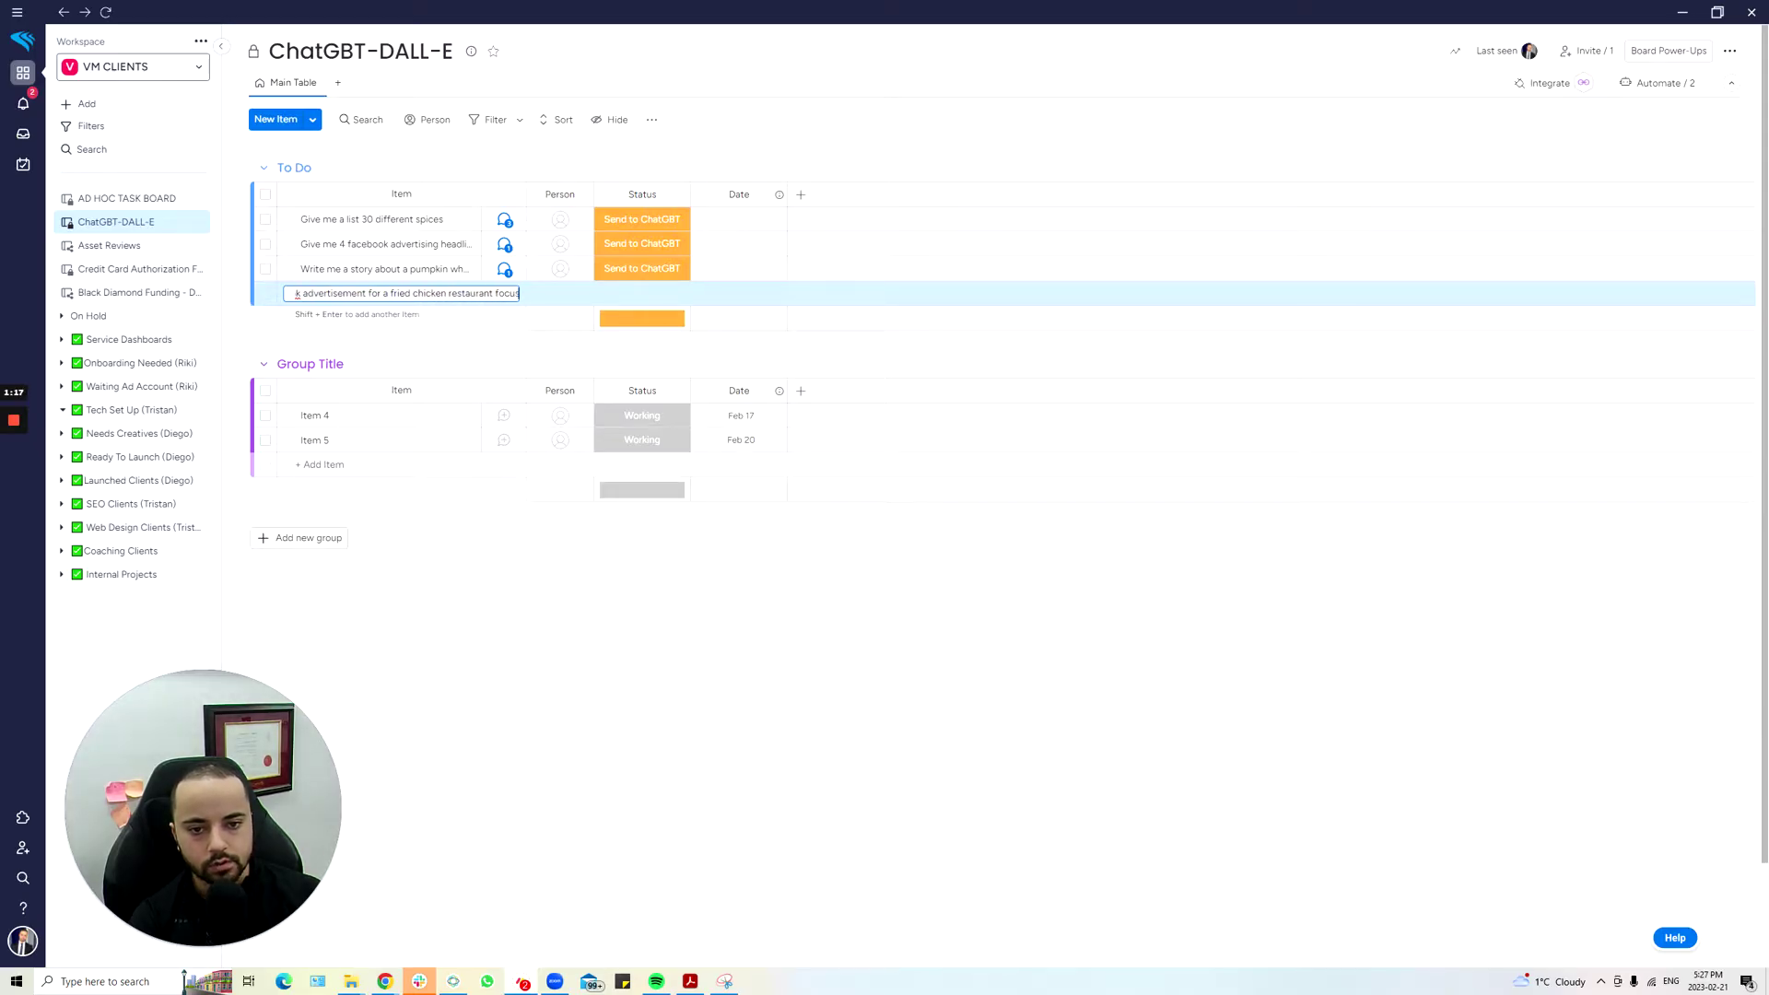
text(ing on)
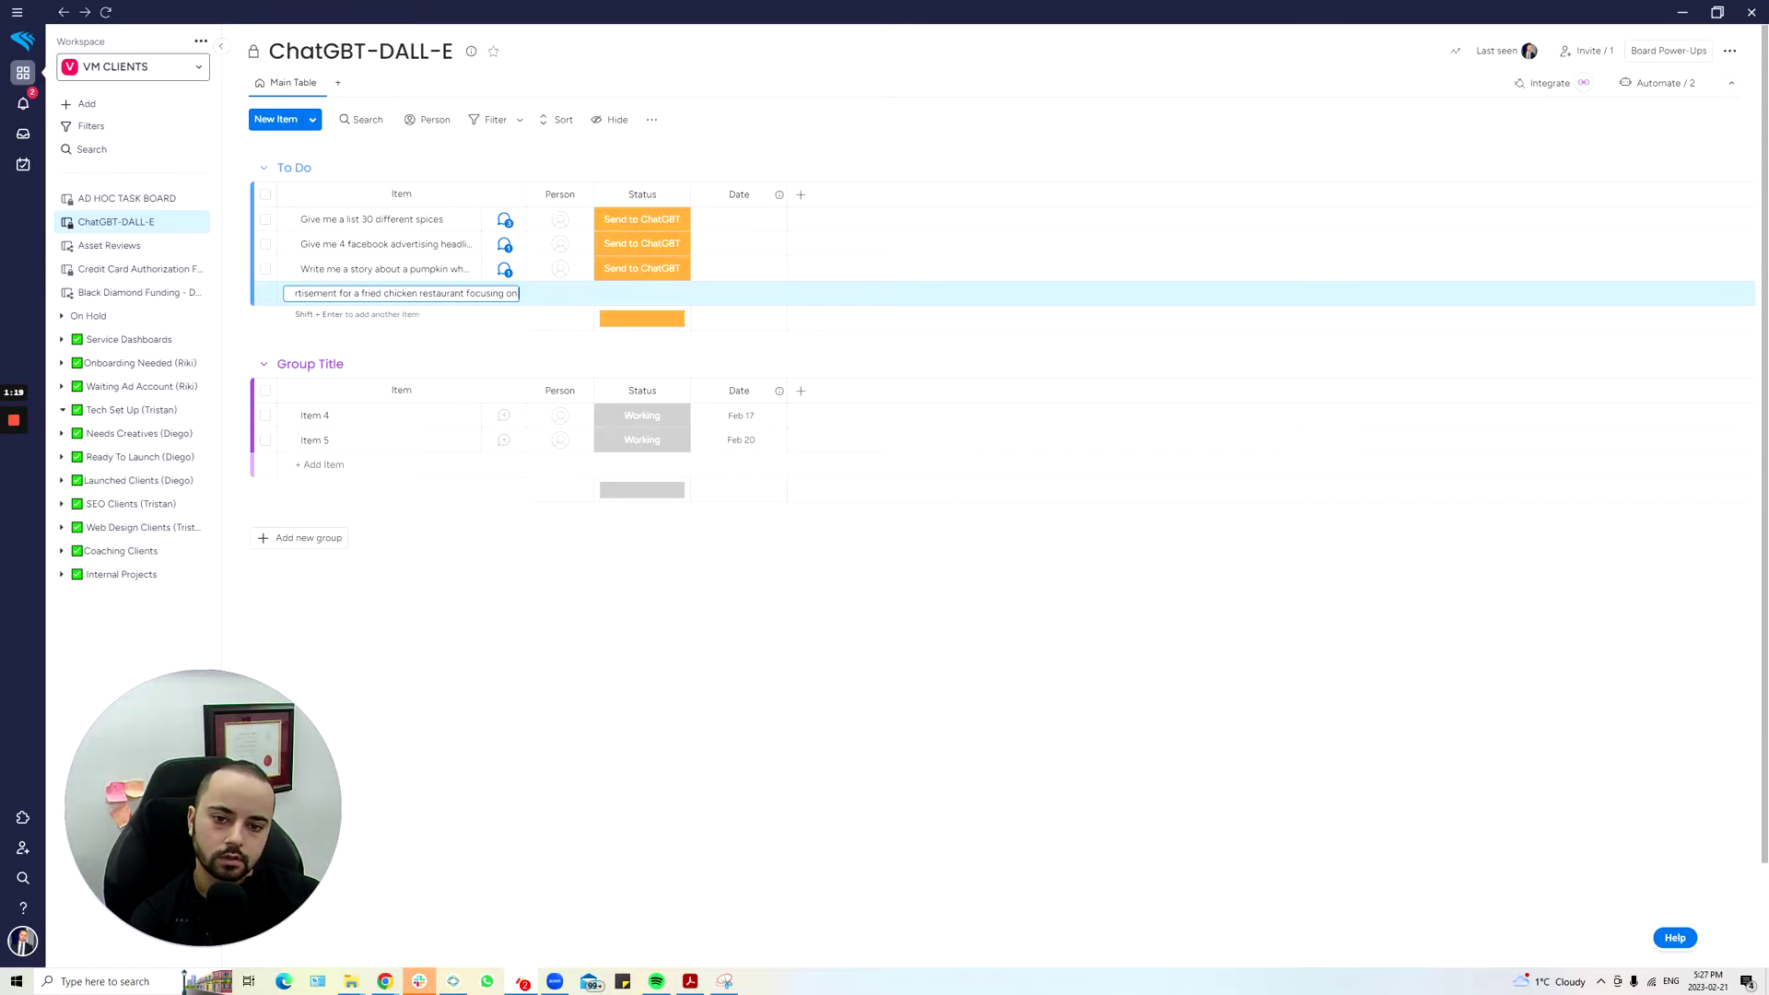
text( the price be)
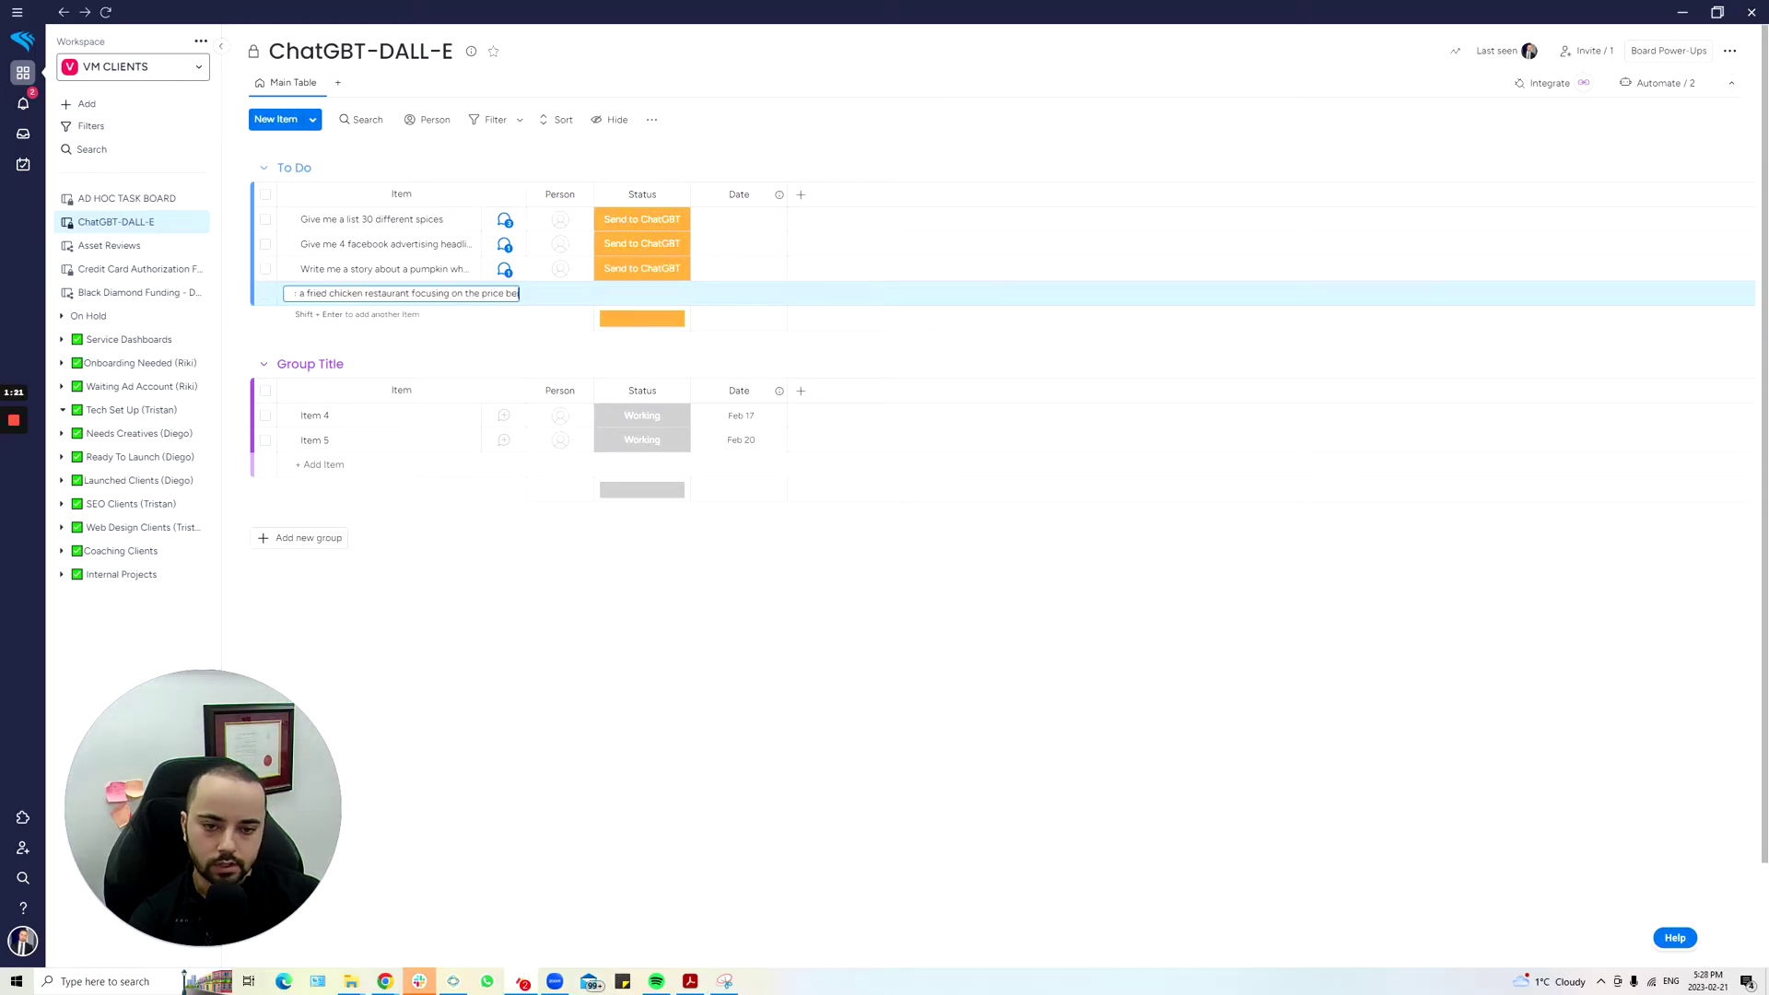
text(ing cheaper)
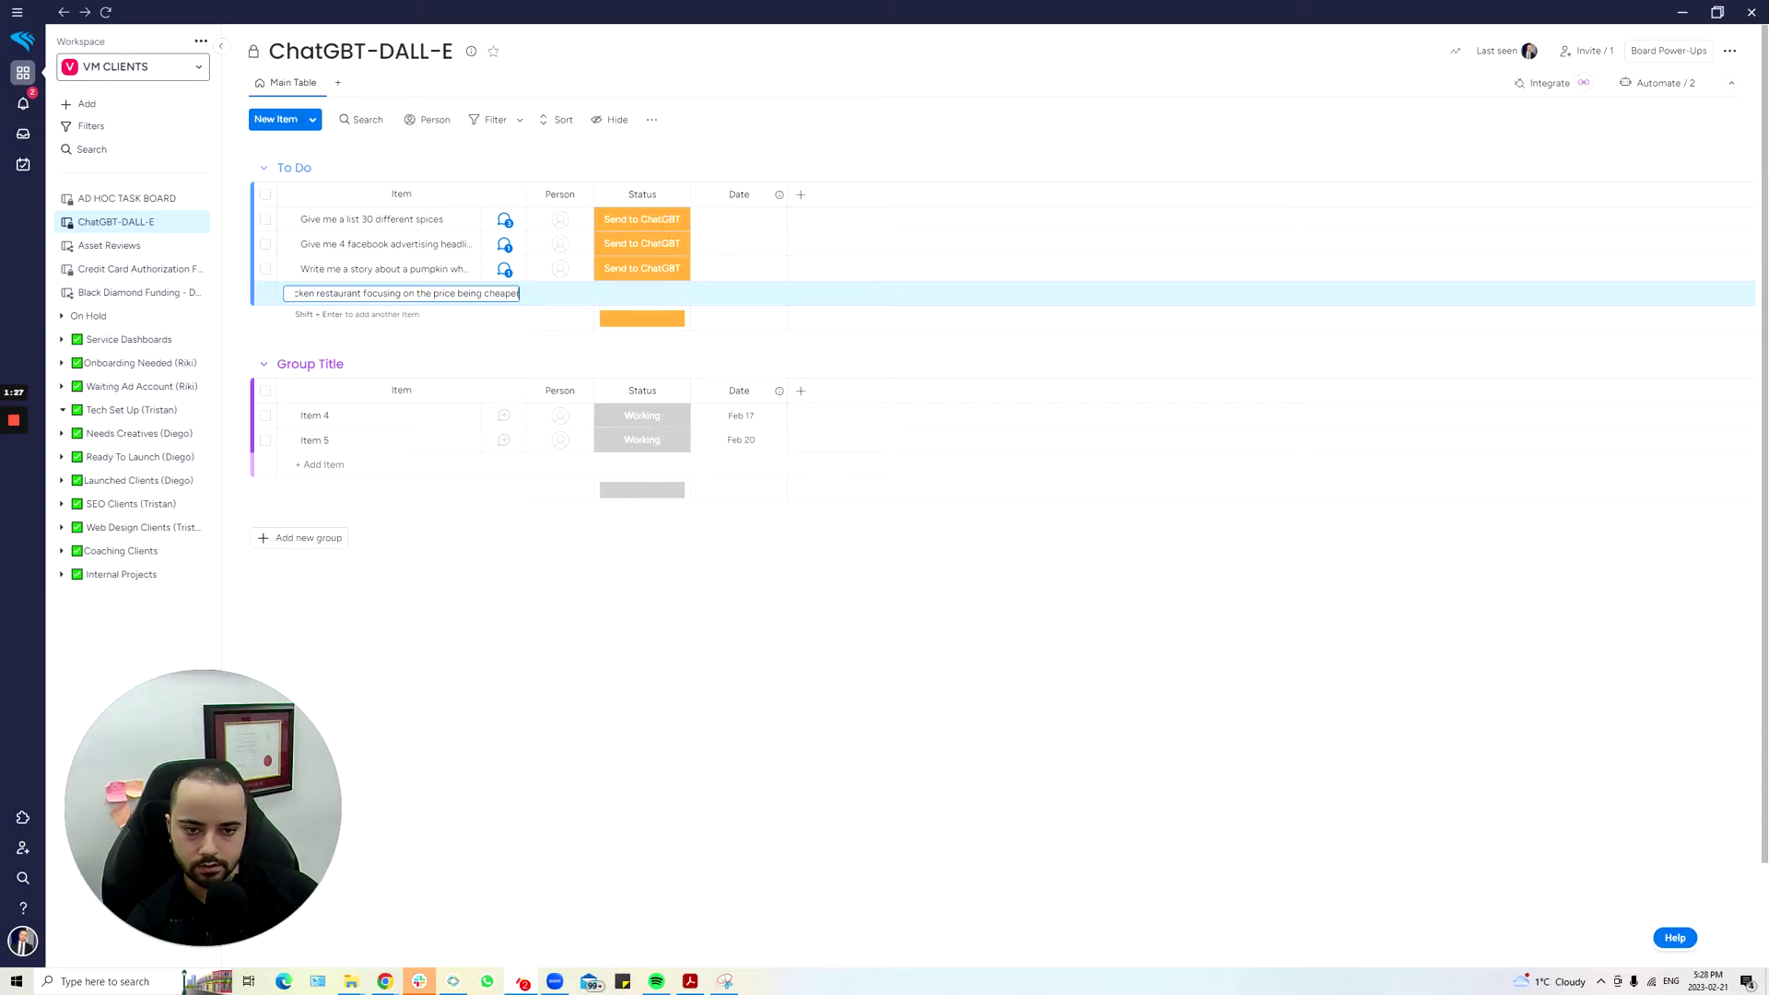
key(Return)
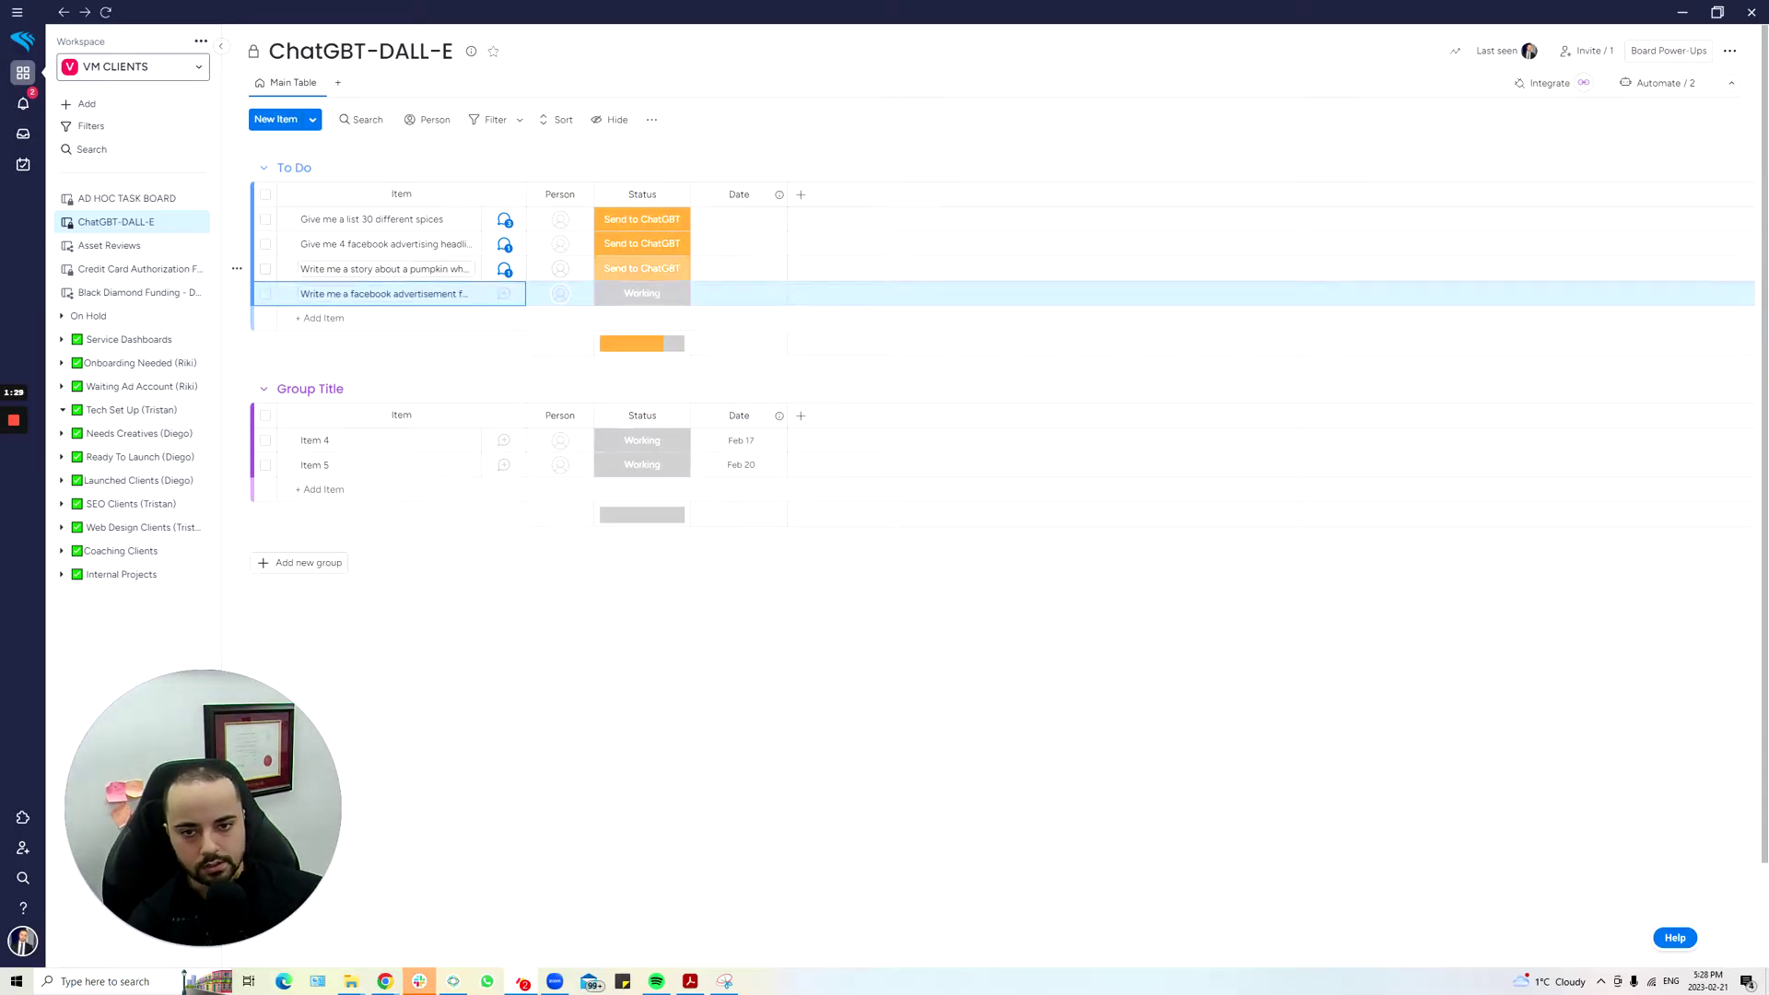
- Set the fried chicken item's status to Send to ChatGBT
mouse_move(436, 298)
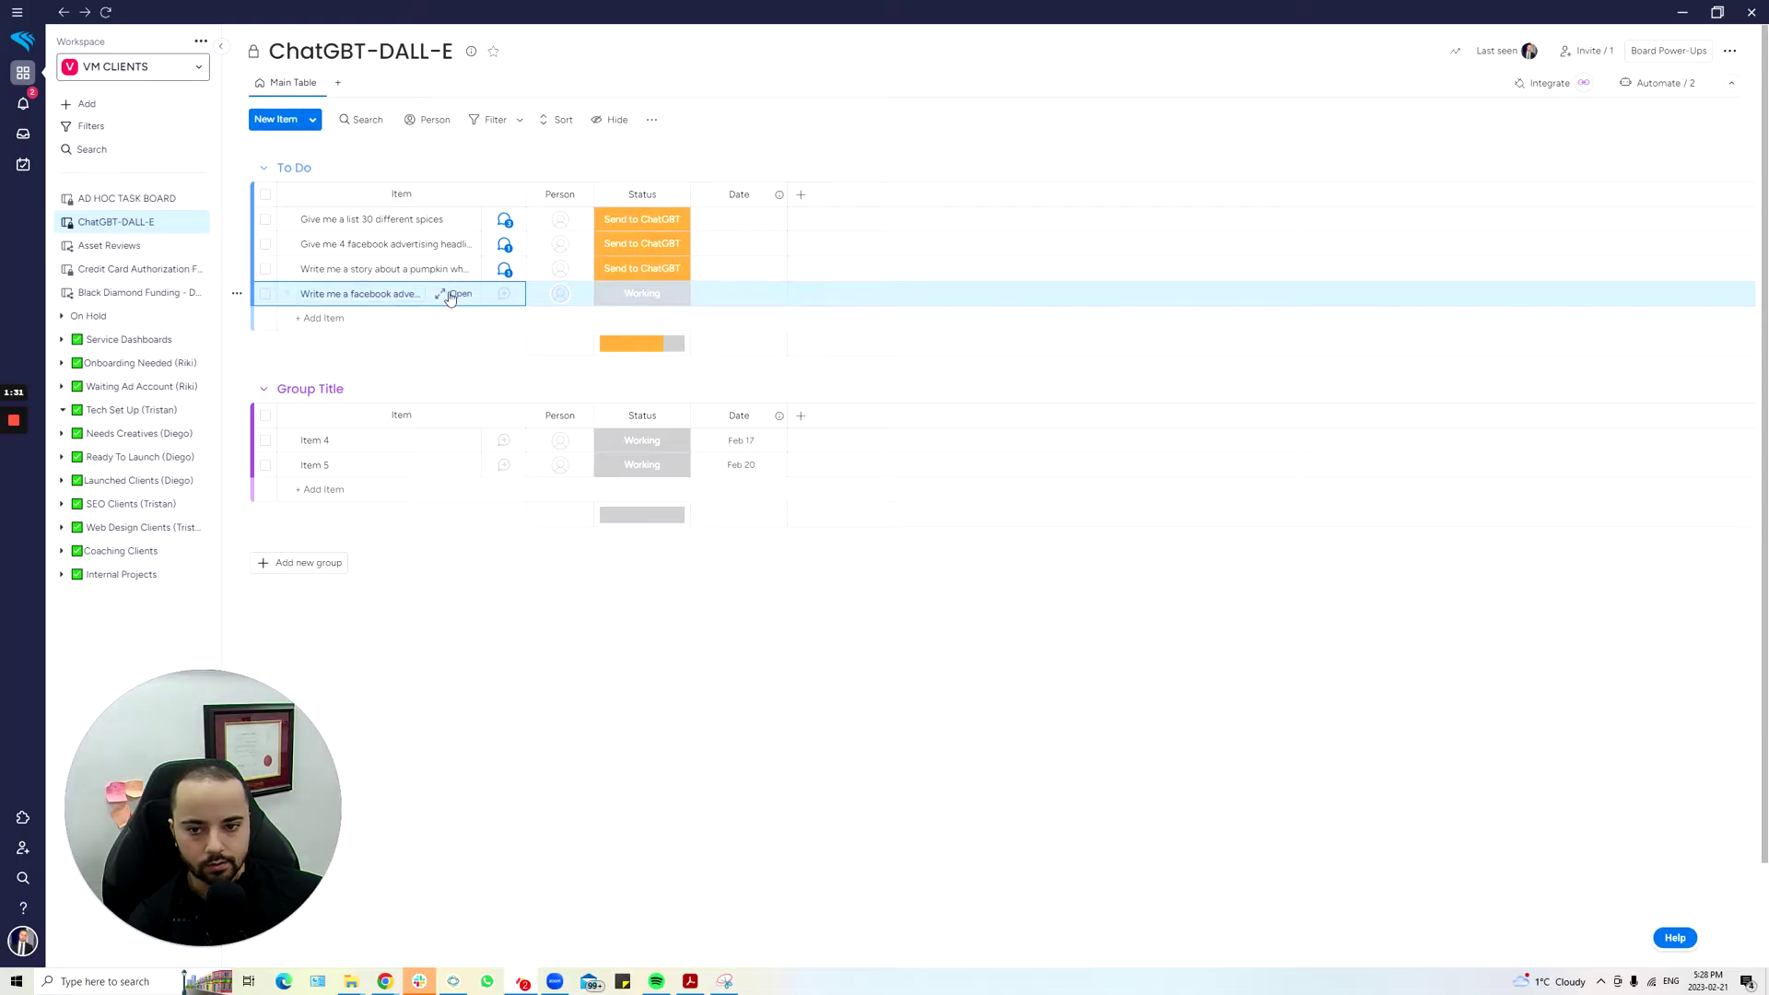
click(652, 295)
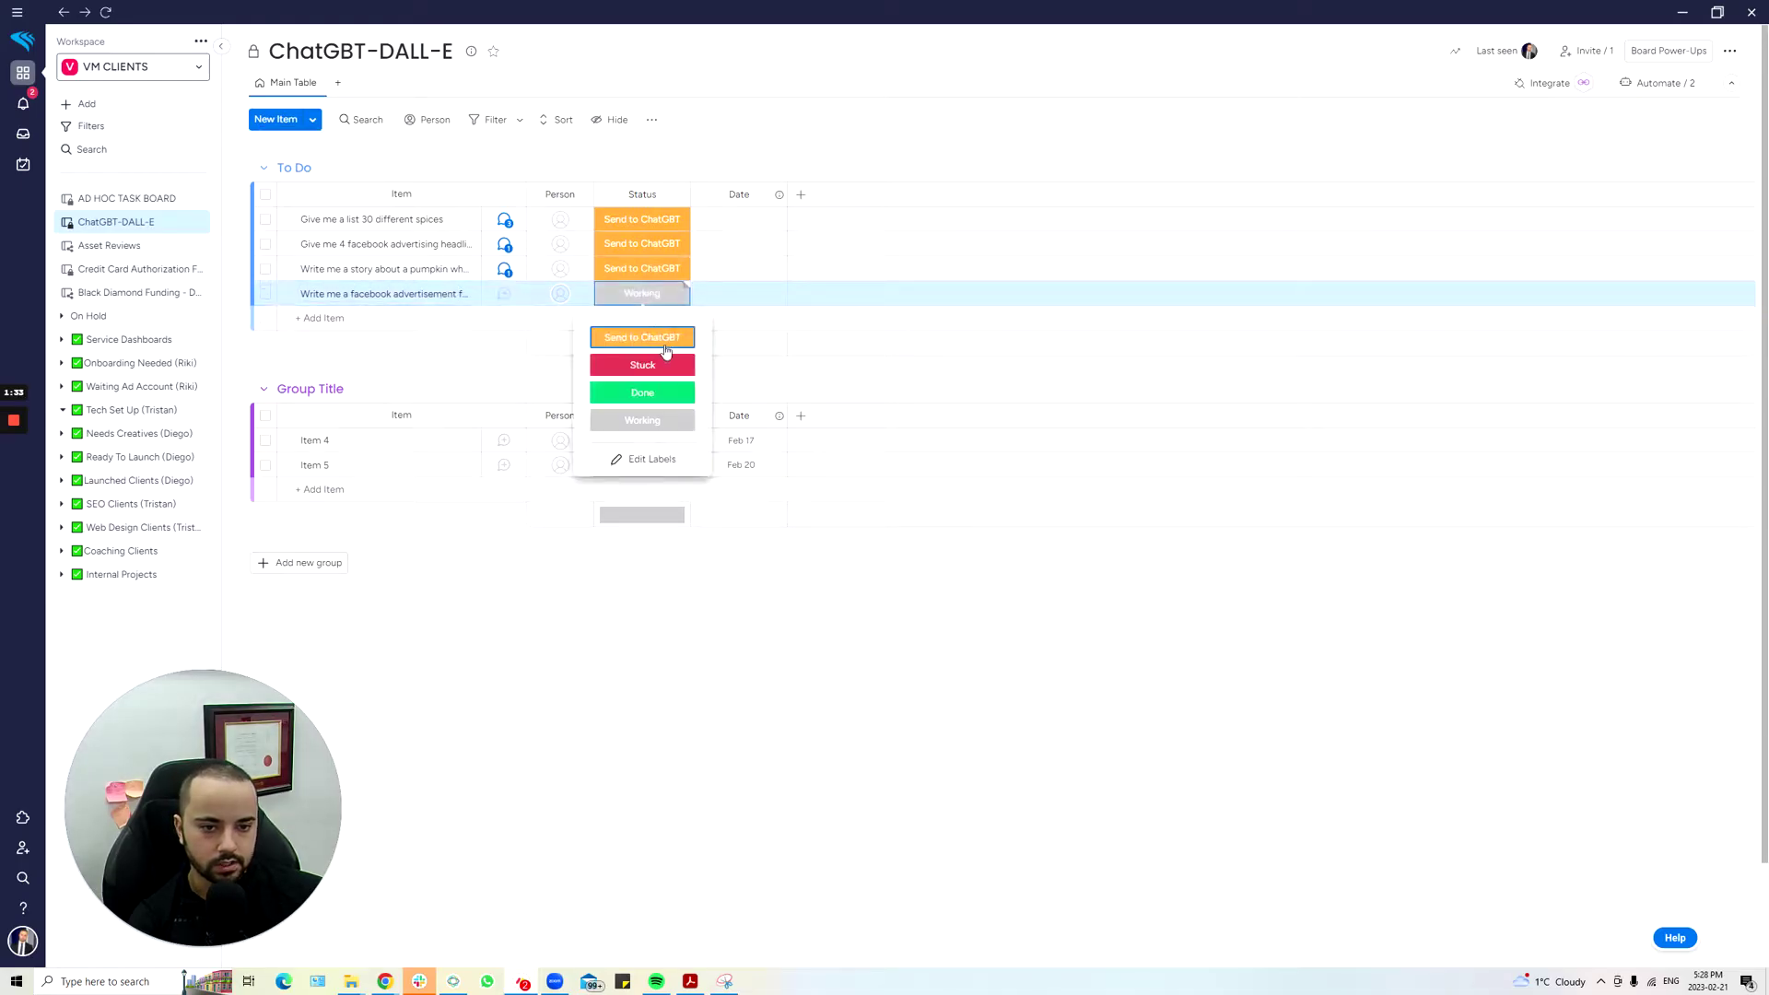
click(666, 348)
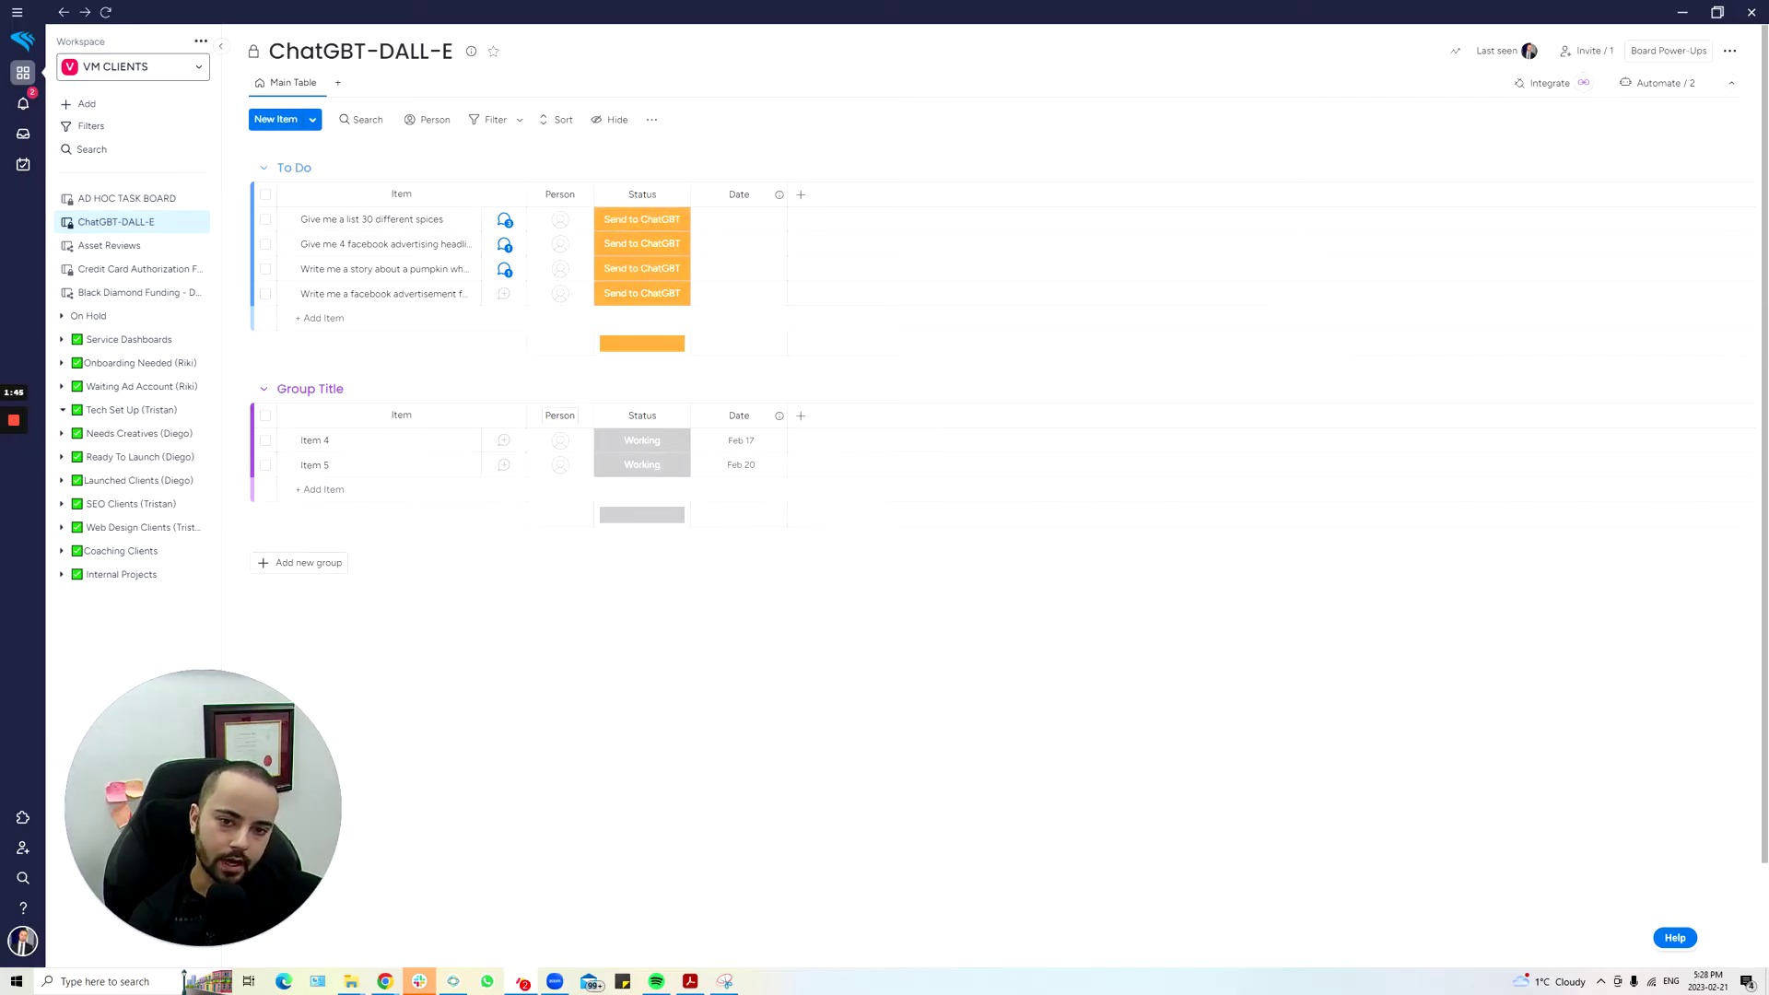
- Review the generated ad reply in the item's updates, then close the panel
click(505, 298)
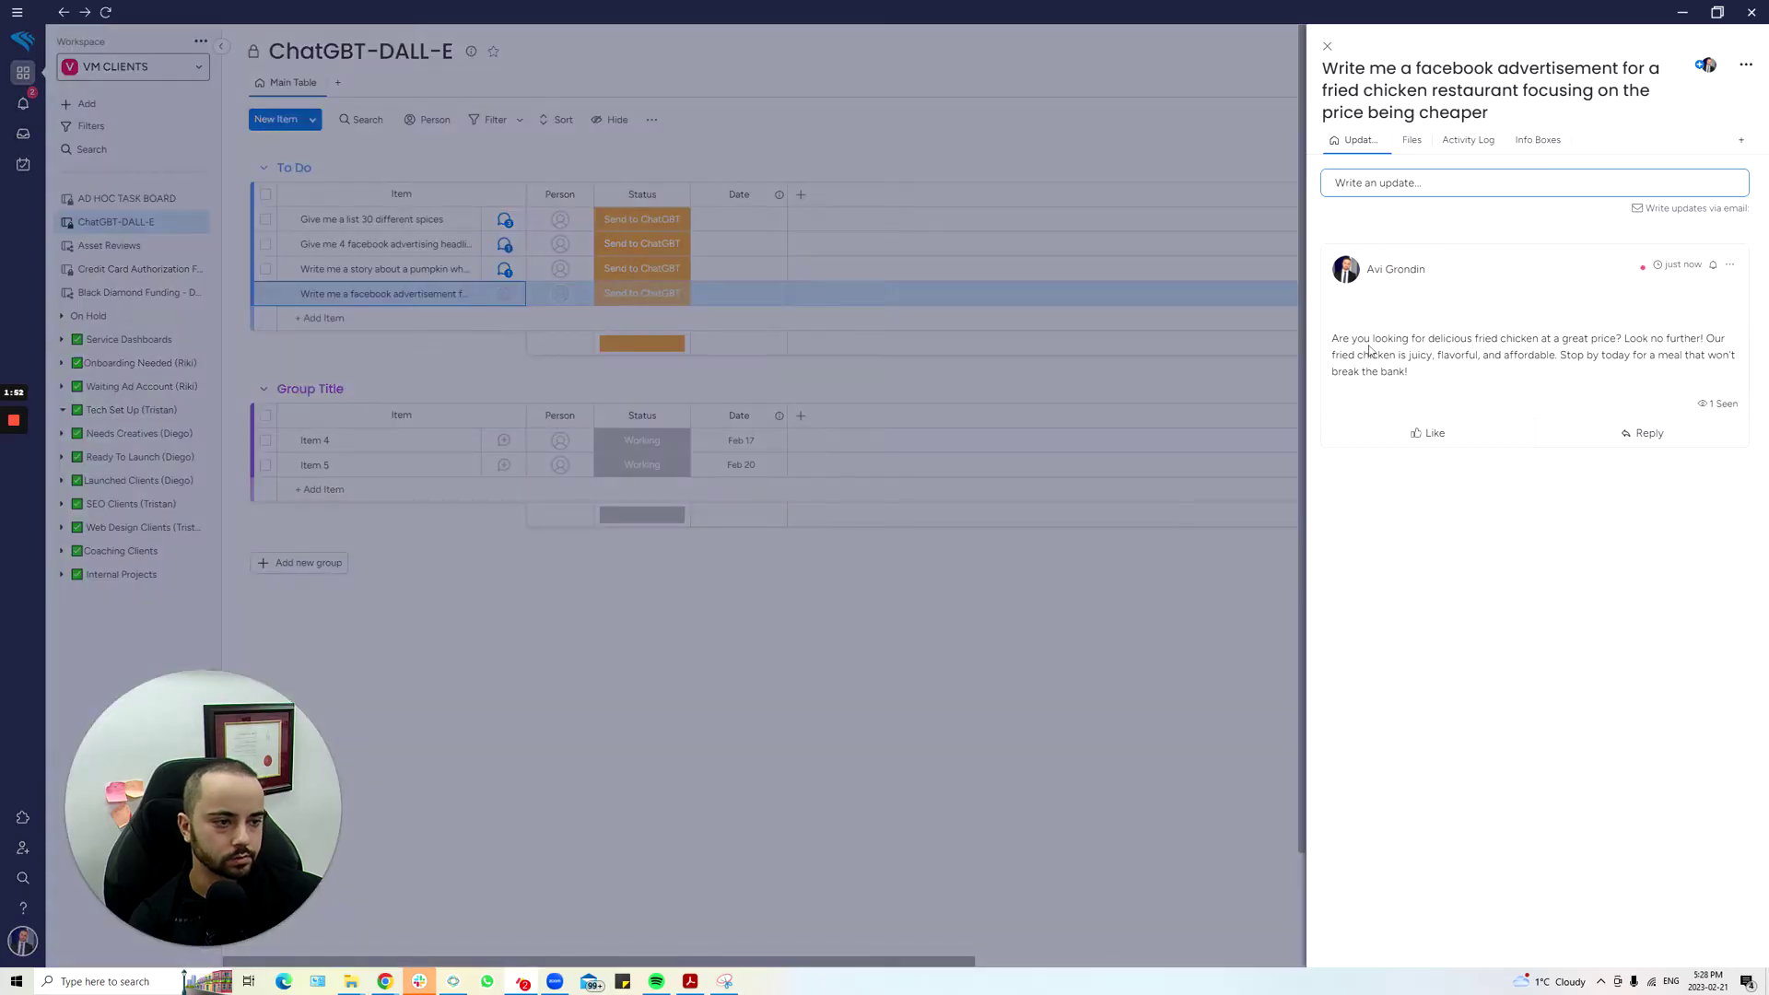
triple_click(1371, 352)
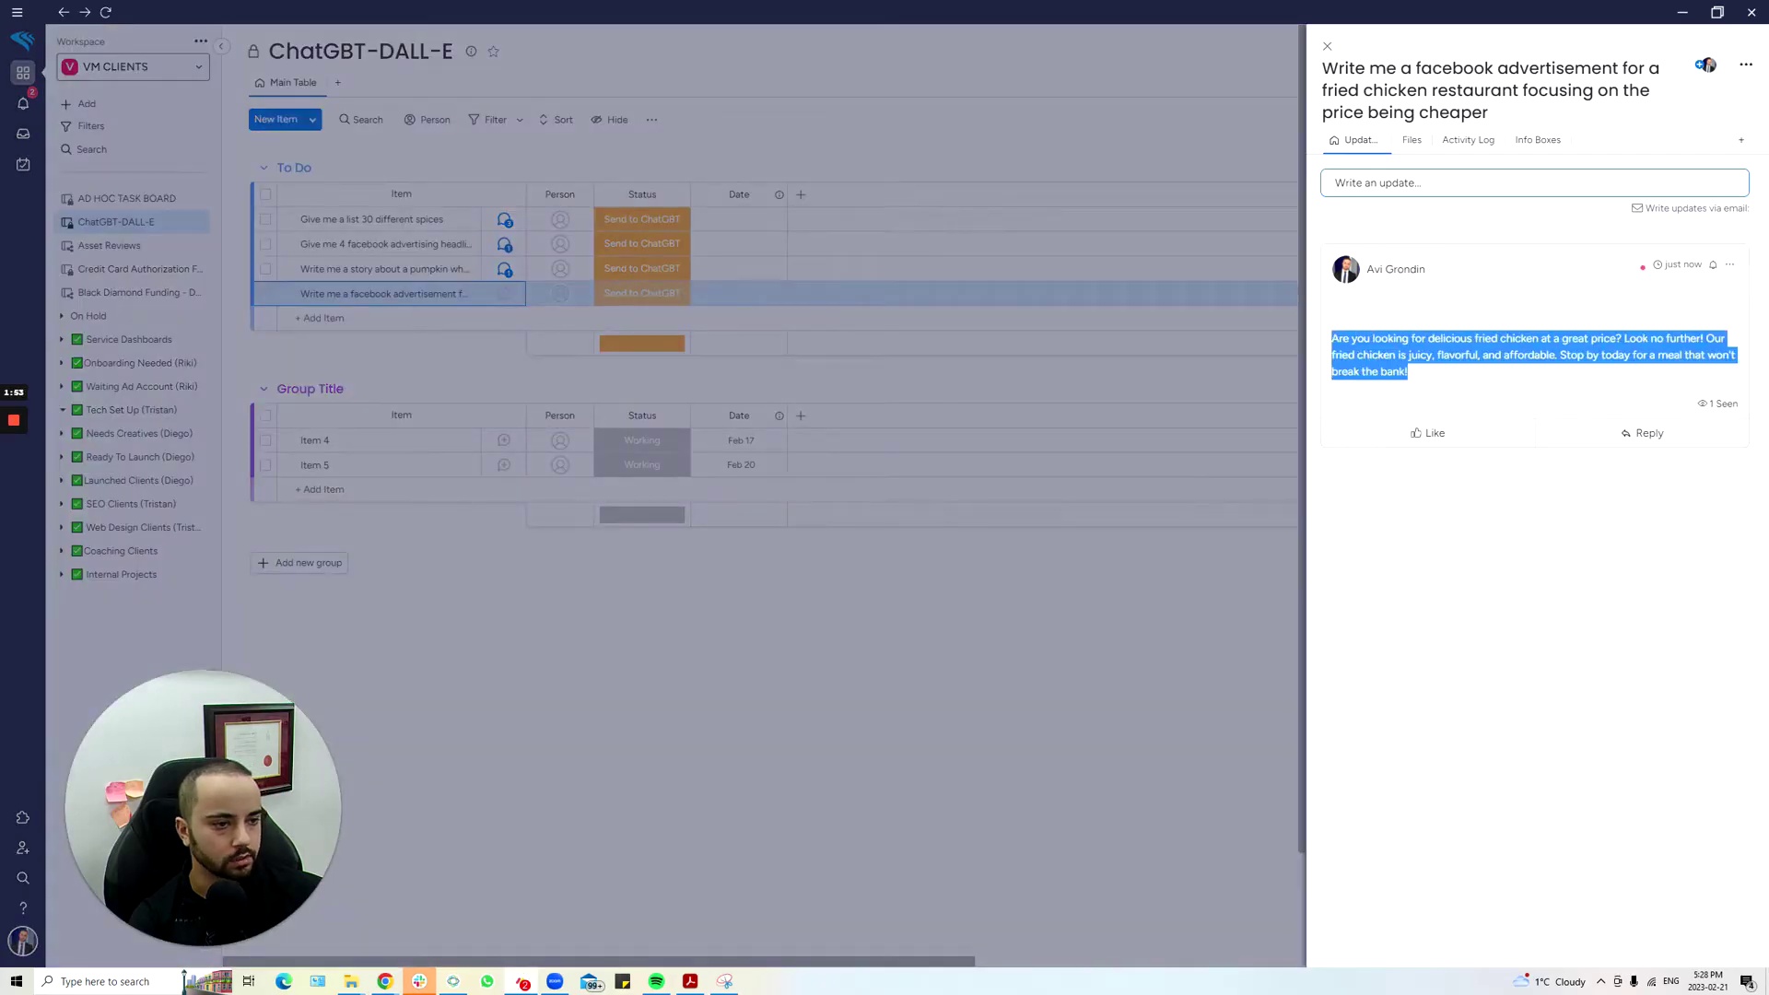
click(1417, 647)
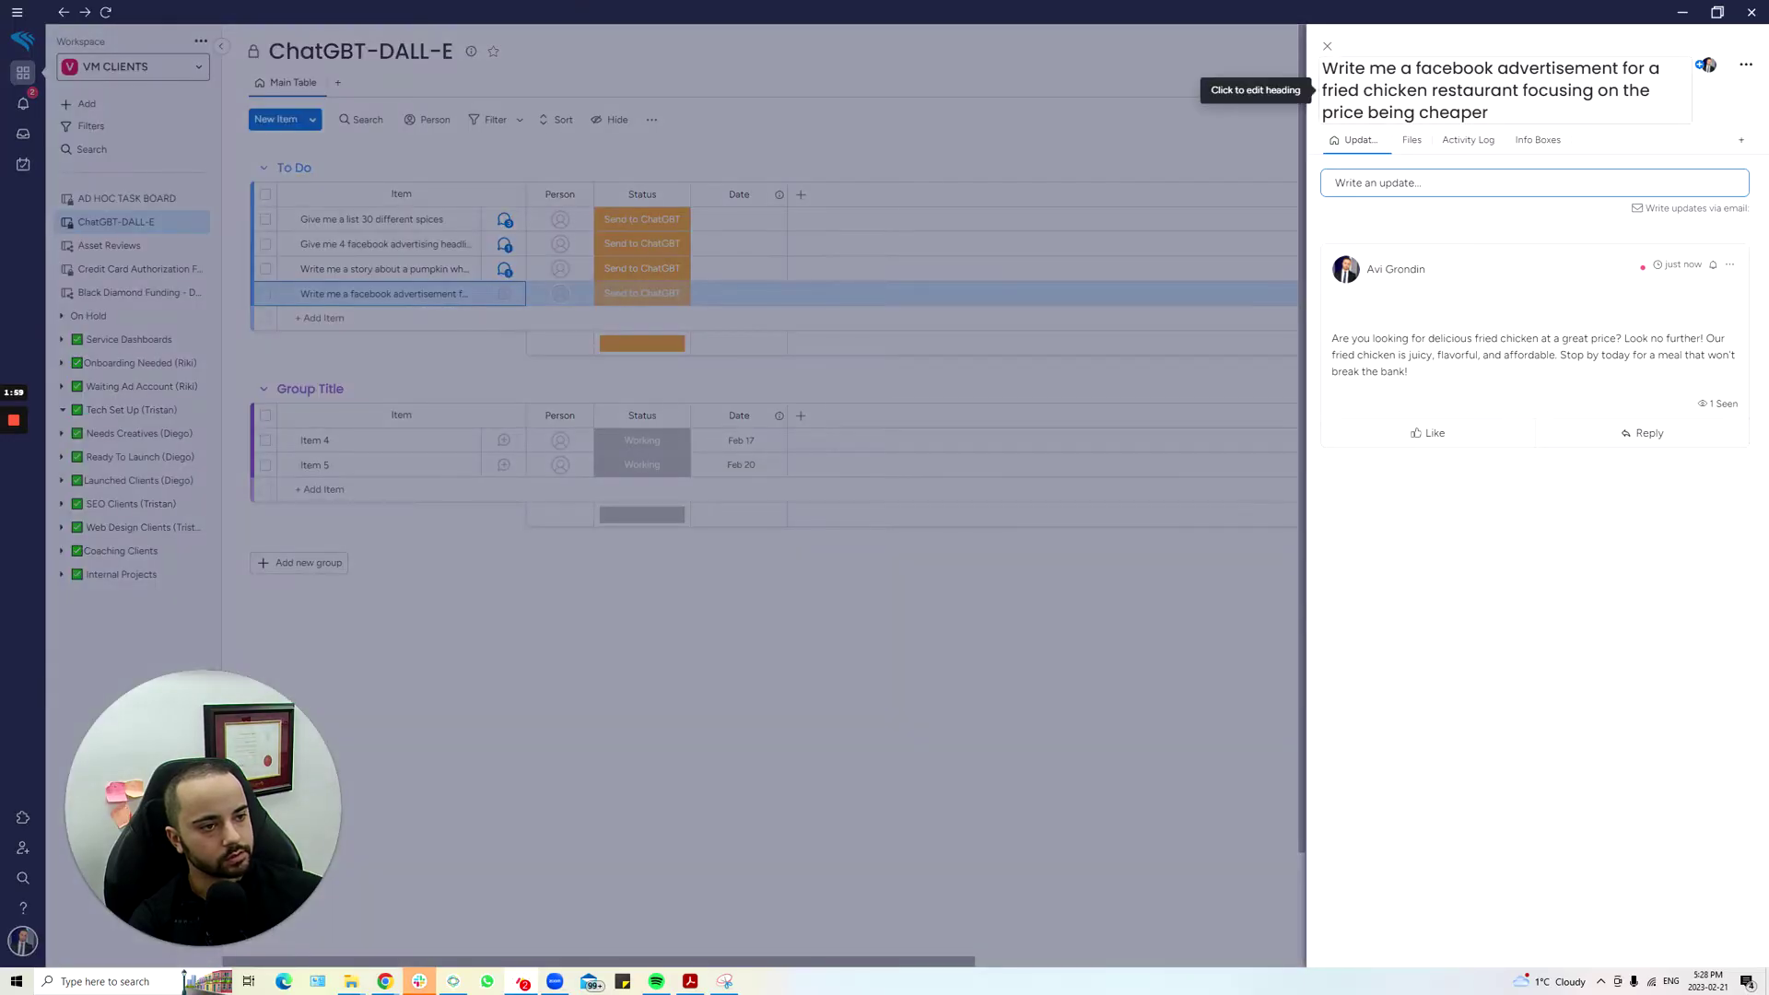
triple_click(1416, 339)
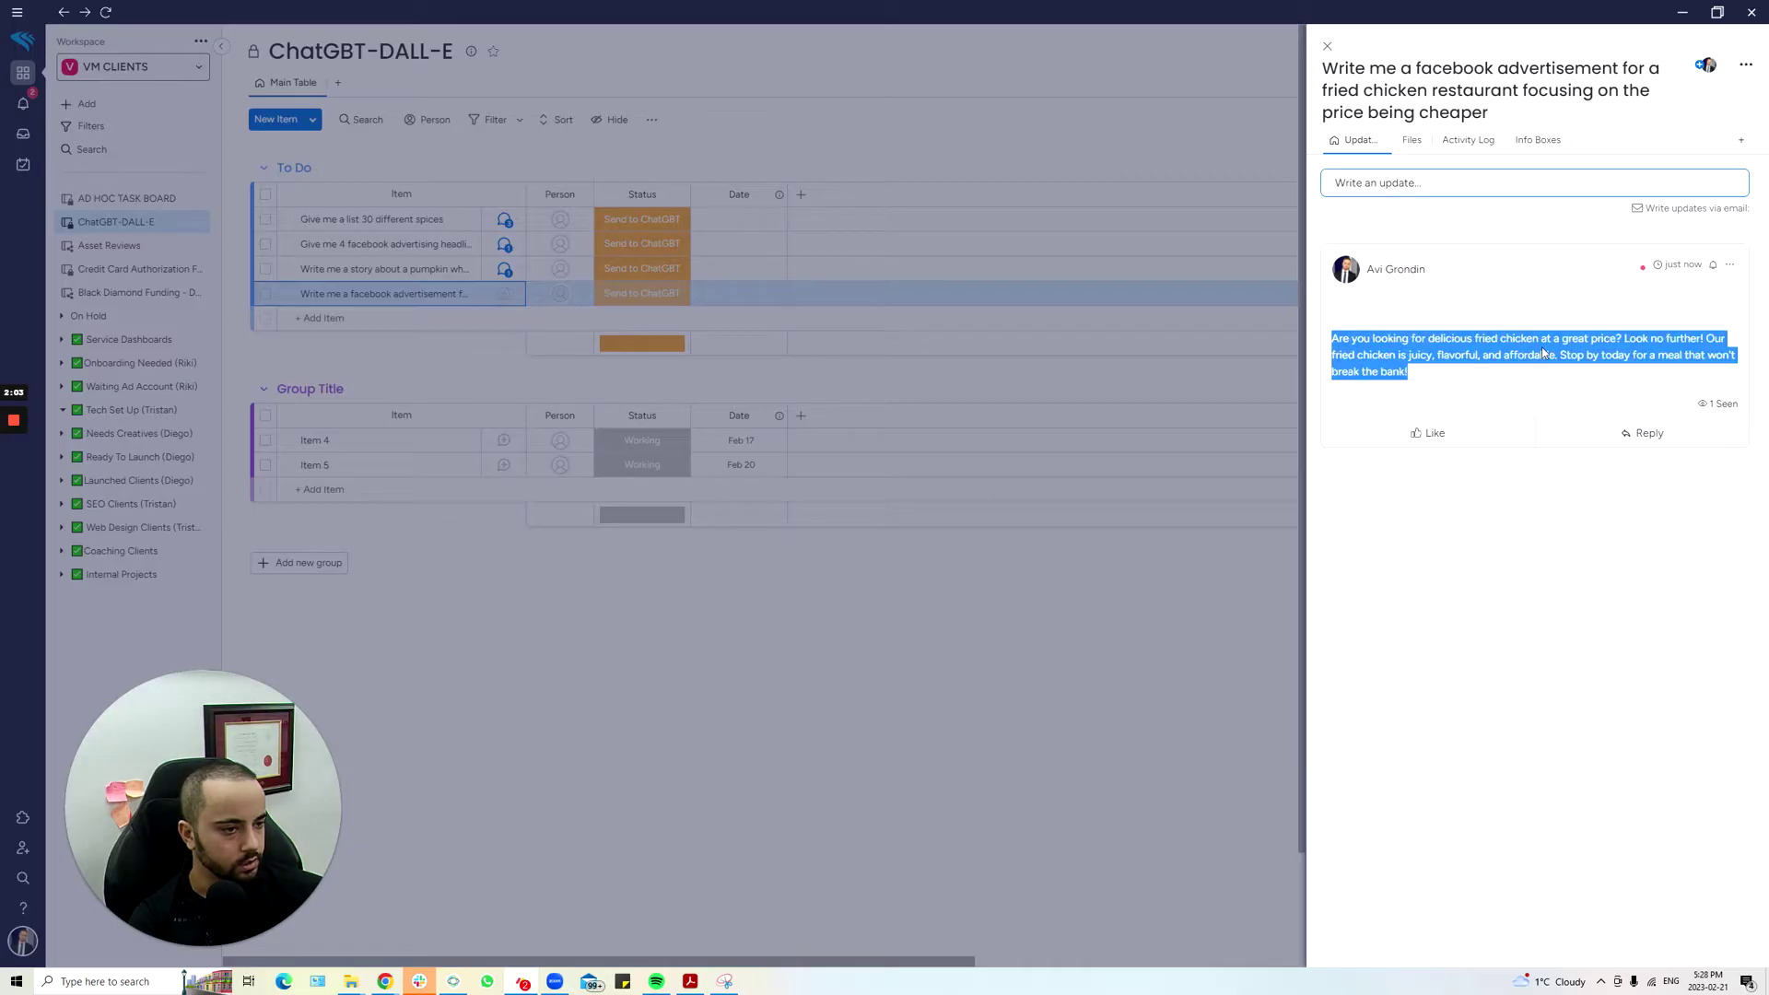
click(1379, 370)
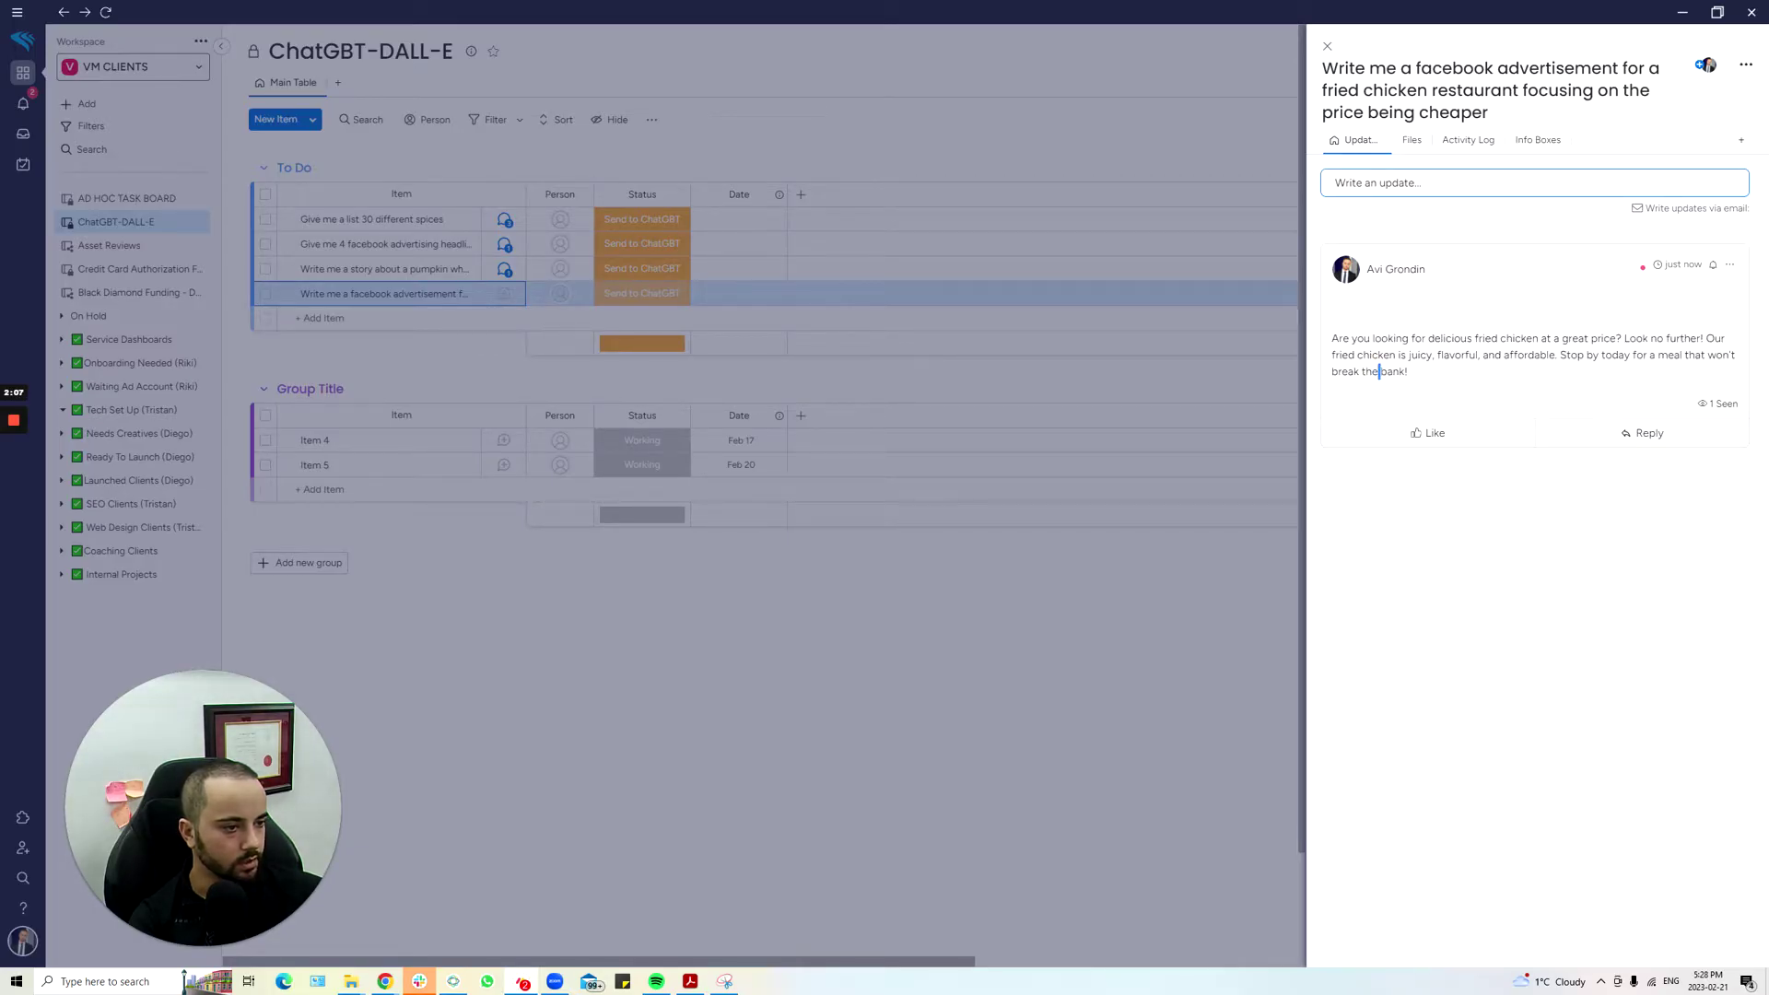
triple_click(1505, 353)
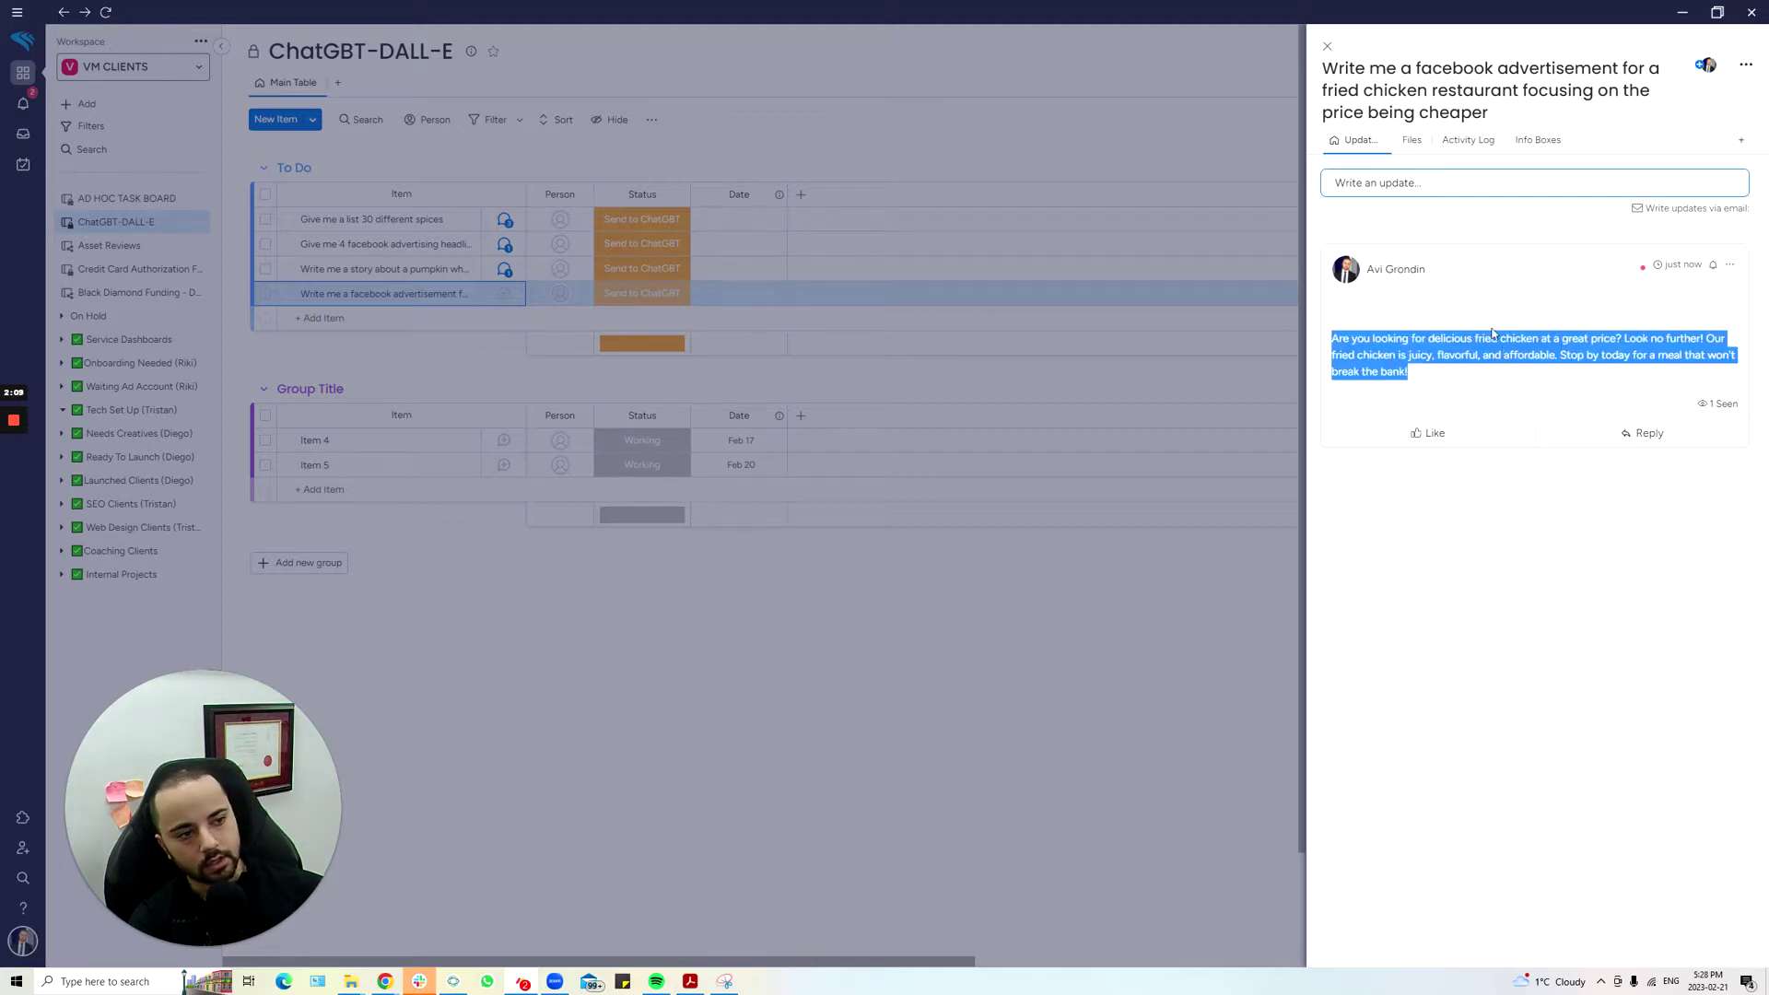
click(1327, 46)
- Add a To Do item 'write me a short childrens book on being happy' with status Send to ChatGBT
click(314, 318)
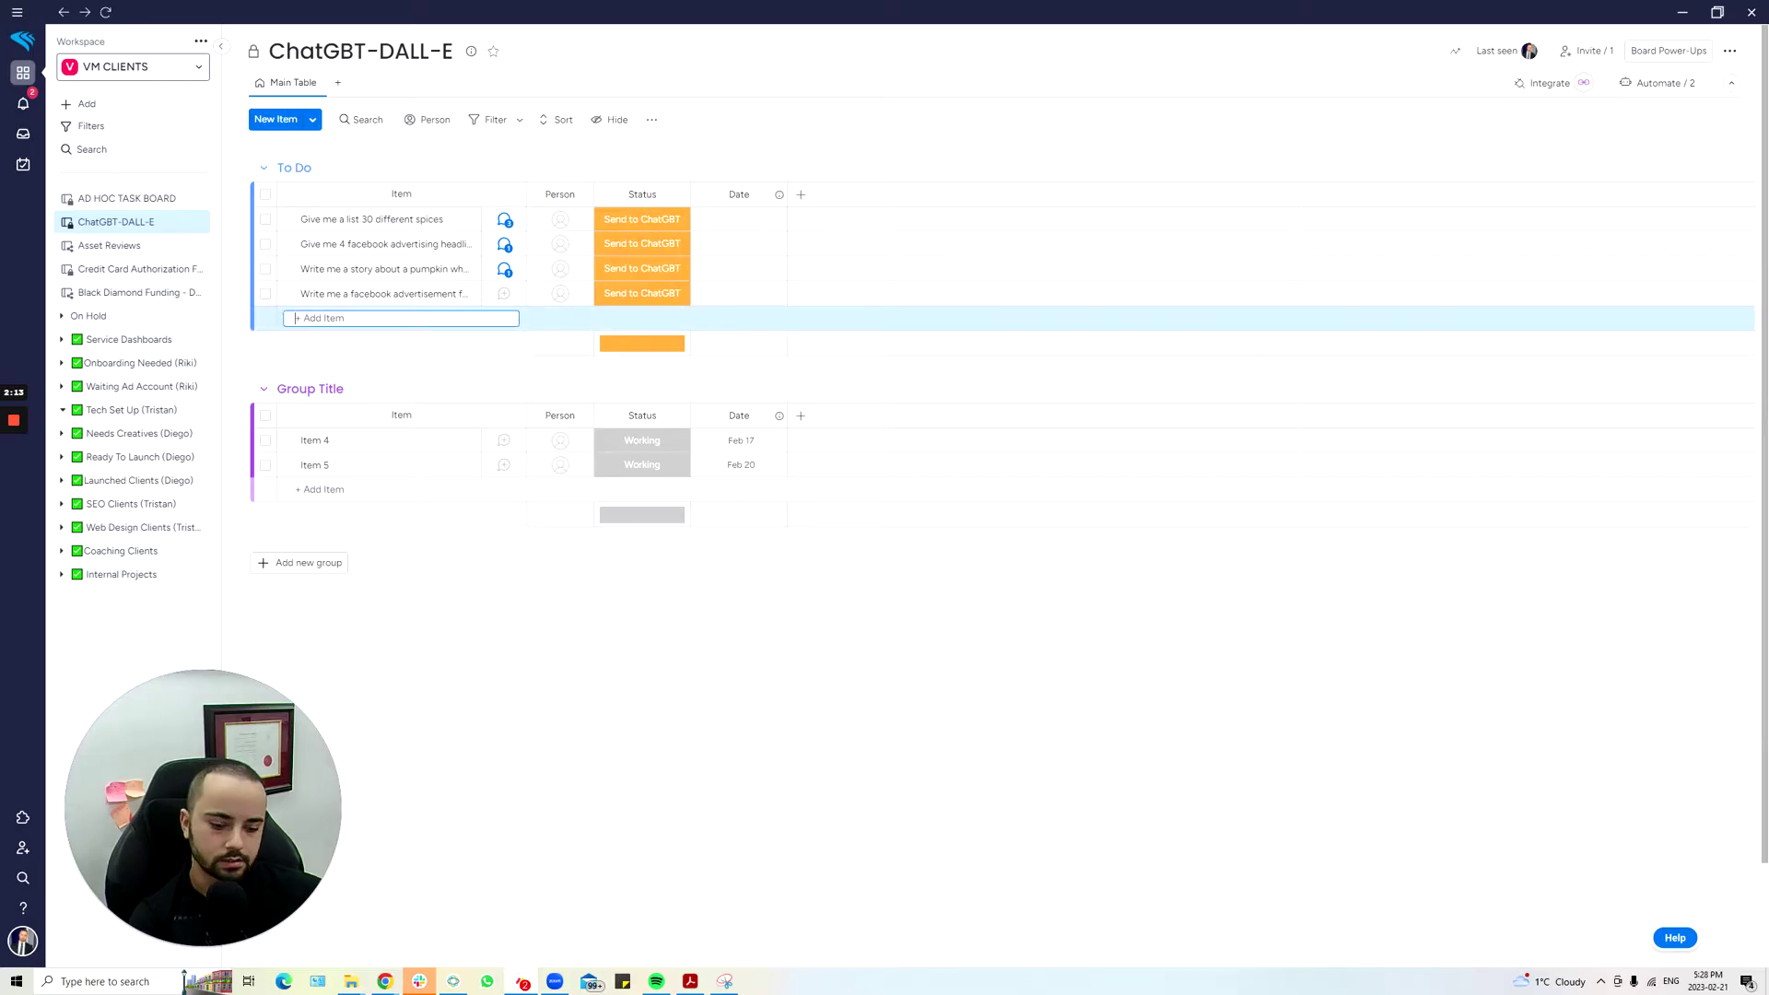
text(write e)
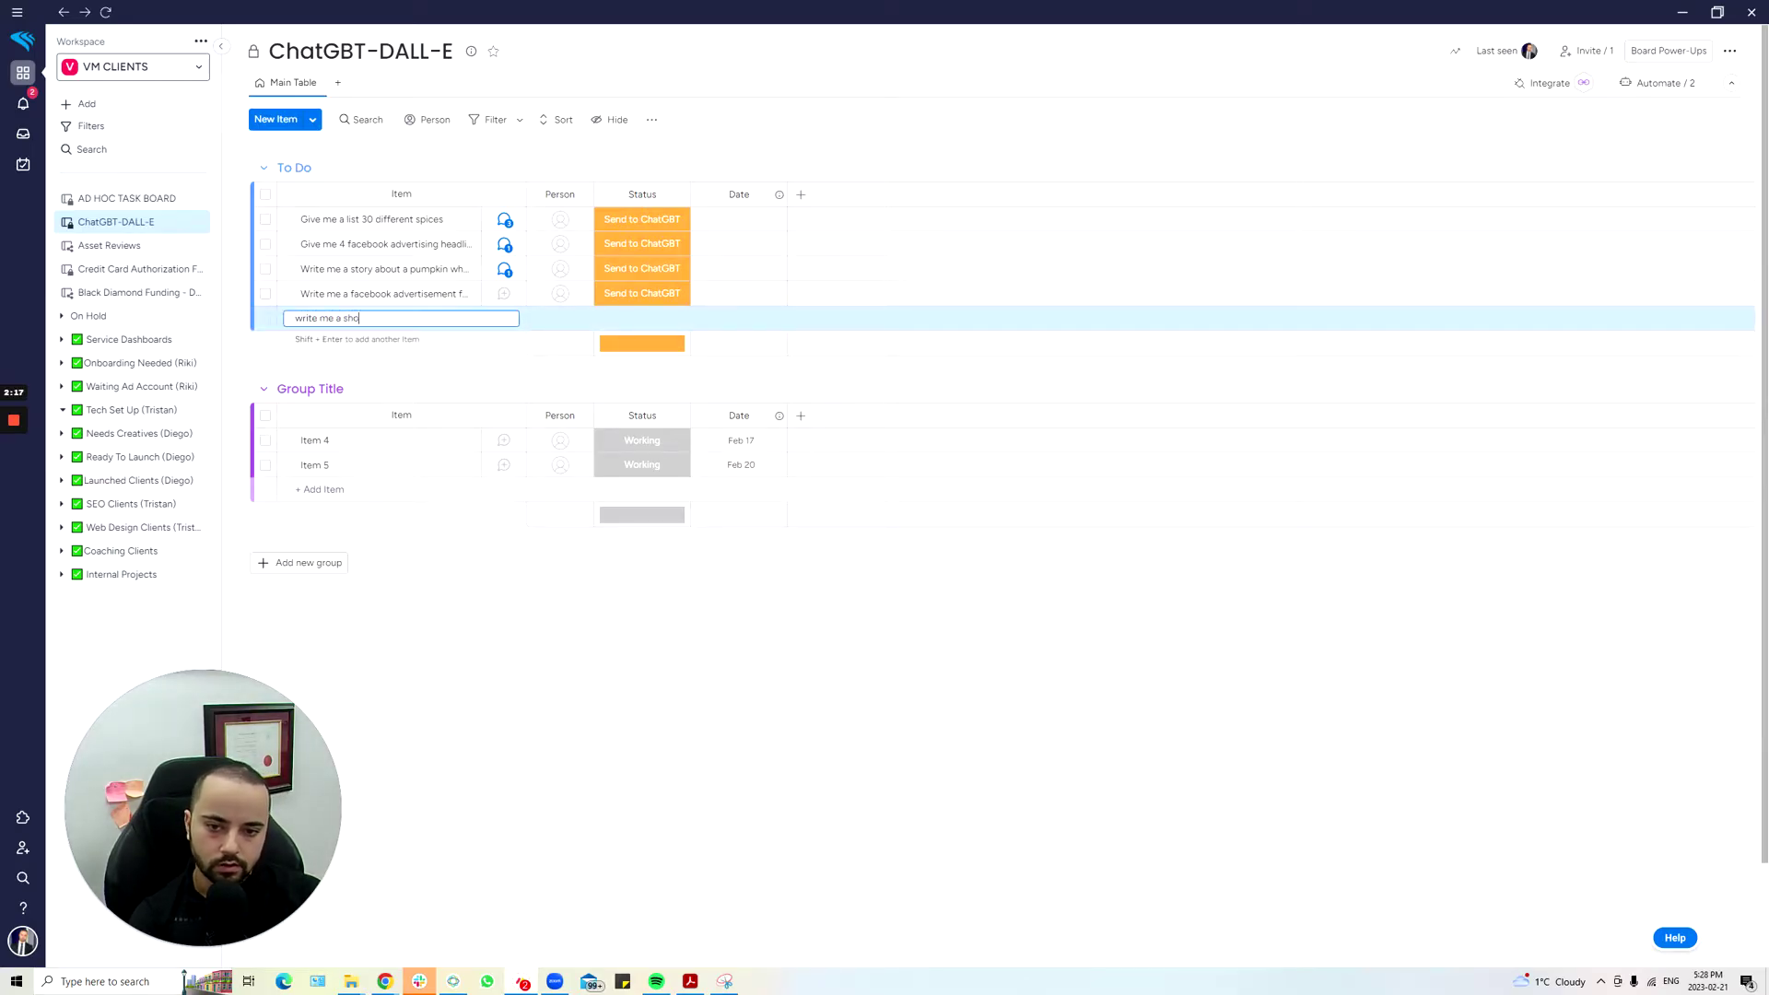
text( a short childrens book on being)
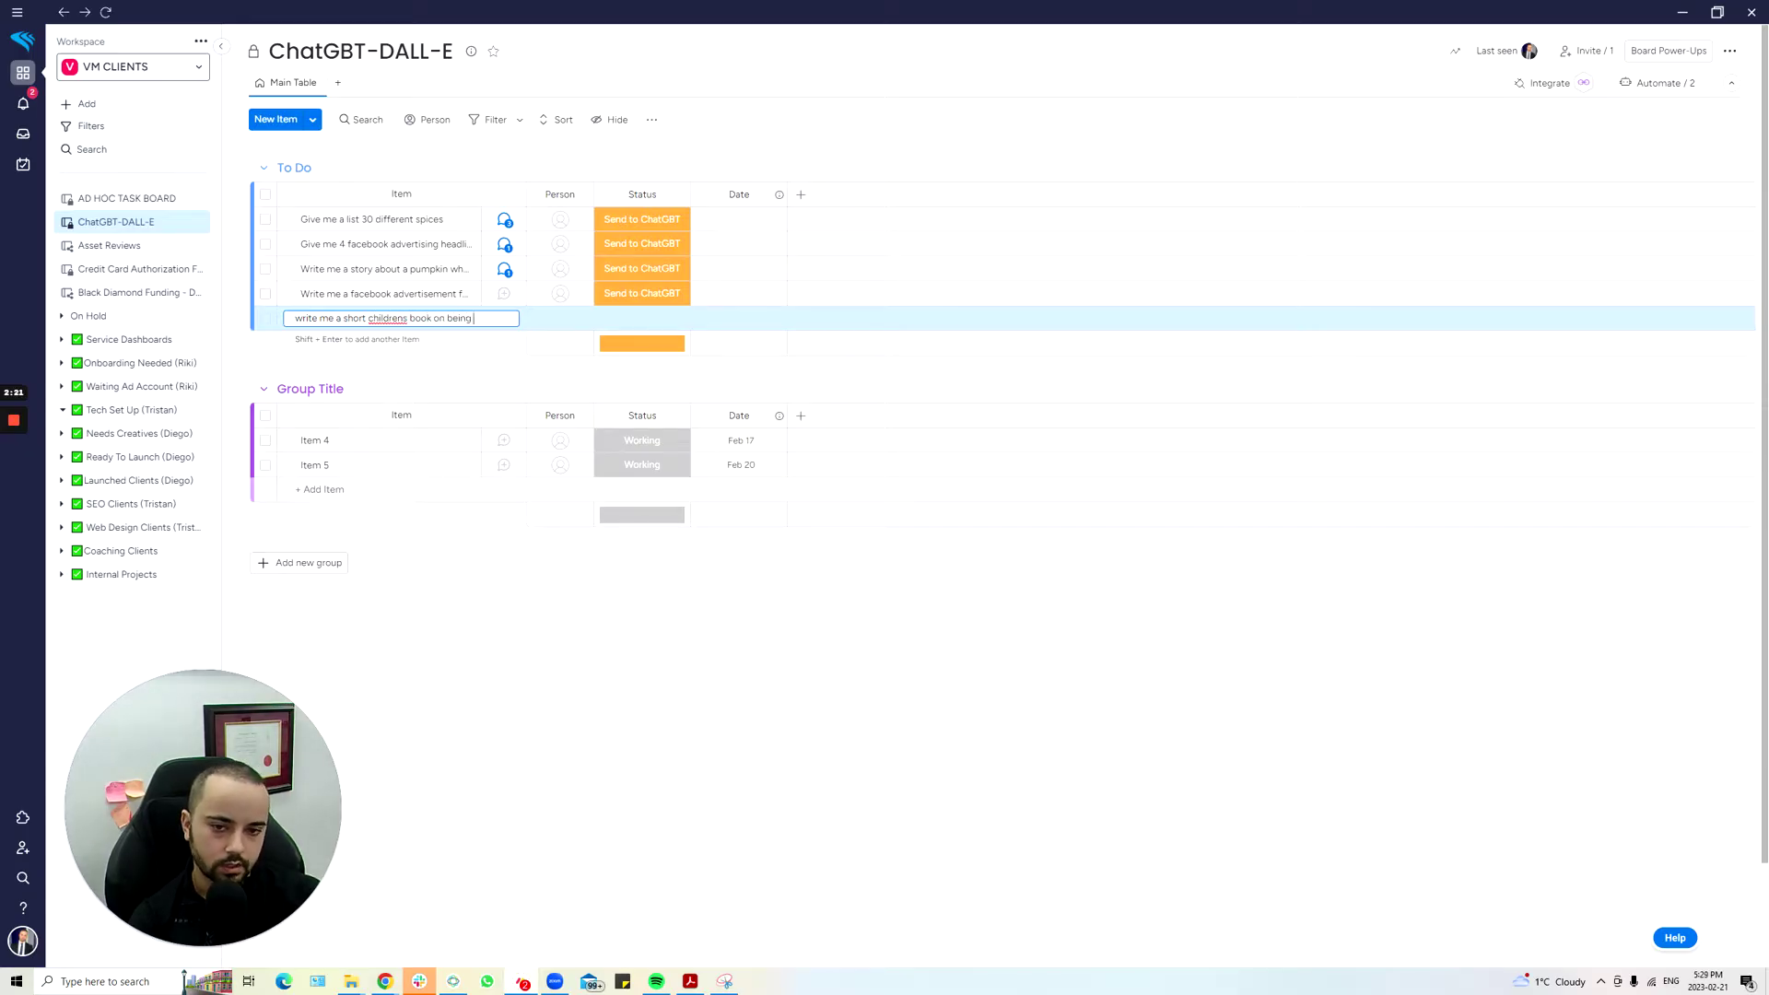
text( happy)
key(Return)
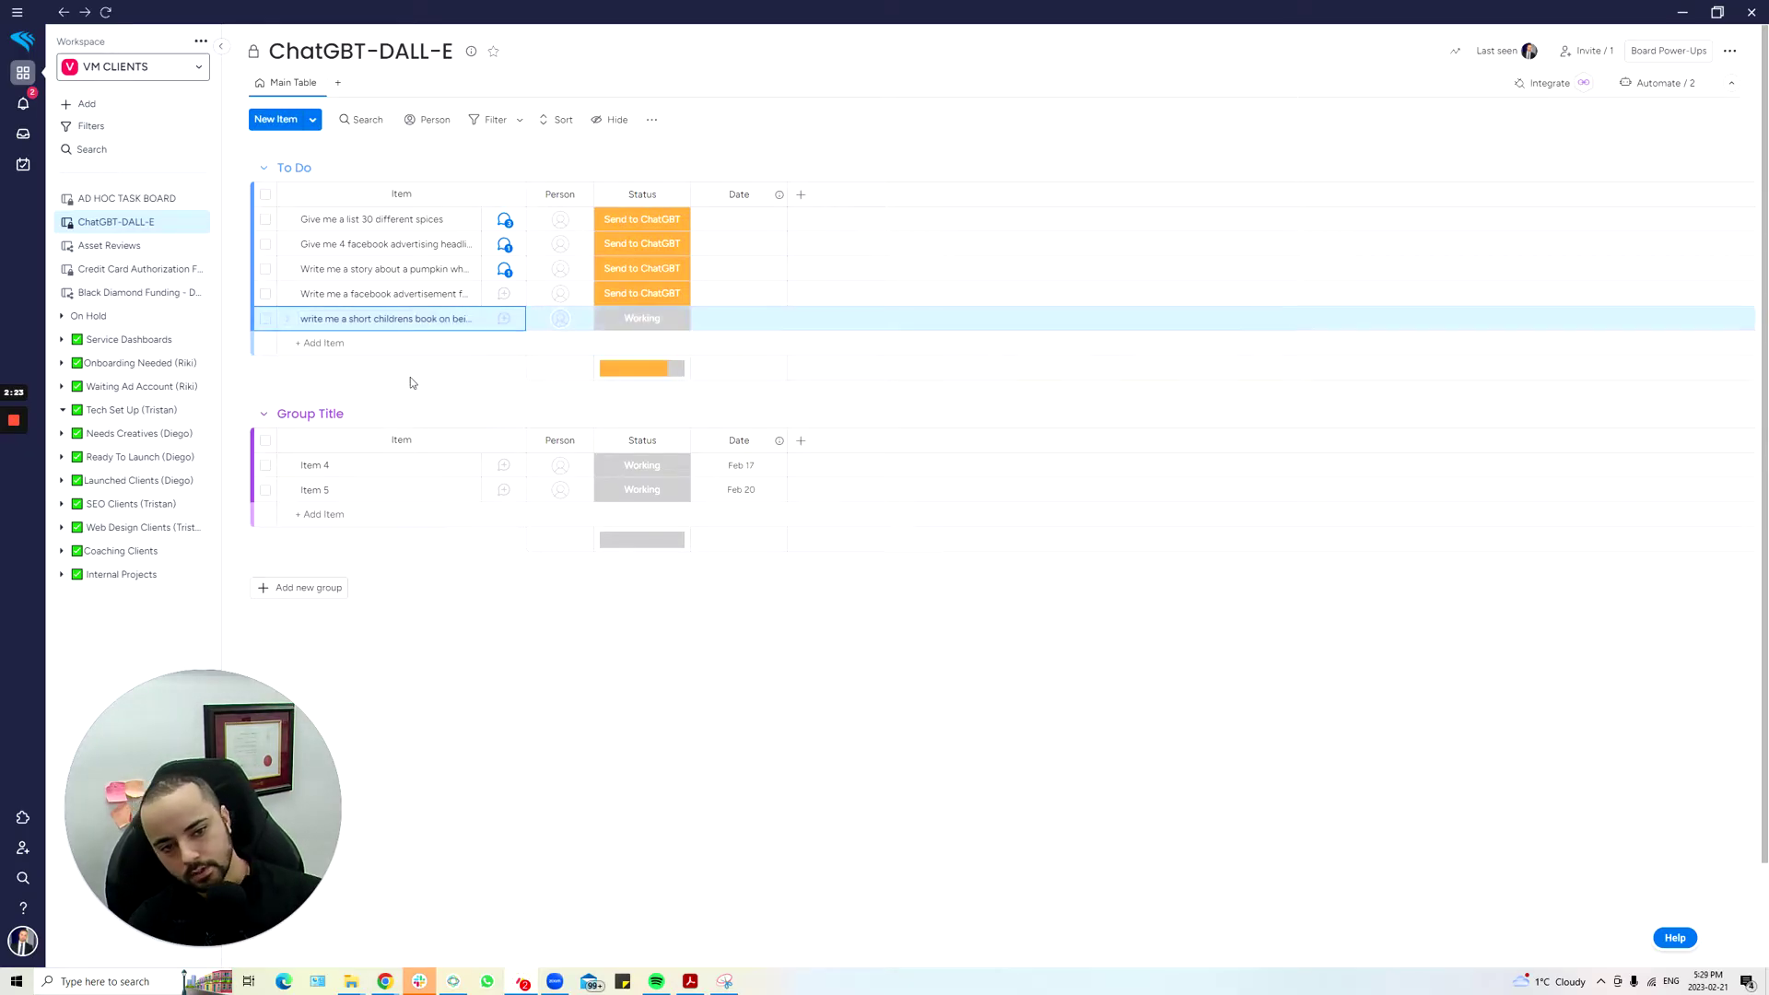
click(632, 324)
click(639, 361)
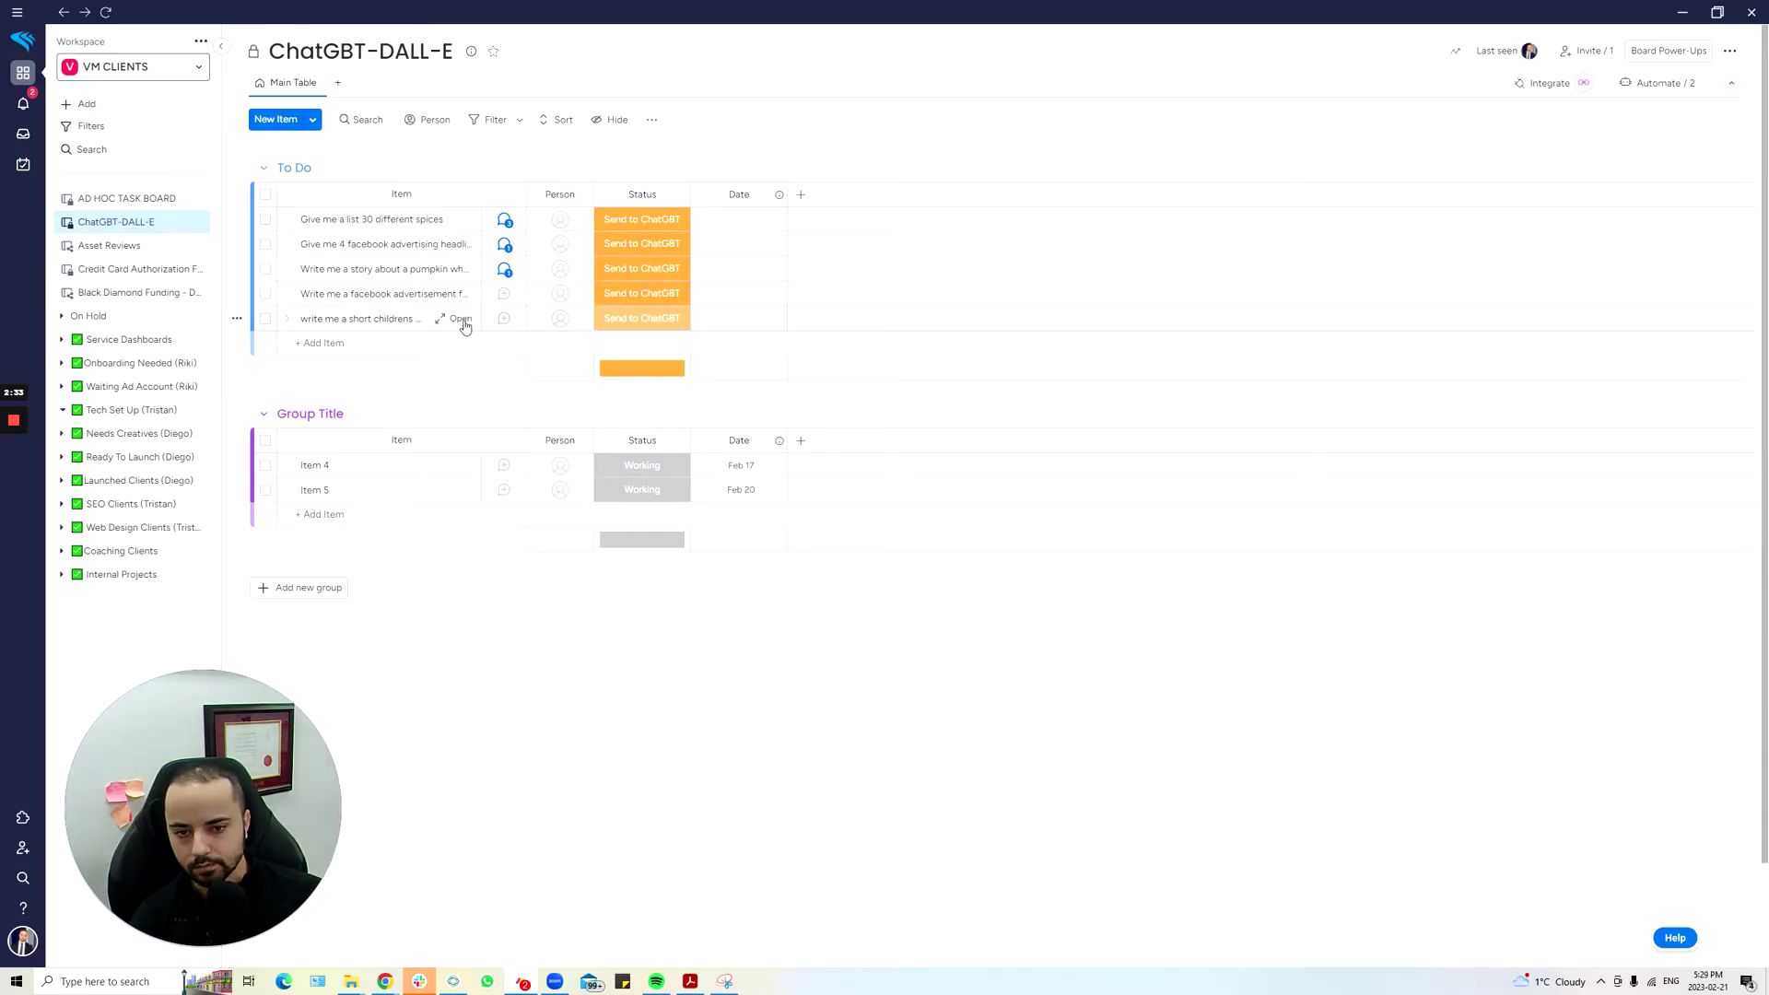
- Open the item's updates and read through the generated story text
click(460, 318)
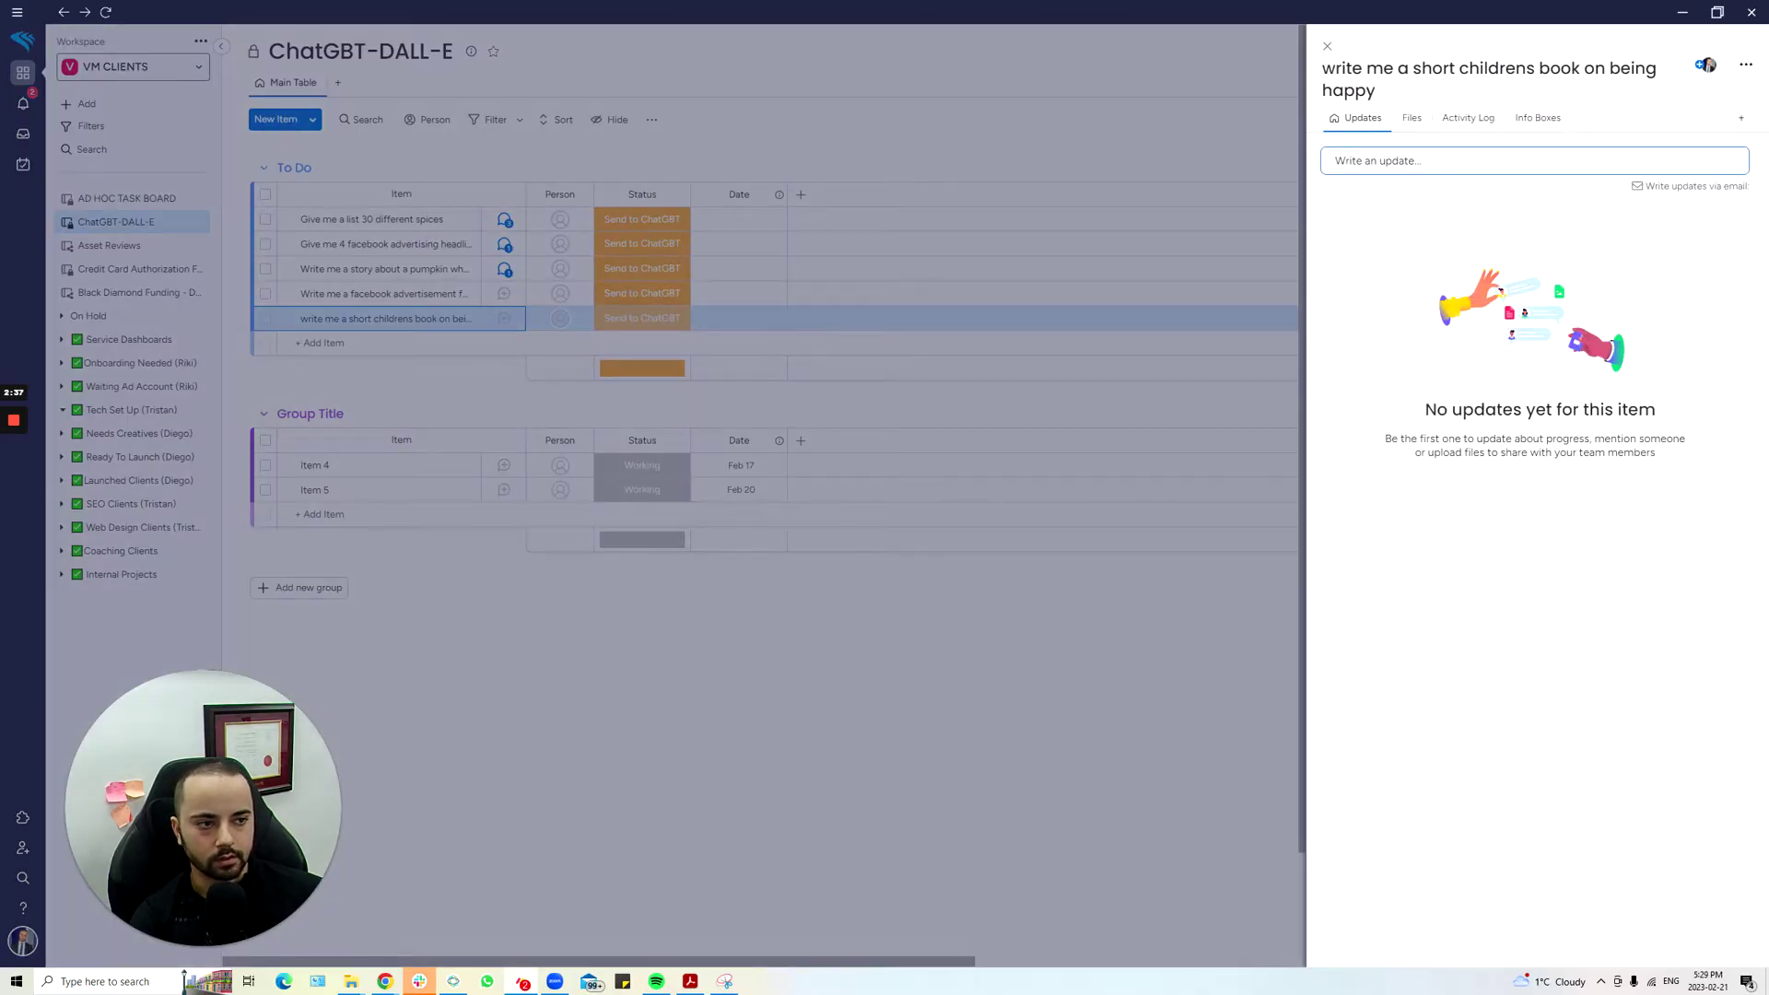
click(1537, 472)
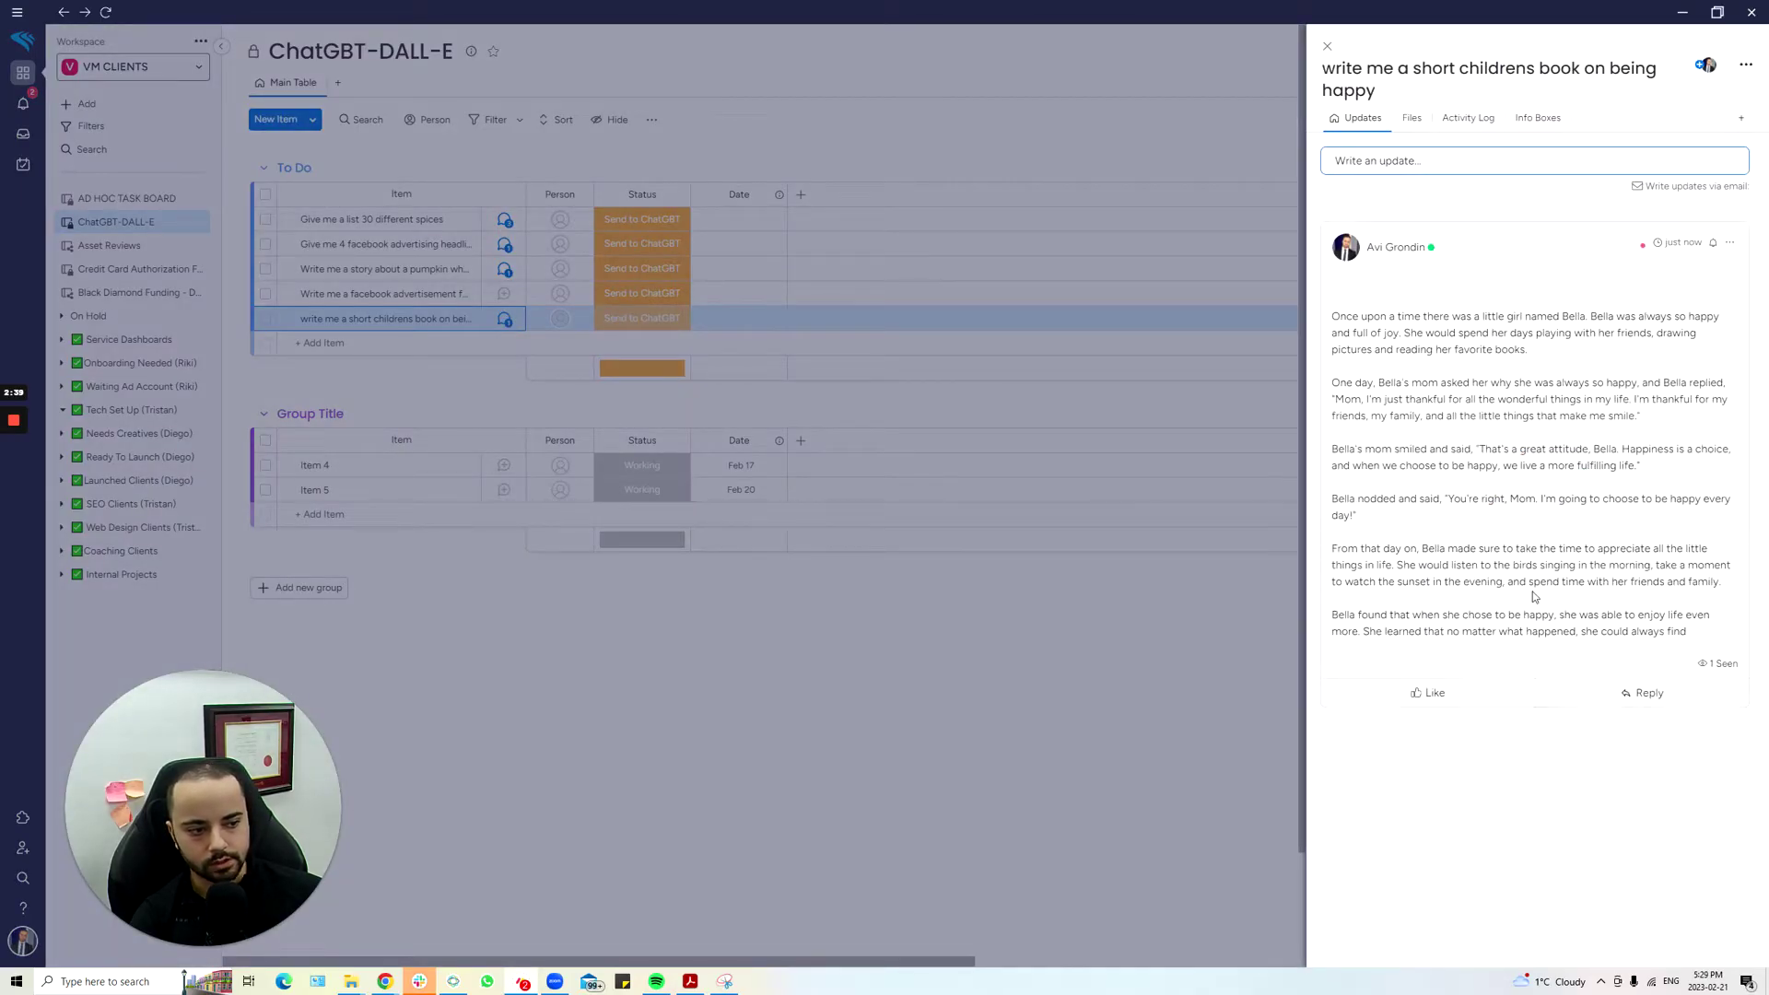
drag(1405, 316, 1225, 928)
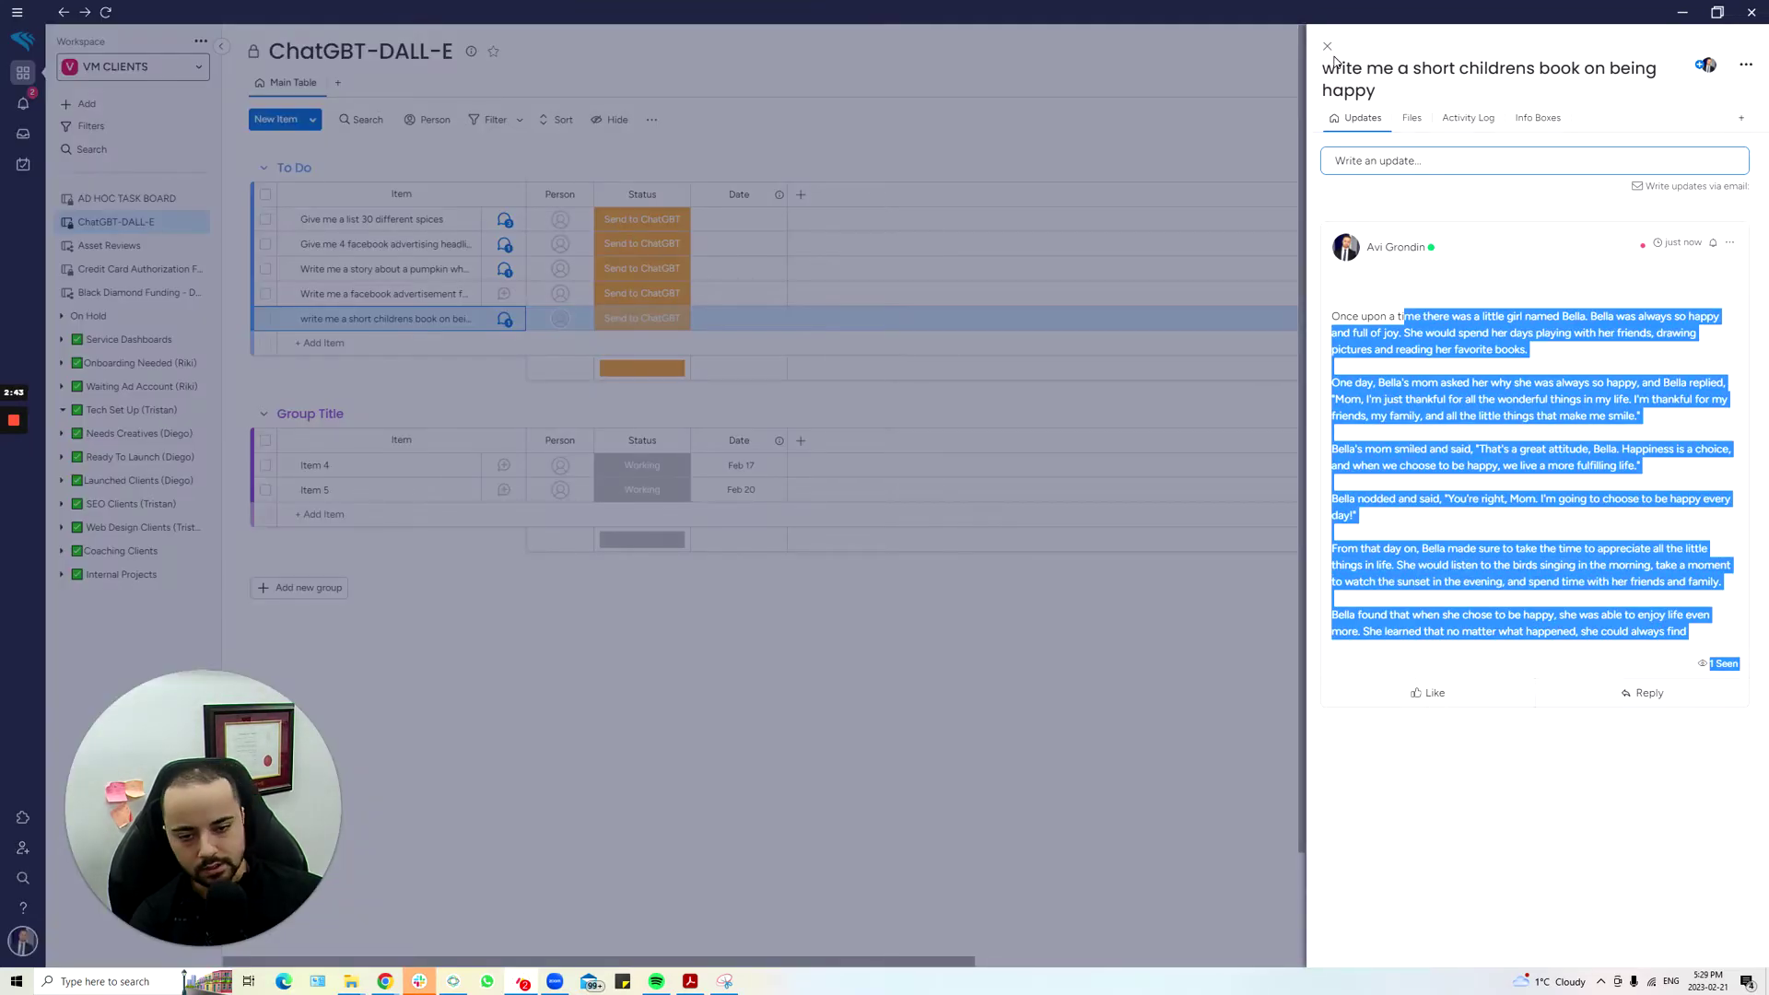
click(1452, 440)
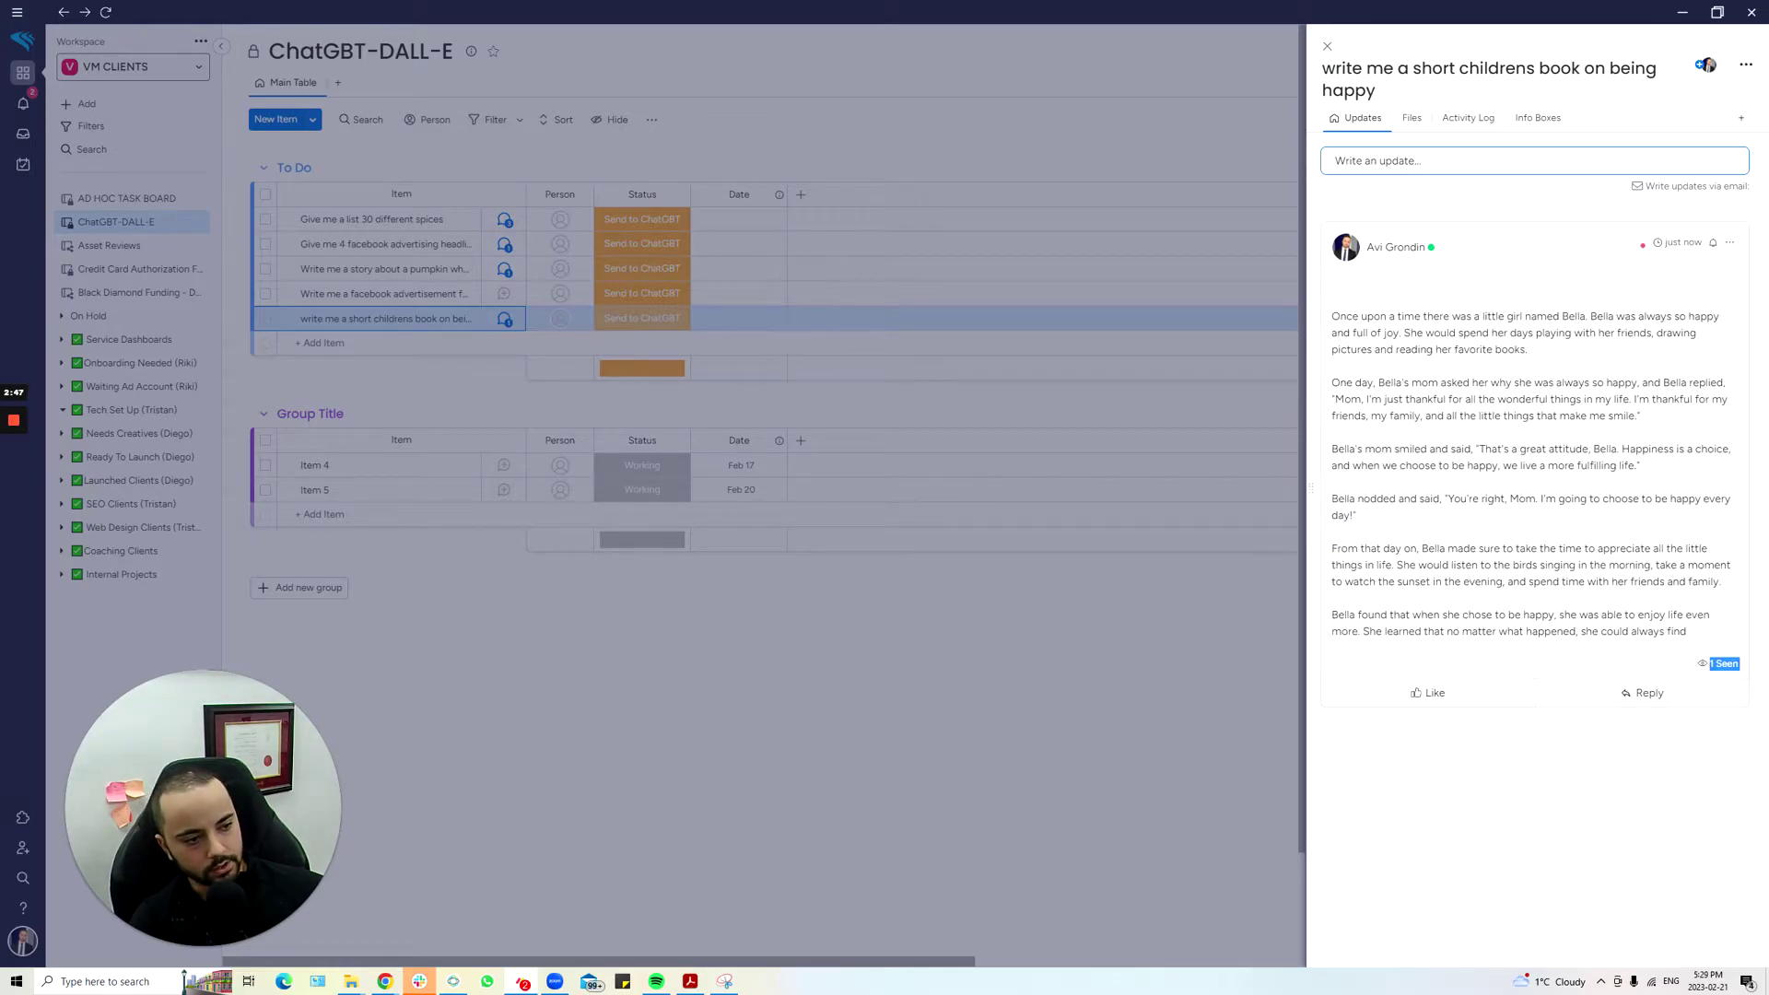
drag(1707, 636, 1332, 276)
click(1419, 300)
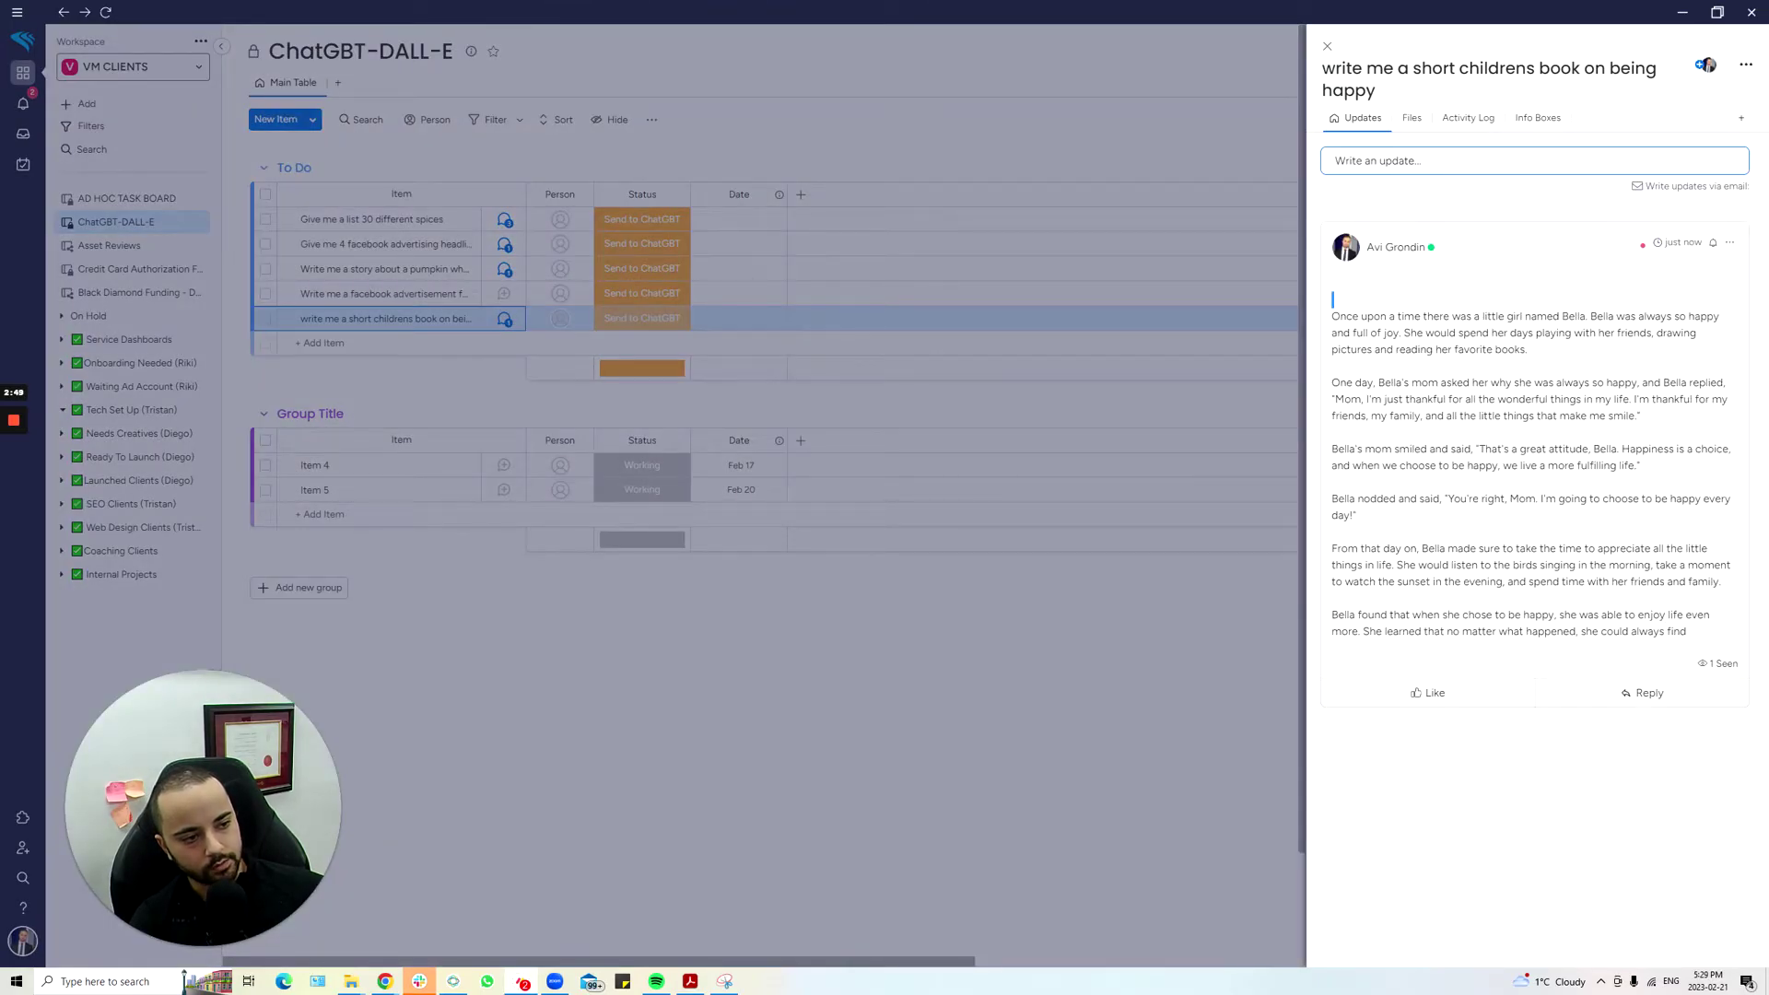
triple_click(1626, 548)
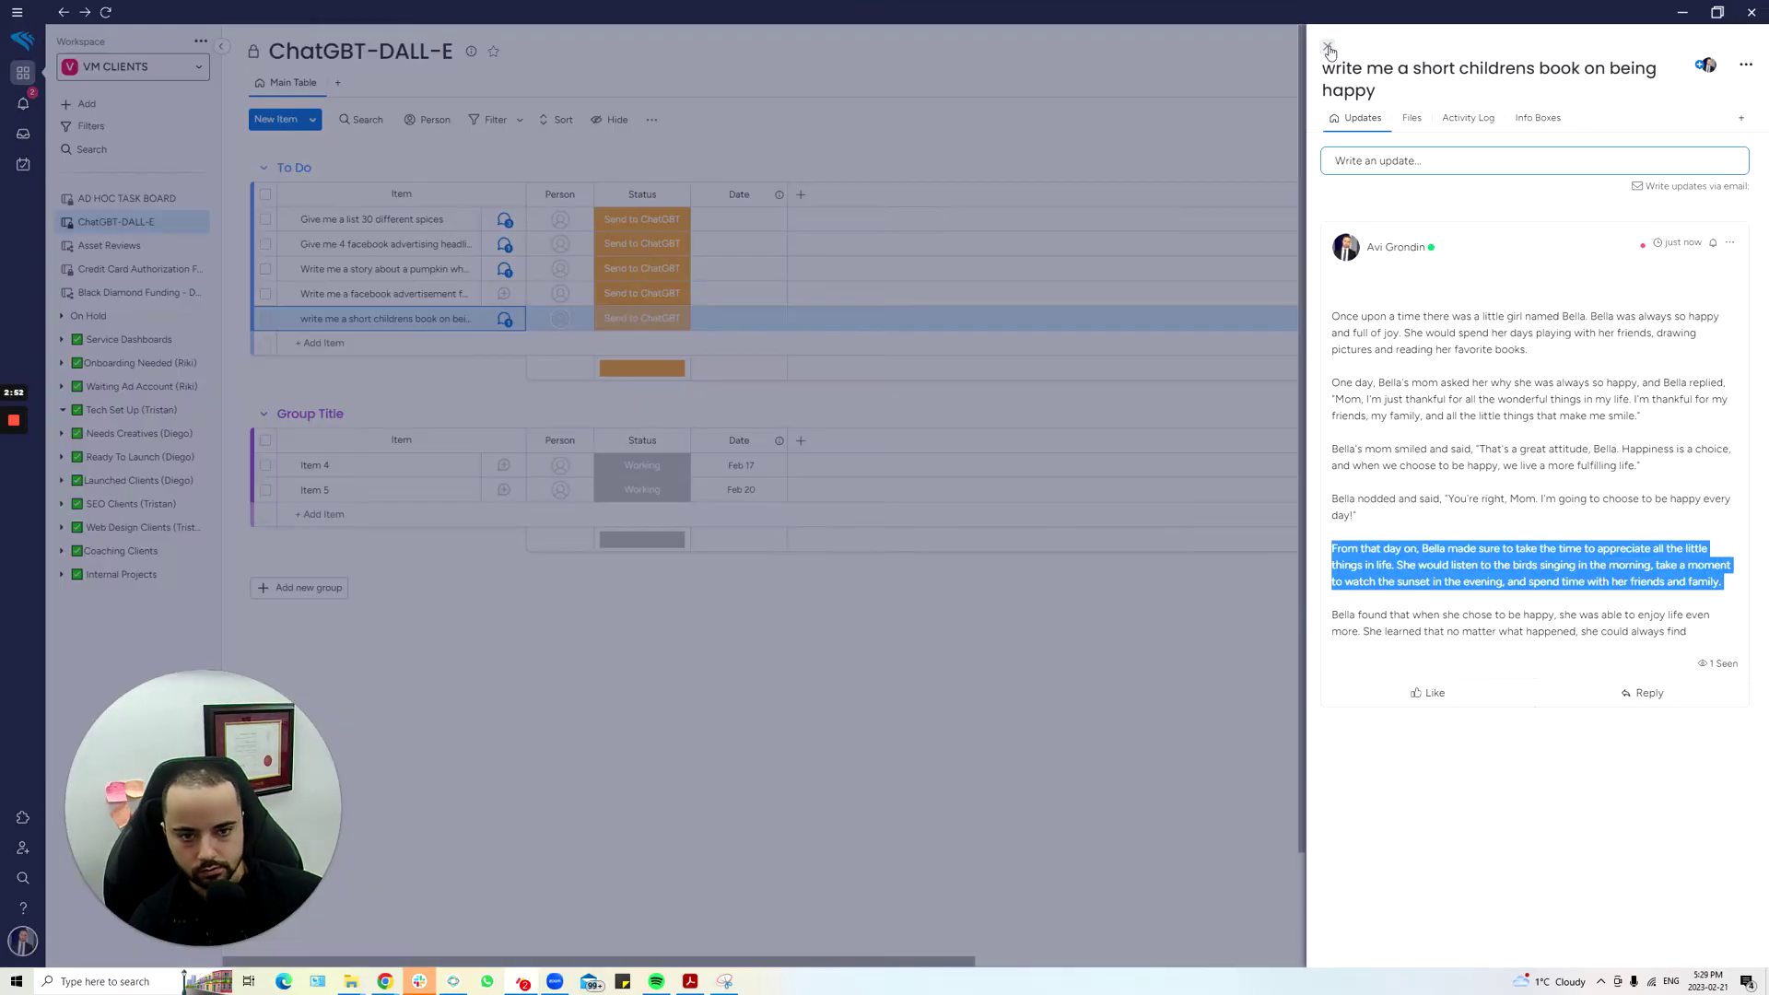
- Close the story updates panel and expand the Launched Clients (Diego) sidebar folder
click(1327, 46)
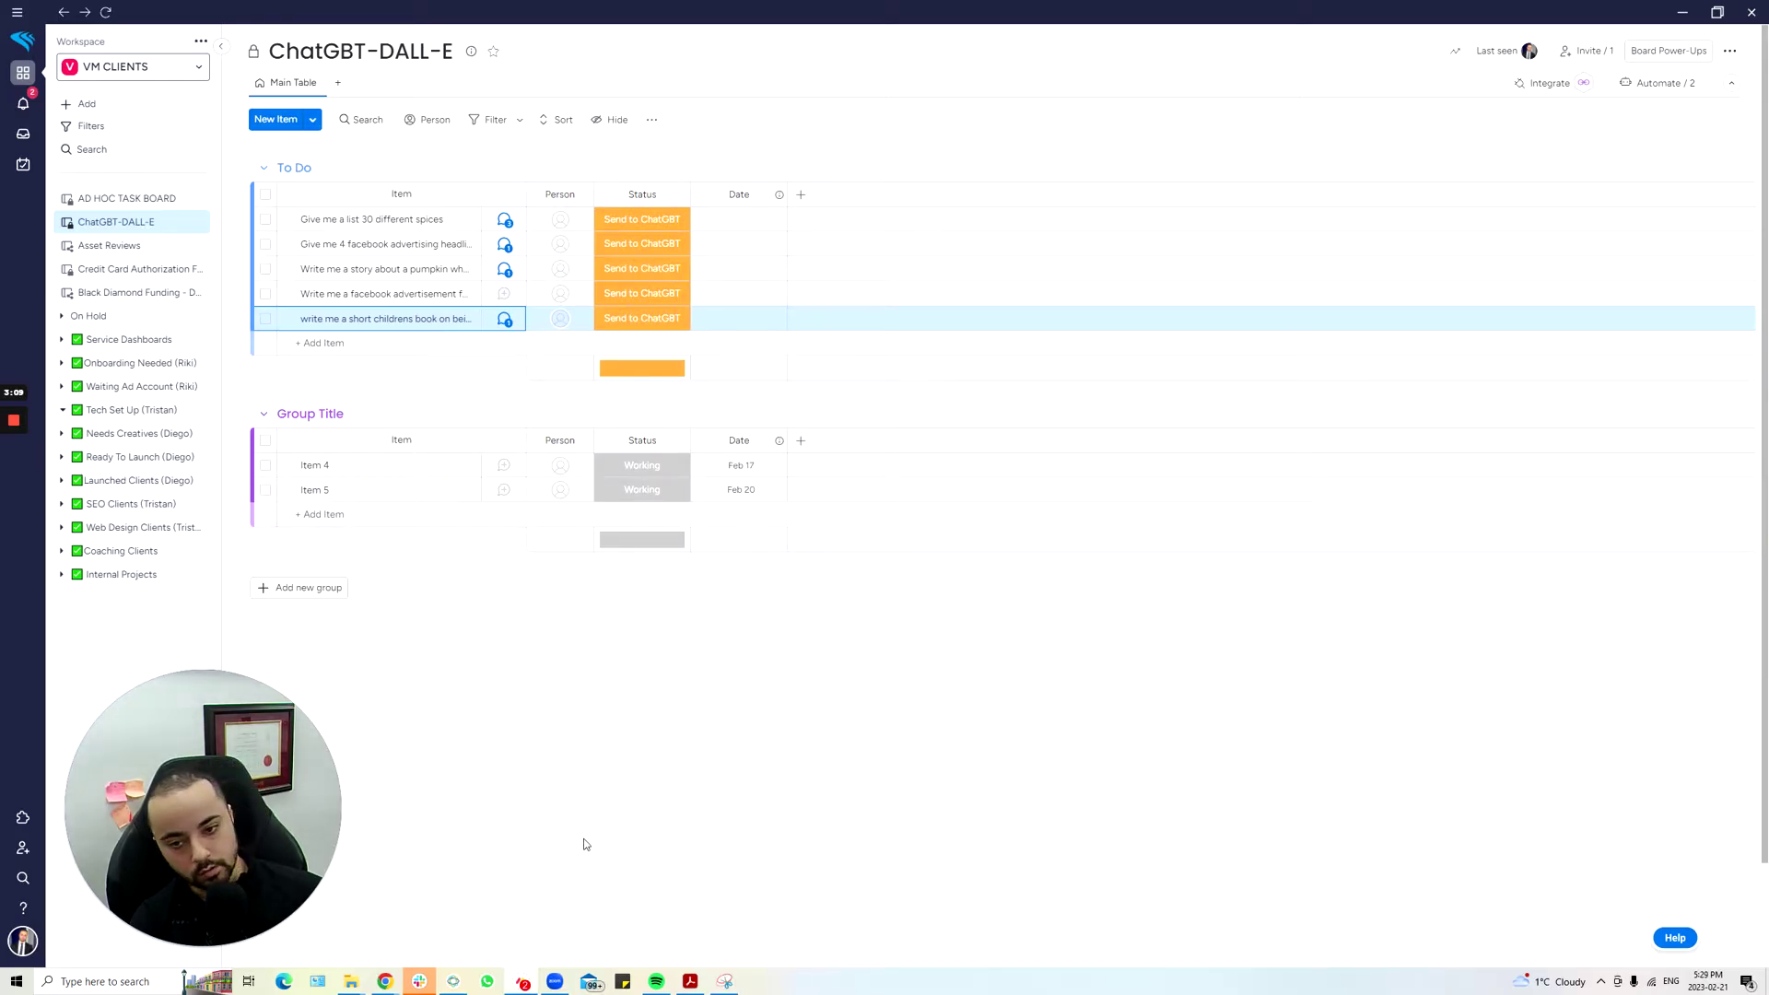
click(138, 461)
click(137, 460)
click(142, 481)
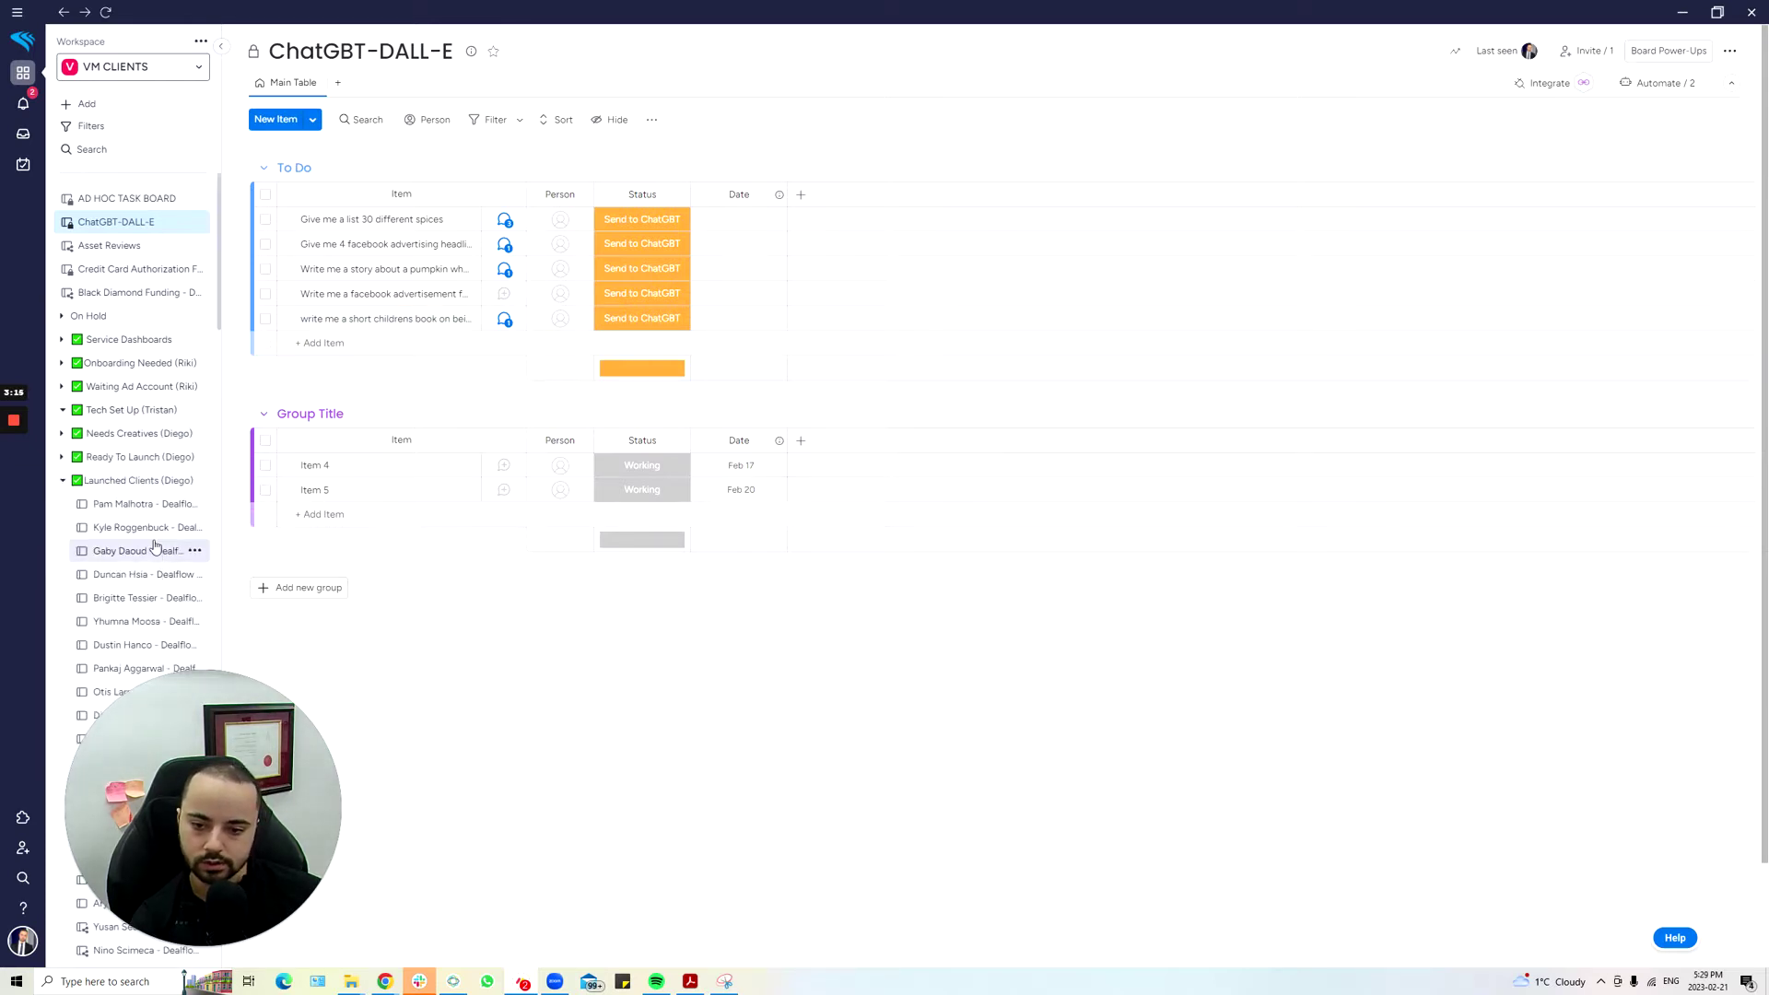
- Open a client's Dealflow mortgage board and expand Development Step 1 and Development Stage 2 subitems
click(150, 622)
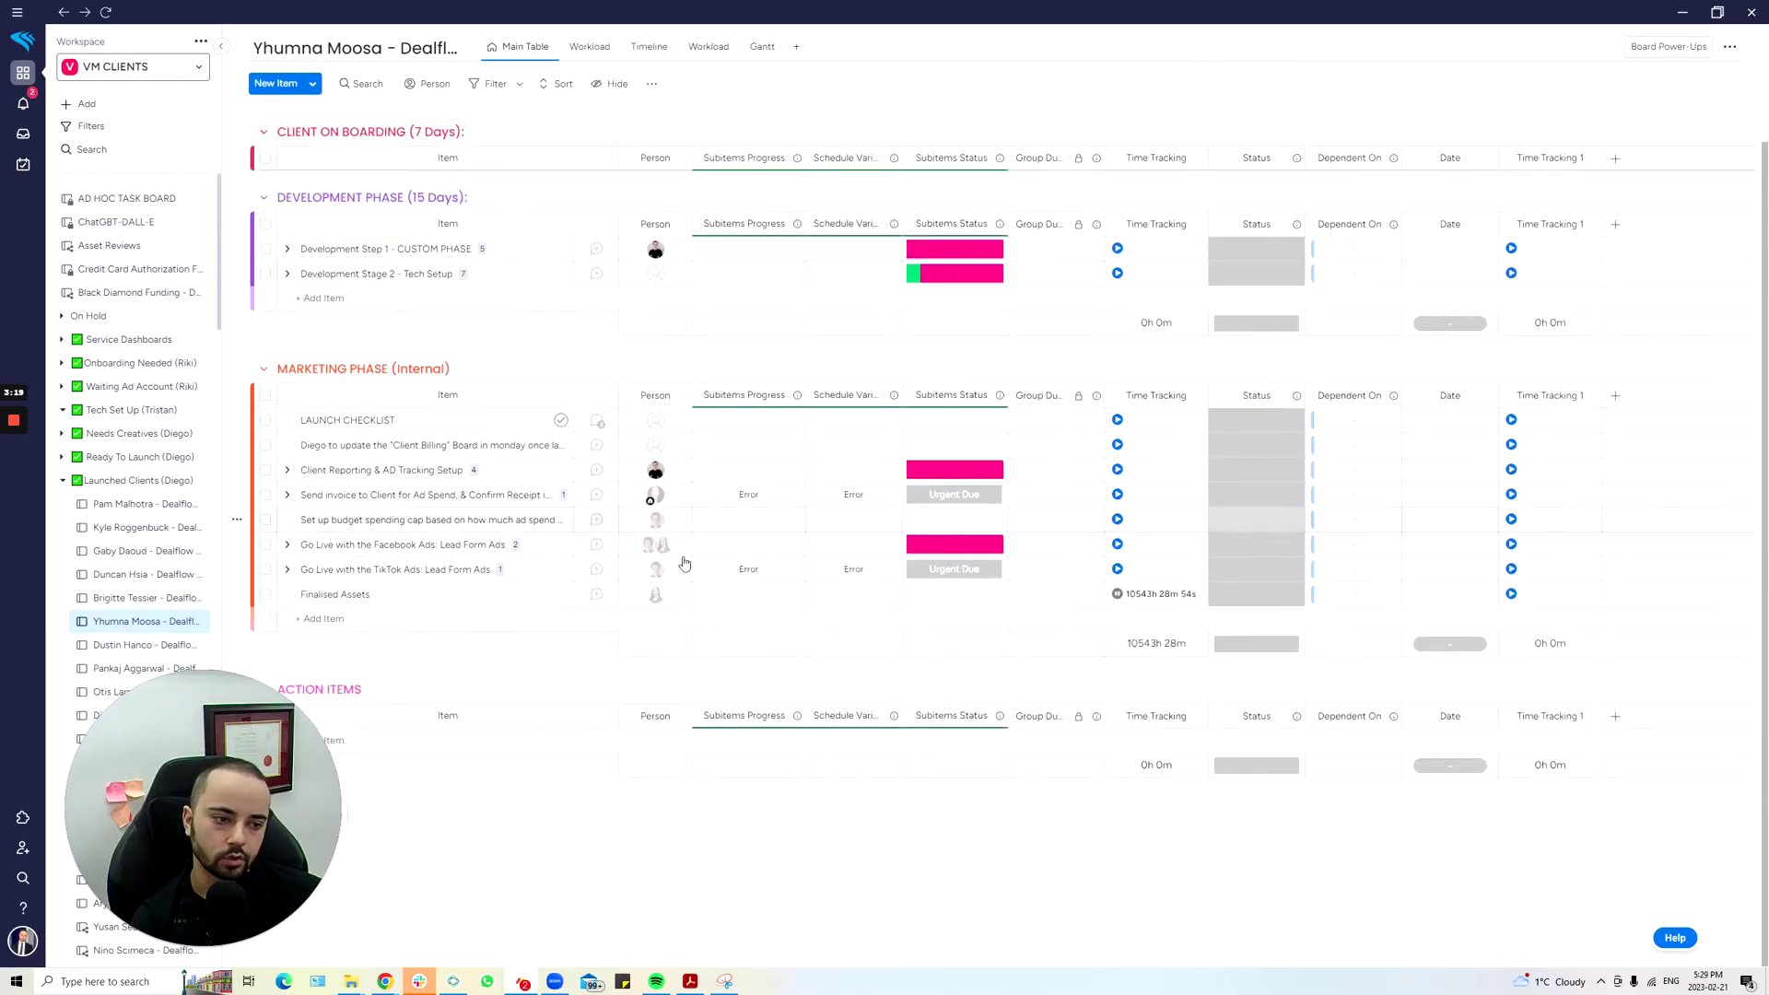
scroll(527, 379, up, 3)
click(481, 385)
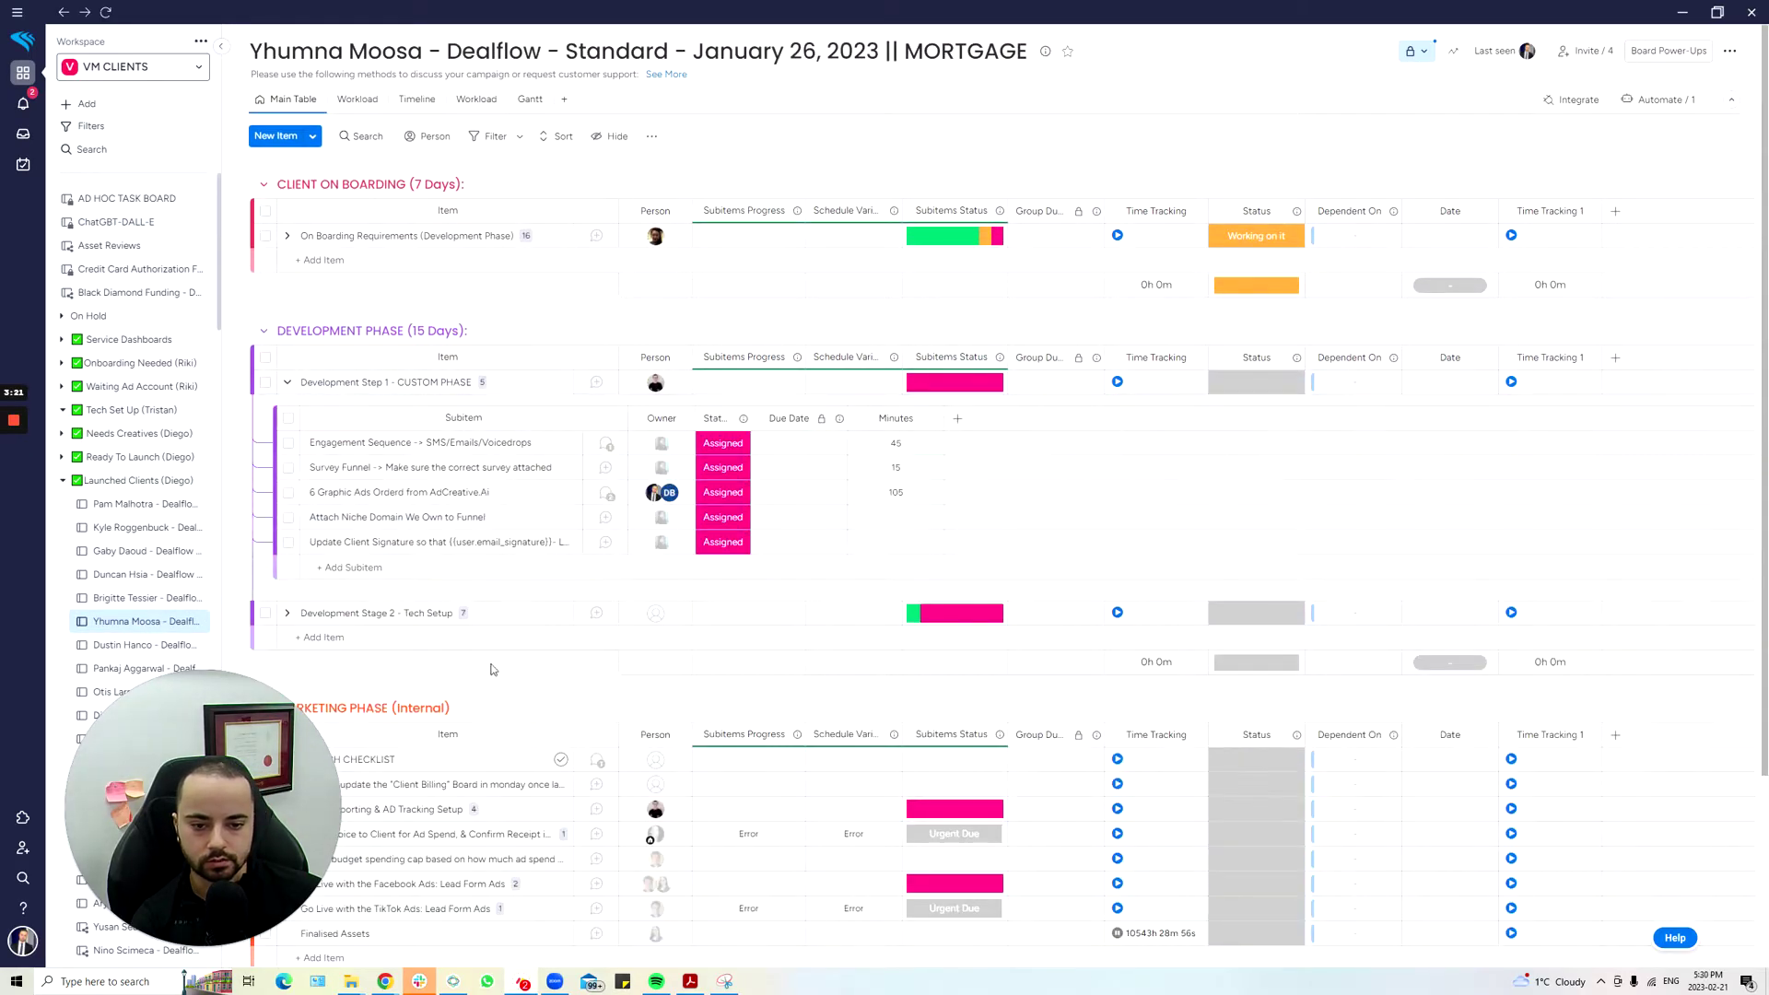
click(463, 613)
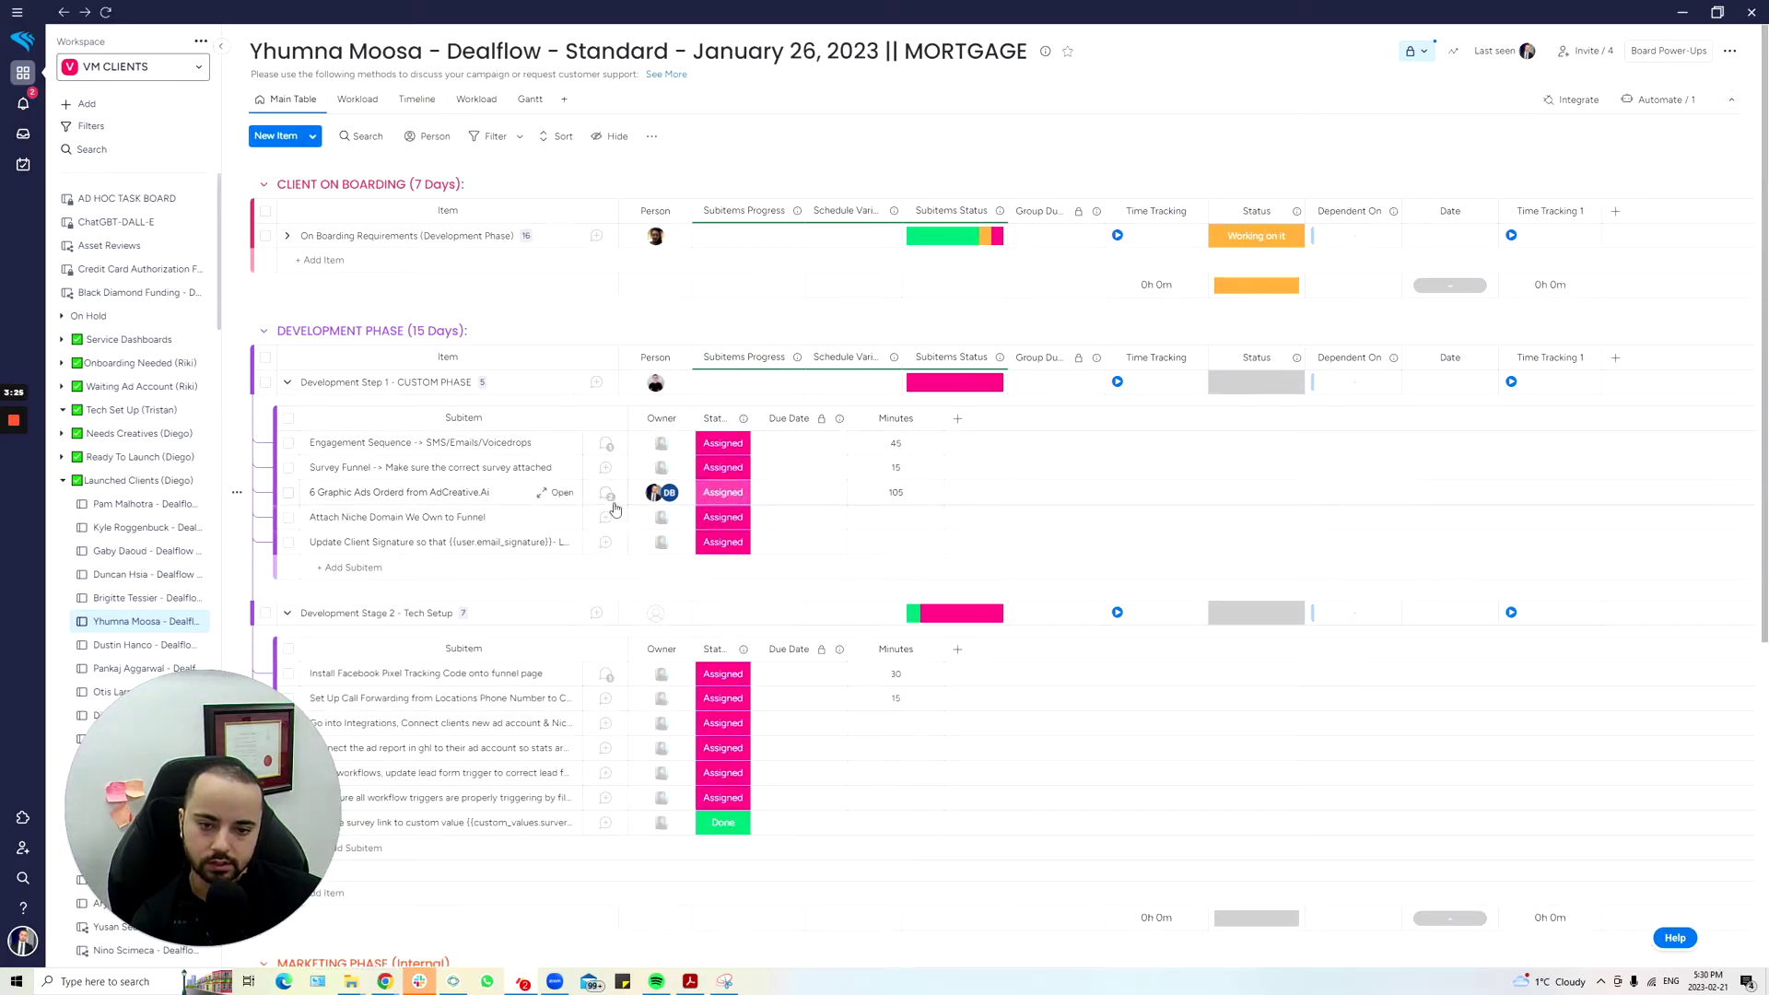
scroll(405, 589, down, 1)
scroll(388, 600, up, 1)
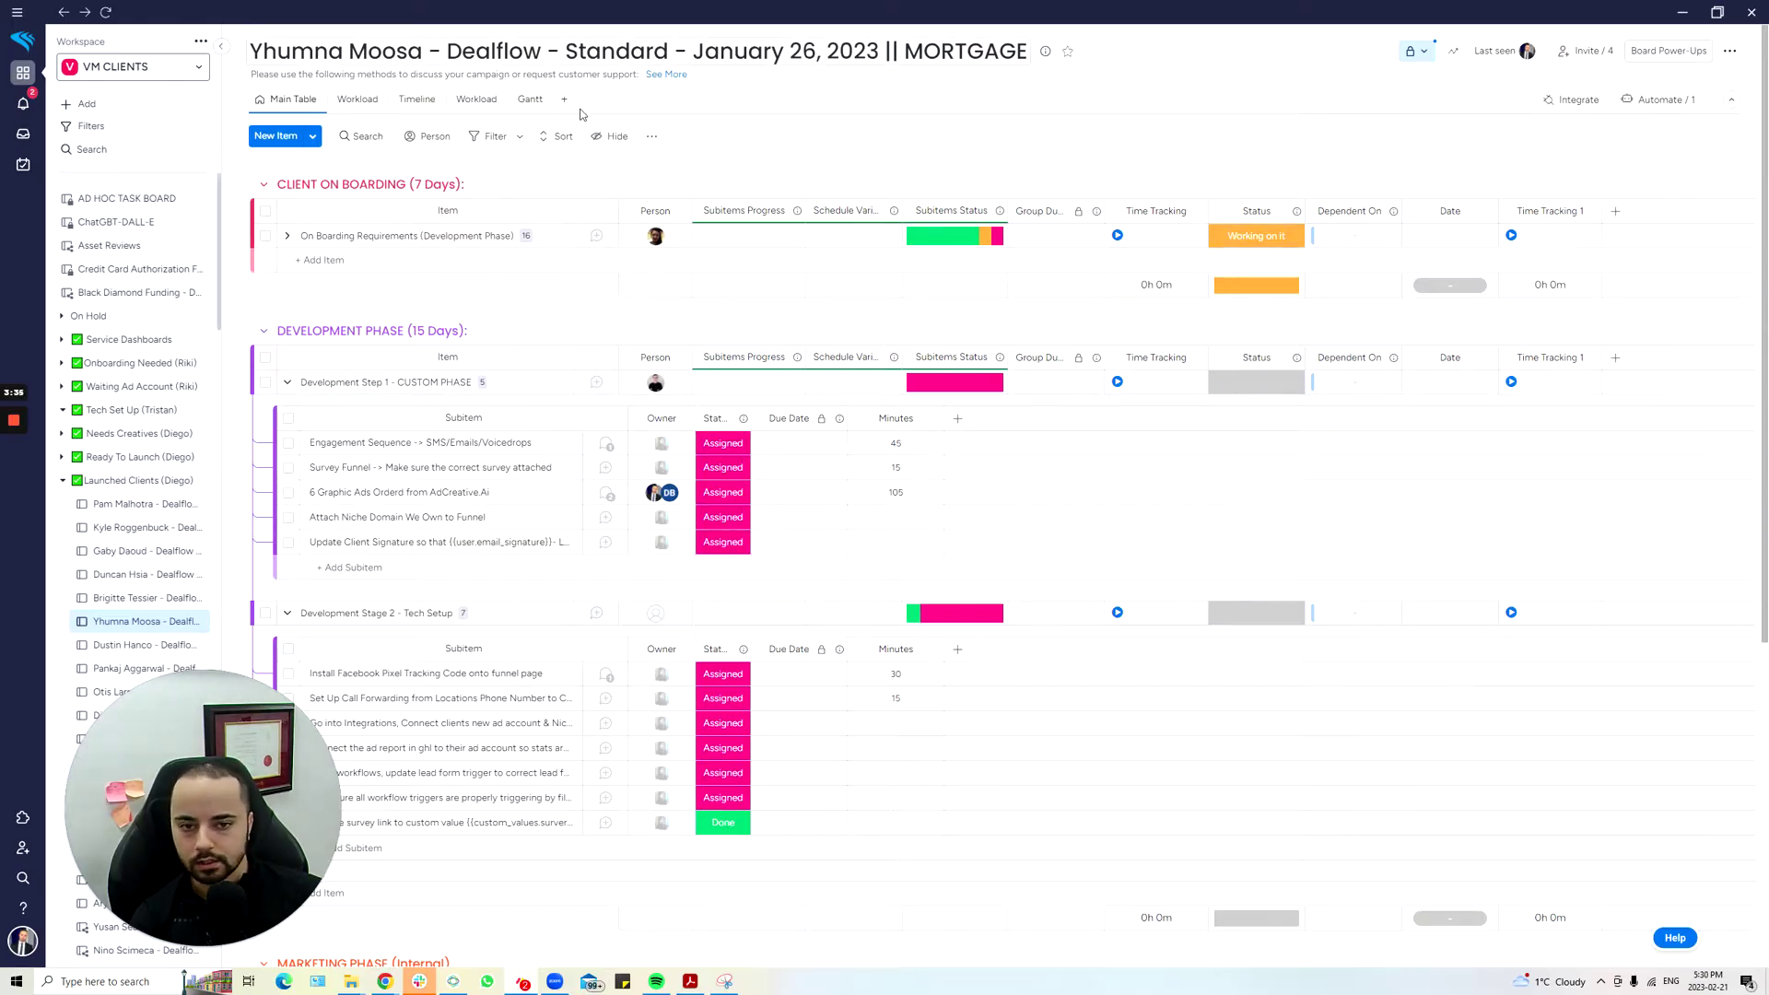
- On the ChatGBT-DALL-E board, start an automation triggered when Status changes to Send to ChatGBT
click(171, 225)
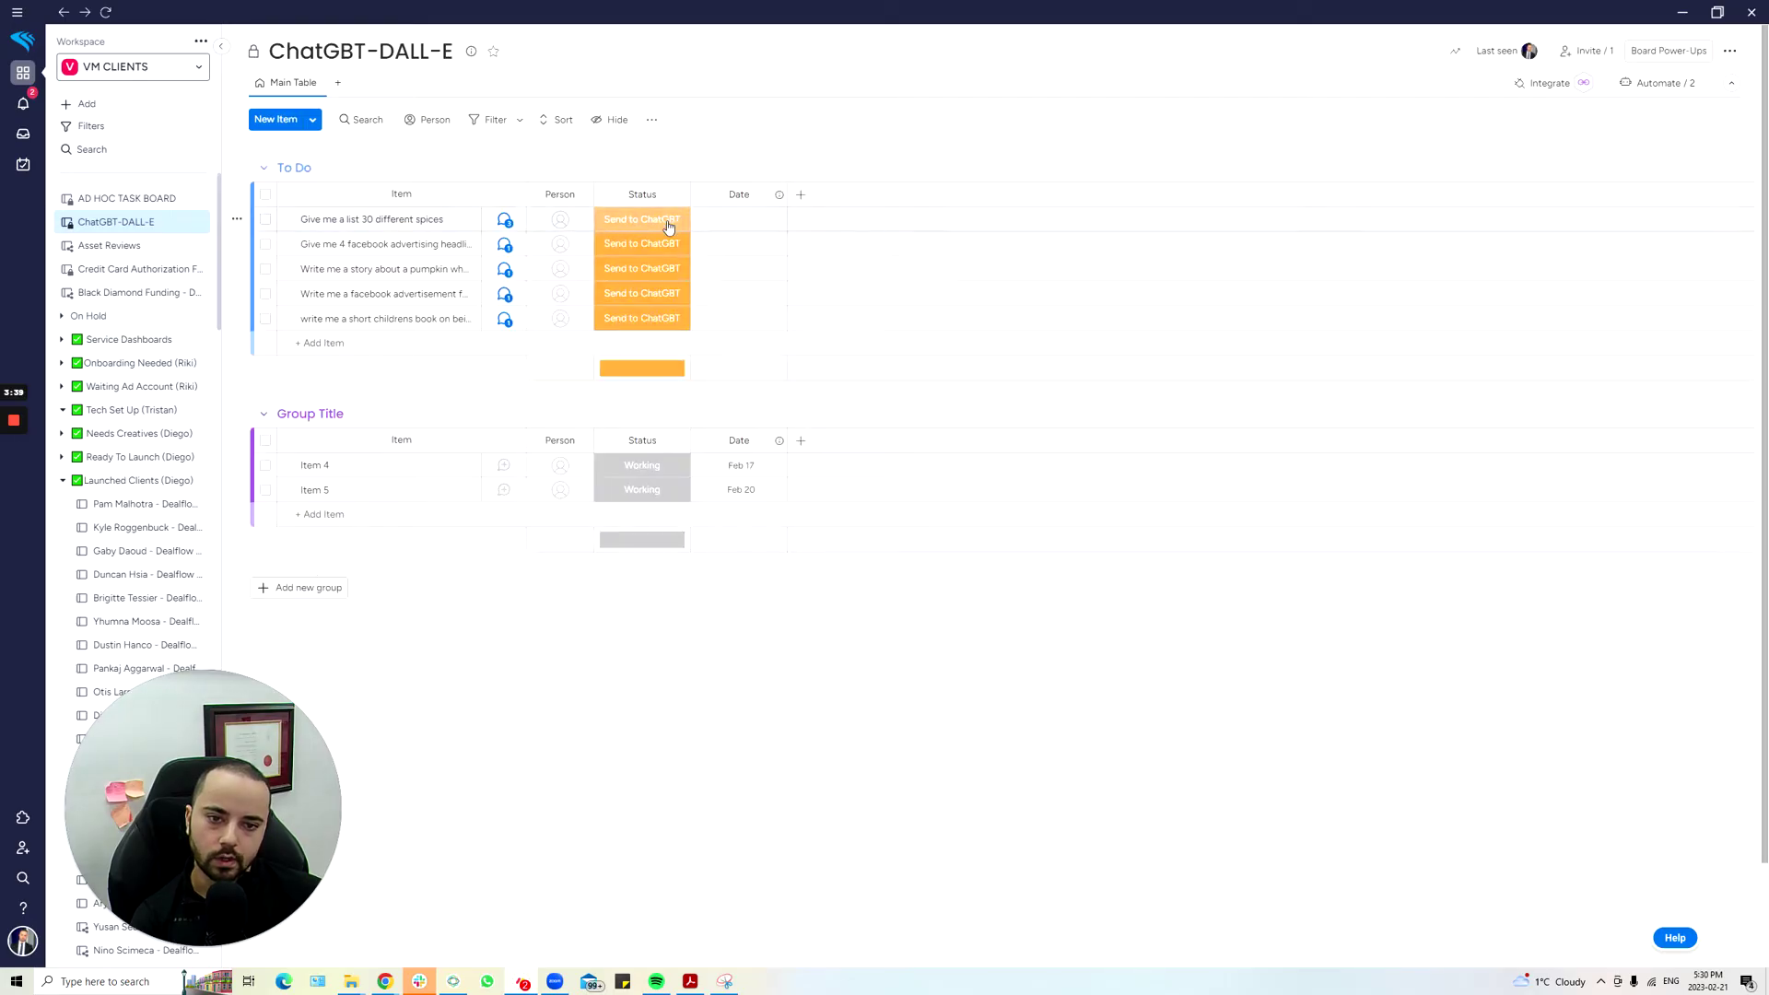
click(1672, 82)
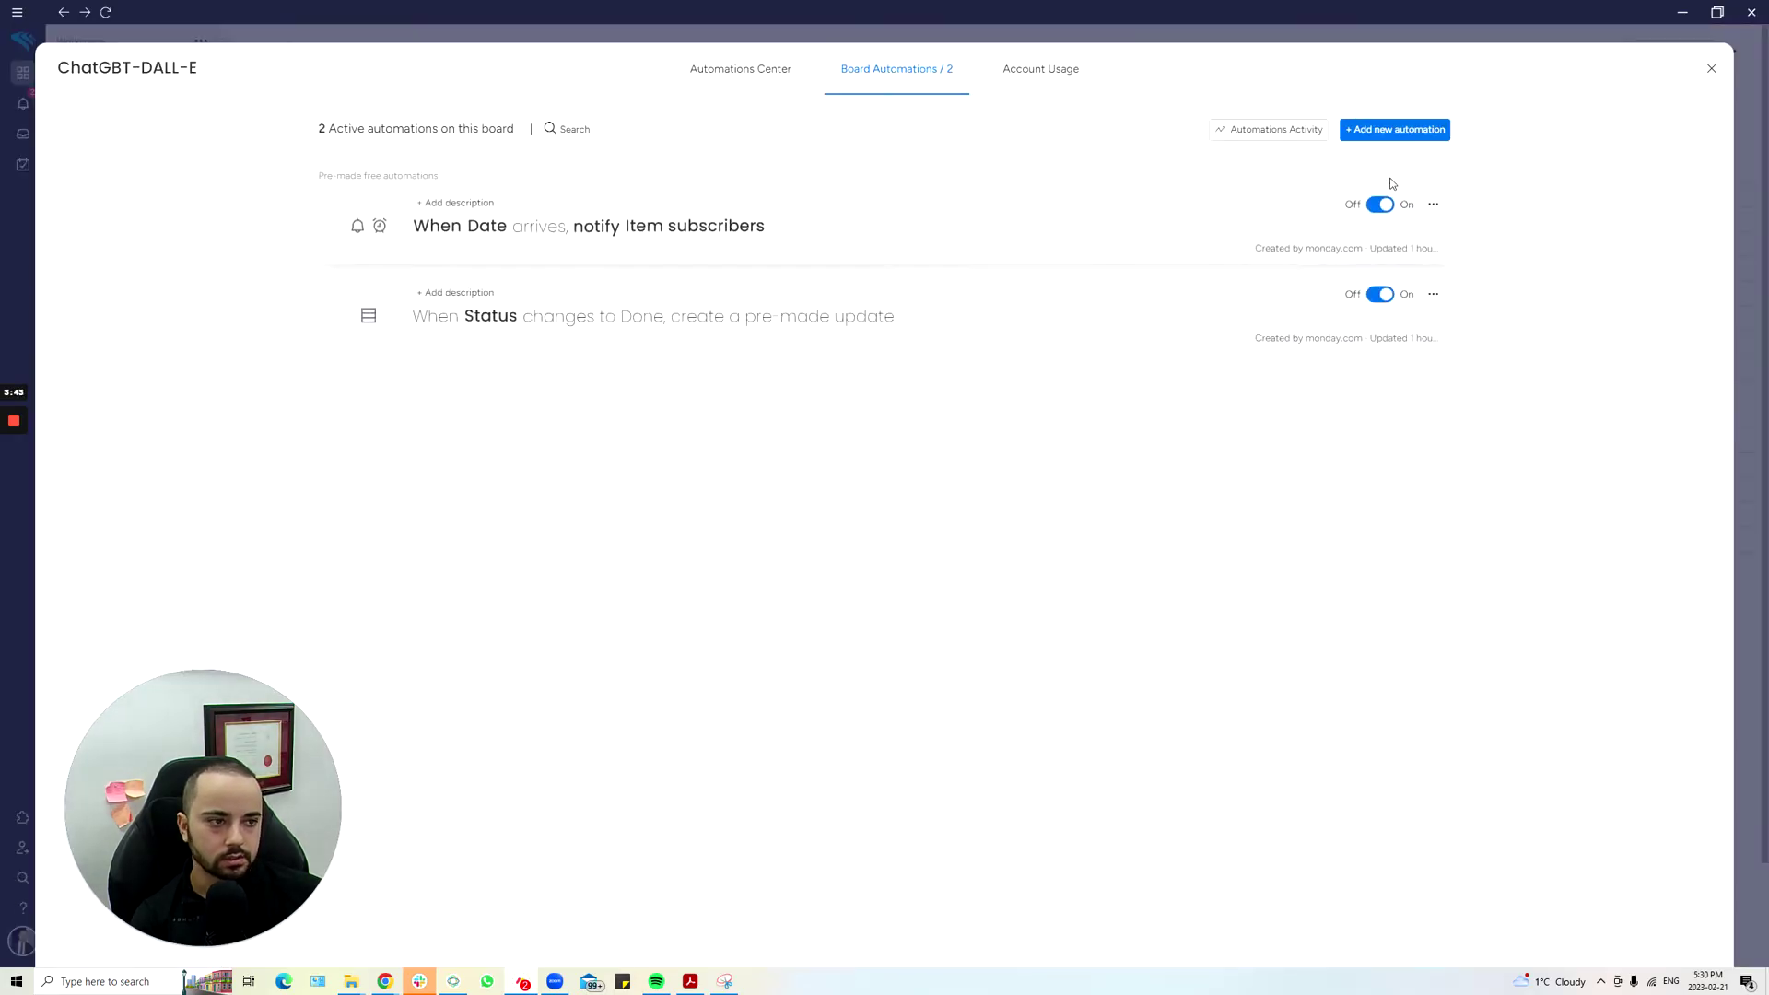
click(1394, 129)
click(425, 171)
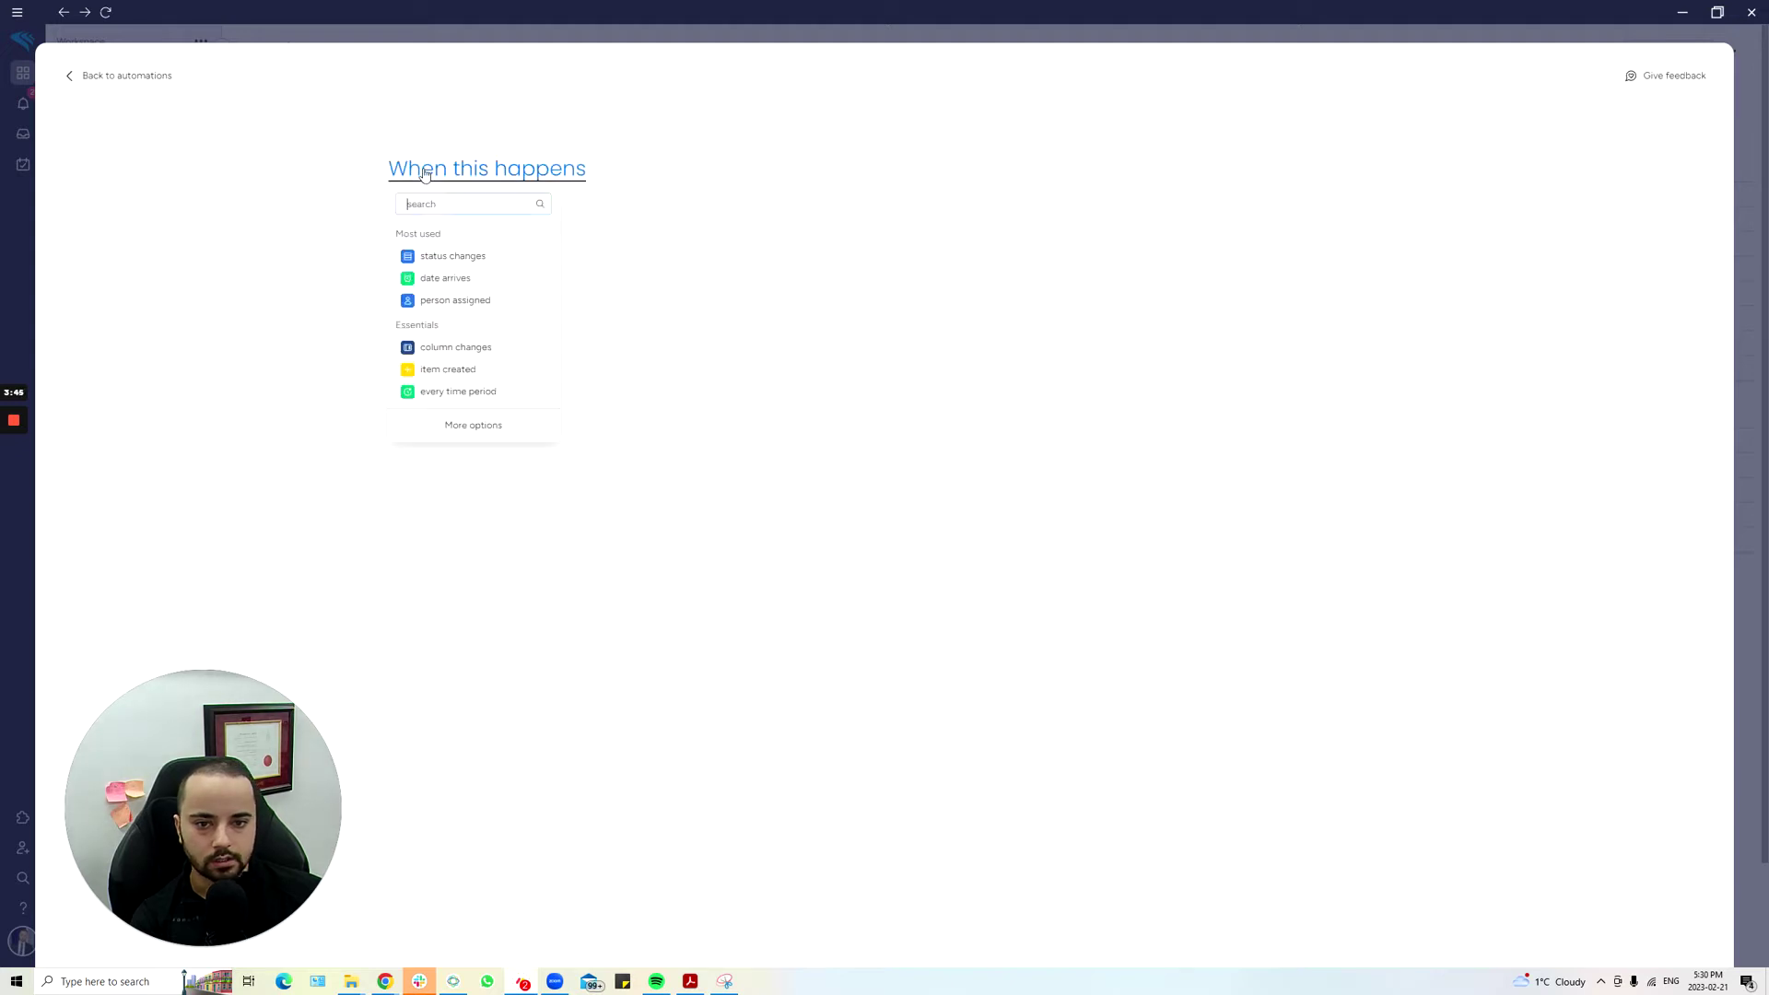
click(470, 255)
click(523, 179)
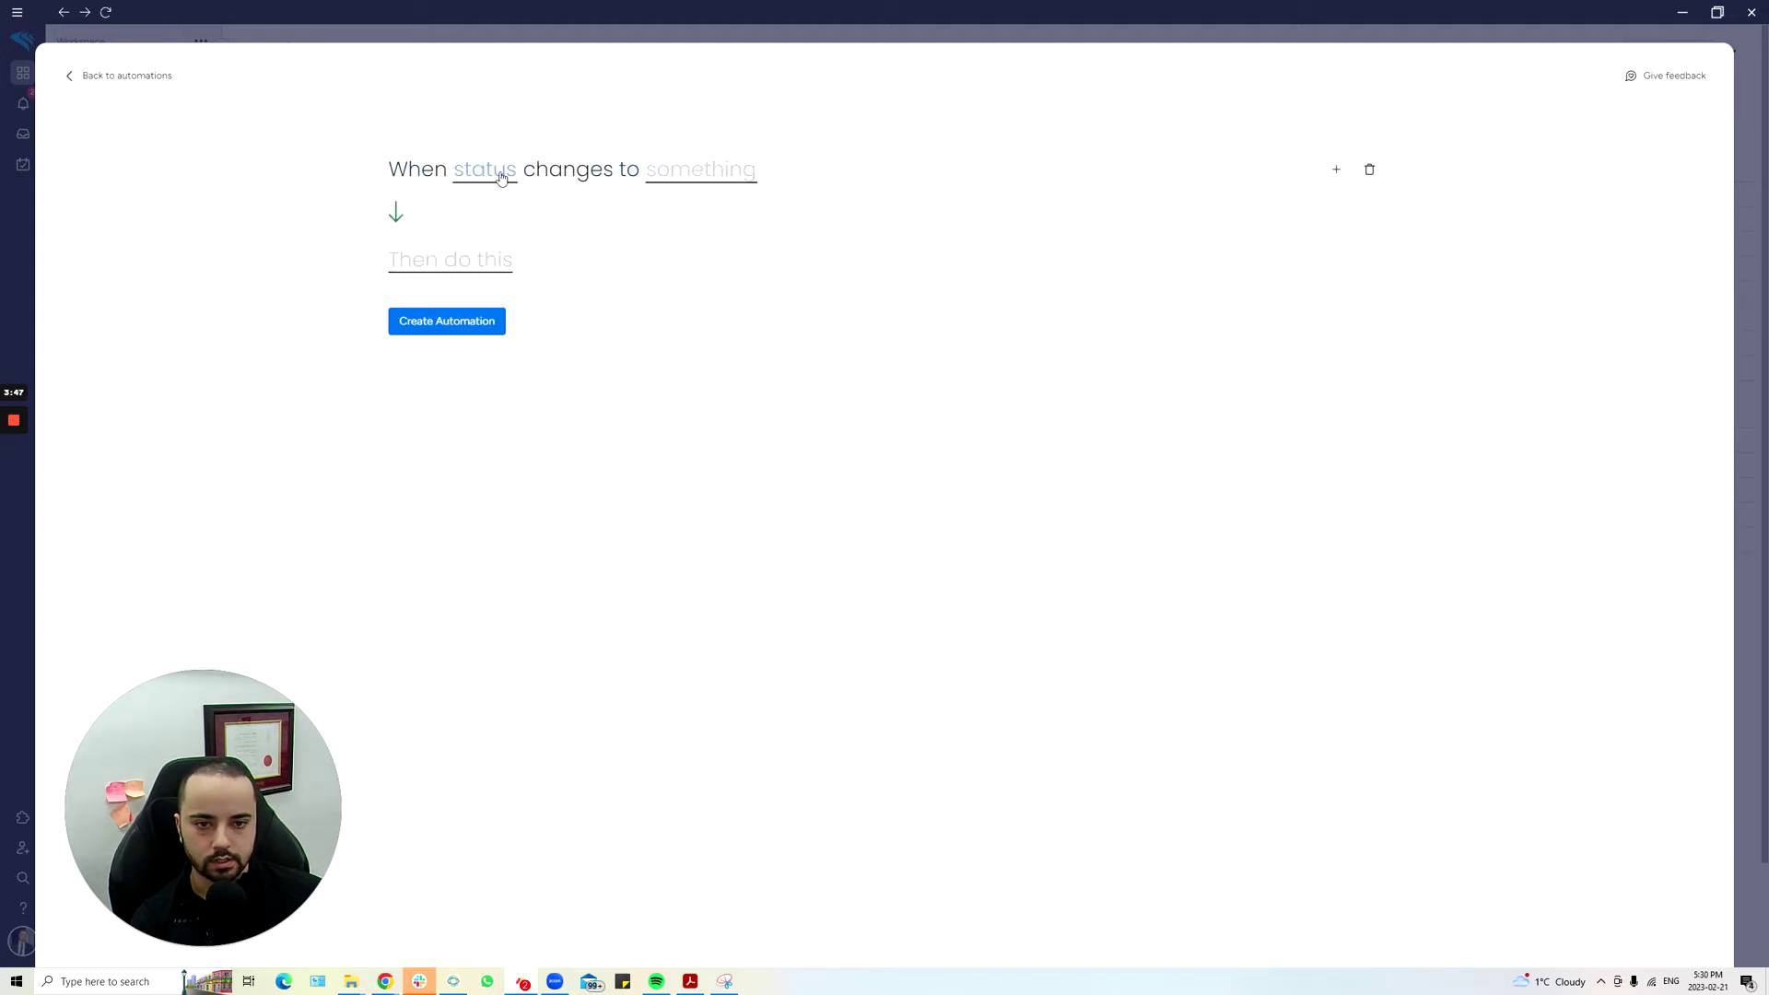
click(492, 175)
click(521, 230)
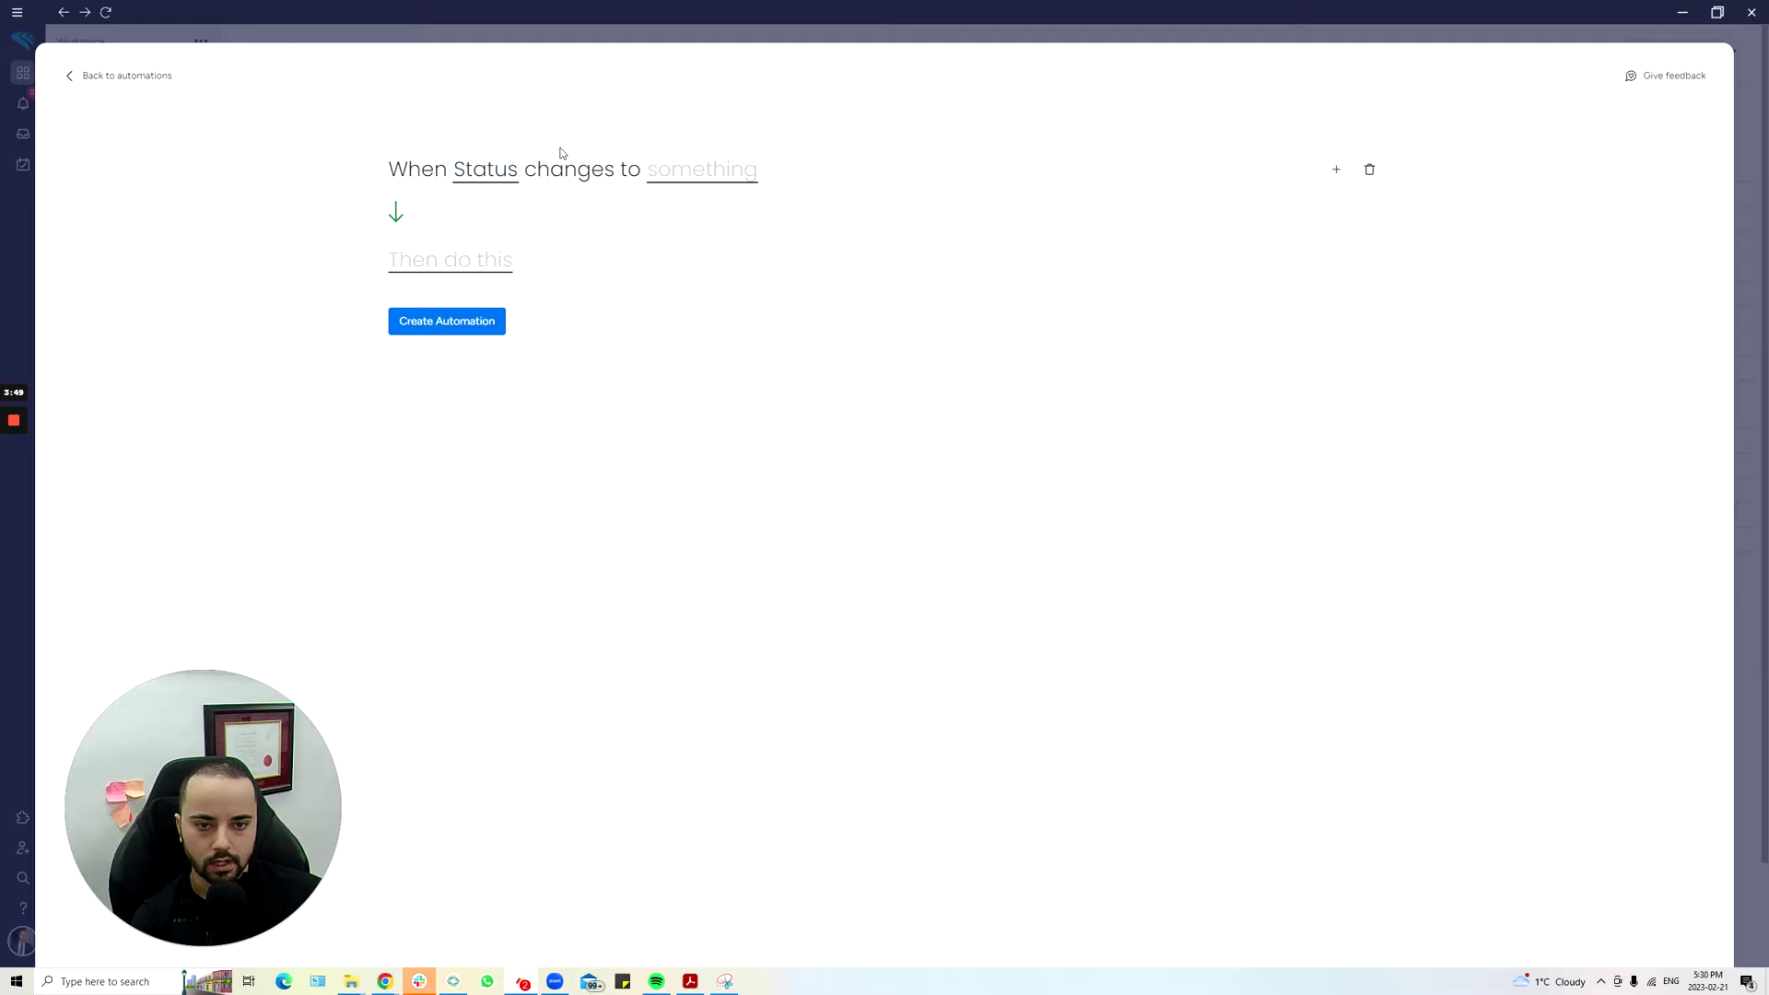
click(695, 246)
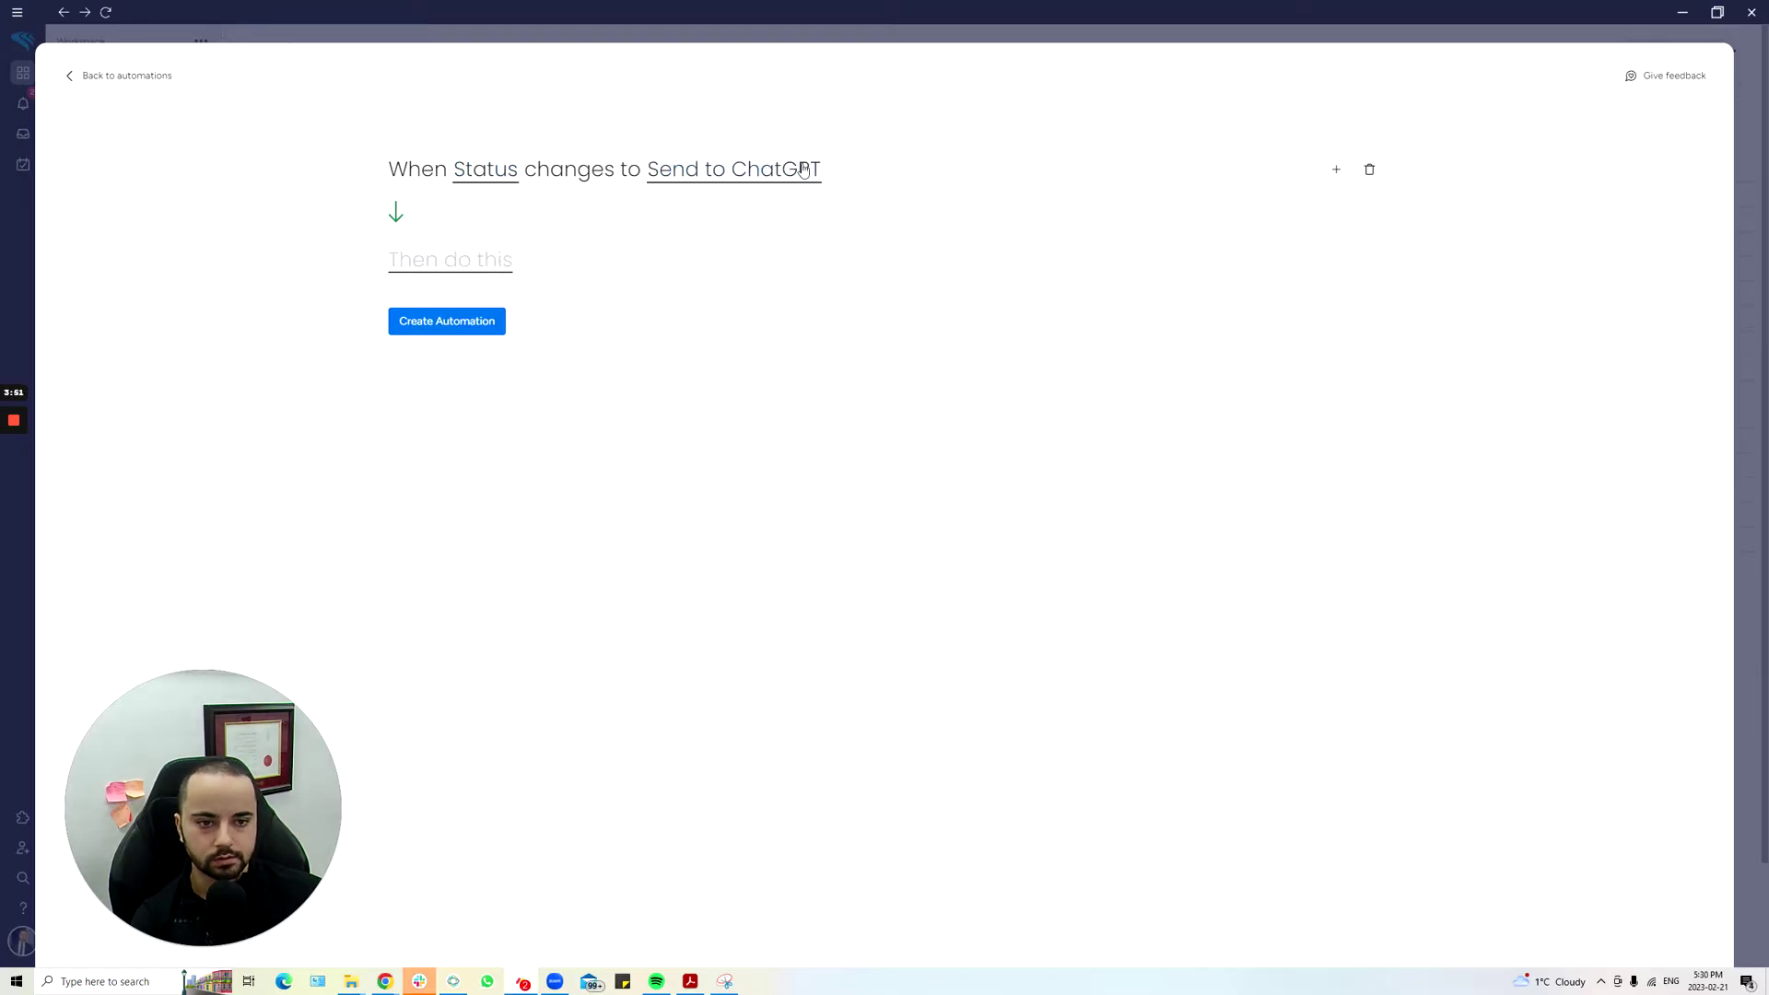
- Make the automation's action set Status to Send to ChatGBT and return to the Automations Center
click(466, 258)
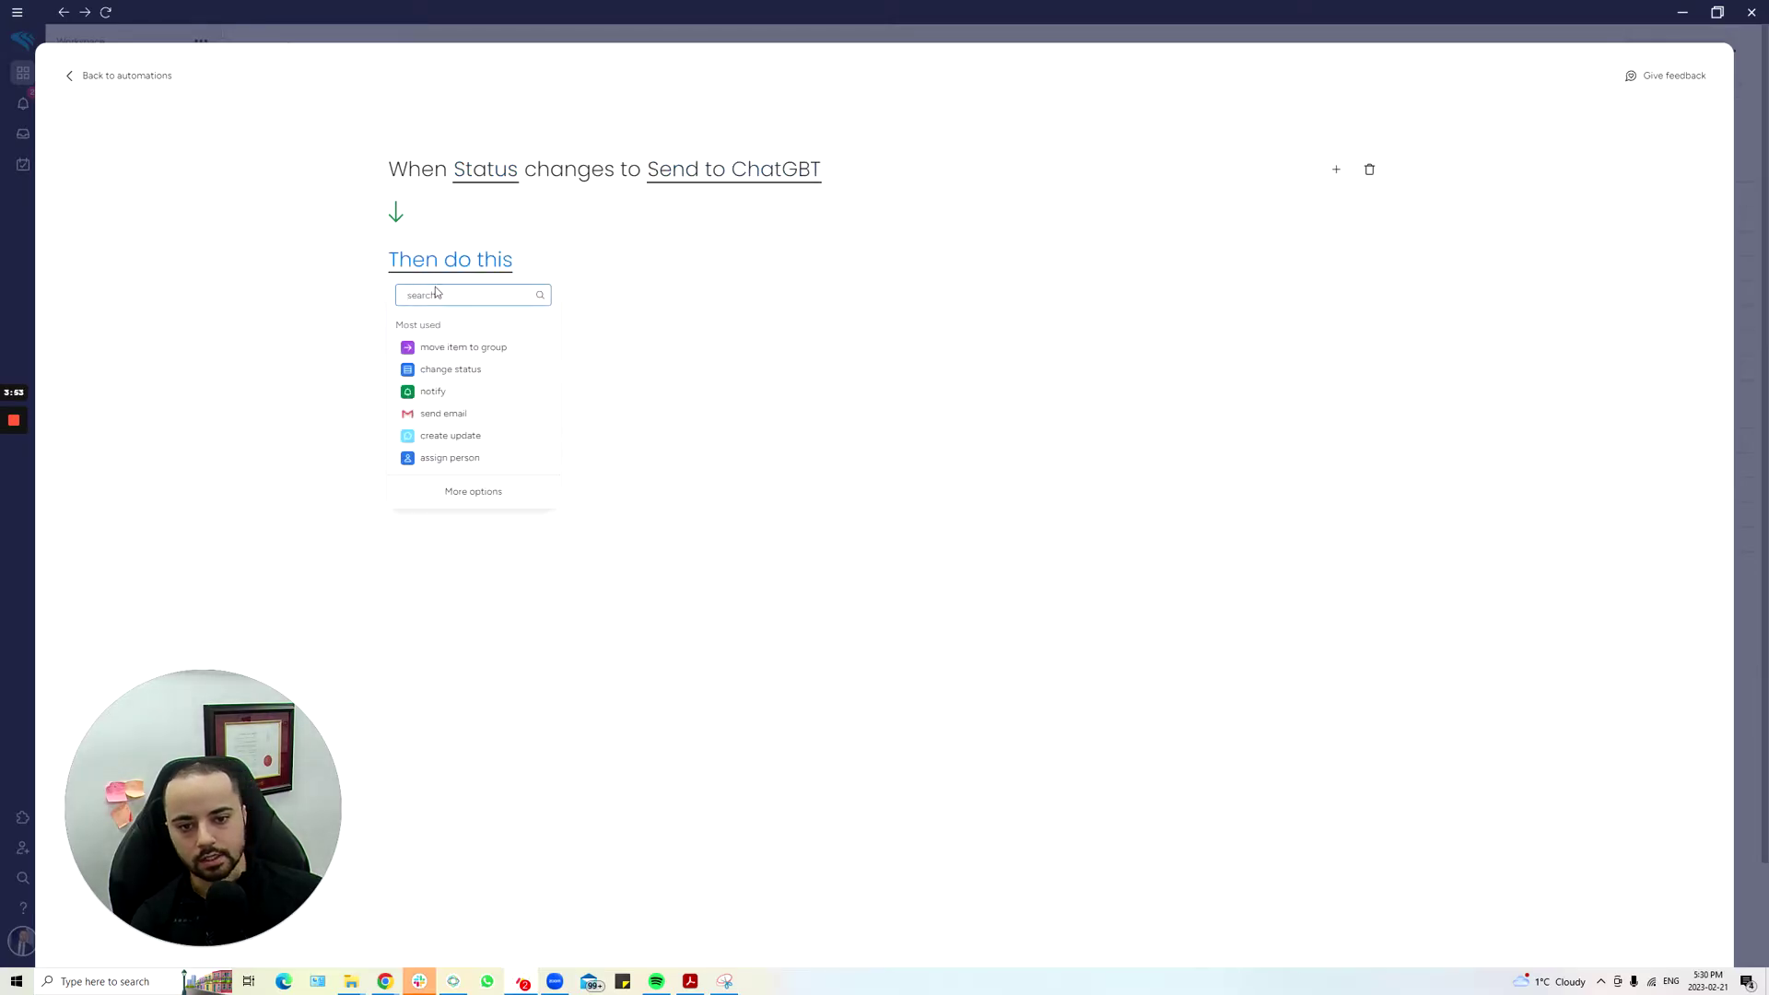
click(466, 379)
click(534, 269)
click(541, 315)
click(627, 260)
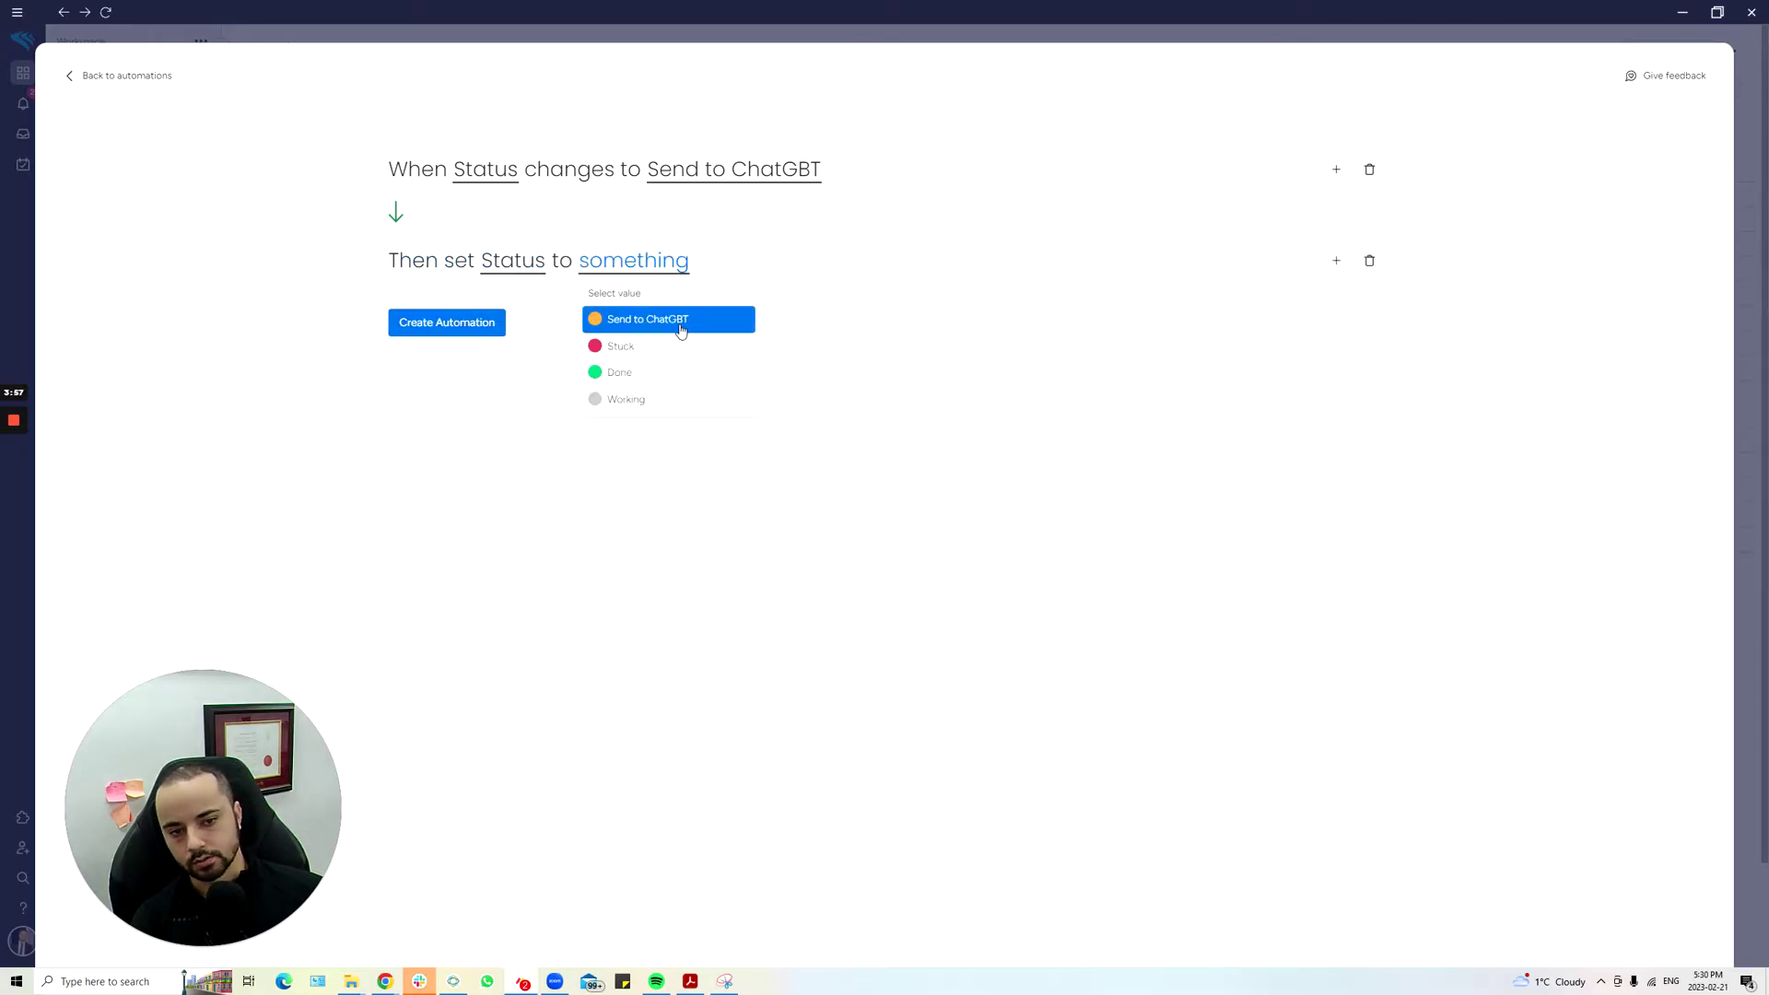
click(680, 330)
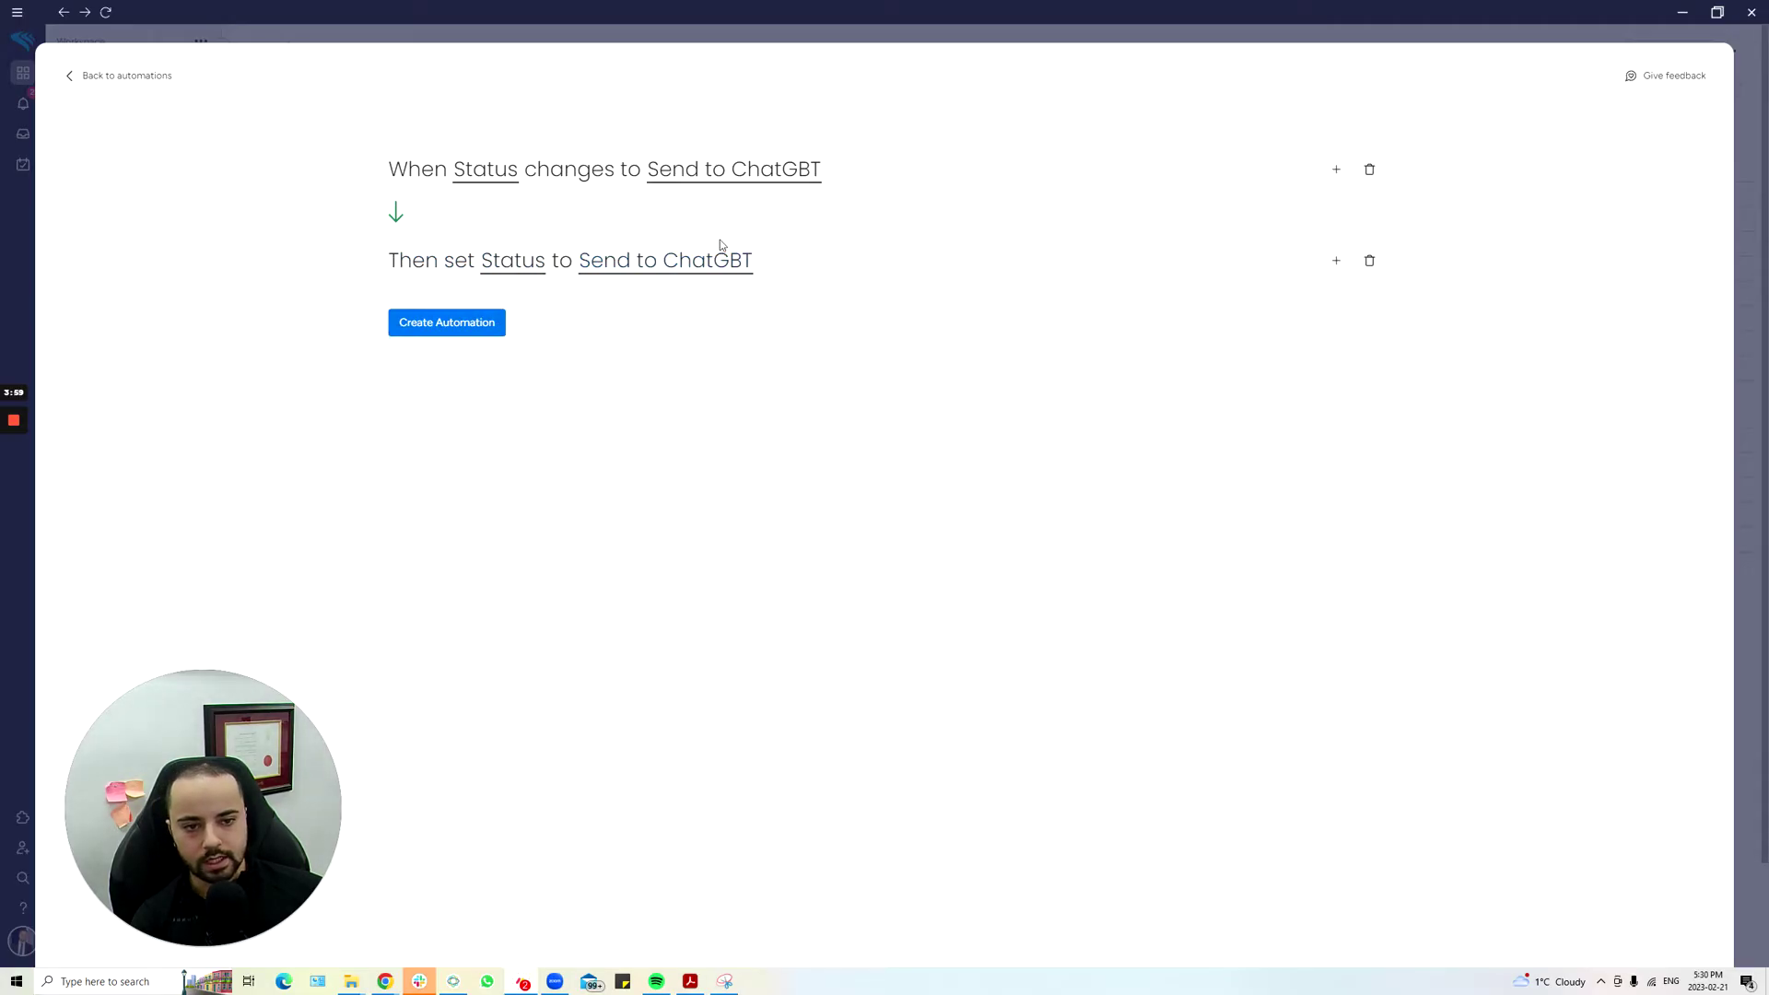
click(101, 77)
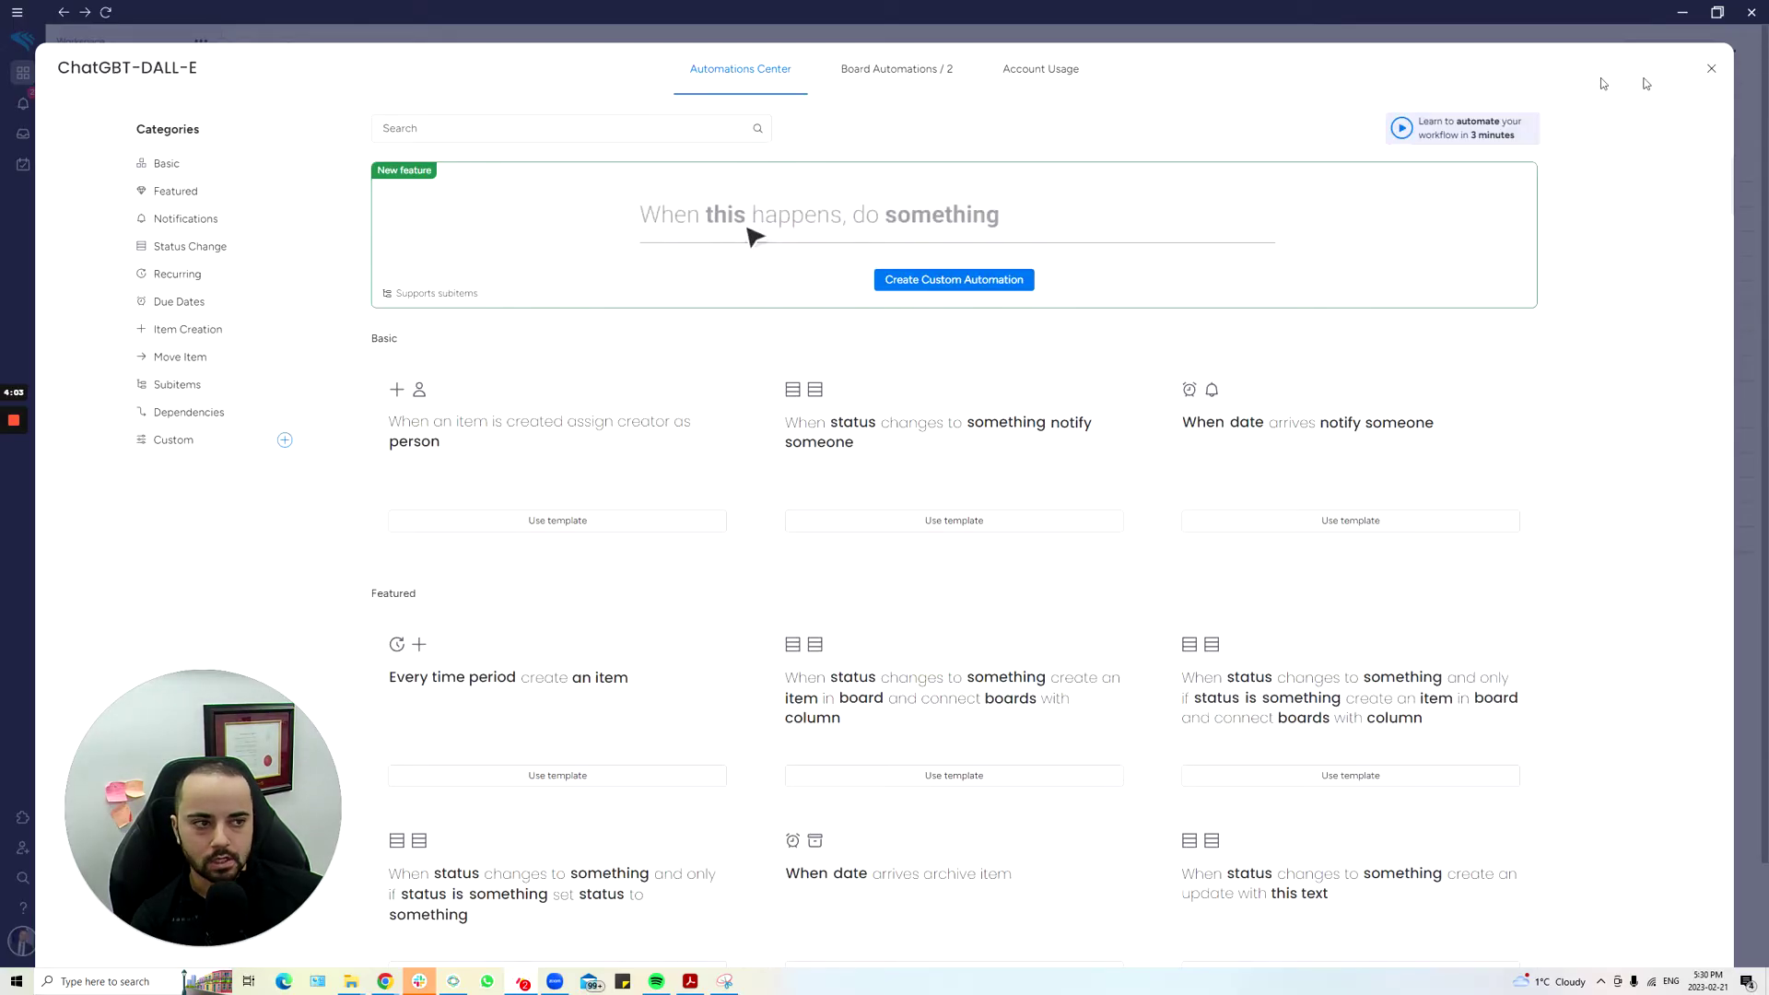
- Close the Automations Center and set the first To Do item's status to Send to ChatGBT
click(1711, 69)
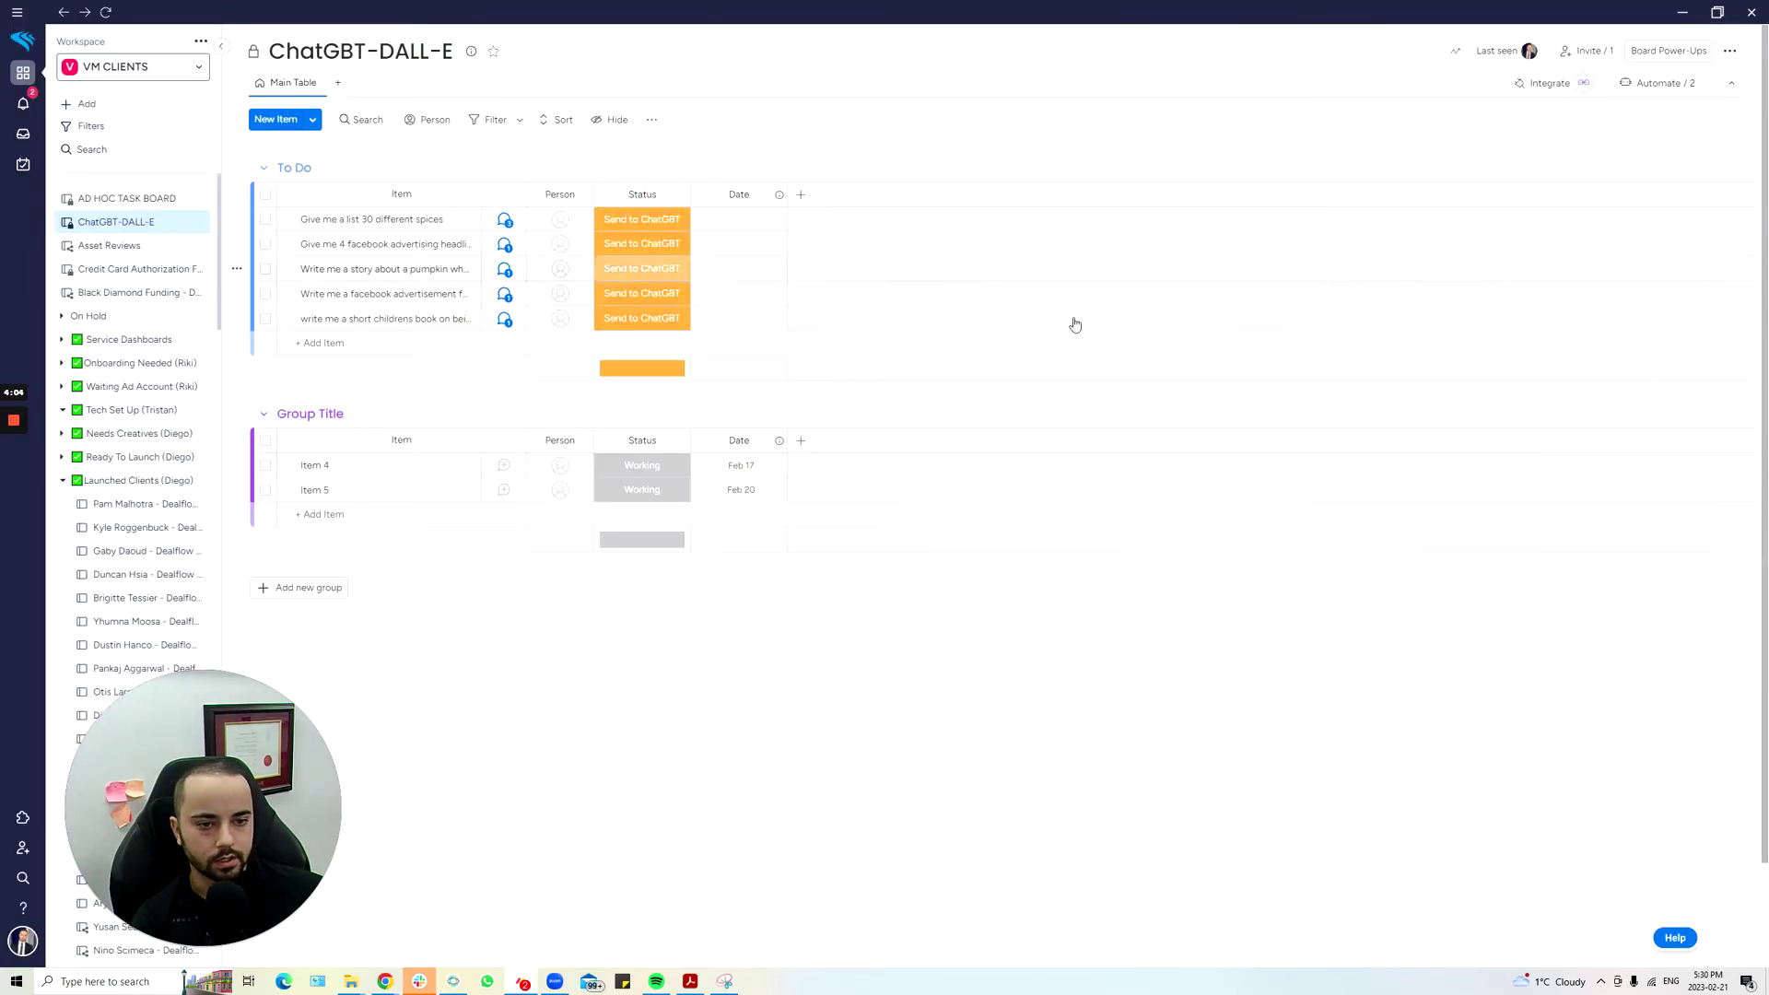
click(648, 228)
click(643, 263)
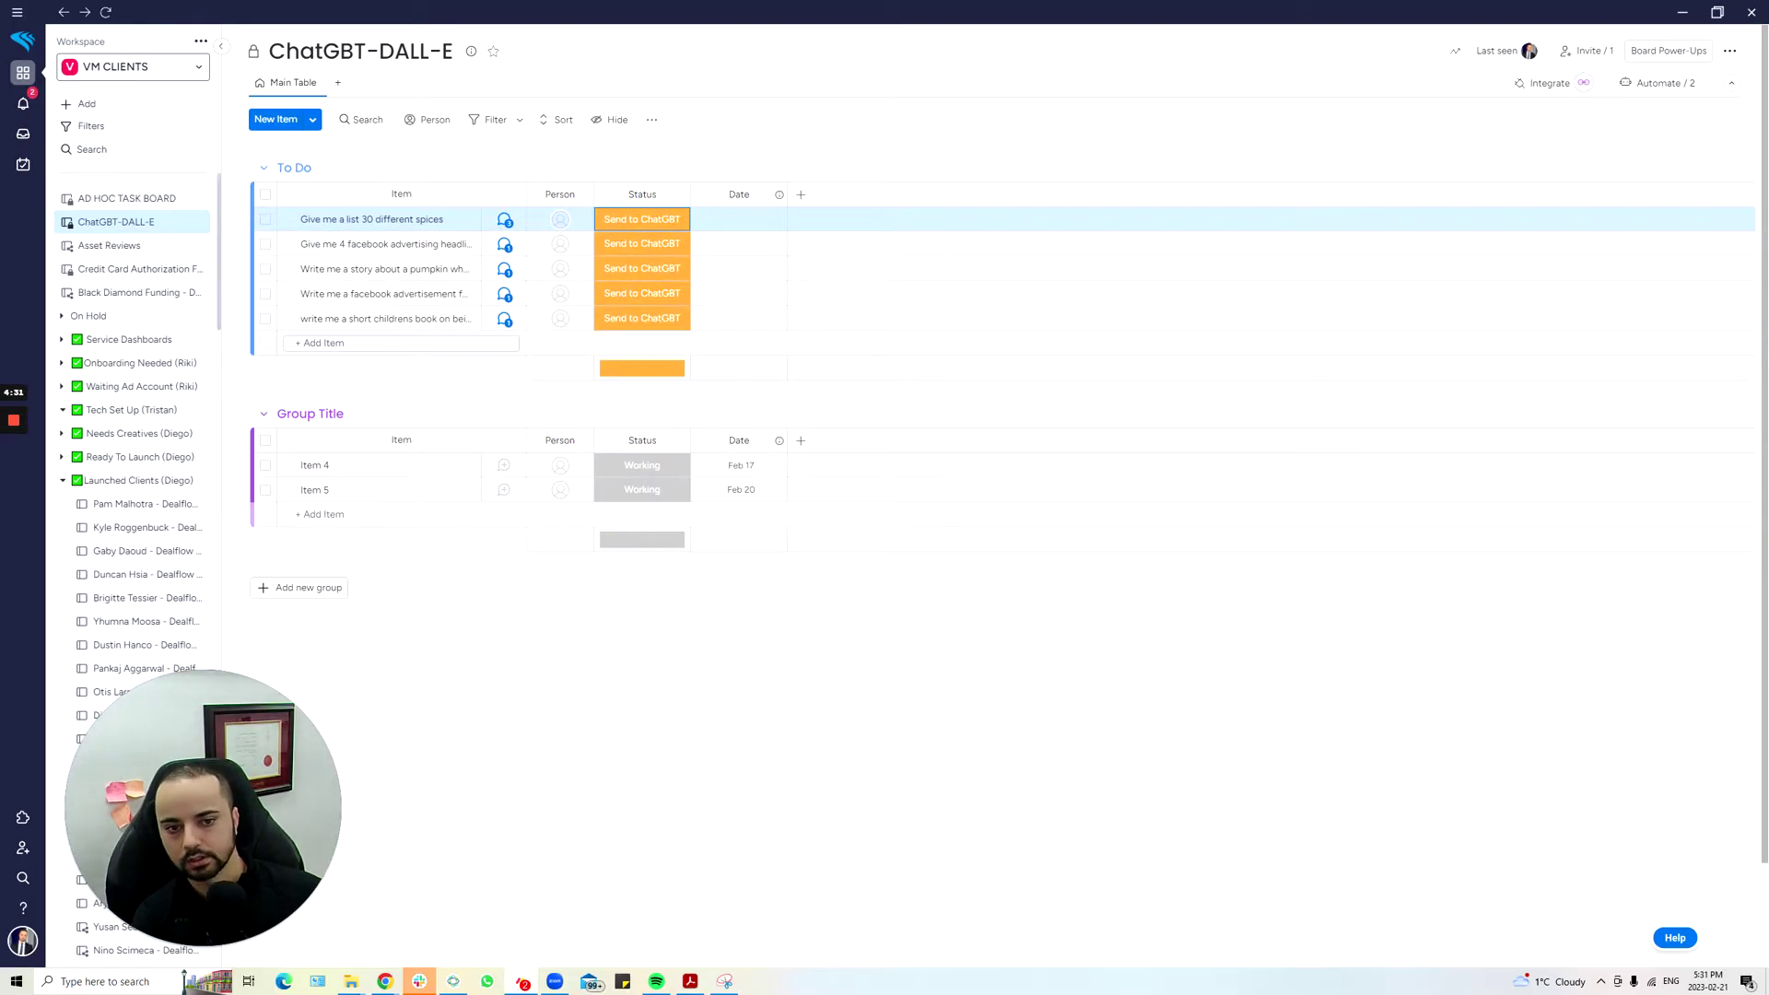
click(504, 319)
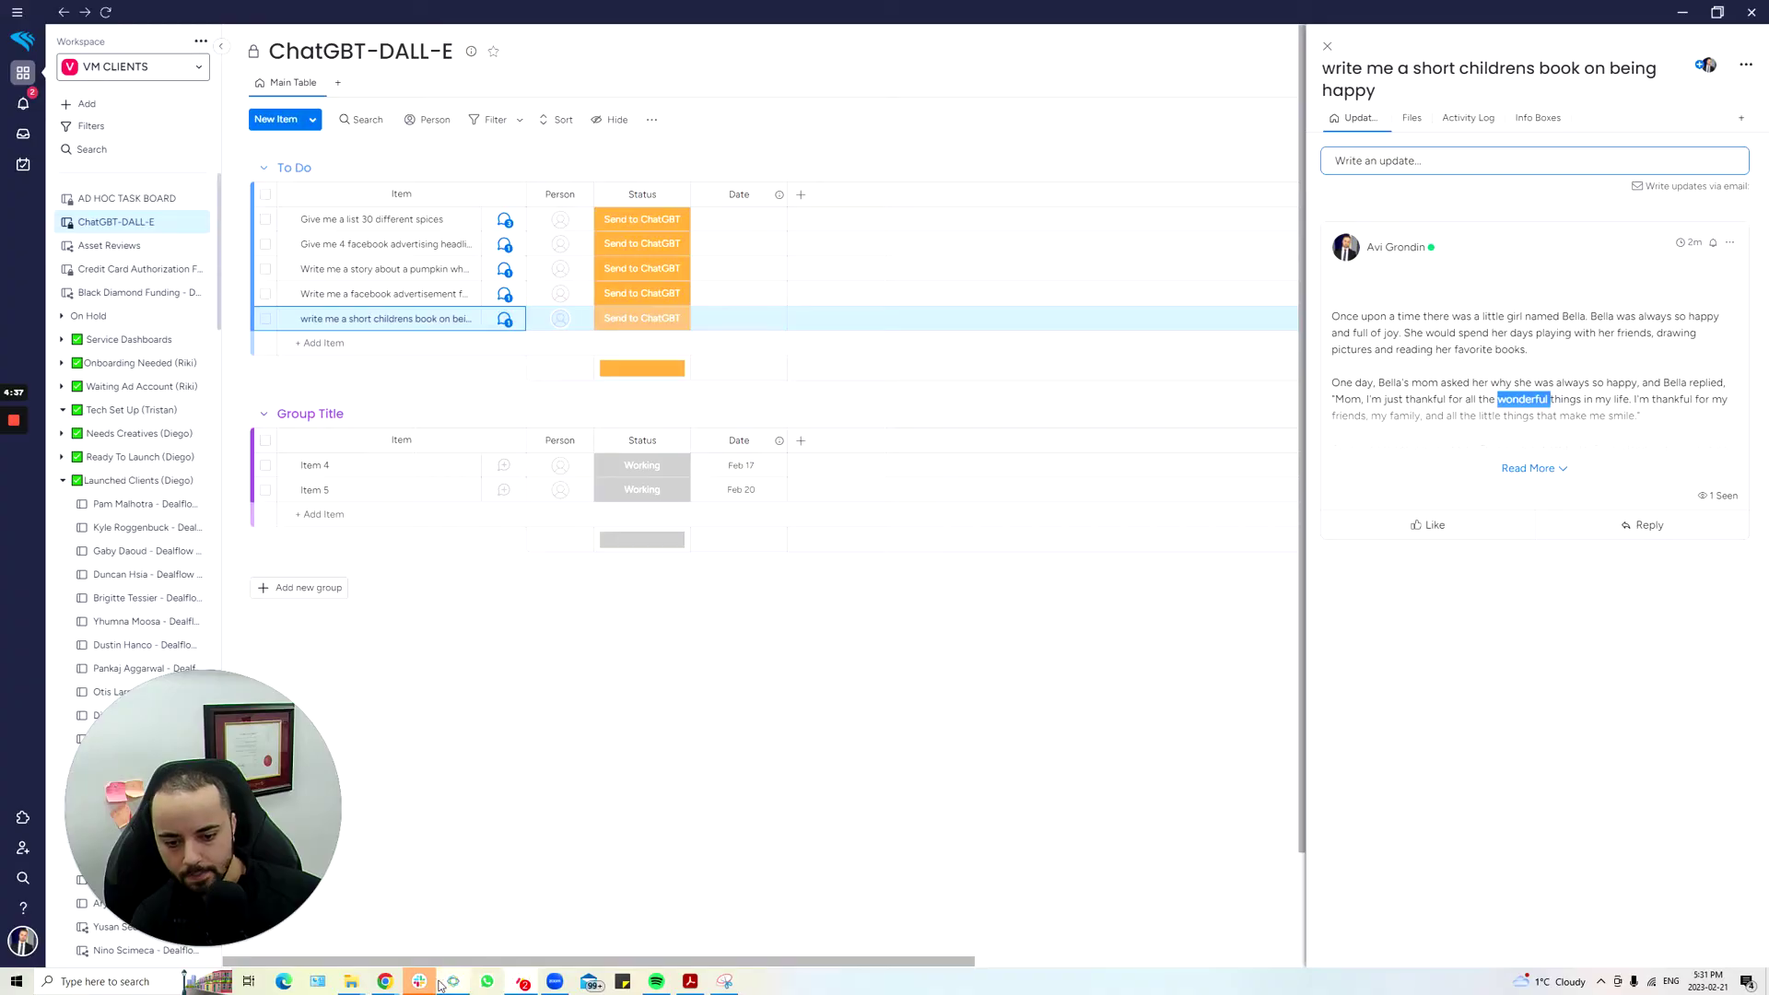
click(419, 981)
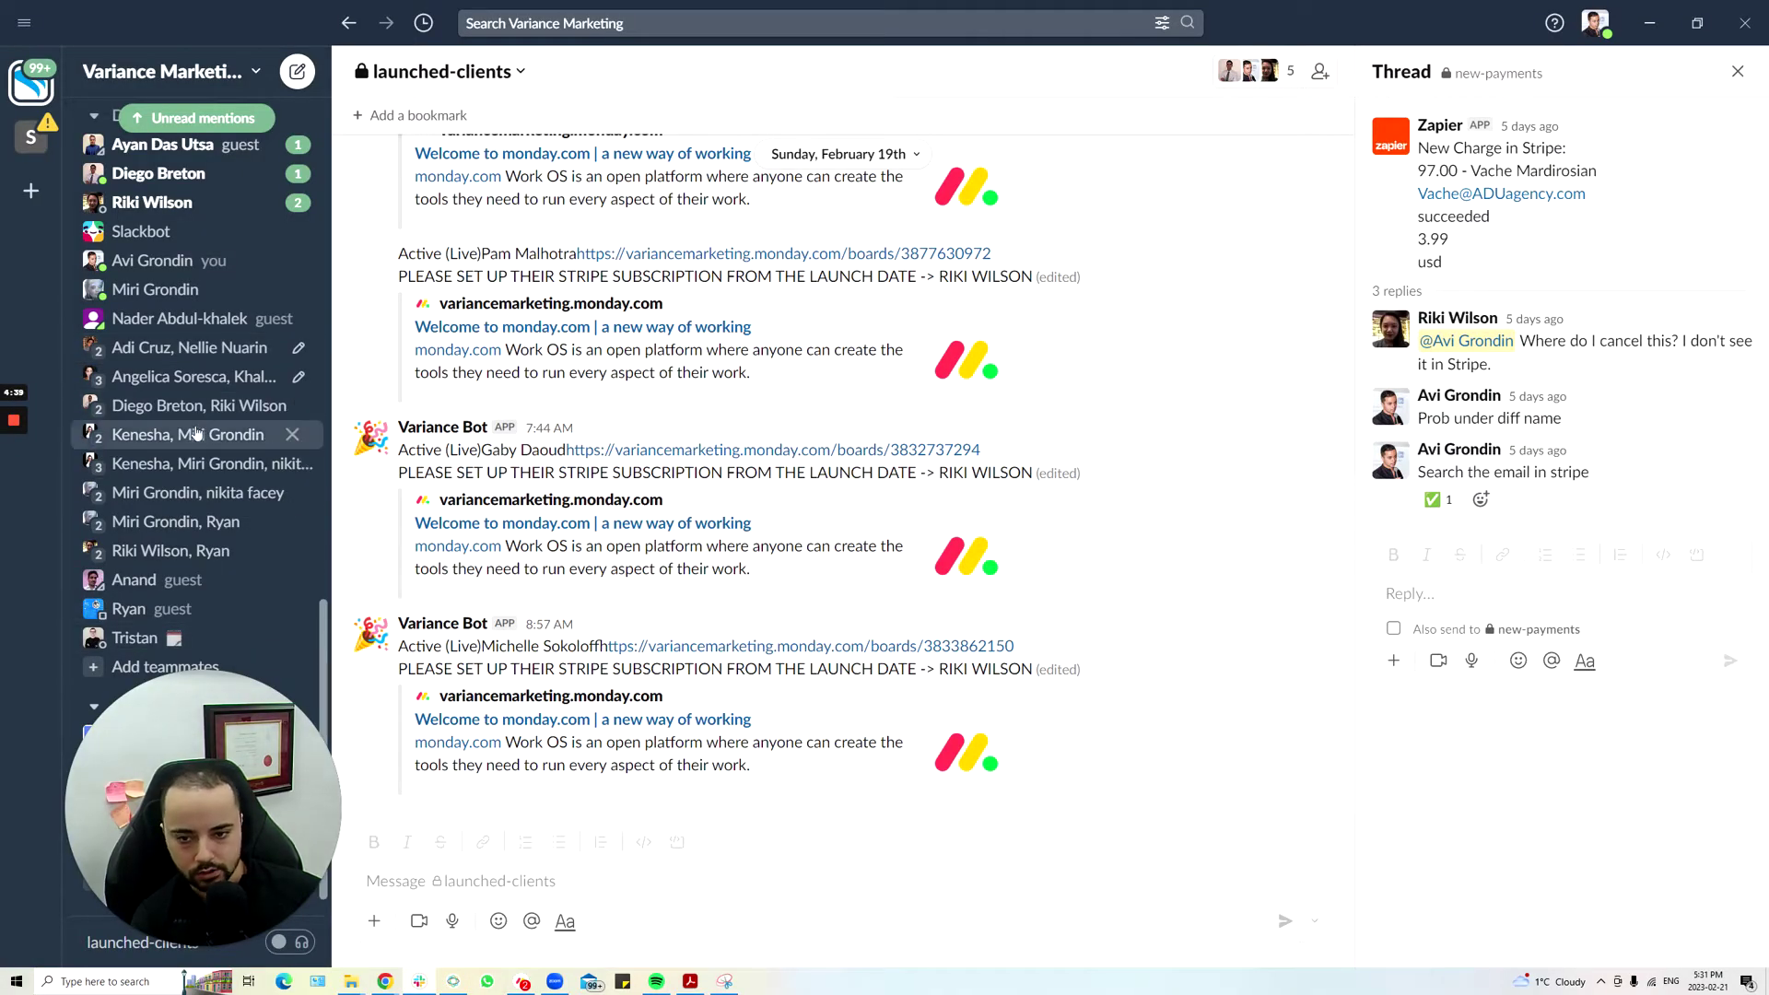
scroll(192, 417, down, 1)
key(alt+Tab)
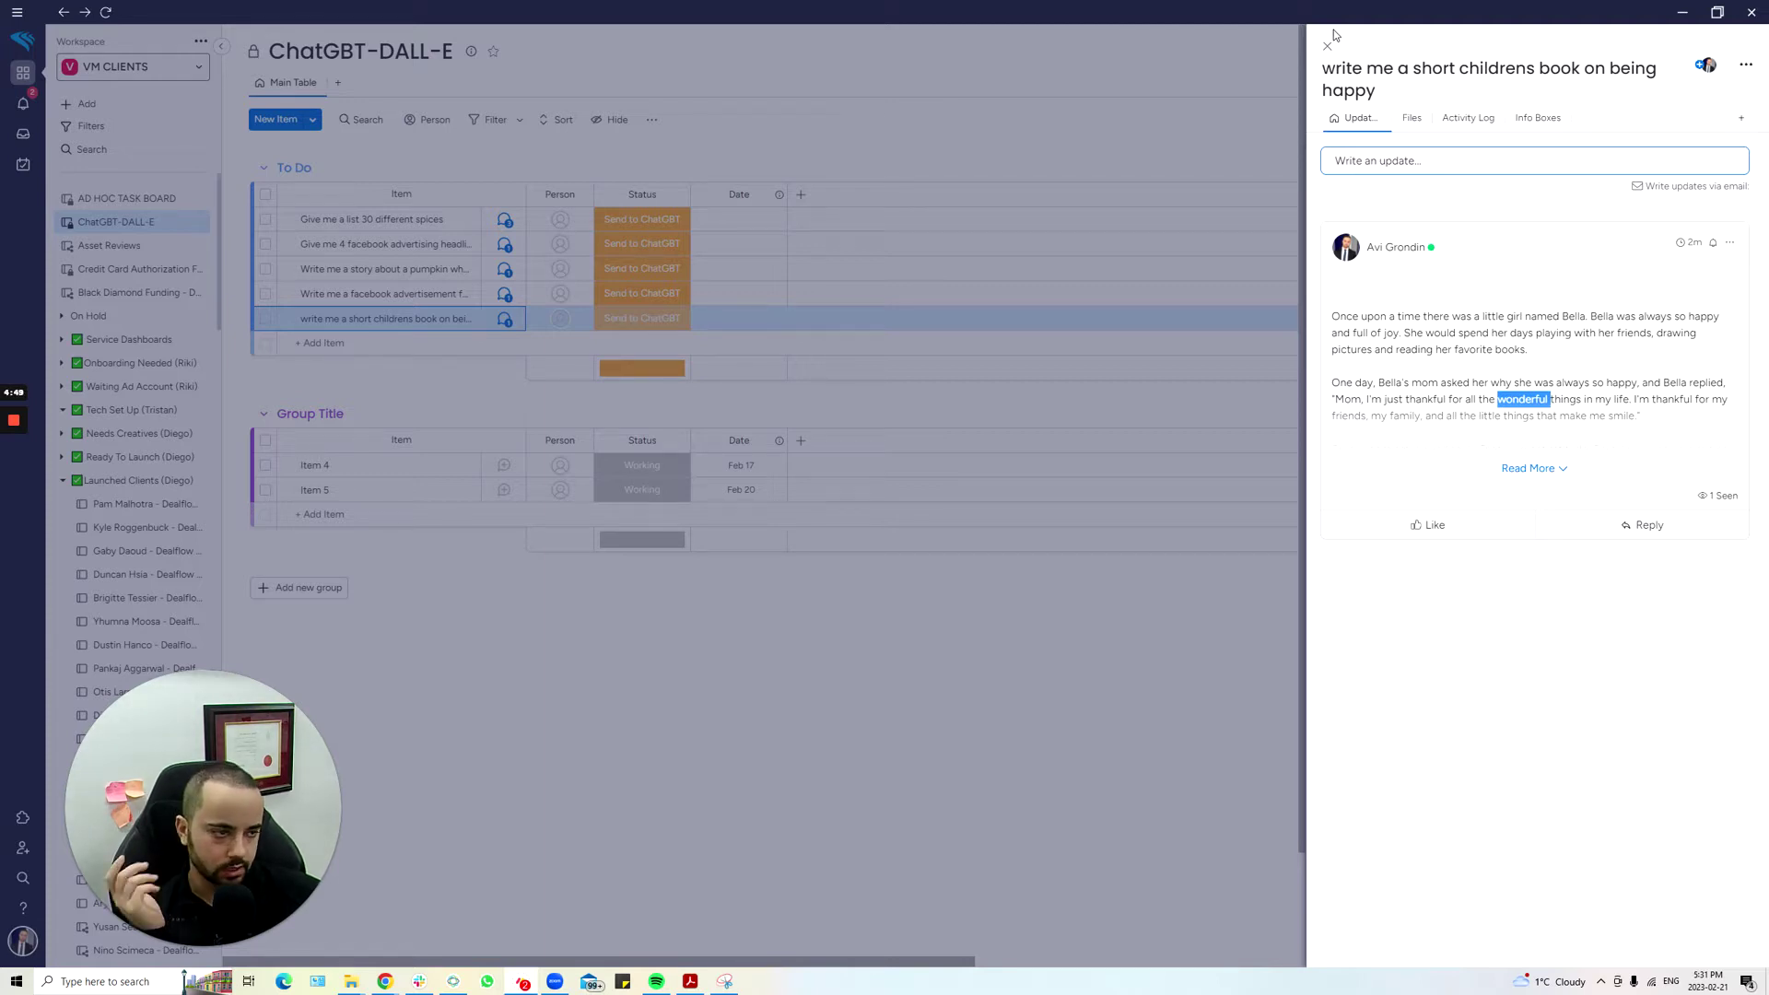
click(1533, 468)
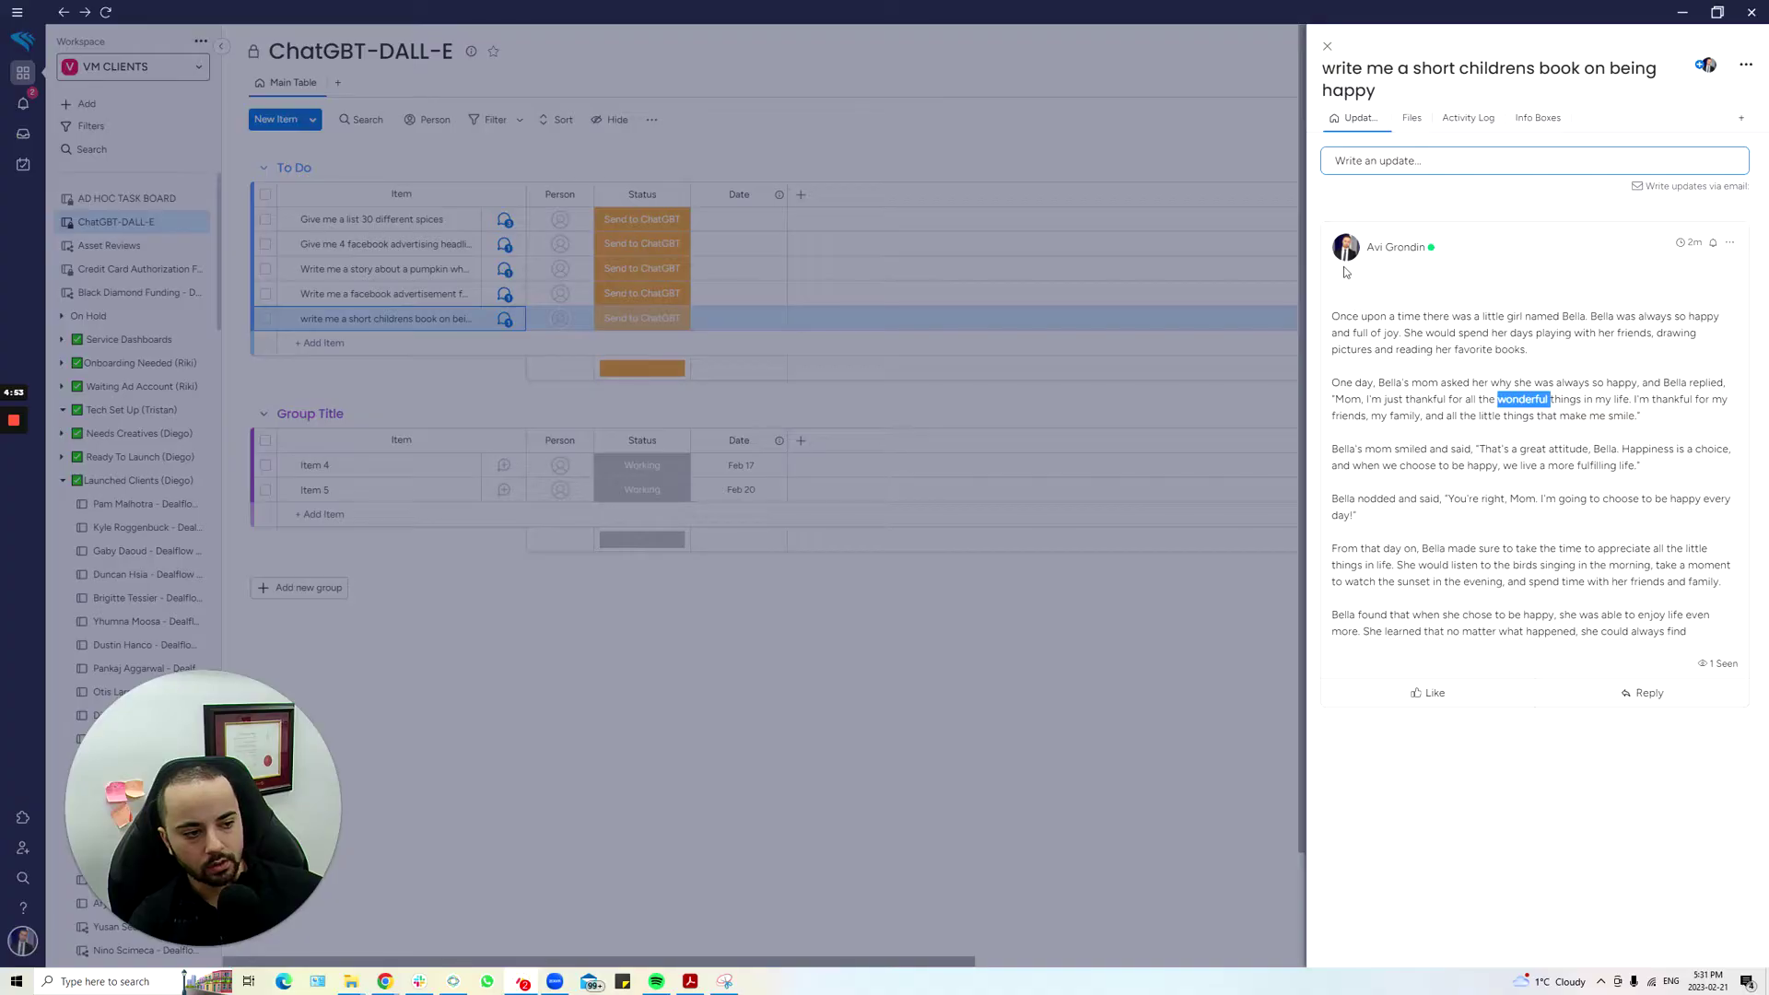
drag(1334, 236, 1548, 601)
triple_click(1530, 457)
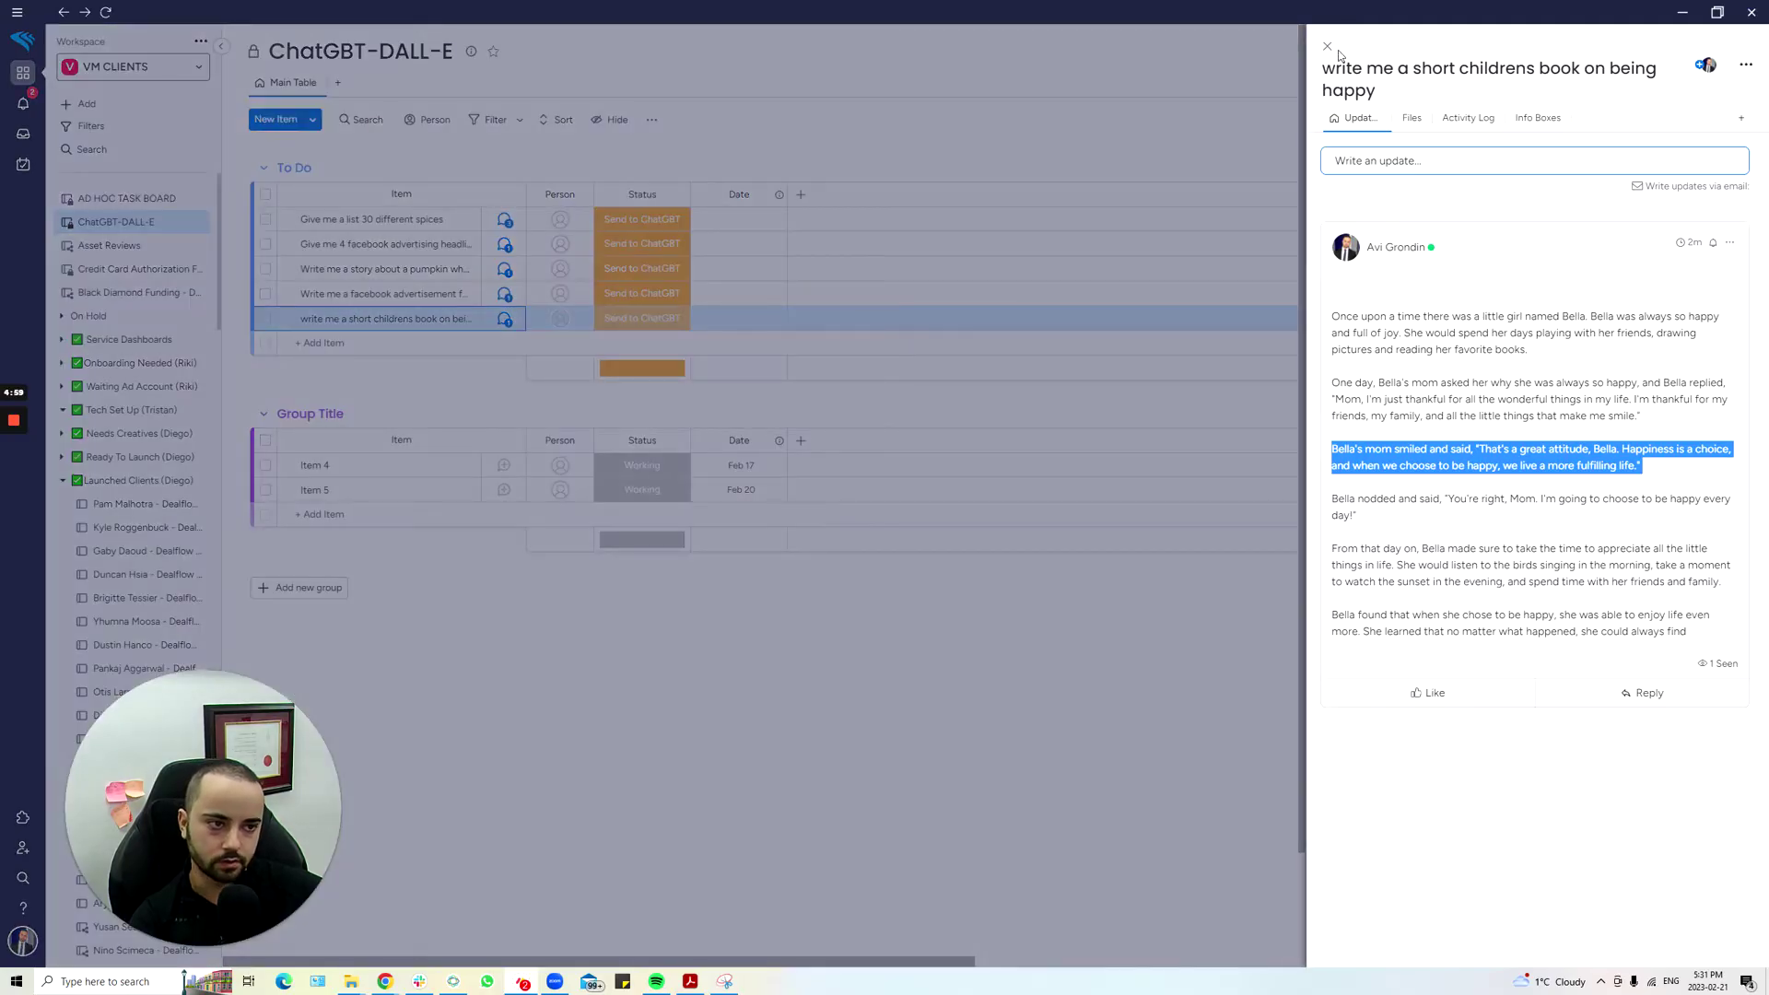
click(1328, 47)
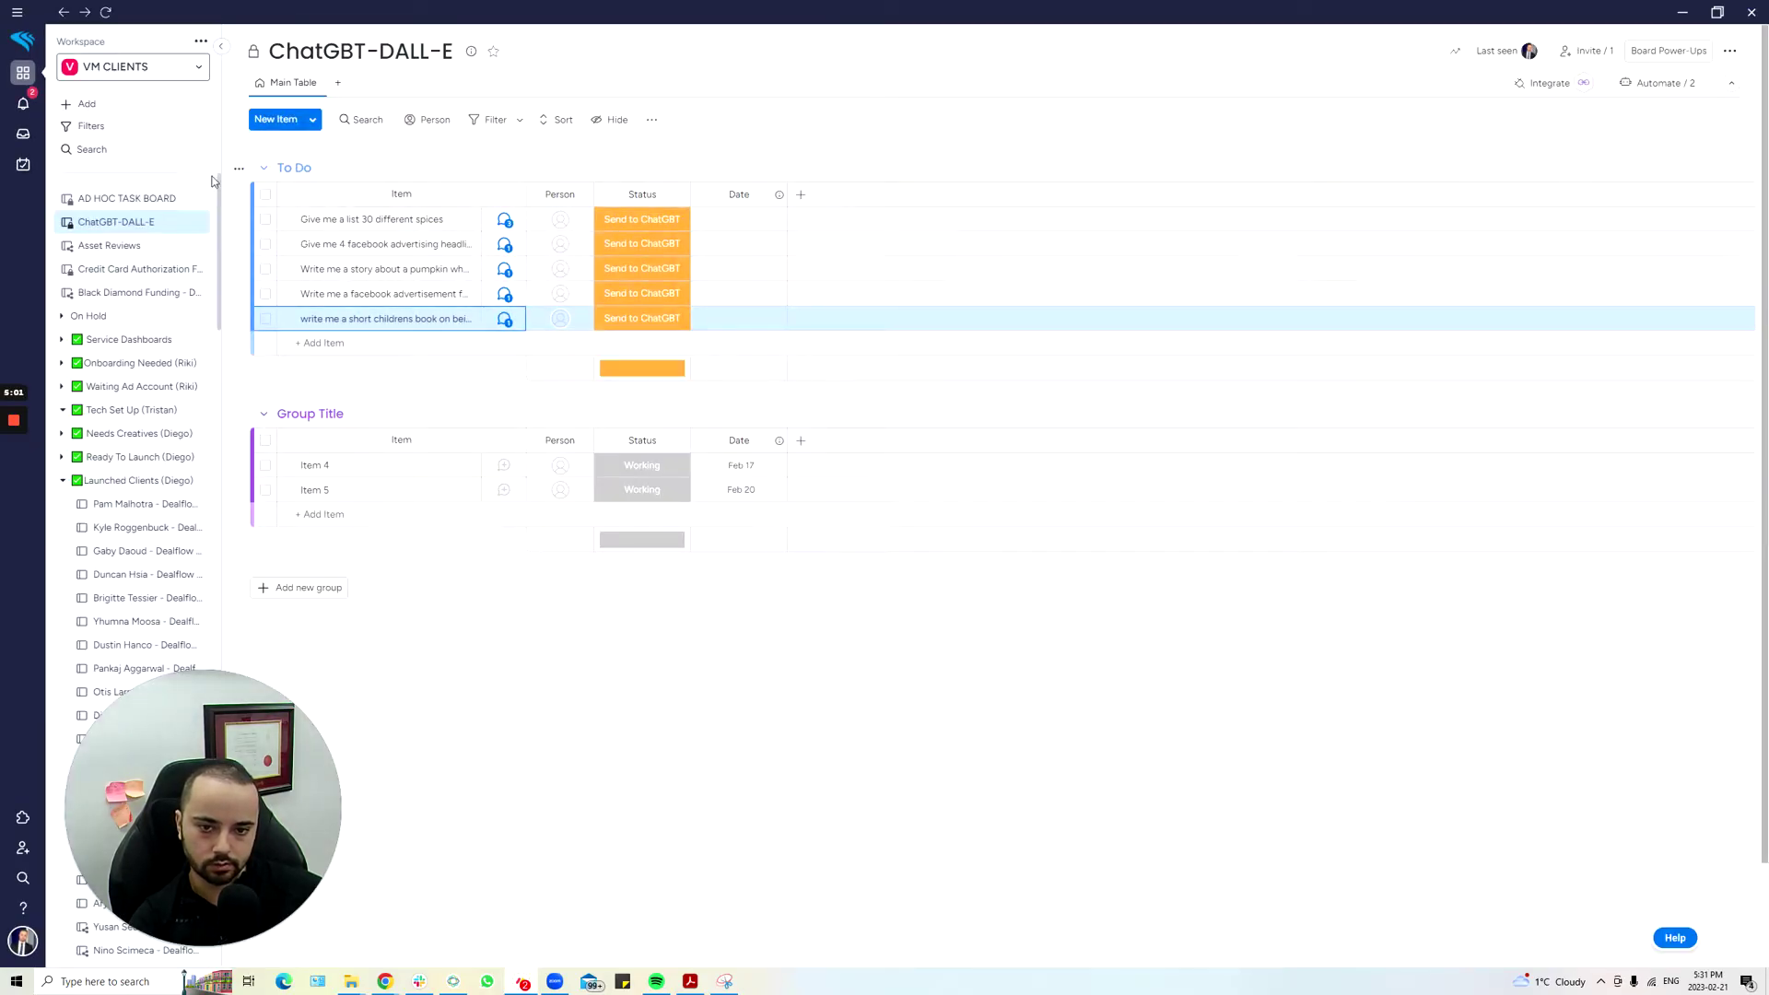
- Switch to the ChatGBT Automation (Monday.com) zap in Zapier, expand its trigger step, and enable editing
click(107, 485)
key(alt+Tab)
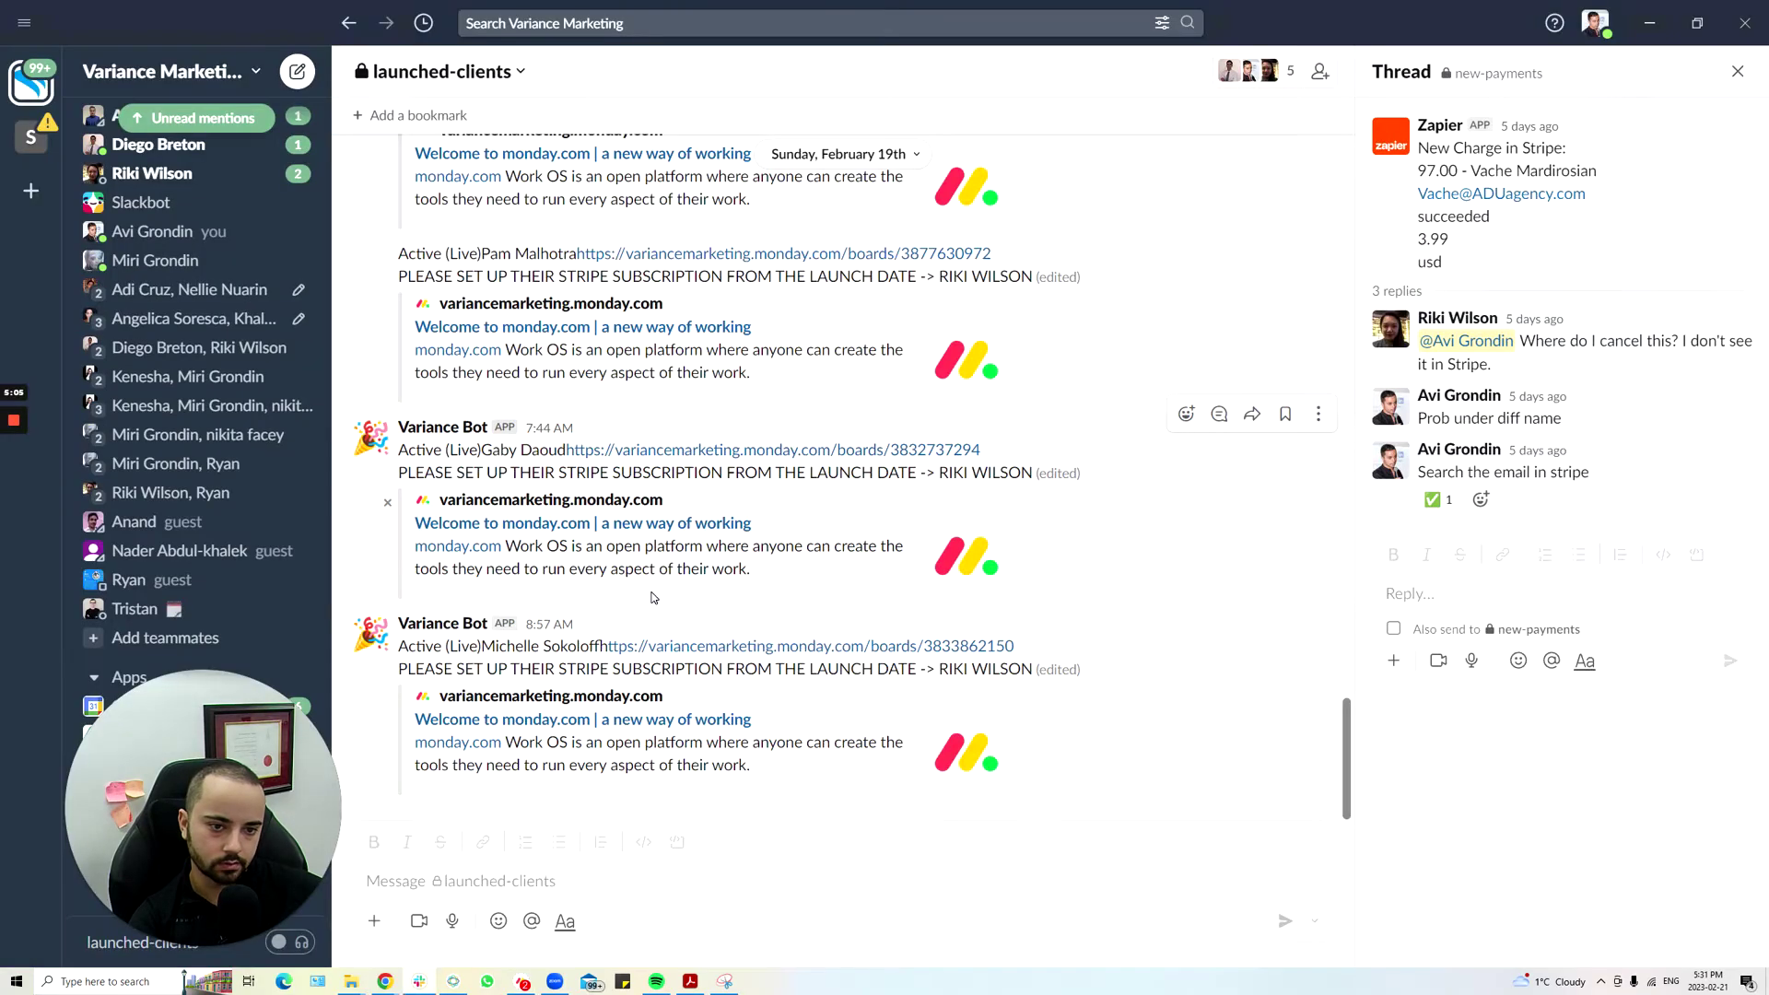
click(390, 912)
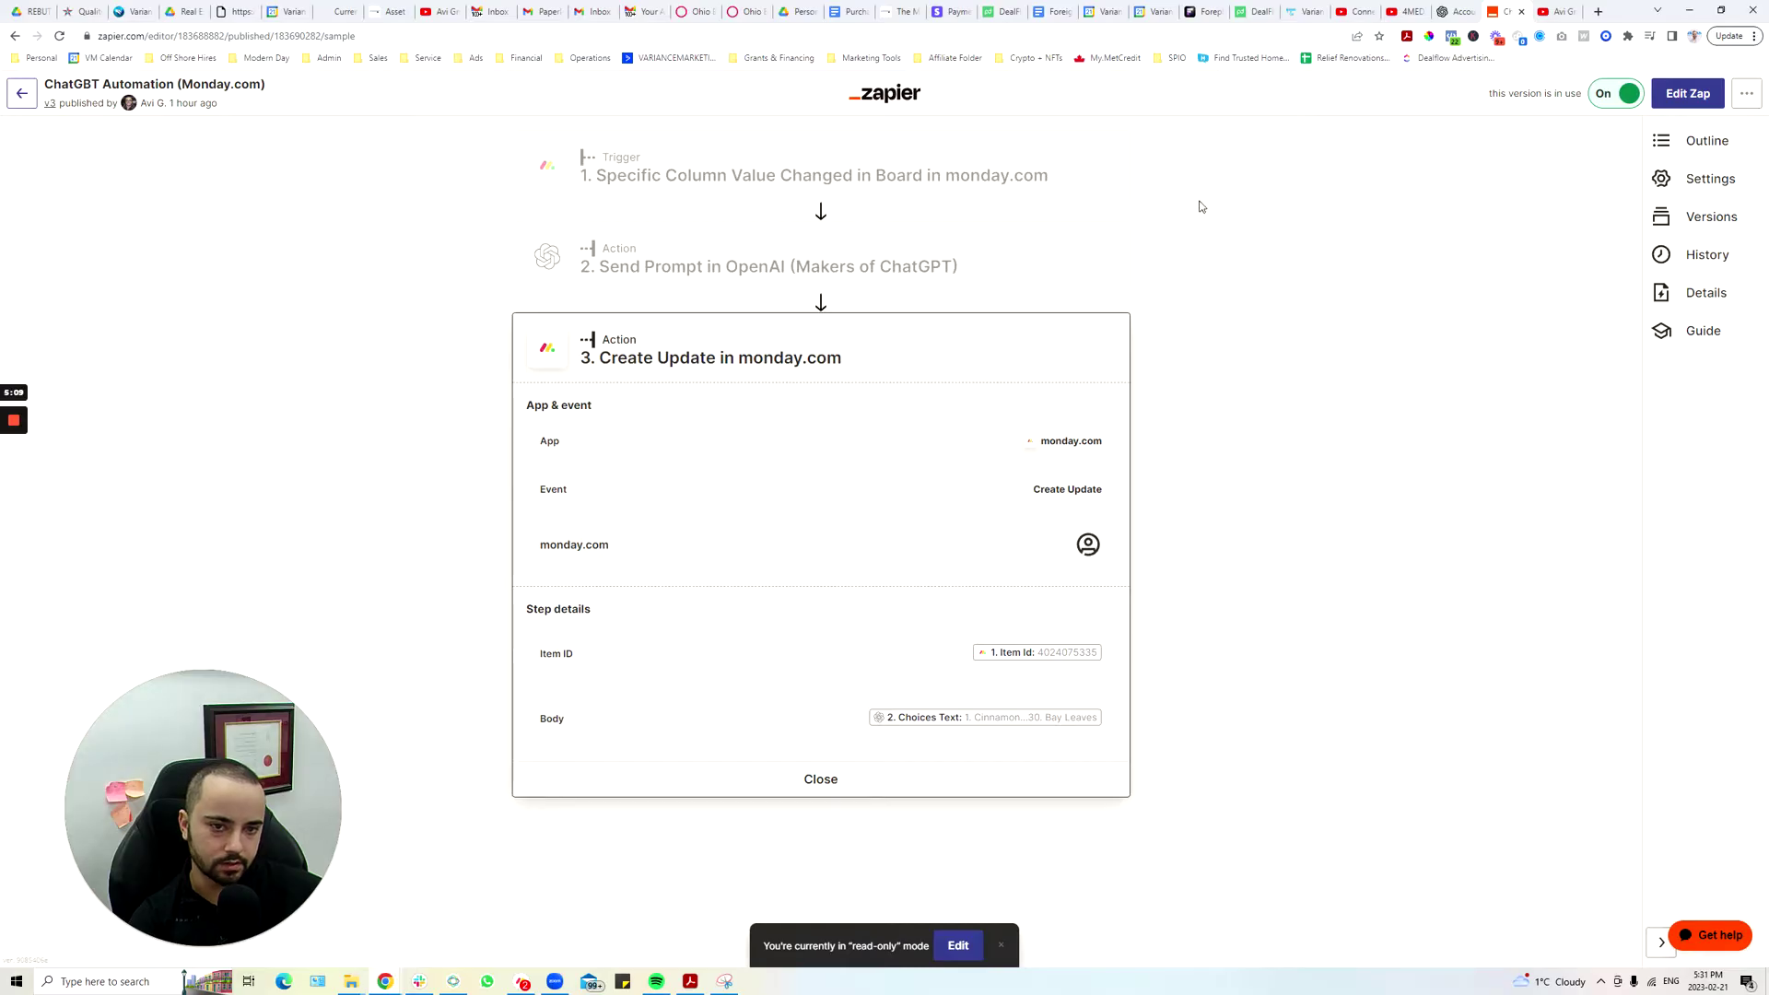
click(784, 180)
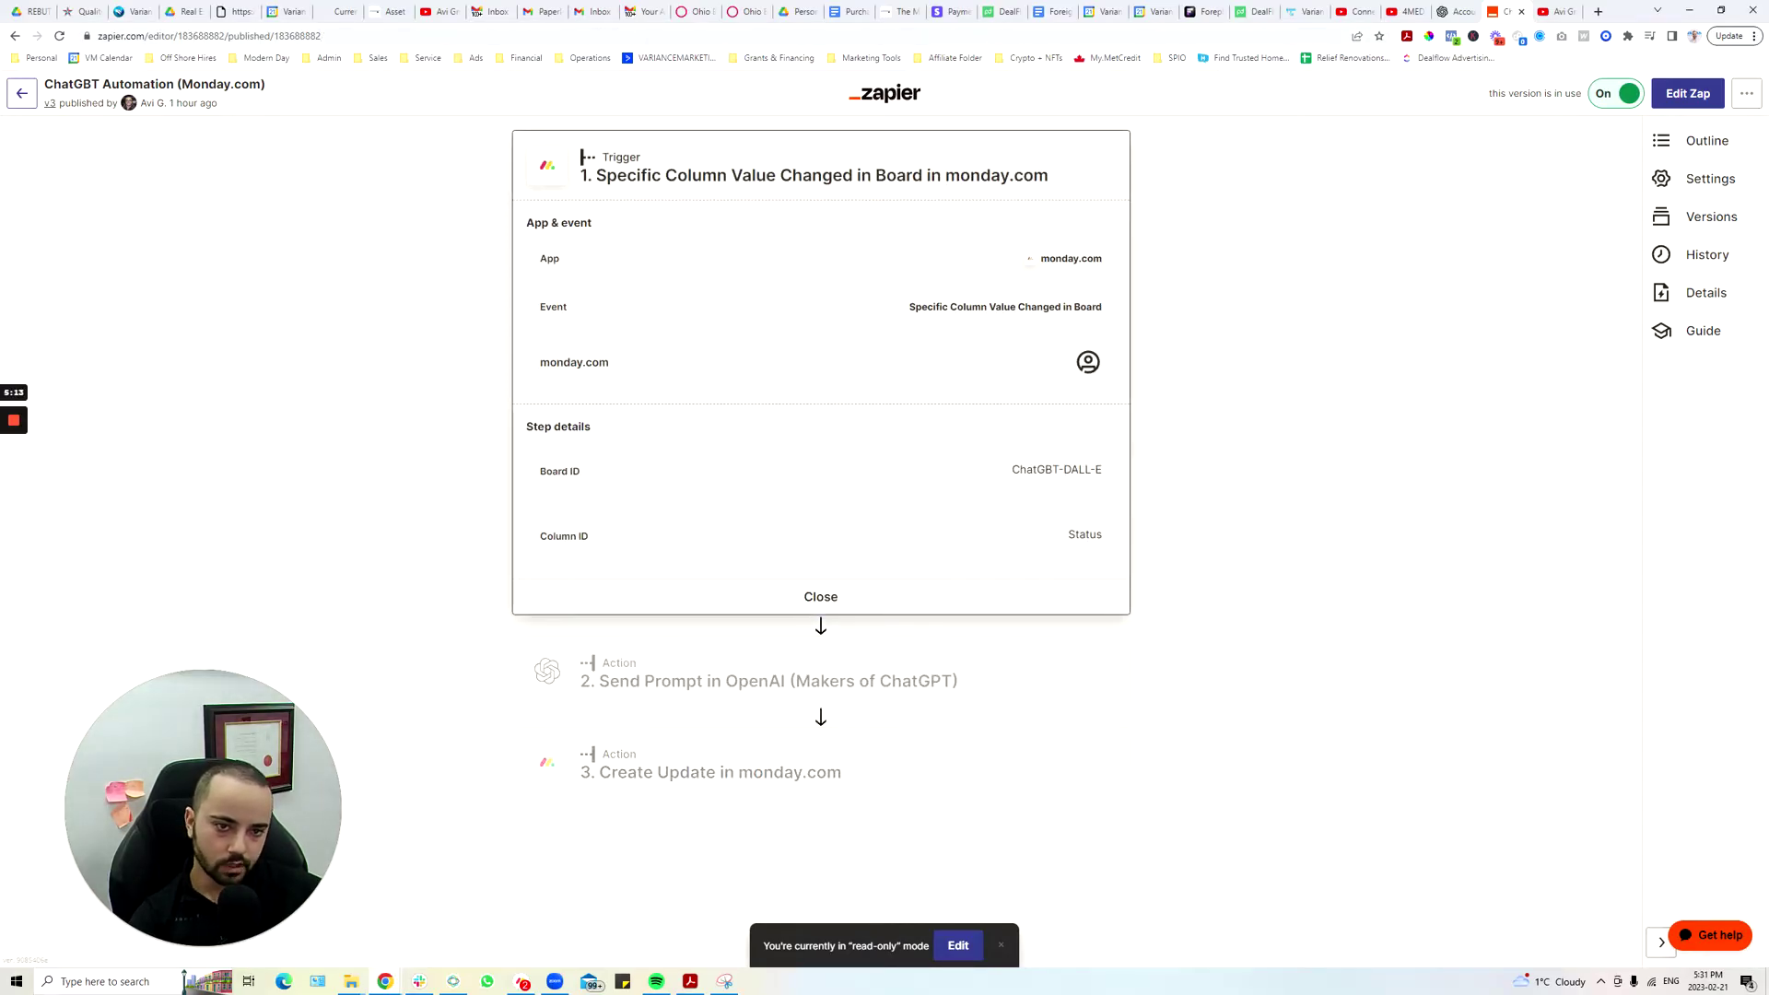
click(963, 945)
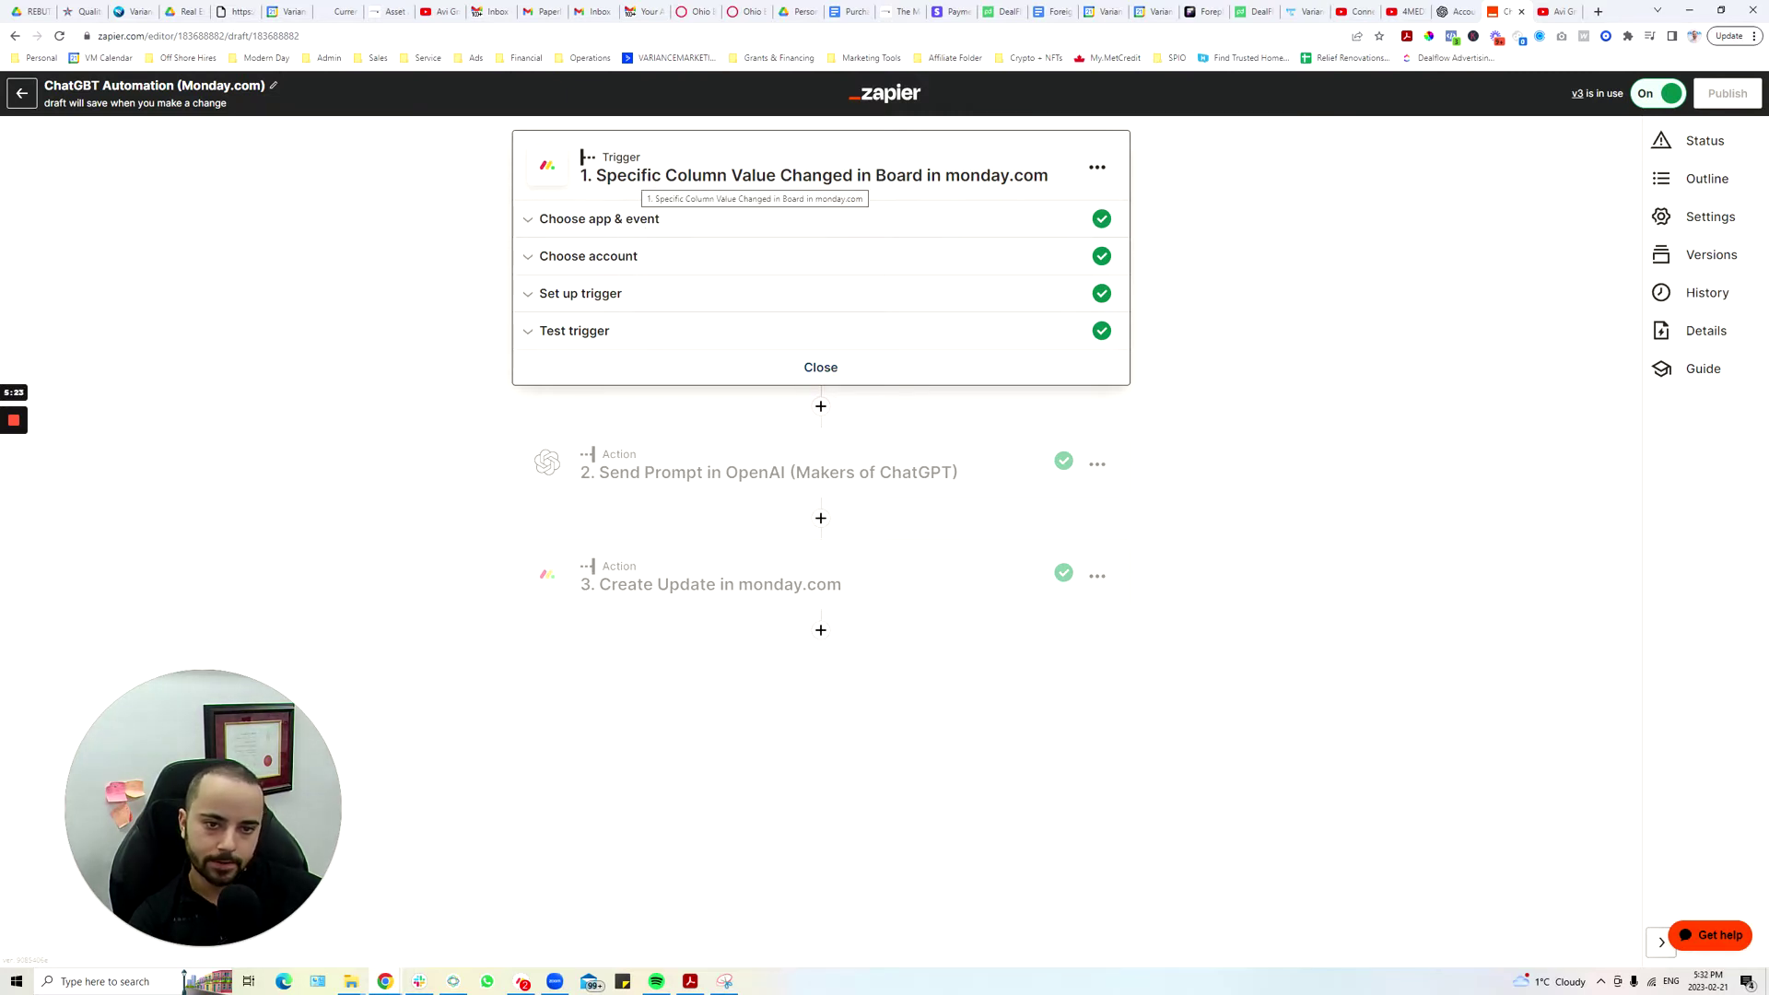
- Expand the trigger's app and event settings showing monday.com's Specific Column Value Changed in Board
triple_click(634, 177)
click(610, 228)
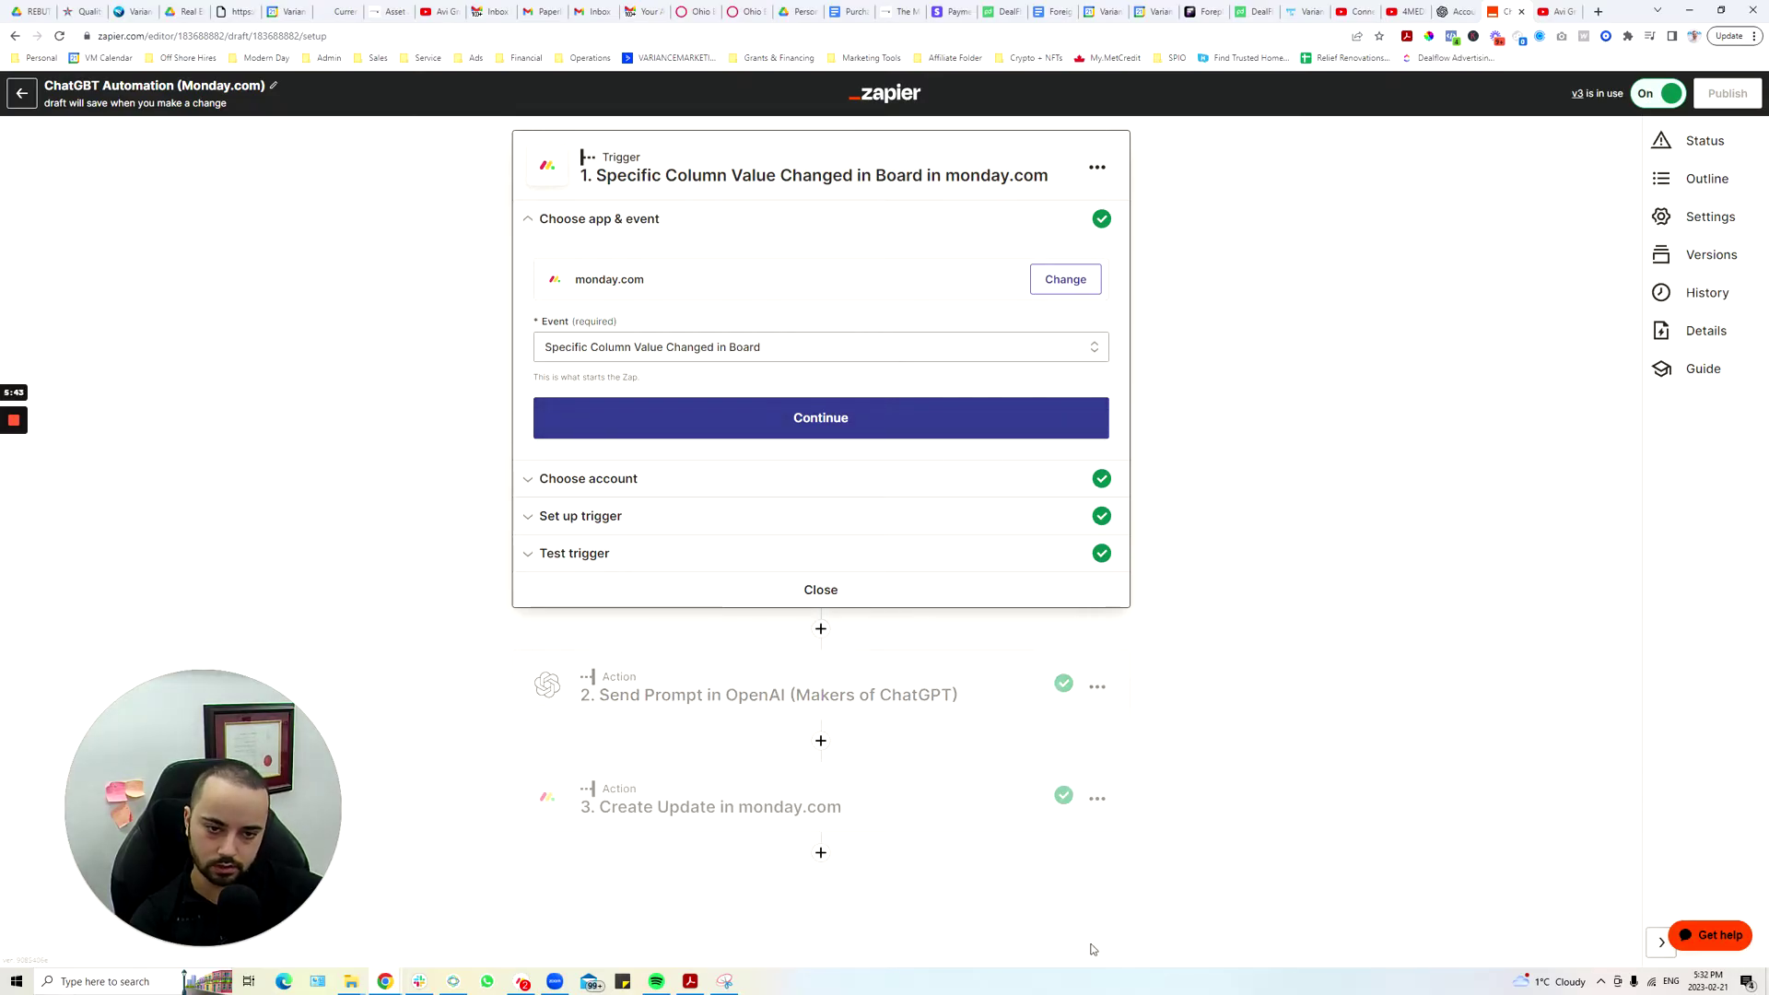
- Reapply the Send to ChatGBT status to the first To Do item on the monday.com board
key(alt+Tab)
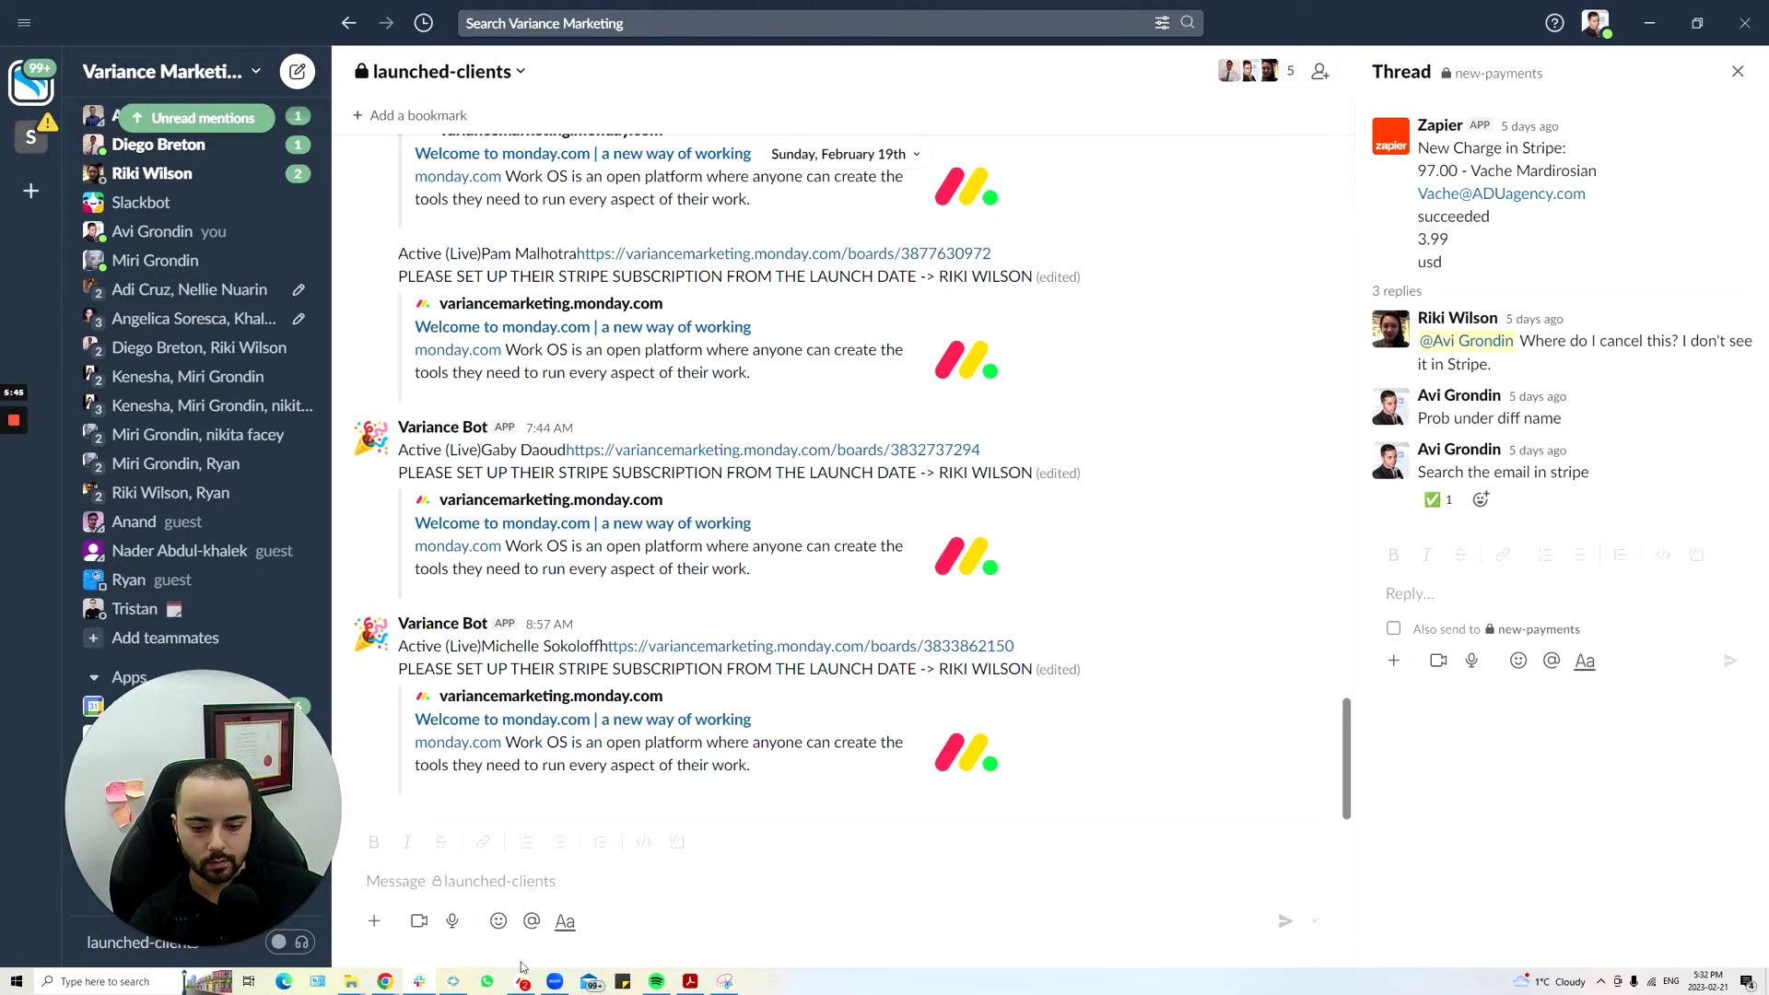
click(524, 981)
click(656, 221)
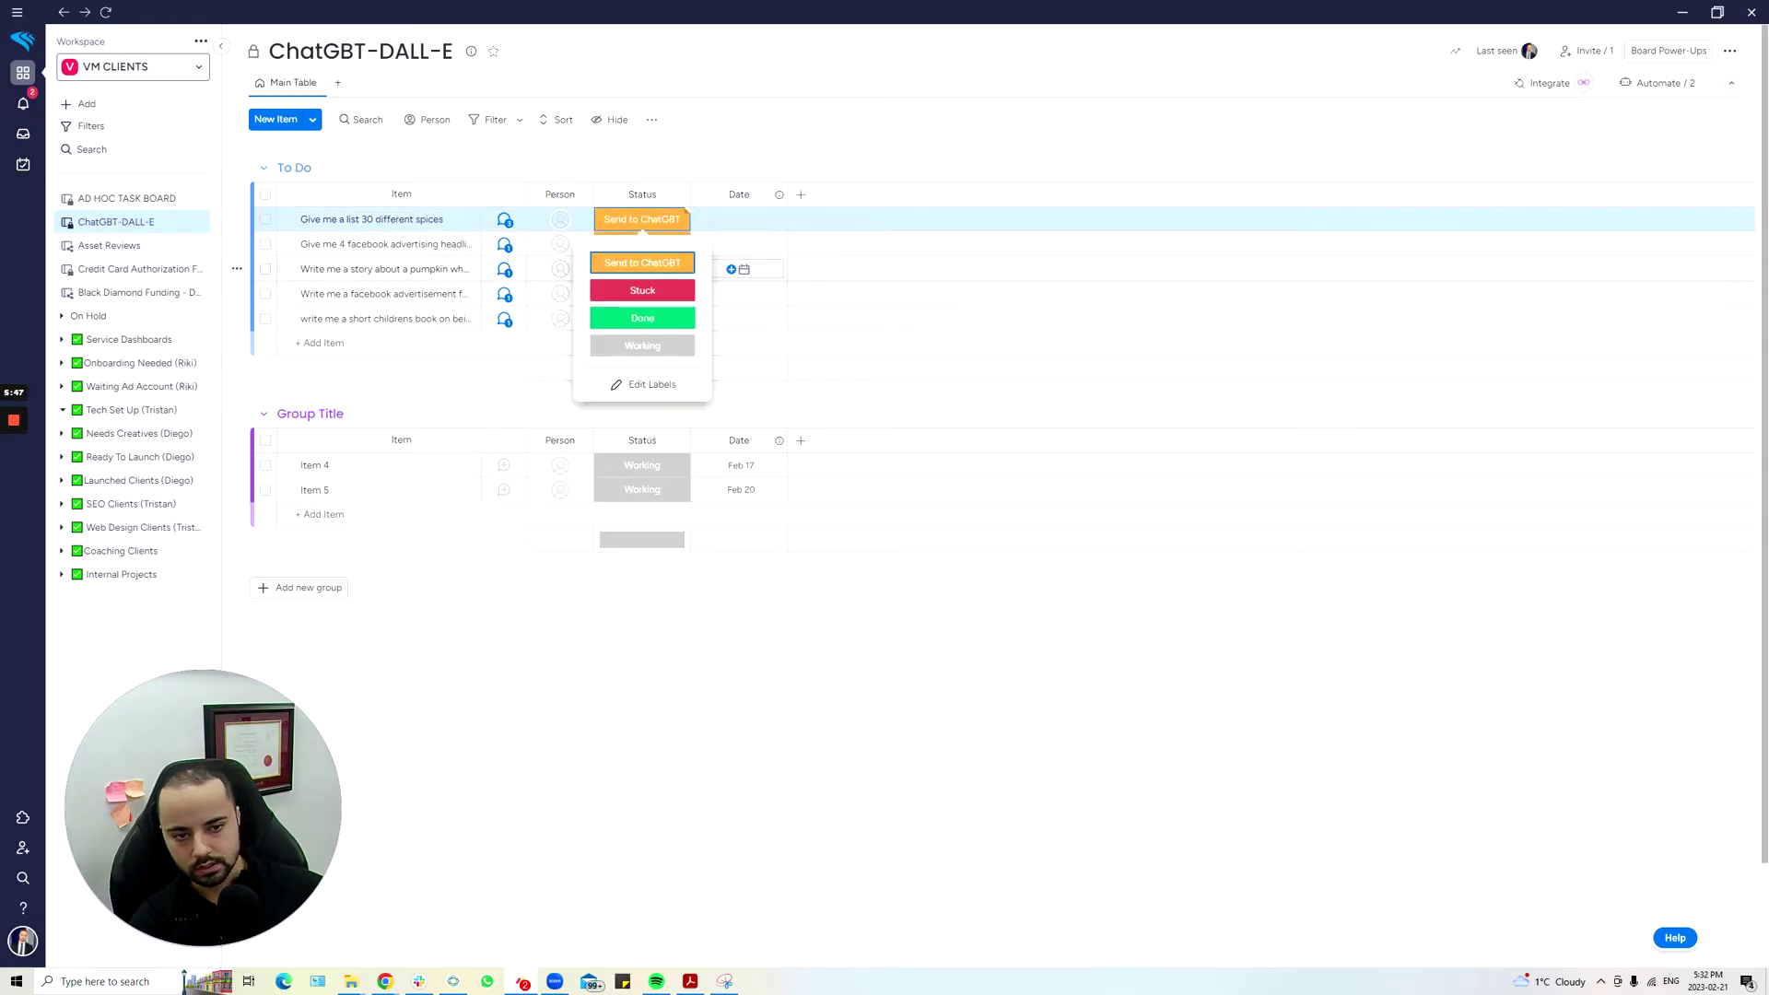
click(670, 264)
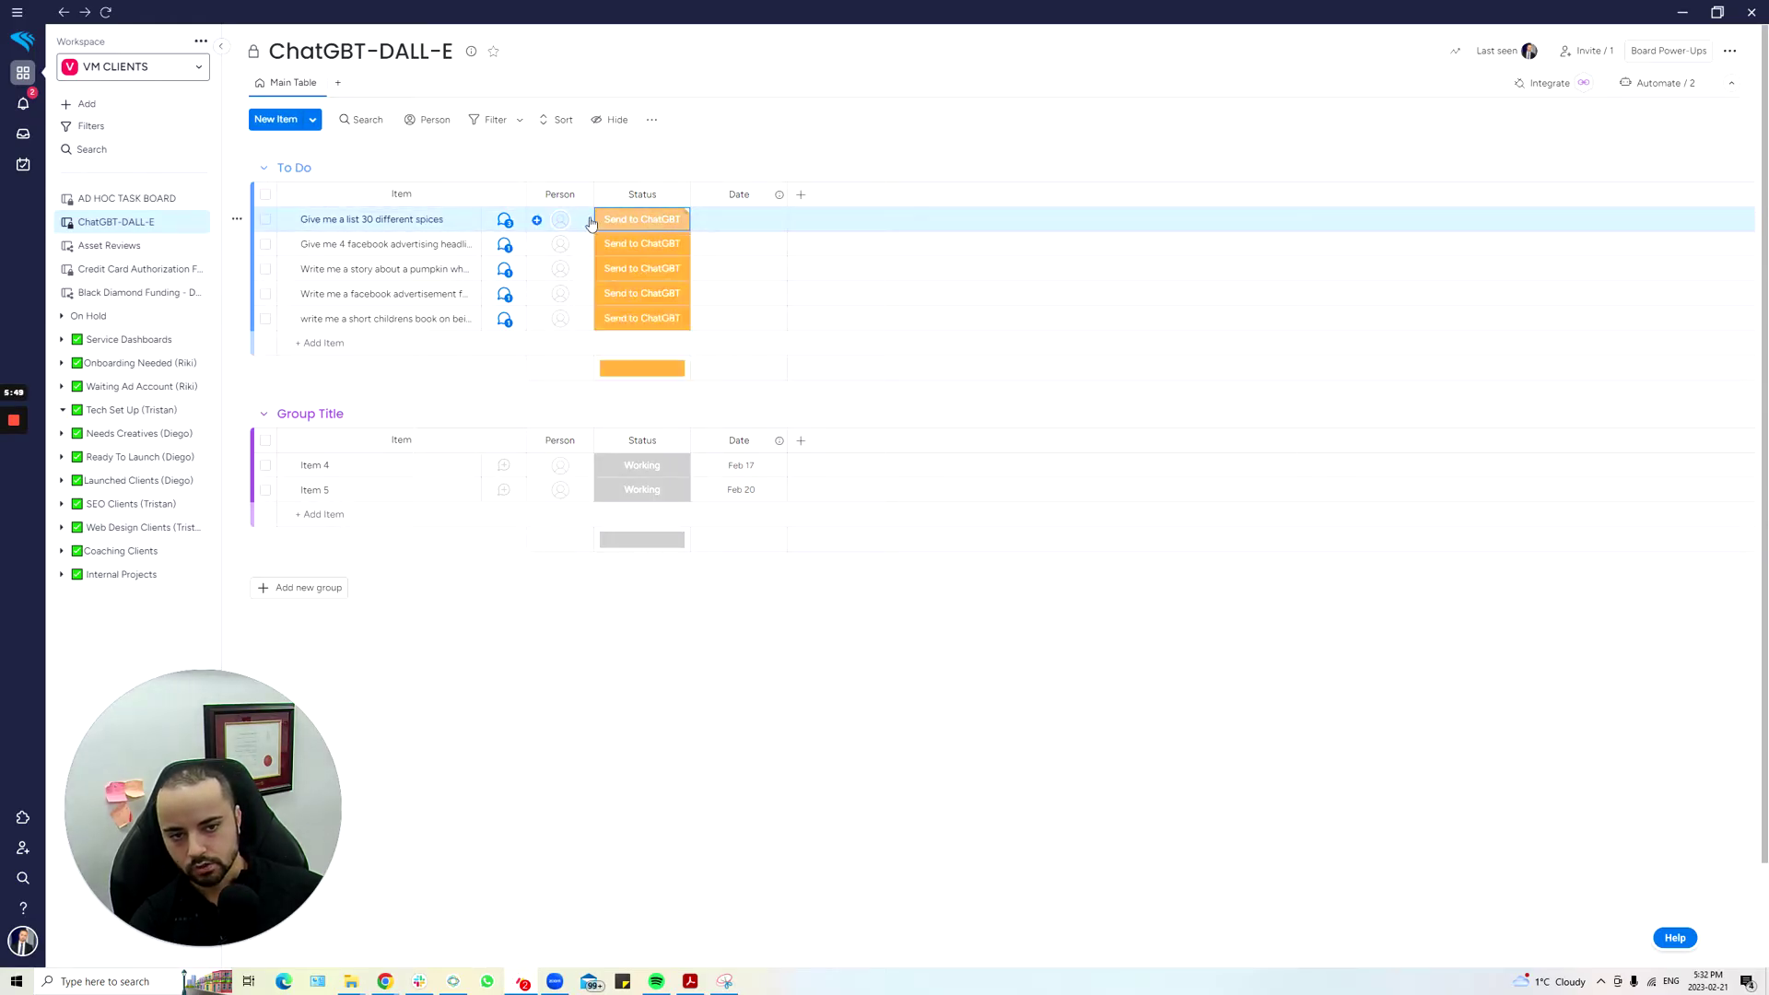
click(656, 221)
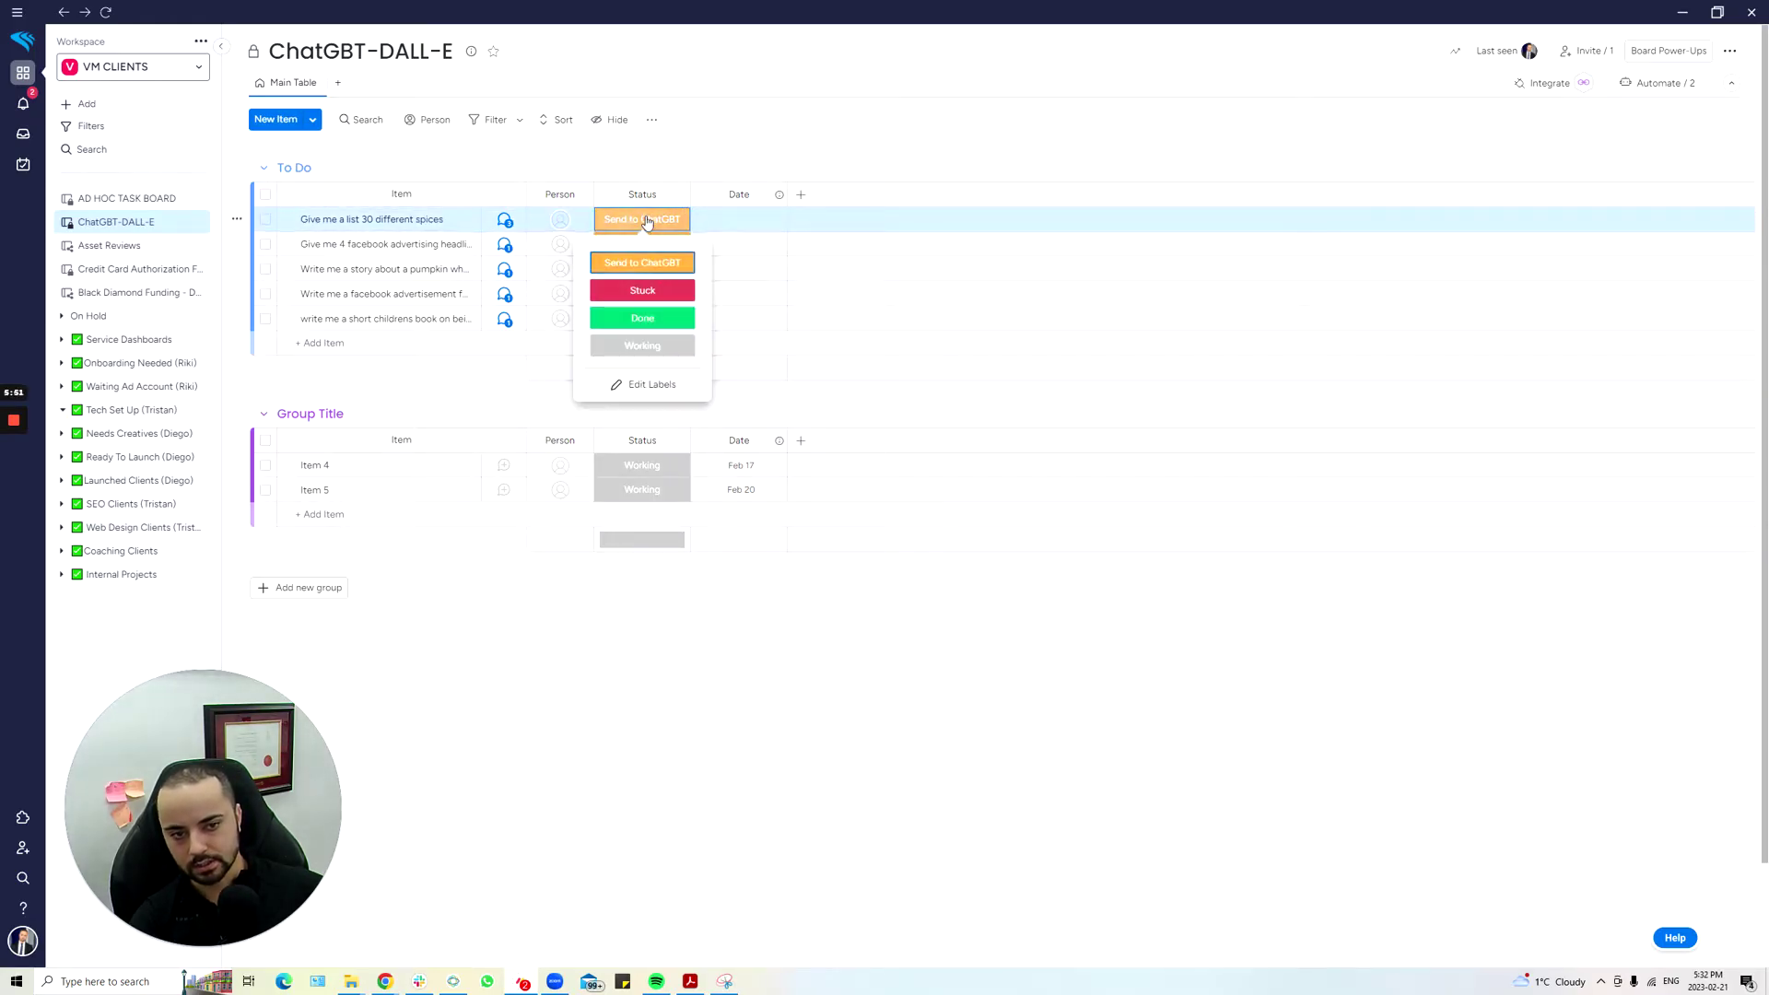
click(647, 222)
- Reapply Send to ChatGBT to the last To Do item, then return to the Zapier editor
click(344, 341)
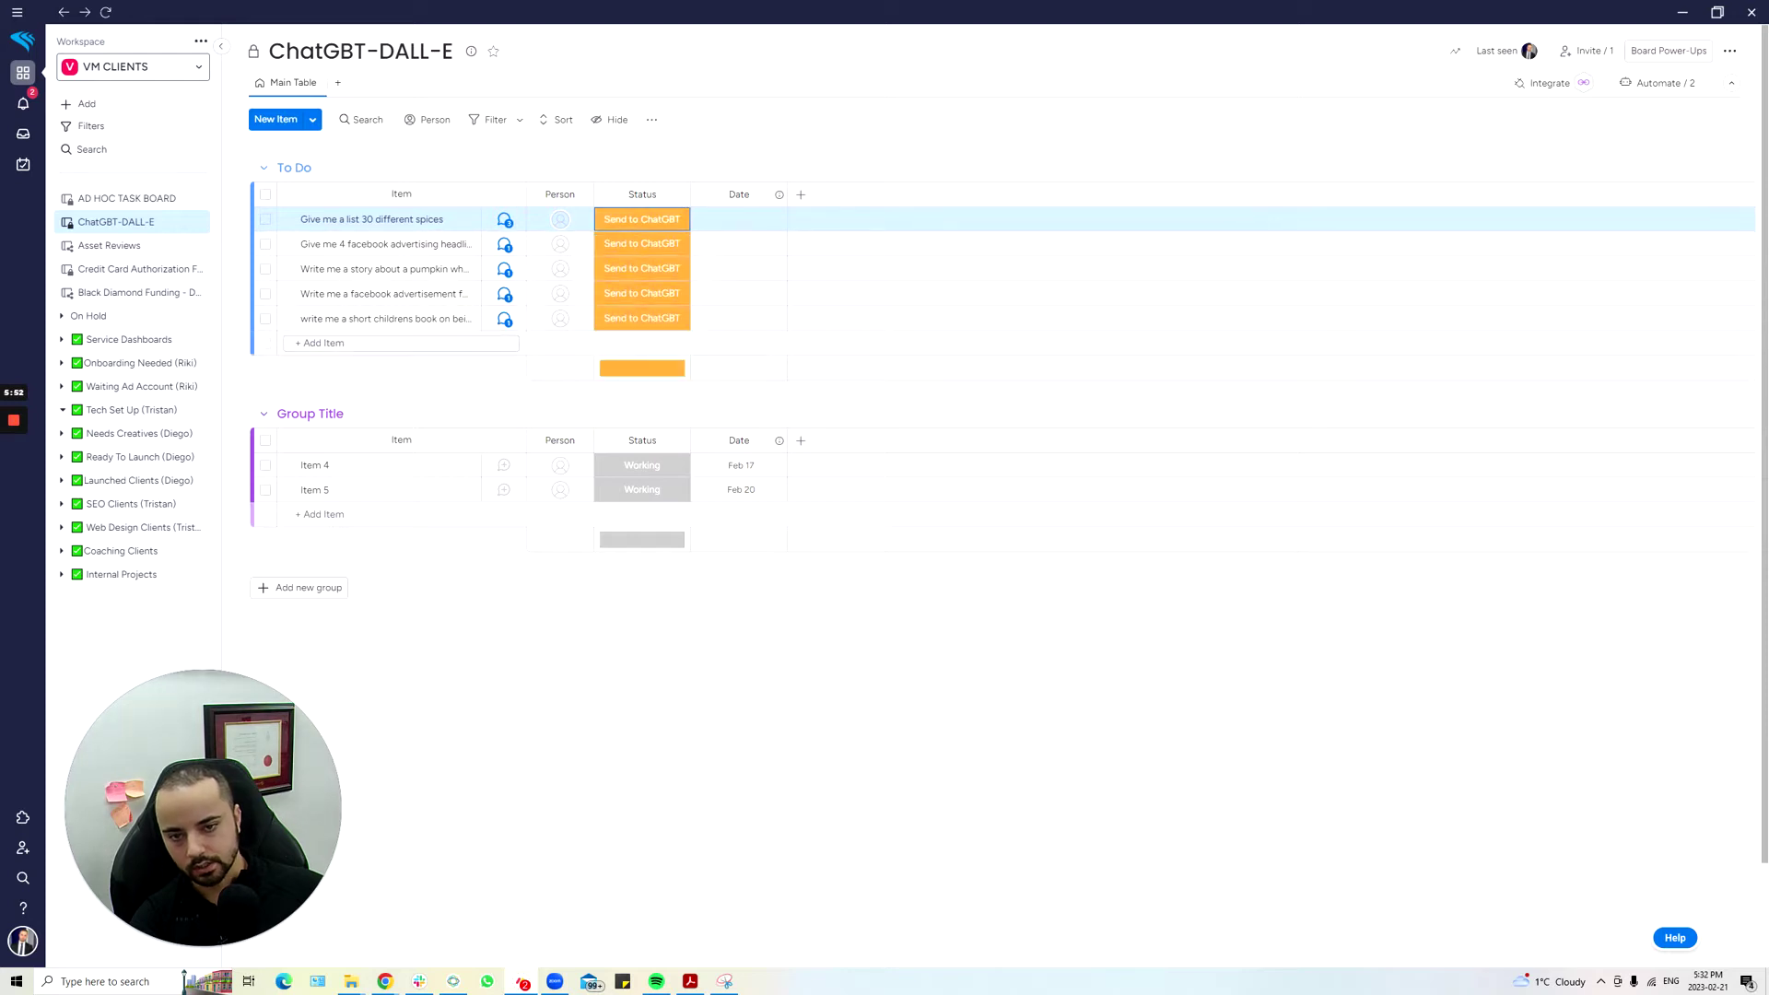
click(643, 318)
click(677, 362)
key(alt+Tab)
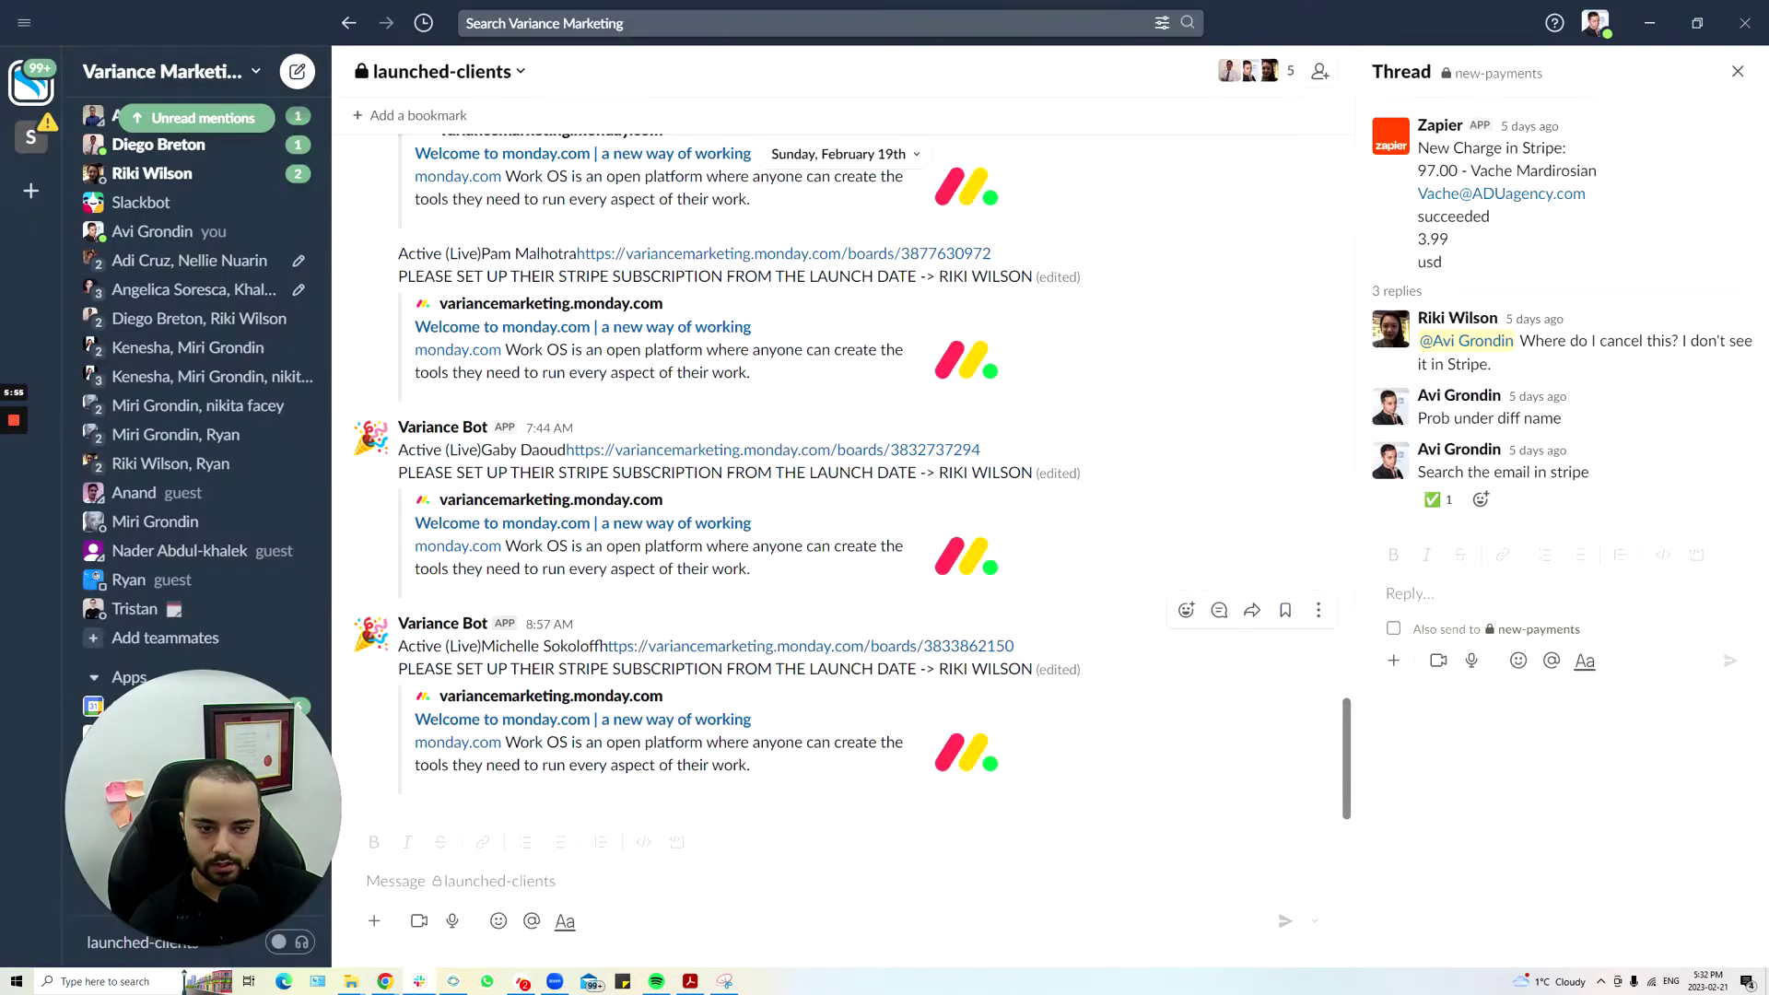
mouse_move(385, 982)
click(385, 892)
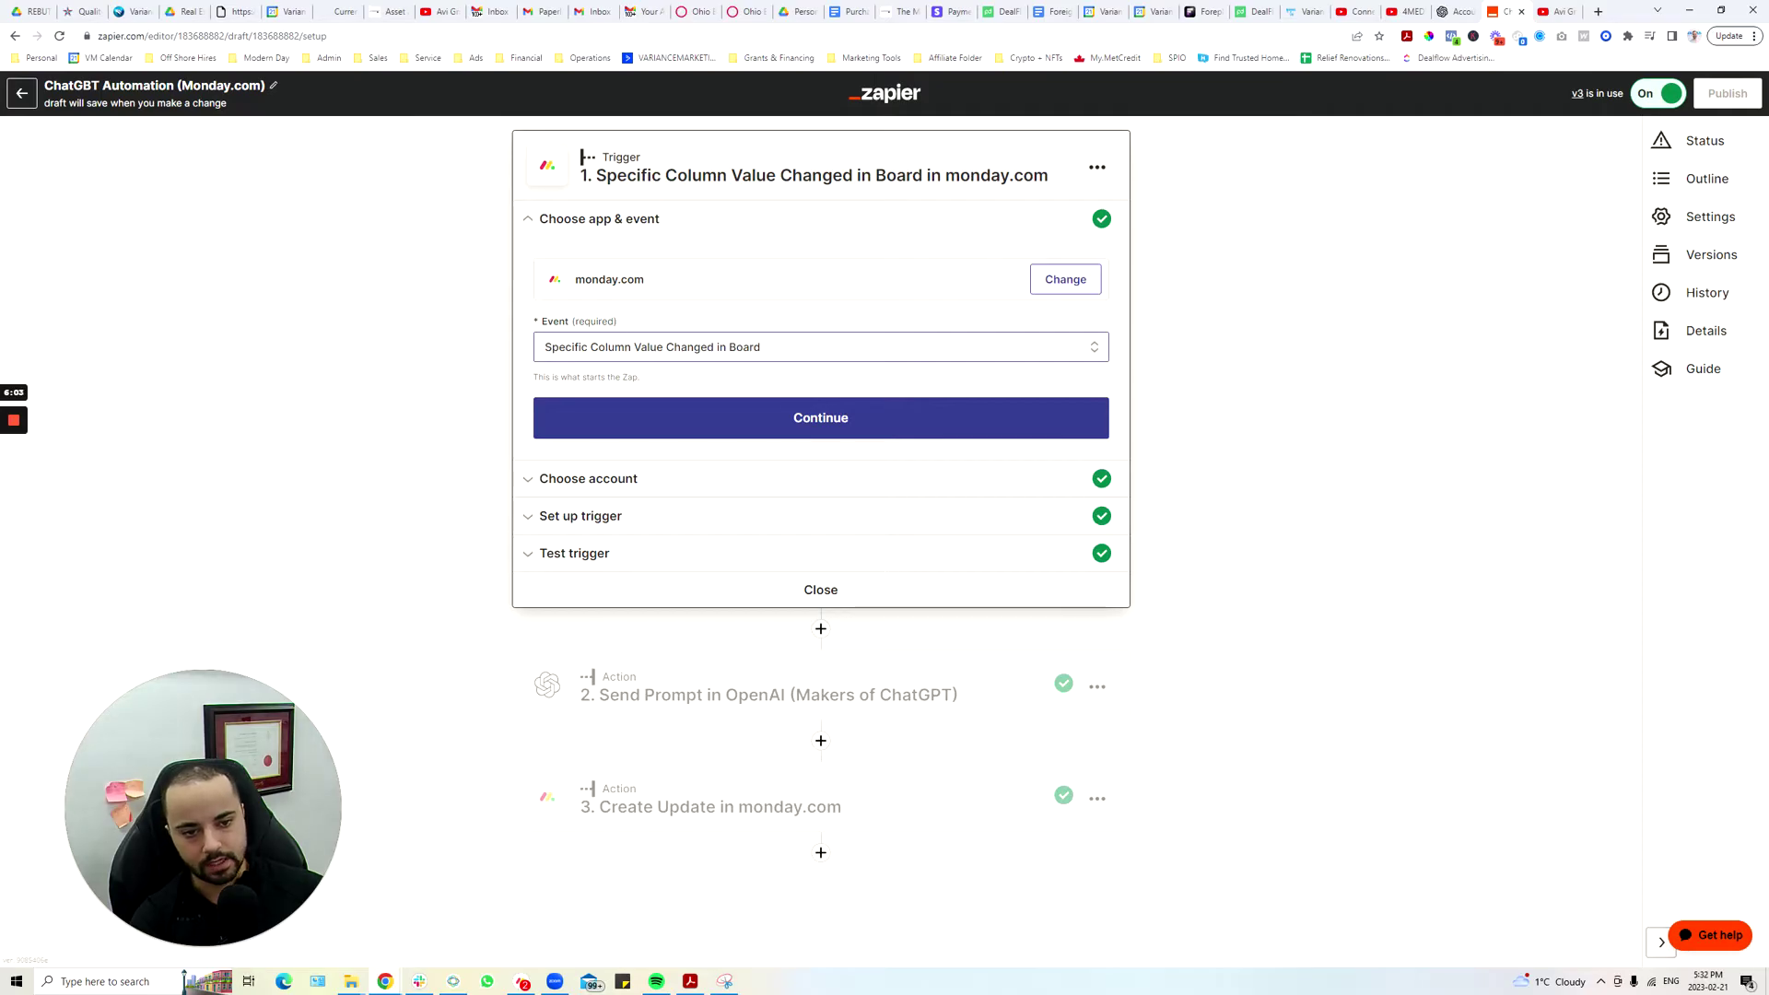
- Confirm the monday.com trigger's app, event and connected account
click(825, 434)
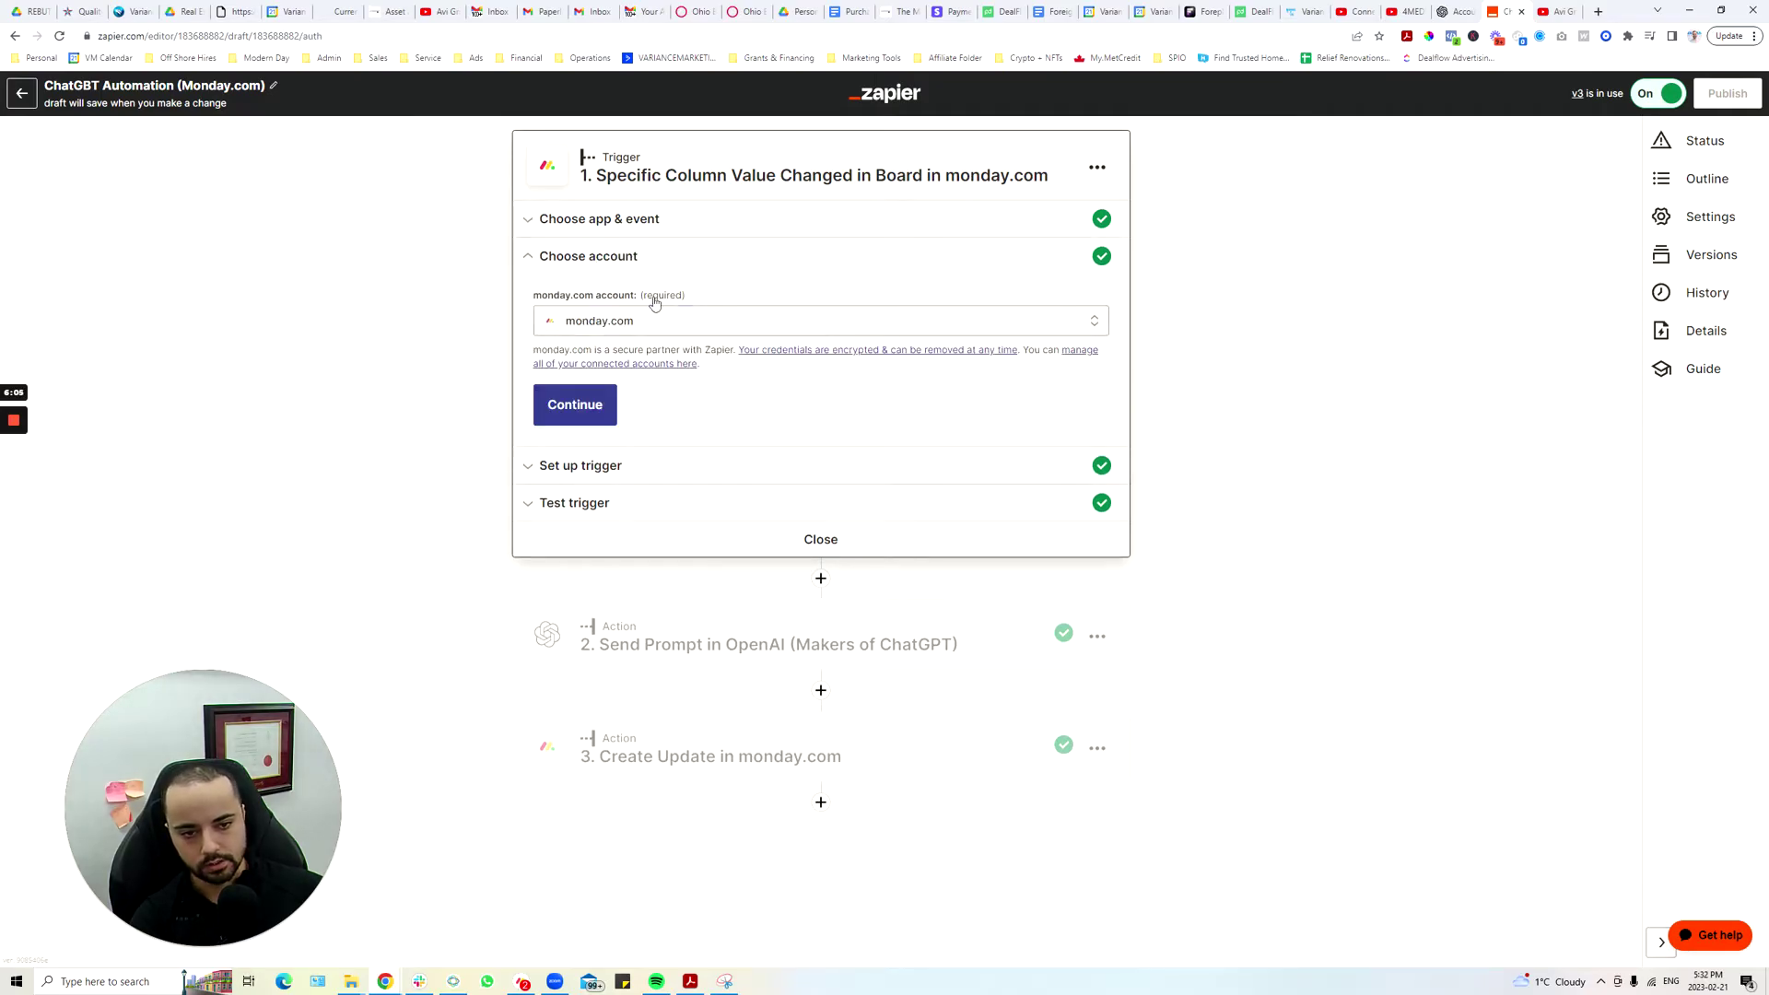
click(602, 411)
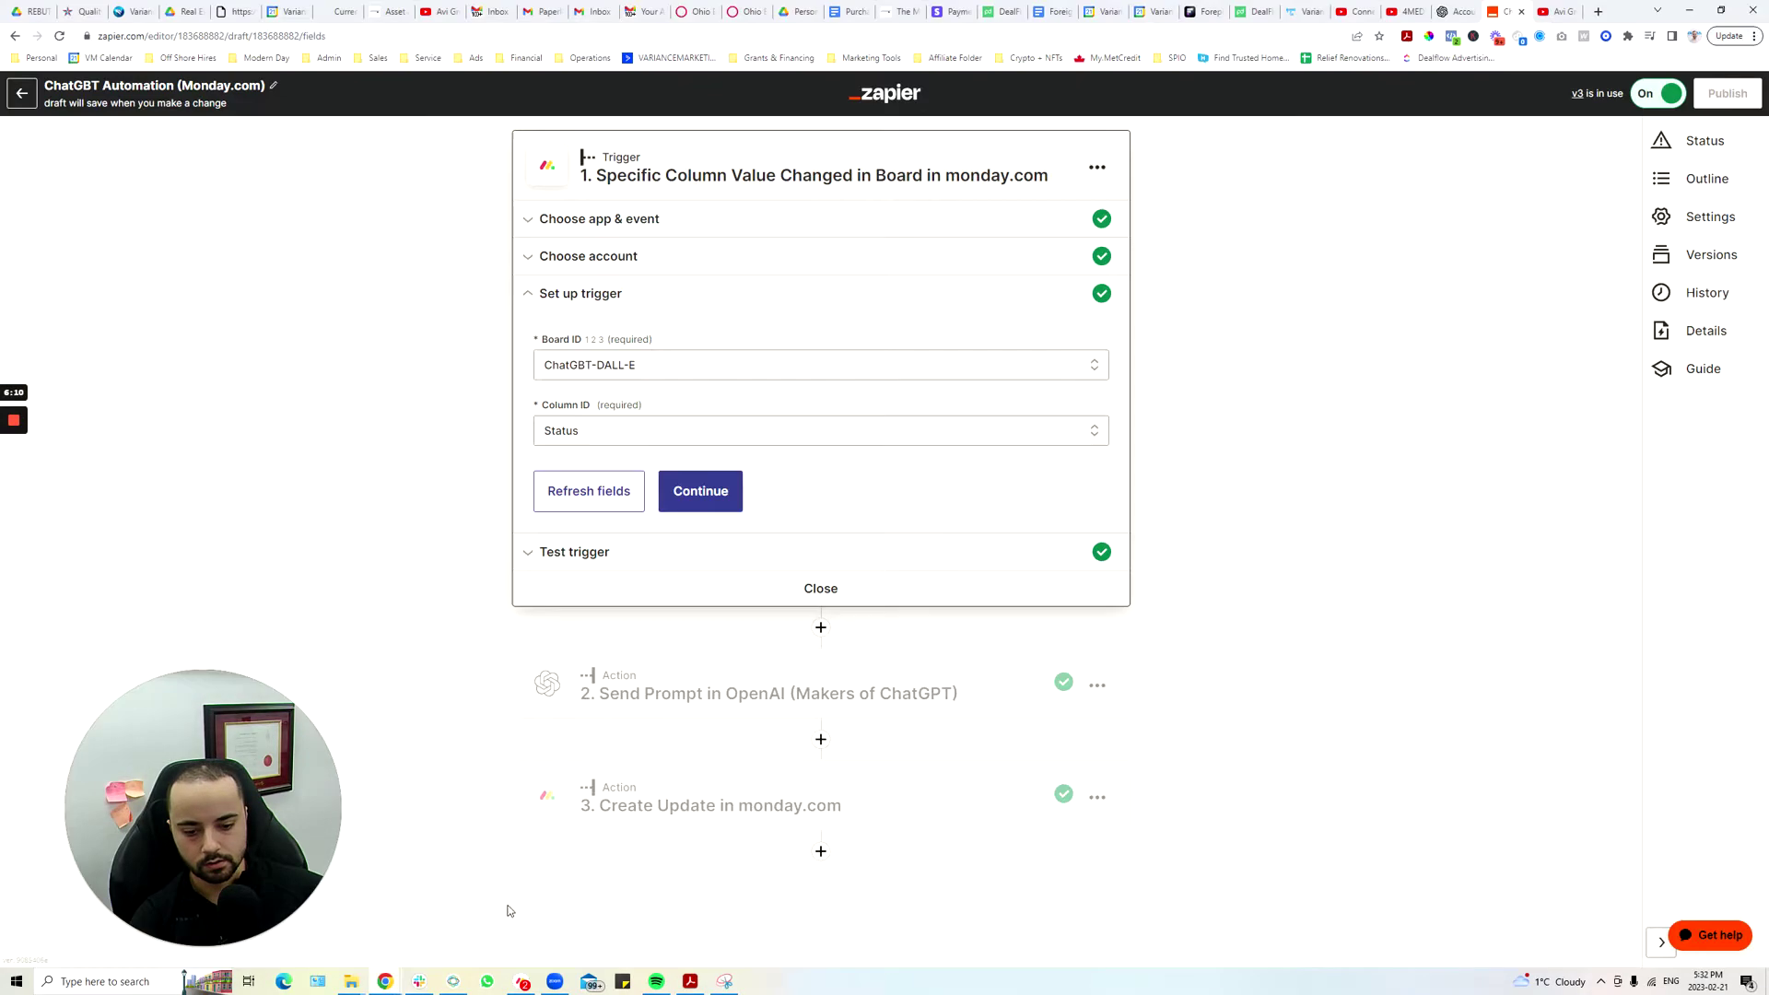
click(521, 981)
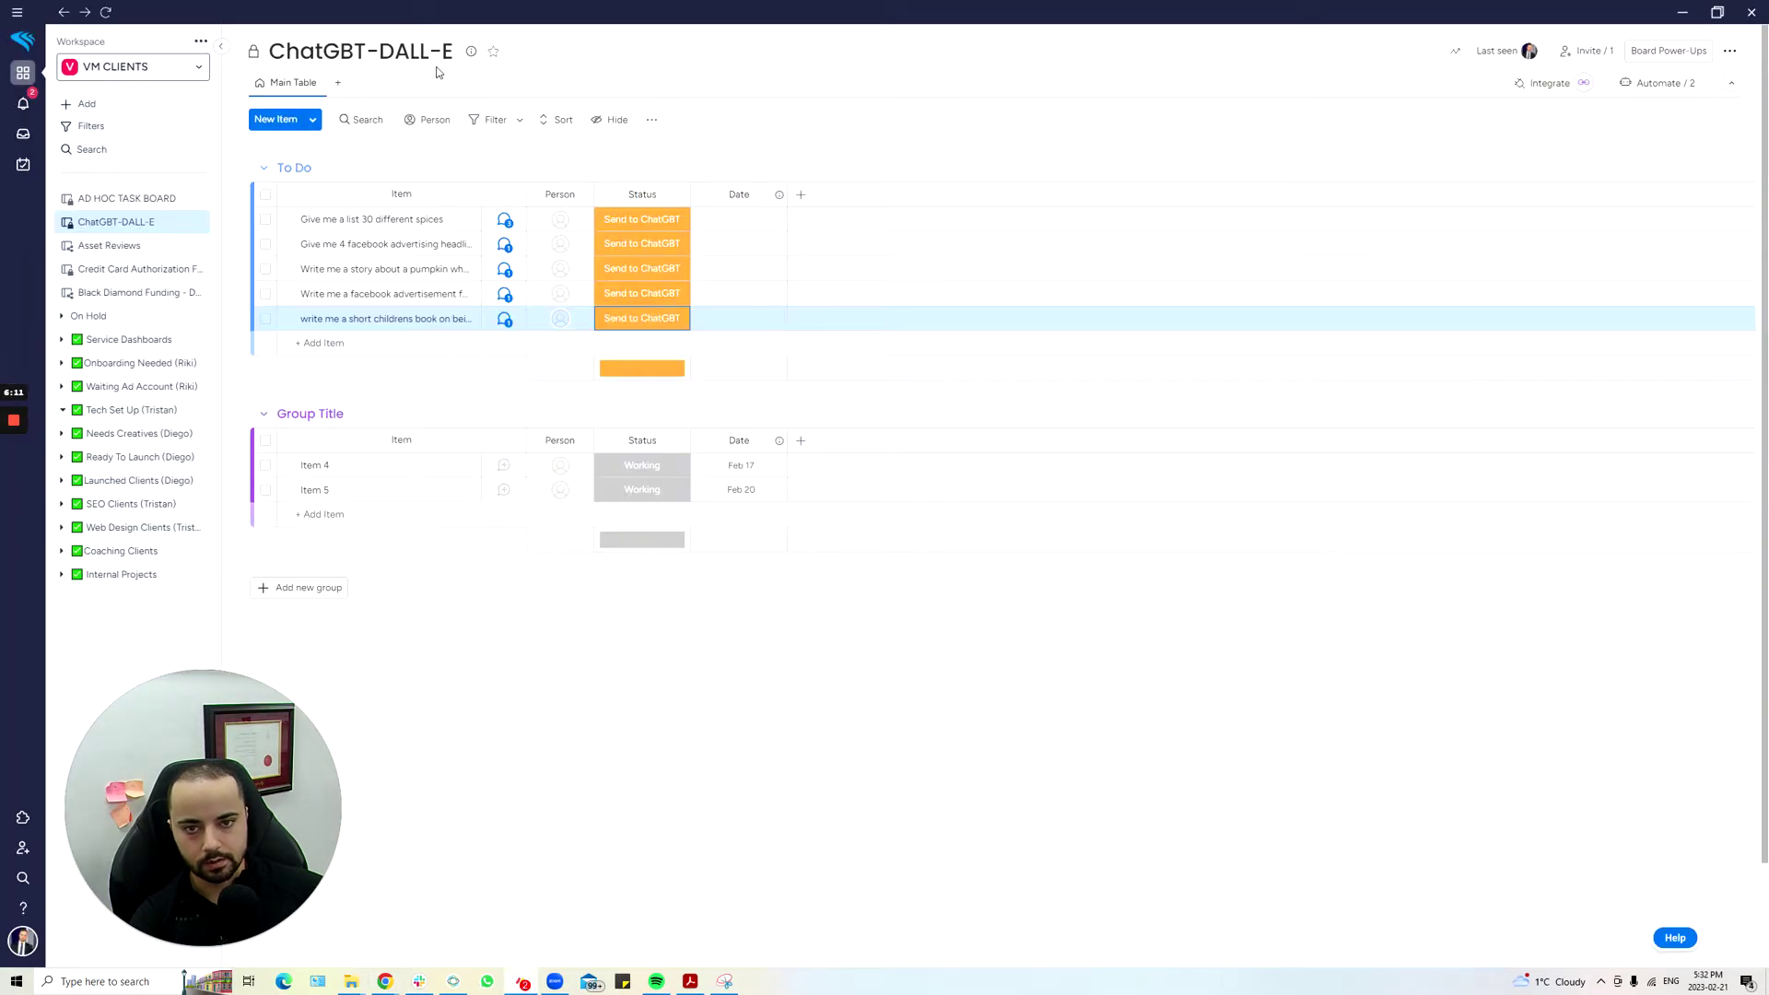
key(alt+Tab)
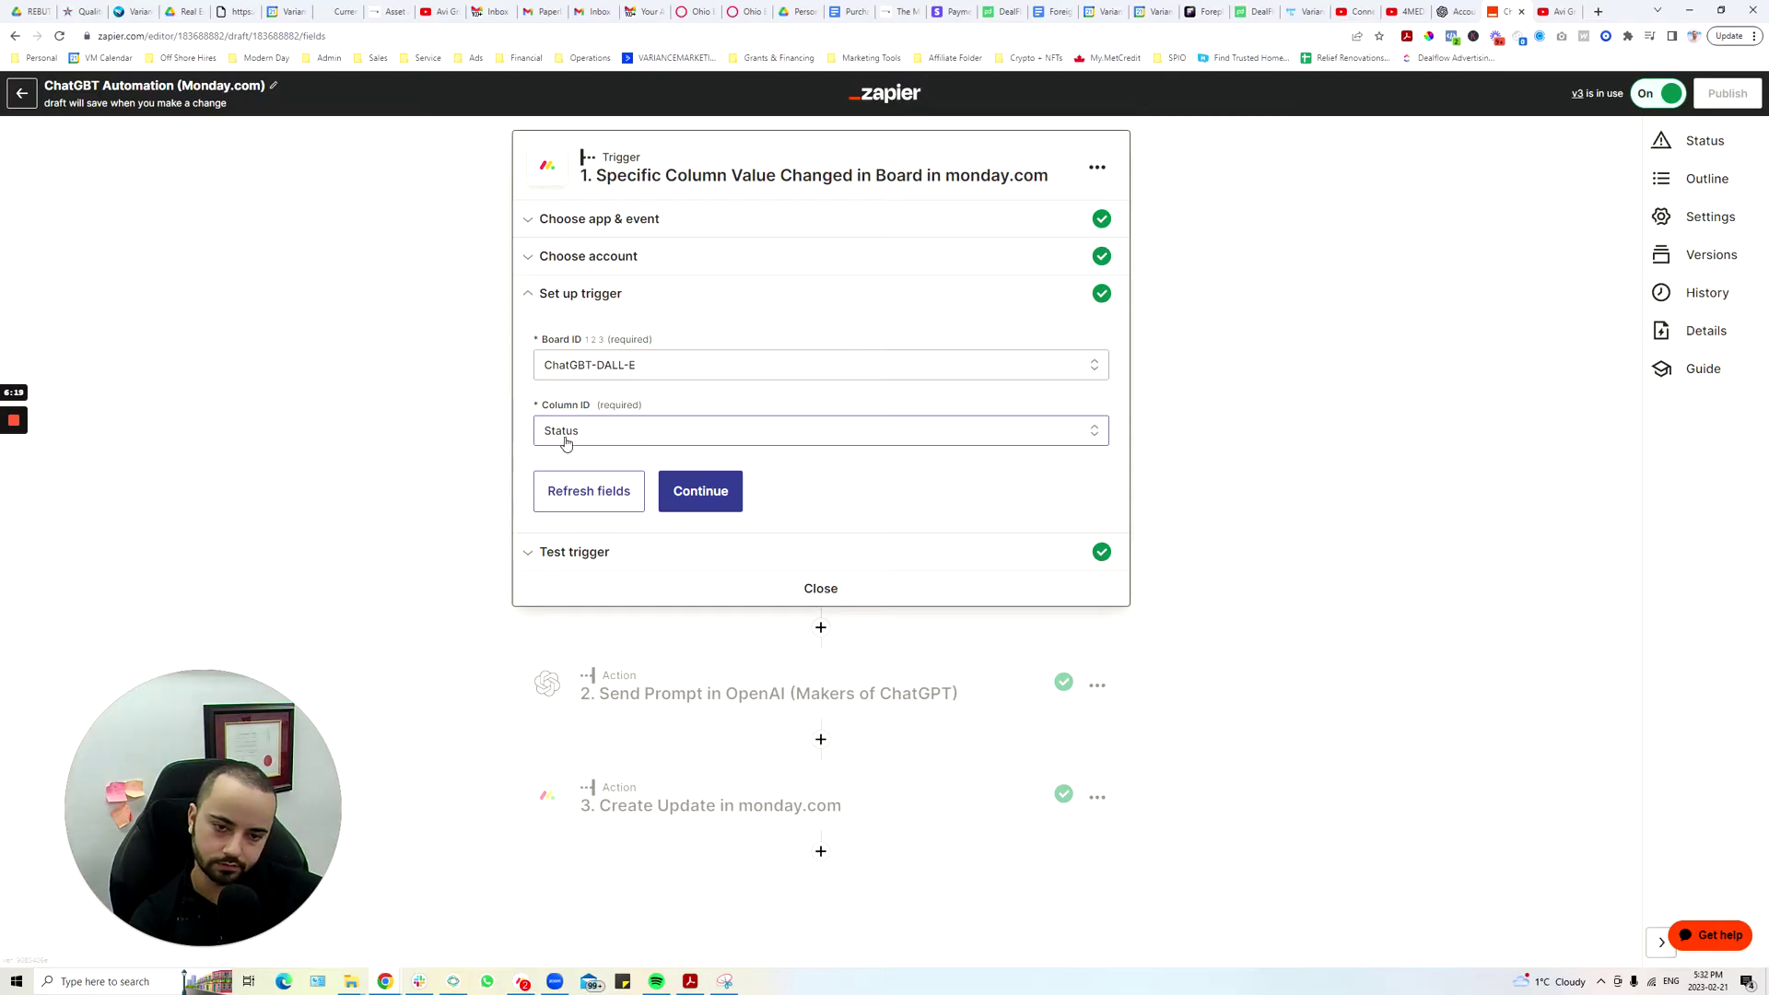
click(526, 981)
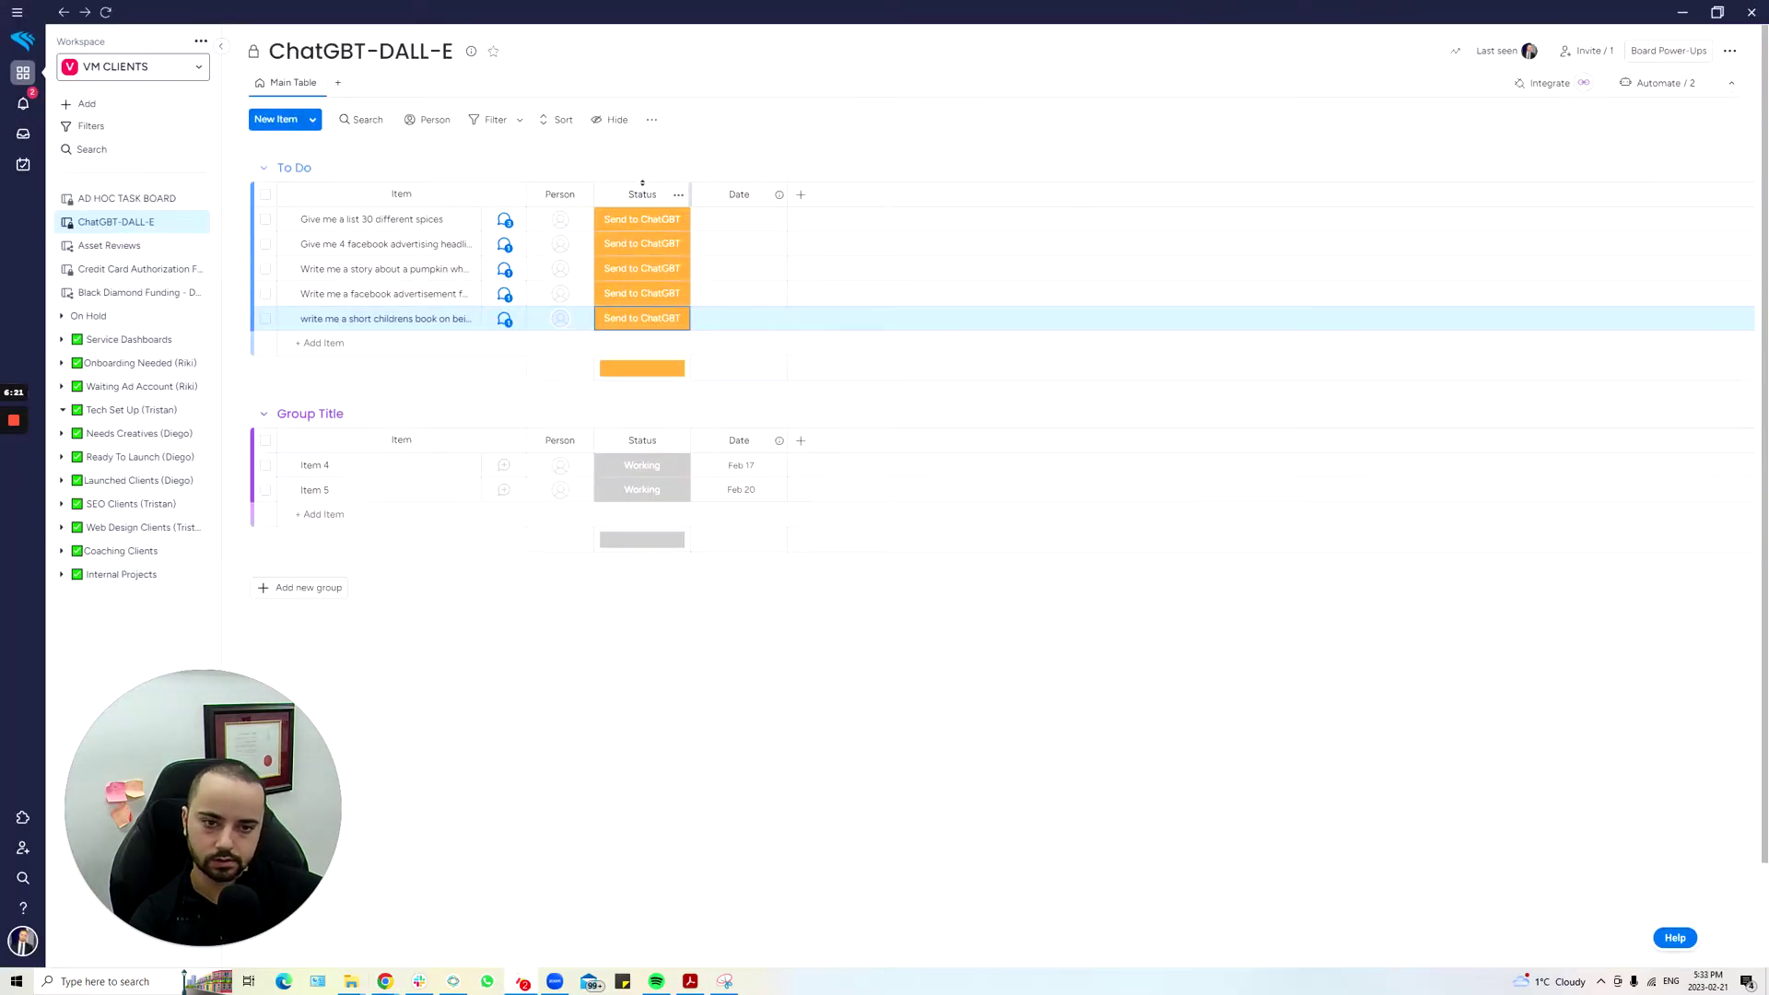
key(alt+Tab)
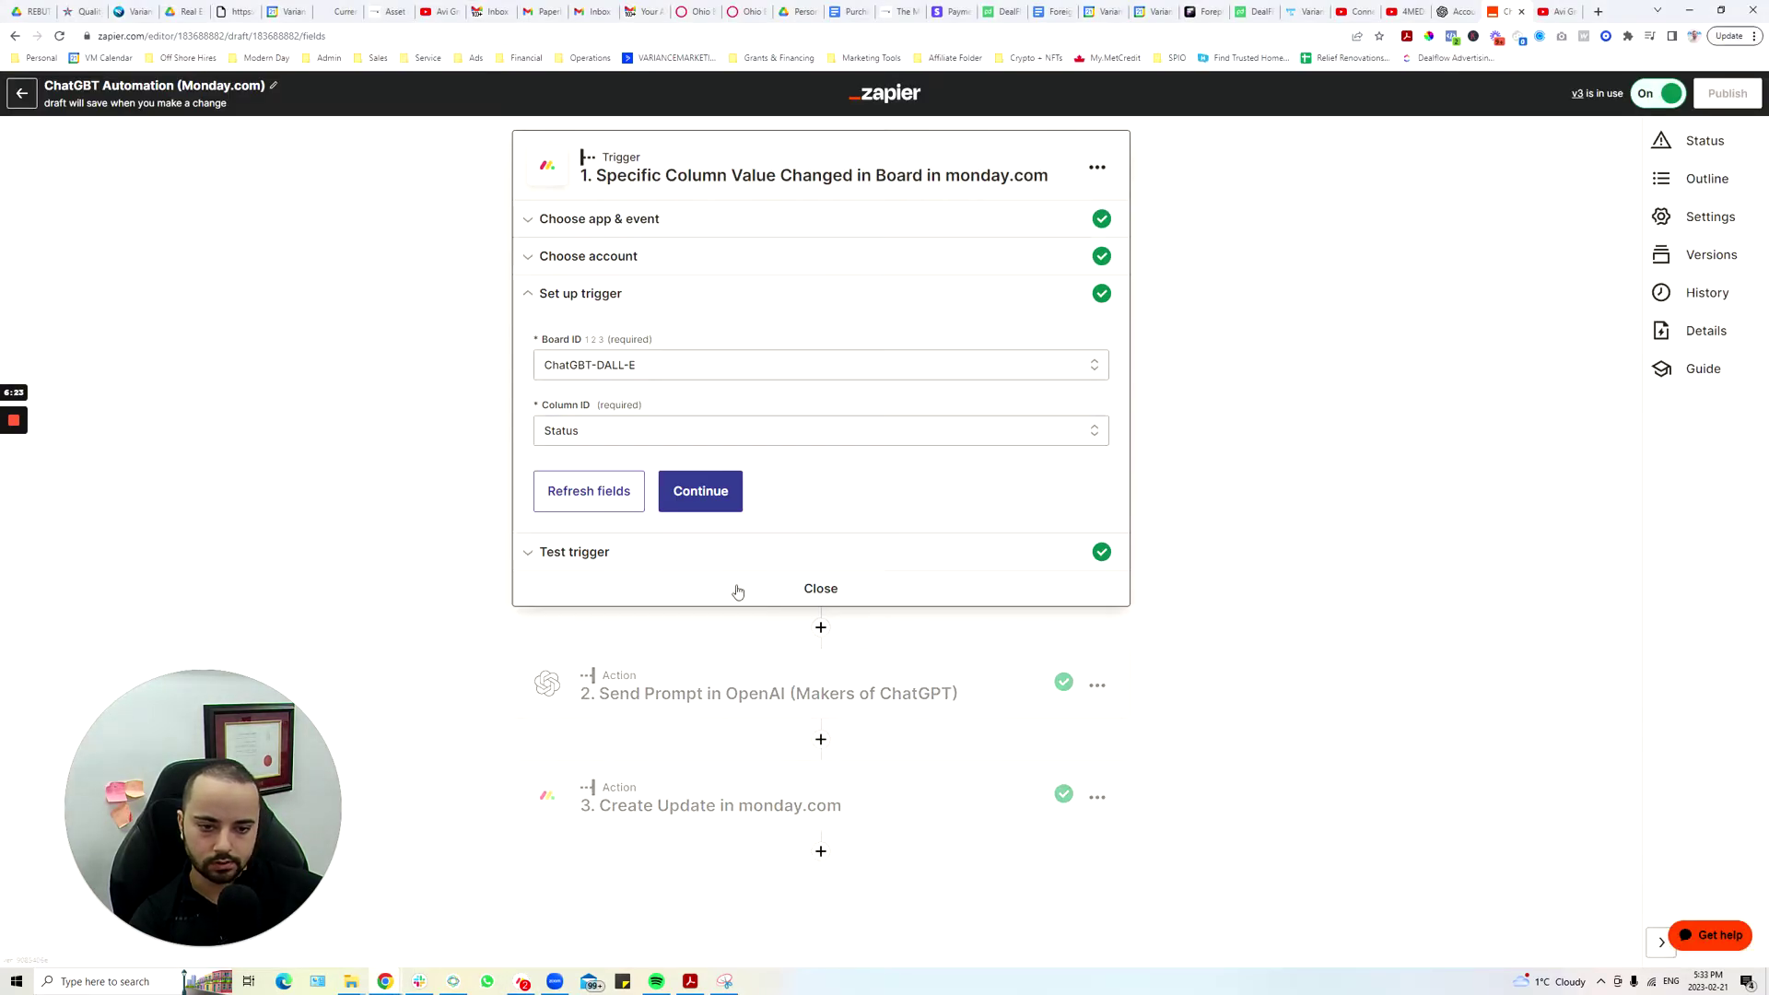
- Test the trigger and review the column-change event found for the spices item
click(703, 489)
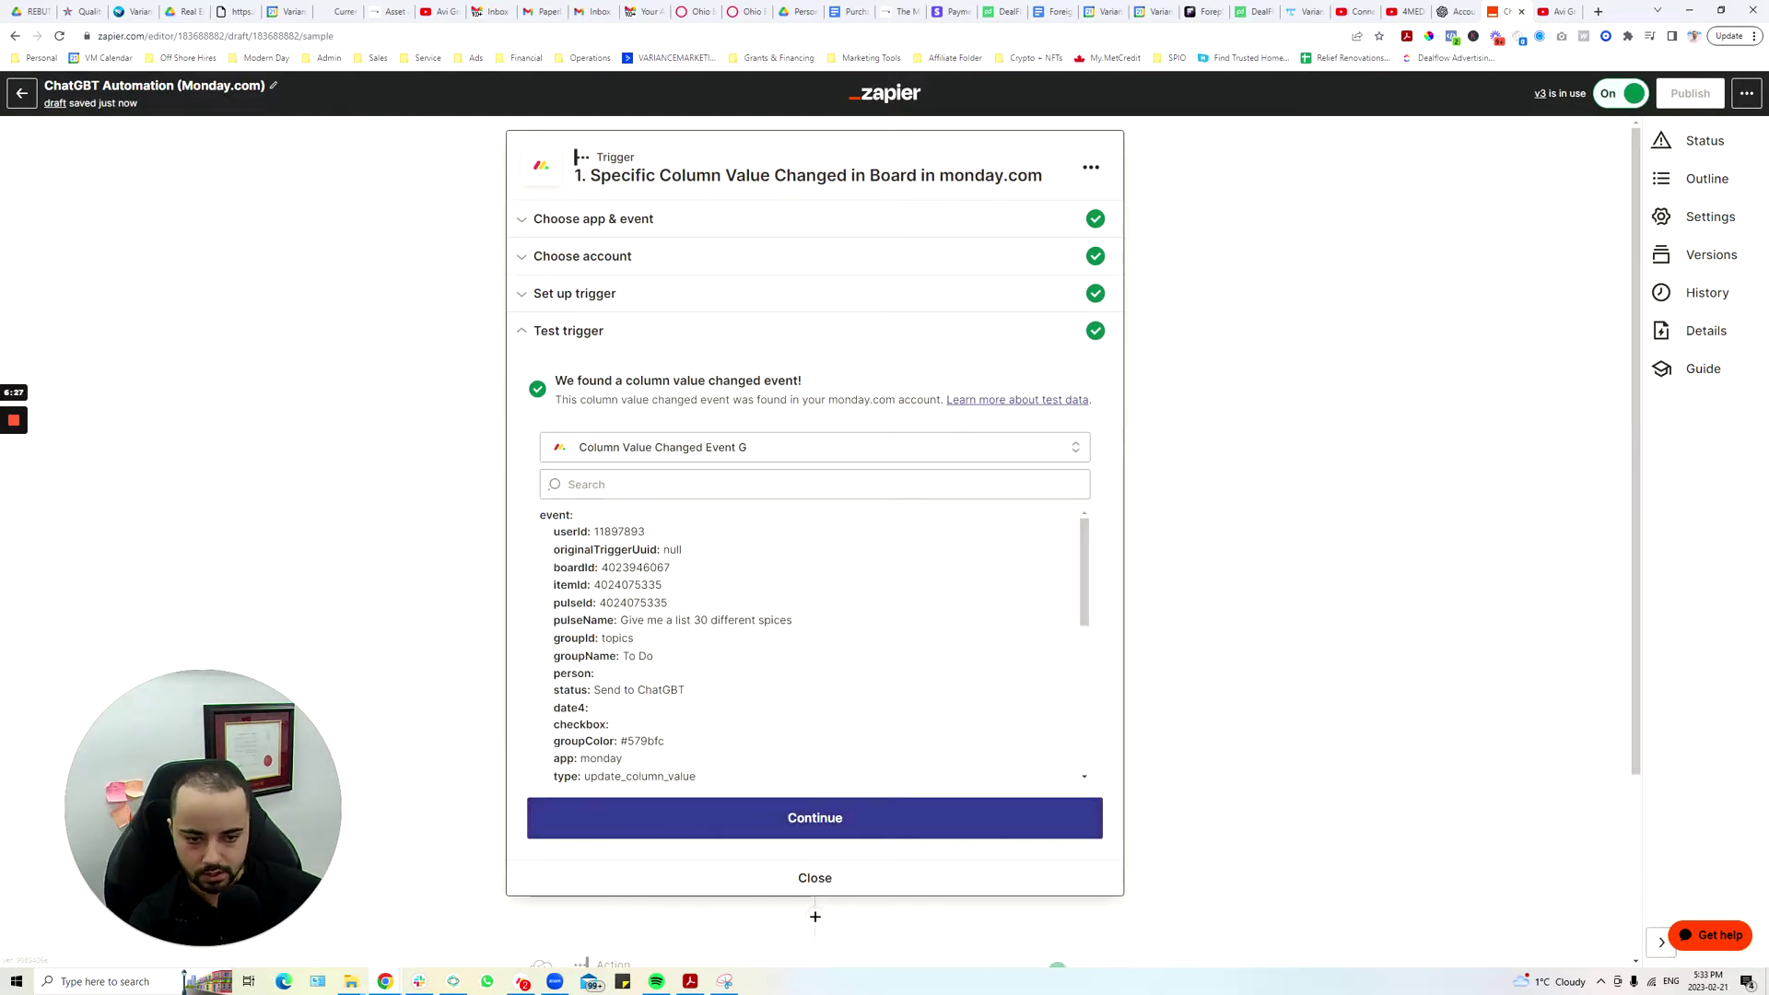
key(alt+Tab)
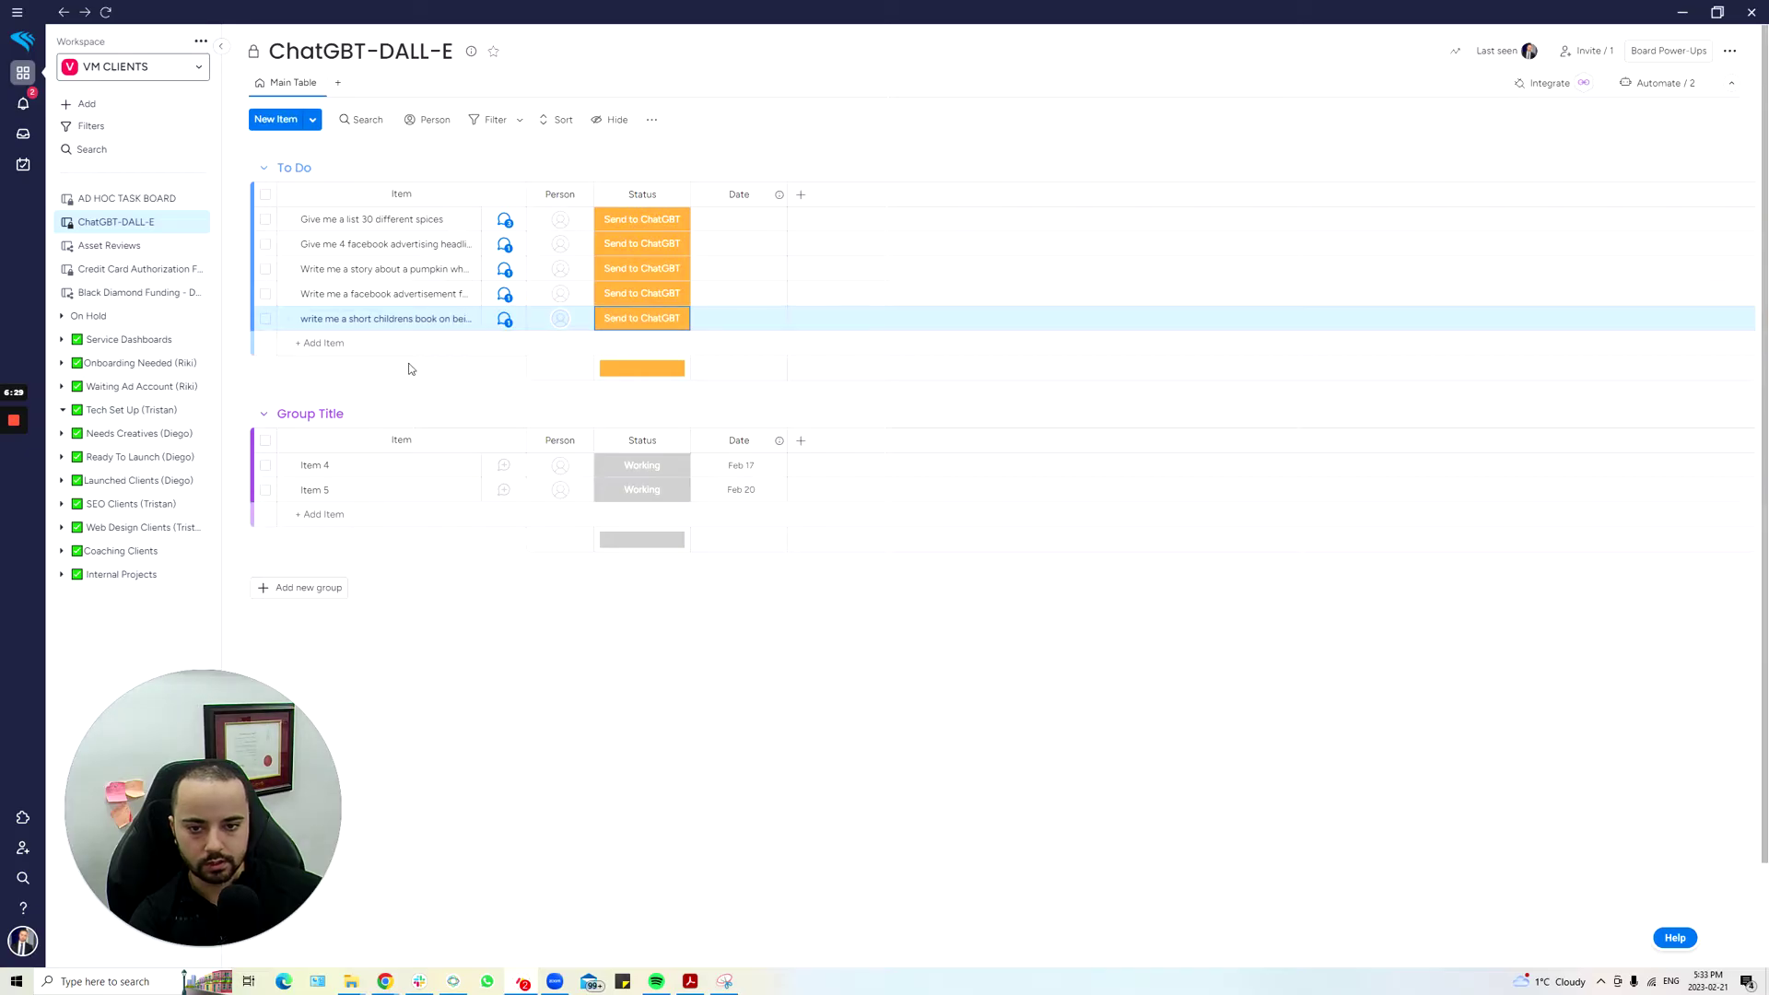
key(alt+Tab)
scroll(798, 434, down, 10)
scroll(787, 380, up, 5)
scroll(787, 379, down, 5)
- Accept the trigger test, confirm OpenAI's app, event and account, and review the Event Pulse Name prompt
click(765, 579)
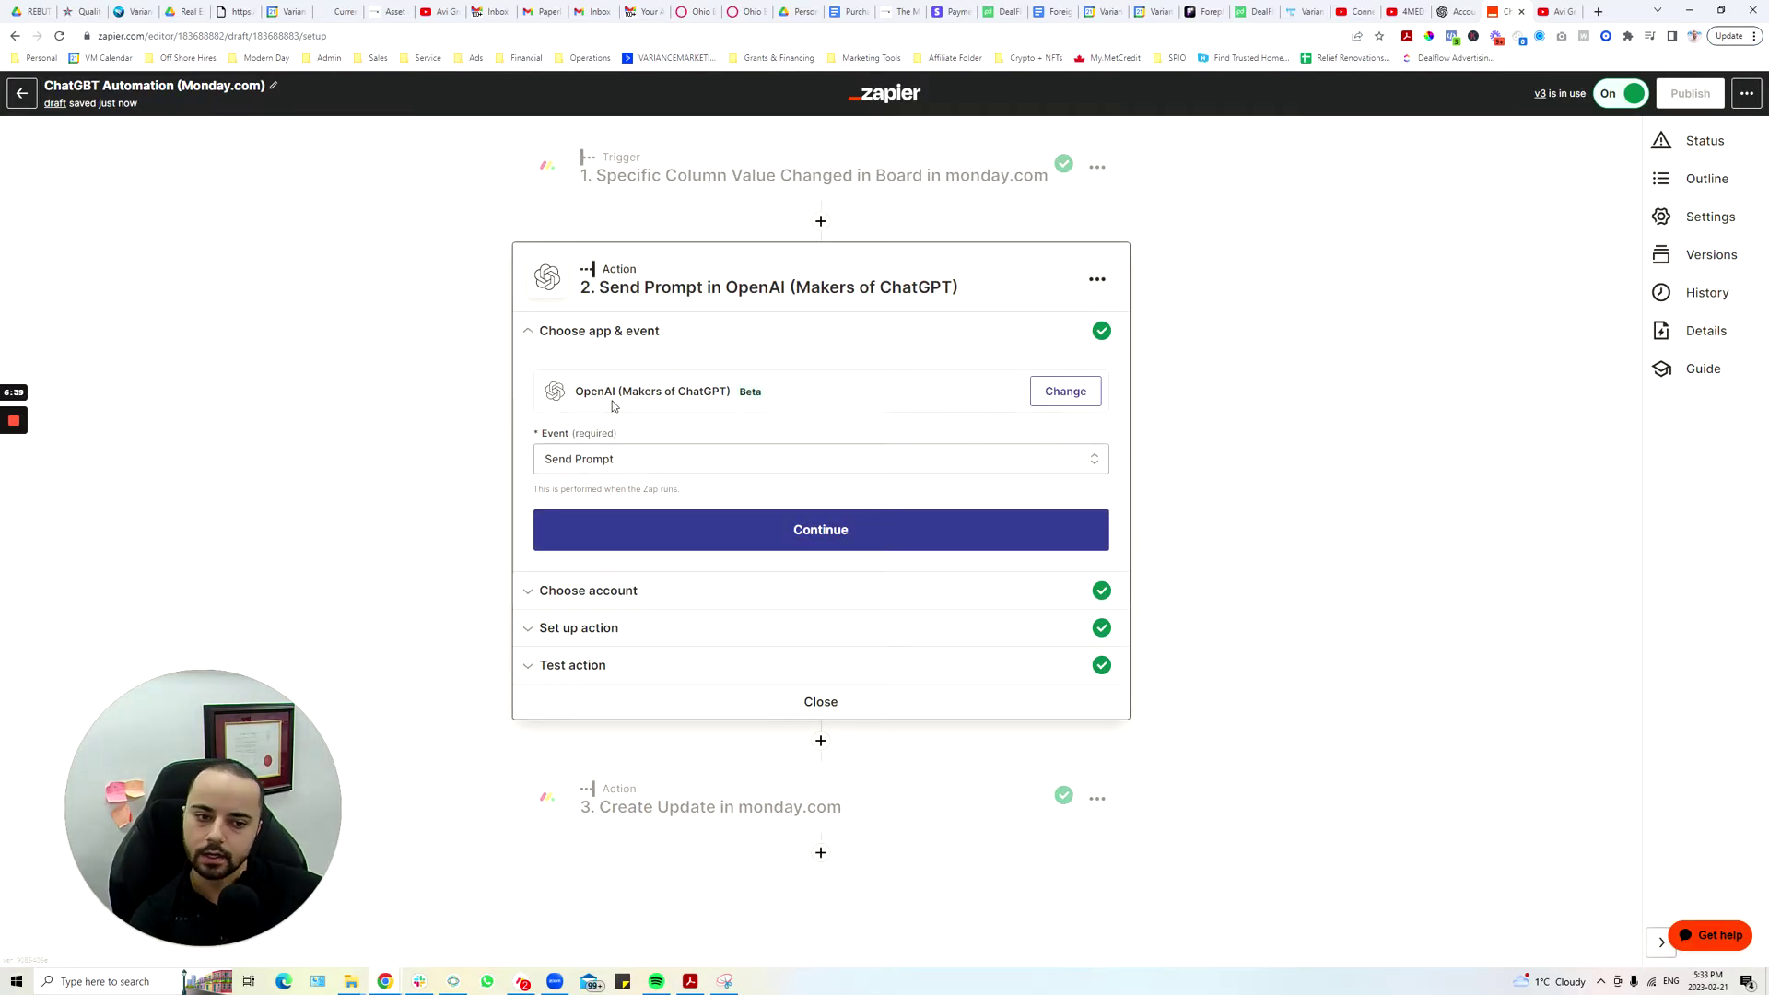
click(679, 529)
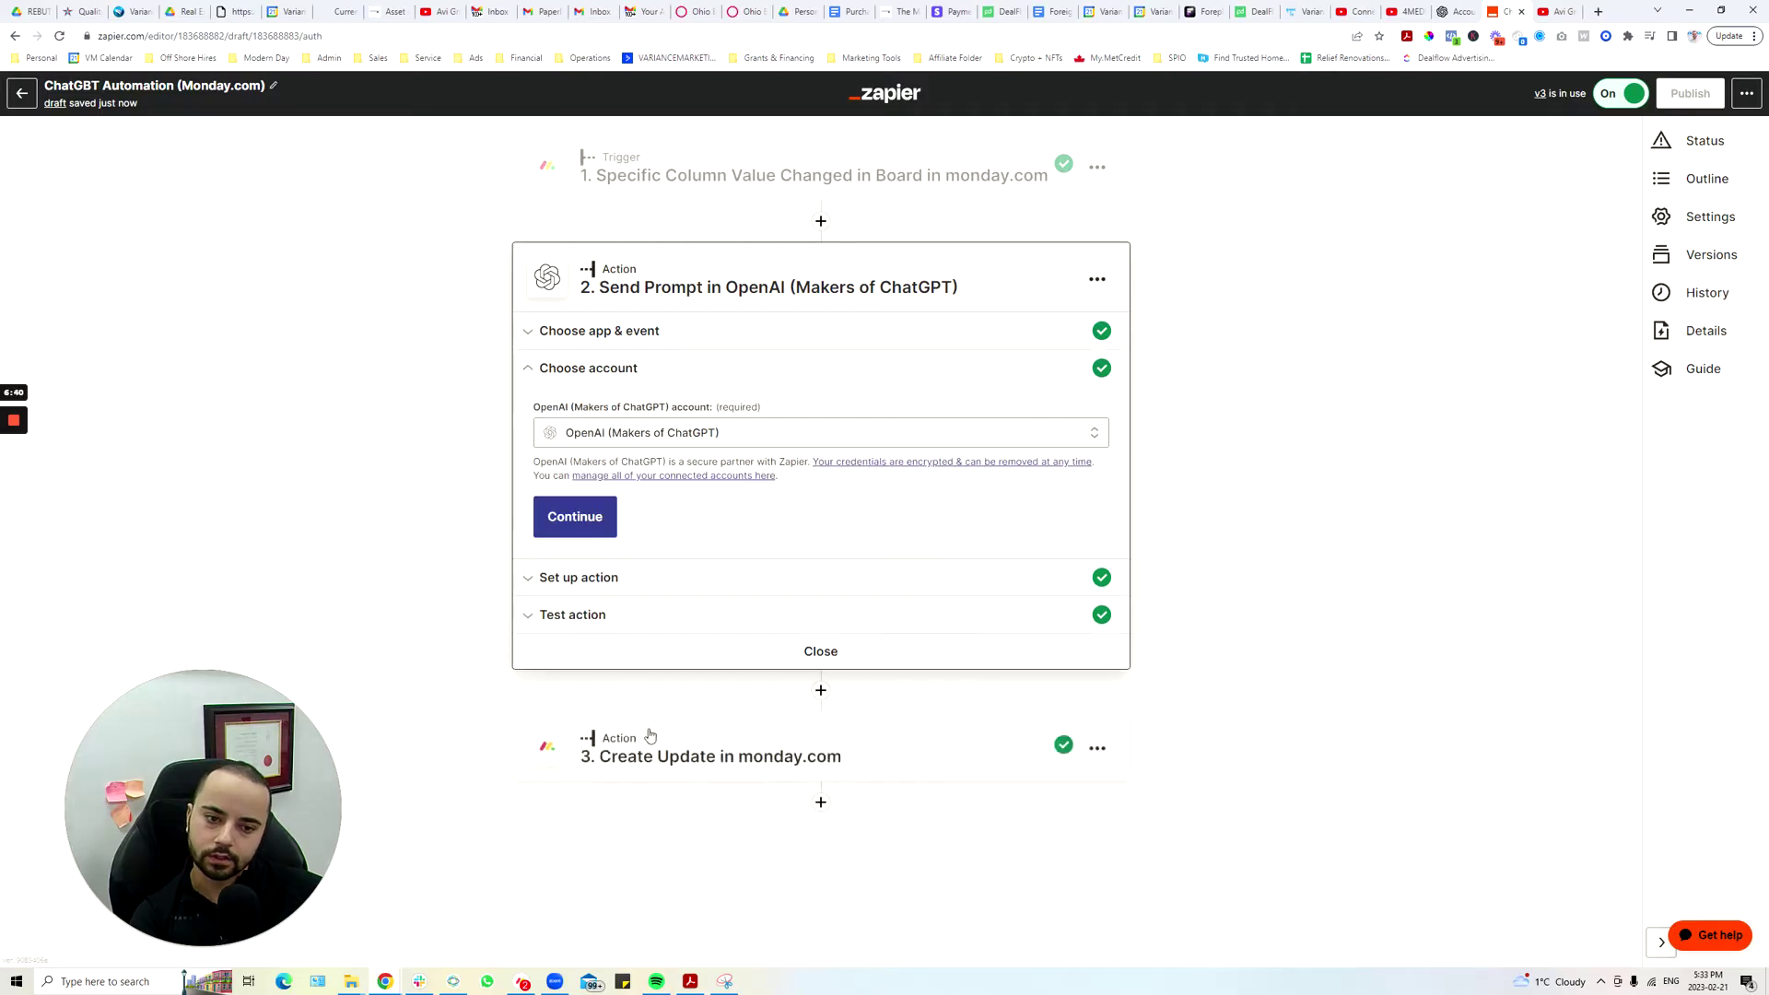
click(600, 517)
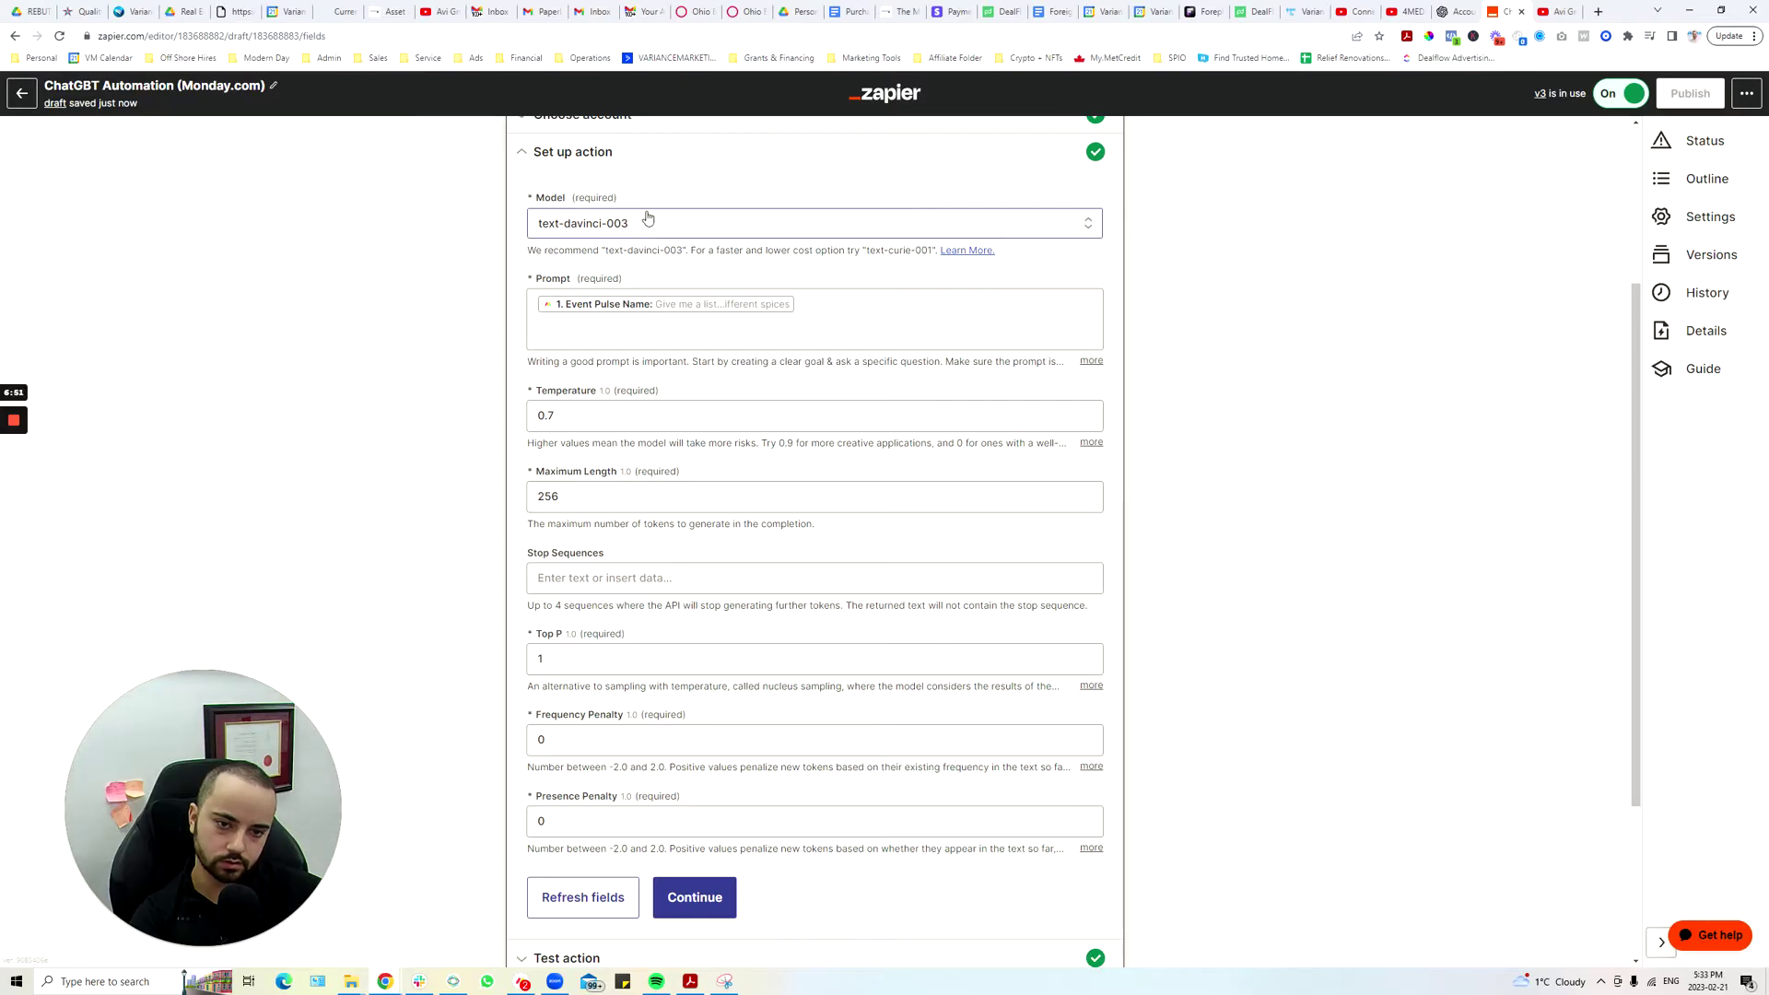
click(539, 332)
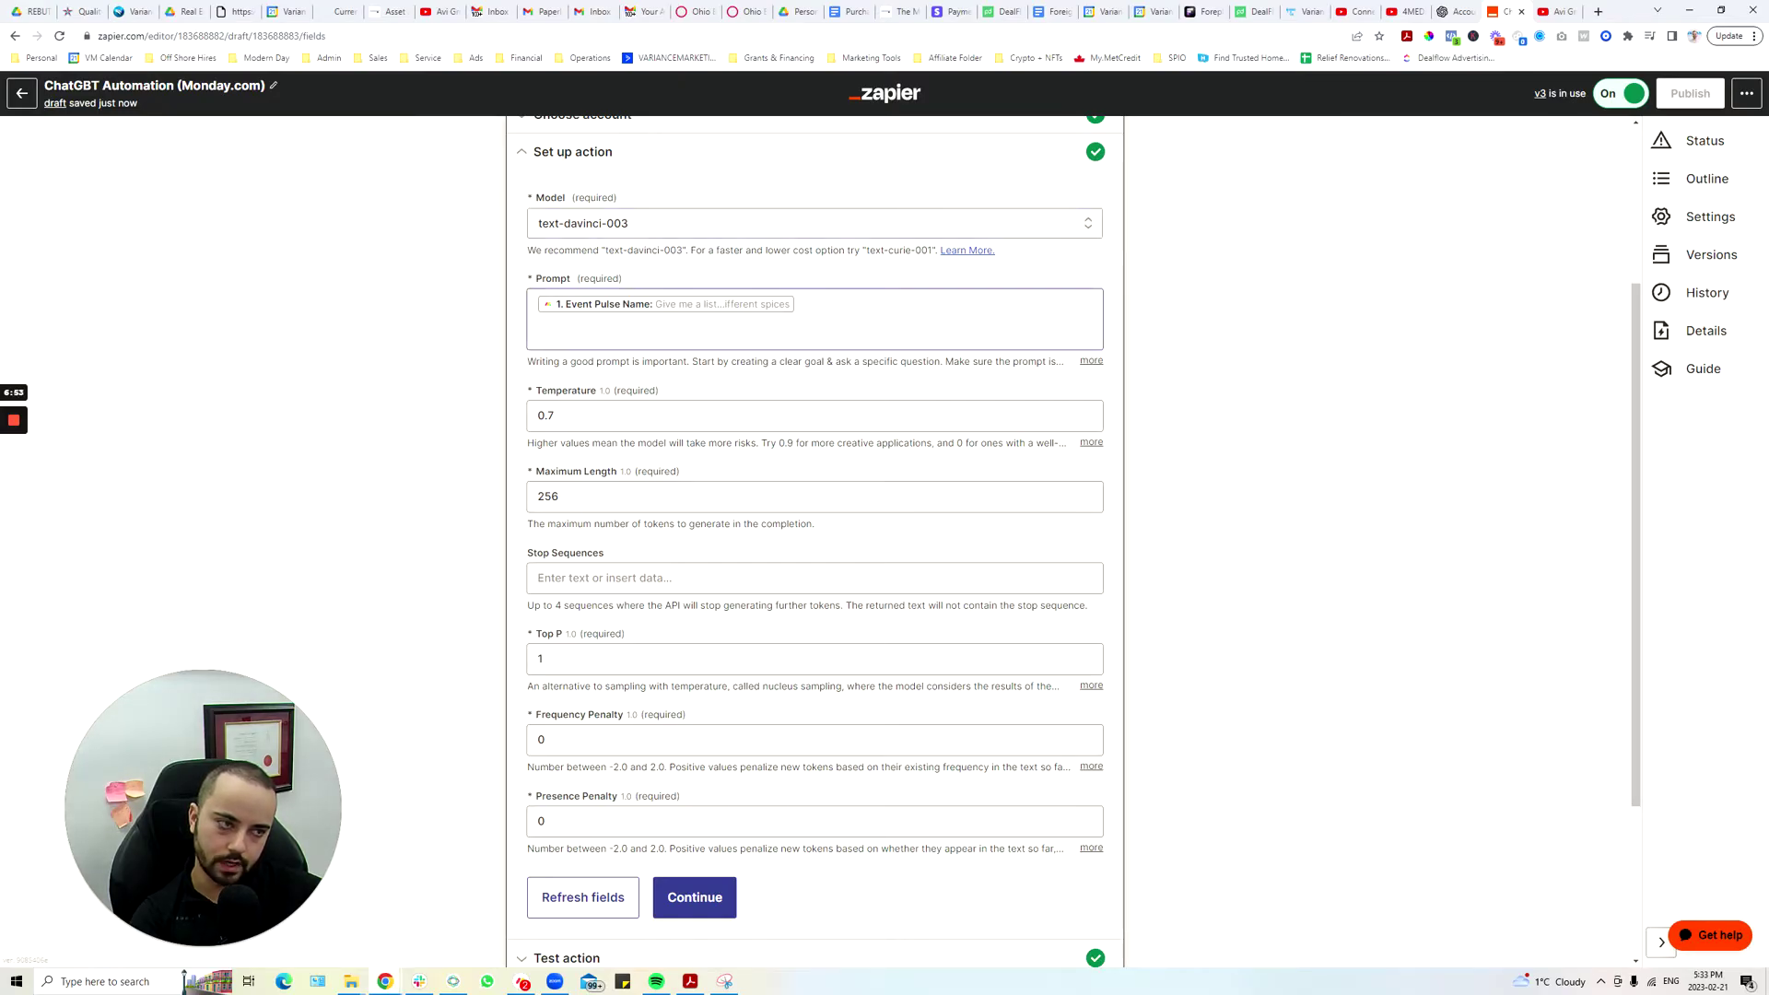
click(571, 316)
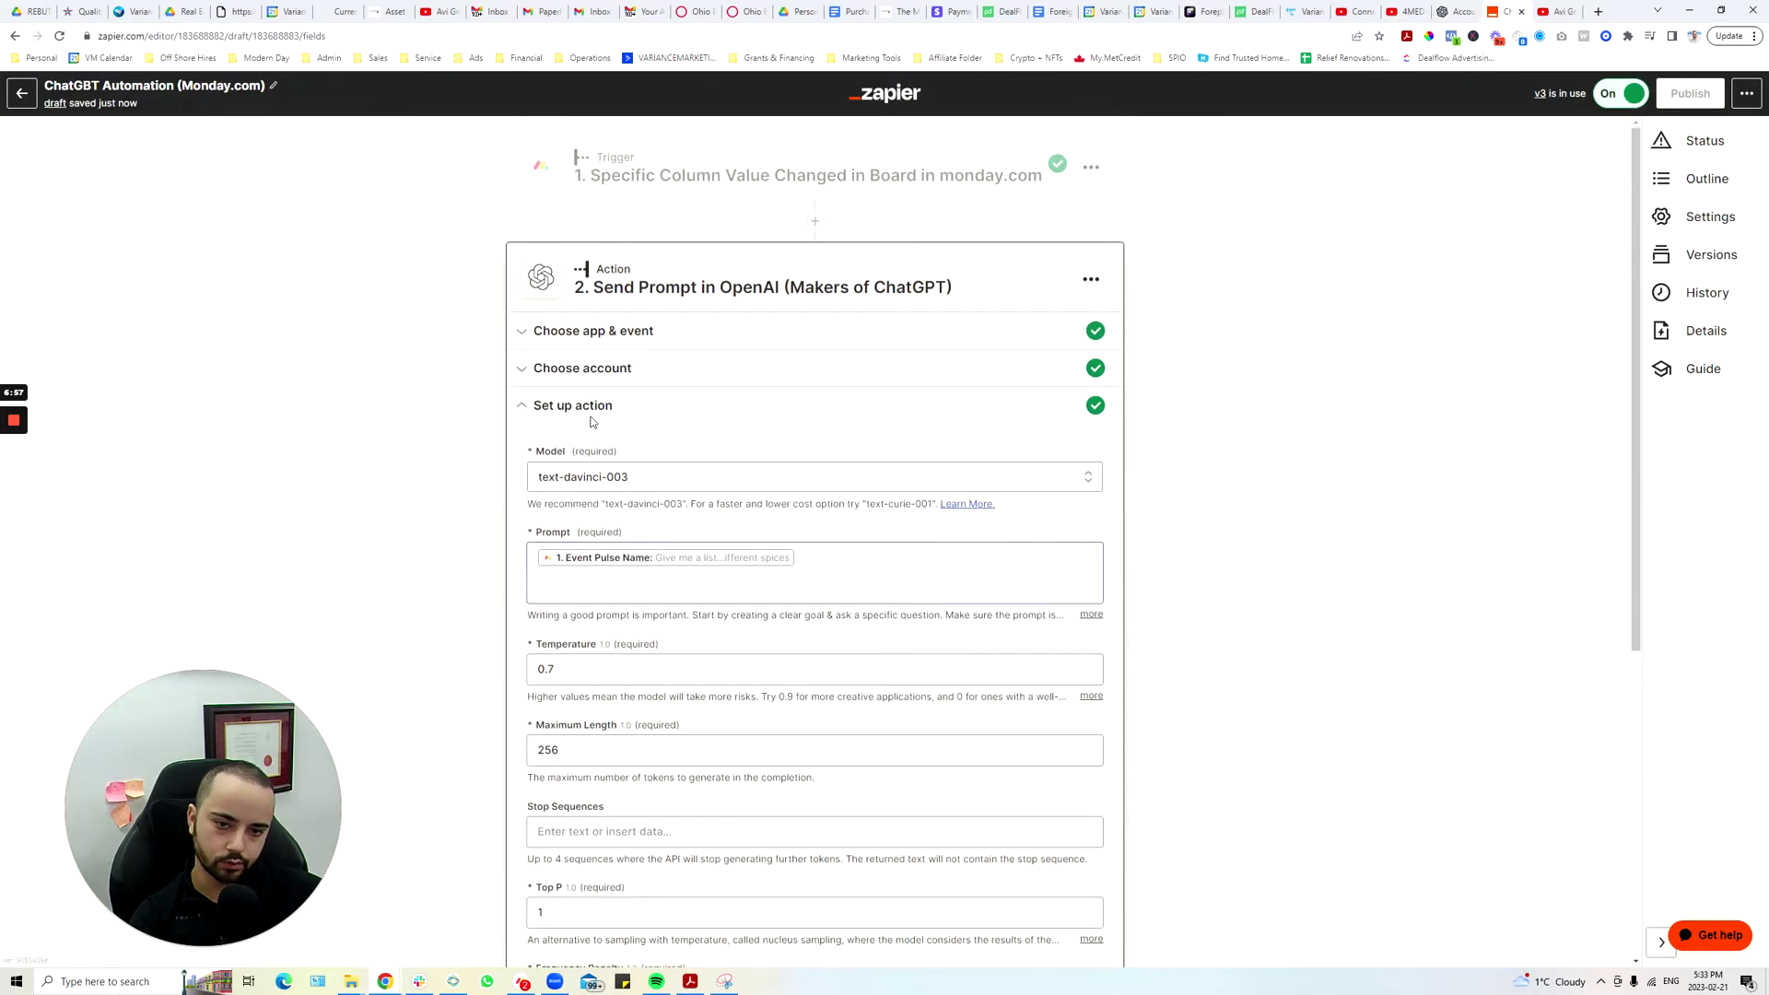
click(717, 590)
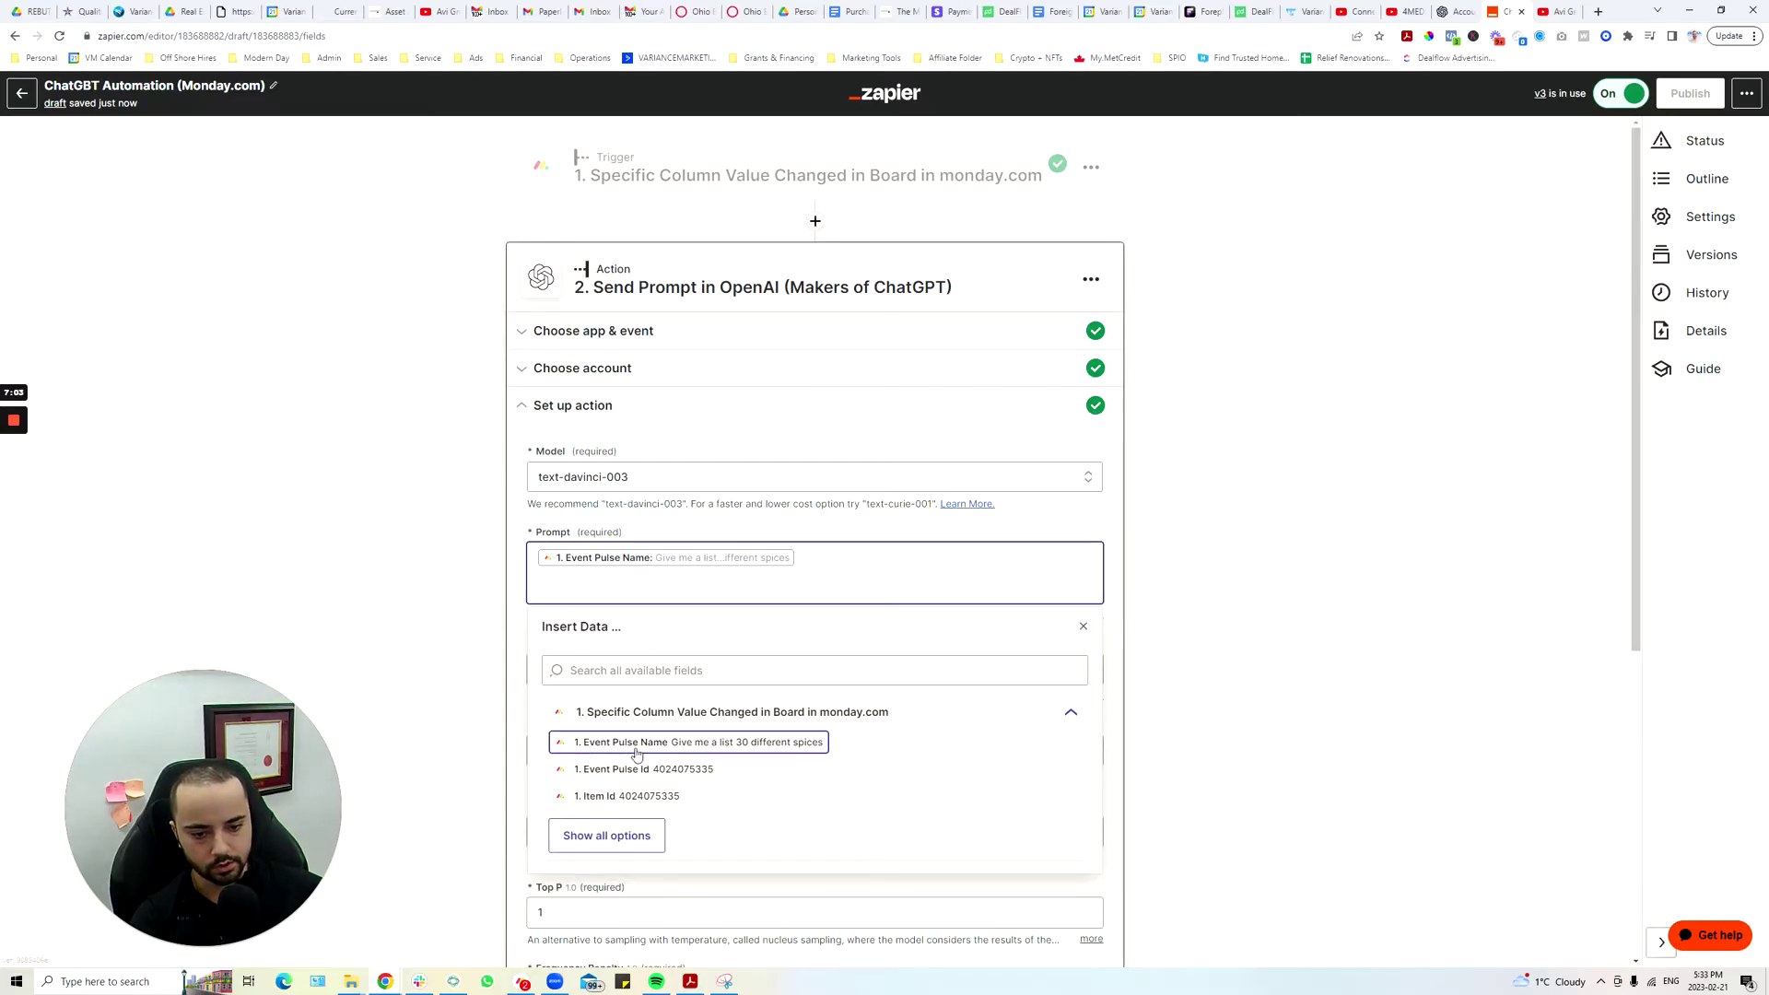
- Recheck the monday.com trigger's board and column settings, then return to the prompt's model settings
click(811, 175)
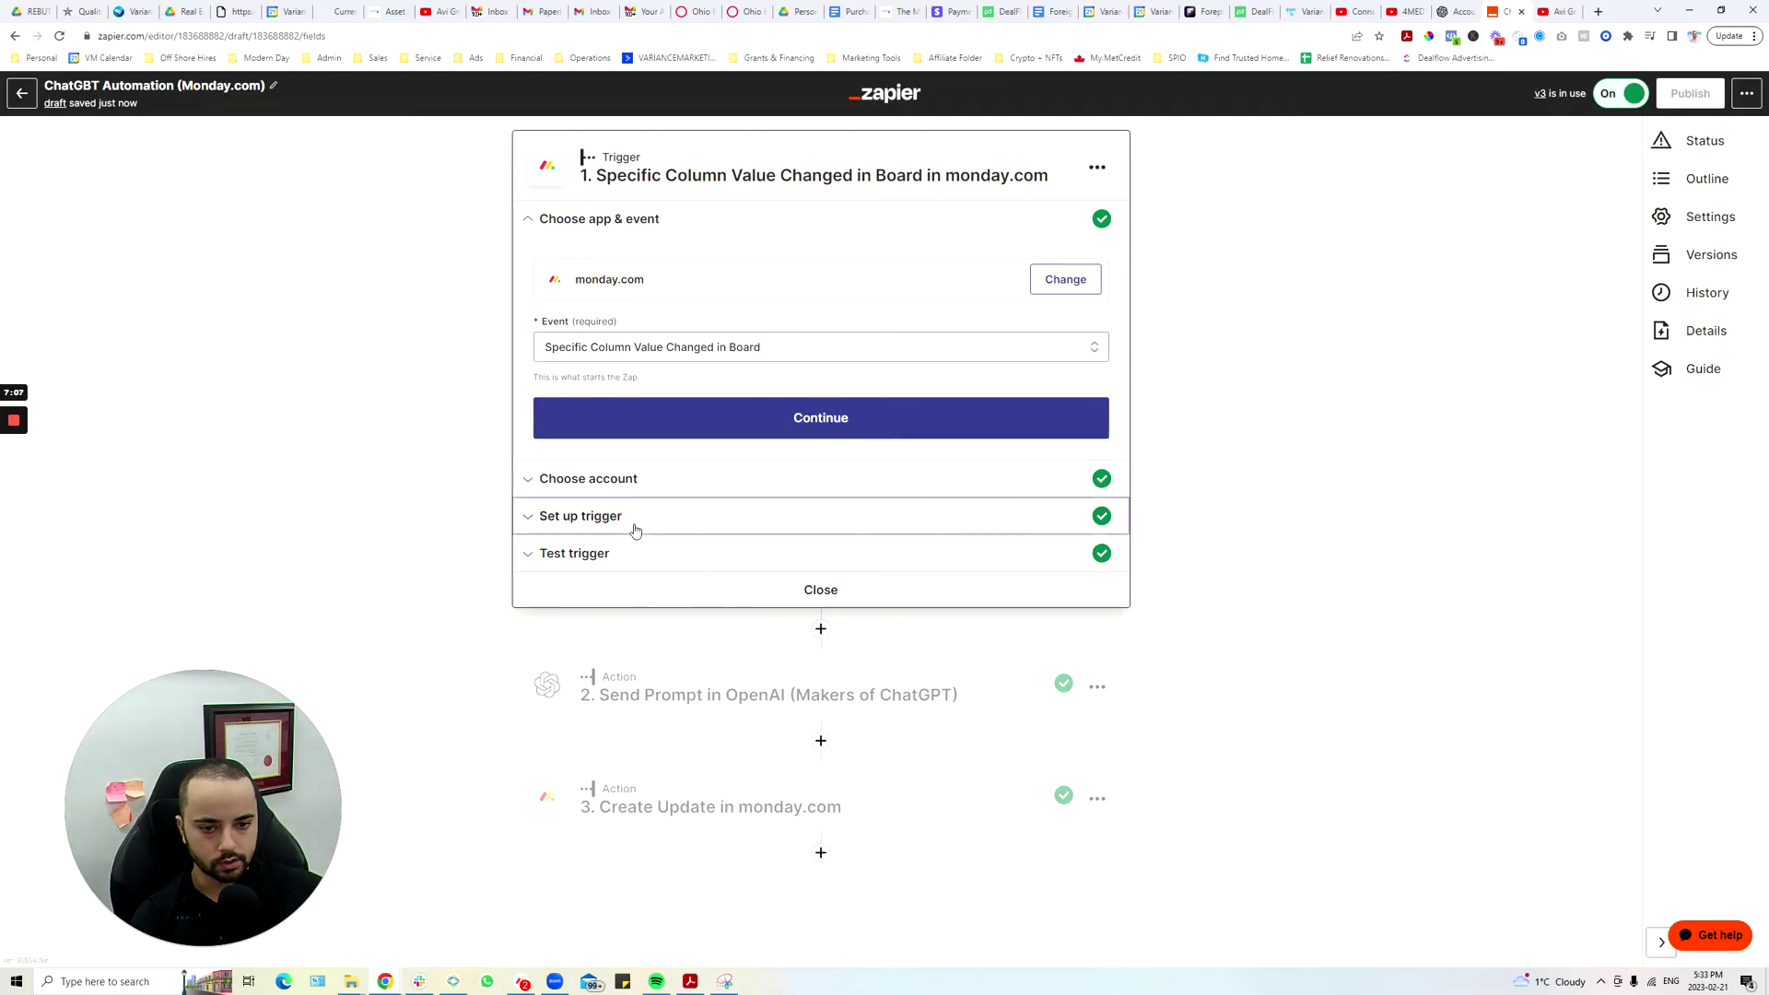
click(629, 519)
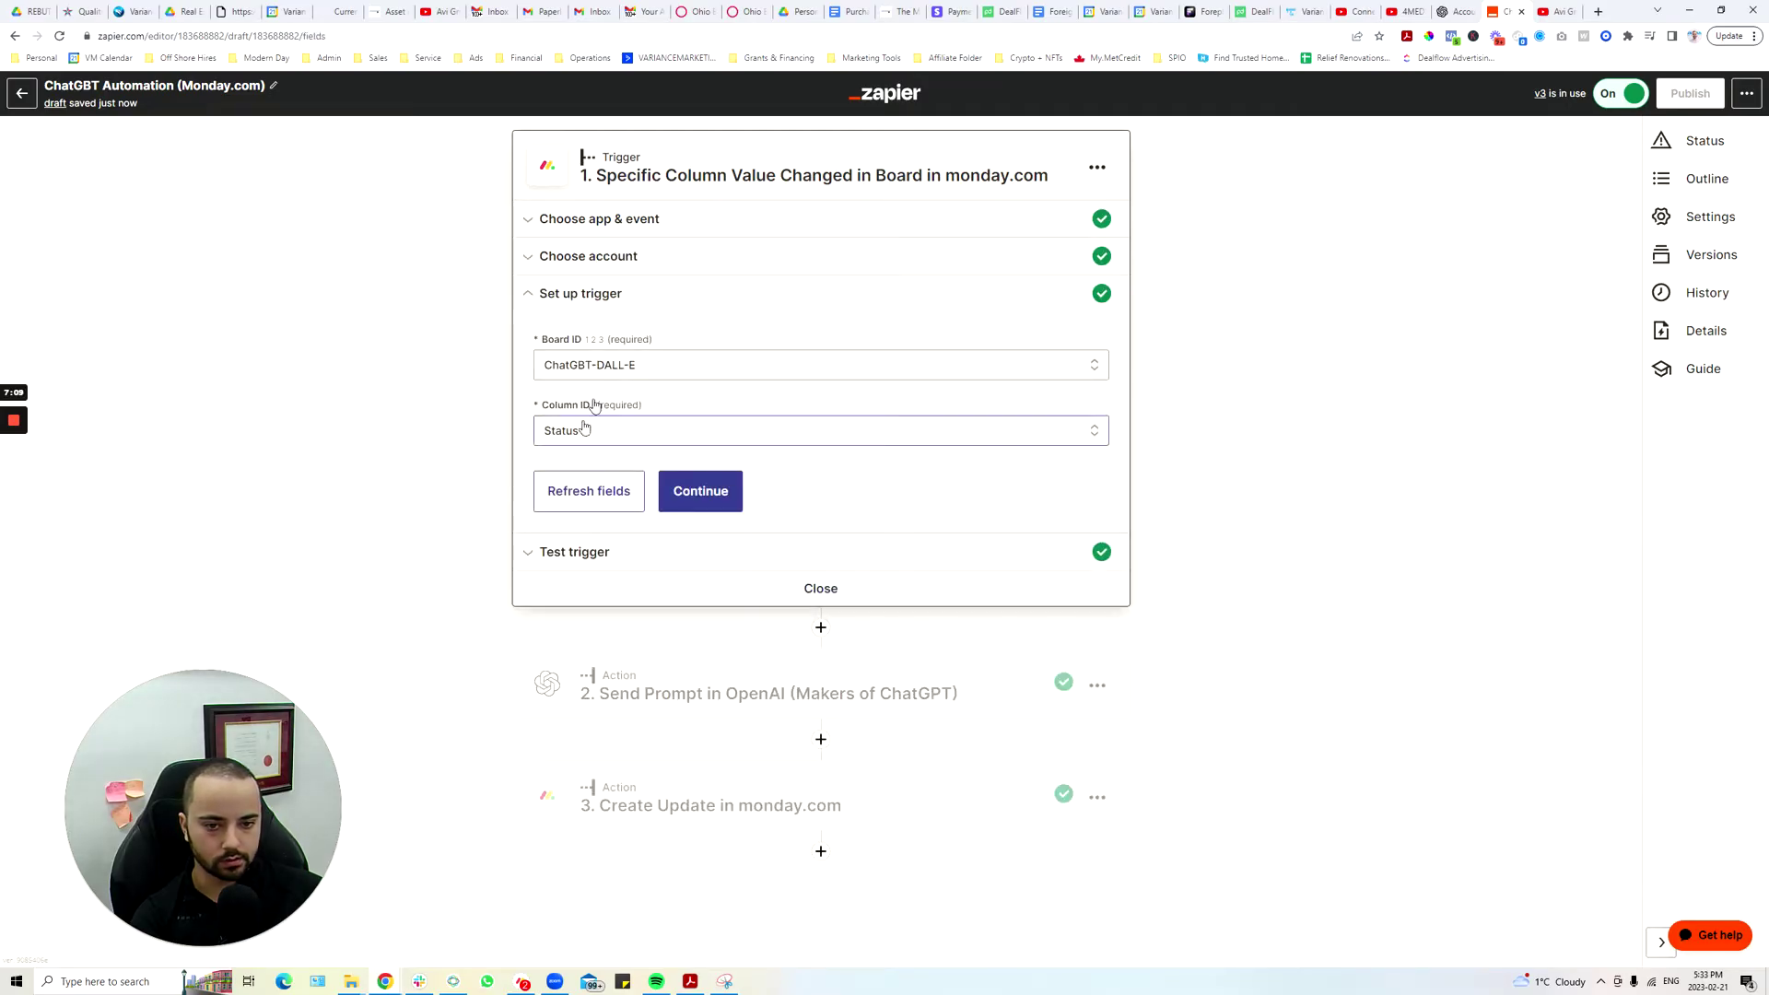
click(698, 492)
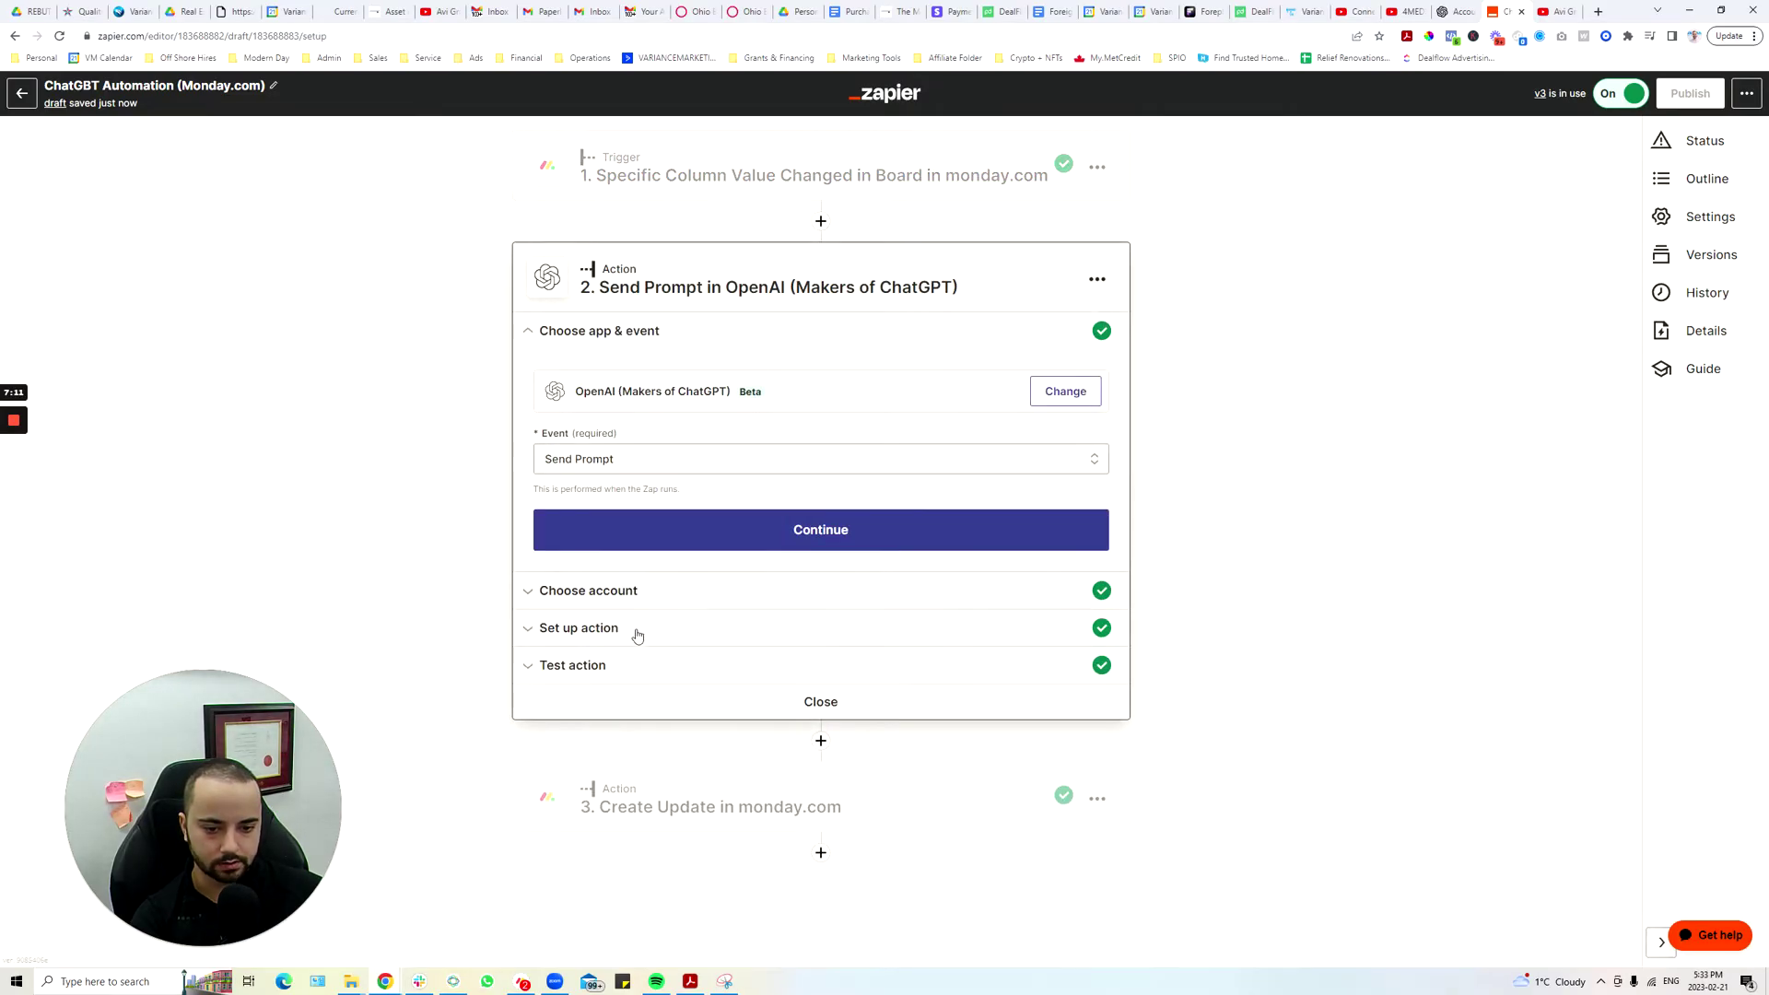
click(637, 636)
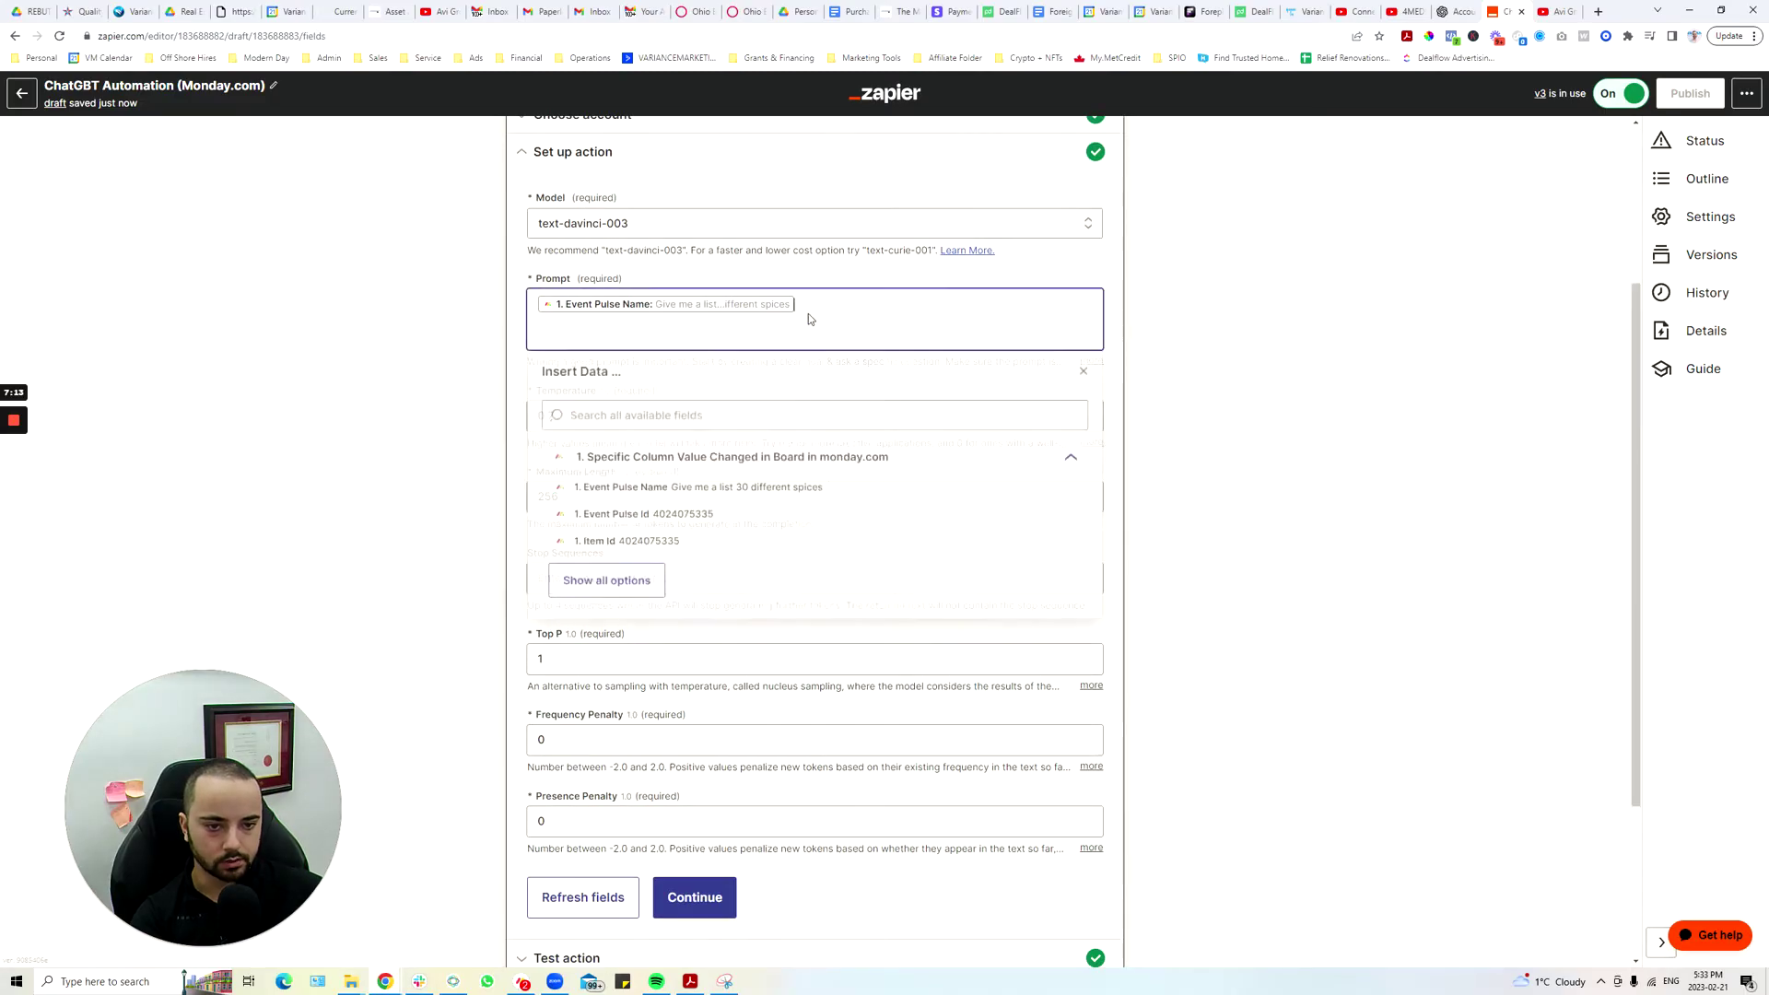
click(711, 382)
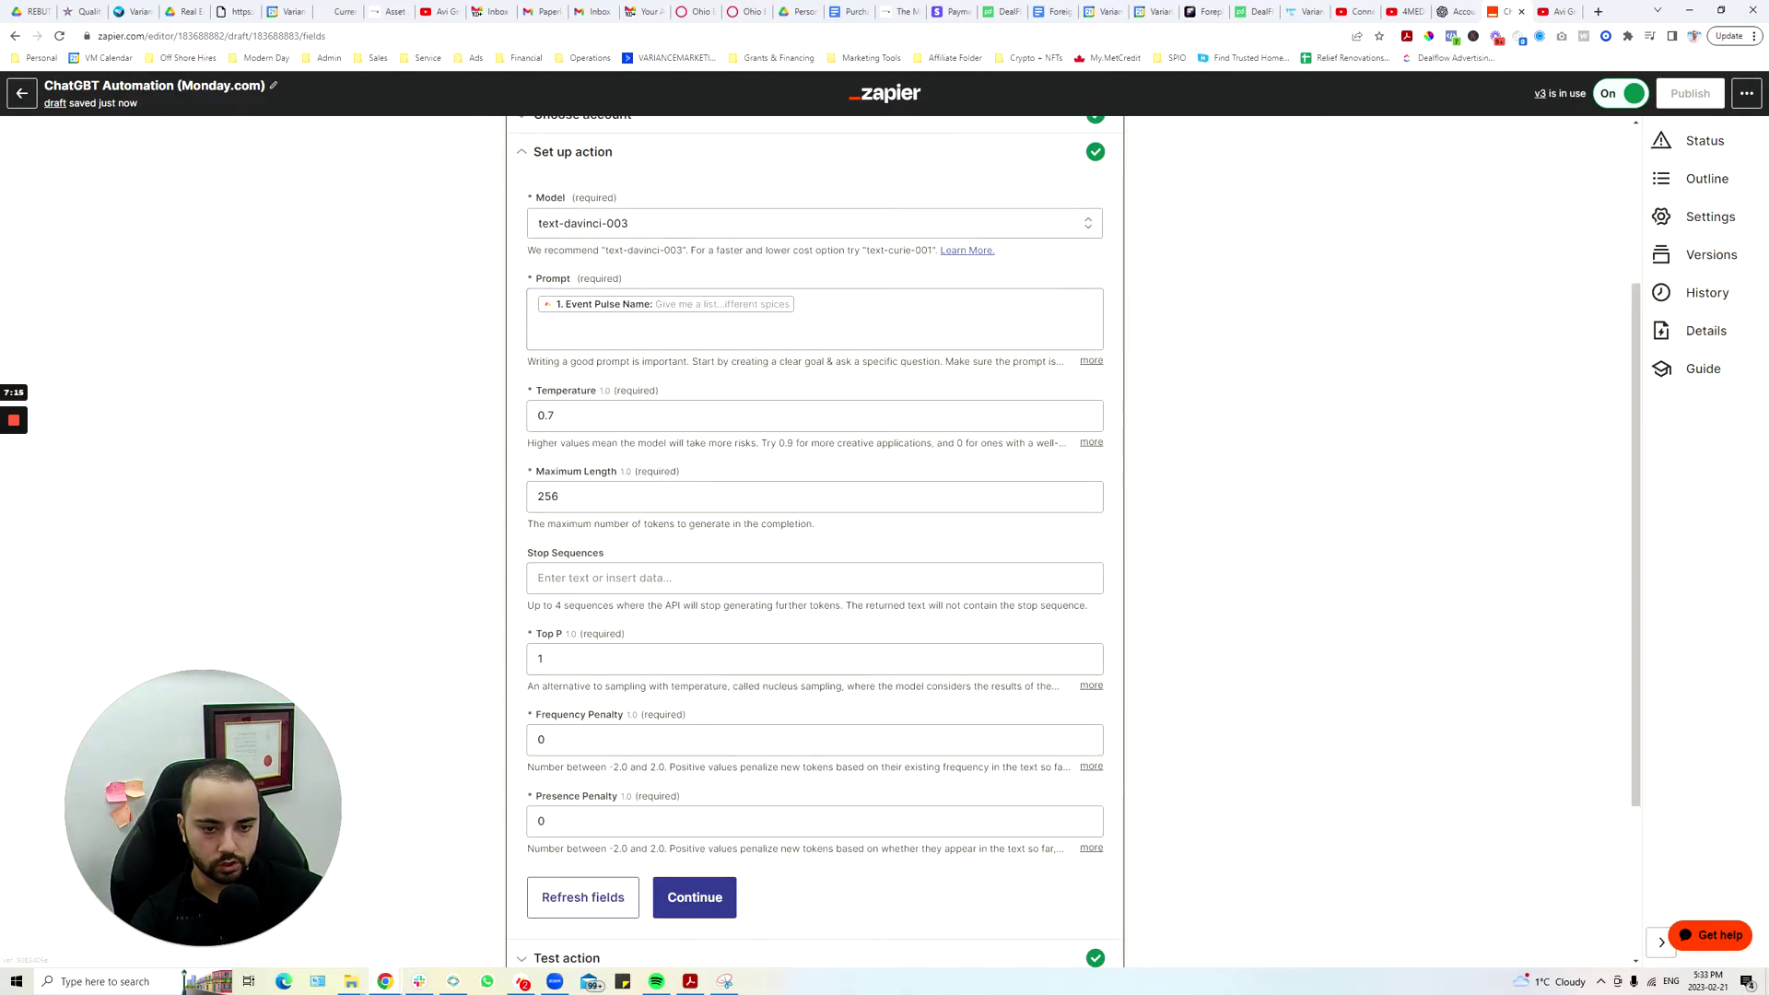
click(711, 337)
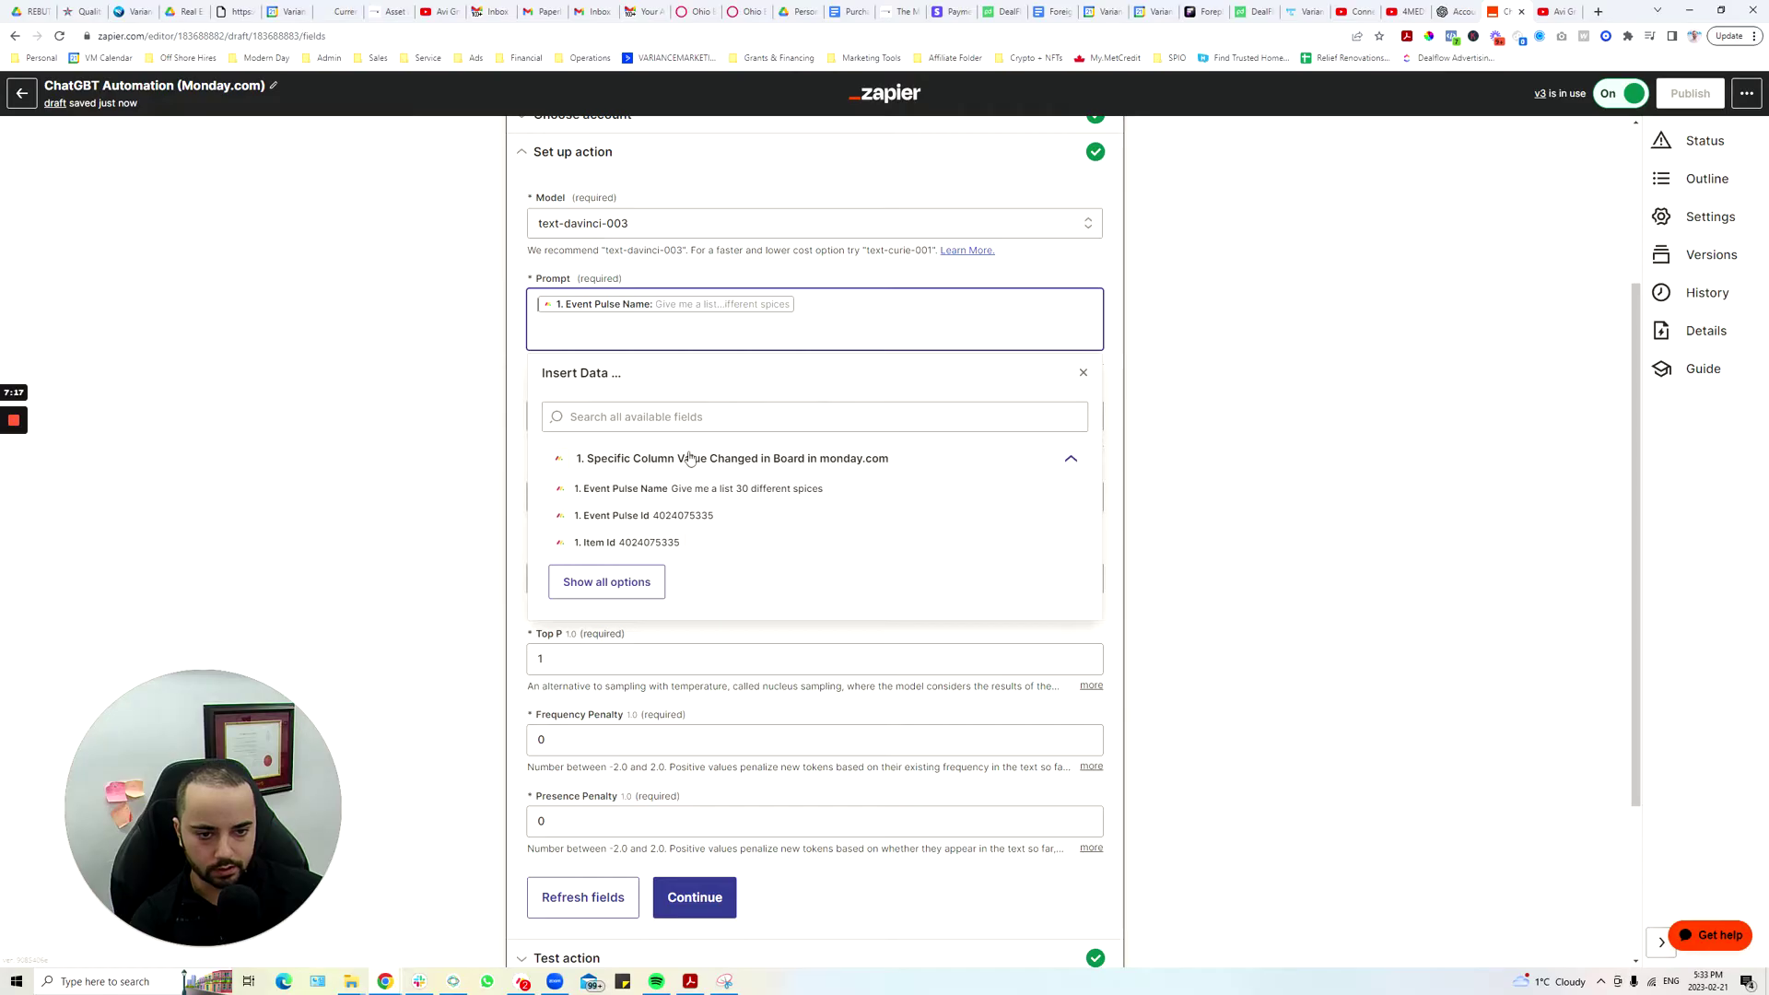
- Browse every trigger field available to the OpenAI prompt, comparing against the monday.com board
click(607, 581)
scroll(589, 590, down, 3)
scroll(608, 645, down, 3)
scroll(641, 867, up, 10)
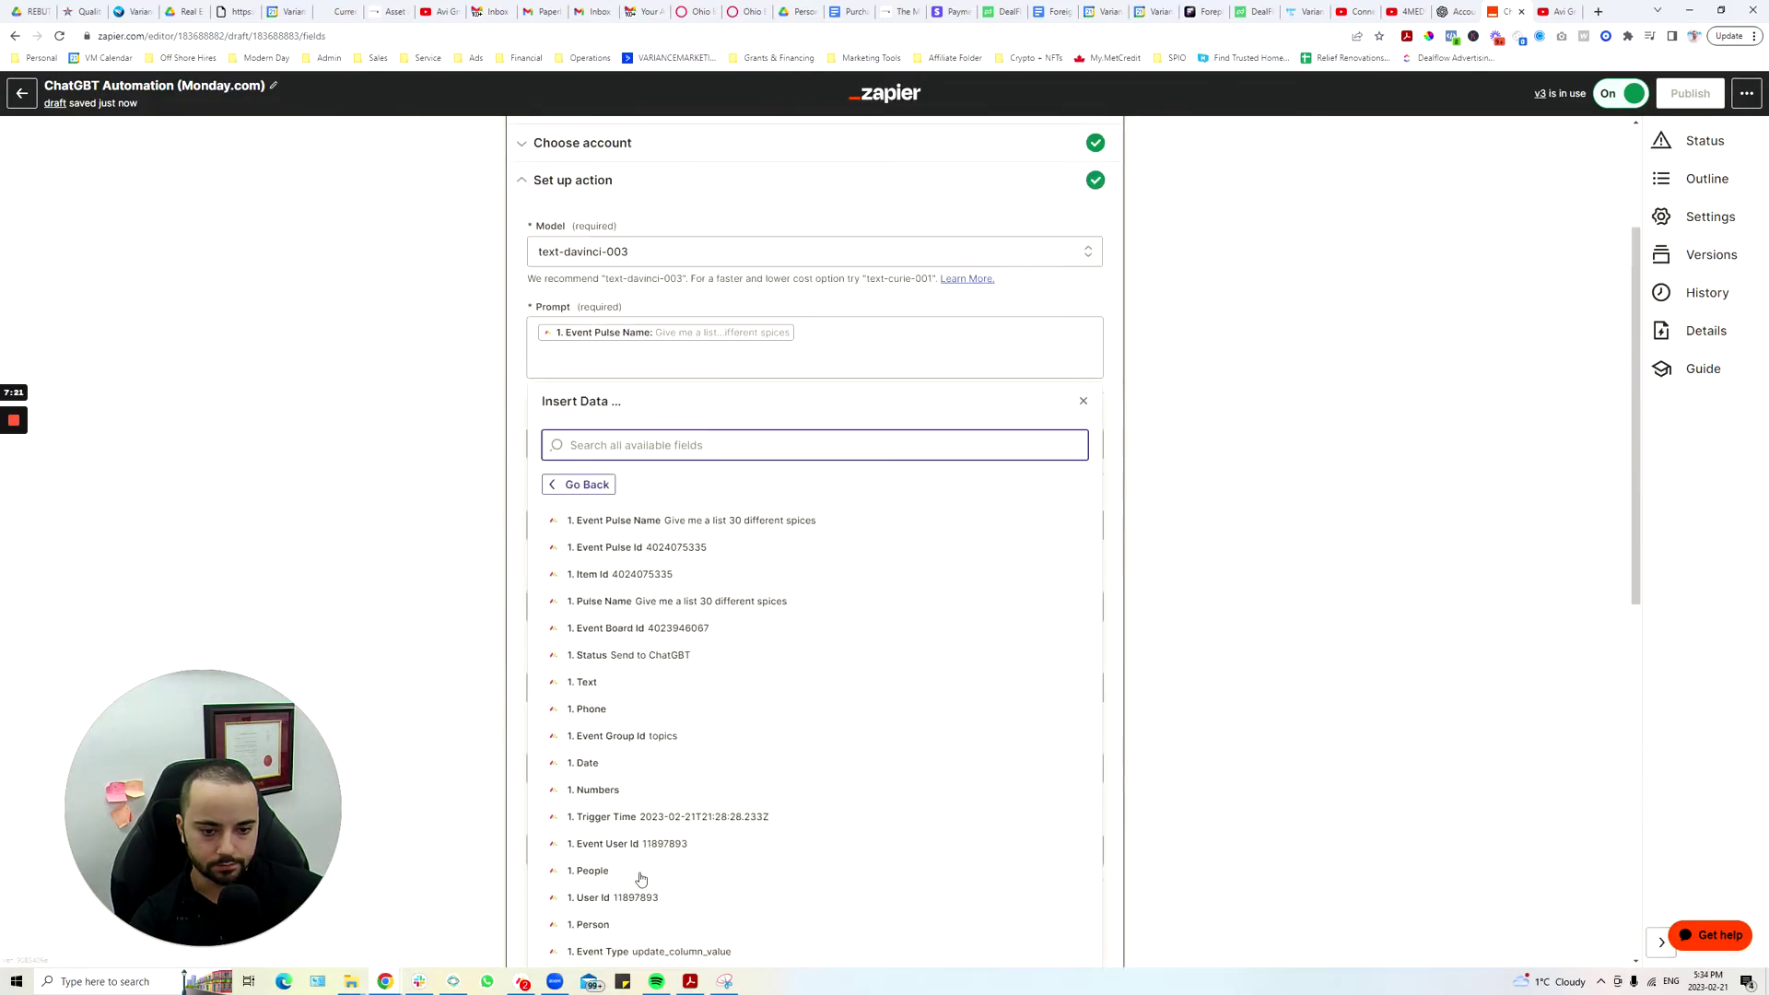
scroll(640, 878, up, 1)
scroll(660, 805, down, 5)
scroll(660, 806, up, 5)
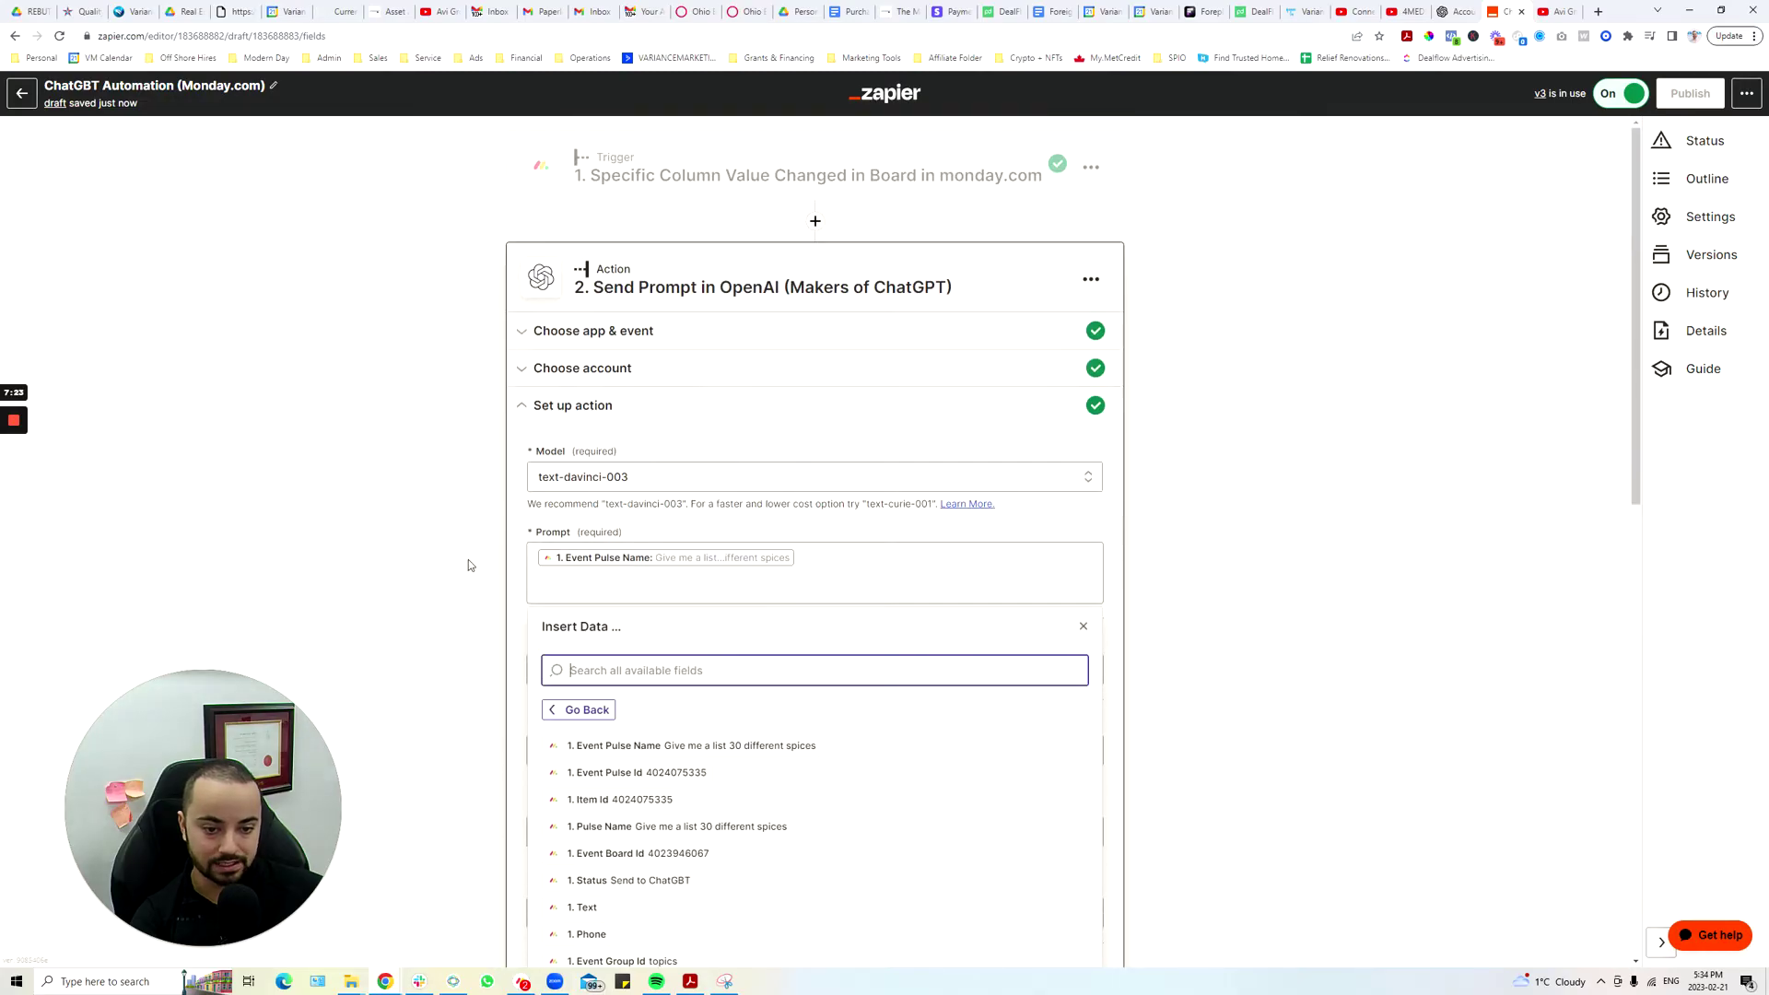
scroll(783, 350, down, 5)
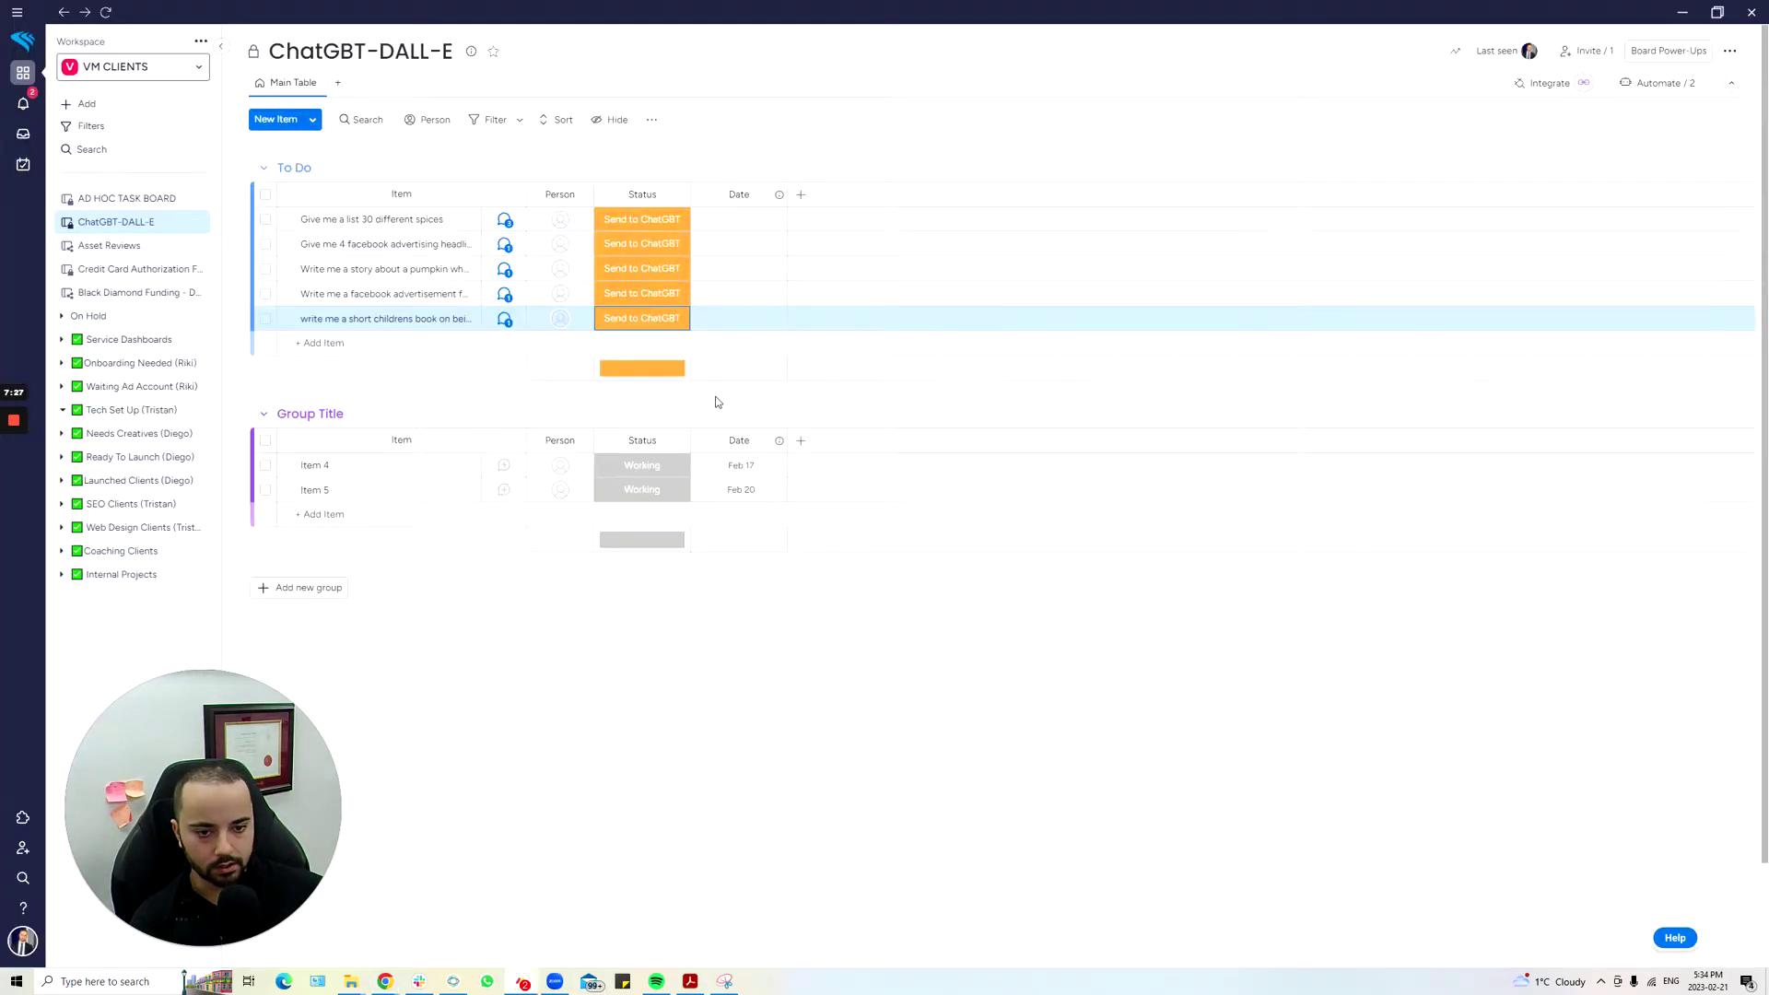
key(alt+Tab)
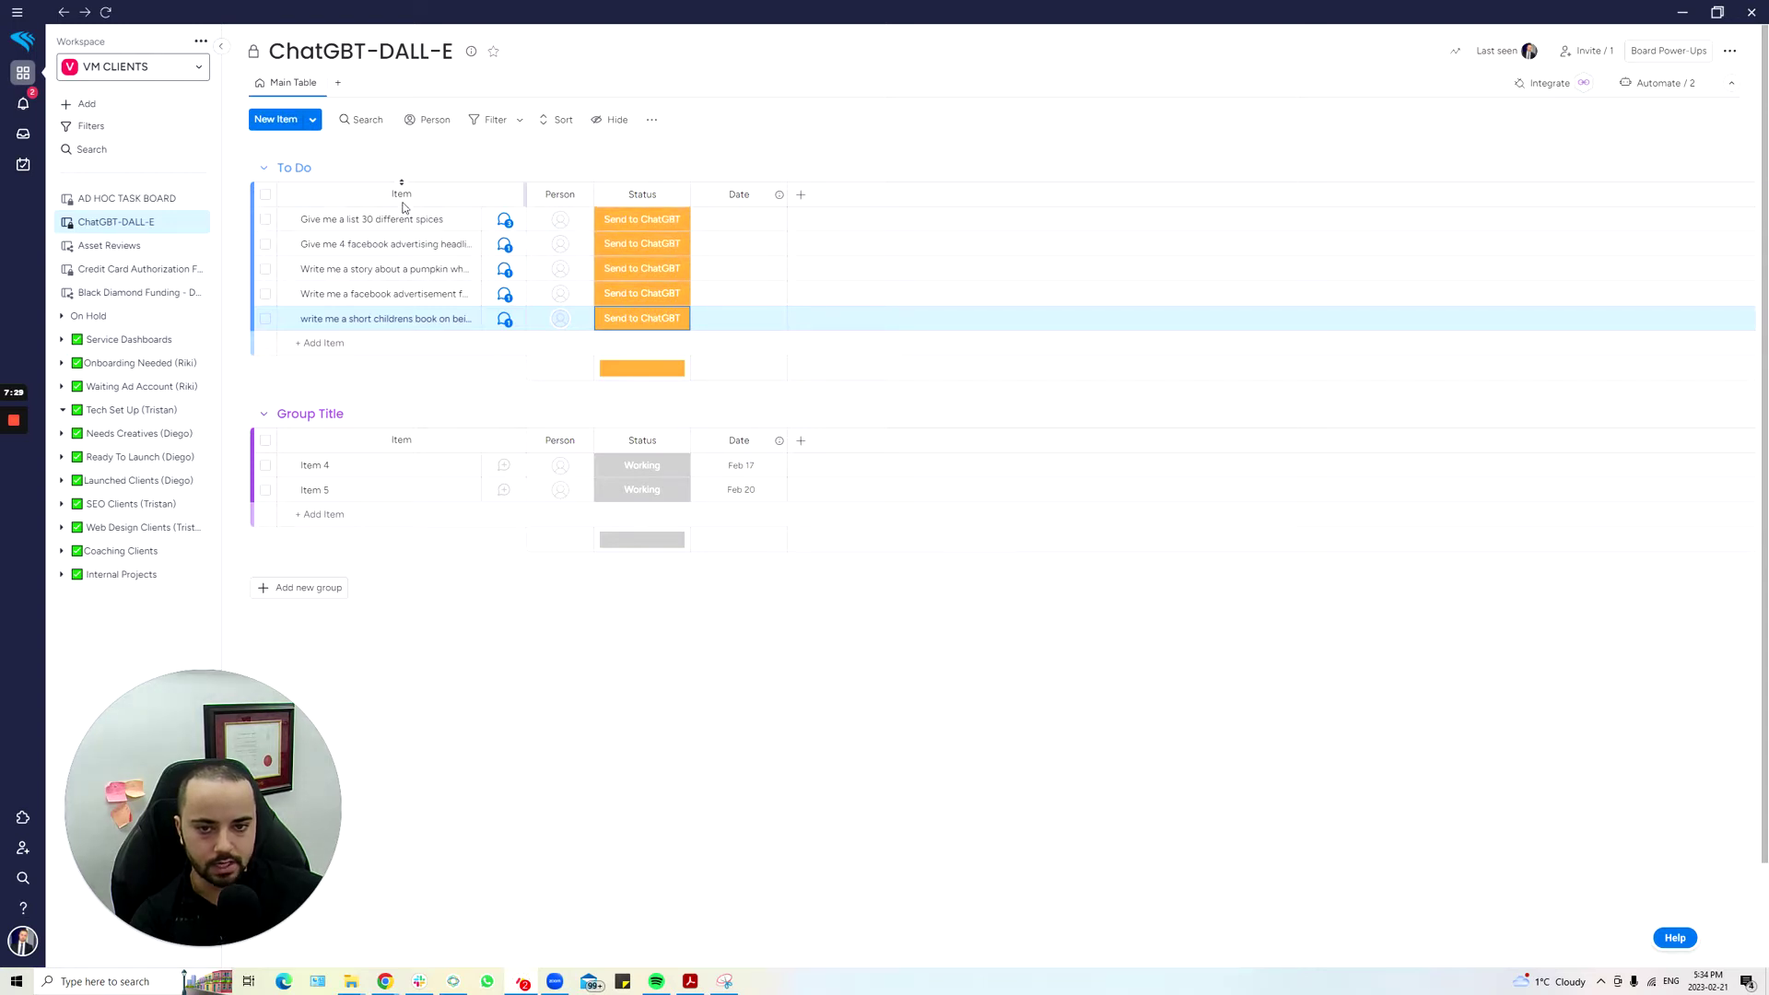
key(alt+Tab)
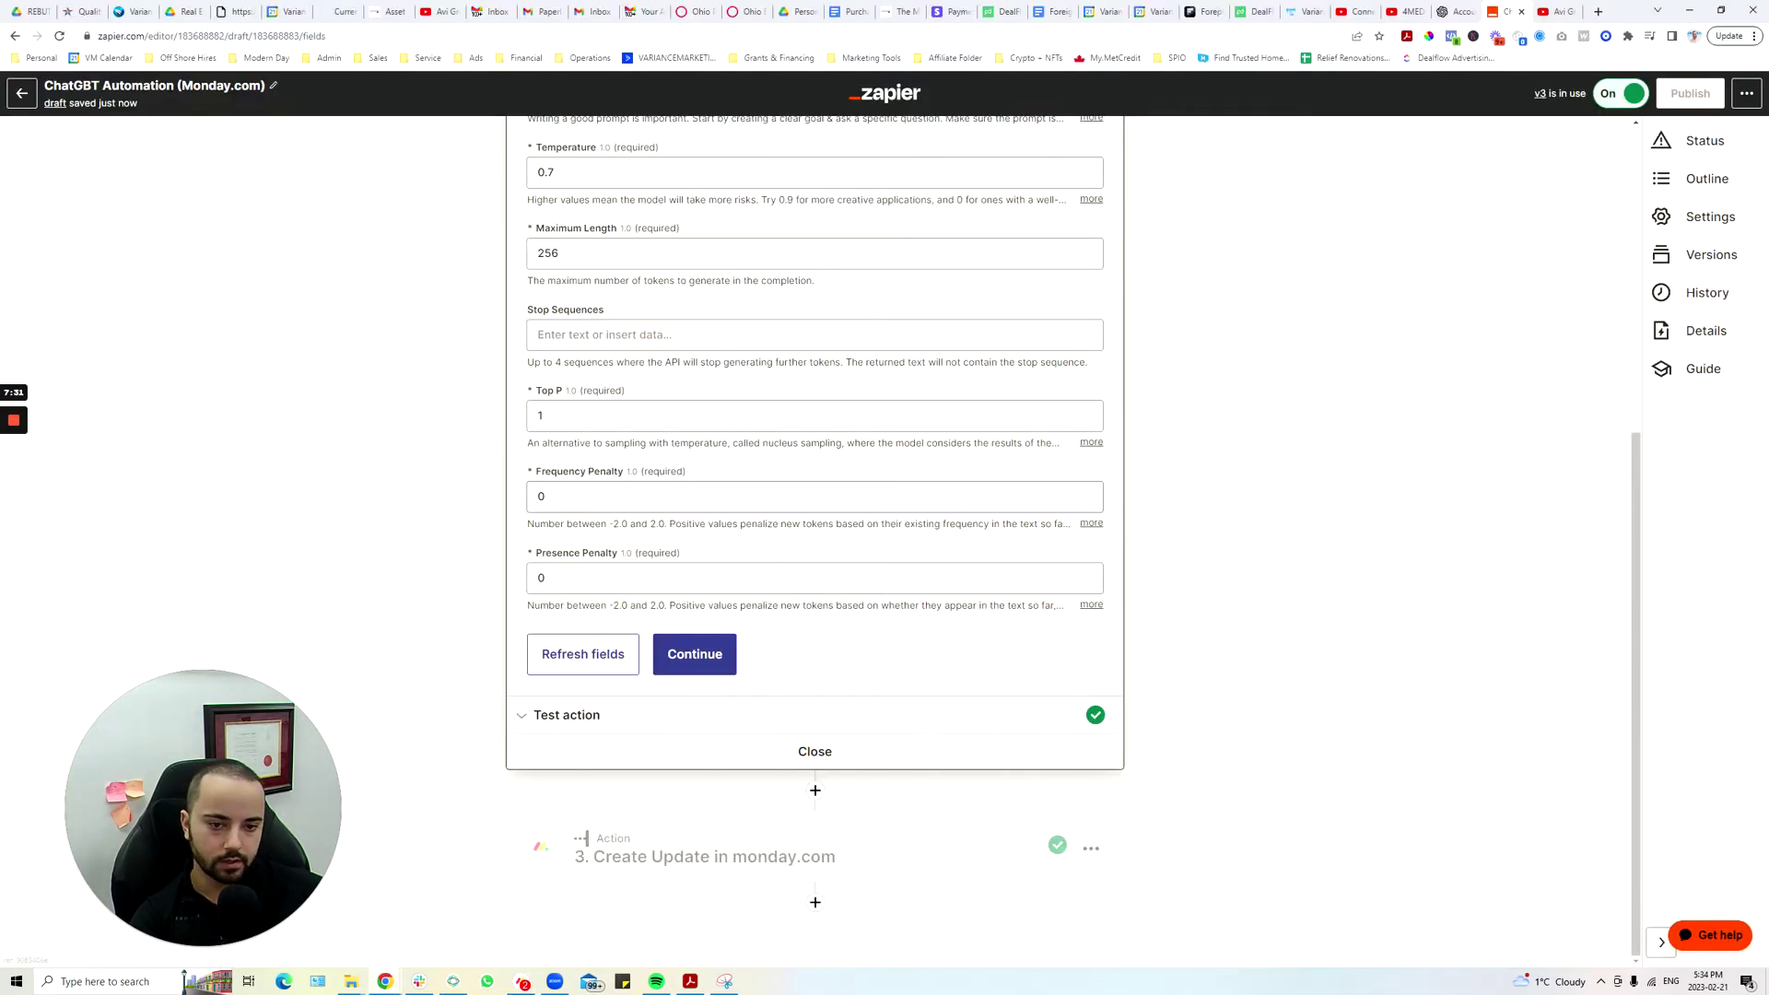
scroll(770, 536, up, 5)
click(877, 584)
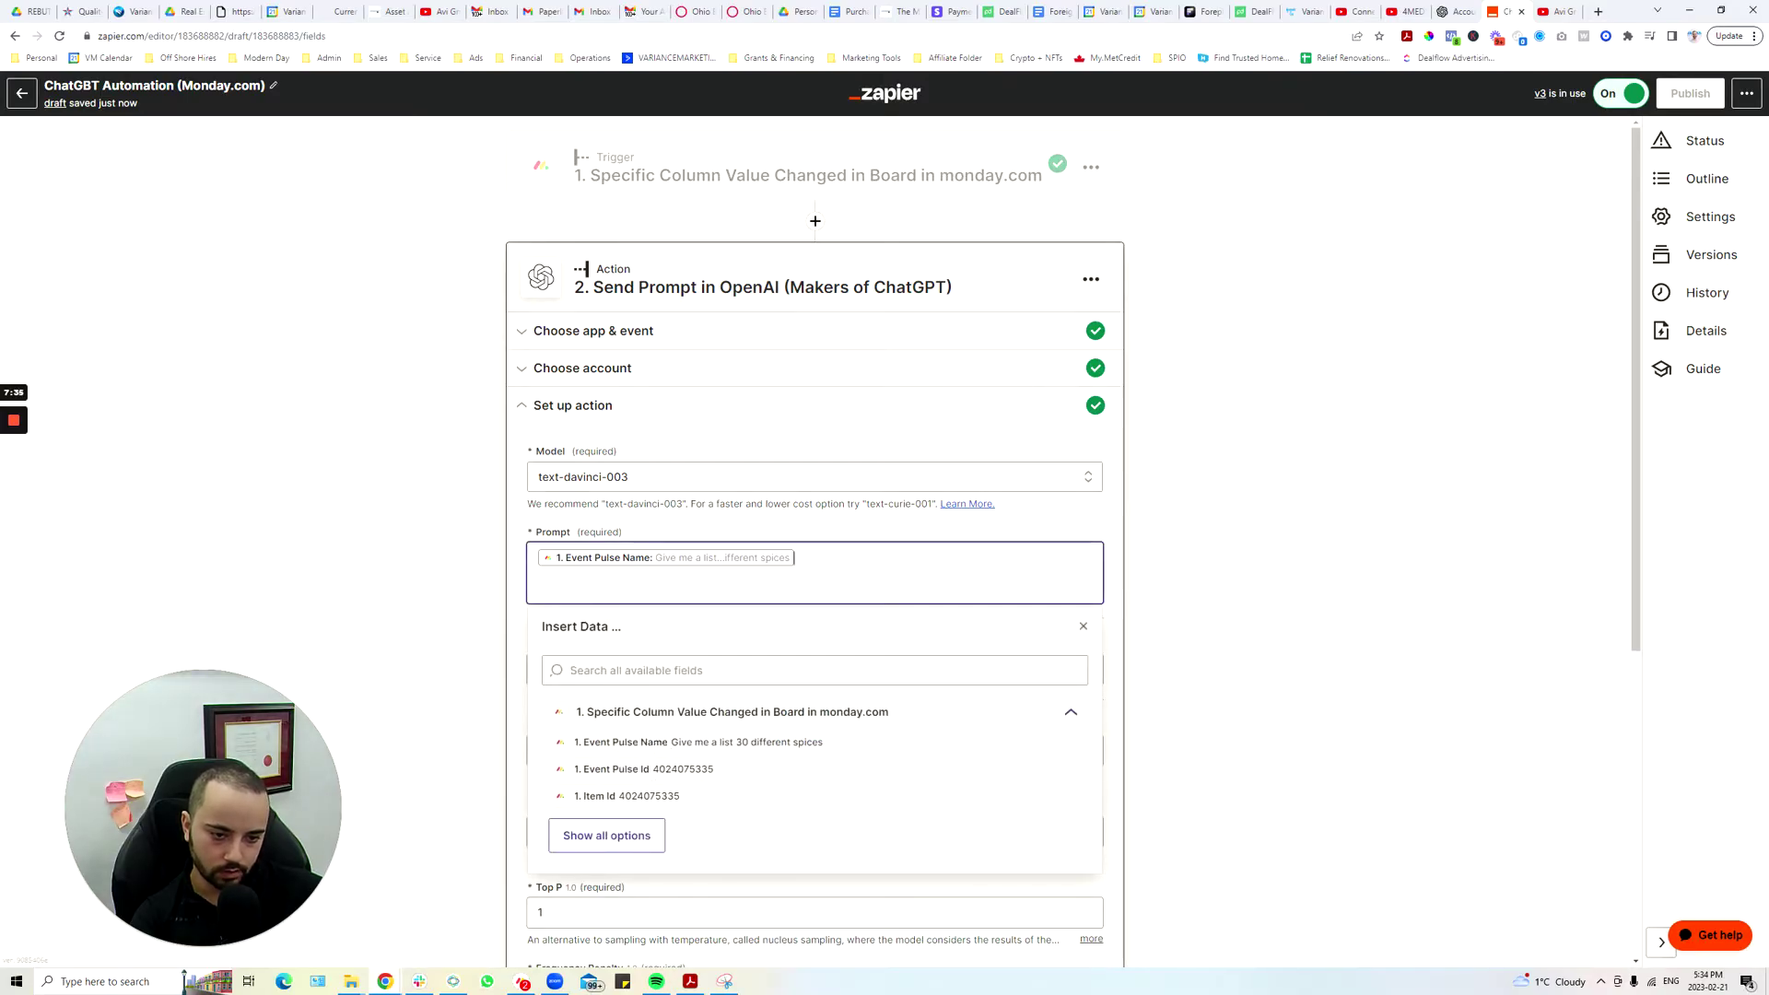
- Review the OpenAI prompt step's test result listing ten spices
key(alt+Tab)
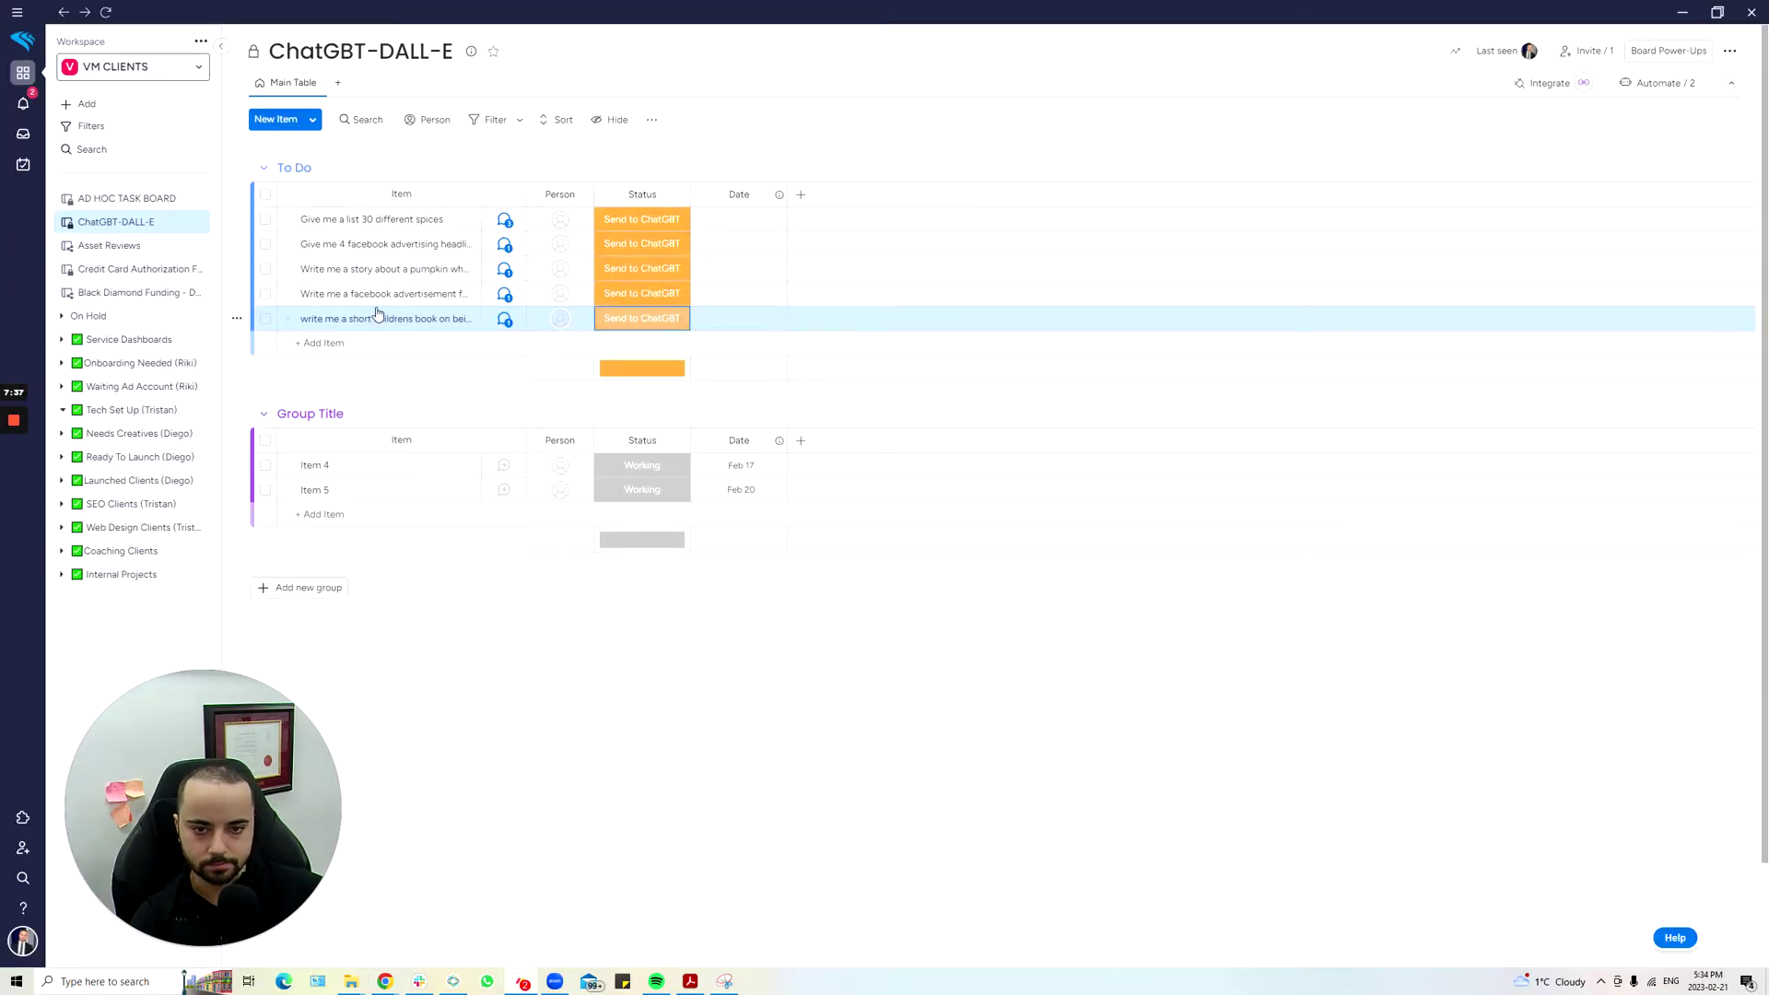
key(alt+Tab)
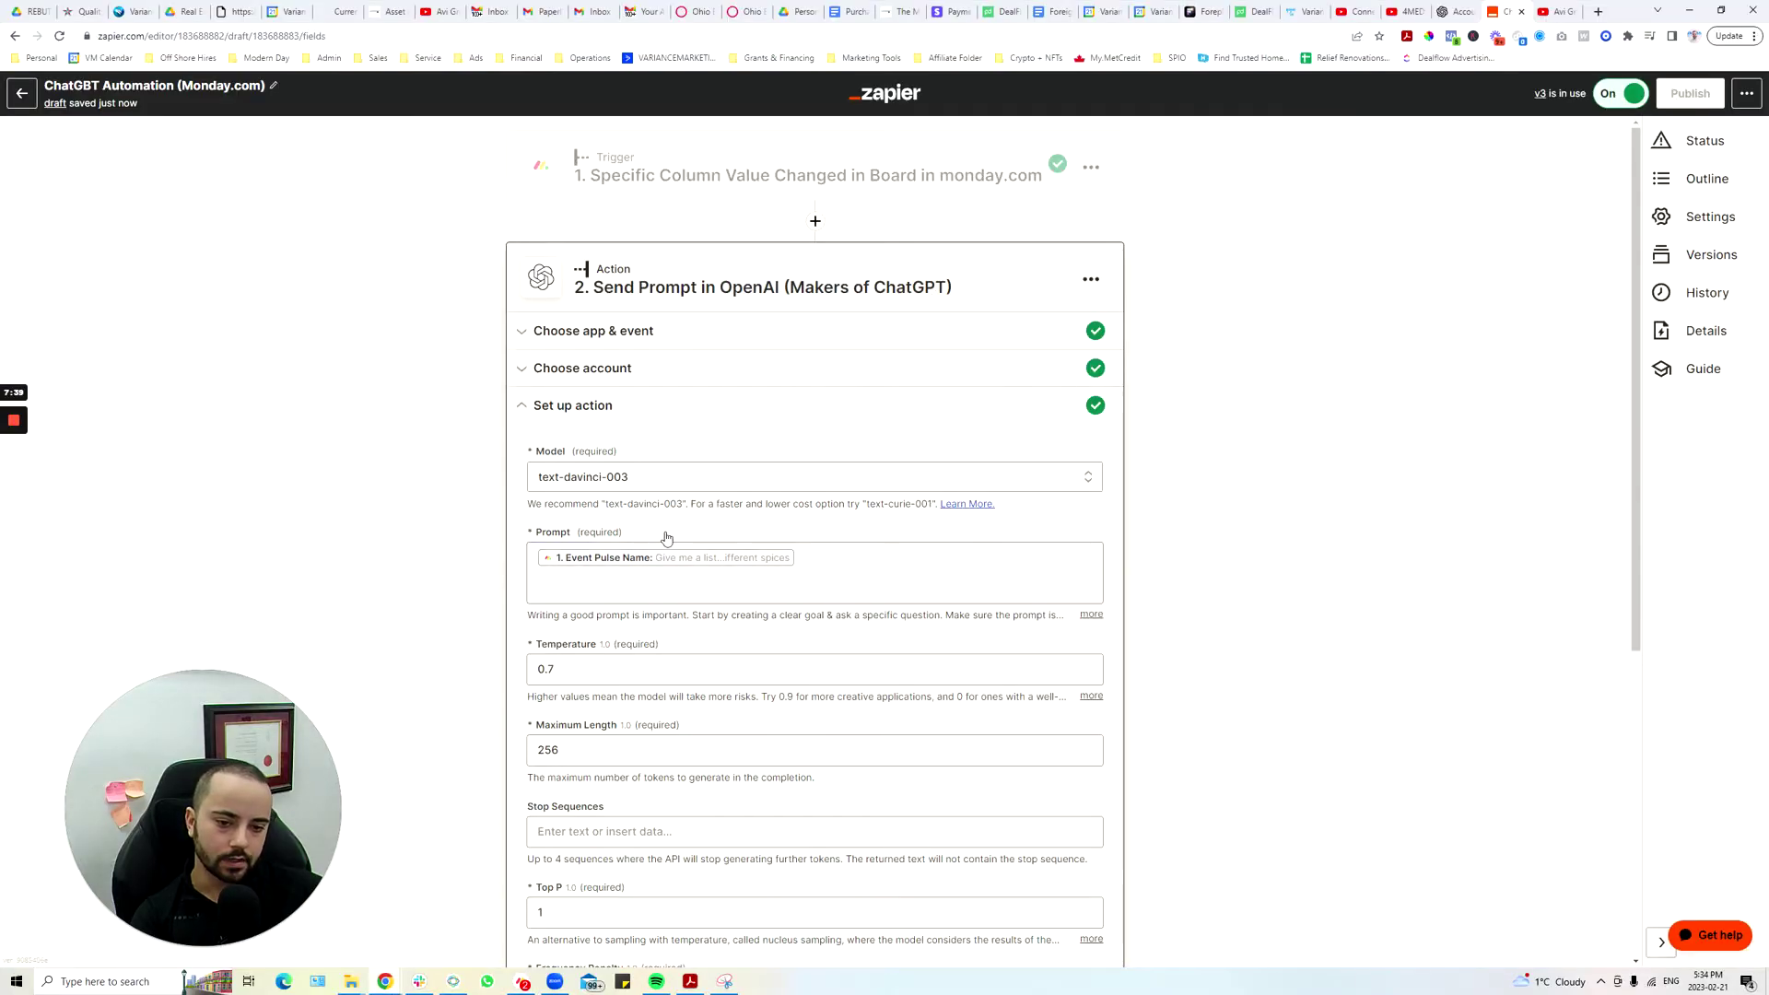
scroll(826, 550, down, 3)
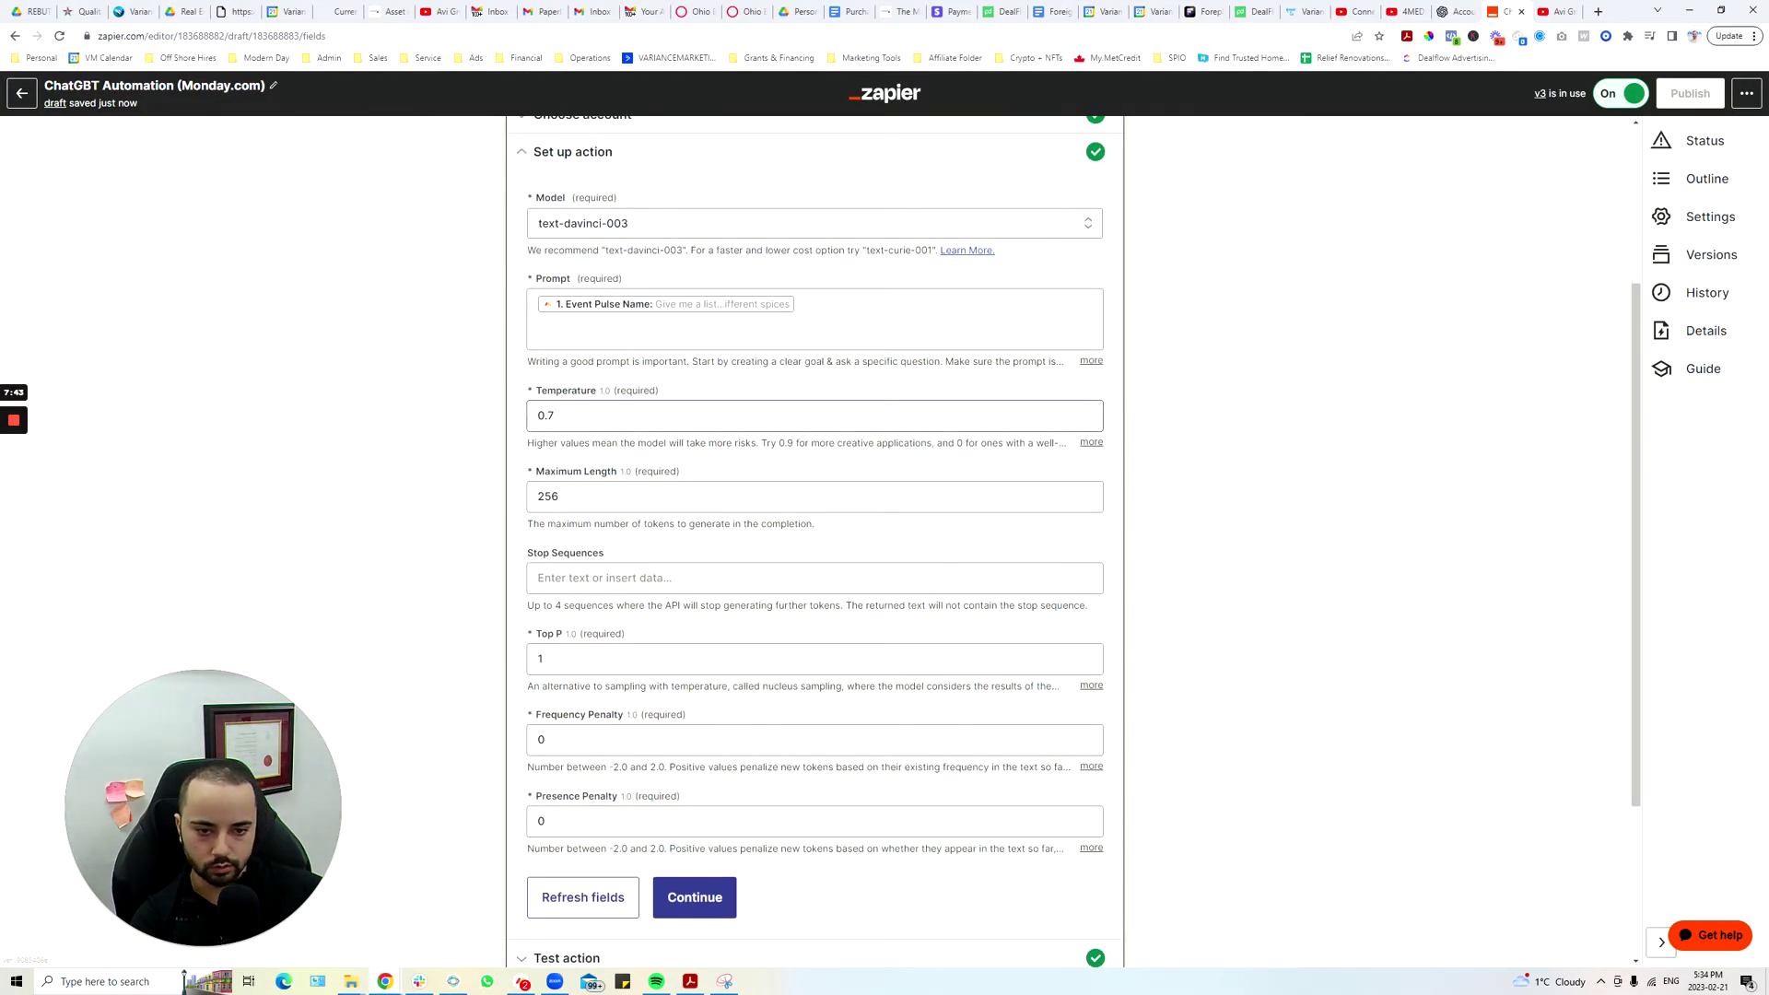
scroll(548, 405, down, 3)
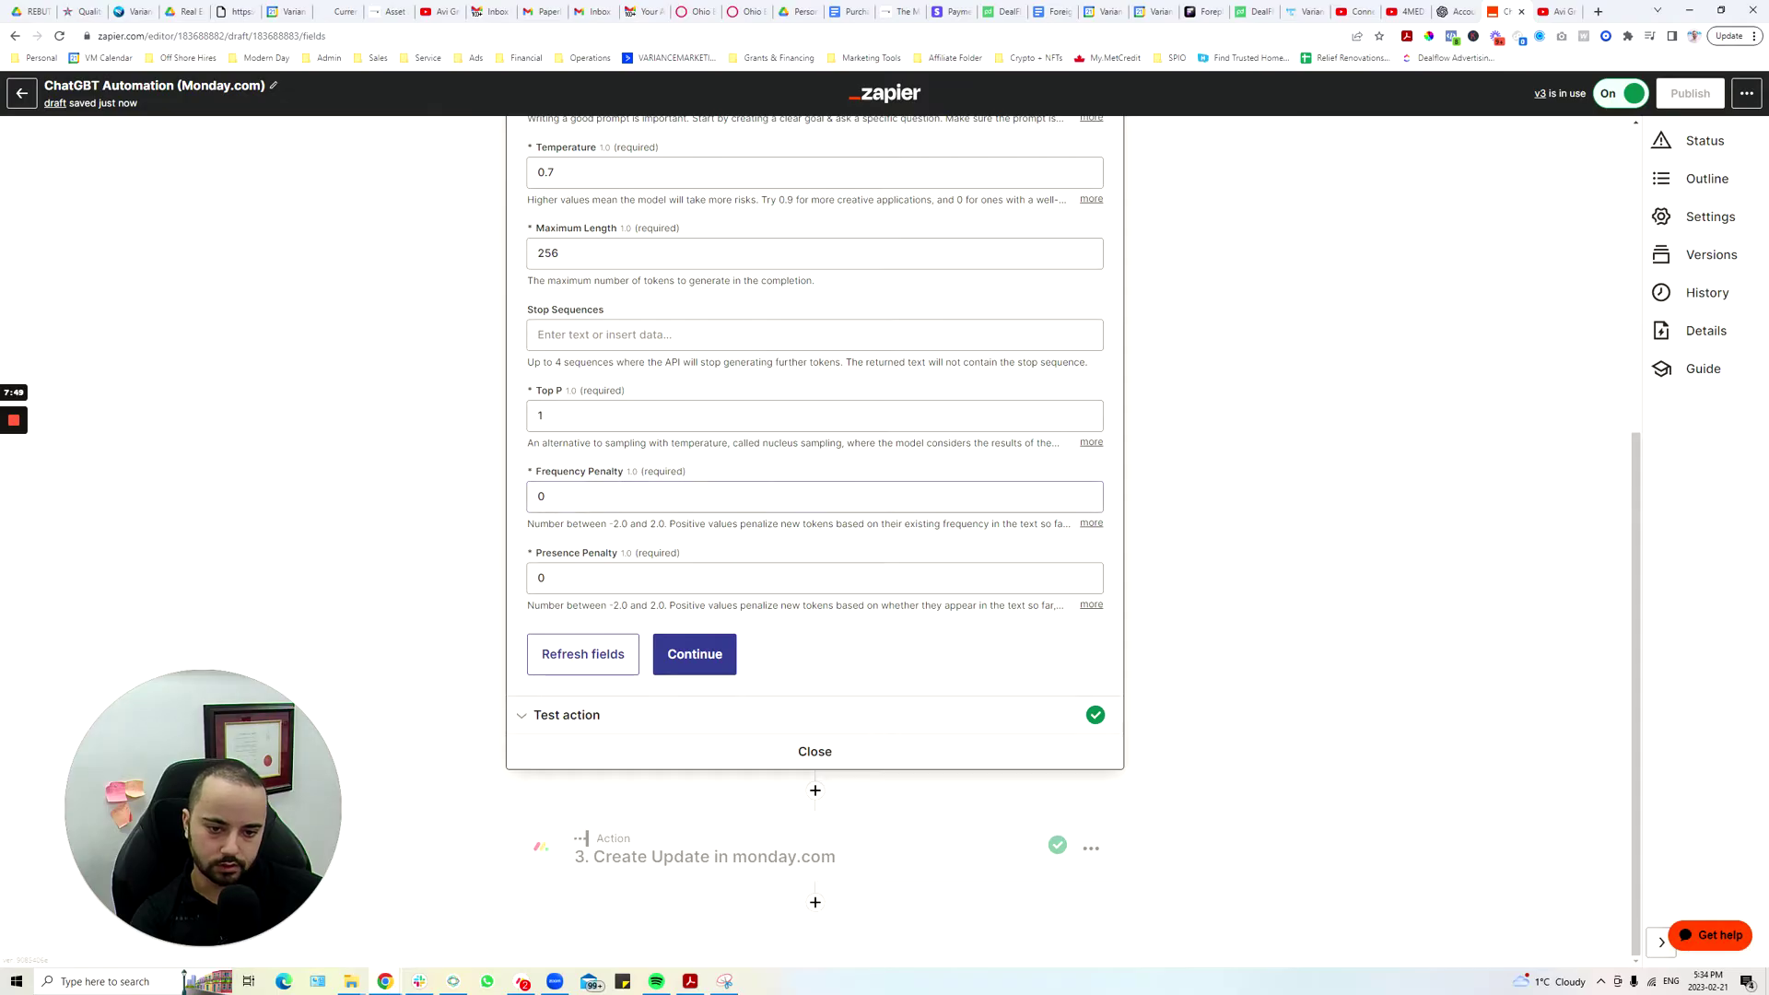
click(695, 679)
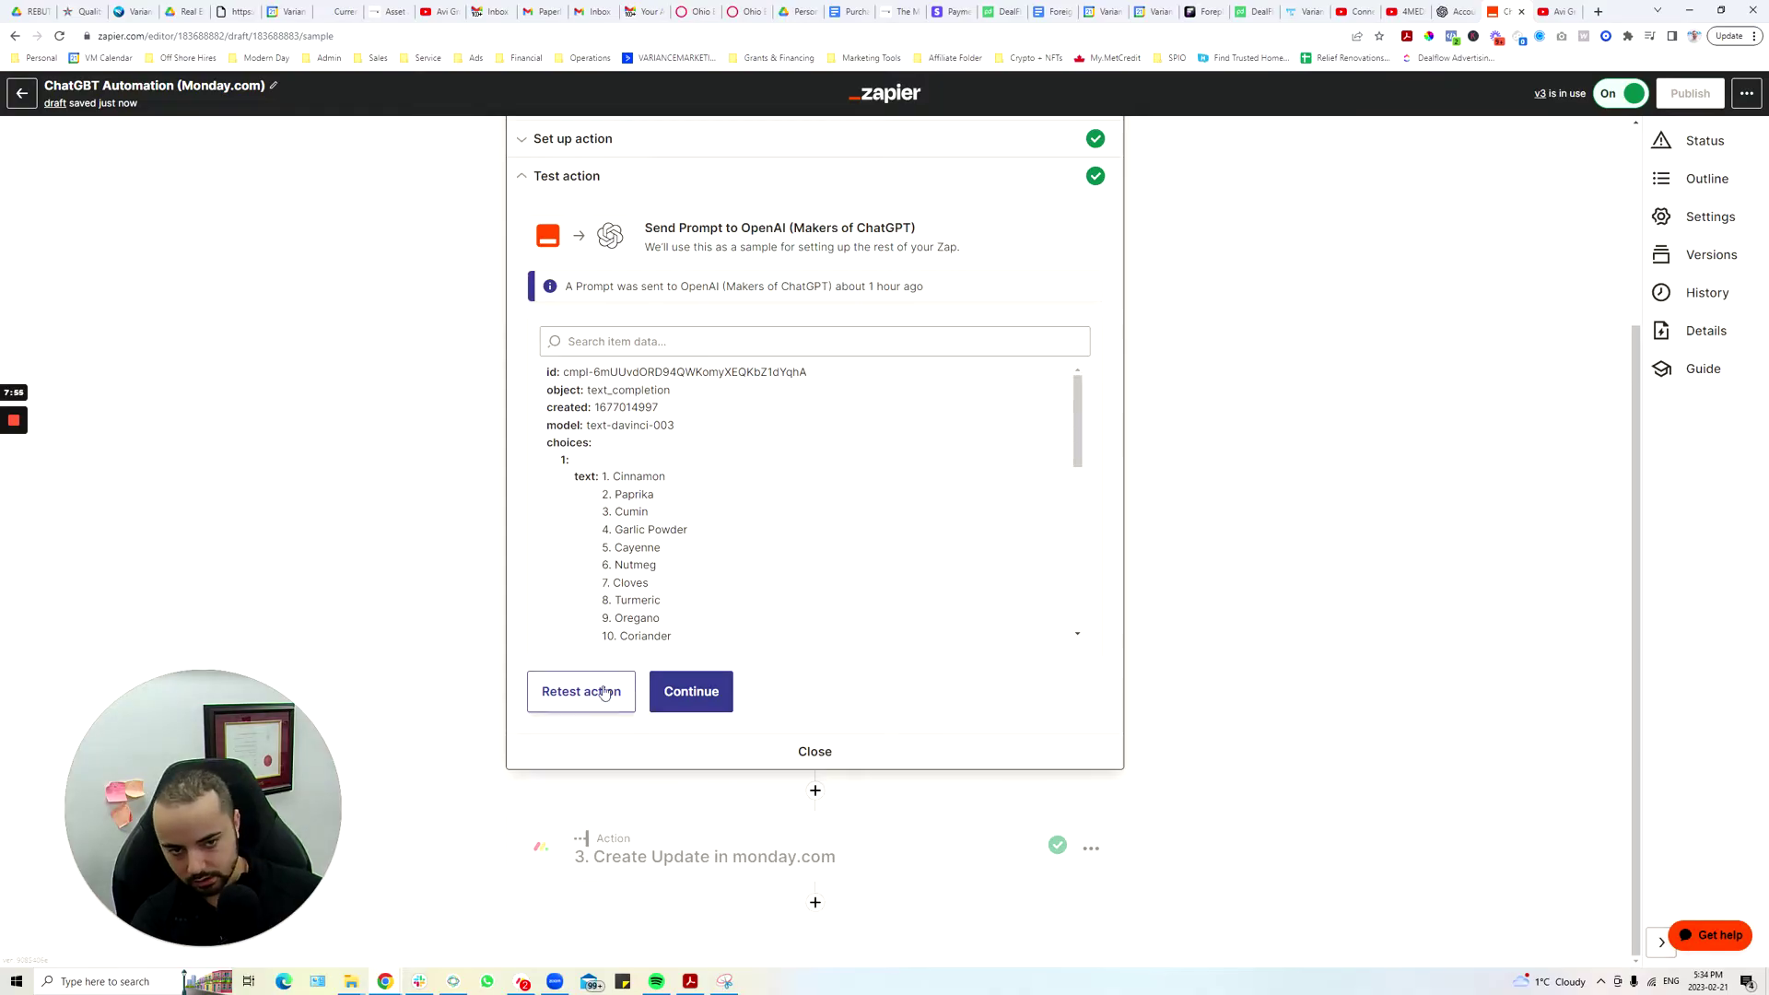
- Open the Create Update step, confirm the monday.com app, event and account, and check the Item ID mapping
click(693, 689)
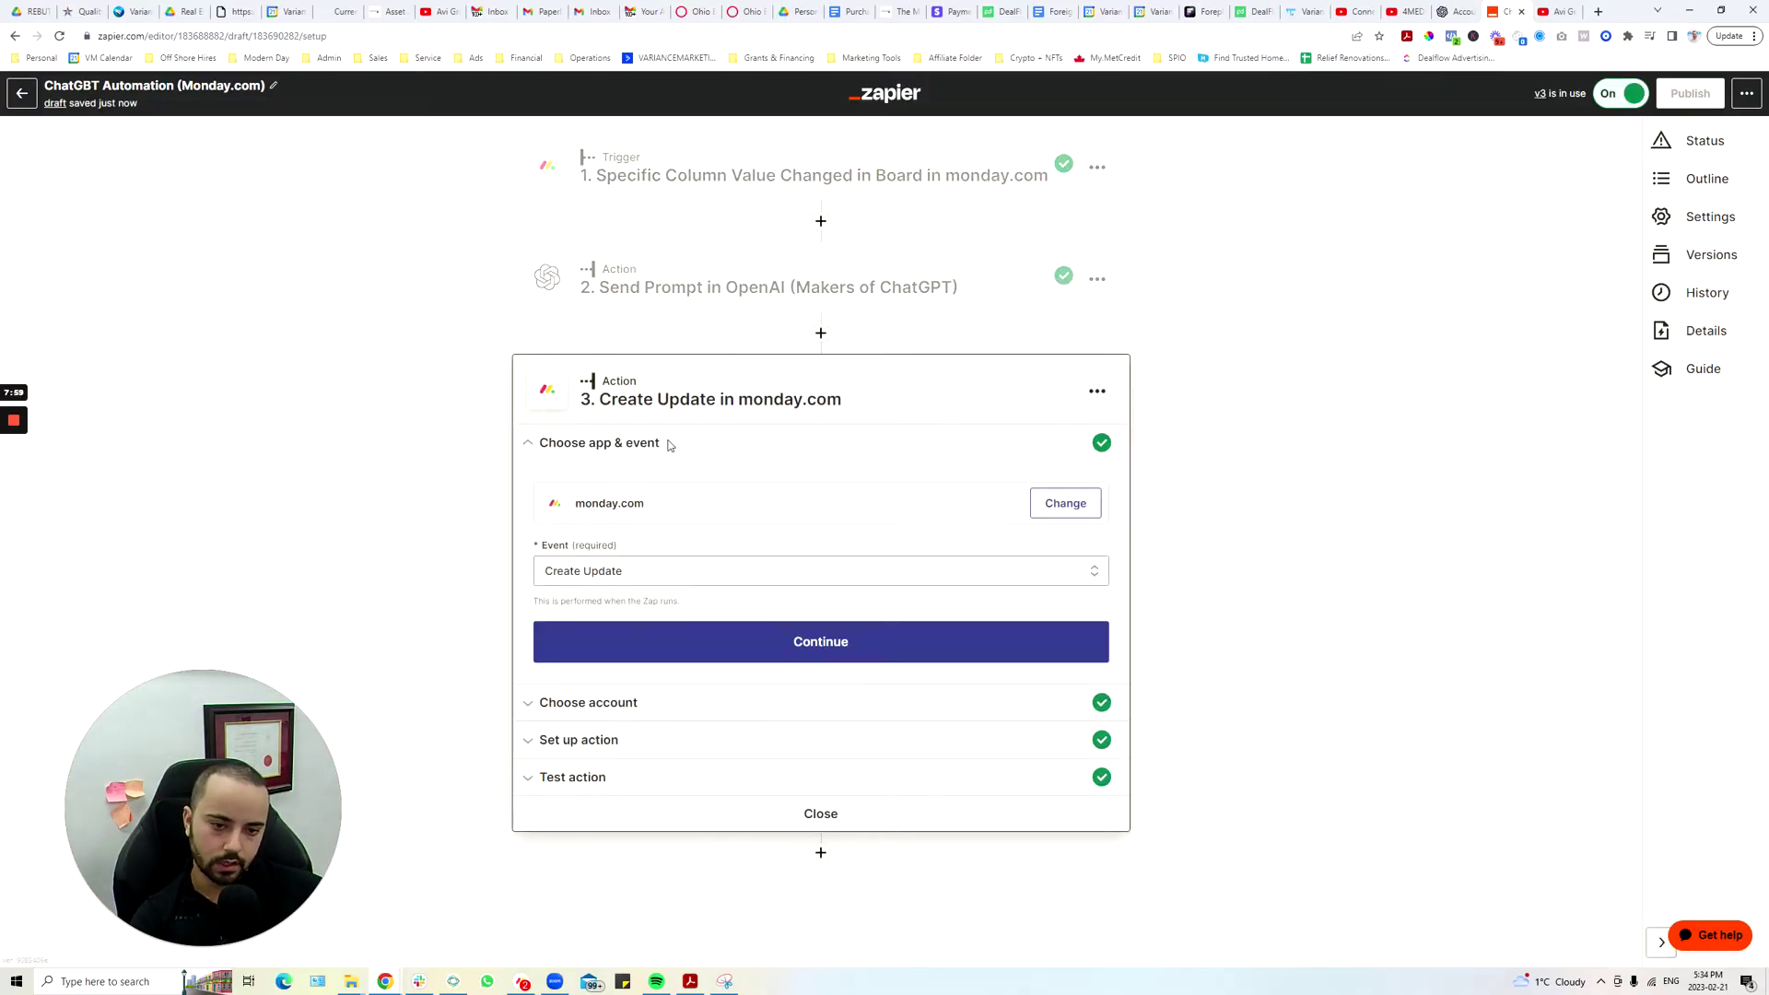
drag(611, 399, 860, 395)
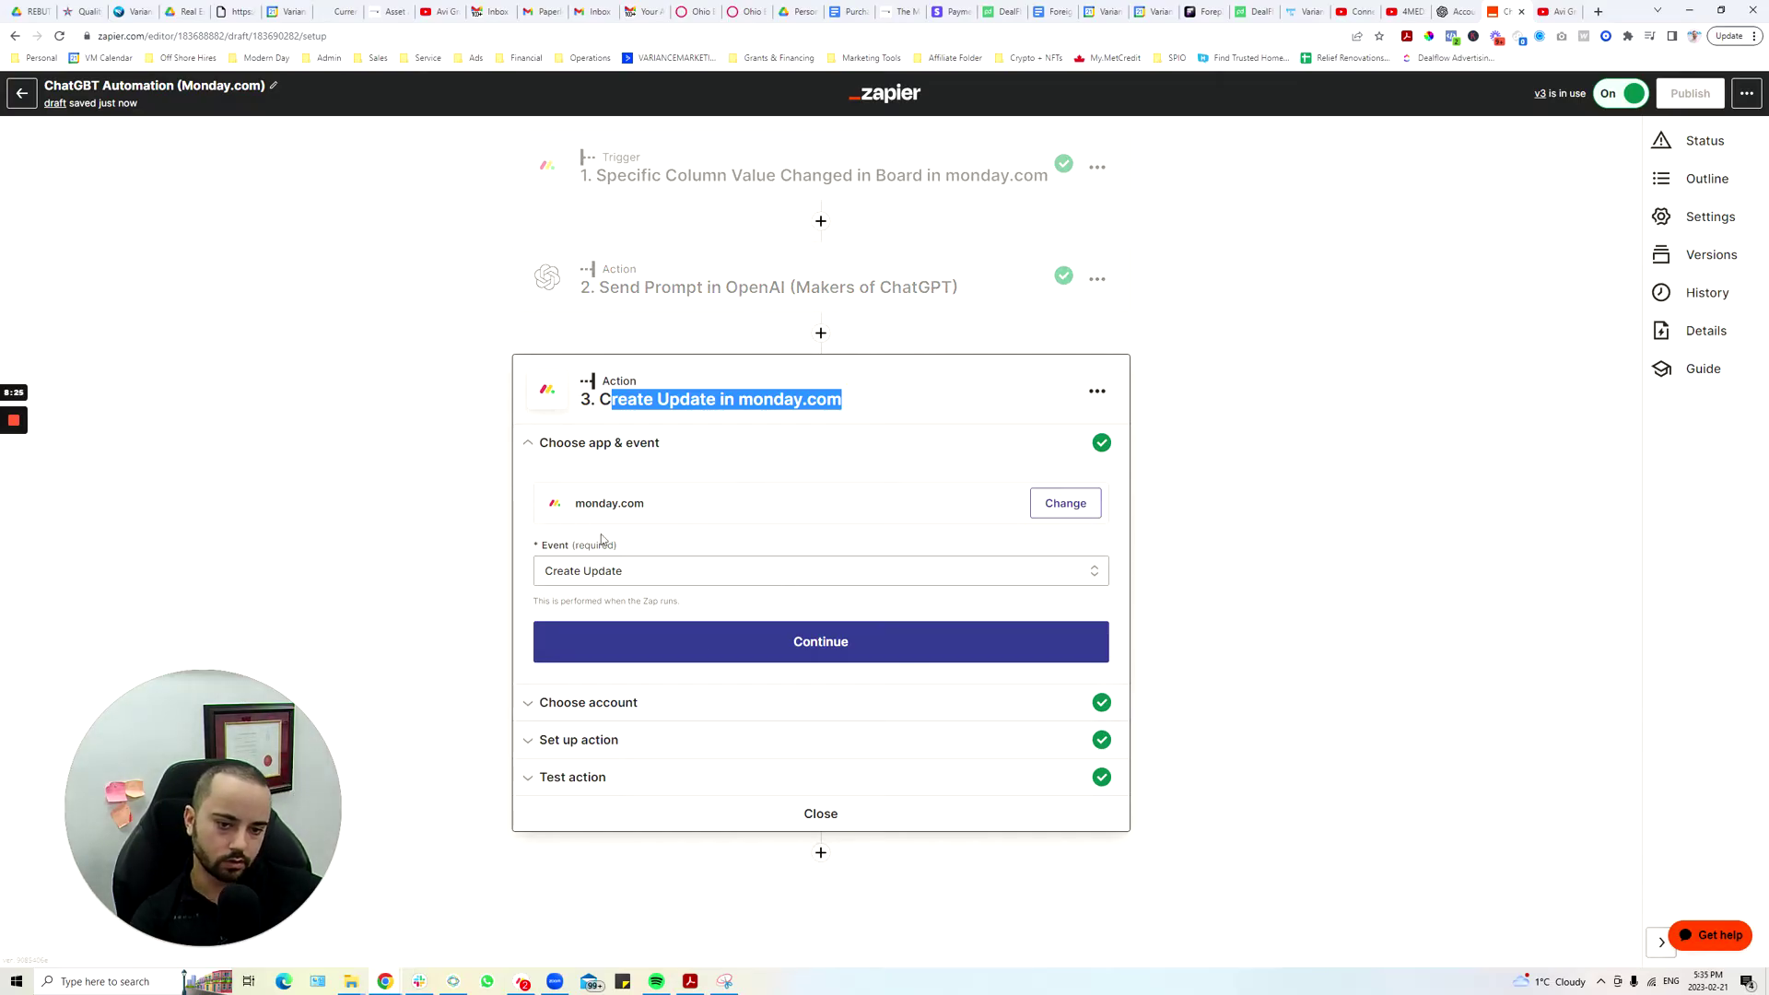
triple_click(671, 434)
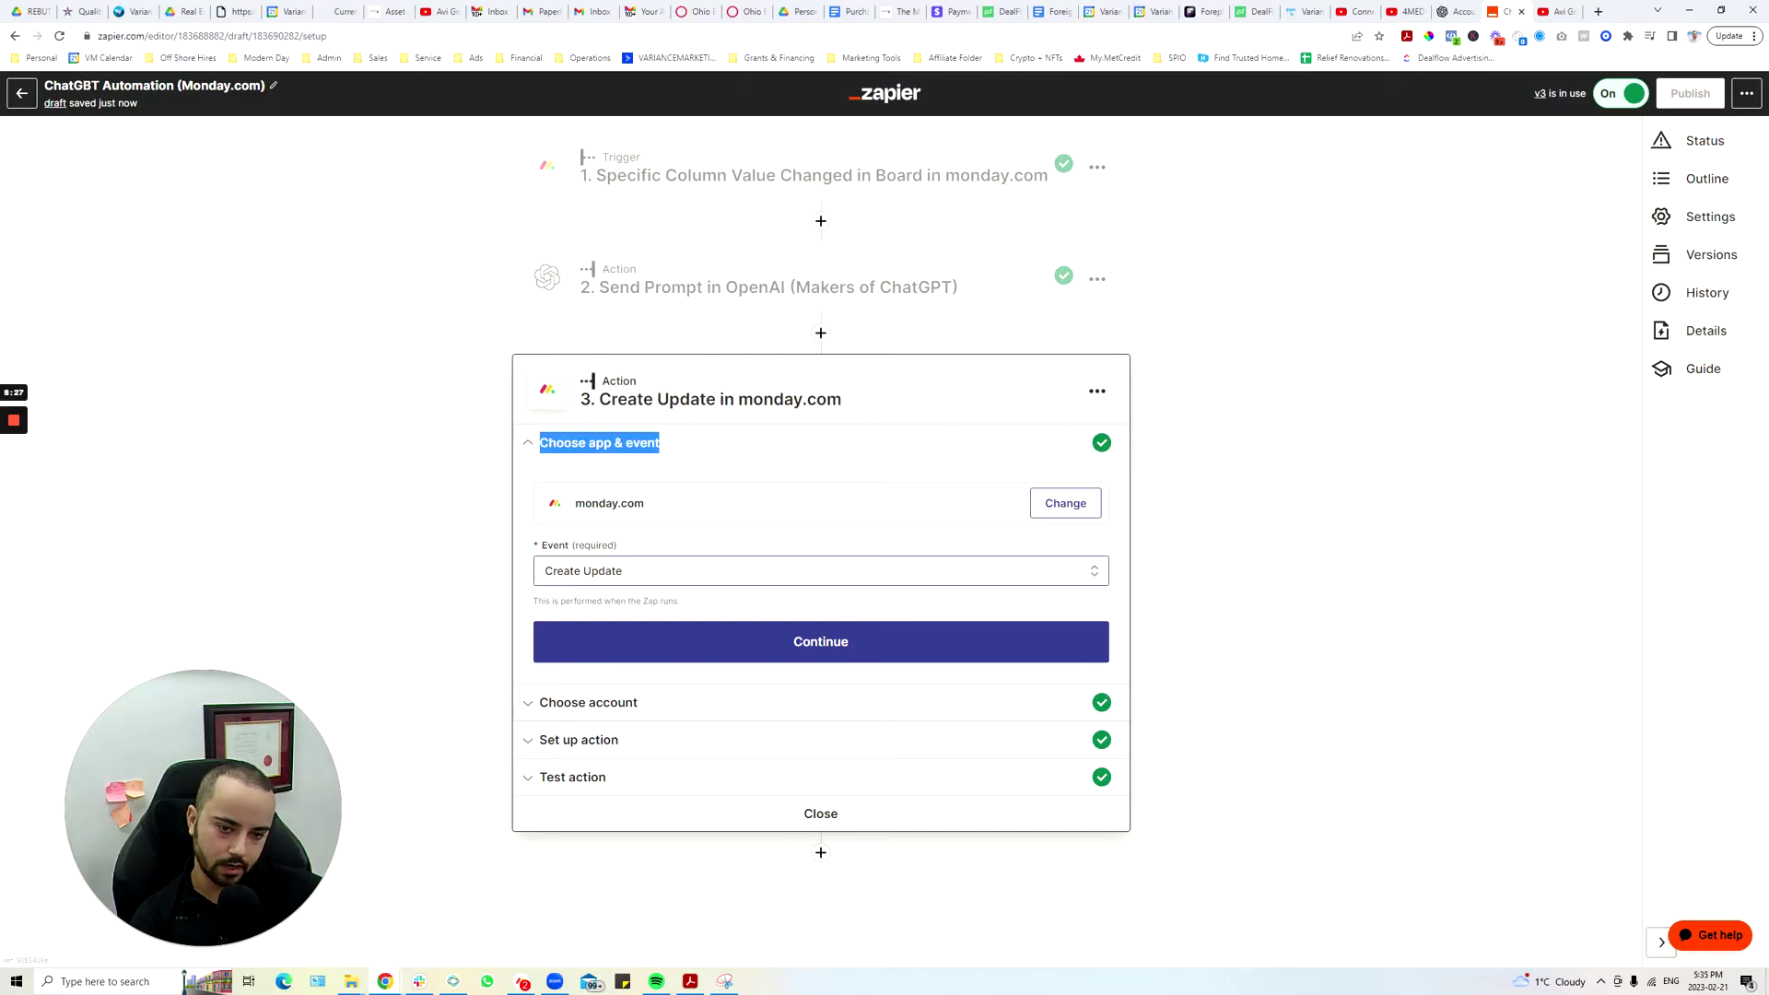
click(754, 654)
click(619, 623)
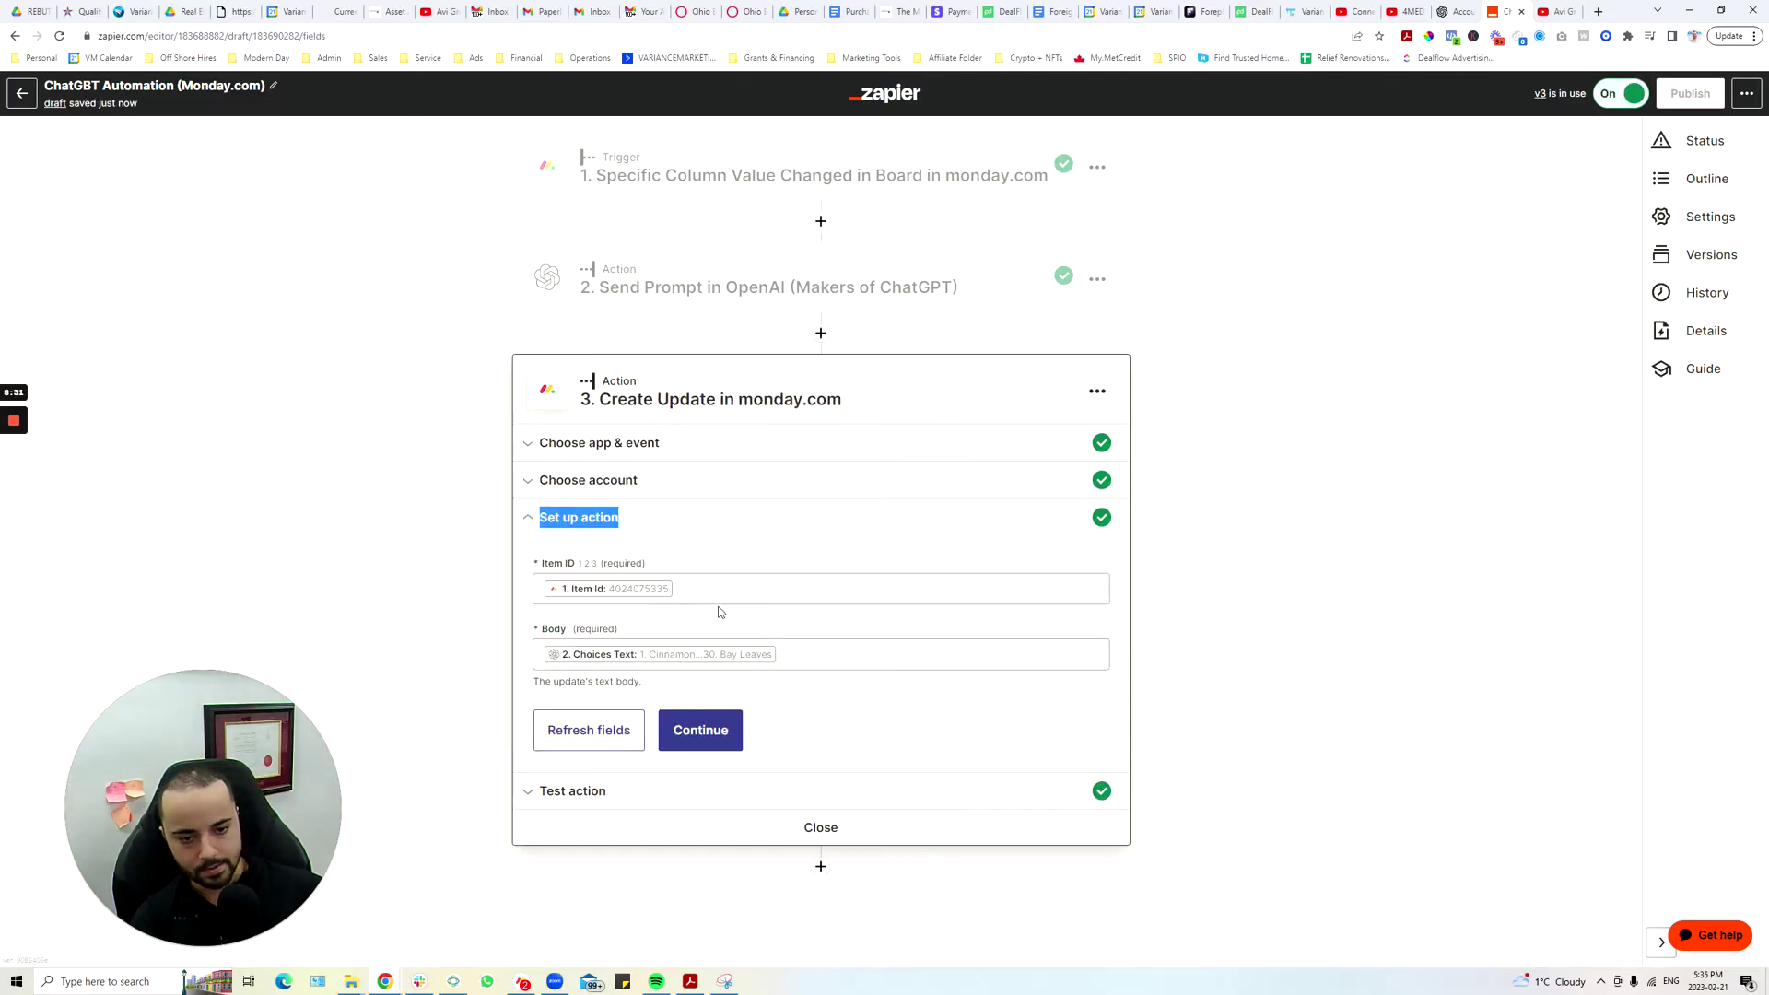
click(830, 588)
click(734, 718)
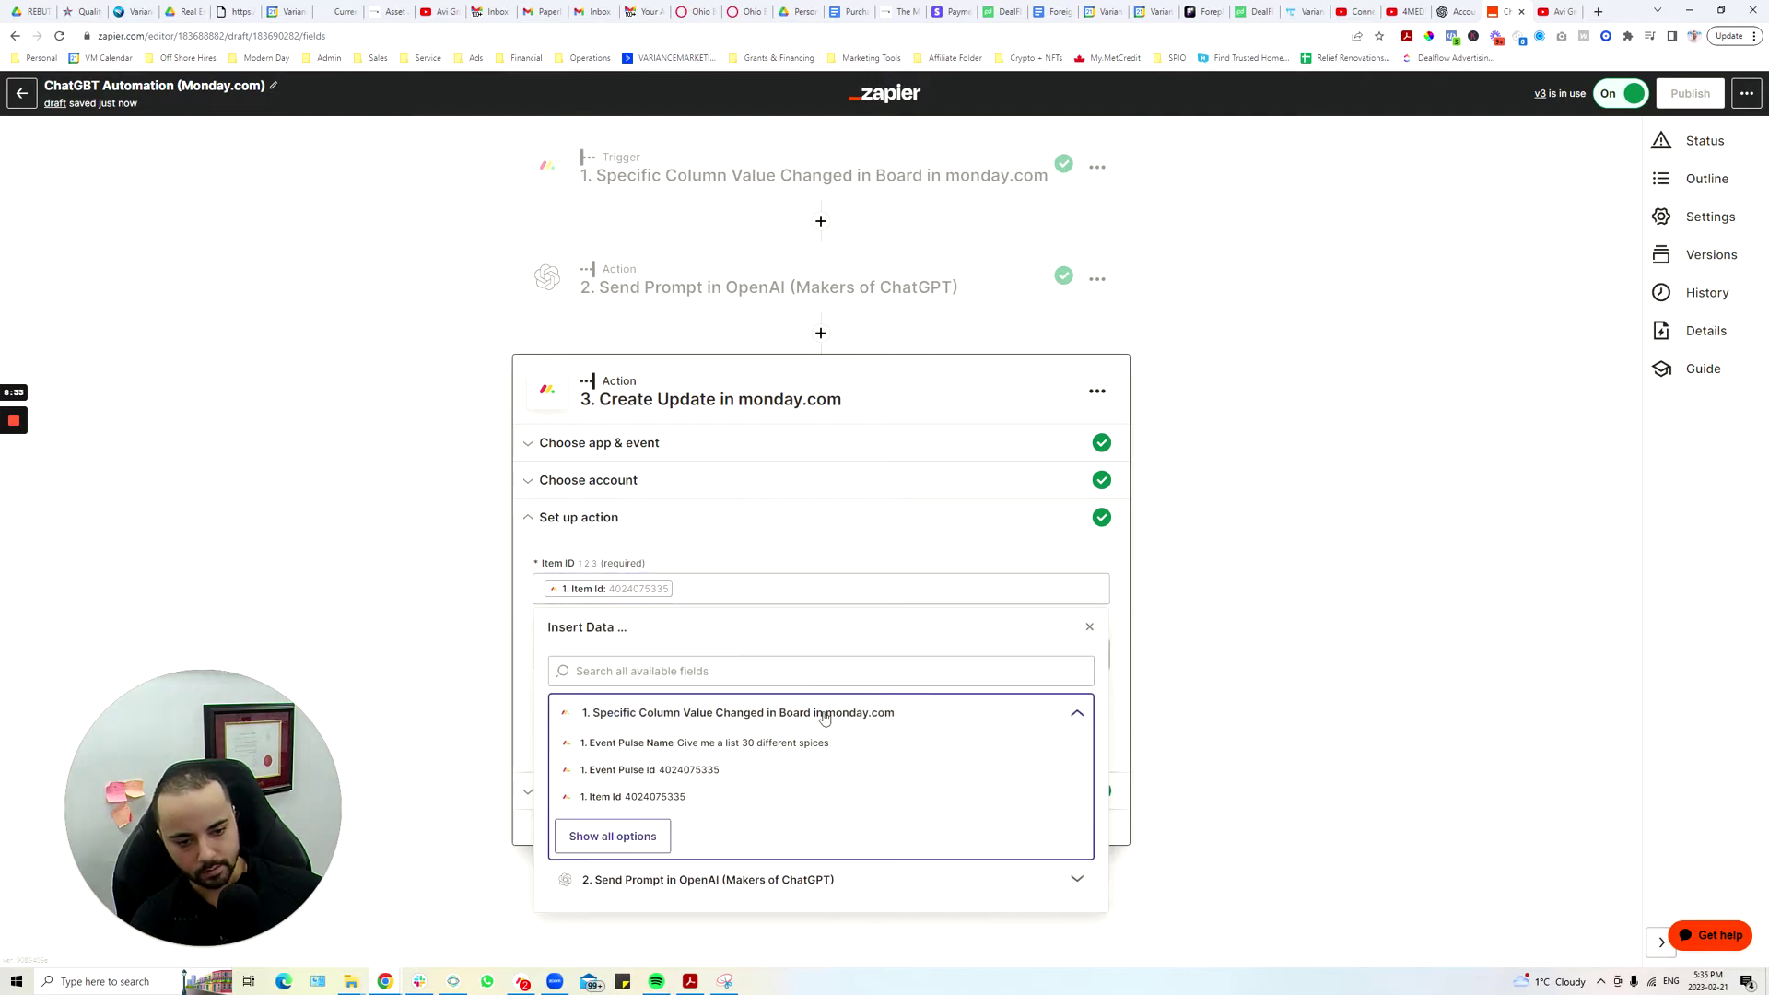
click(728, 534)
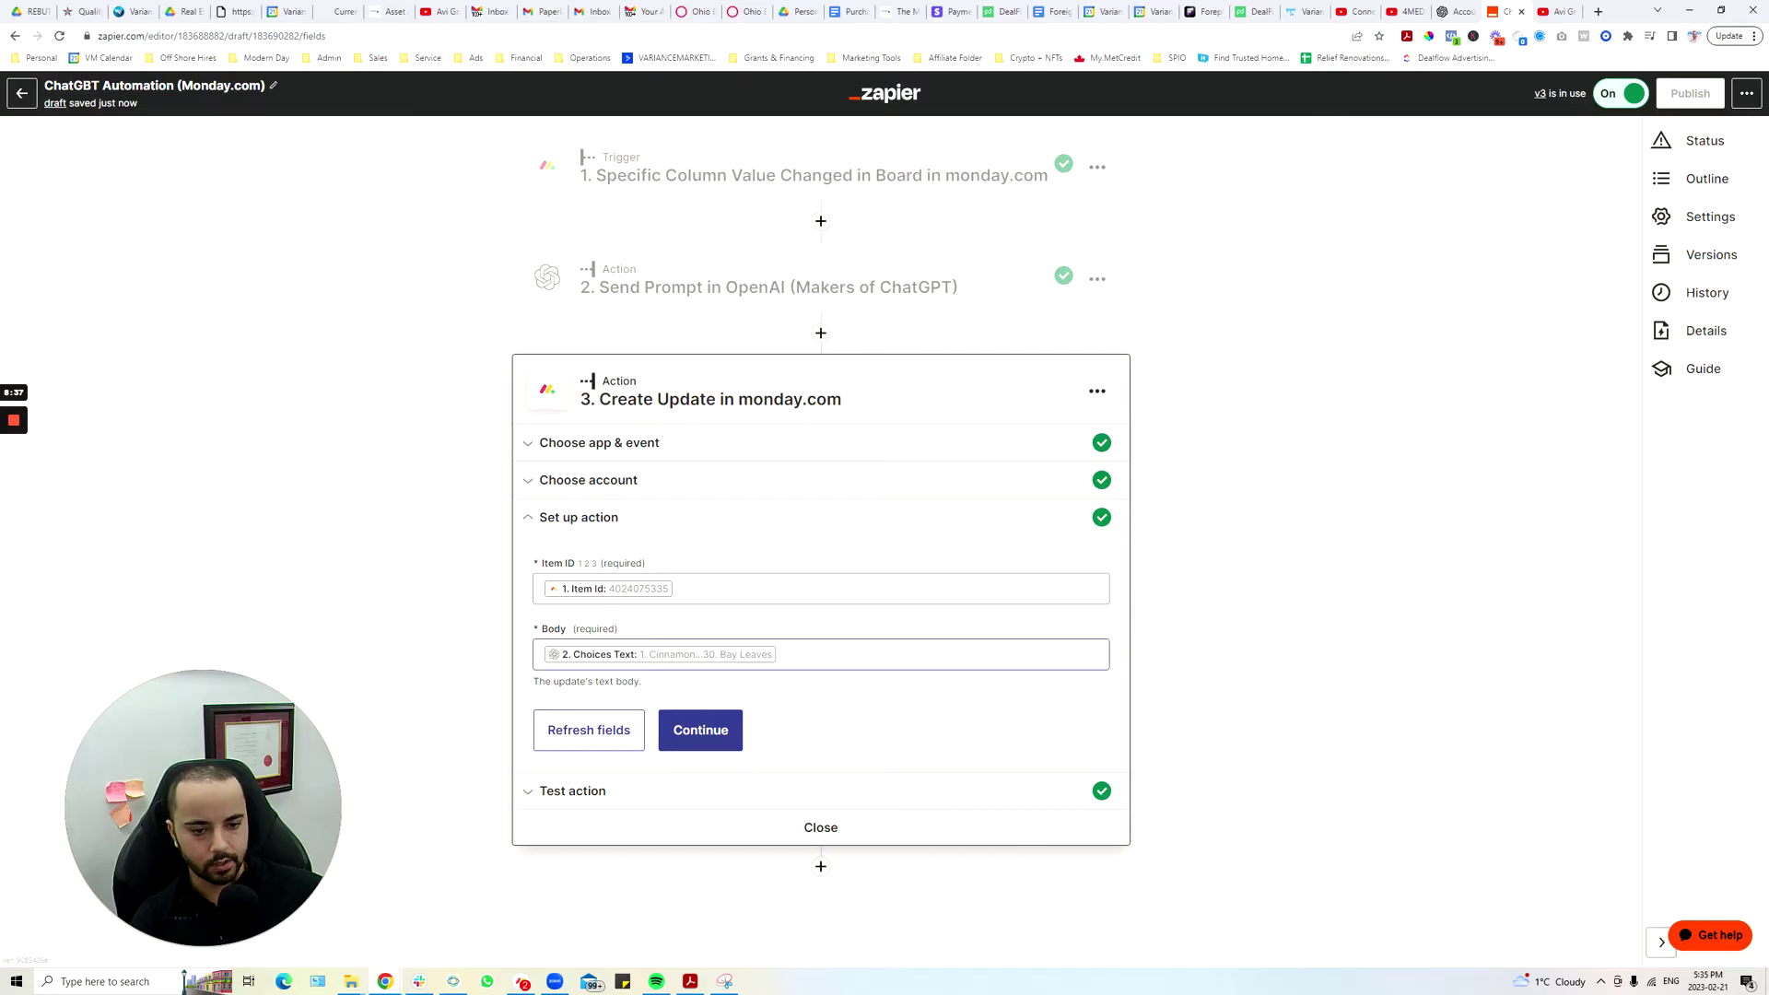
- Map the update Body to OpenAI's Choices Text and test the step, producing a 30-spice update
click(665, 654)
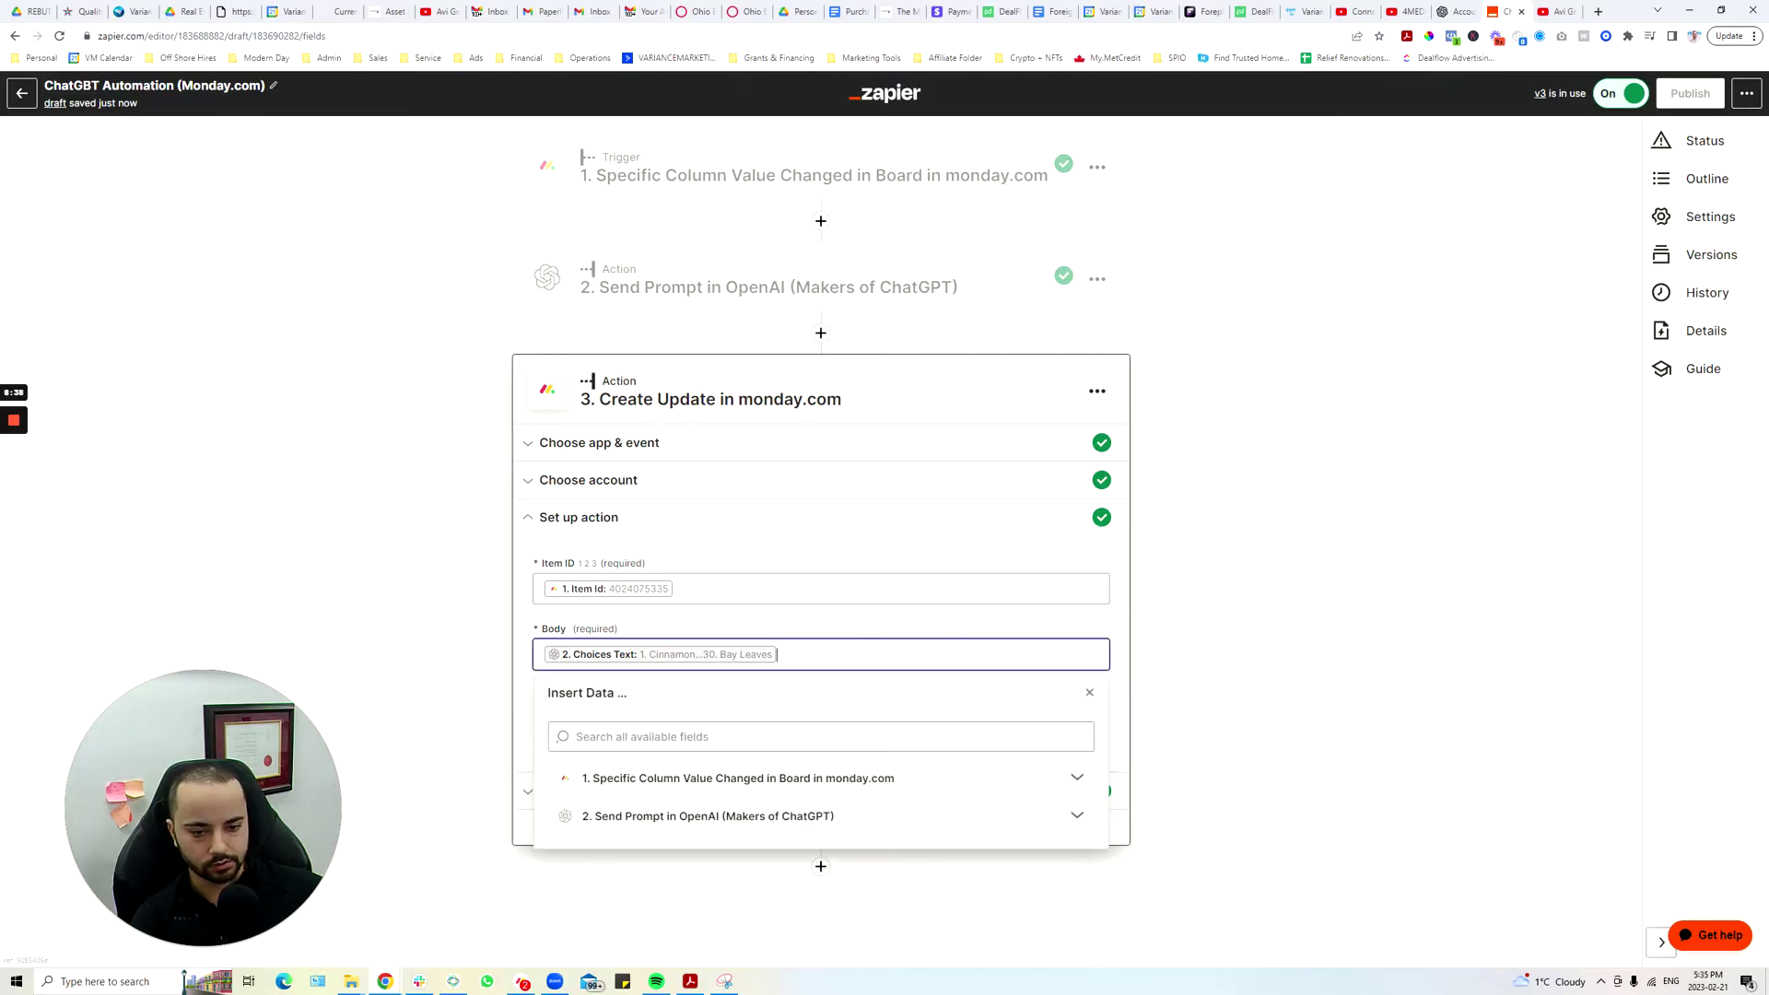
click(636, 785)
click(636, 785)
click(639, 823)
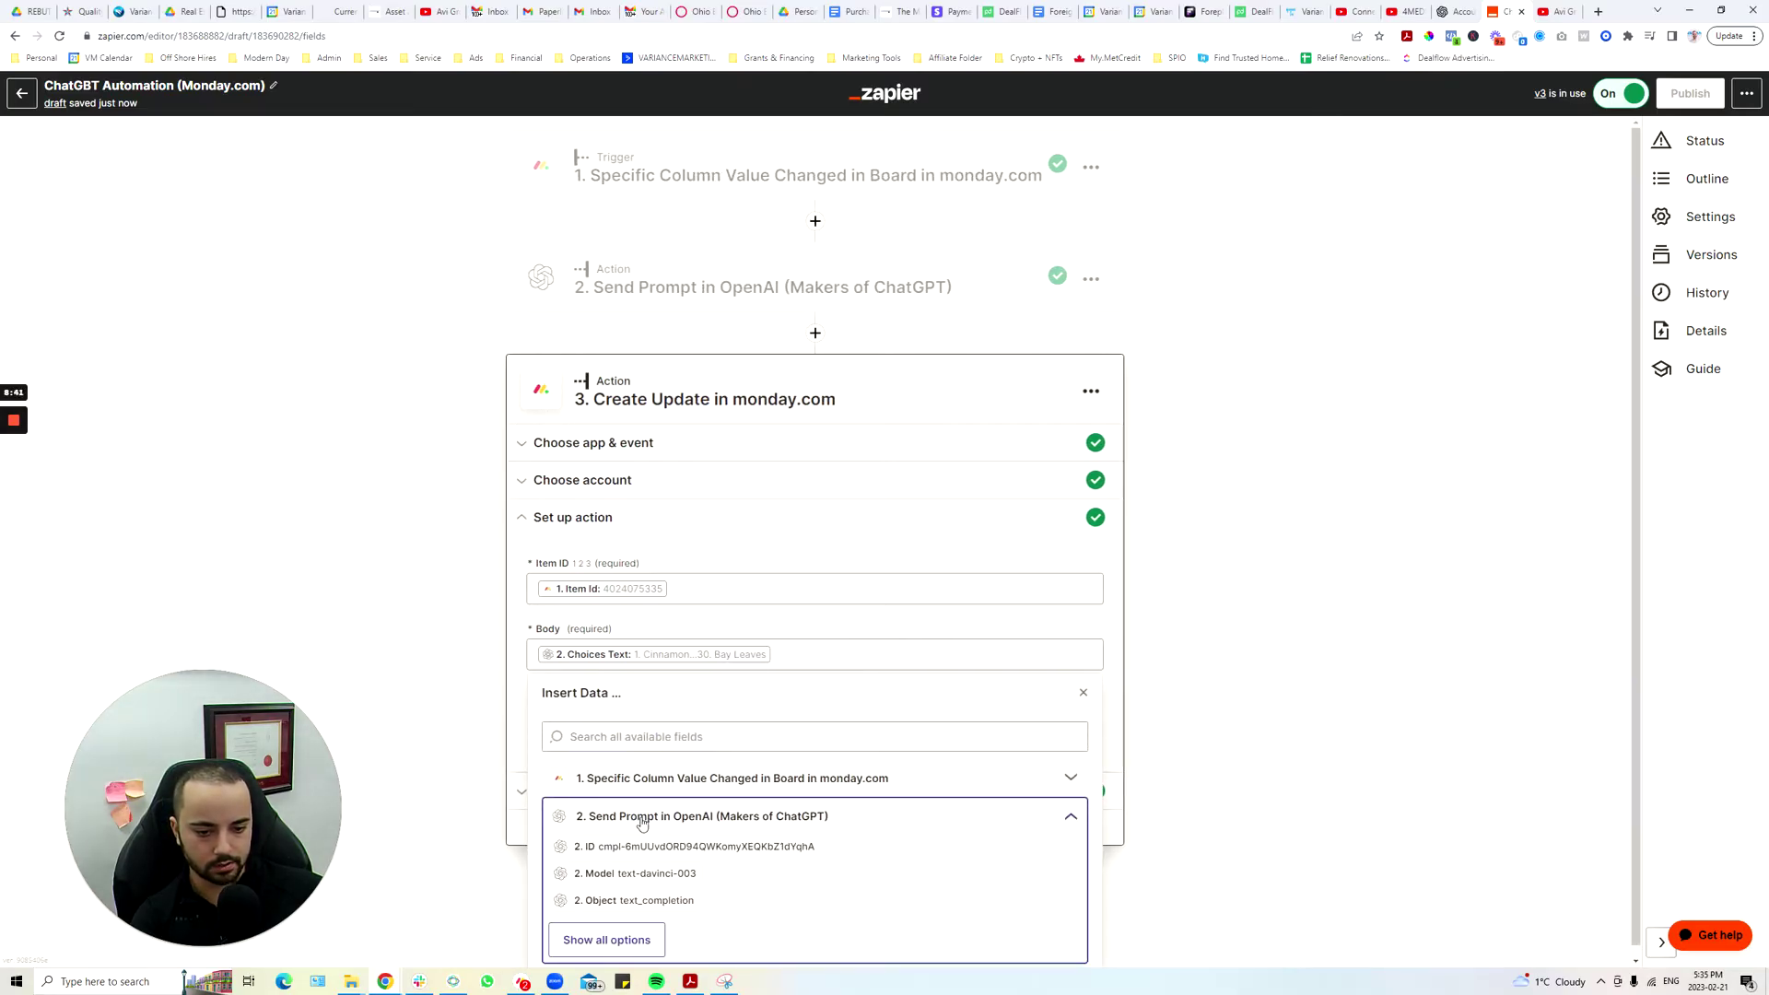
click(622, 922)
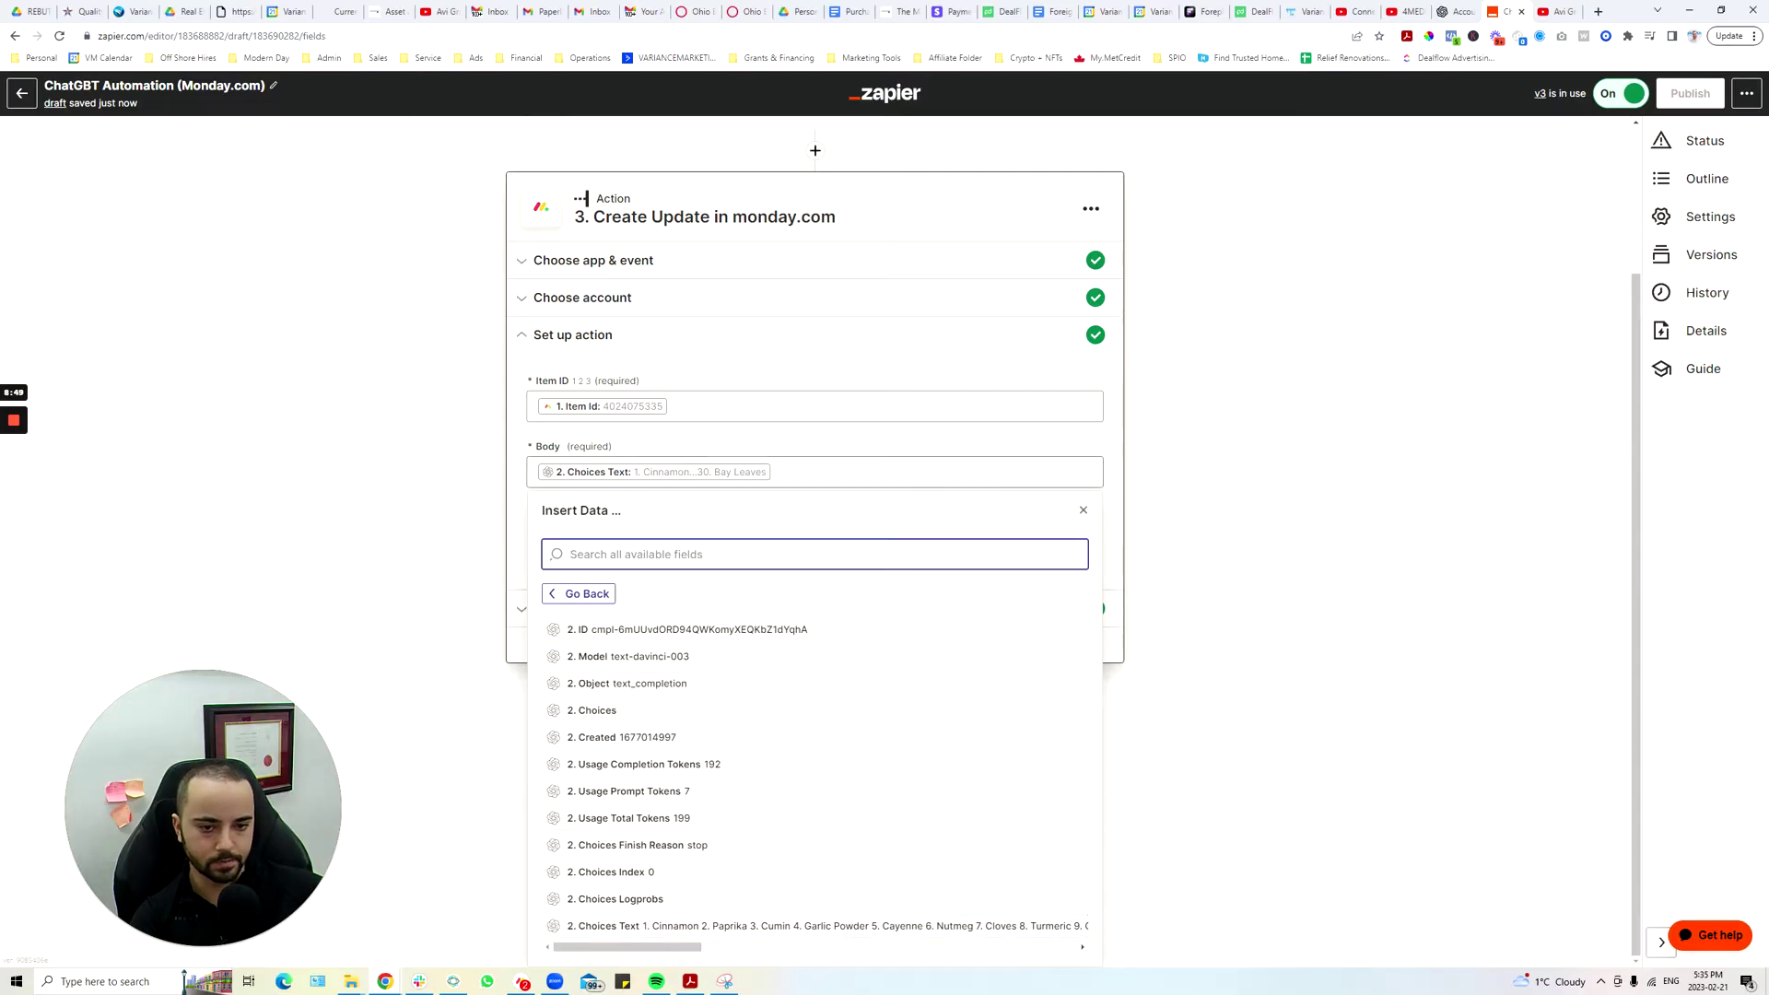
click(506, 476)
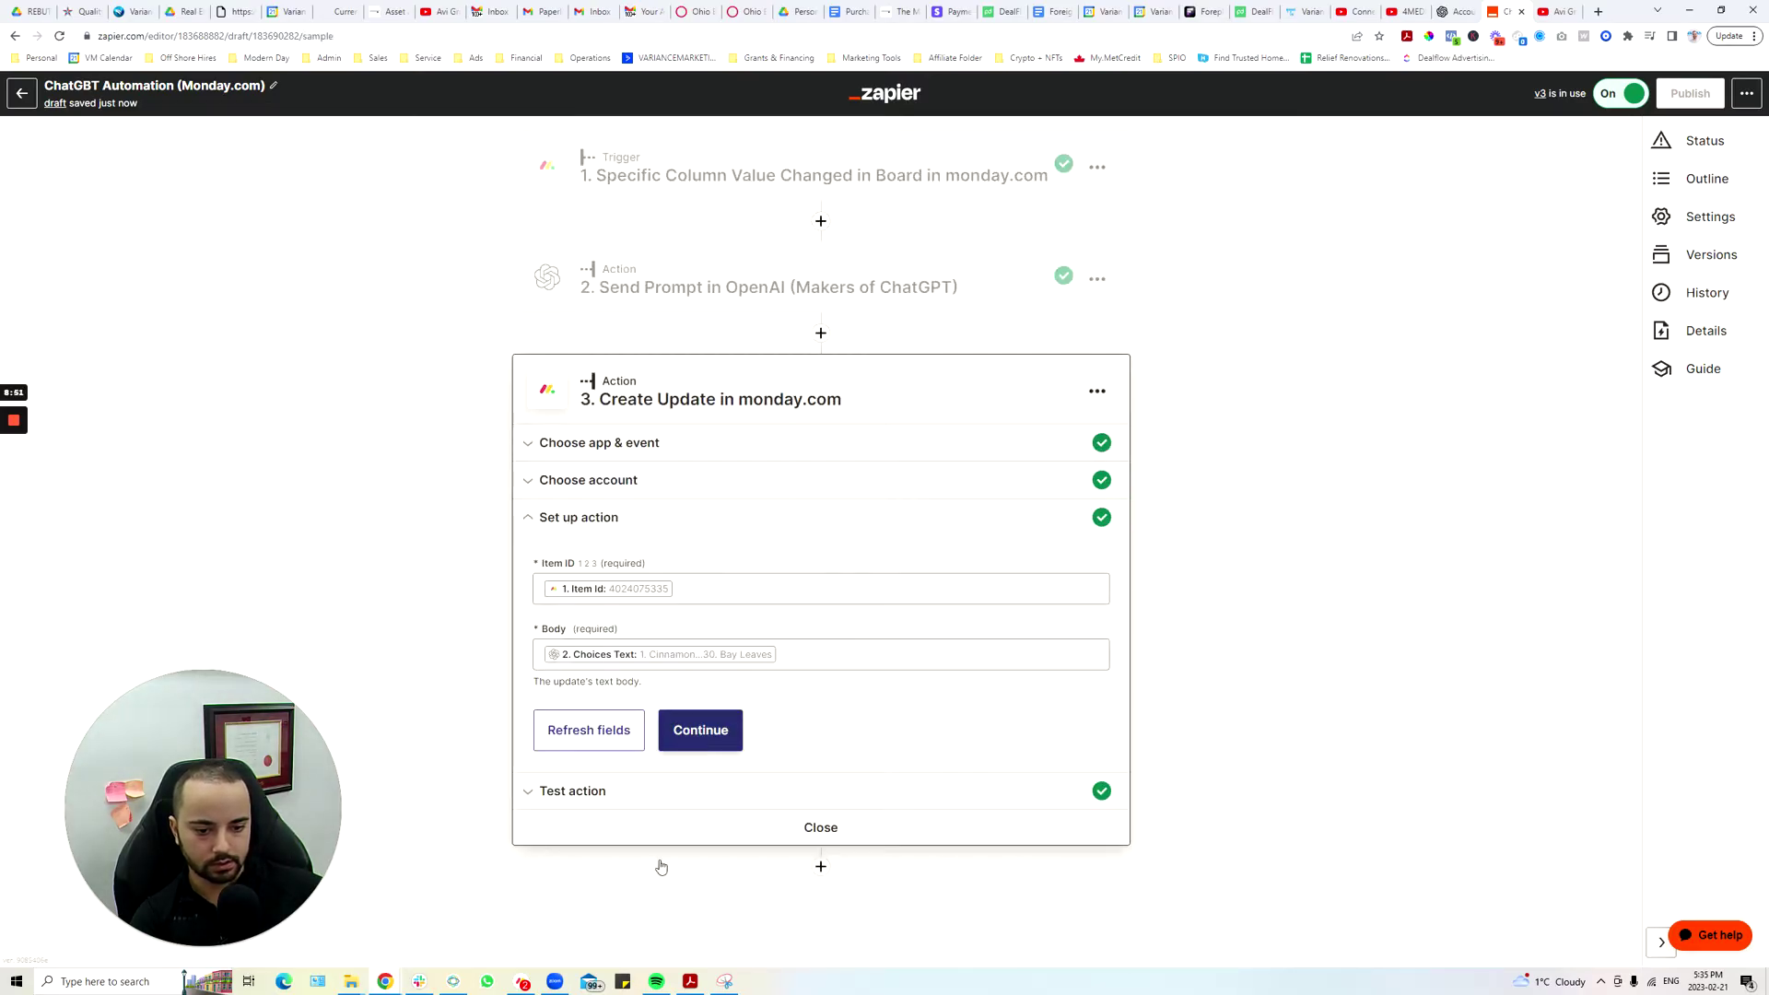
click(679, 747)
scroll(672, 534, down, 4)
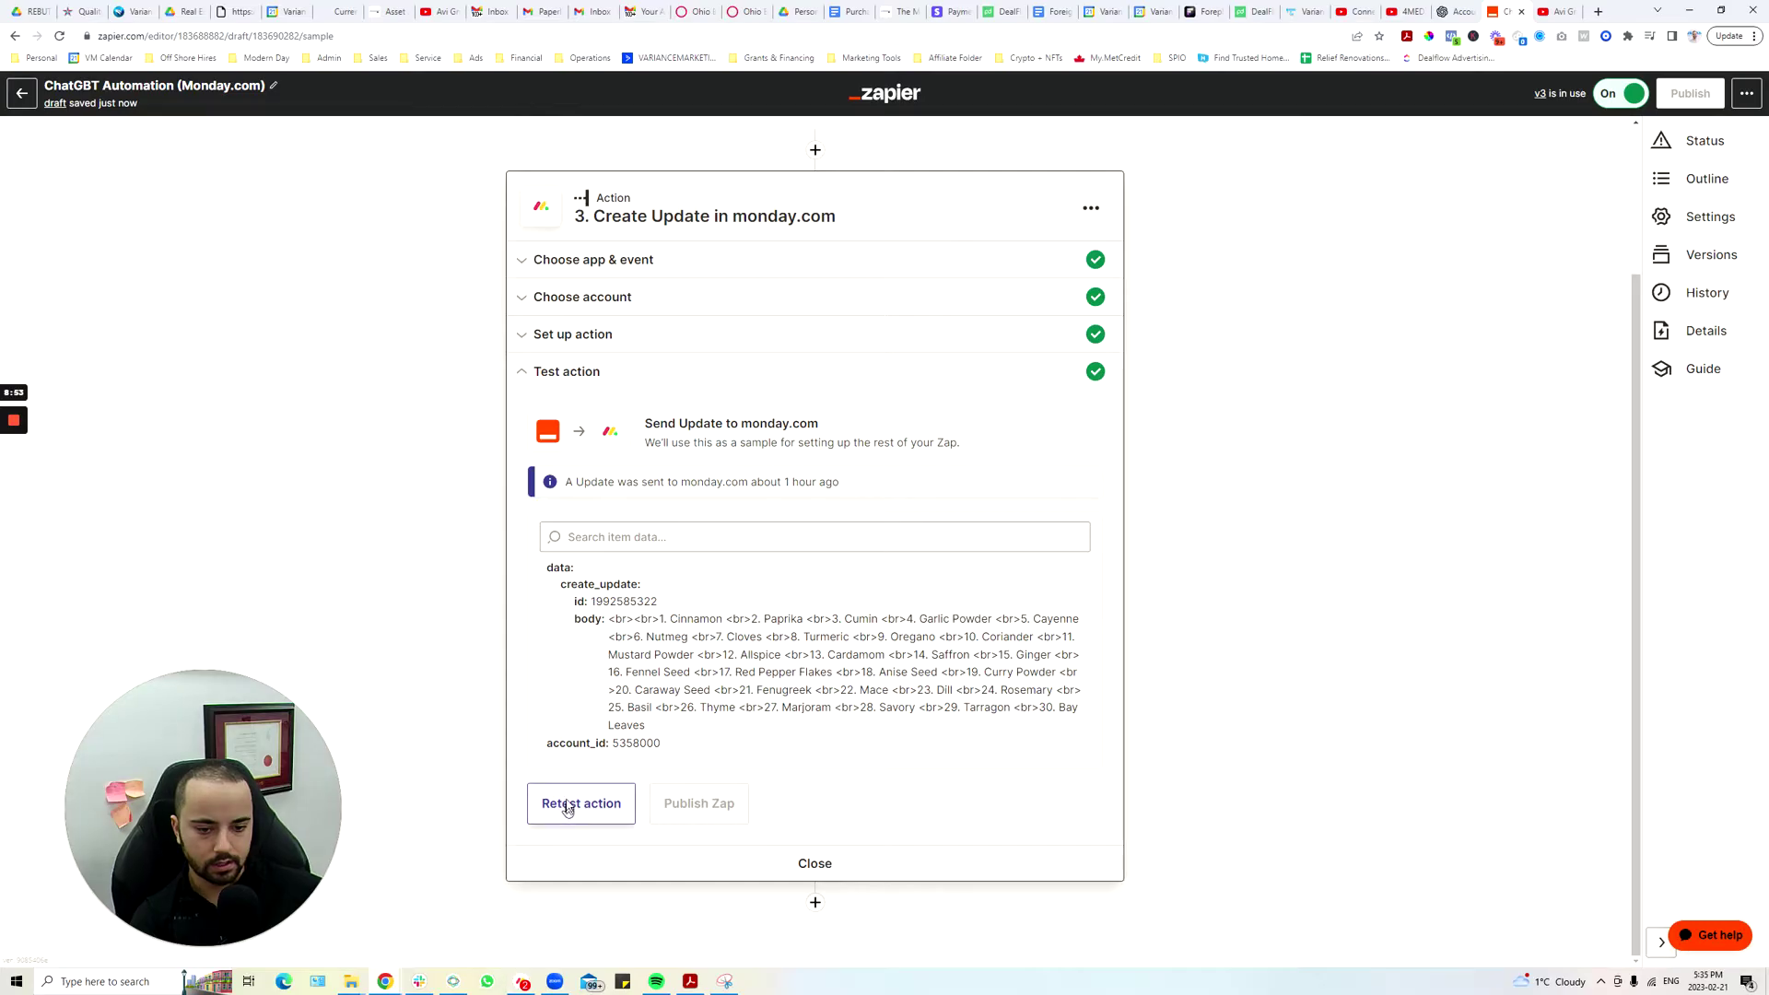
key(alt+Tab)
- Add a sixth To Do item requesting the top 10 cars by revenue in 2022, status Send to ChatGBT
click(360, 344)
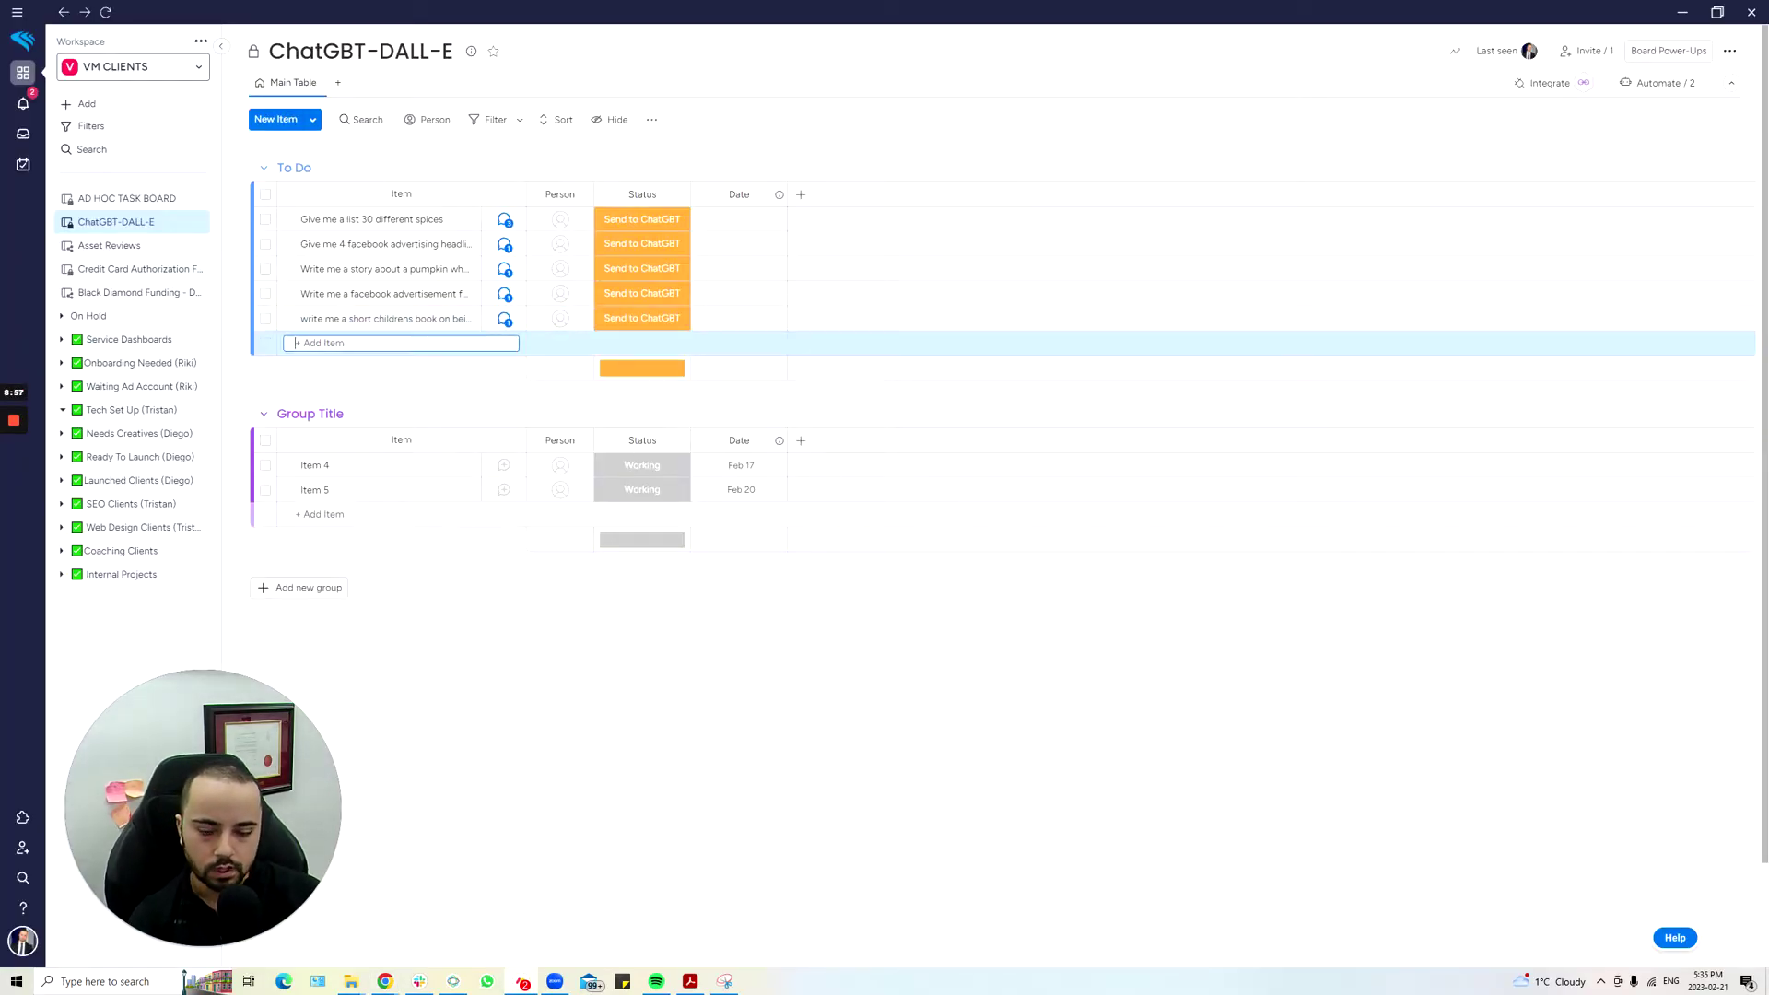
text(Giv)
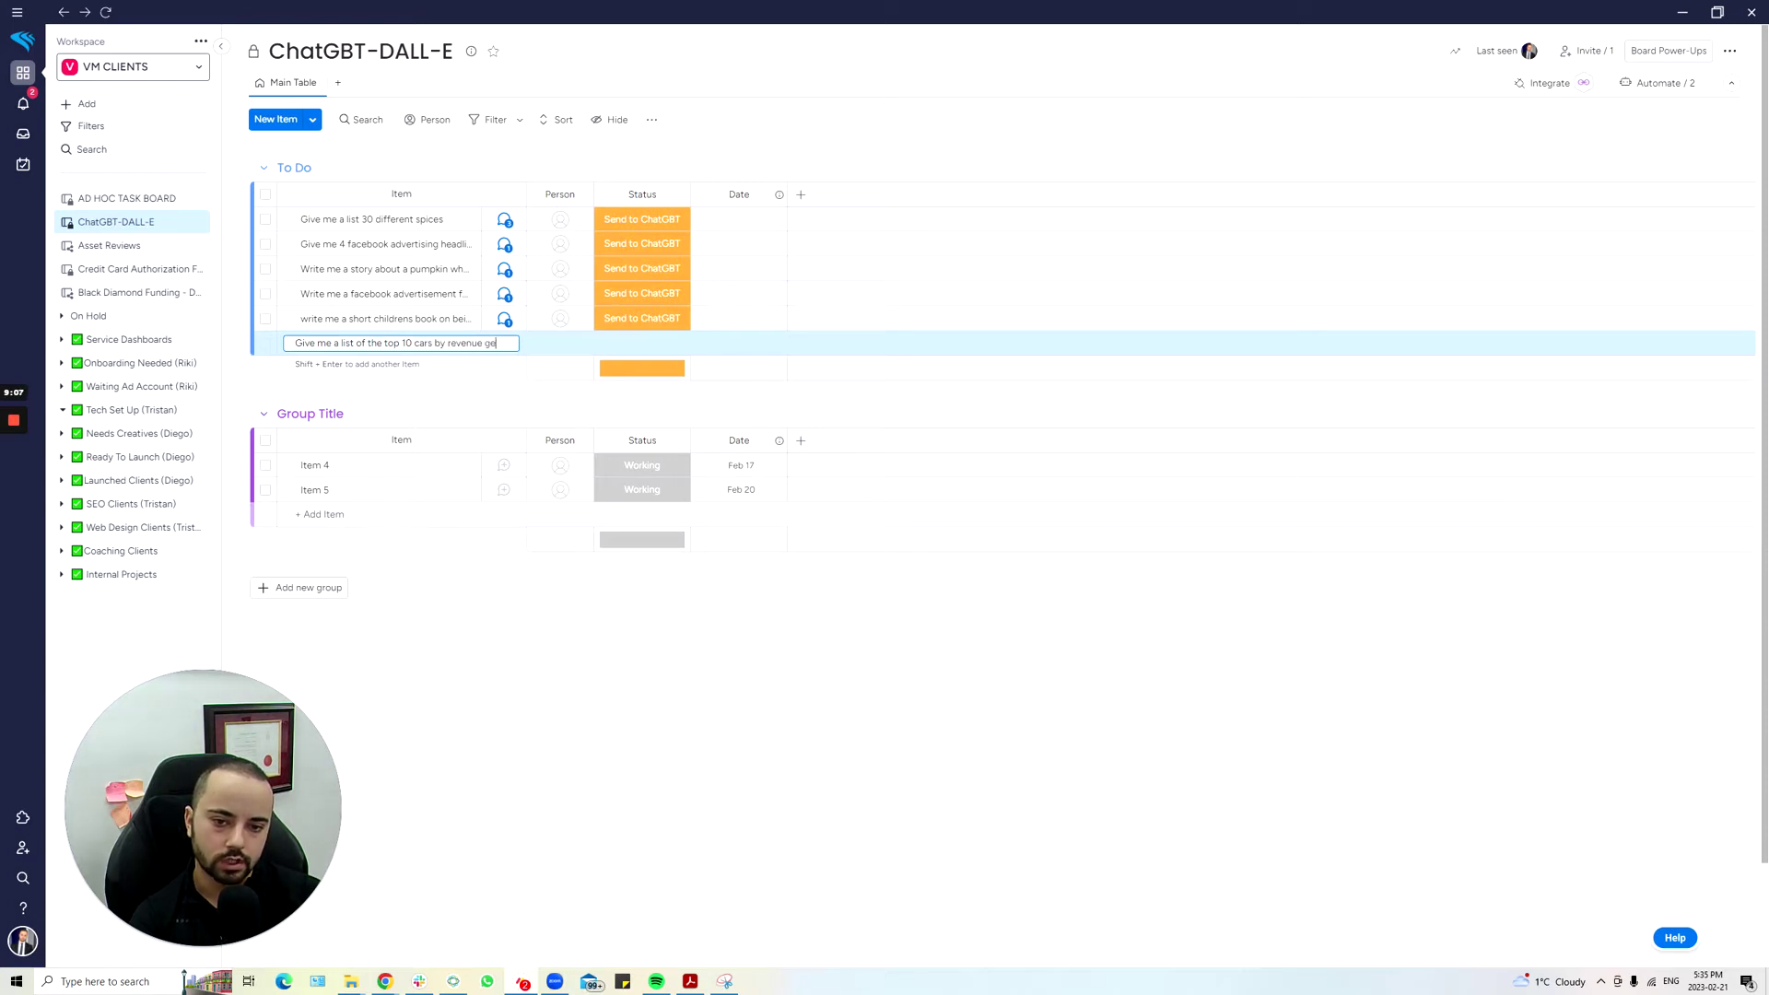
text(ed in 2022)
key(Return)
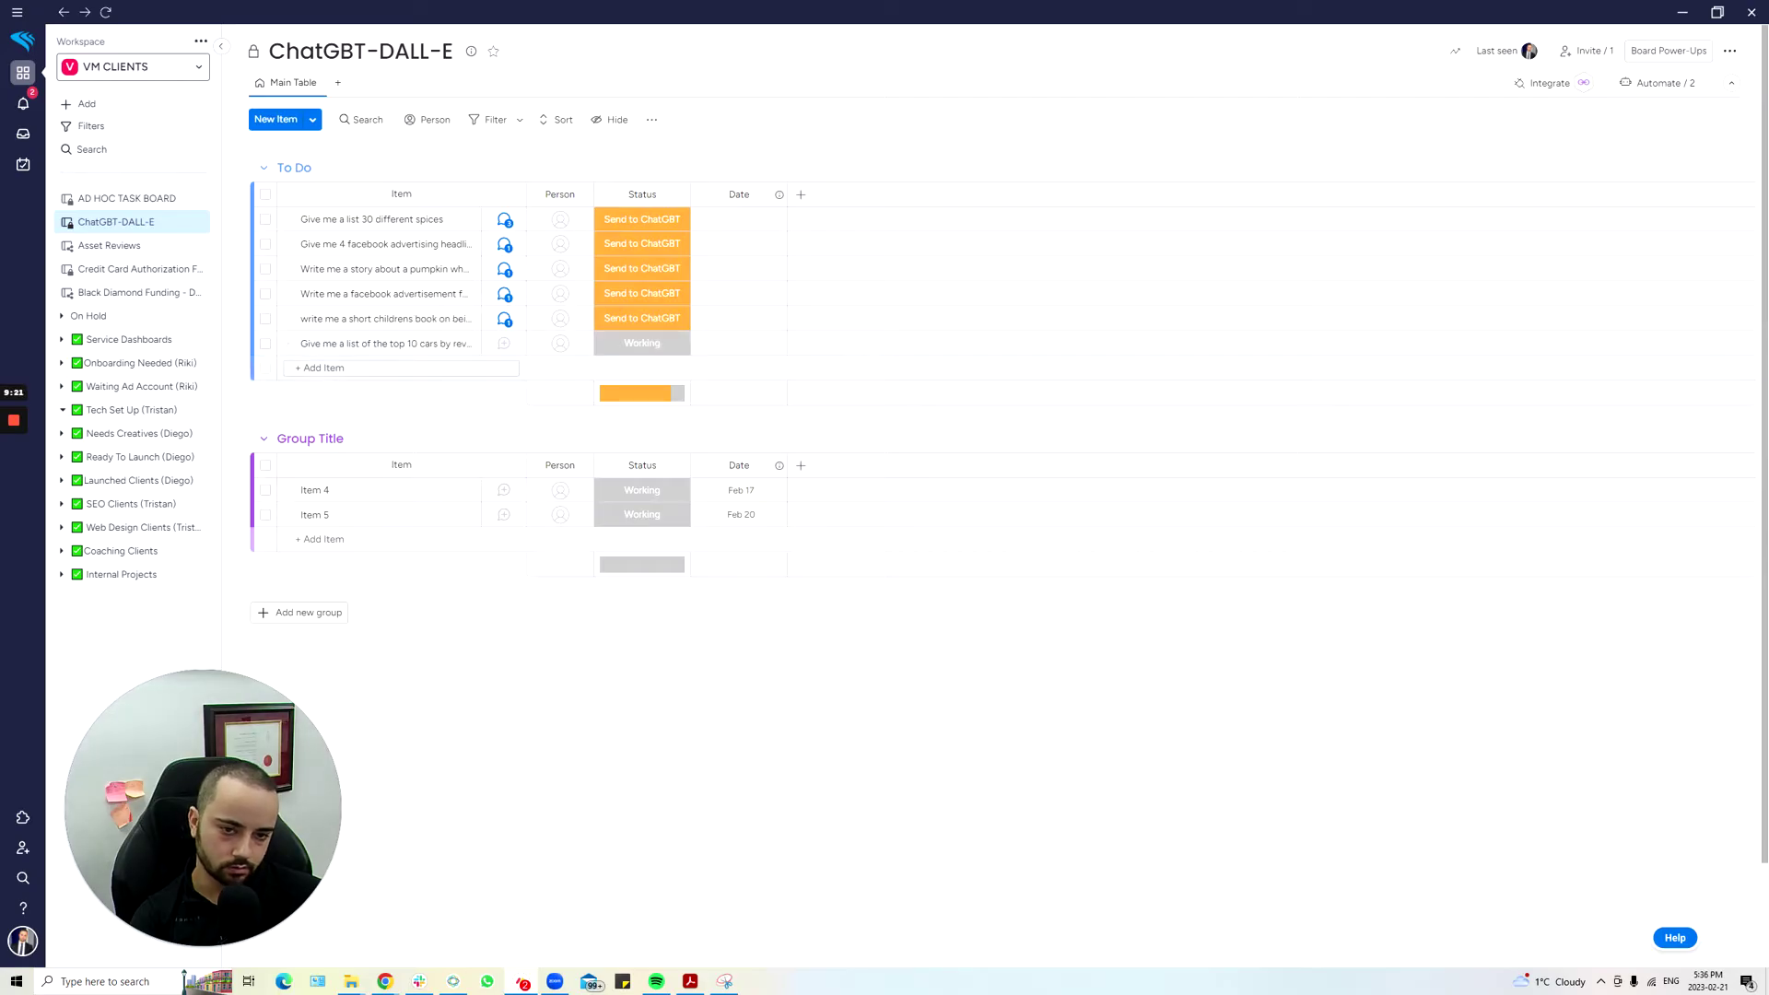
click(643, 342)
click(636, 393)
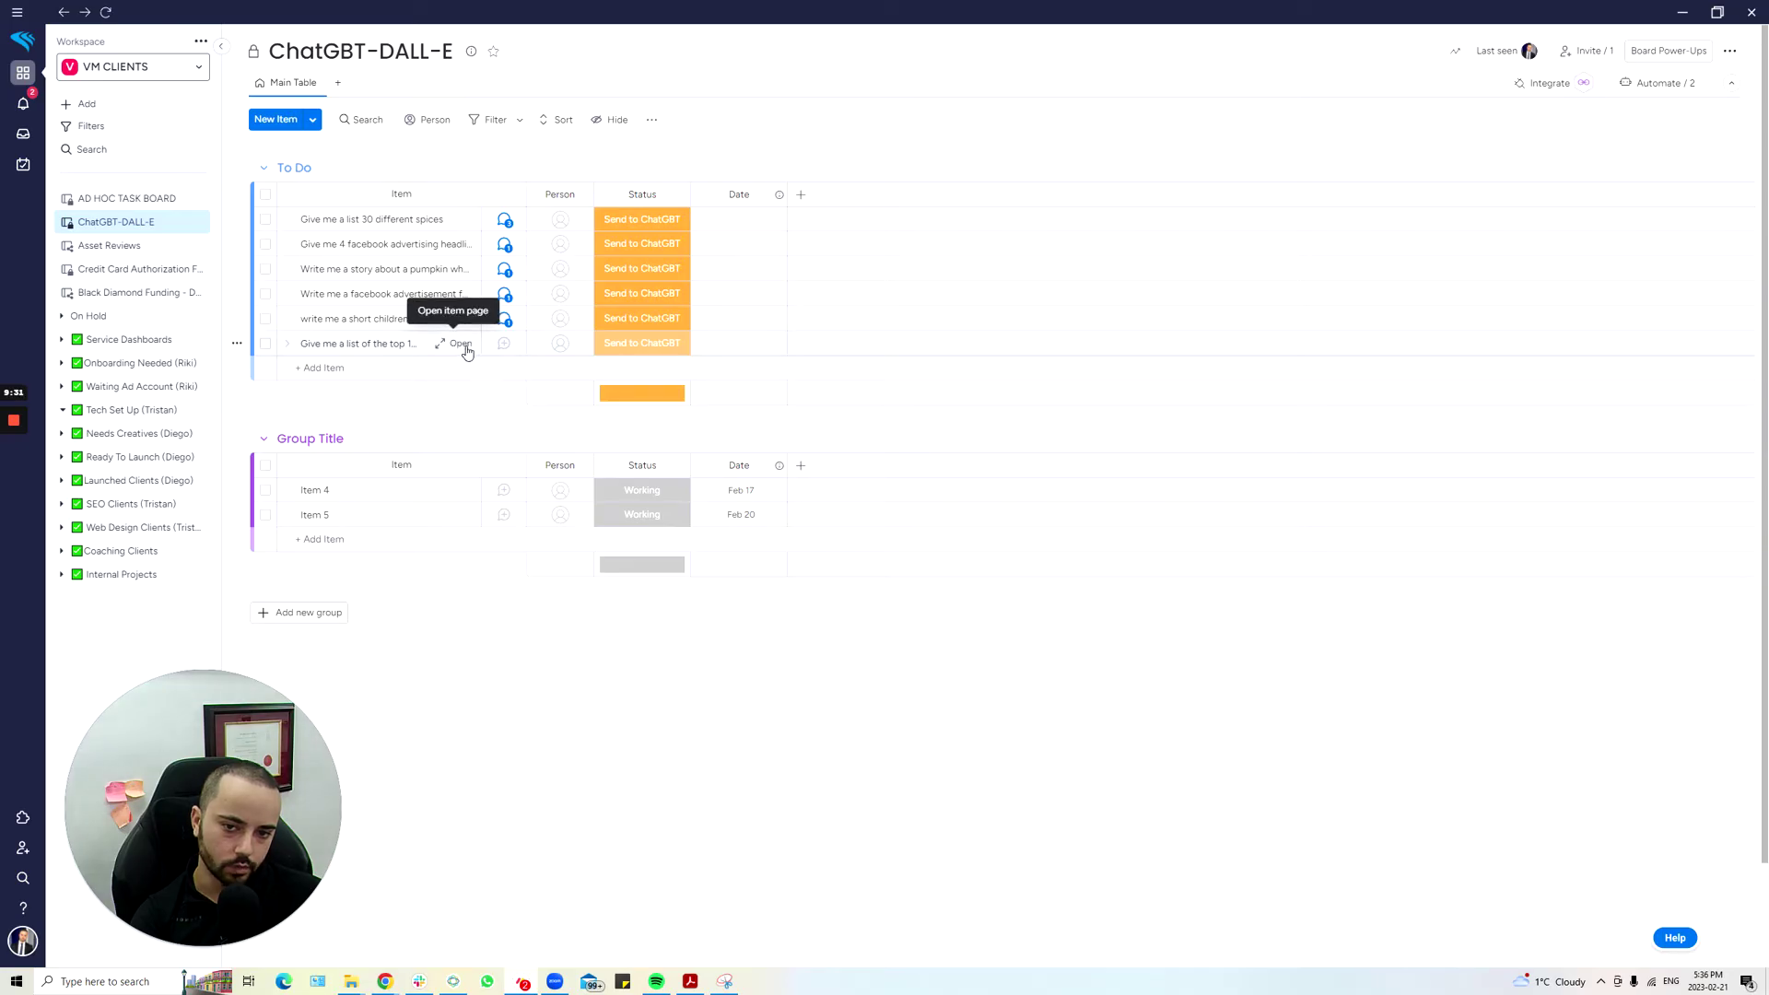
click(461, 344)
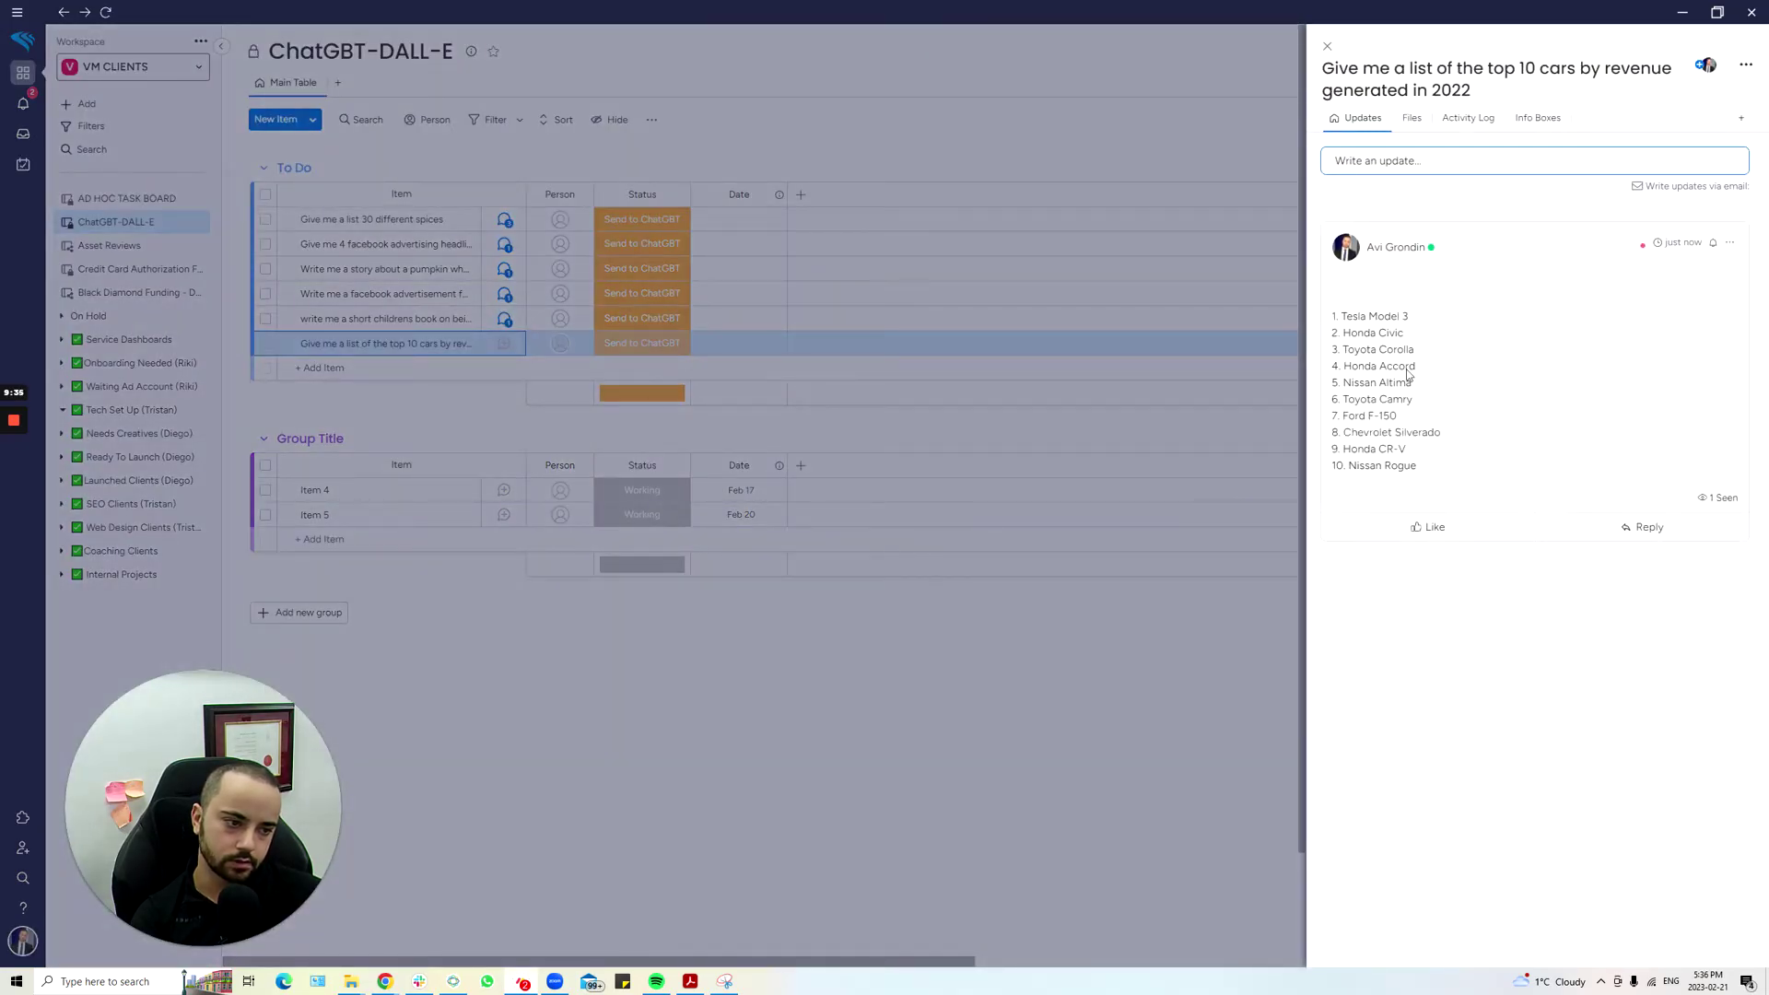
drag(1330, 316, 1441, 433)
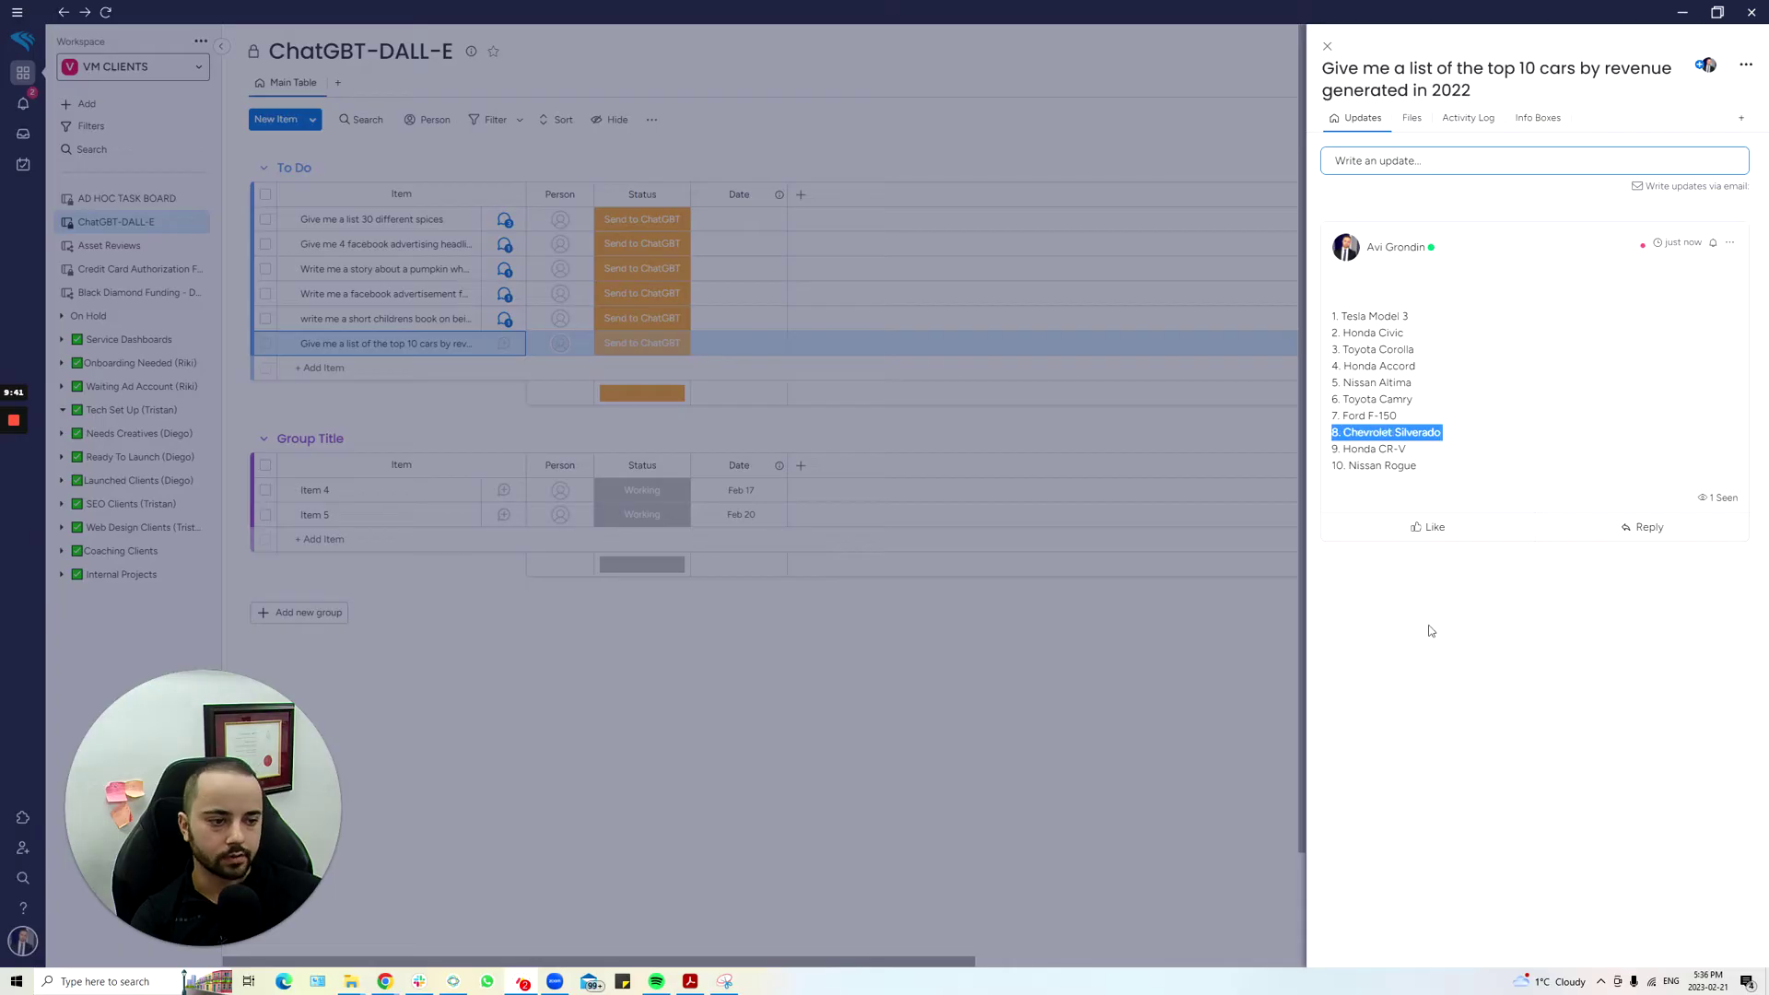
click(1481, 358)
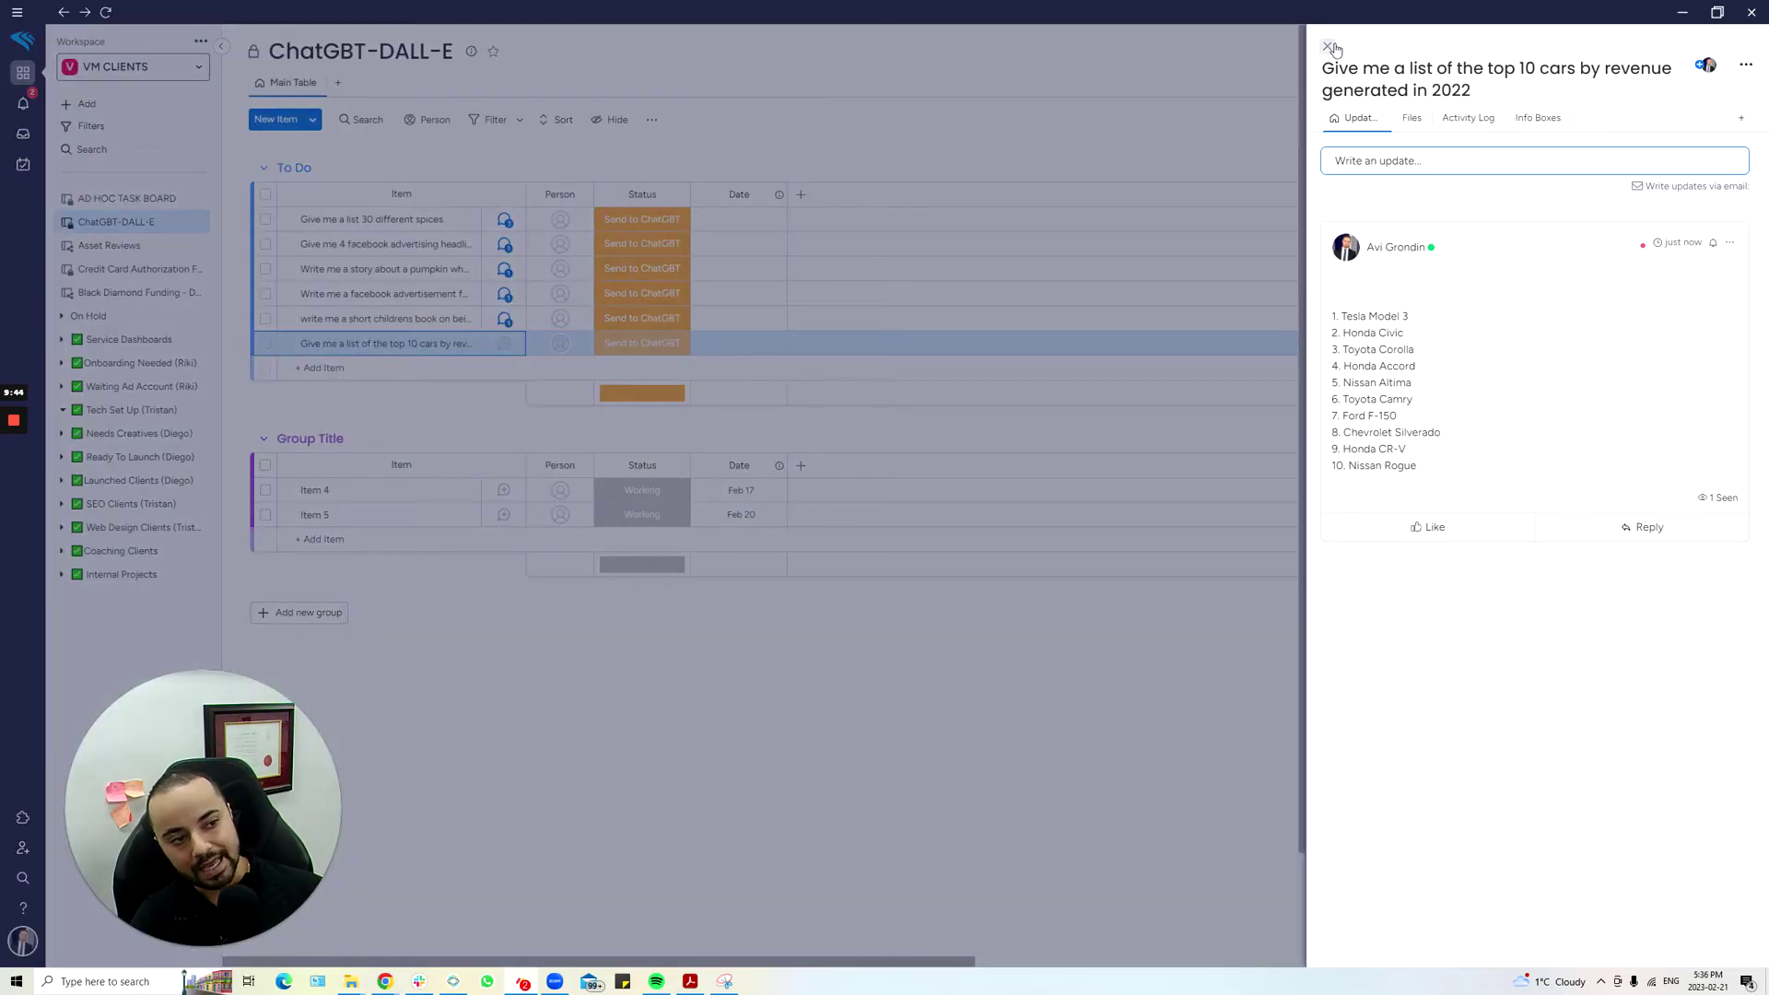
click(1328, 46)
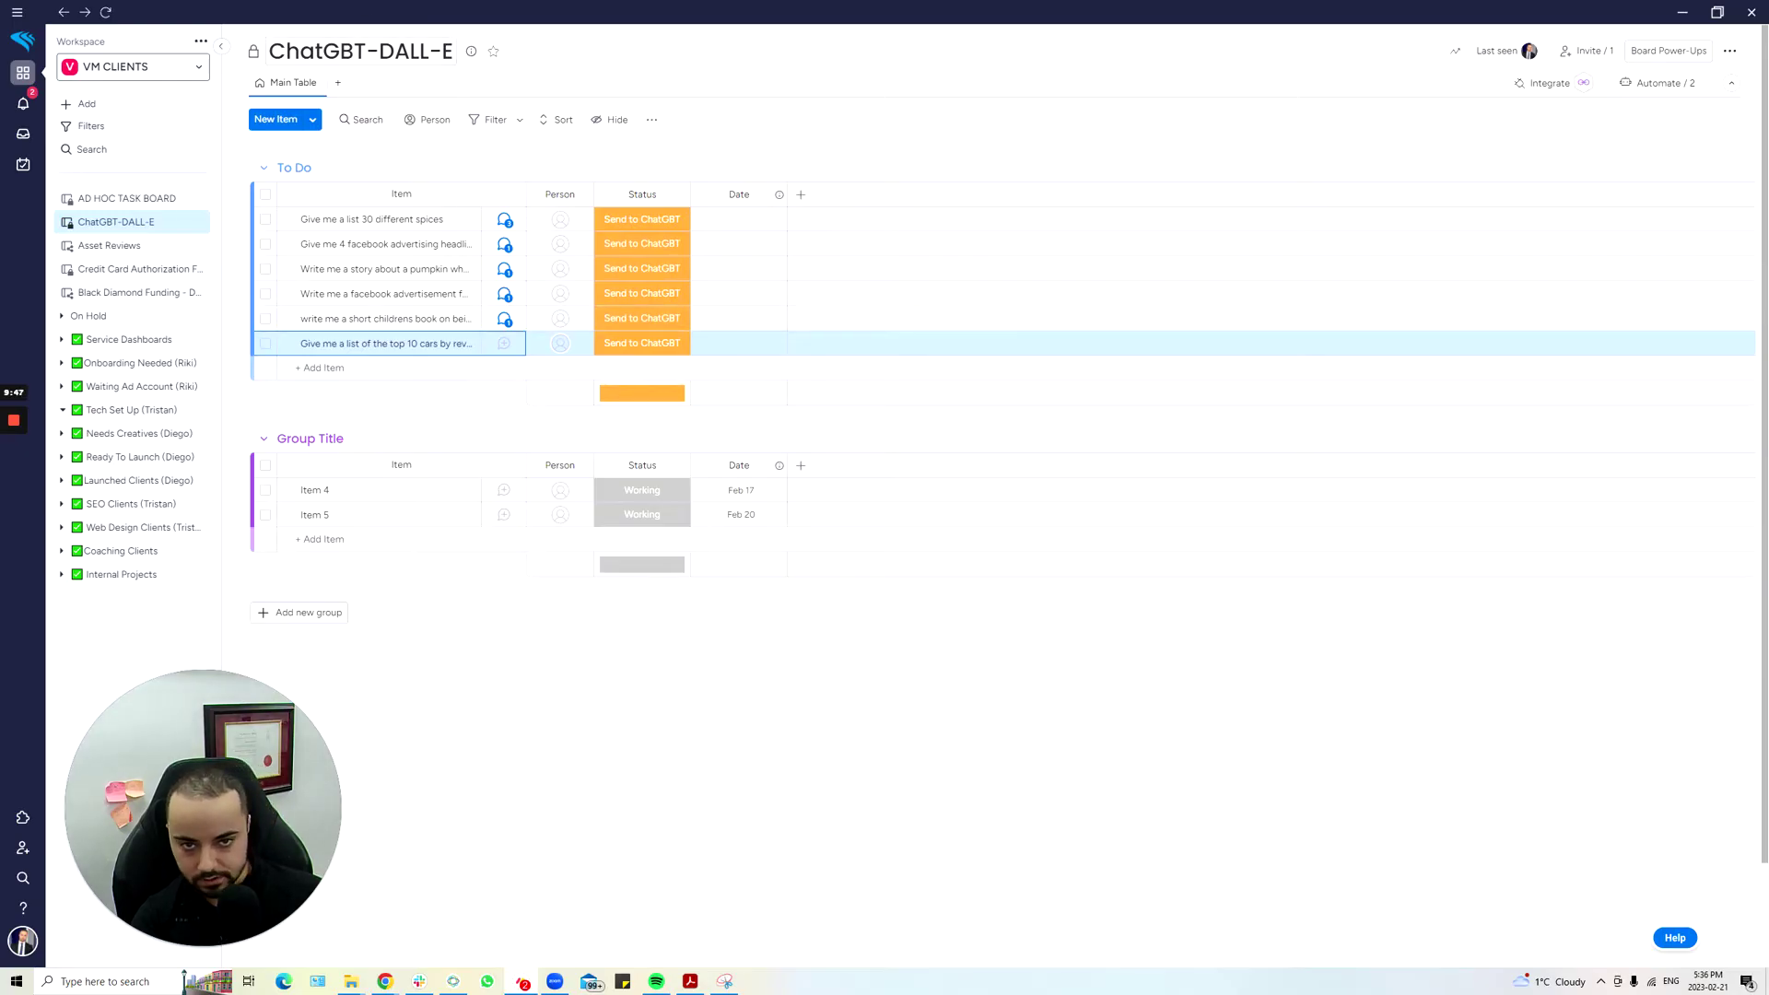
click(360, 51)
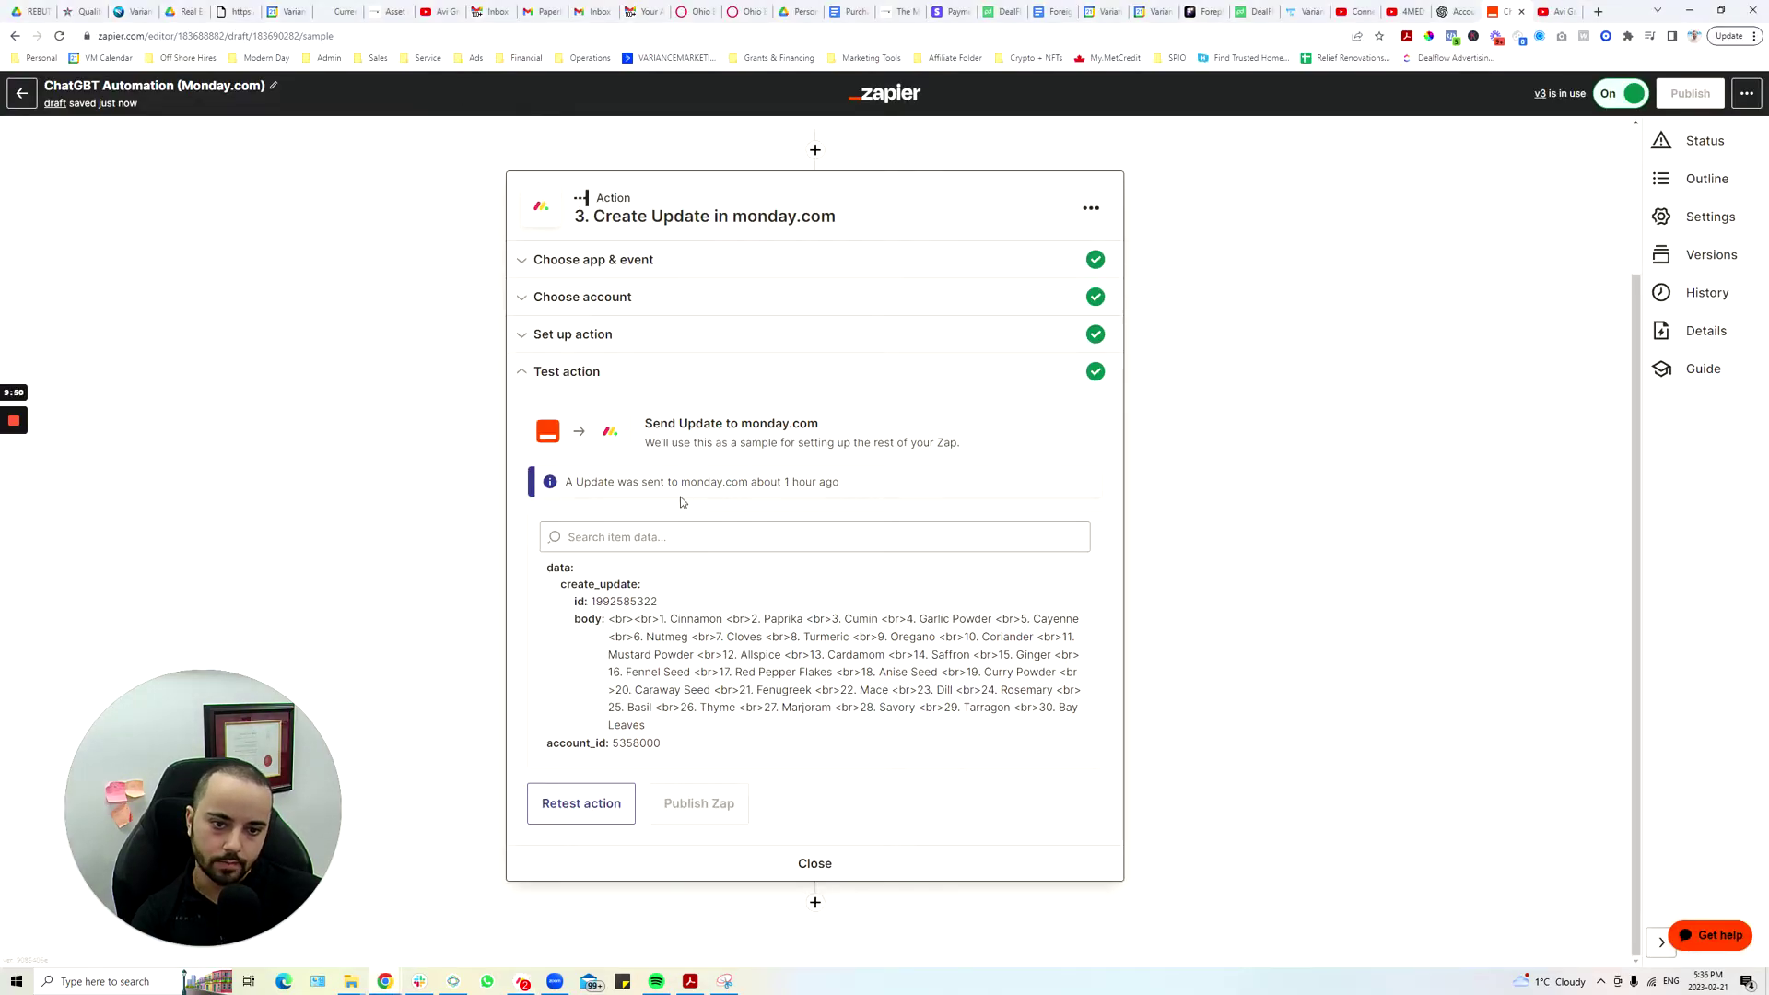
scroll(726, 286, up, 3)
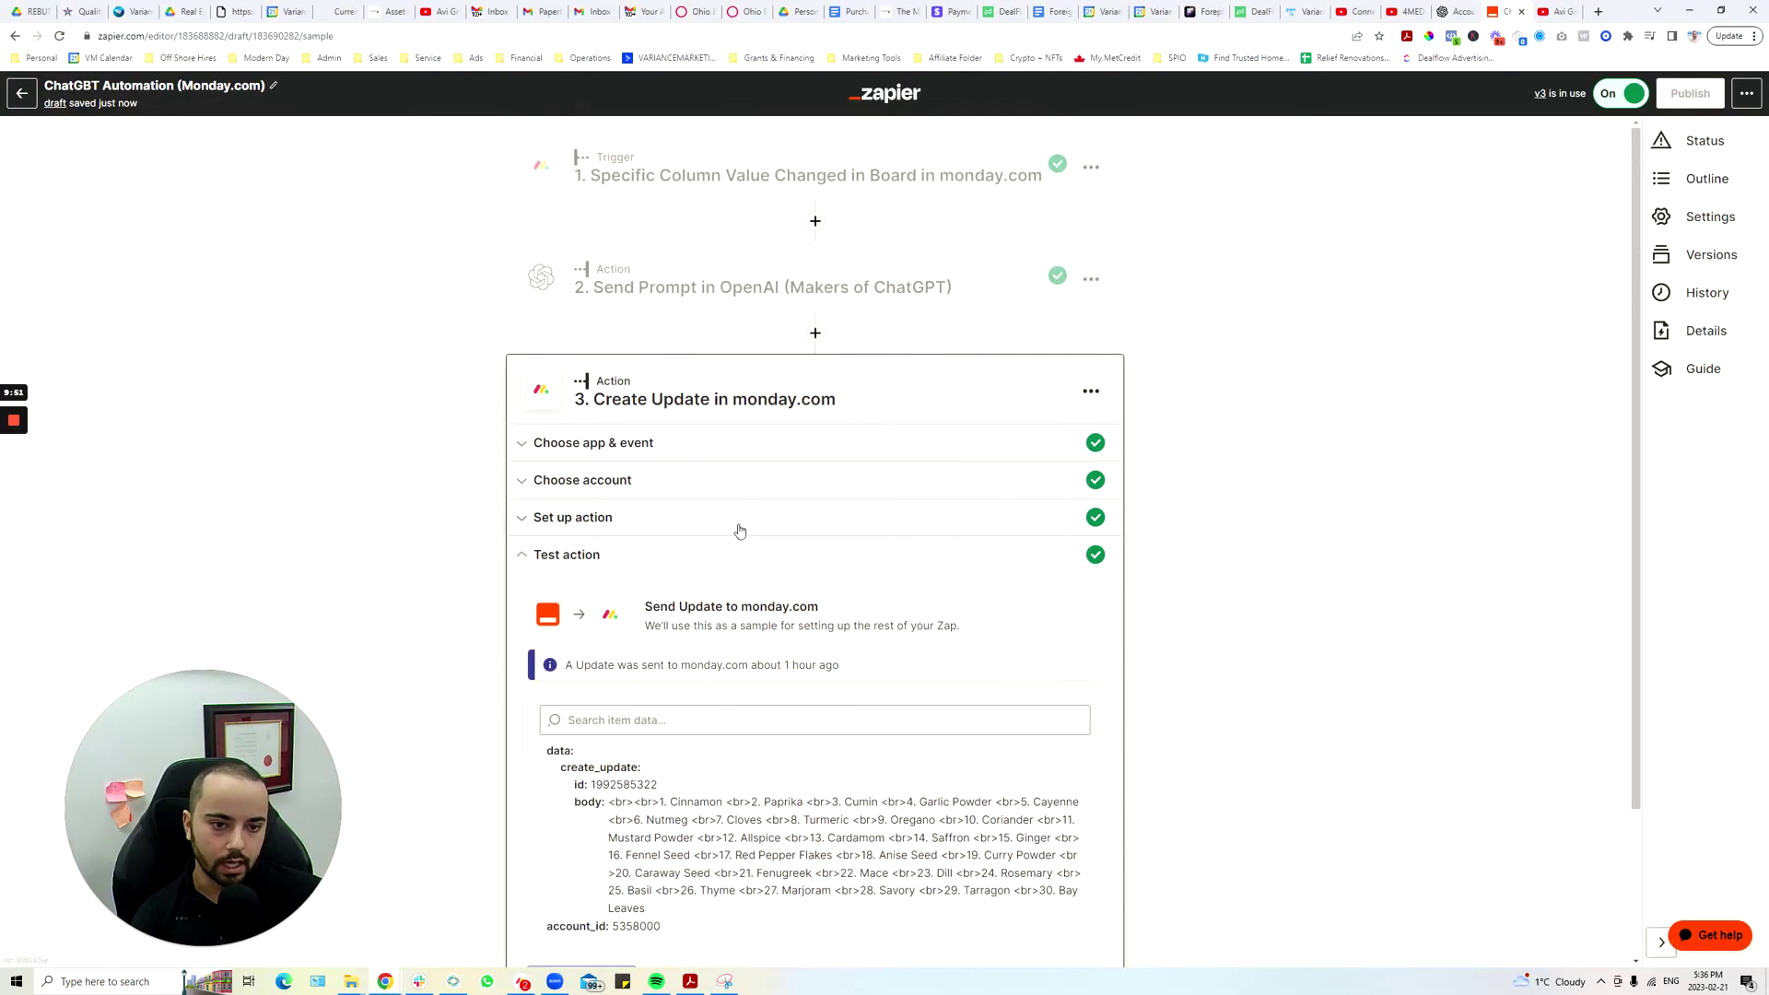
click(725, 285)
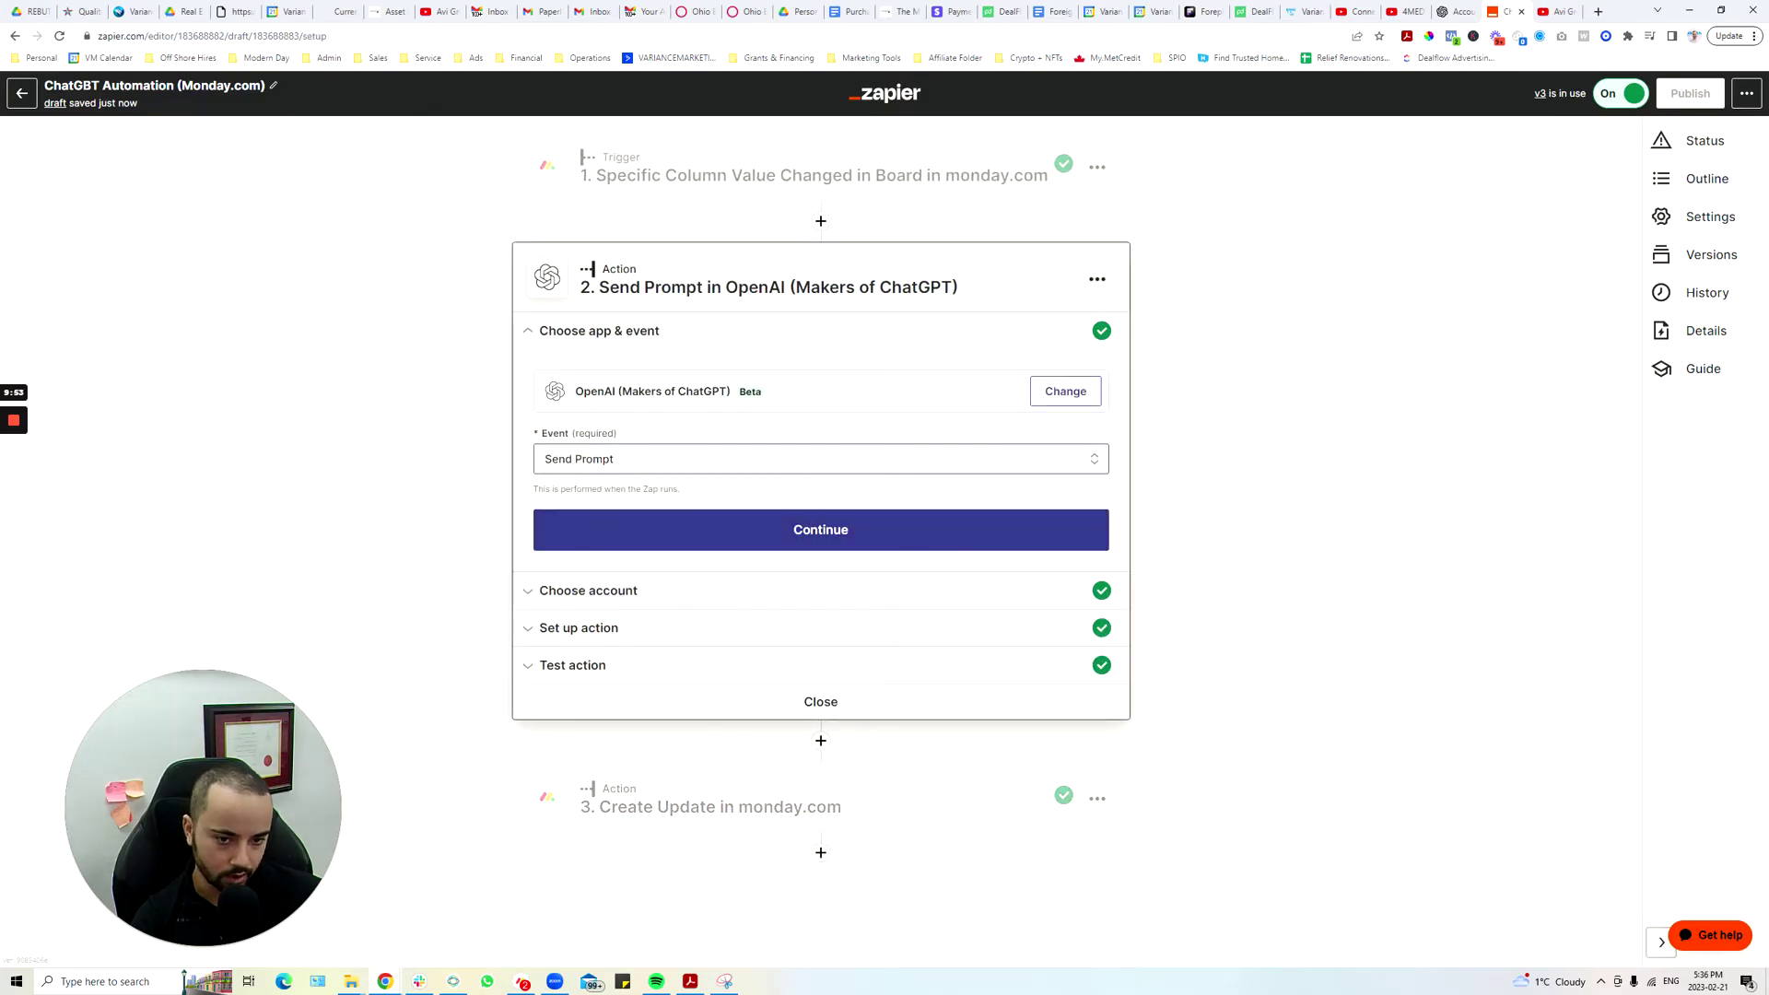
click(667, 472)
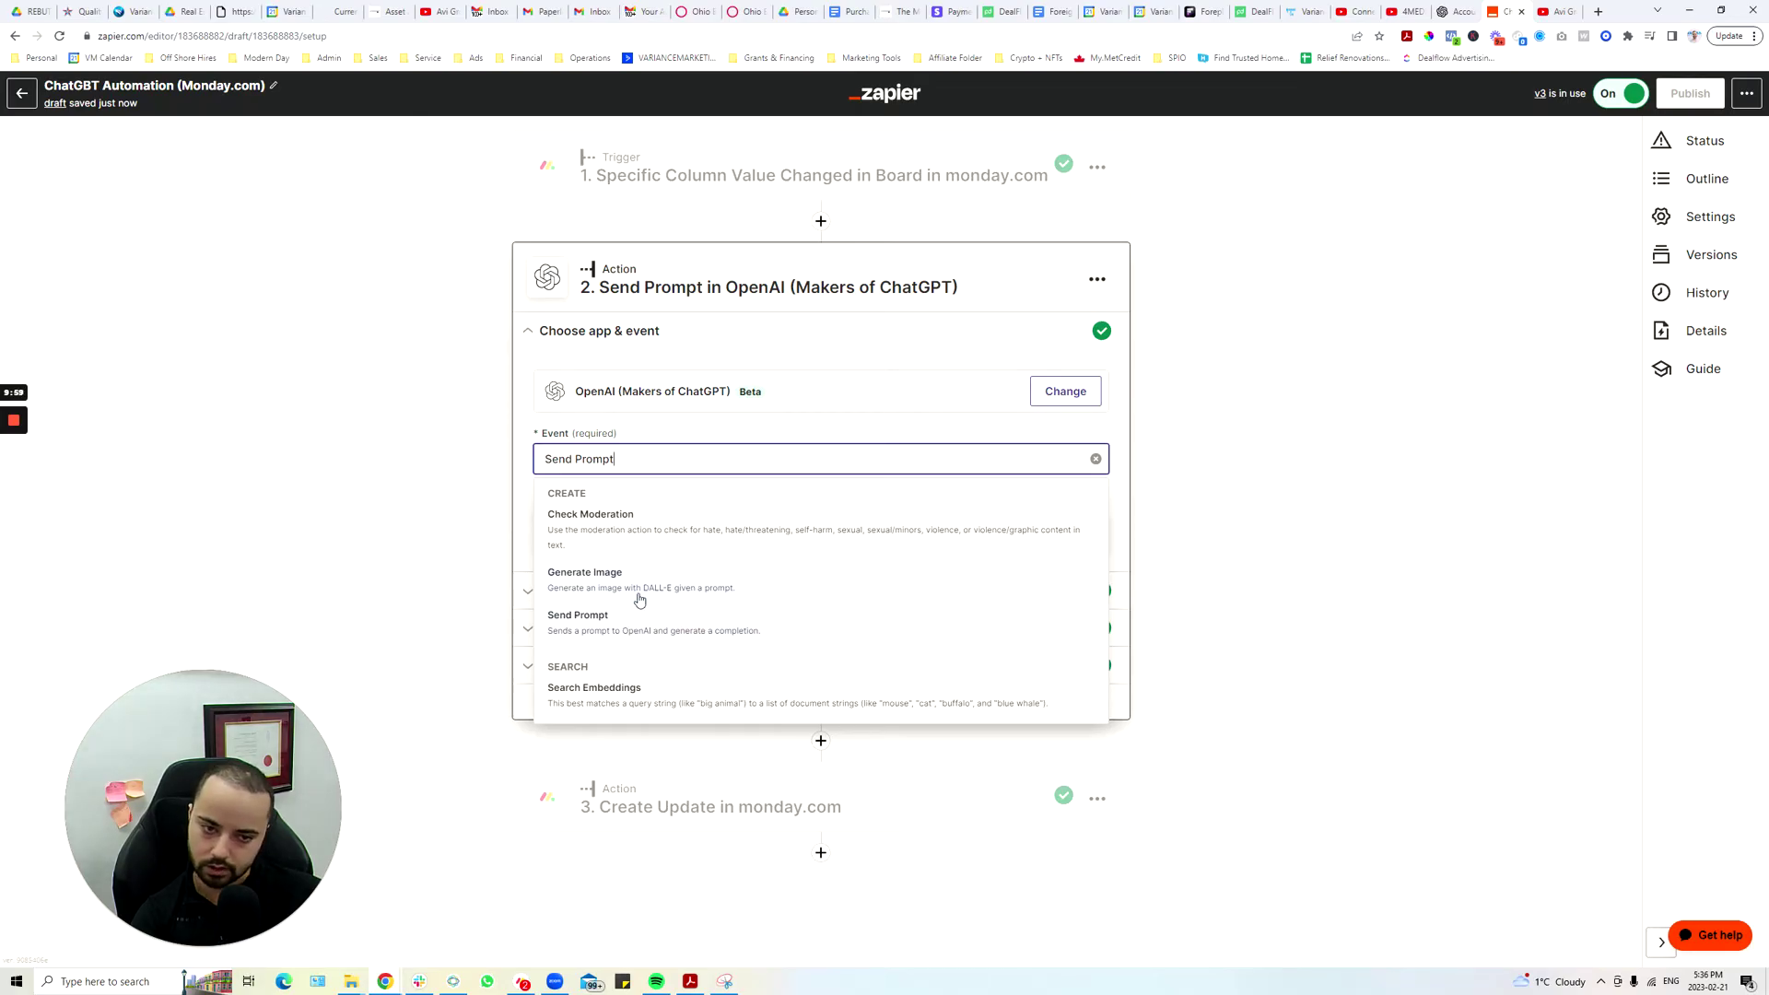
click(519, 402)
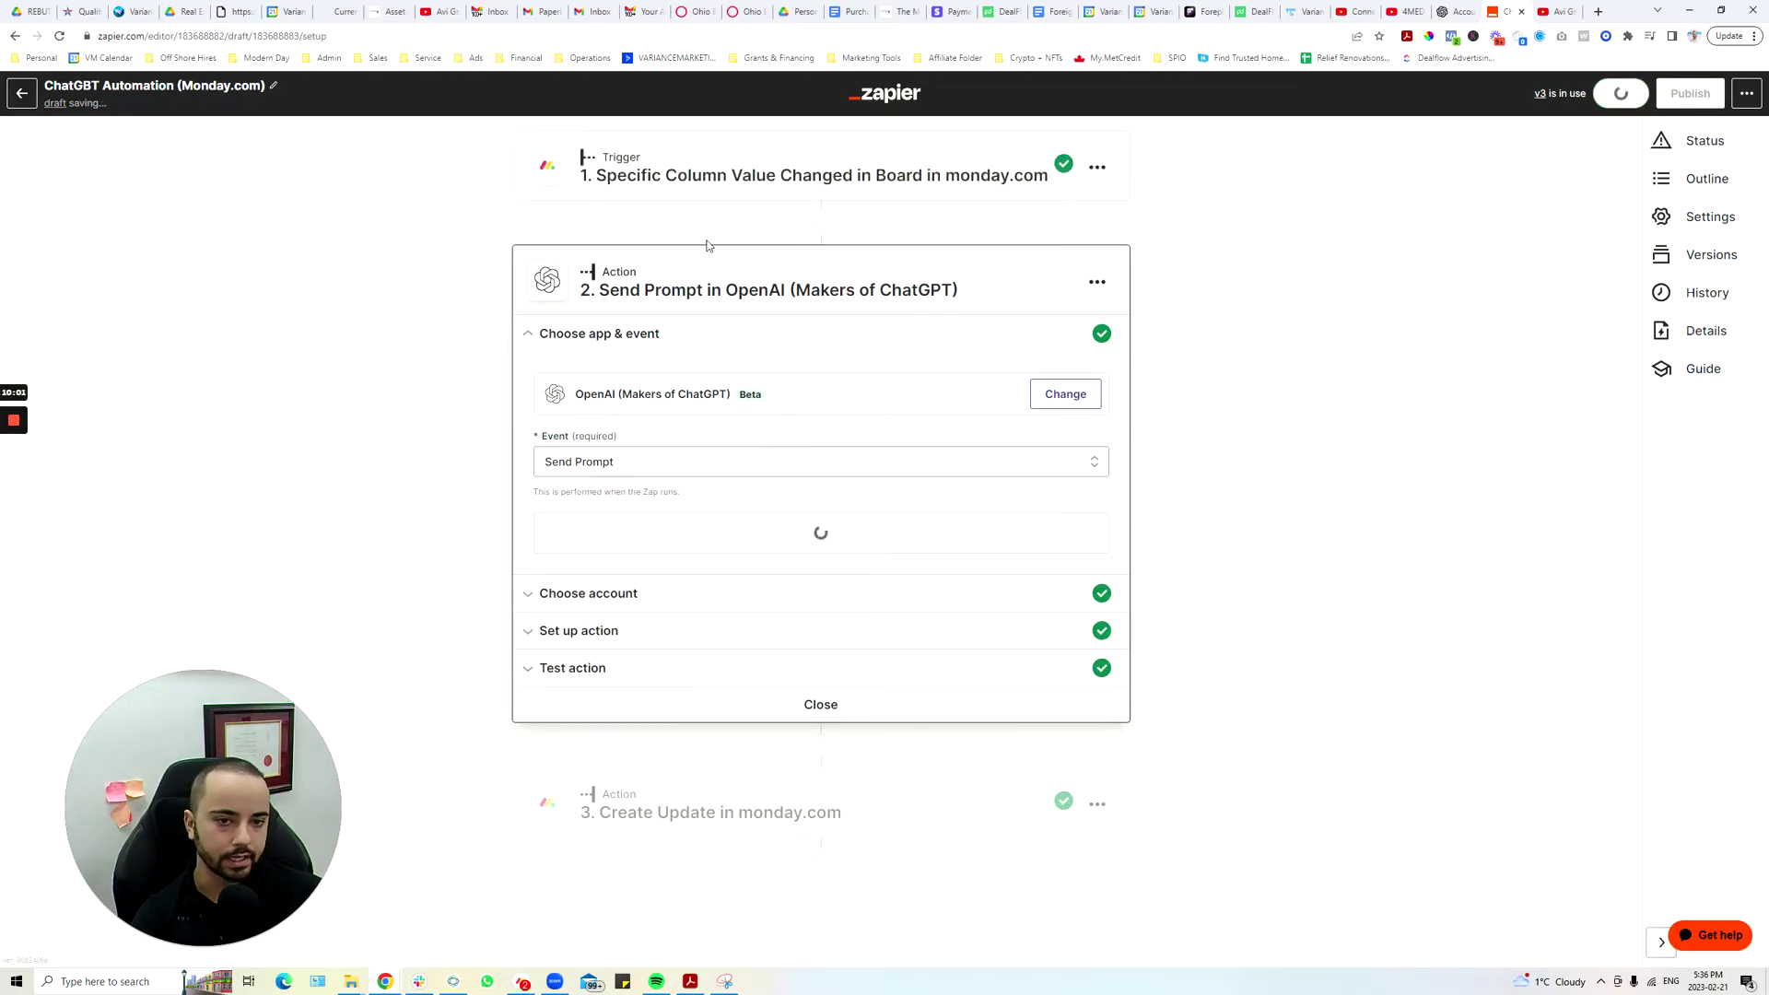
key(alt+Tab)
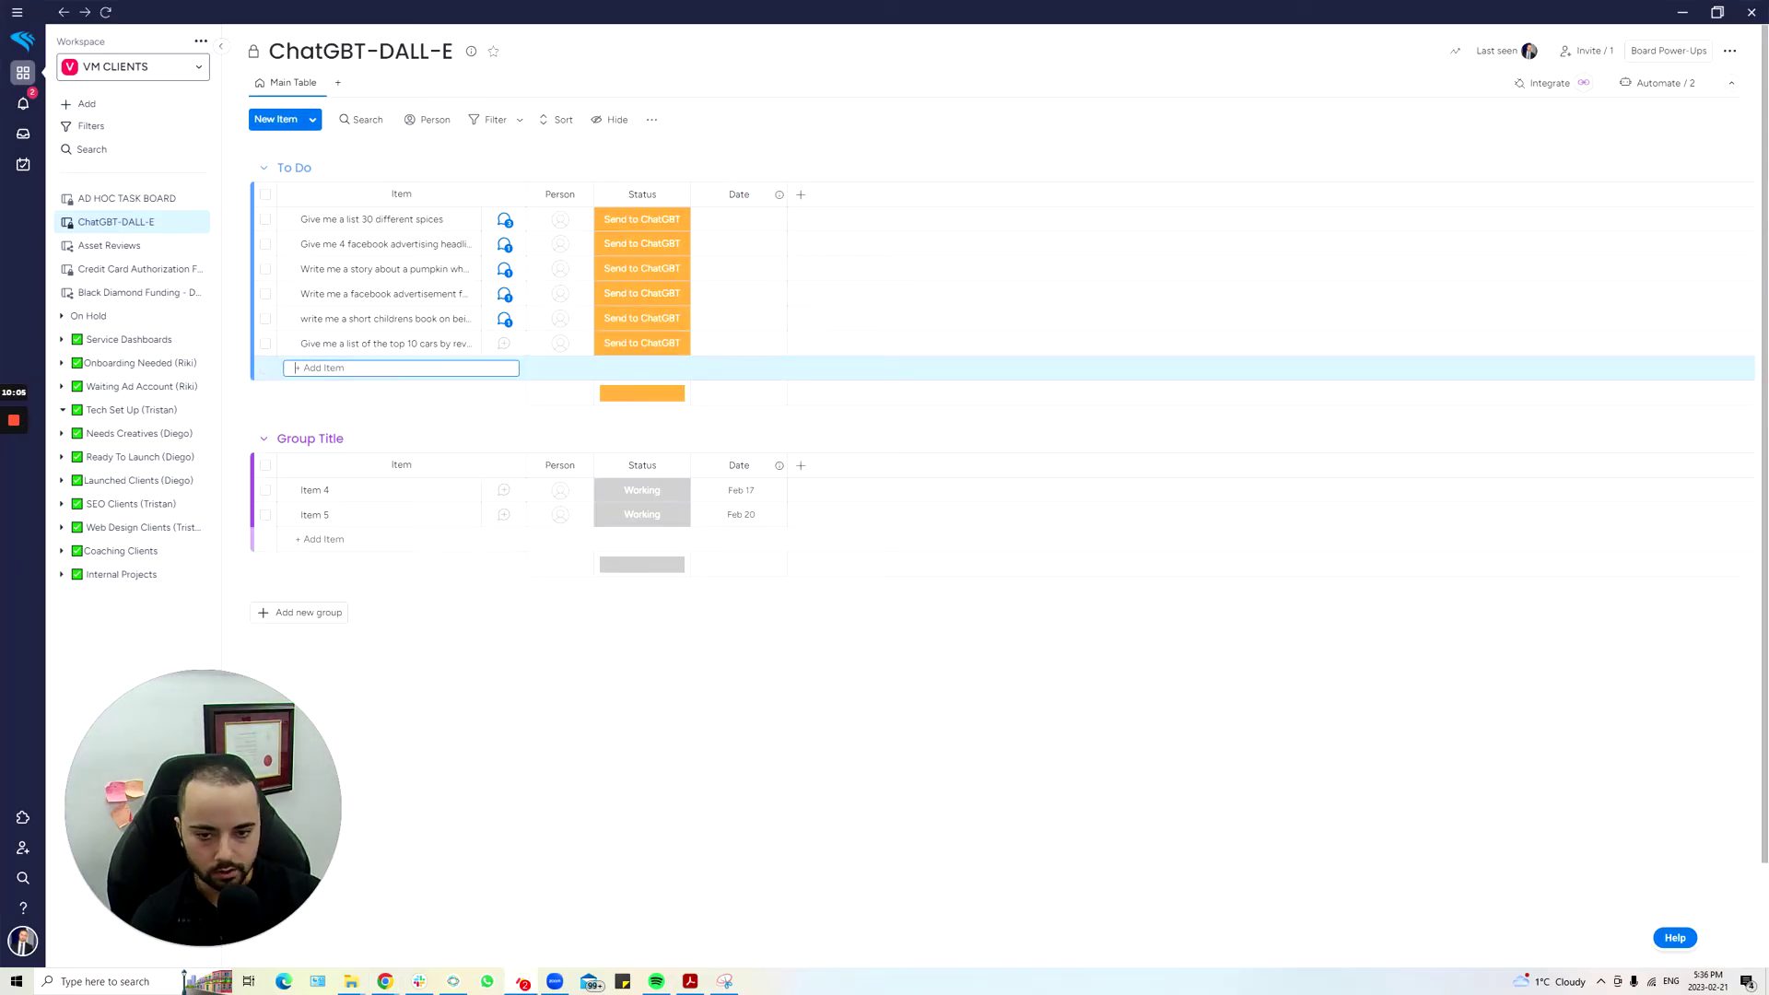
- Add the item 'Create me an image of a unicorn that loves eating pancakes with his friends' and create a Send to DALL-E status label
text(Create me an image of a uni)
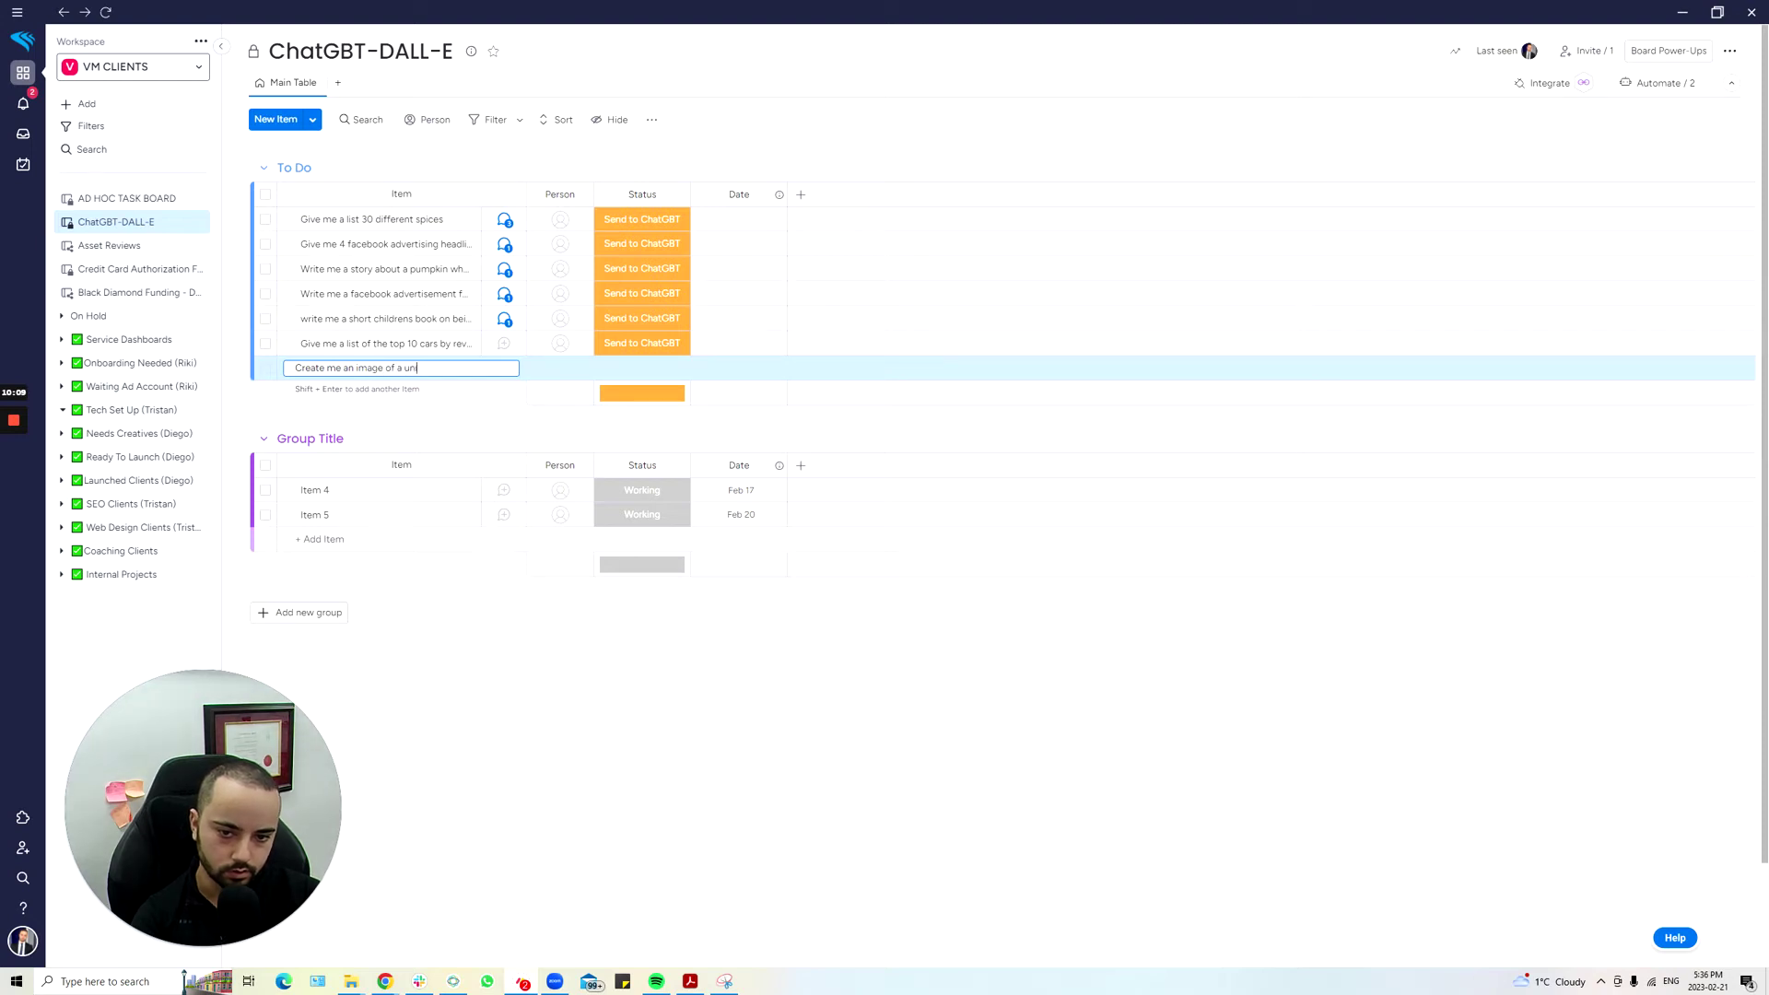
text(corn that loves ea)
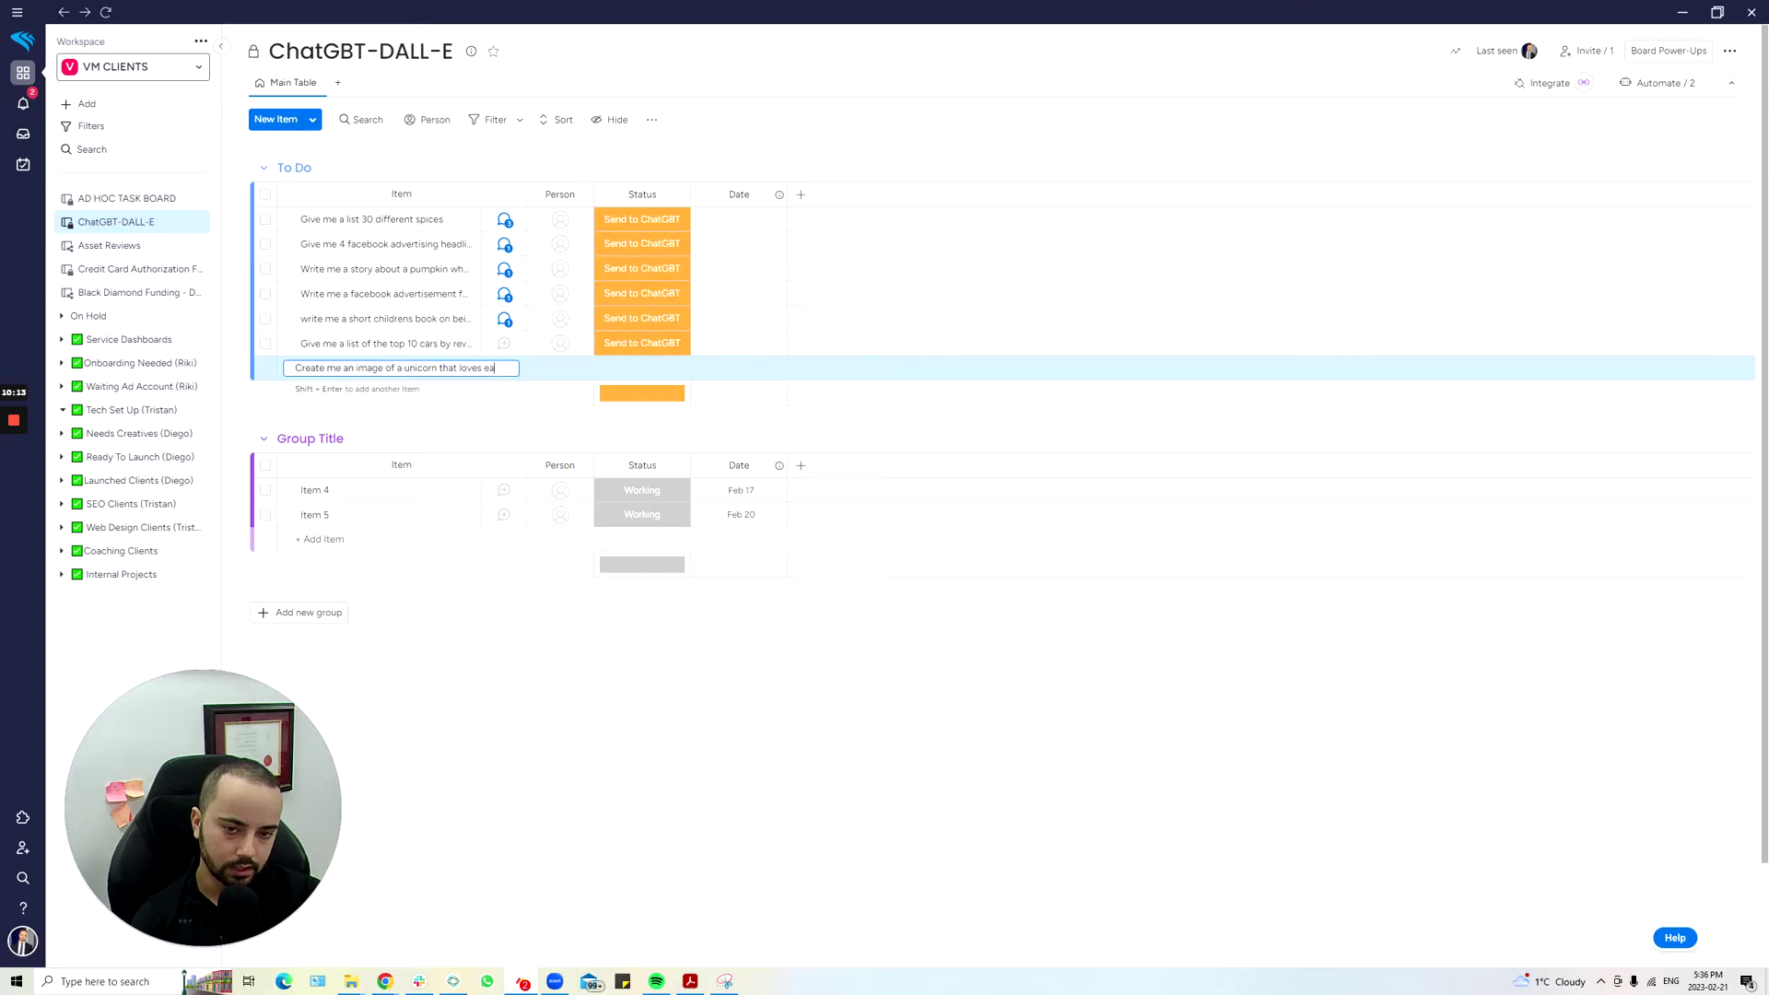
text(ting pancakes)
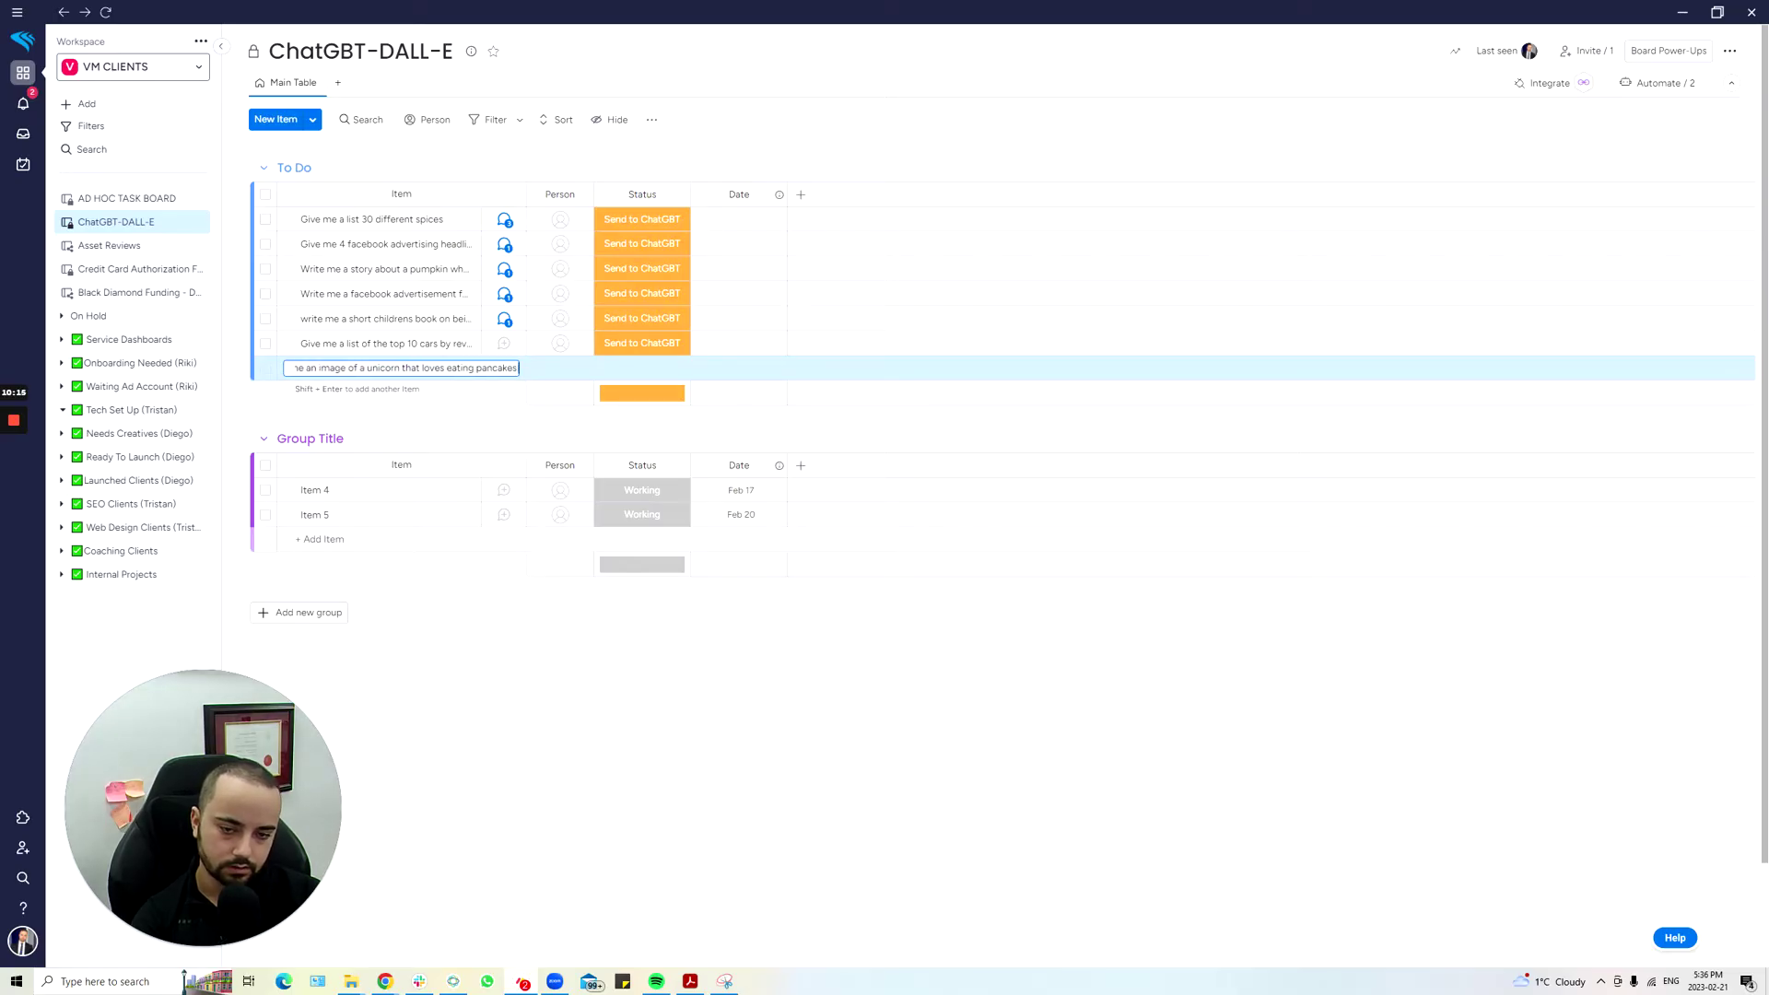
text( with his frie)
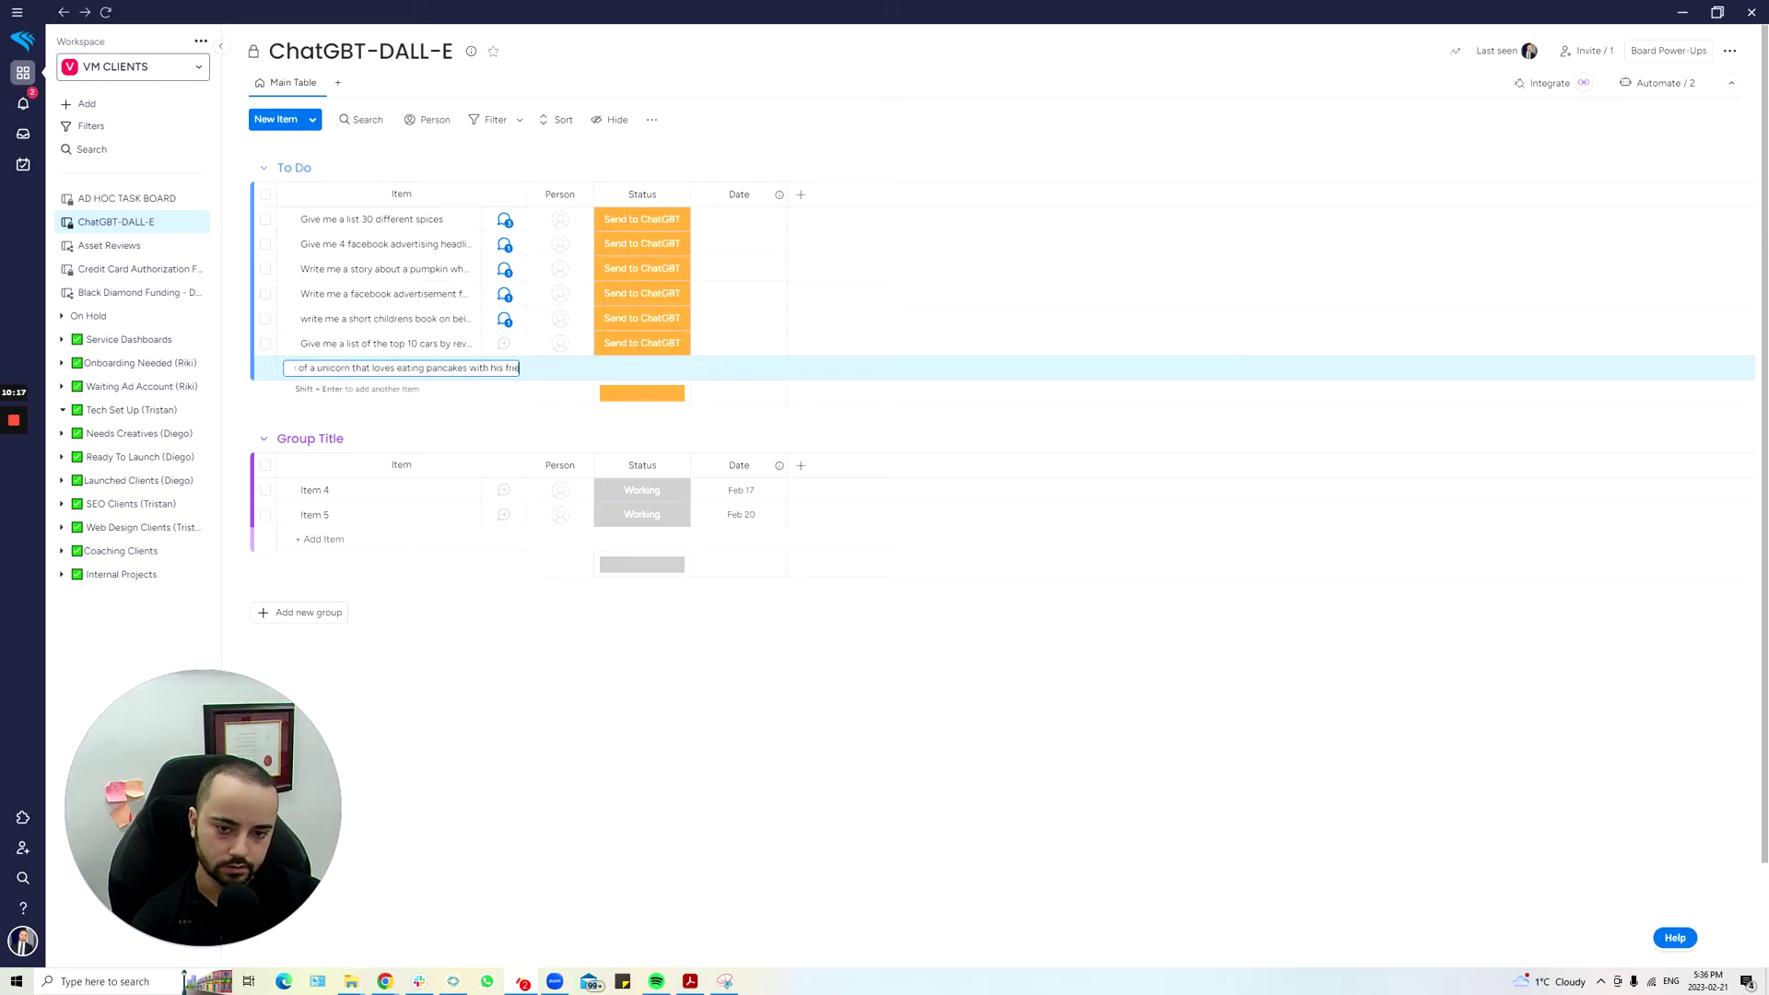
text(nds)
key(Return)
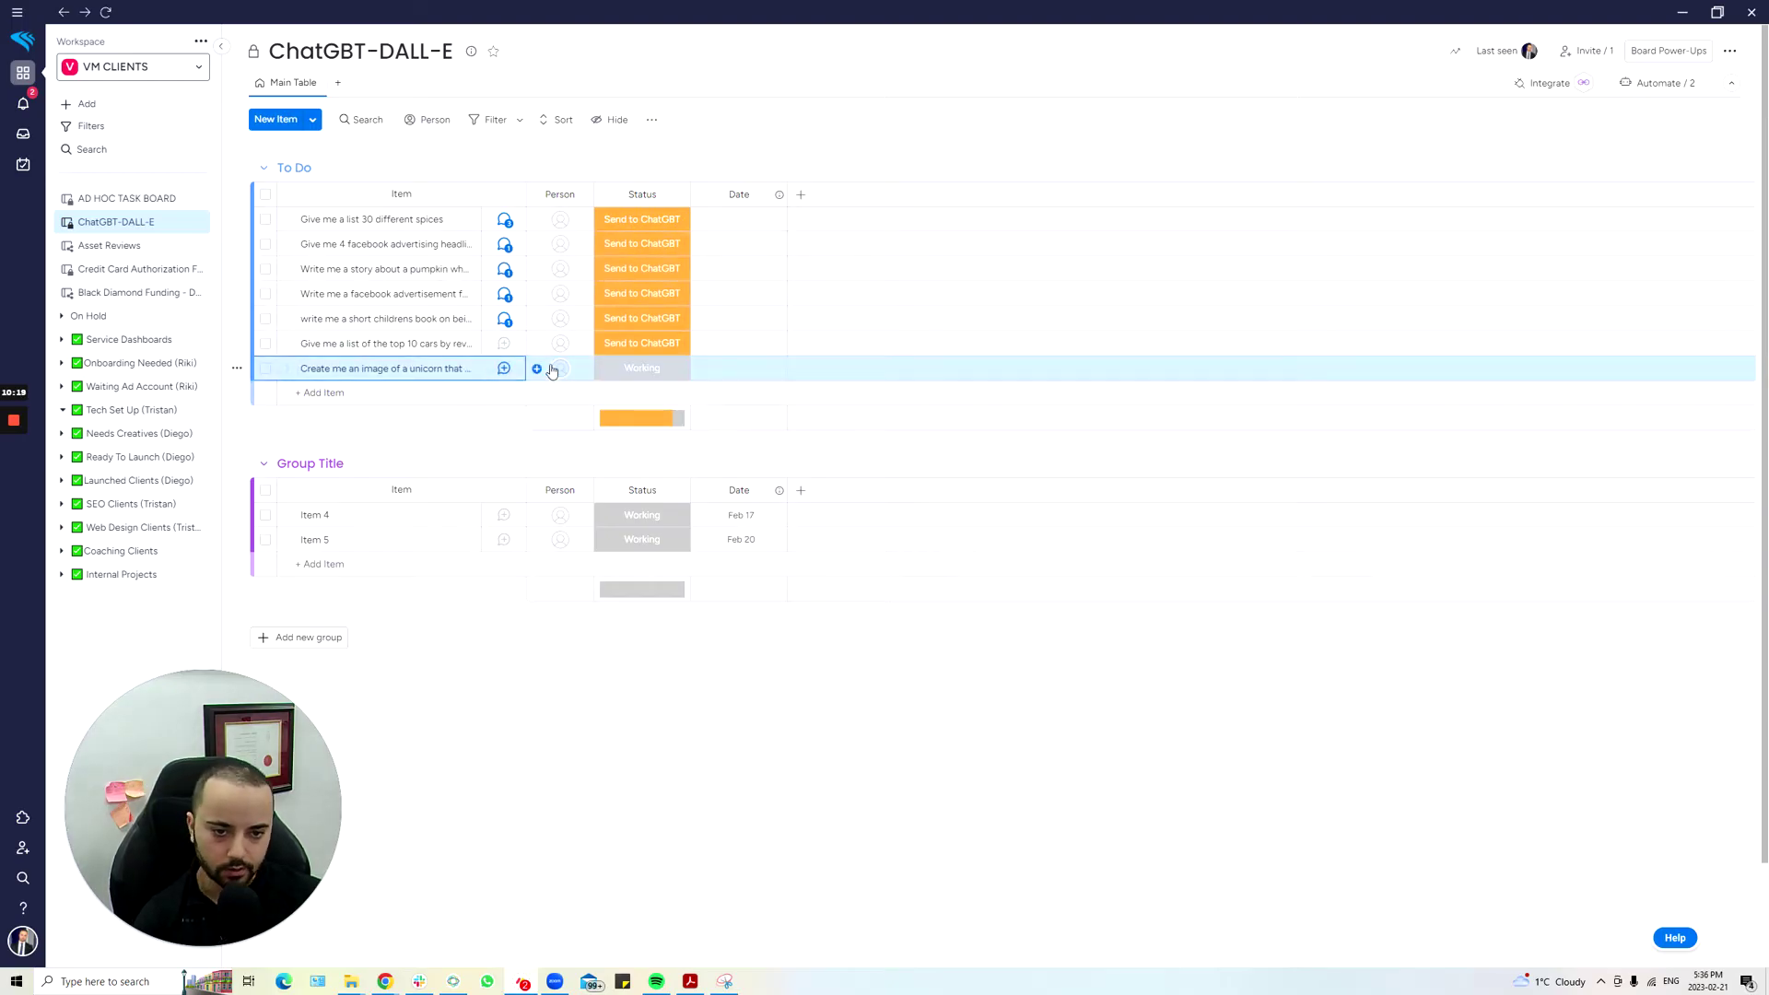
click(633, 369)
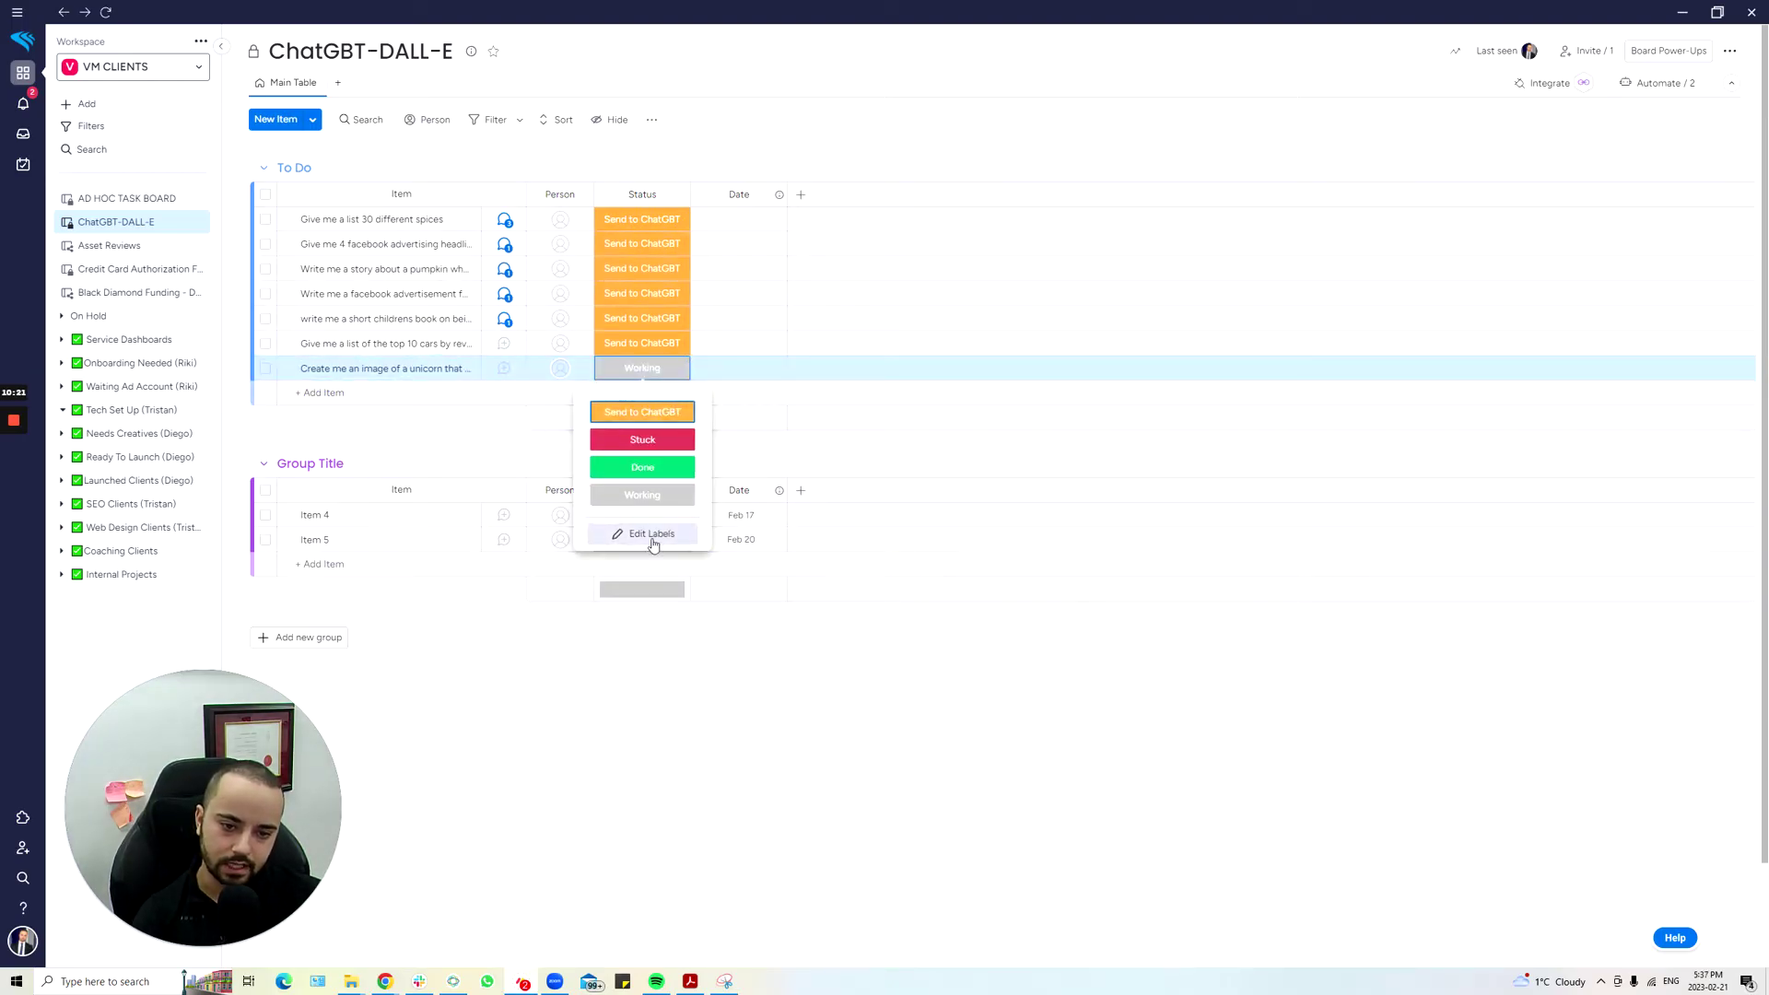
click(652, 534)
click(648, 522)
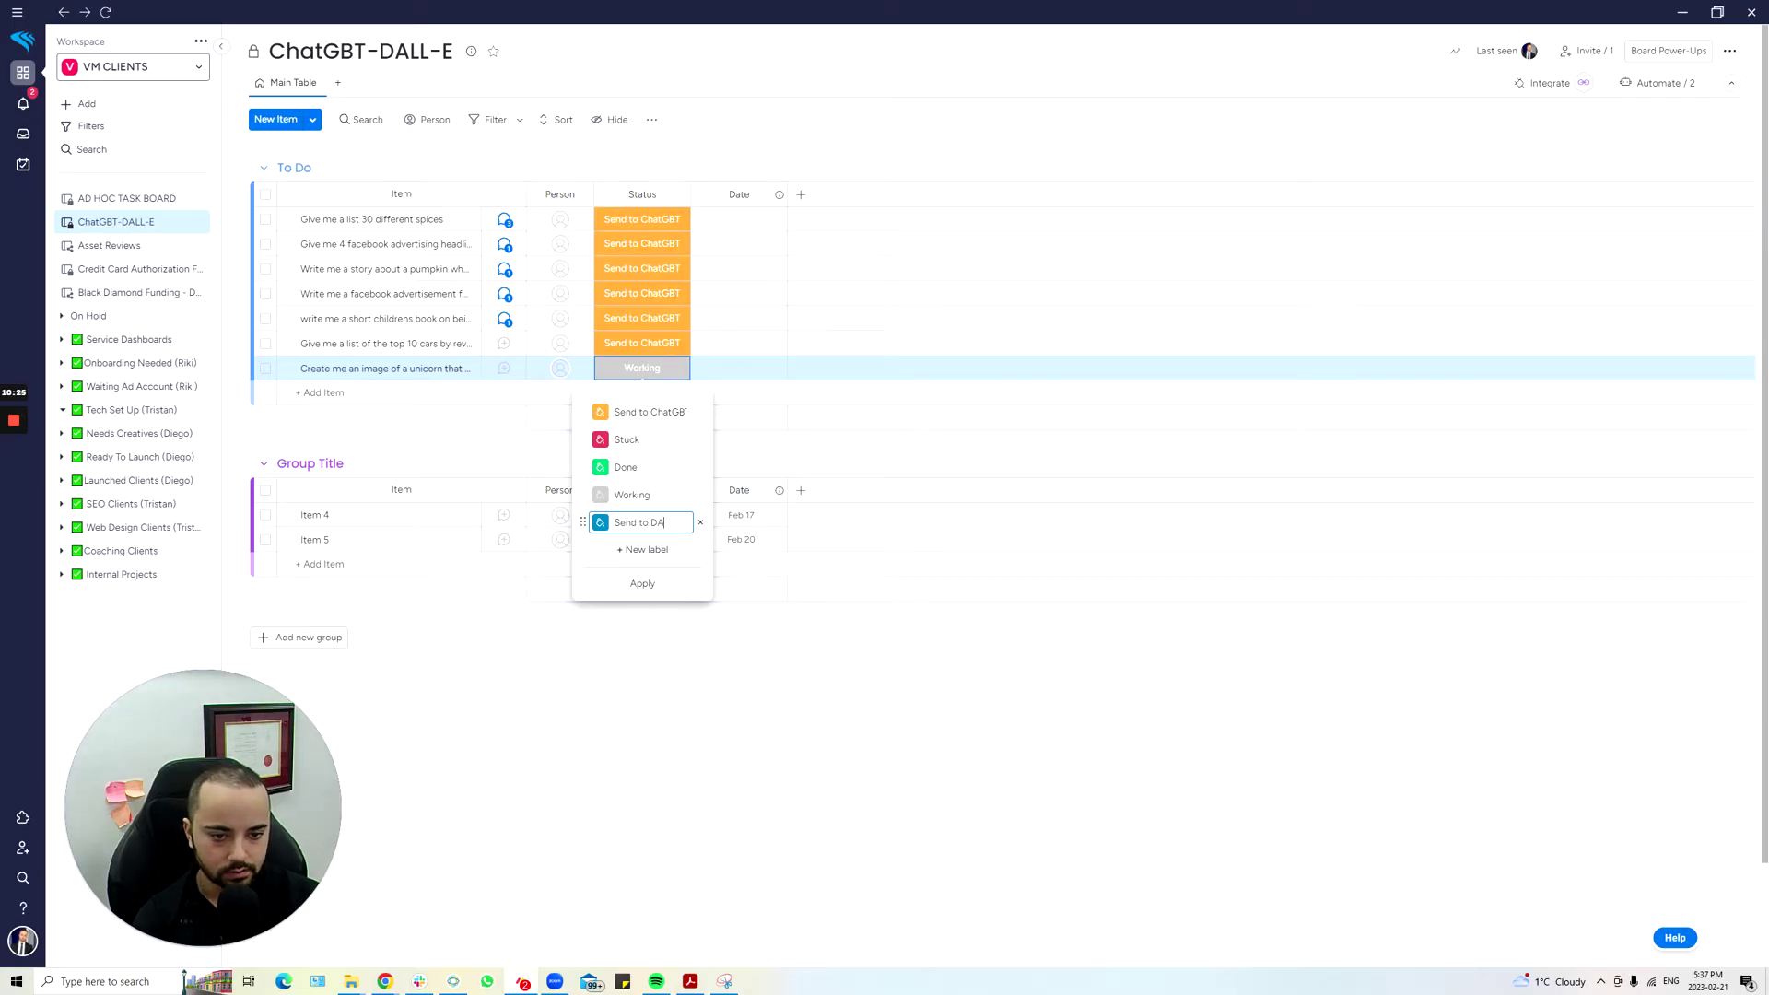
key(Return)
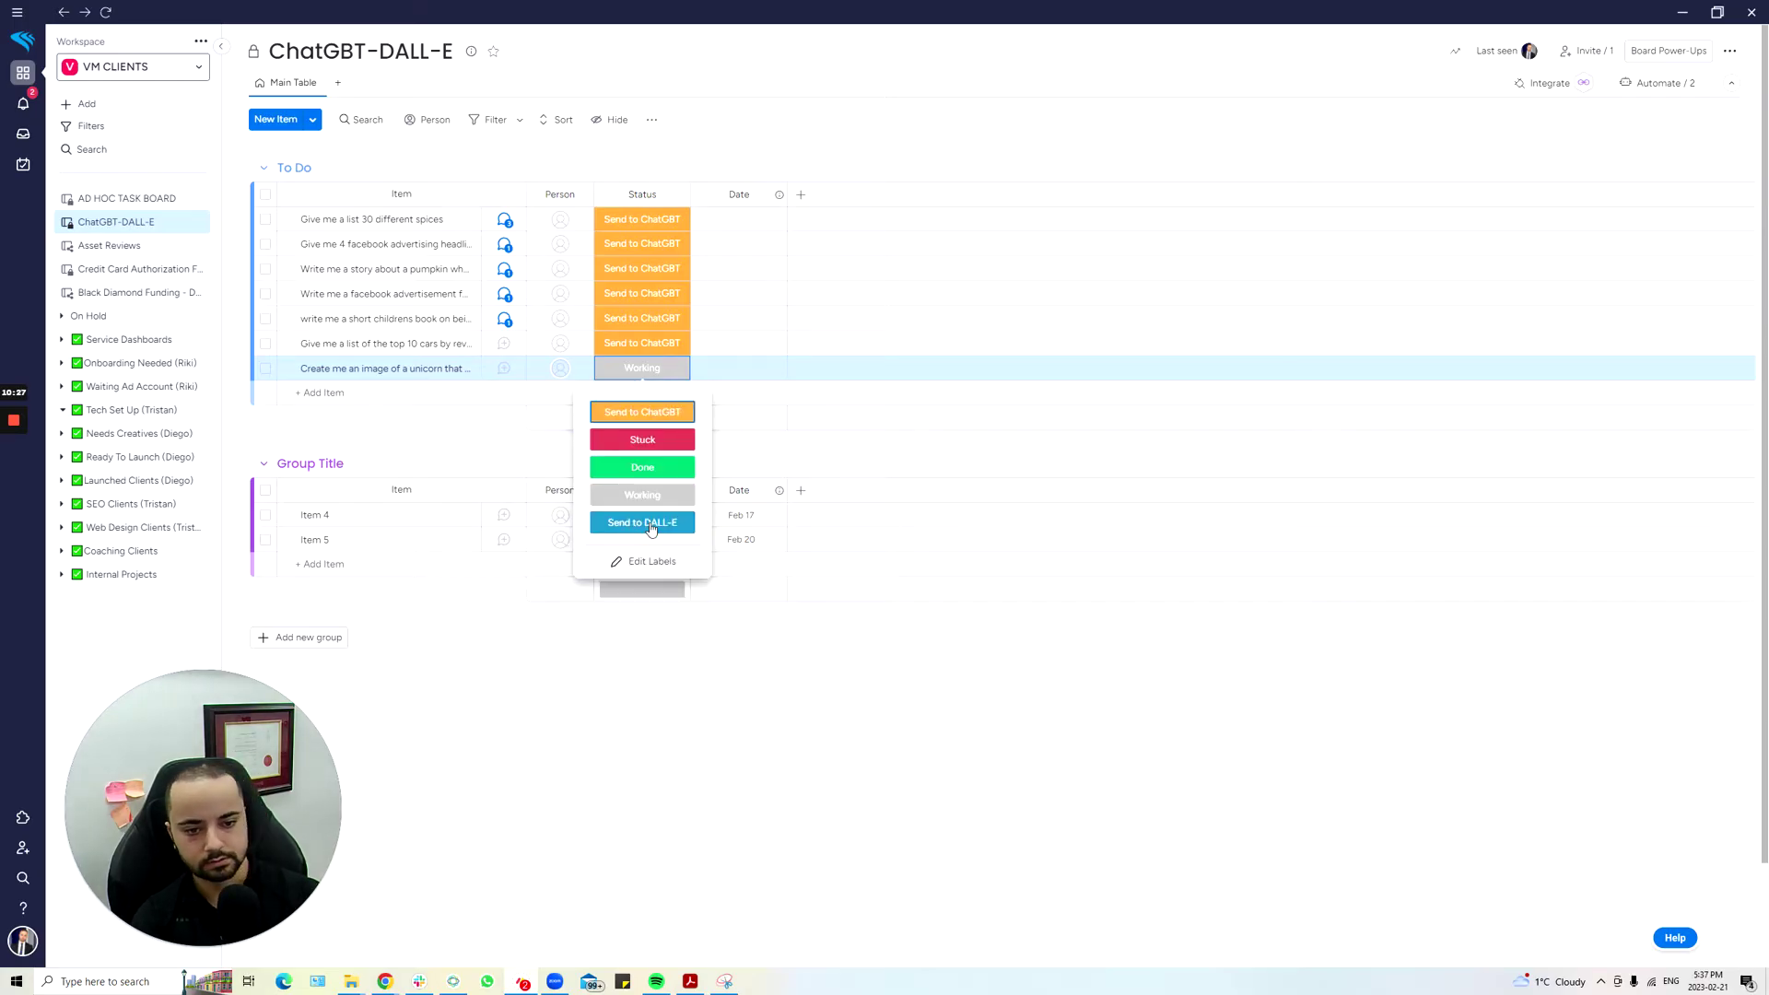
- Set the unicorn item to Send to DALL-E, then review the OpenAI step's event list in Zapier
click(668, 521)
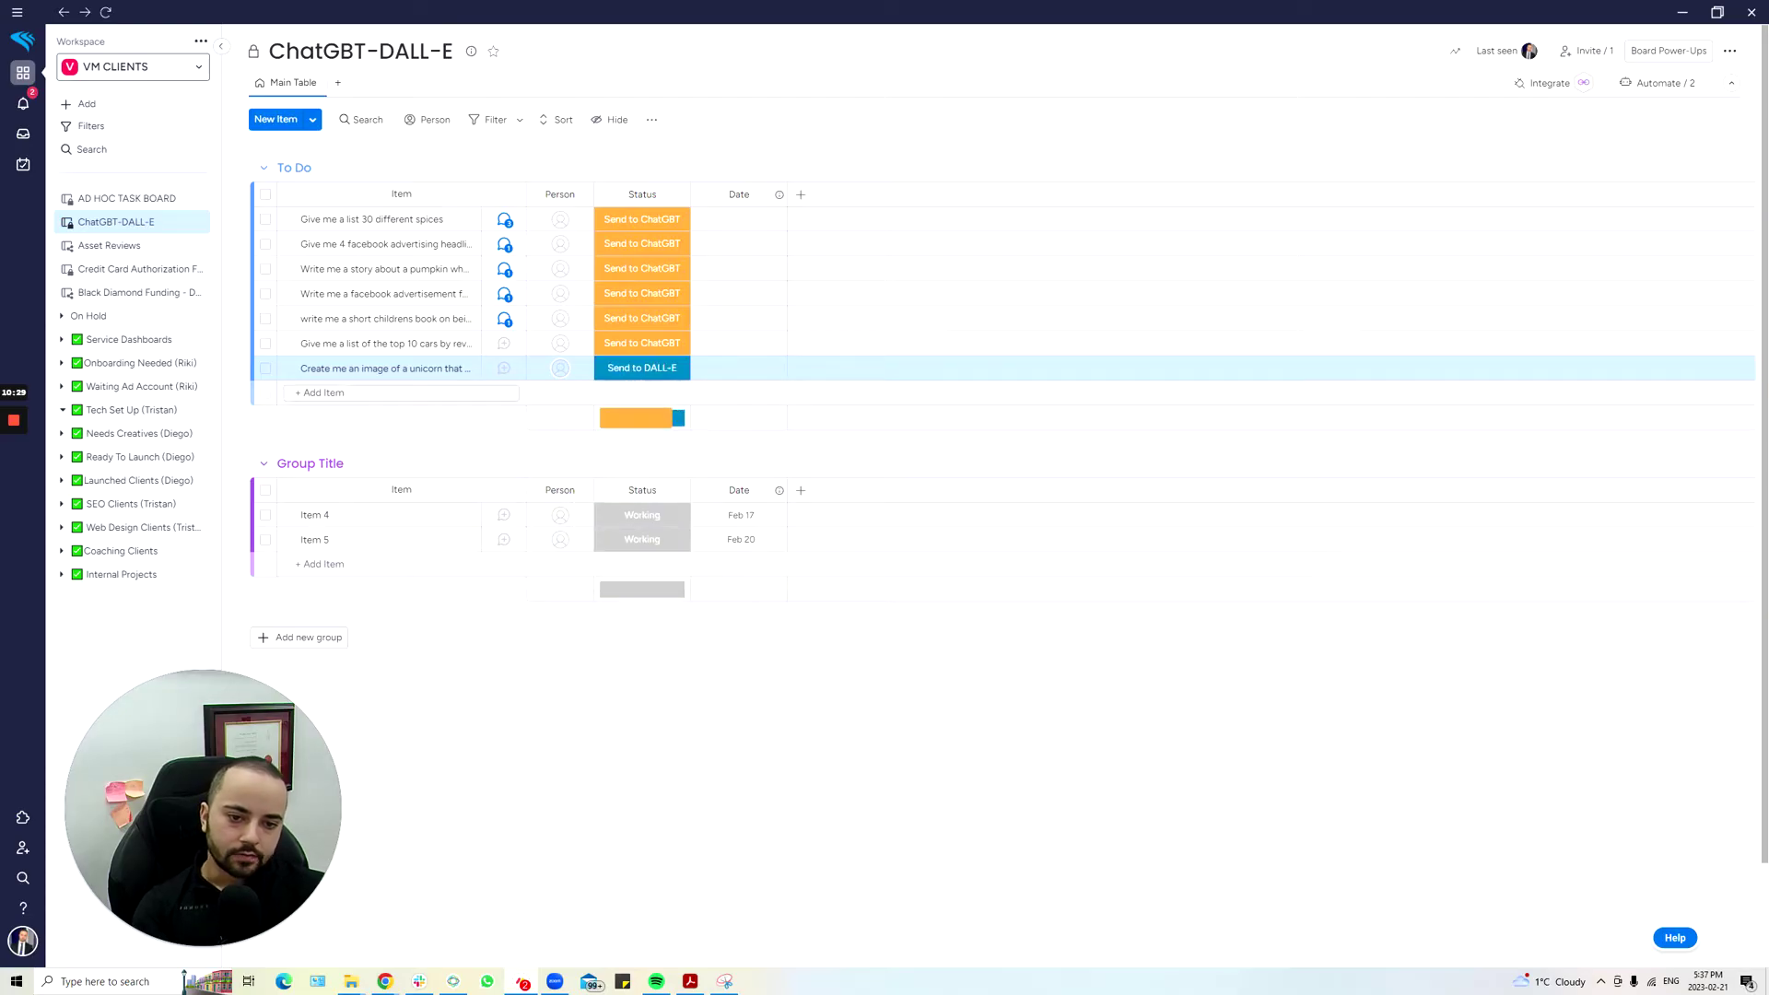
key(alt+Tab)
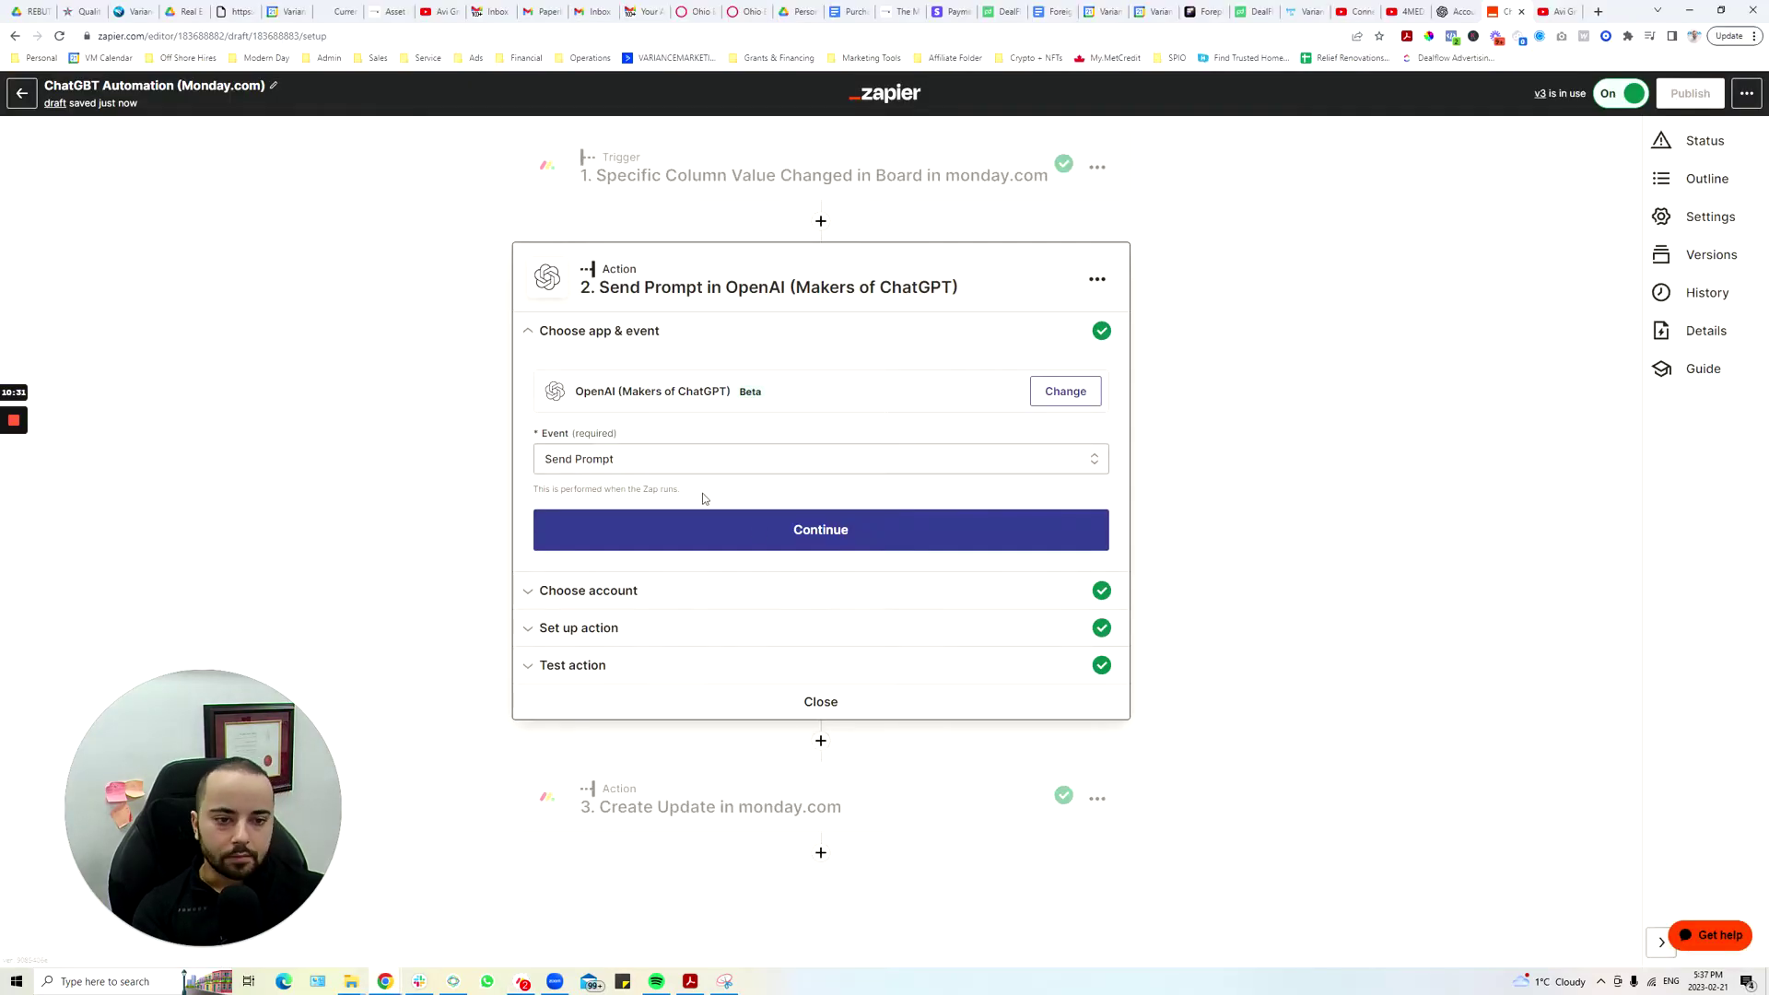
click(751, 546)
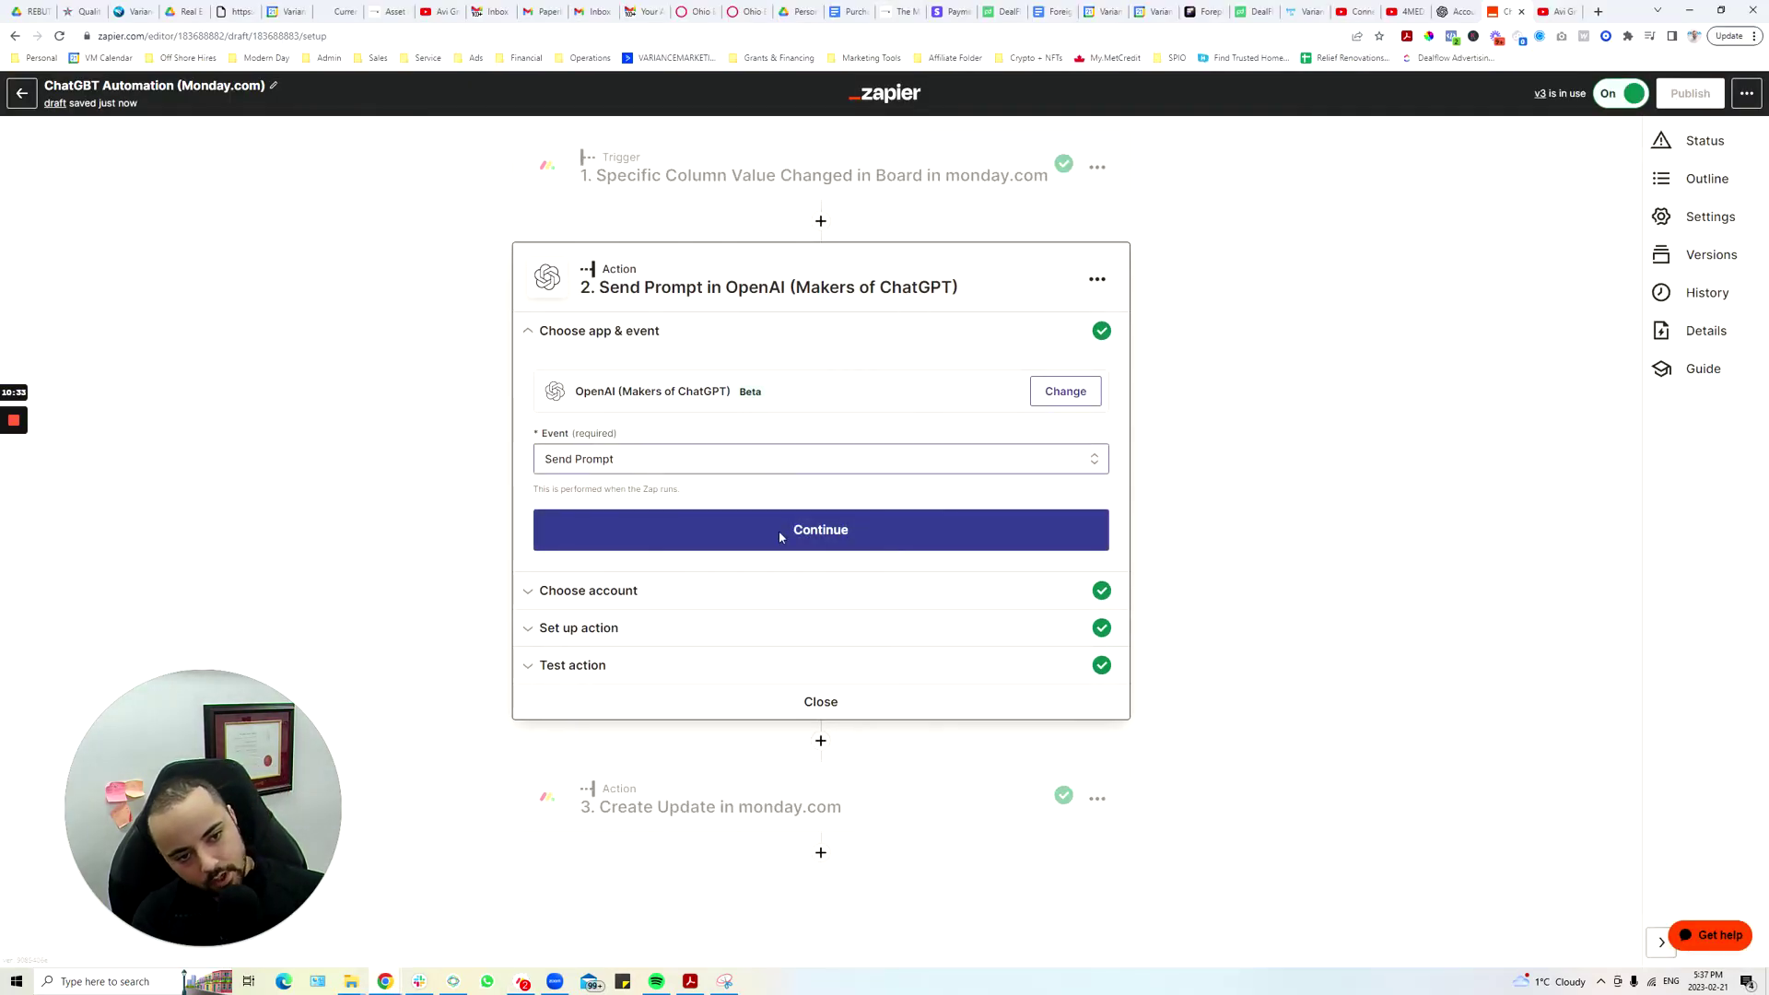
click(738, 458)
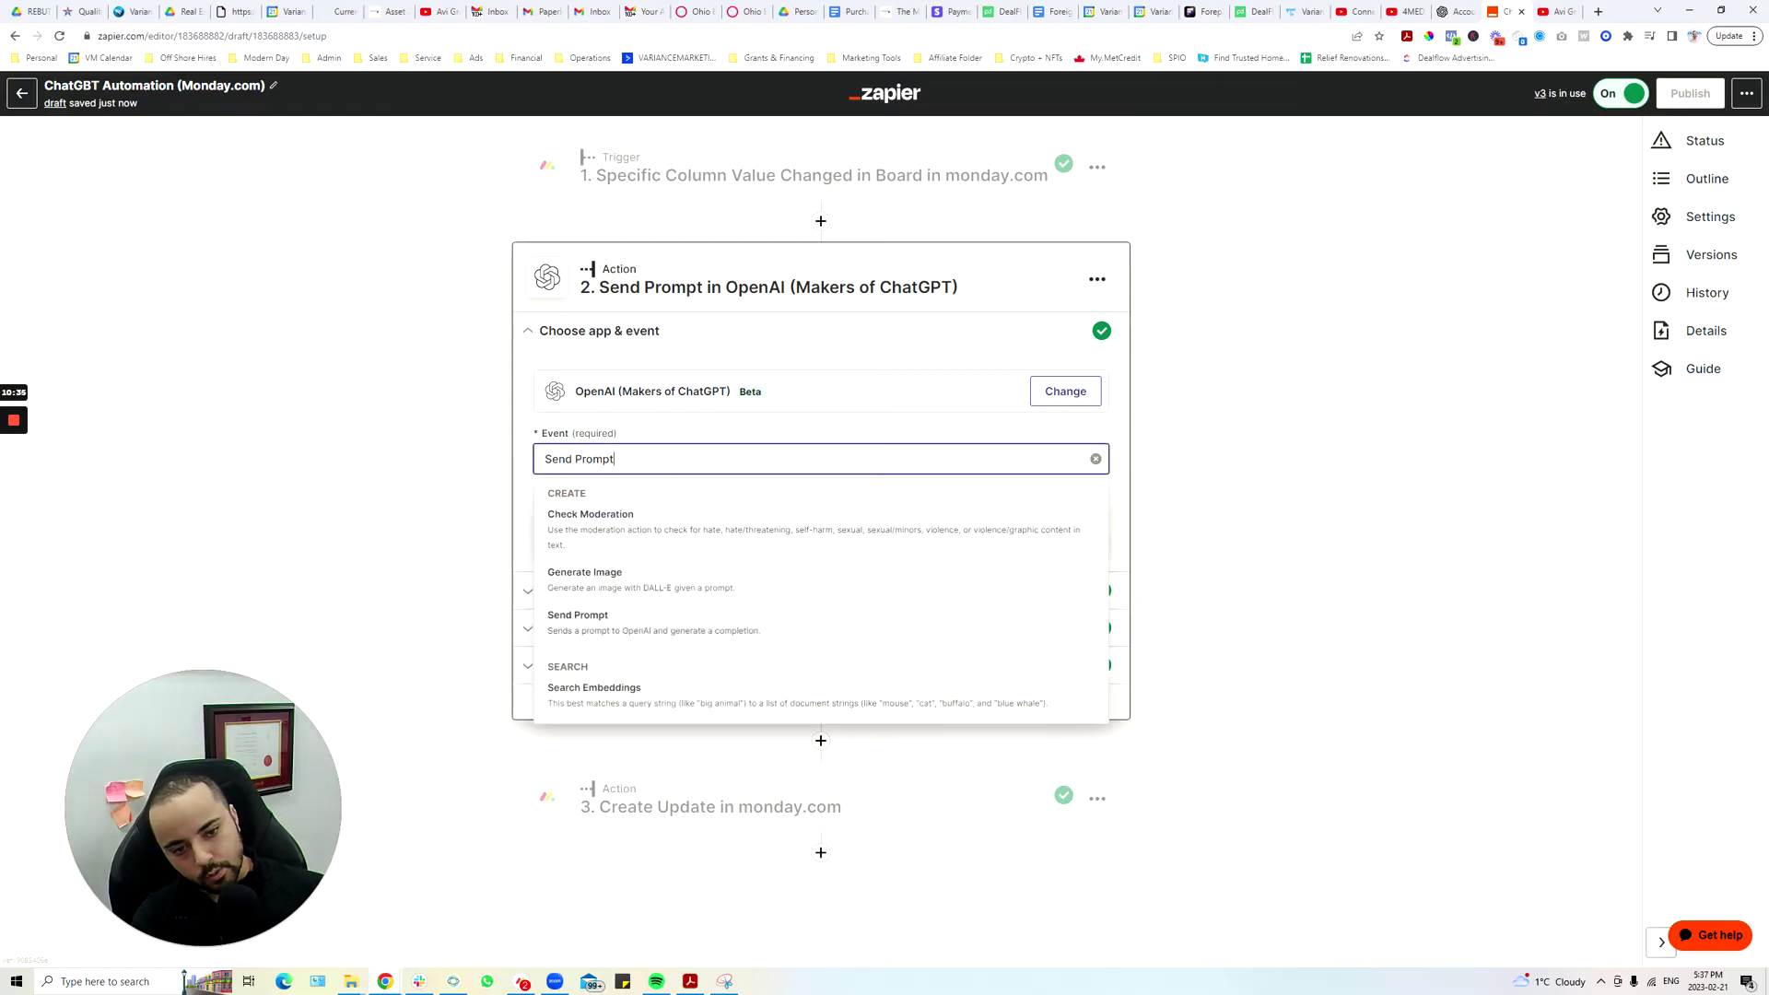
click(1339, 532)
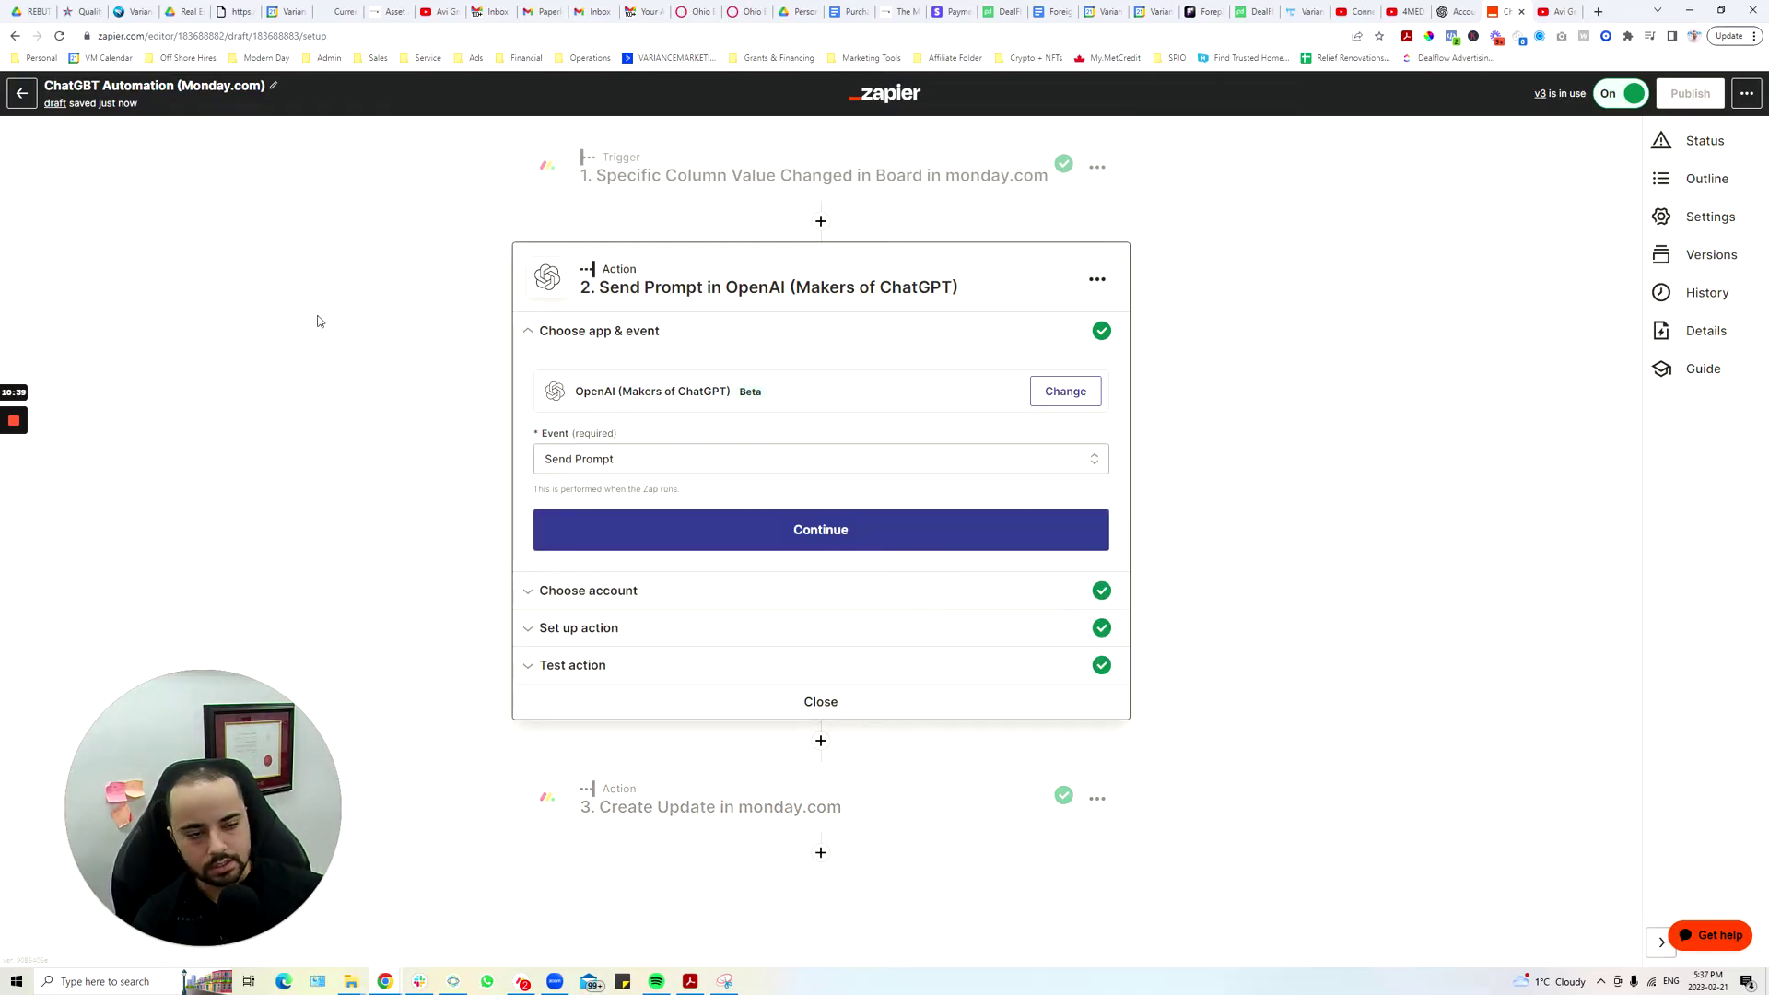
key(alt+Tab)
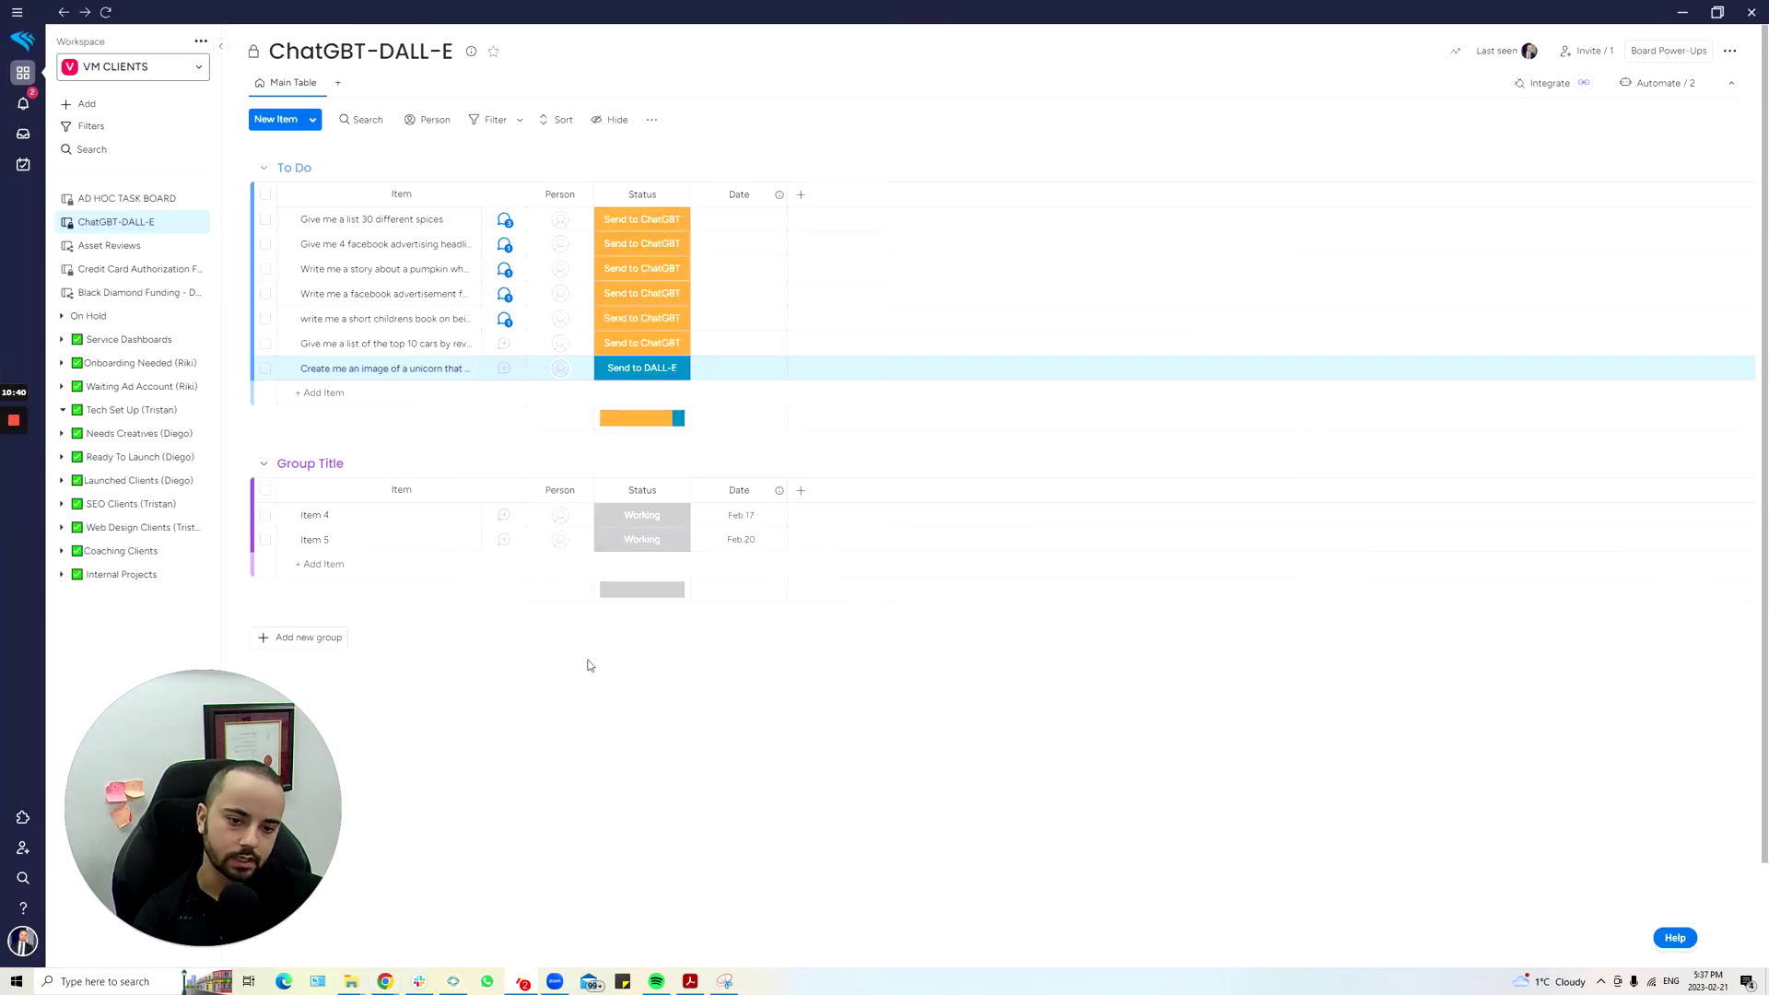
- Follow the unicorn item's posted Unsplash image link, which returns a 404, then close its updates panel
click(504, 368)
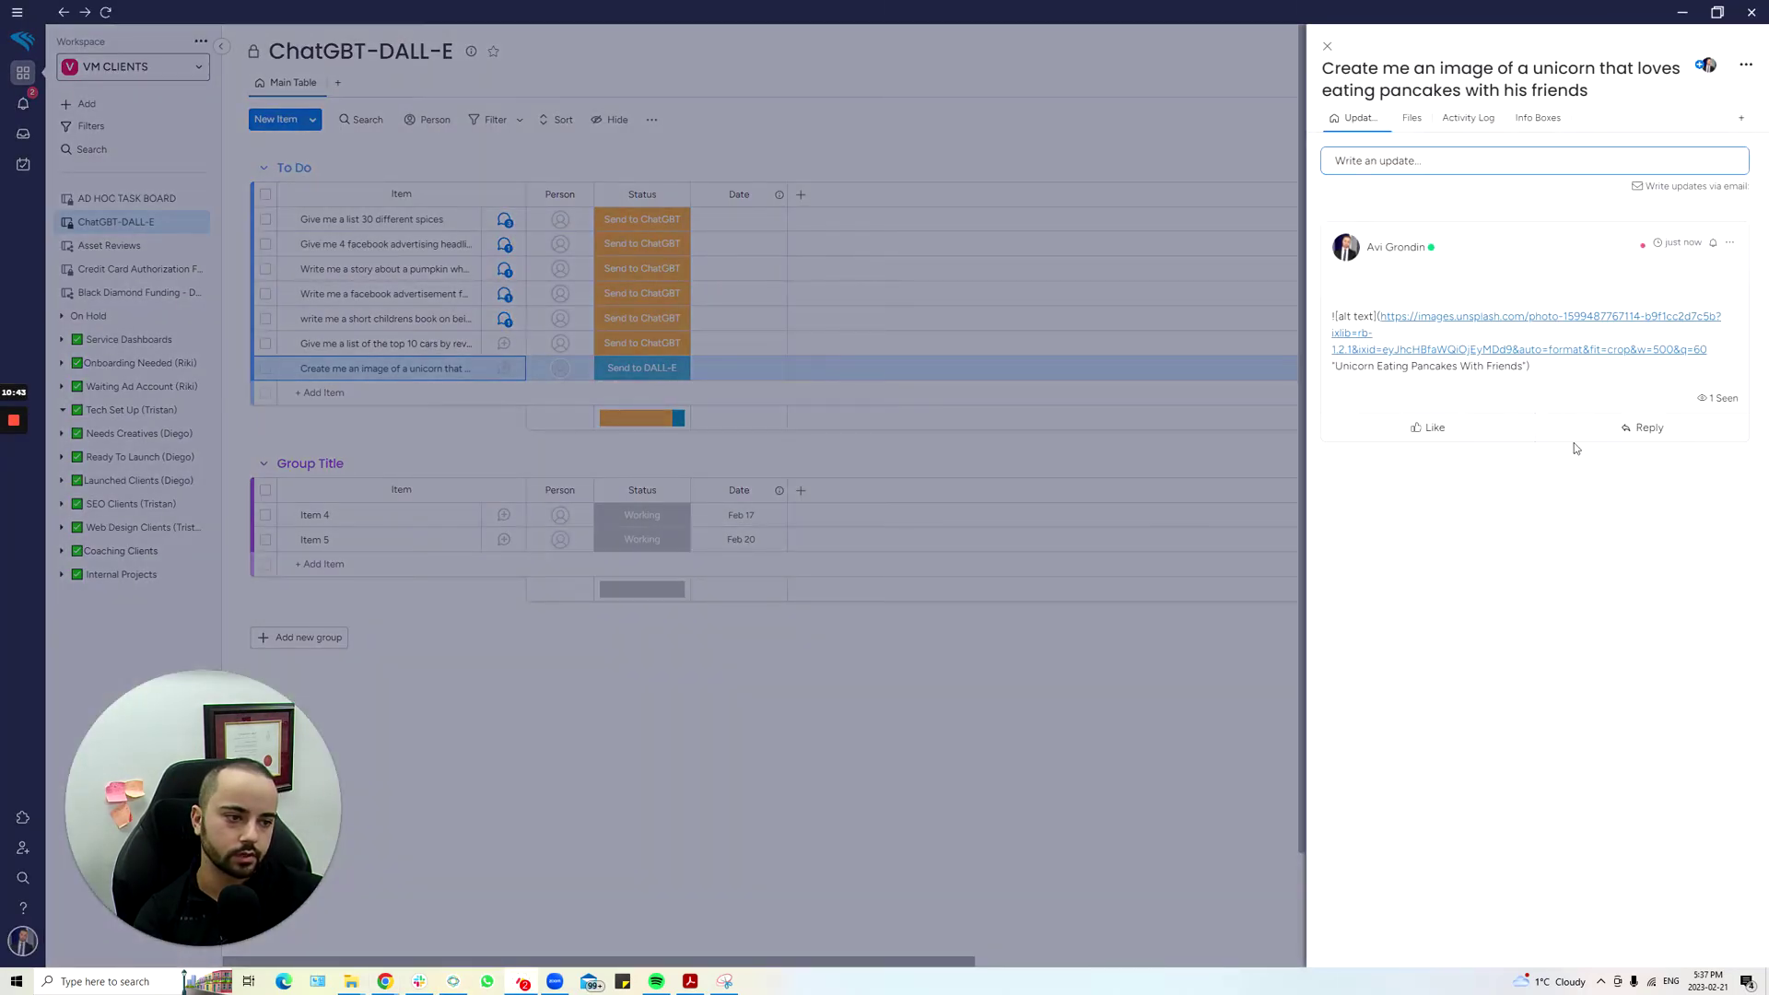
drag(1550, 367, 1333, 333)
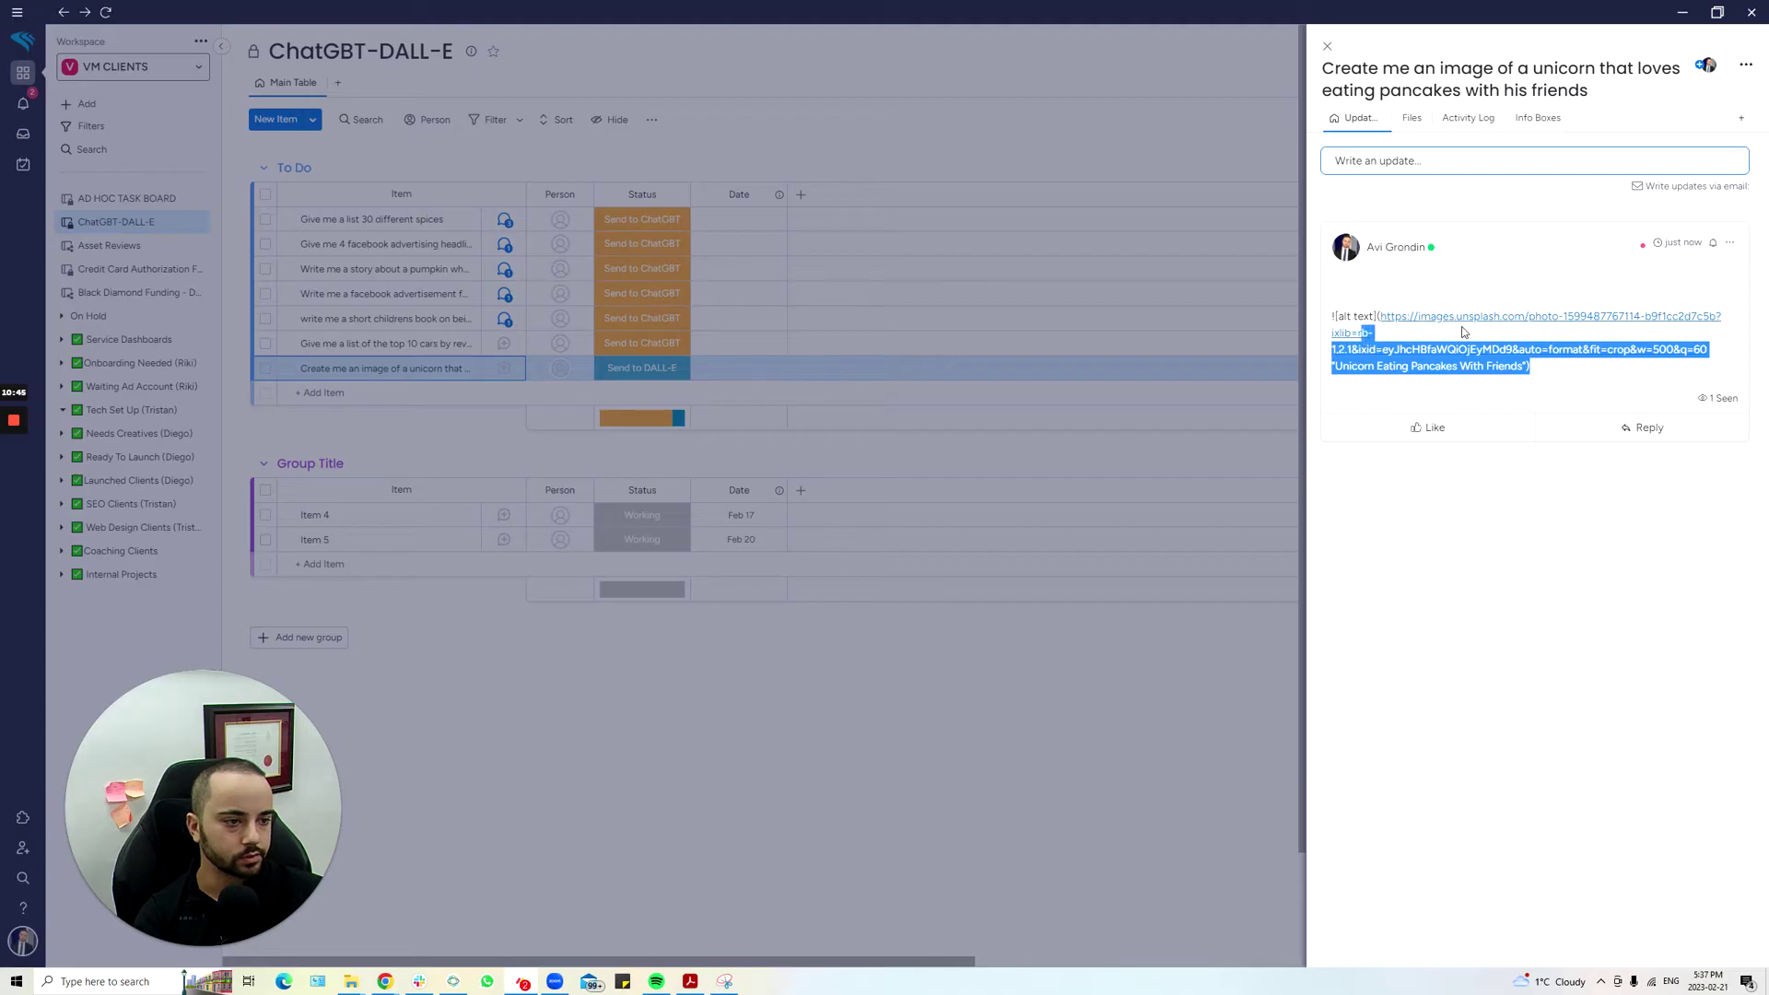
click(1497, 329)
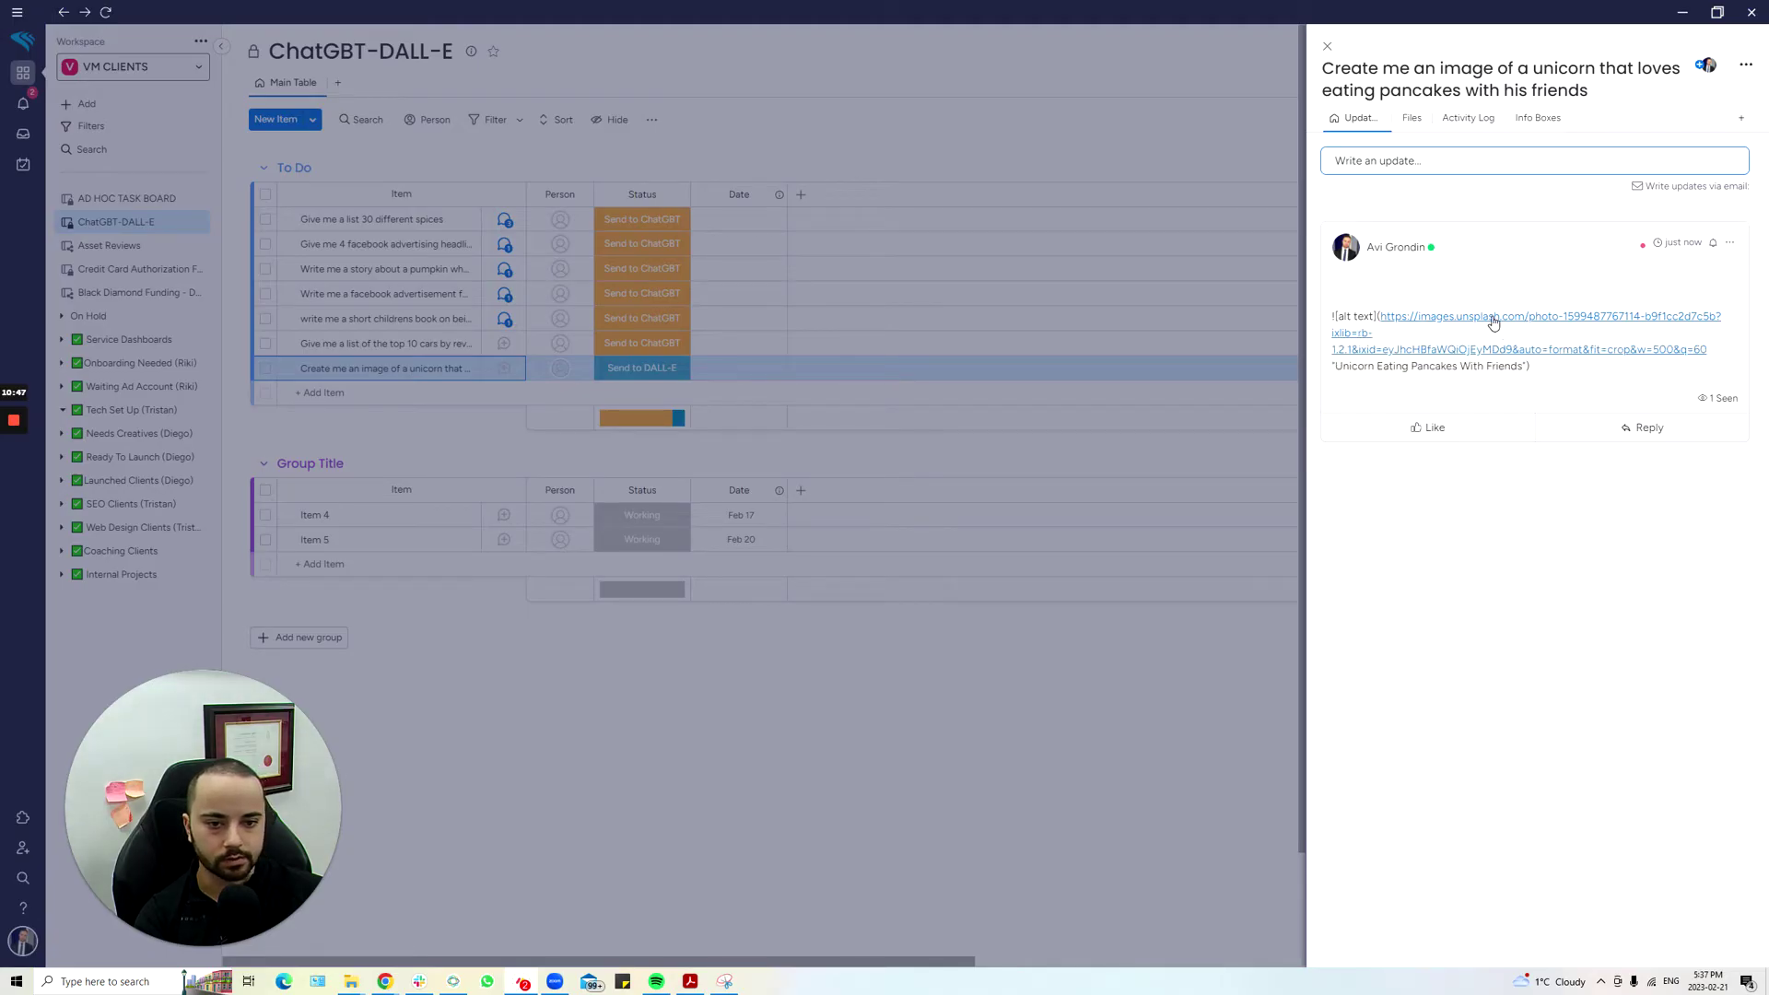
click(1494, 321)
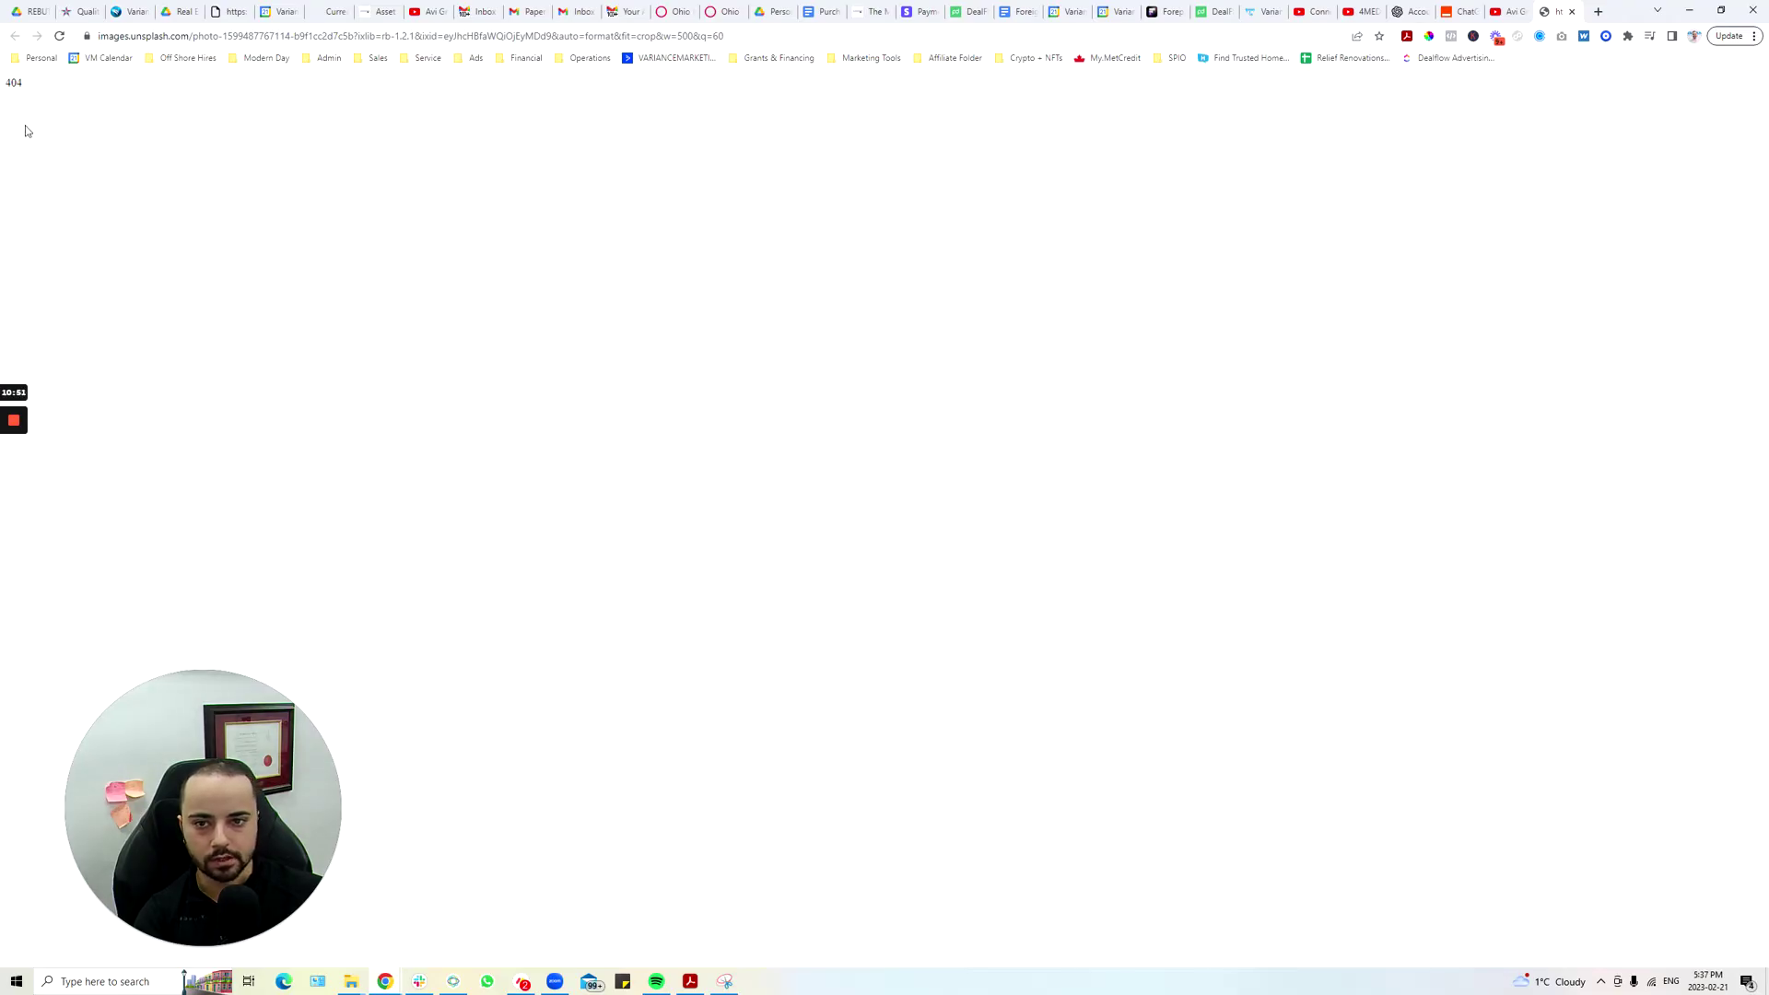
key(alt+Tab)
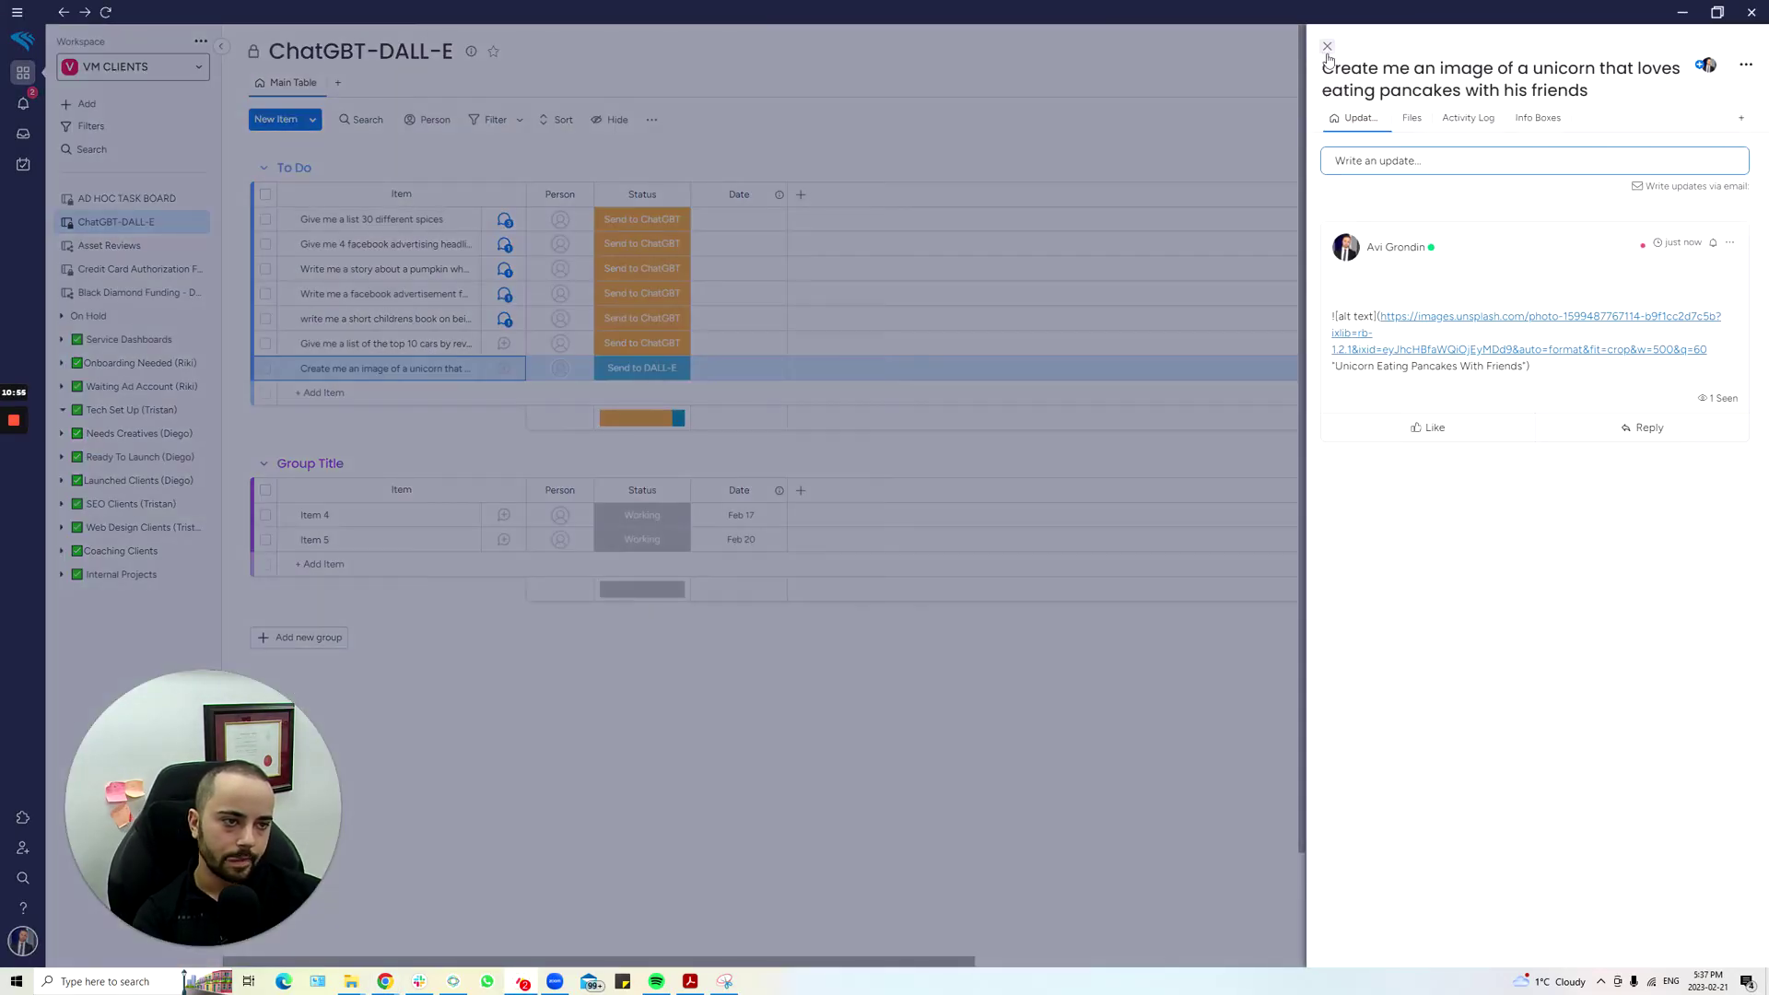
click(1327, 46)
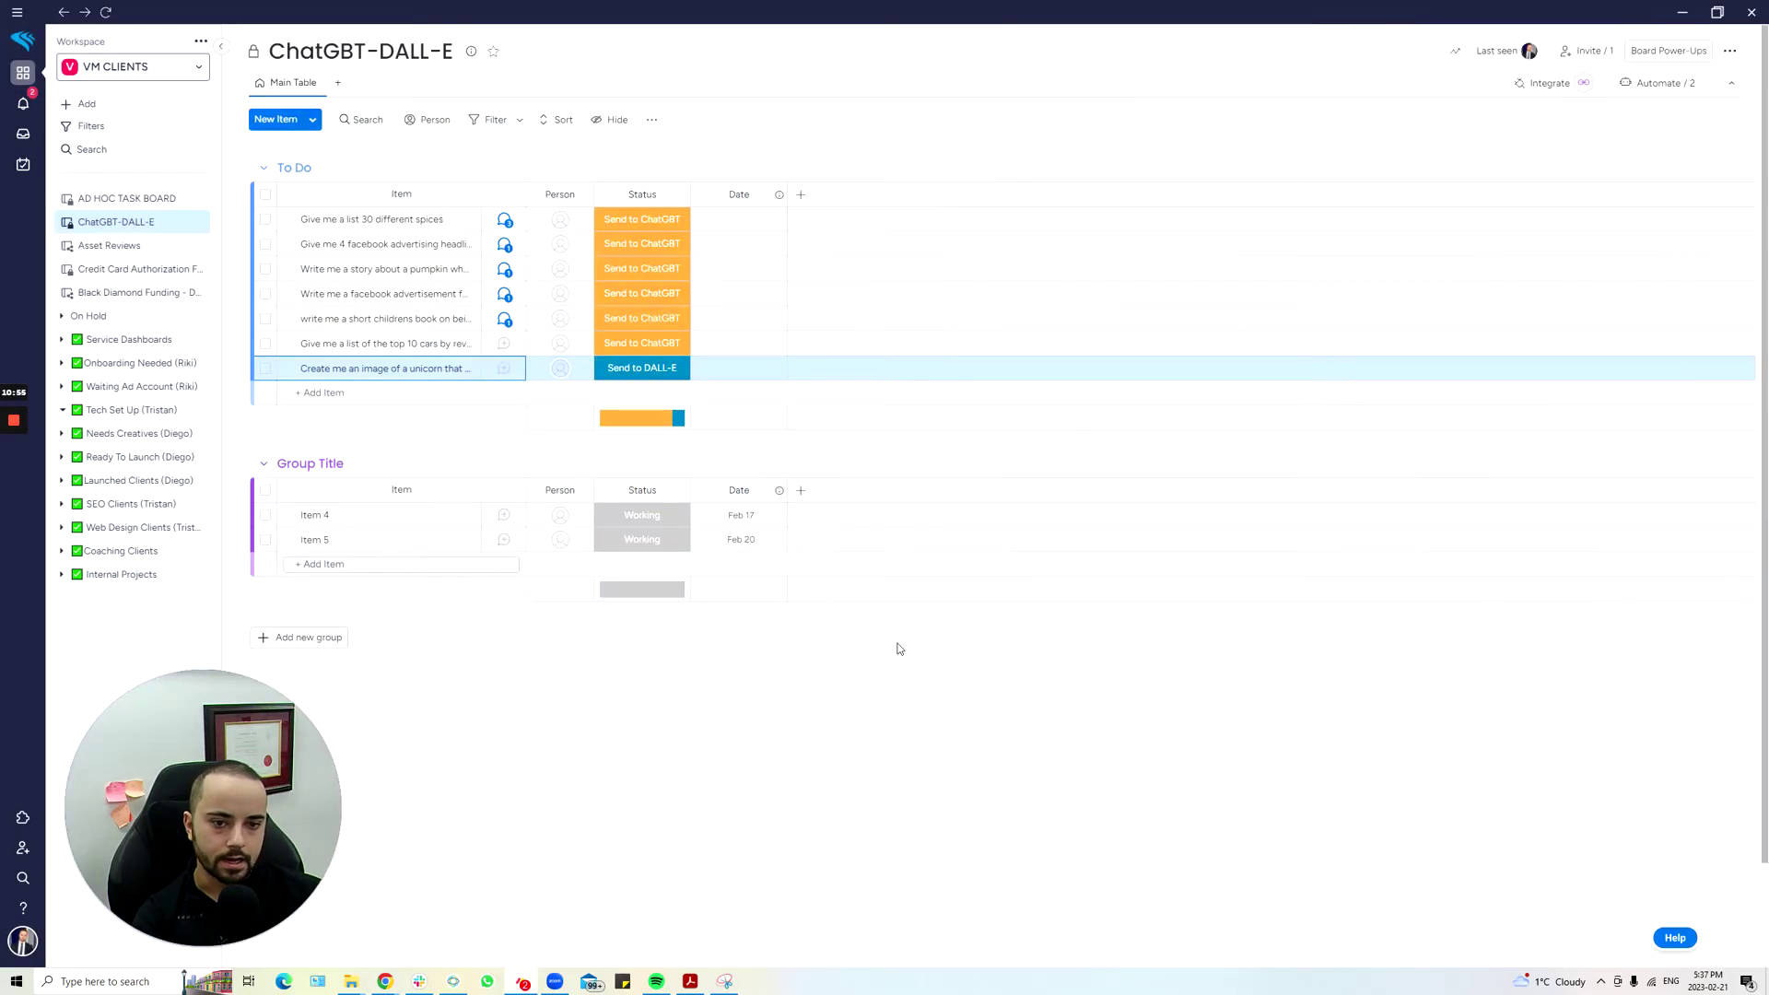
key(alt+Tab)
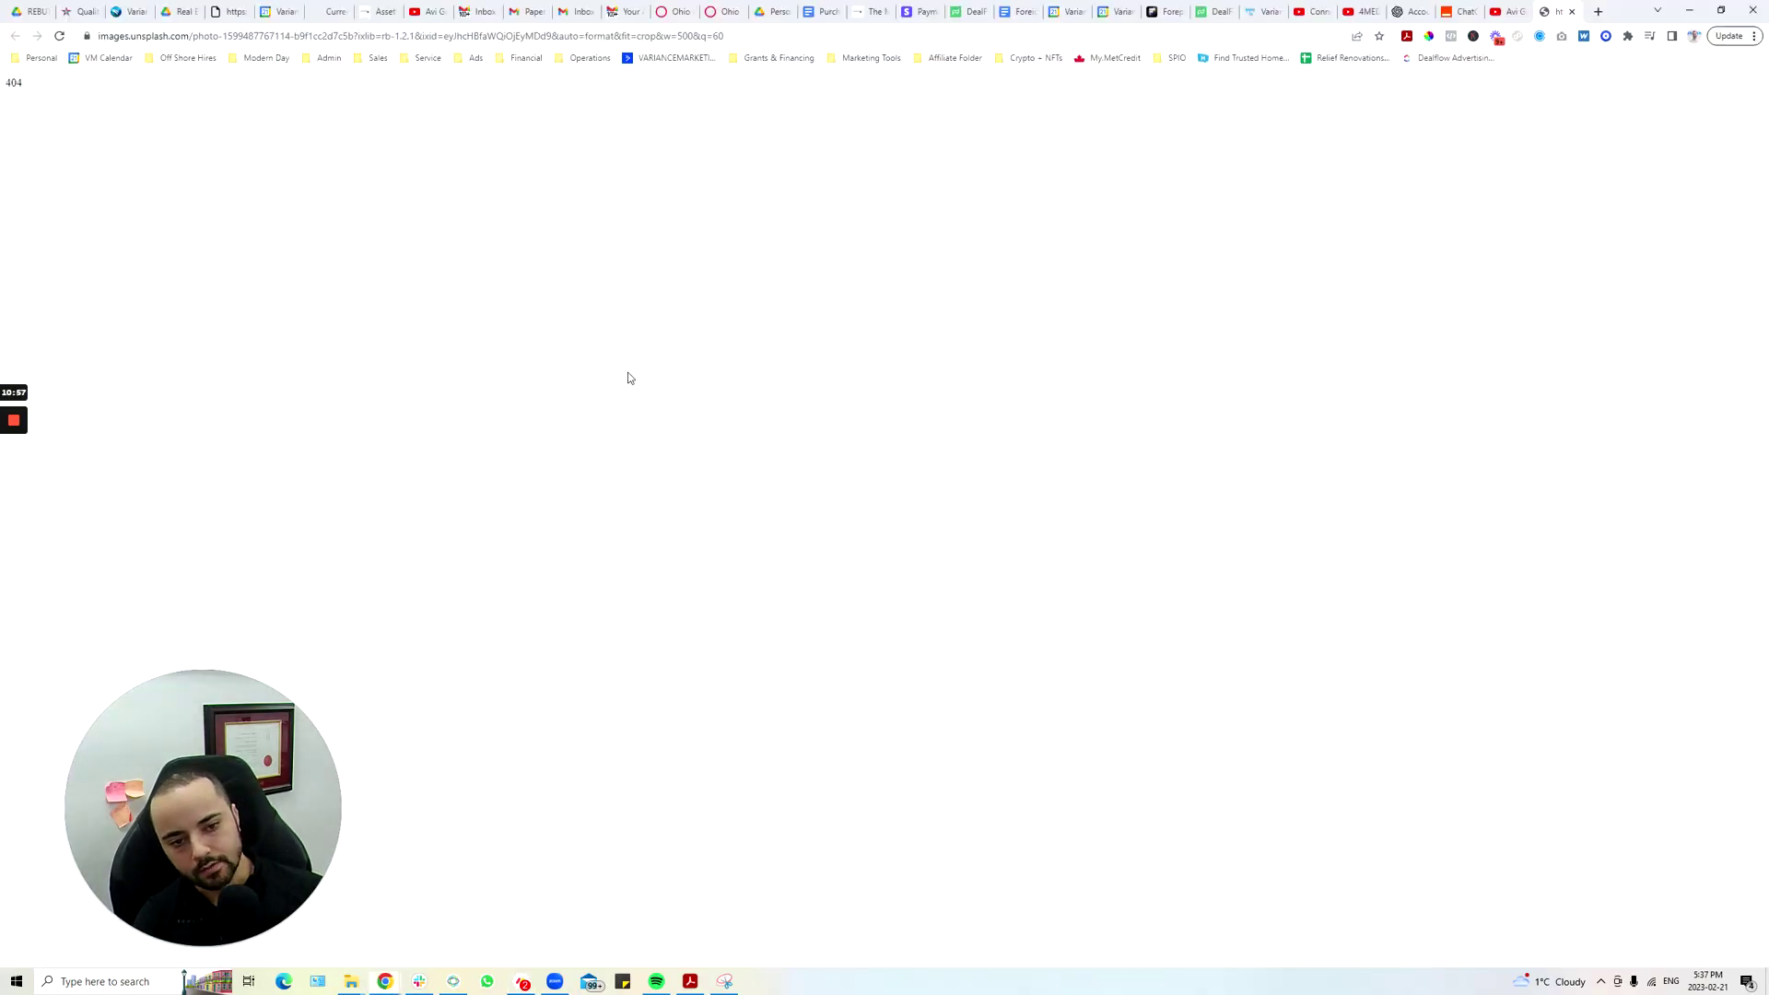
key(alt+Tab)
click(1451, 12)
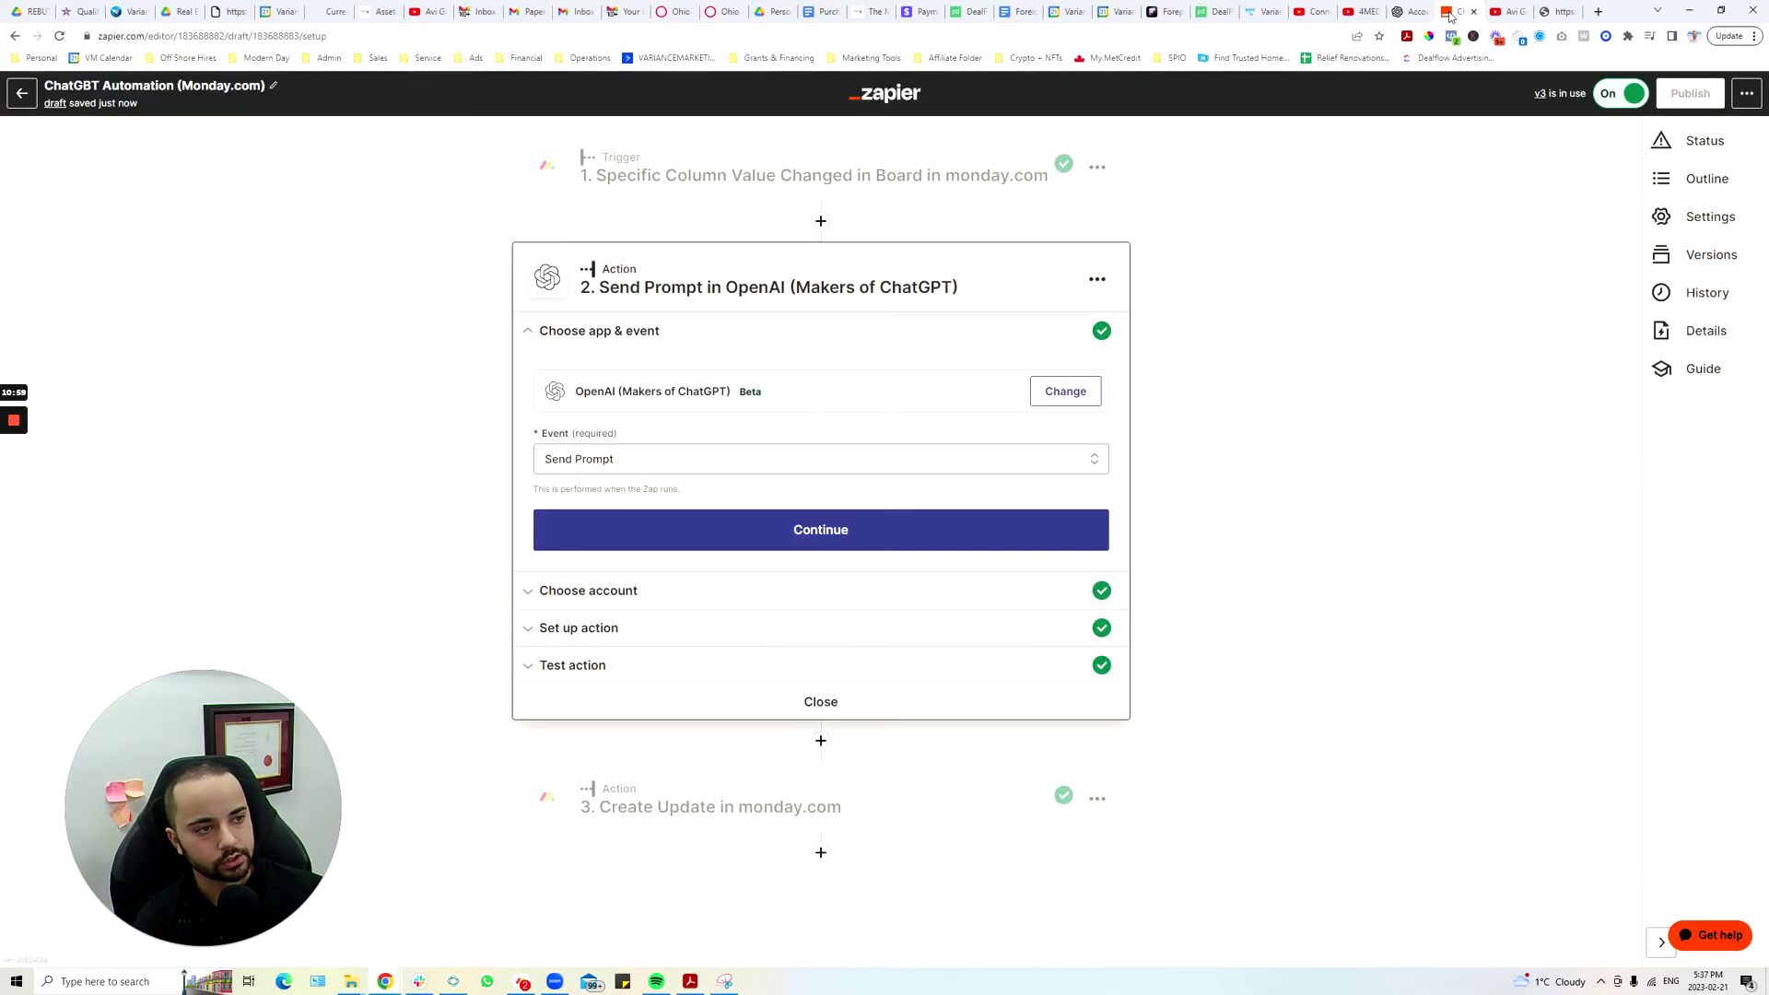
- Confirm the OpenAI step's app, event and account, and continue past its test
click(930, 528)
click(561, 519)
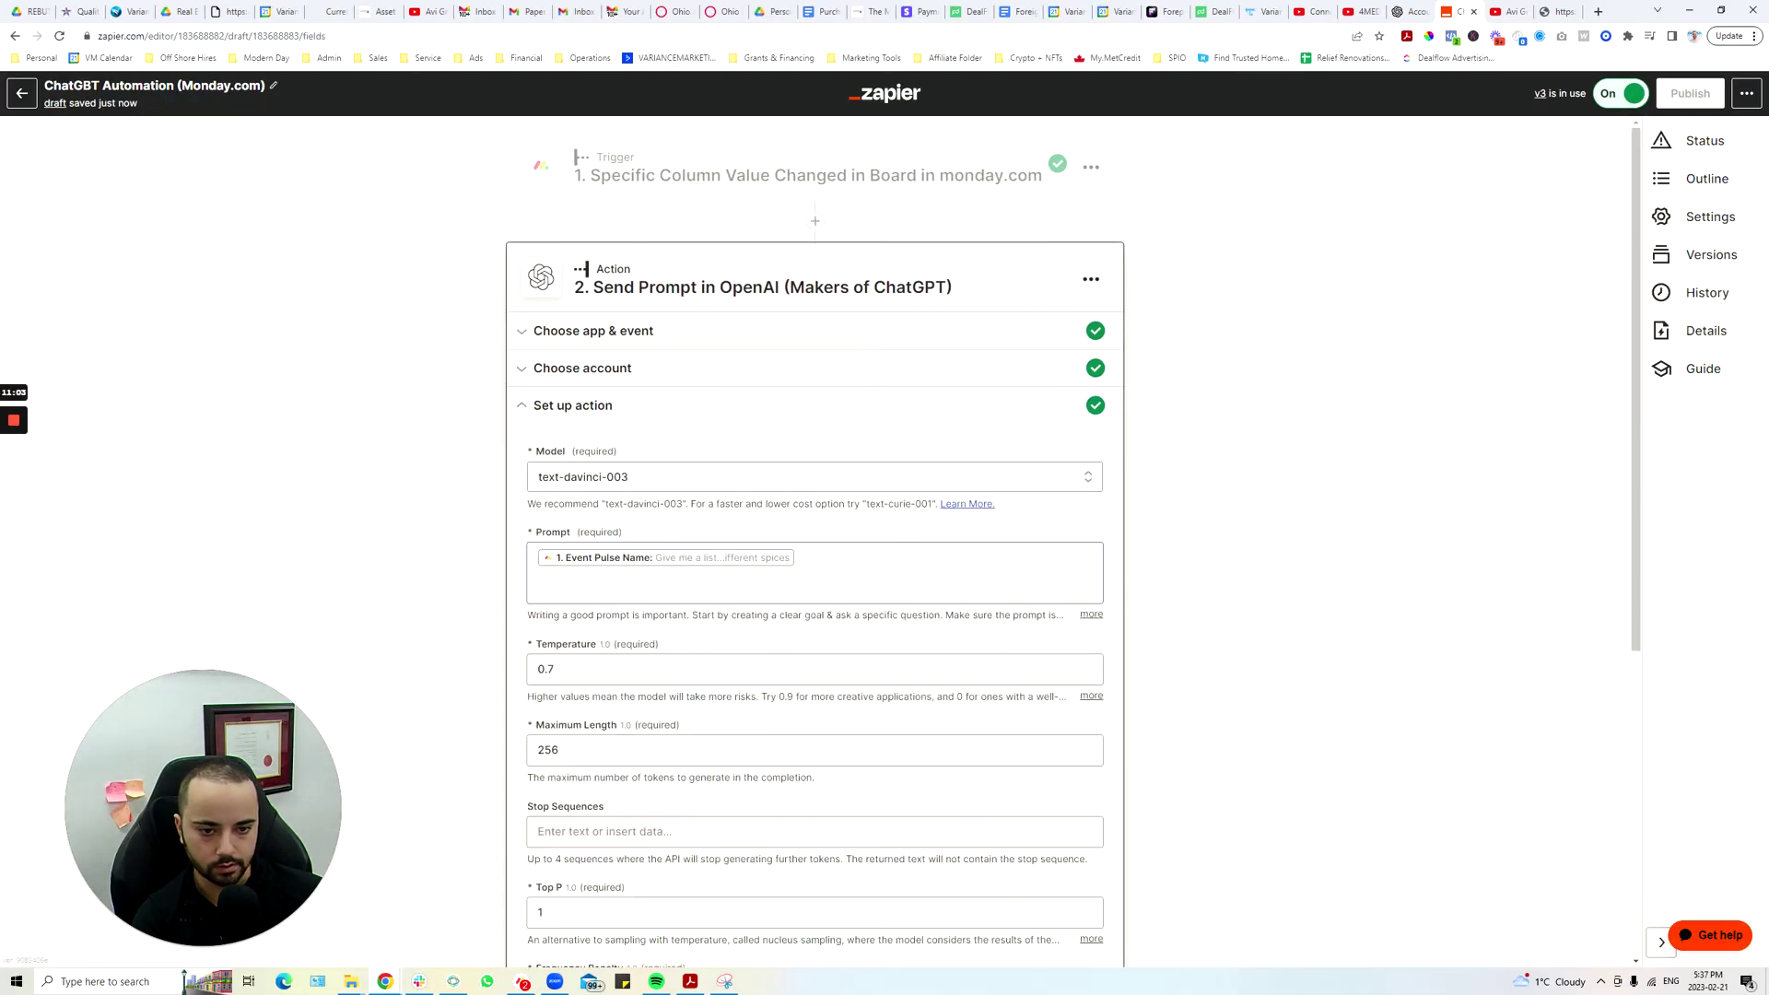
scroll(700, 645, down, 5)
click(701, 656)
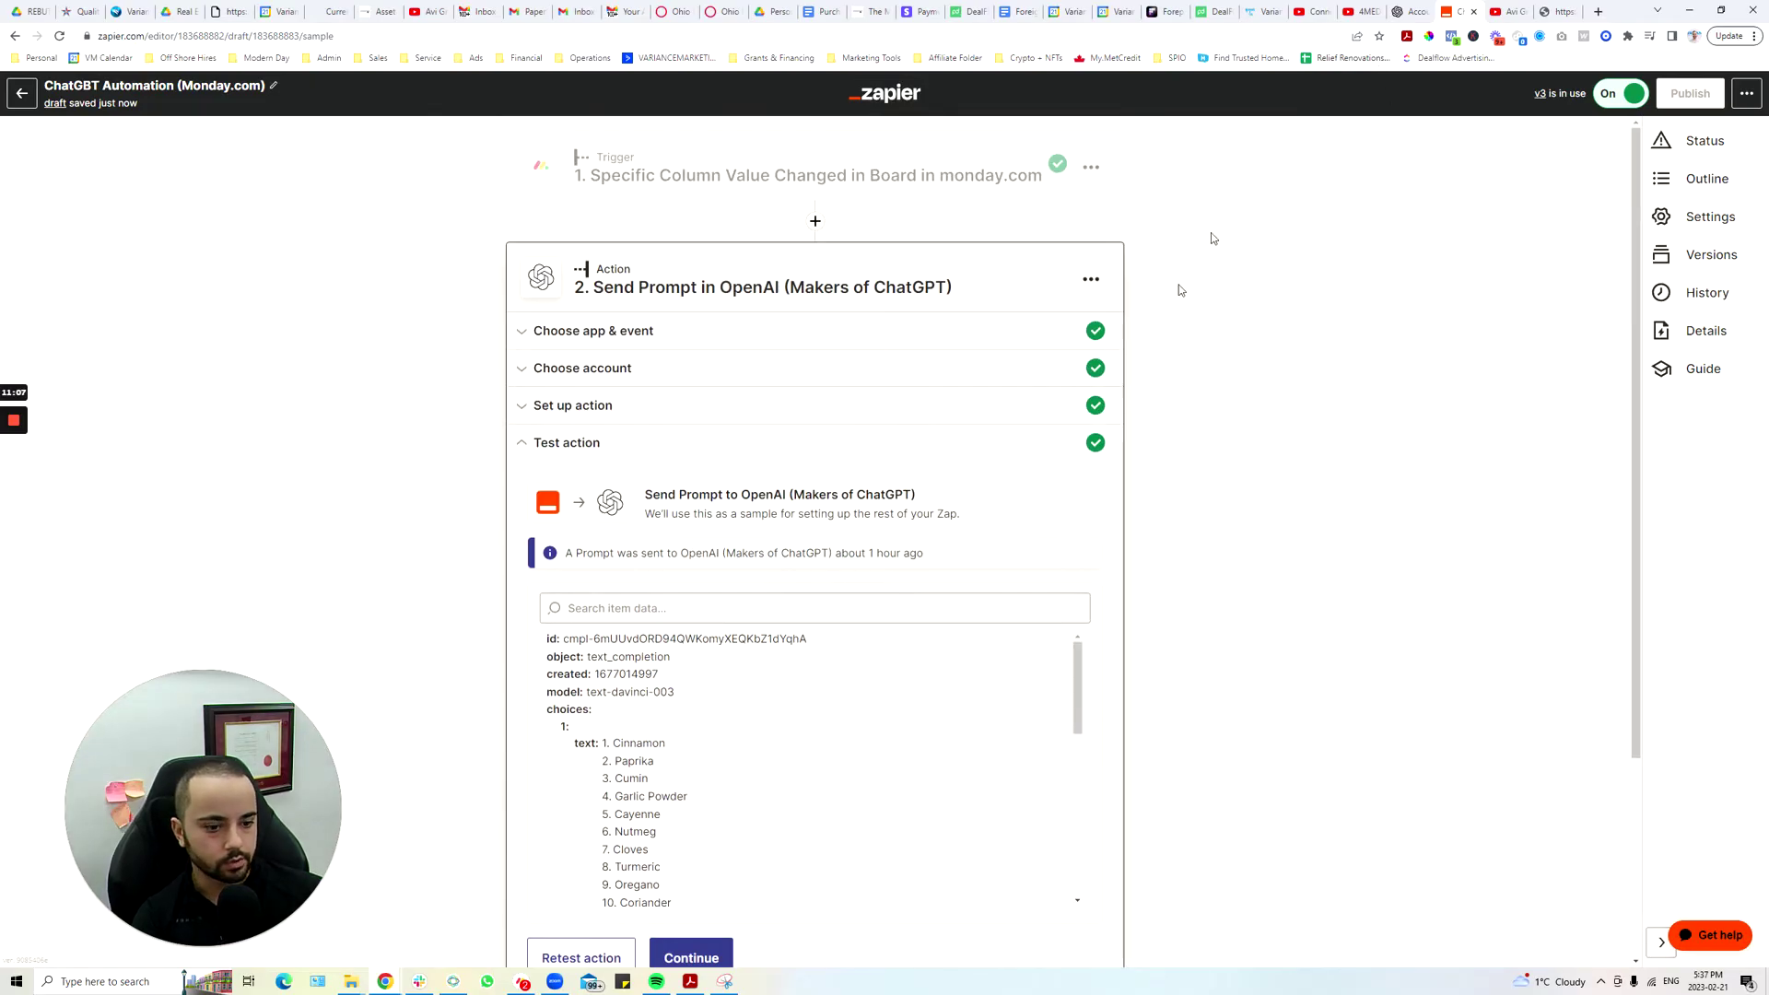
scroll(948, 538, down, 3)
click(691, 693)
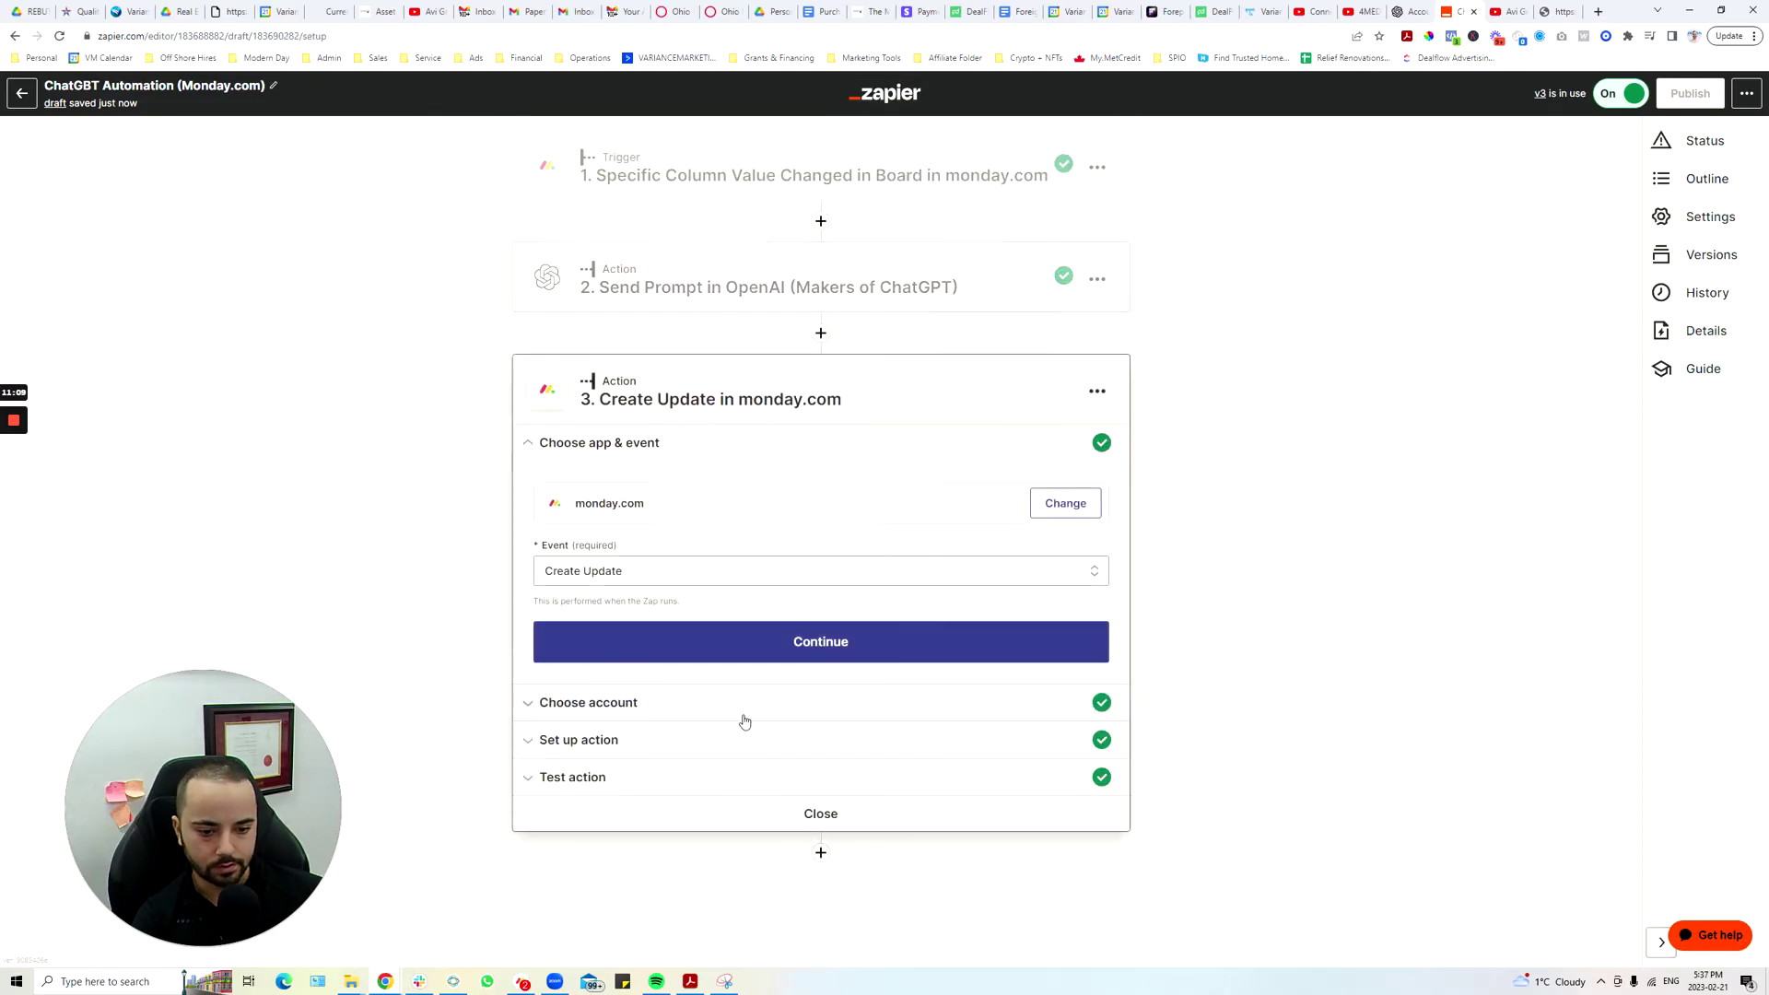
- Retest the Create Update step to send a fresh monday.com update, then return to the Zaps list
click(820, 647)
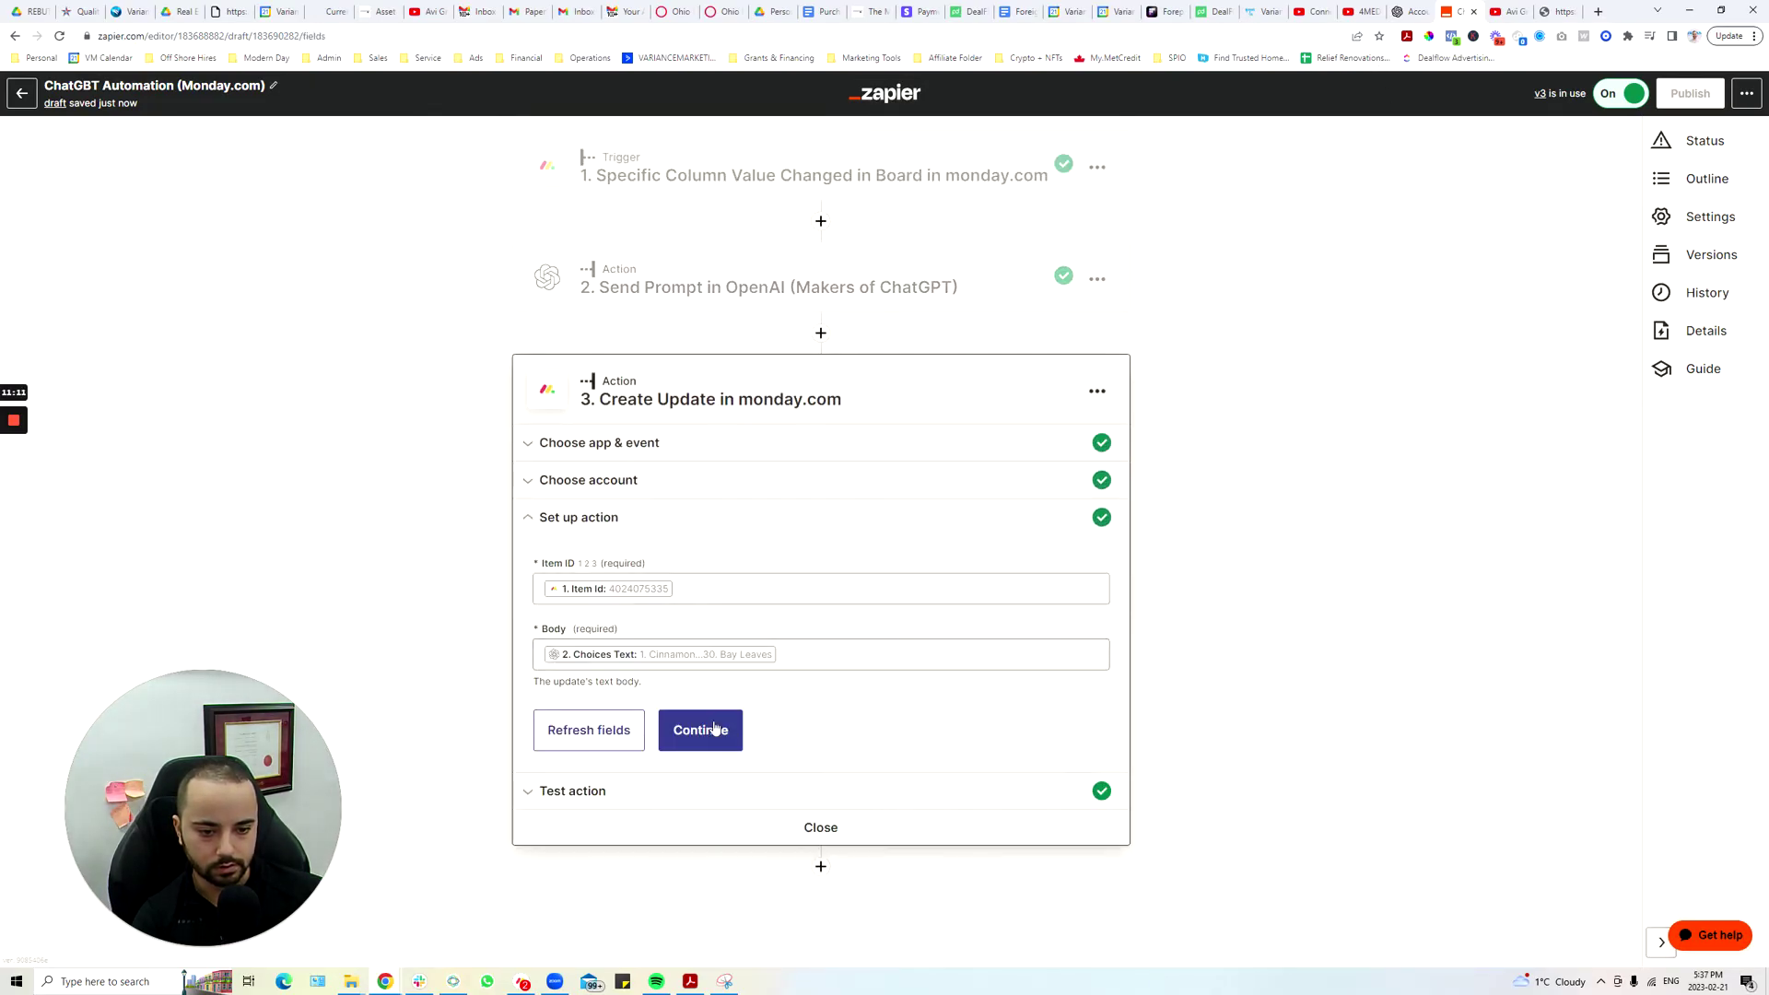
click(700, 730)
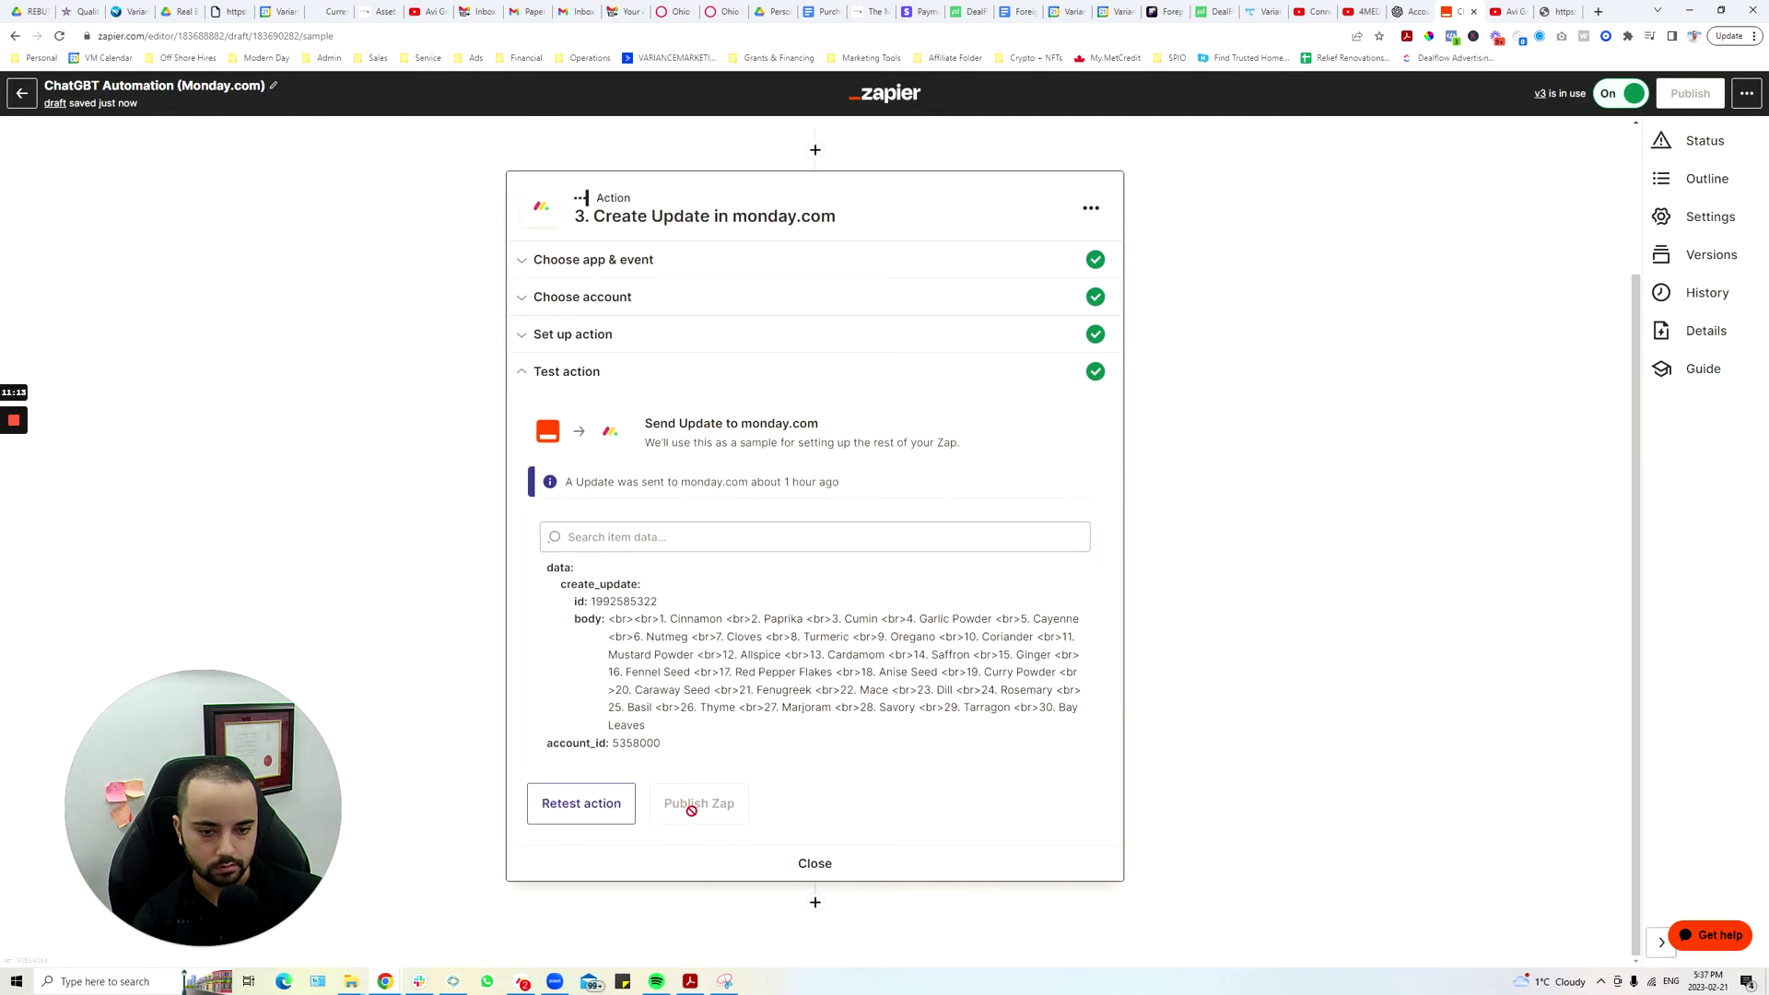
click(603, 807)
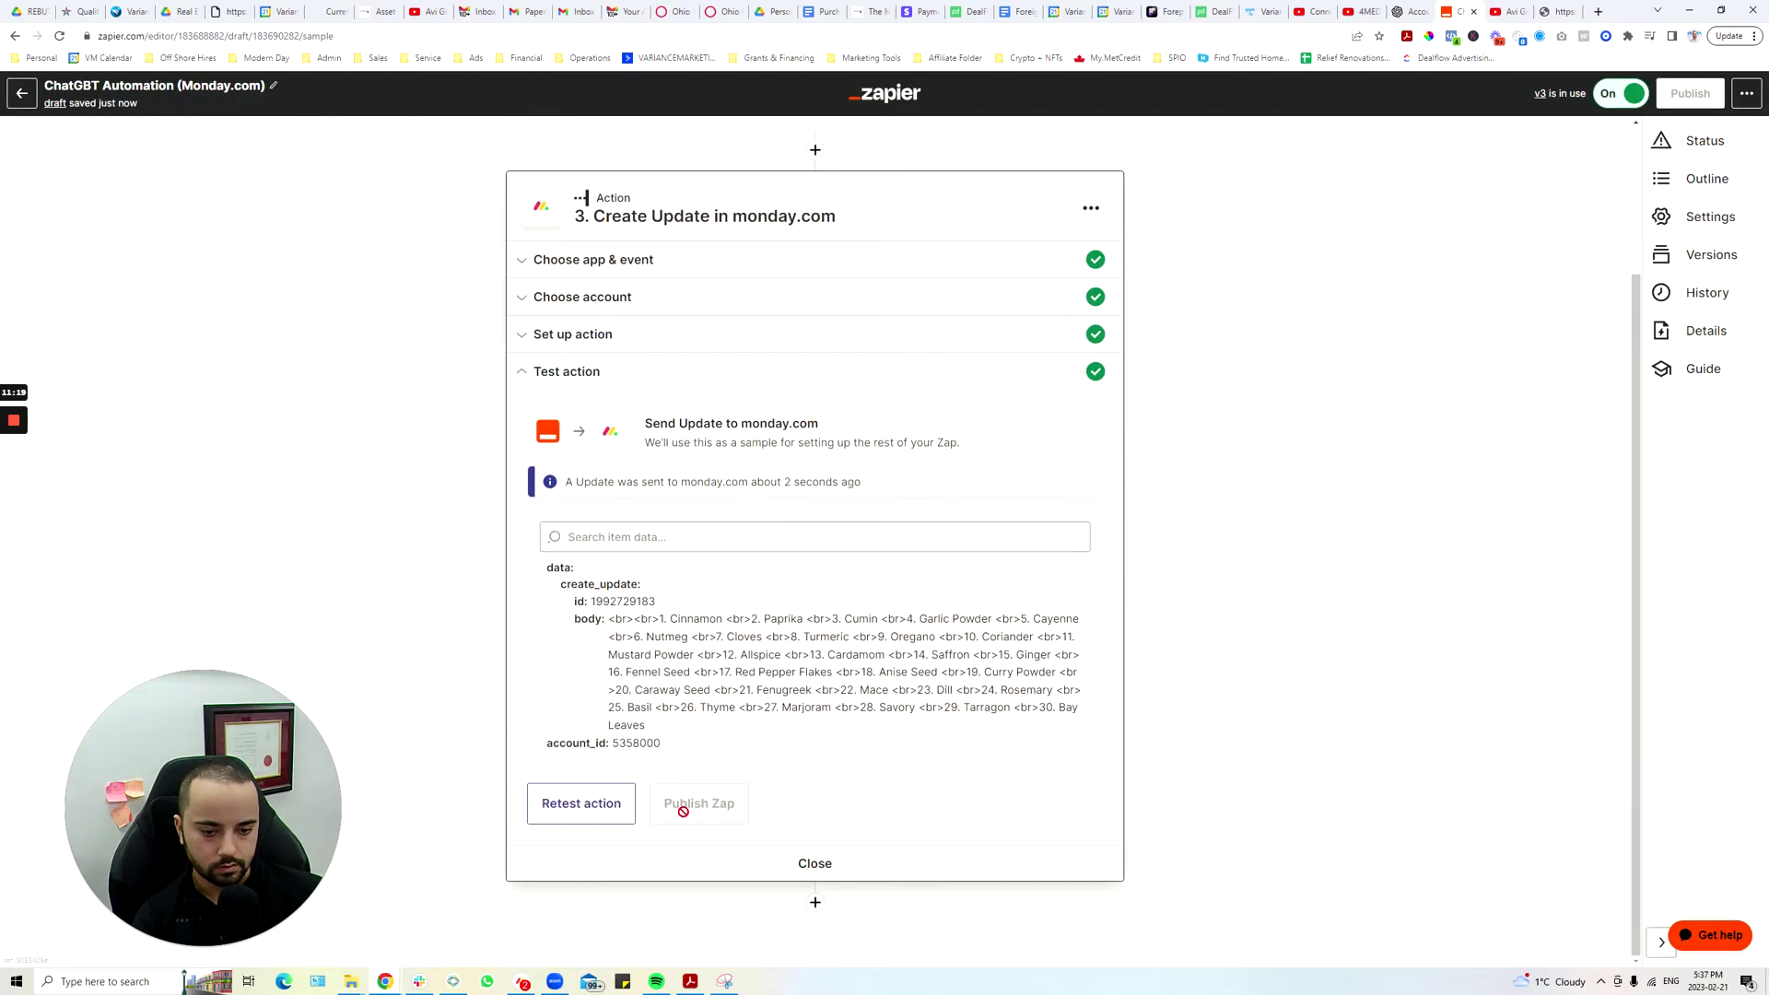
scroll(685, 816, up, 2)
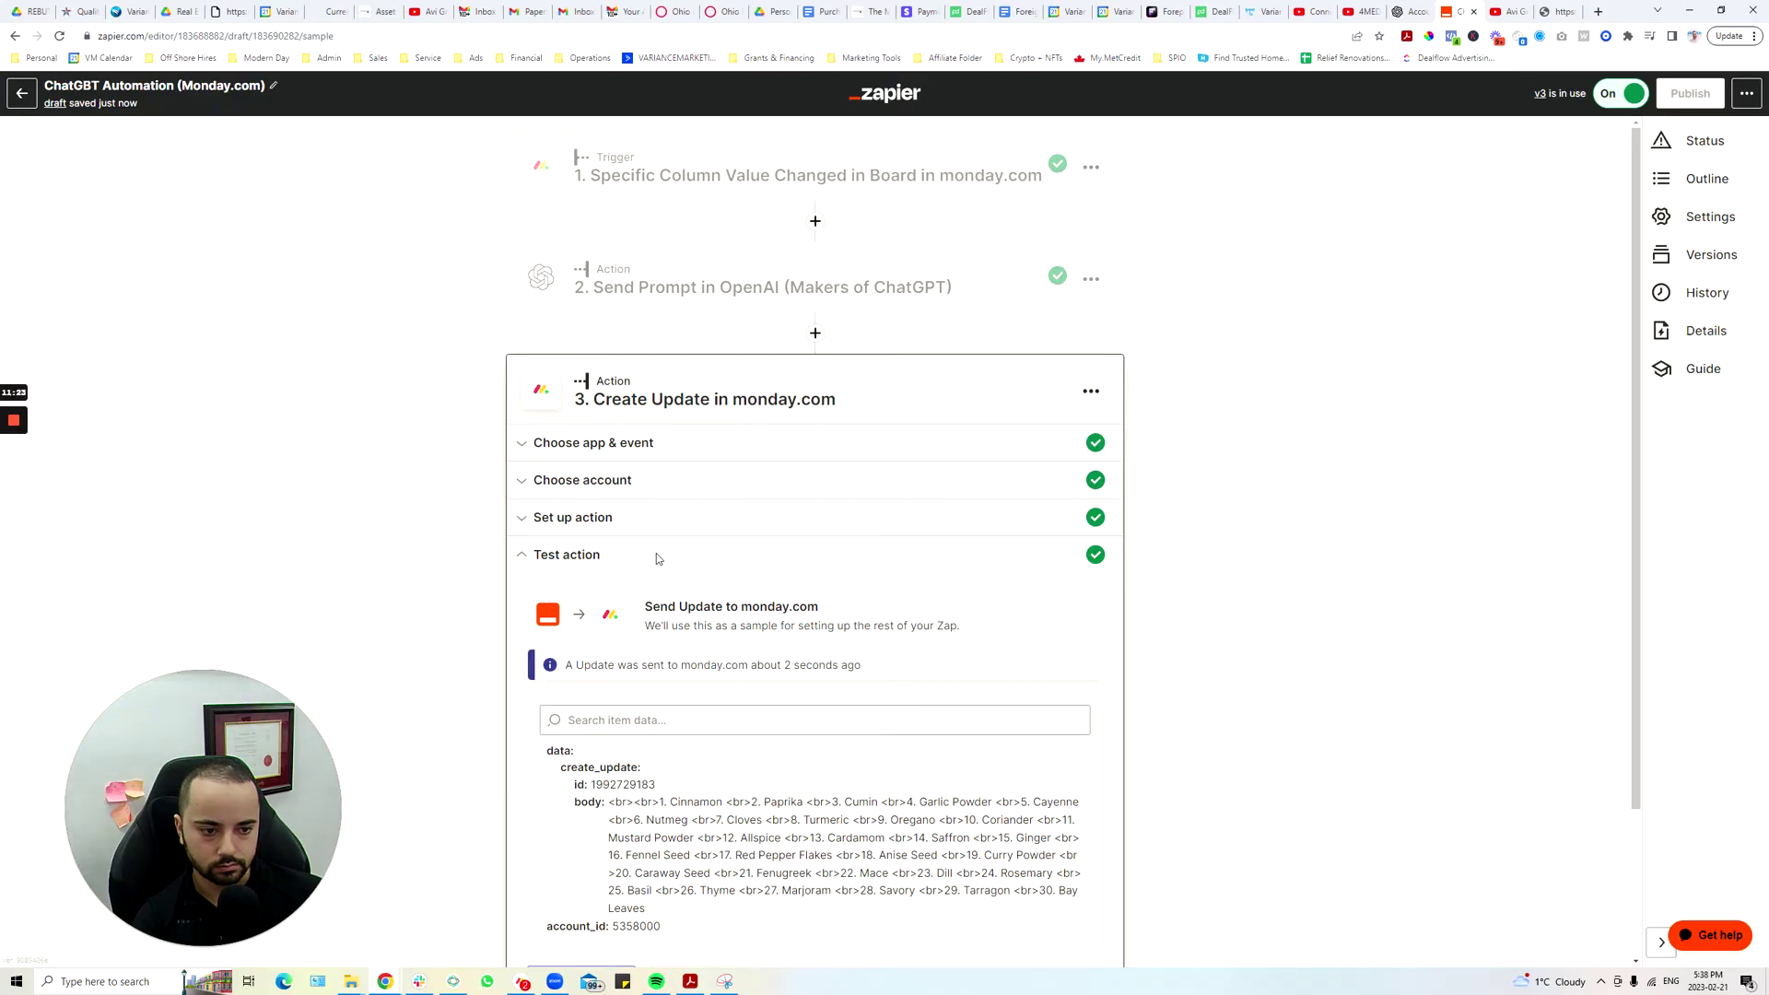
scroll(1204, 513, down, 2)
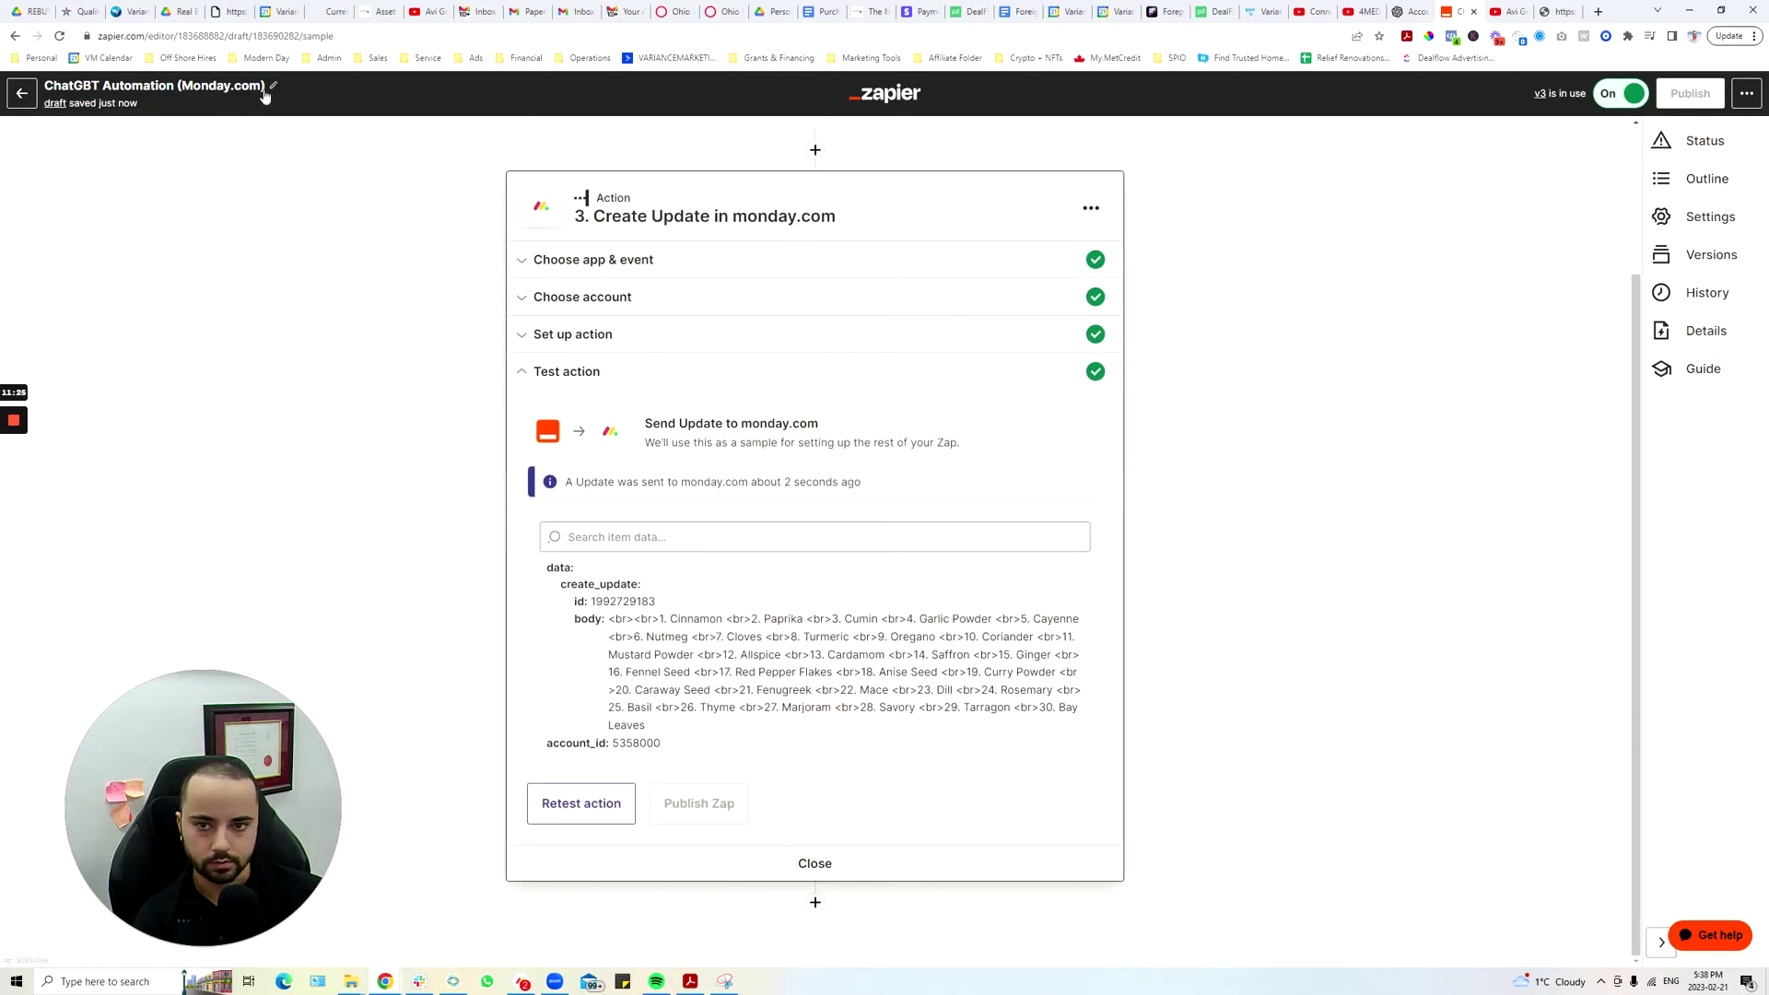
click(21, 93)
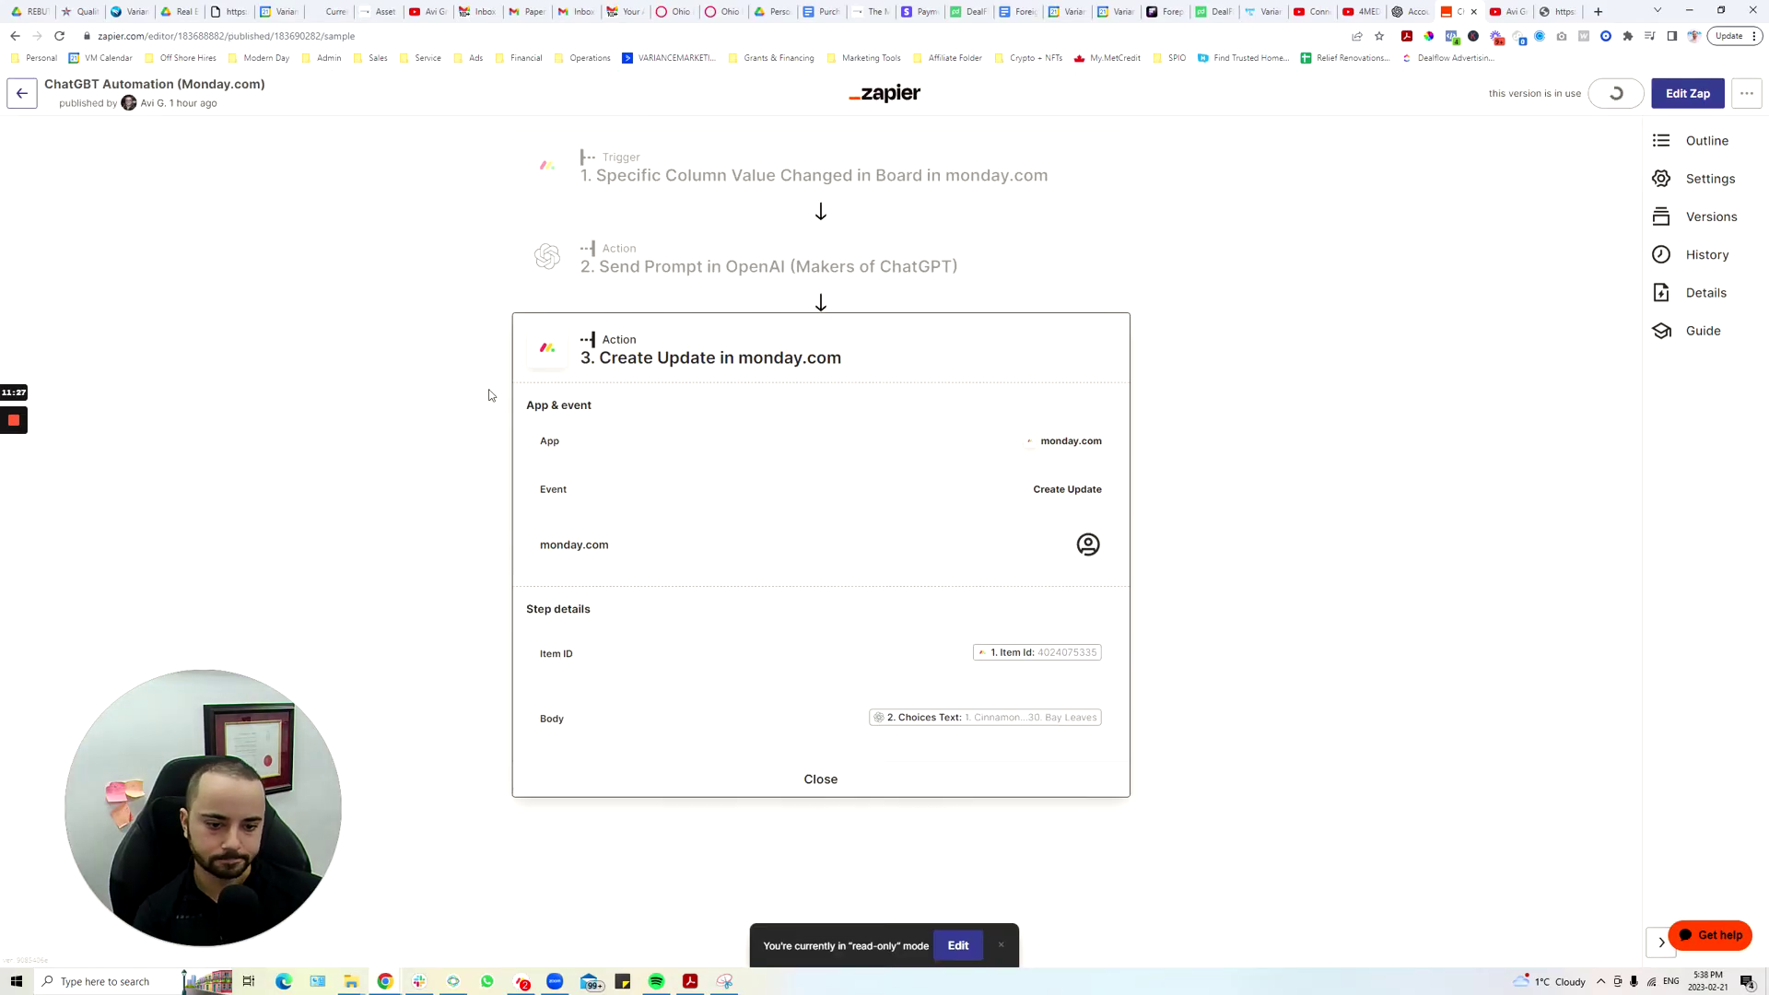
click(1748, 94)
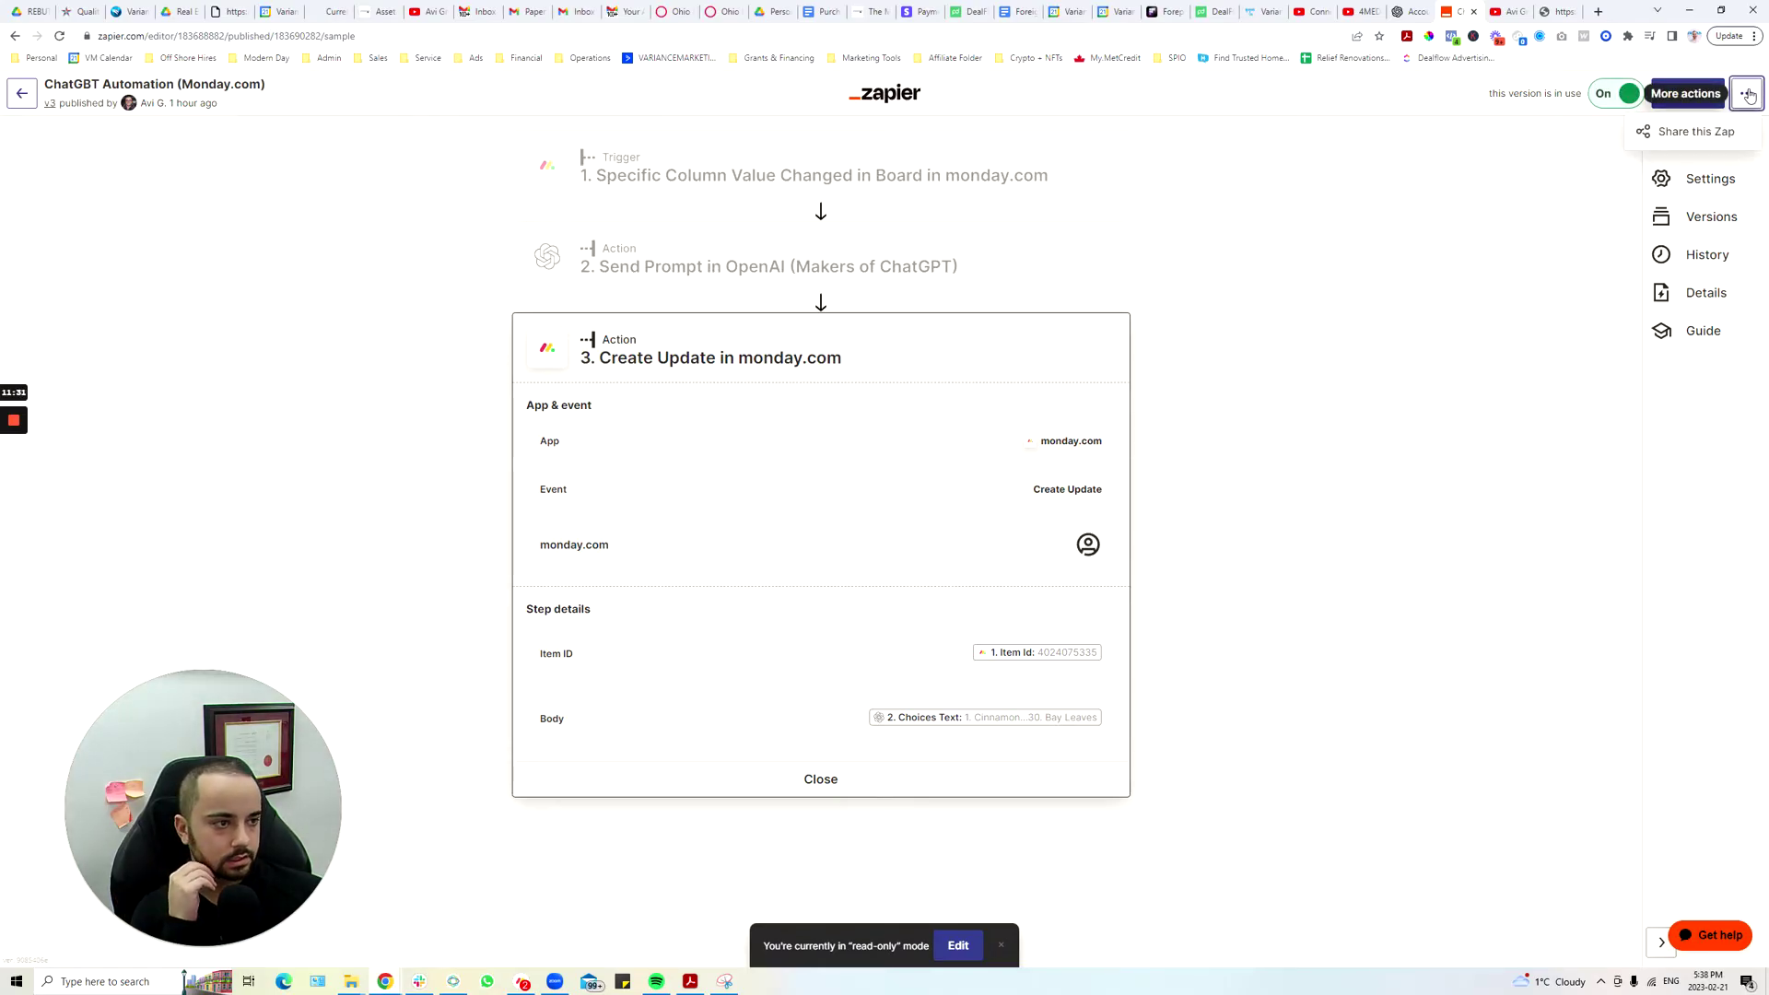
click(21, 93)
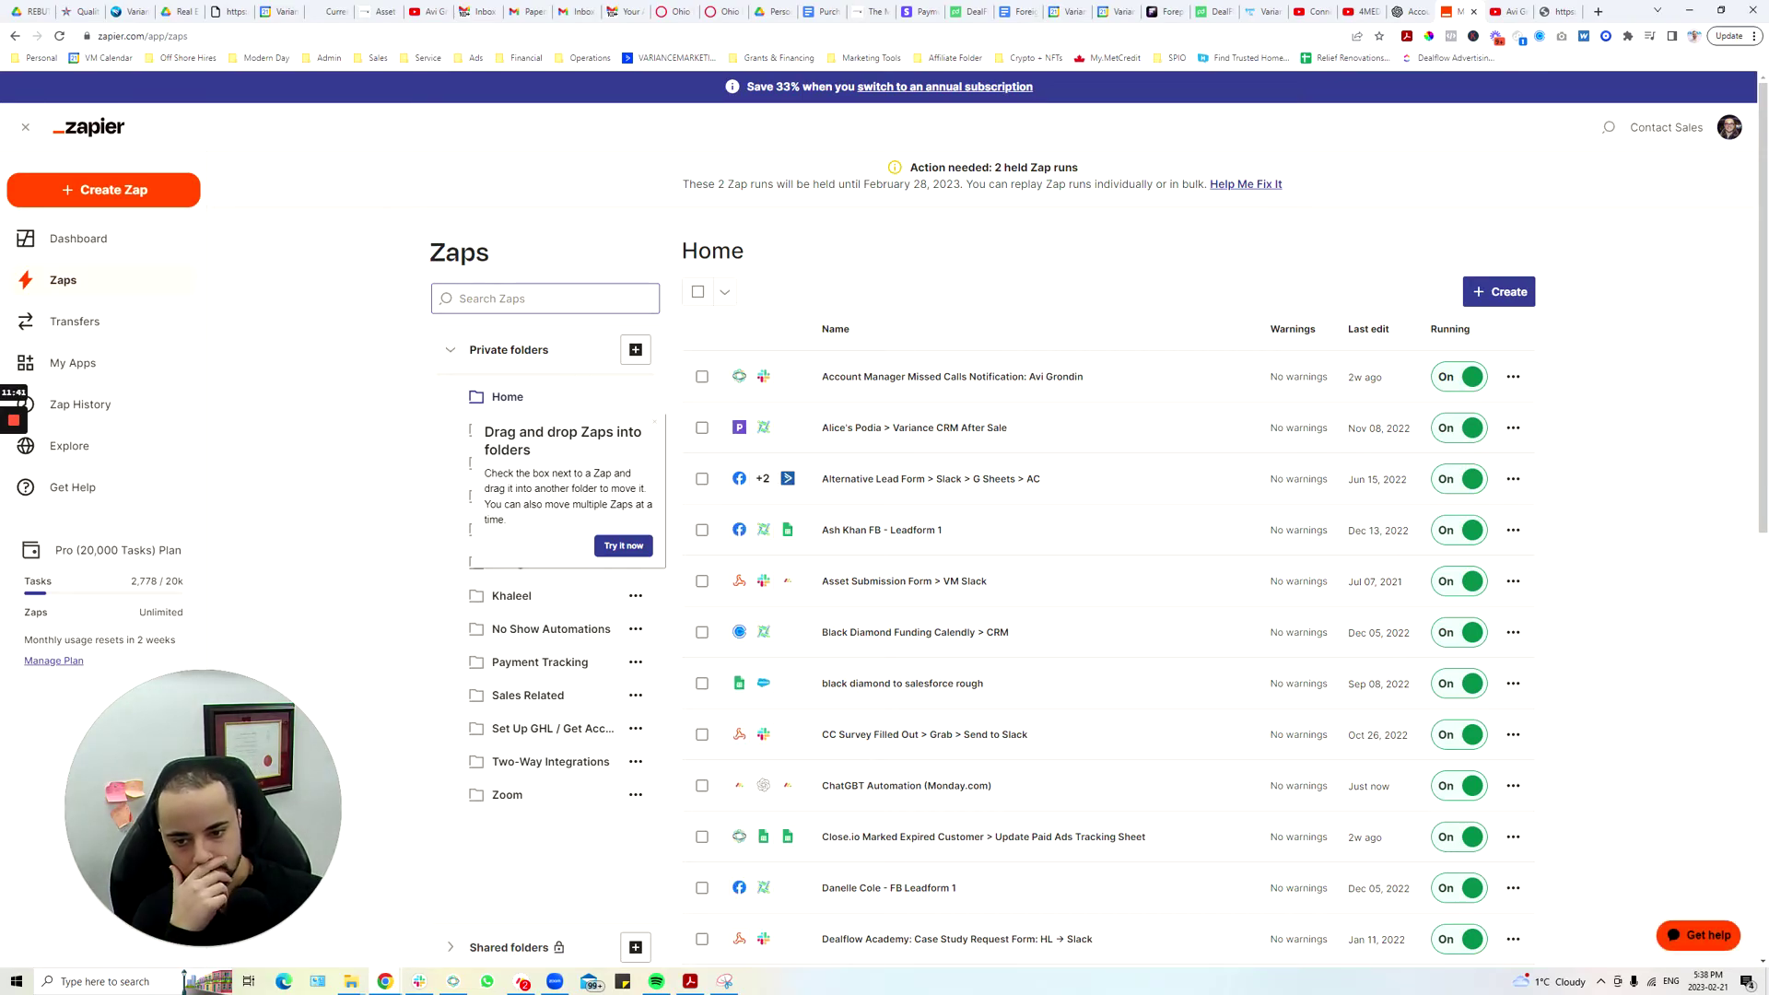
- Search zaps for CHAT, duplicate ChatGBT Automation (Monday.com), and open the Copy draft
click(460, 298)
text(CHAT)
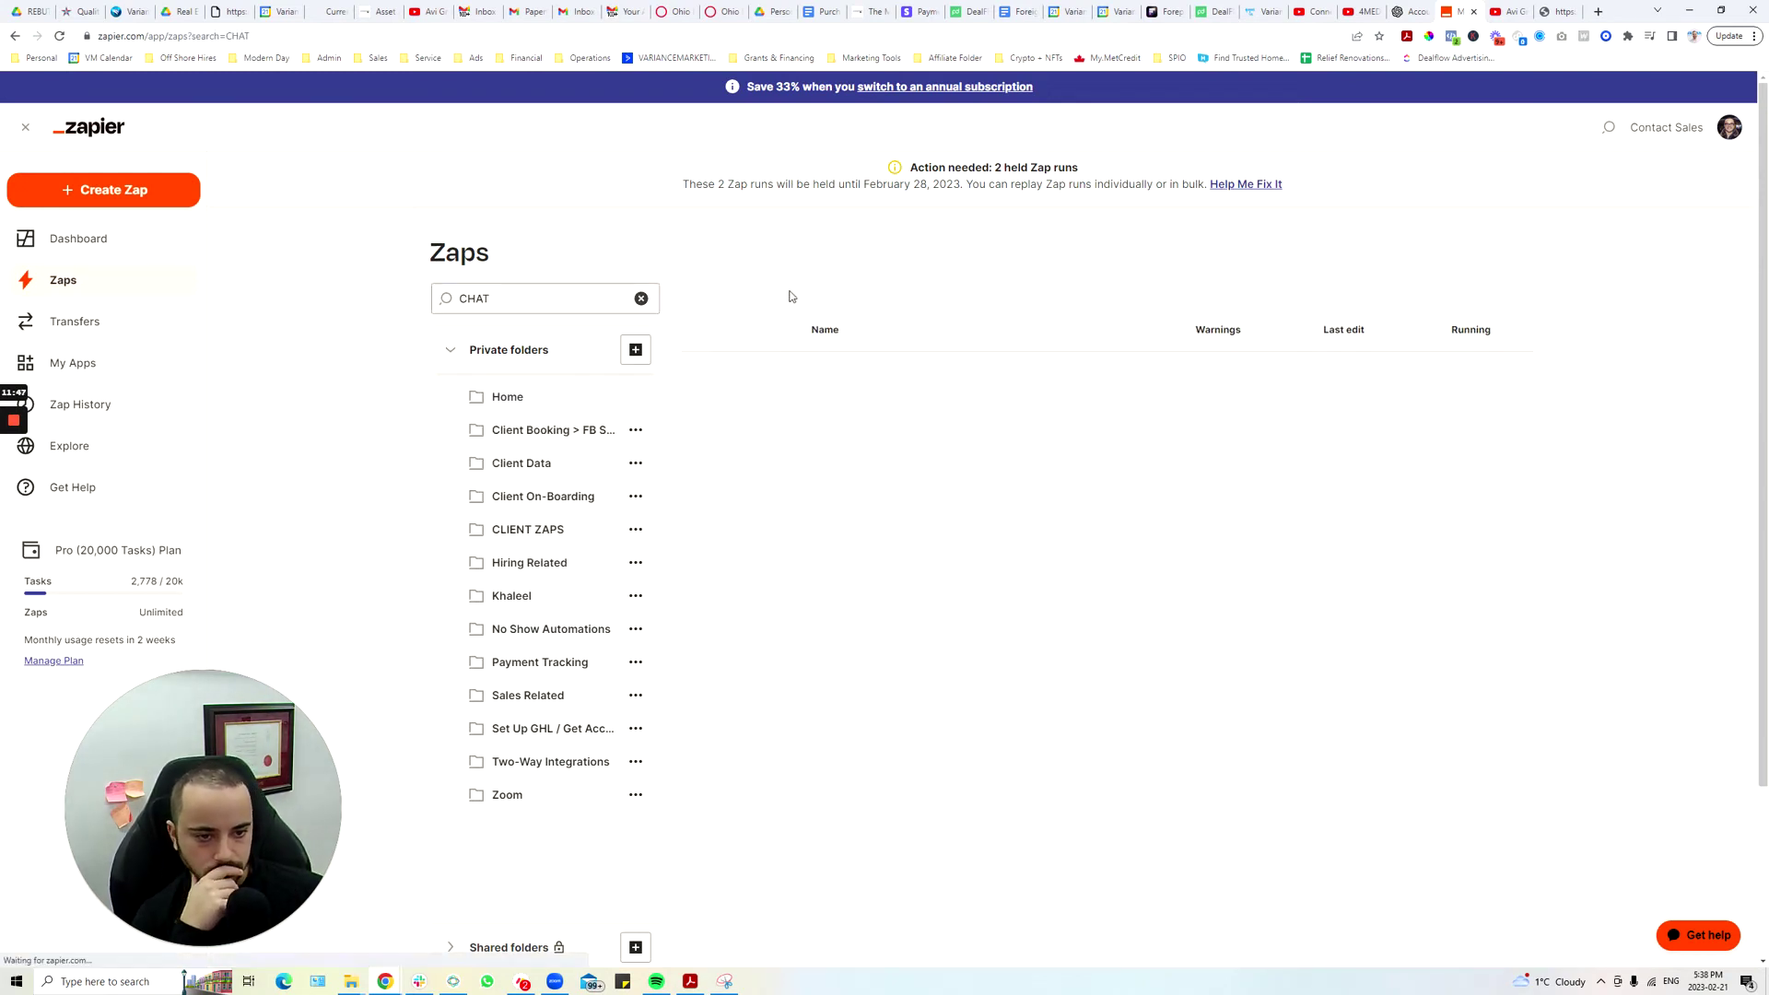
click(795, 295)
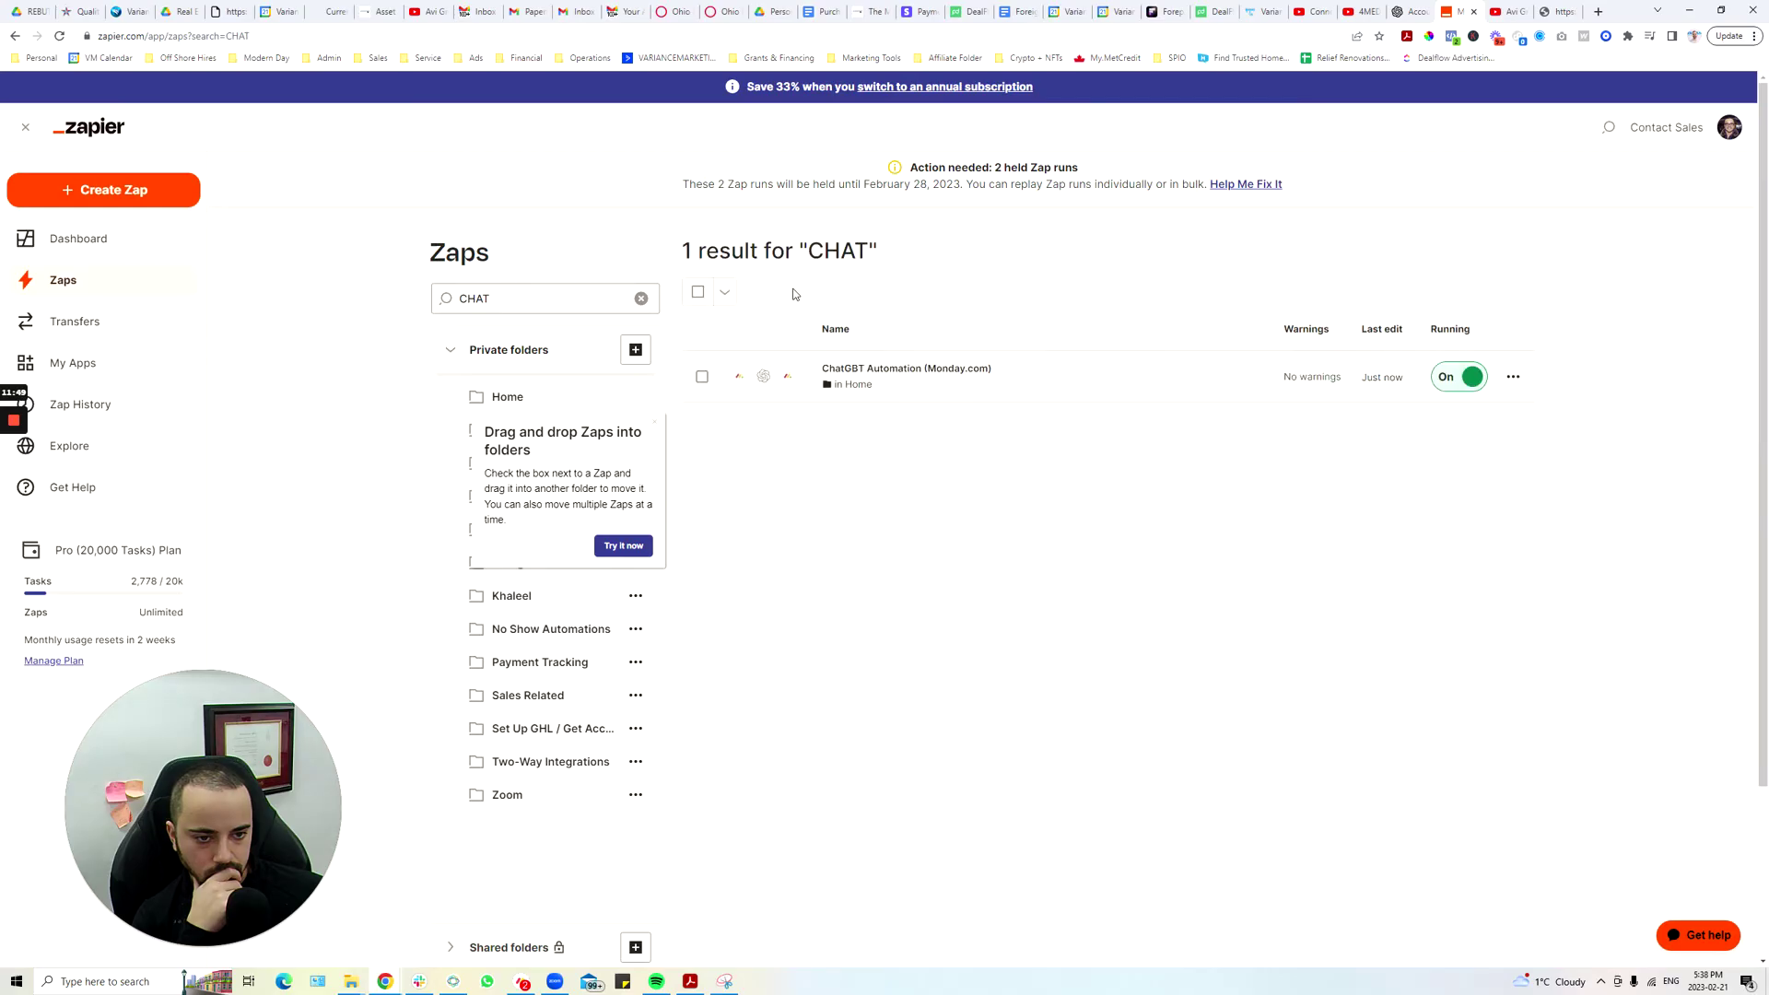
click(1514, 377)
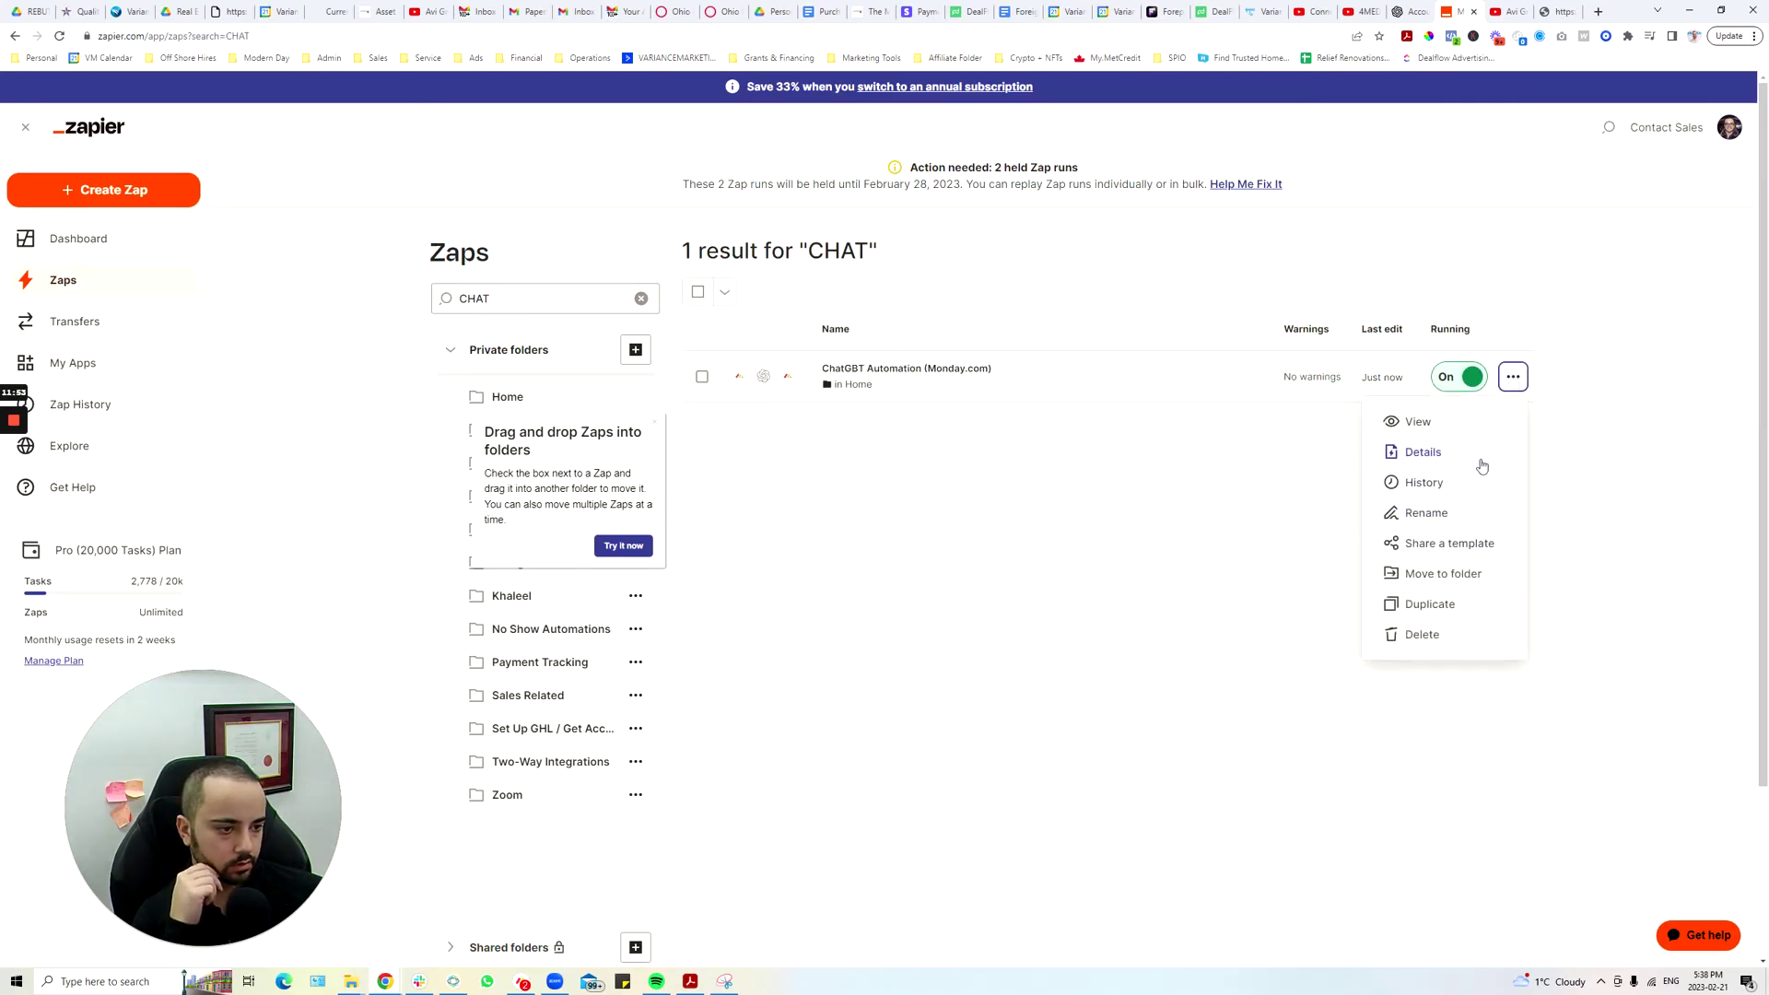
click(1471, 604)
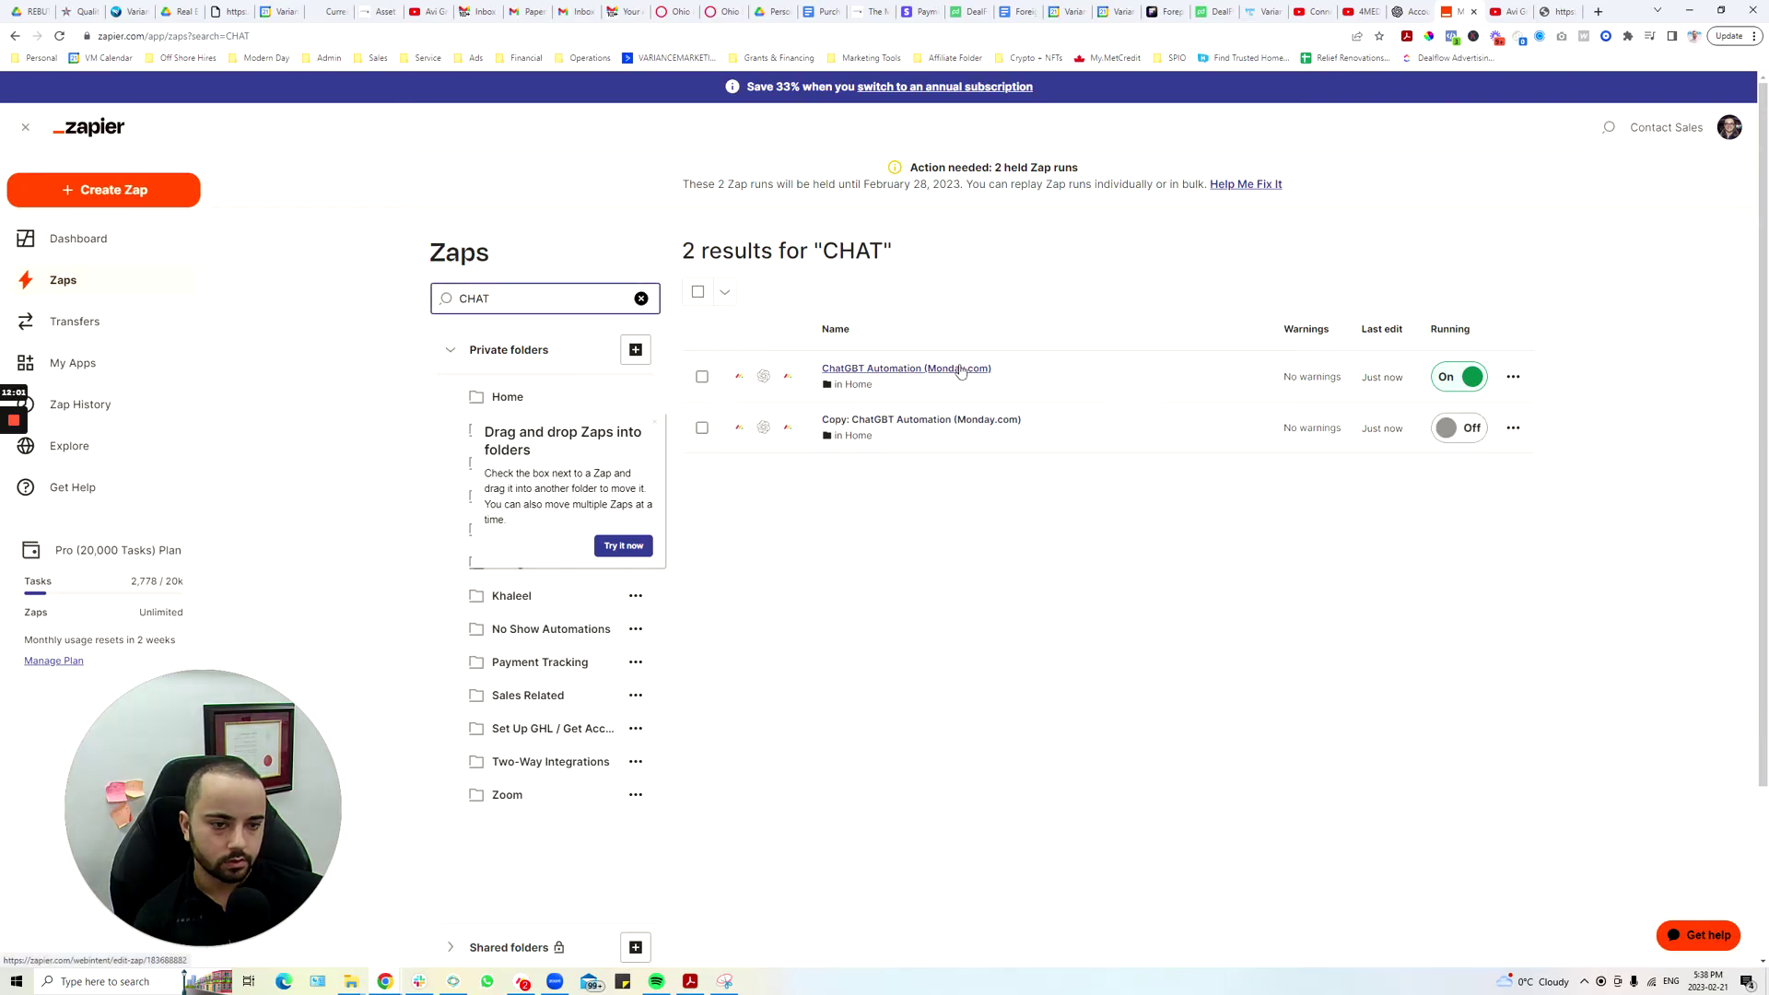
click(905, 426)
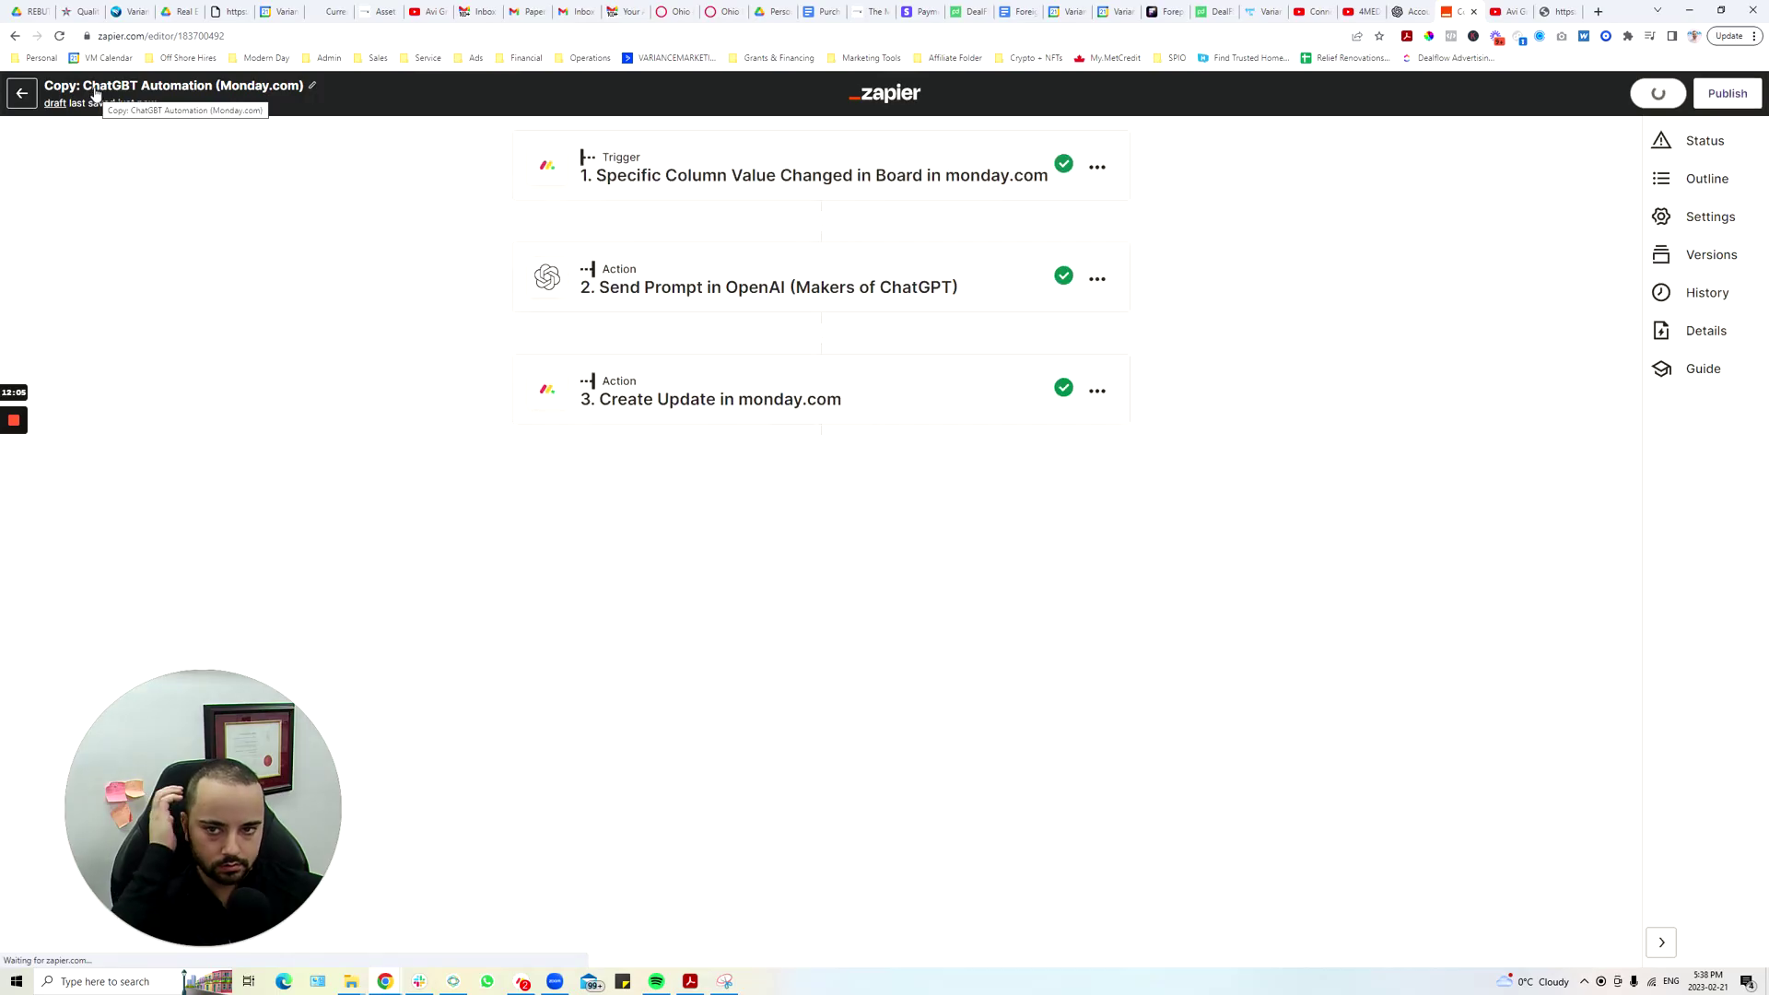
- Rename the copied zap from the ChatGBT title to 'DALL-E Automation (Monday.com)'
double_click(112, 84)
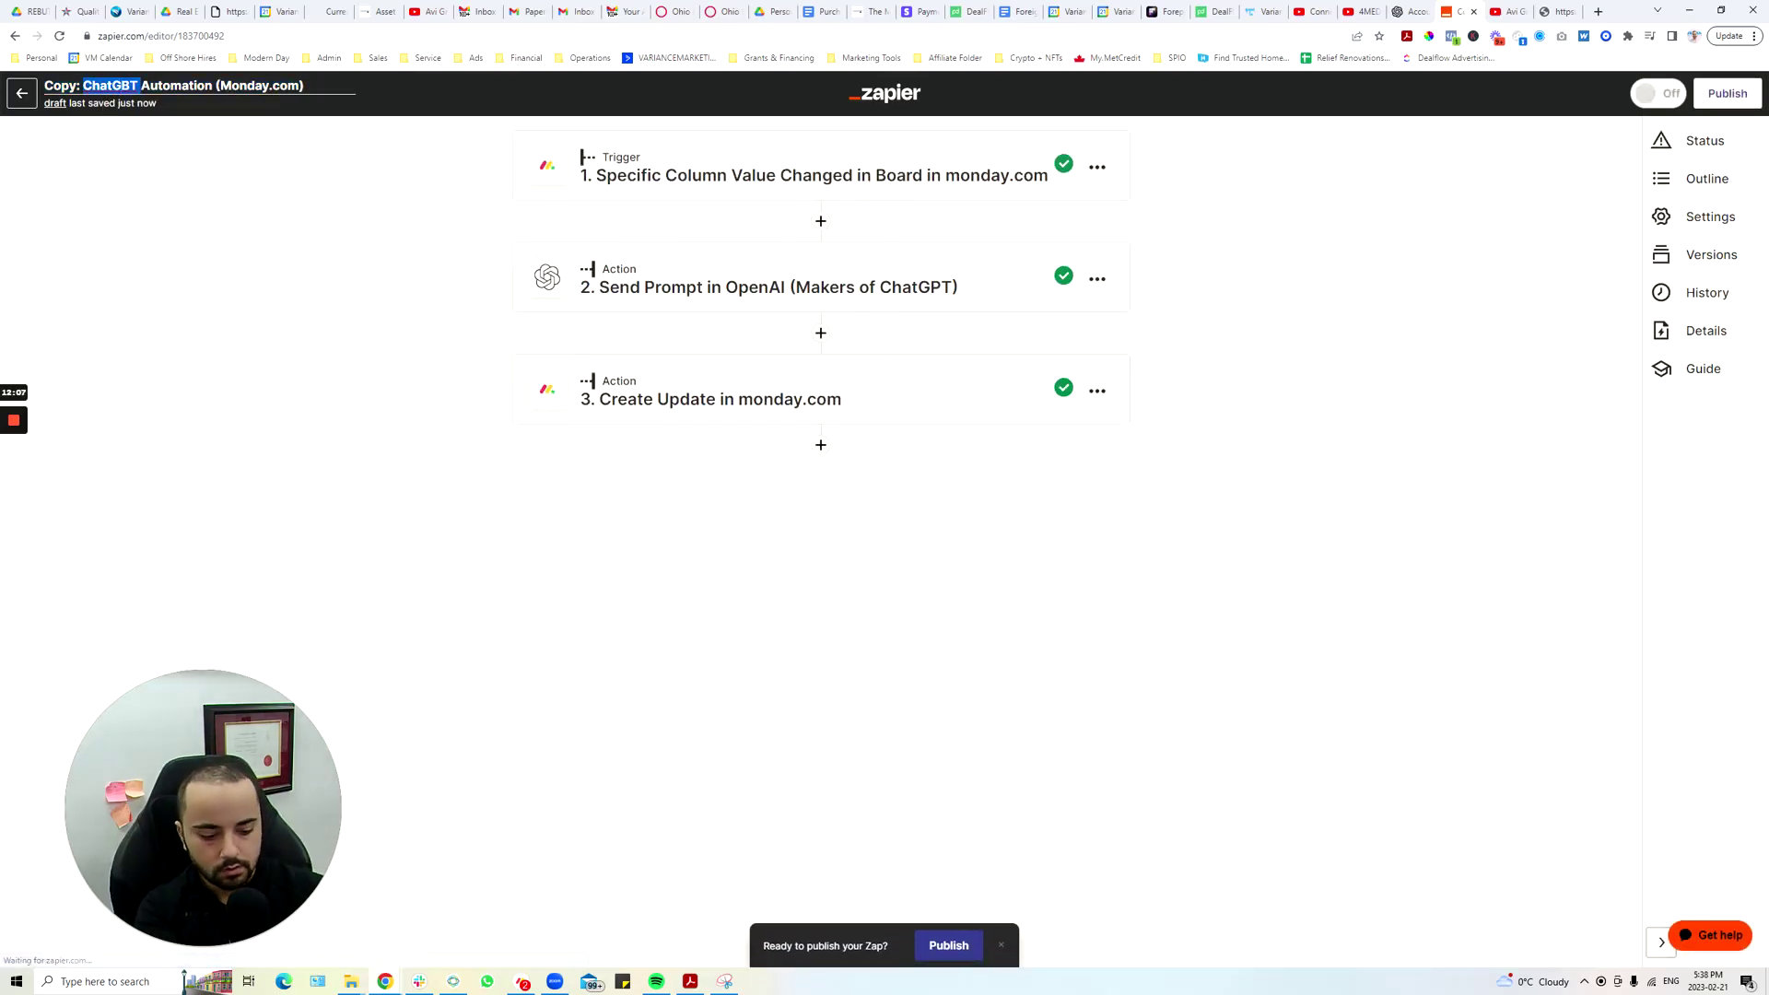
key(BackSpace)
key(BackSpace)
key(BackSpace)
key(BackSpace)
key(BackSpace)
key(BackSpace)
key(BackSpace)
text(A)
key(BackSpace)
text(DALL-E)
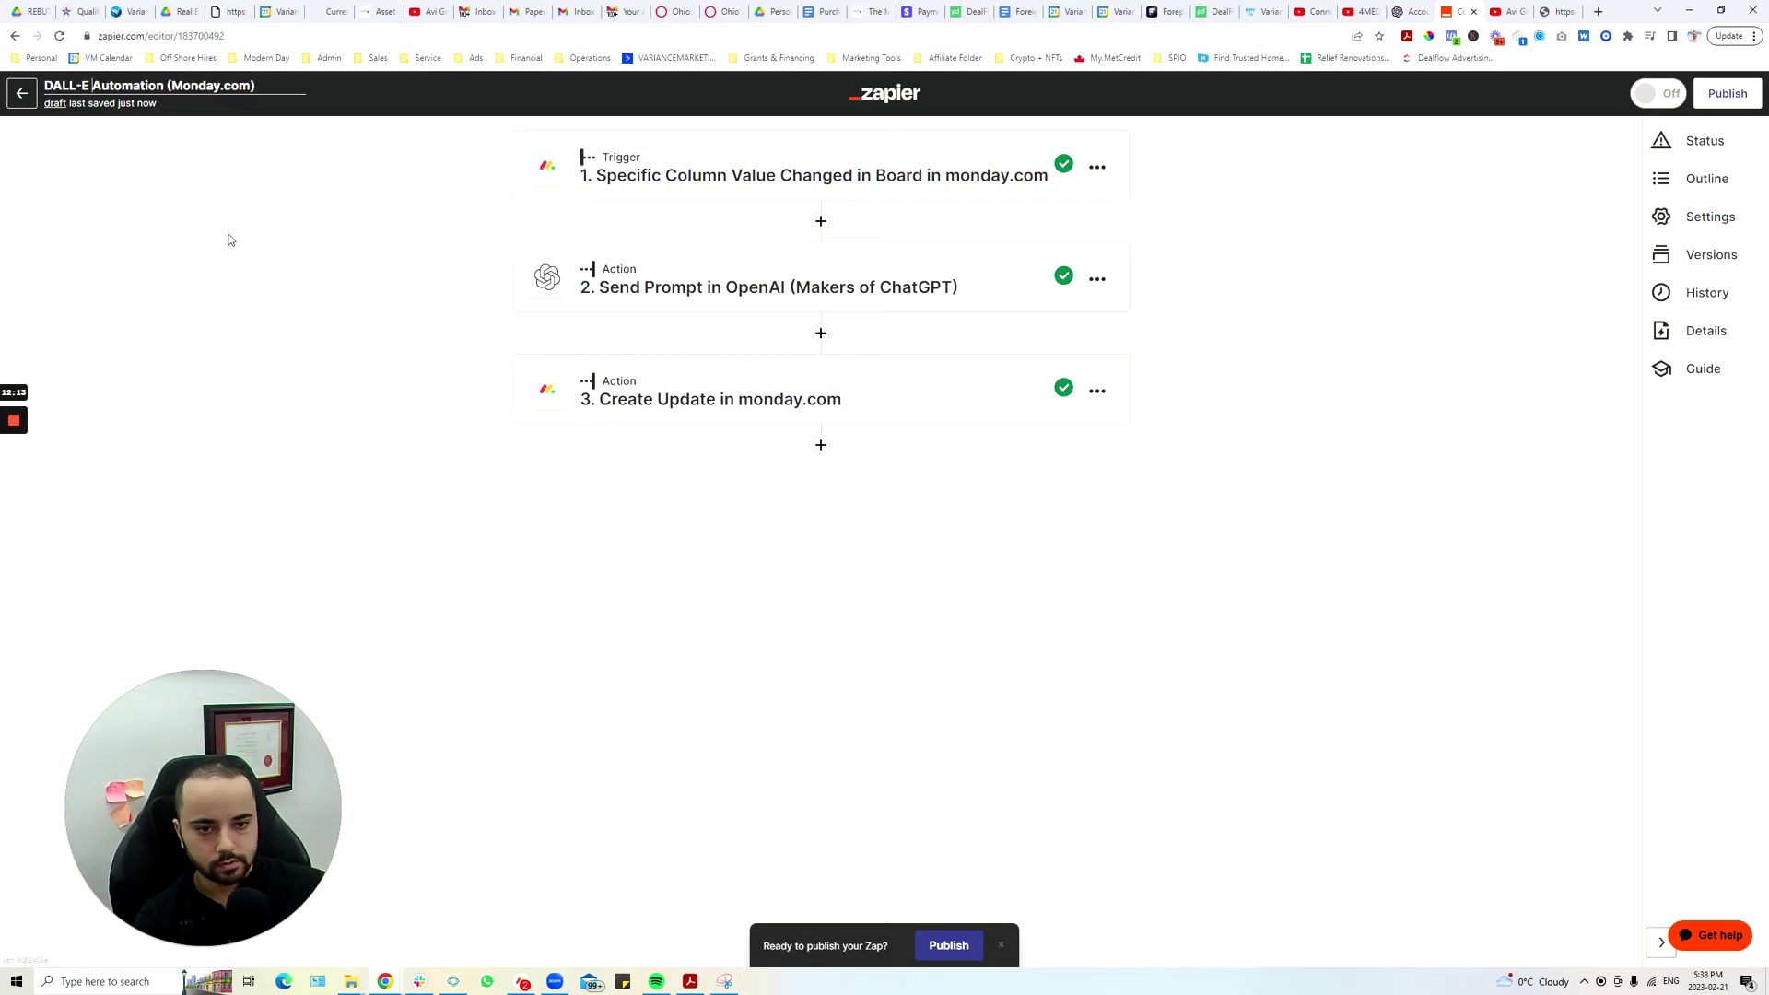
key(Return)
- Step through the monday.com trigger's account and setup, and test it for a sample event
click(710, 180)
click(581, 429)
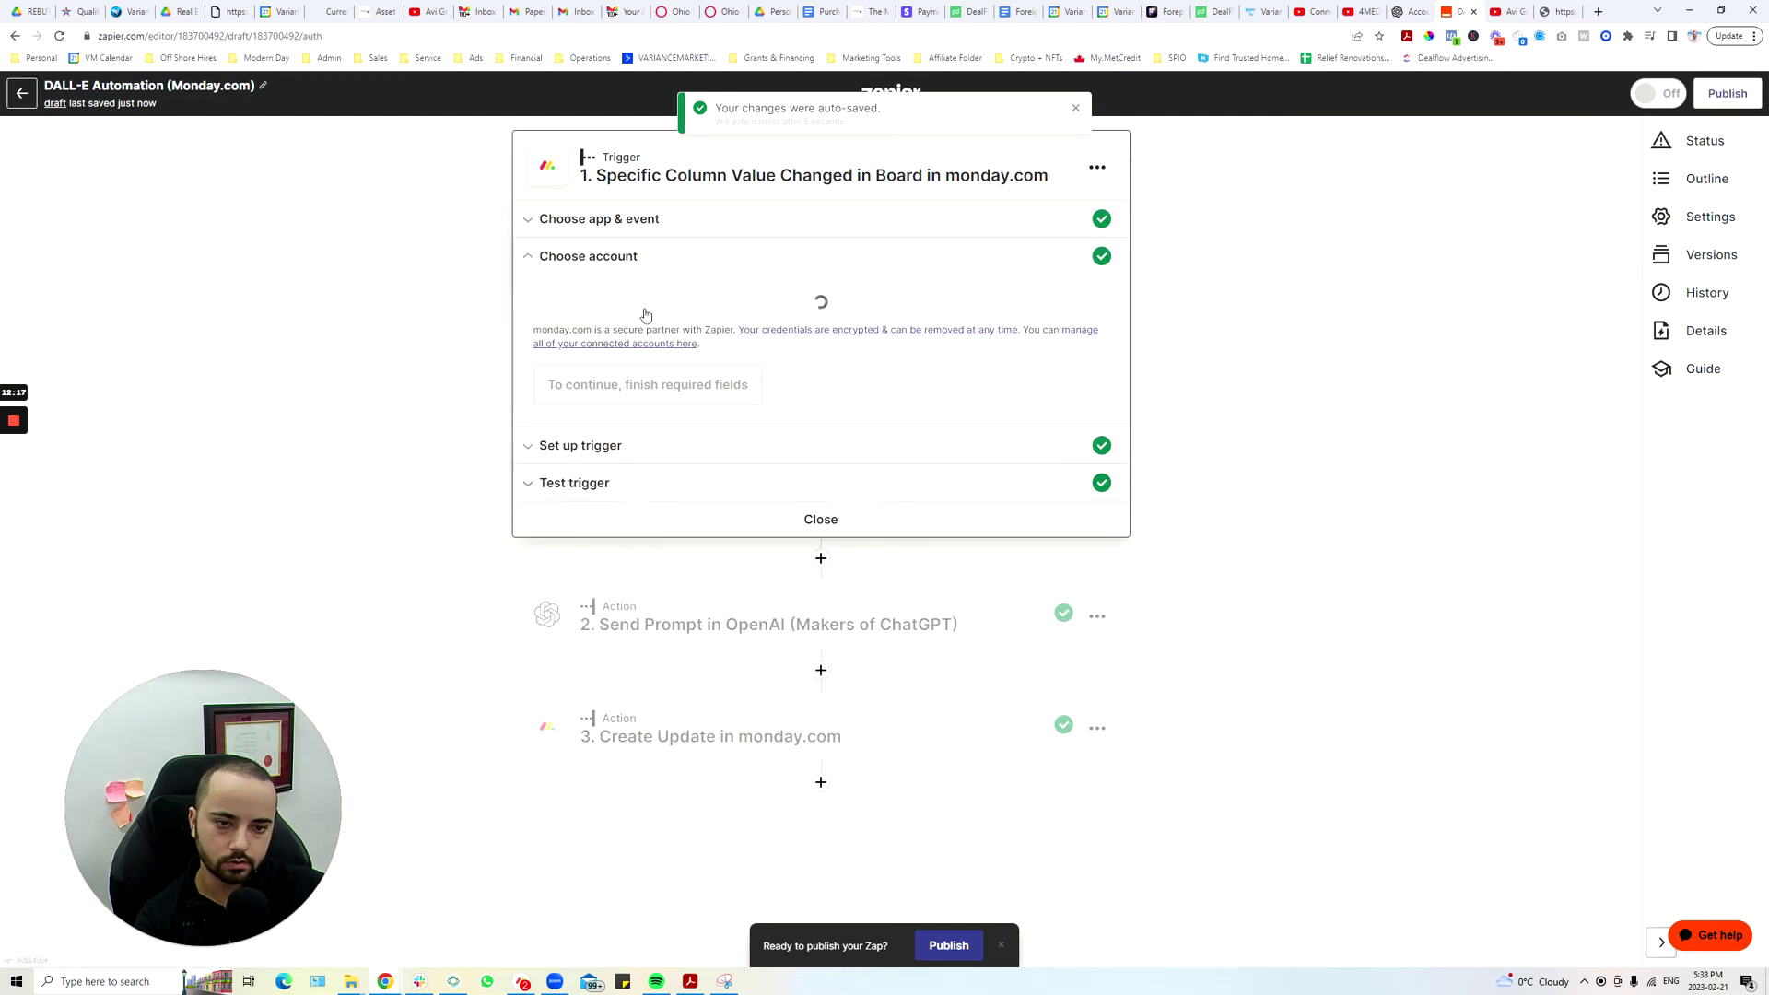
click(580, 422)
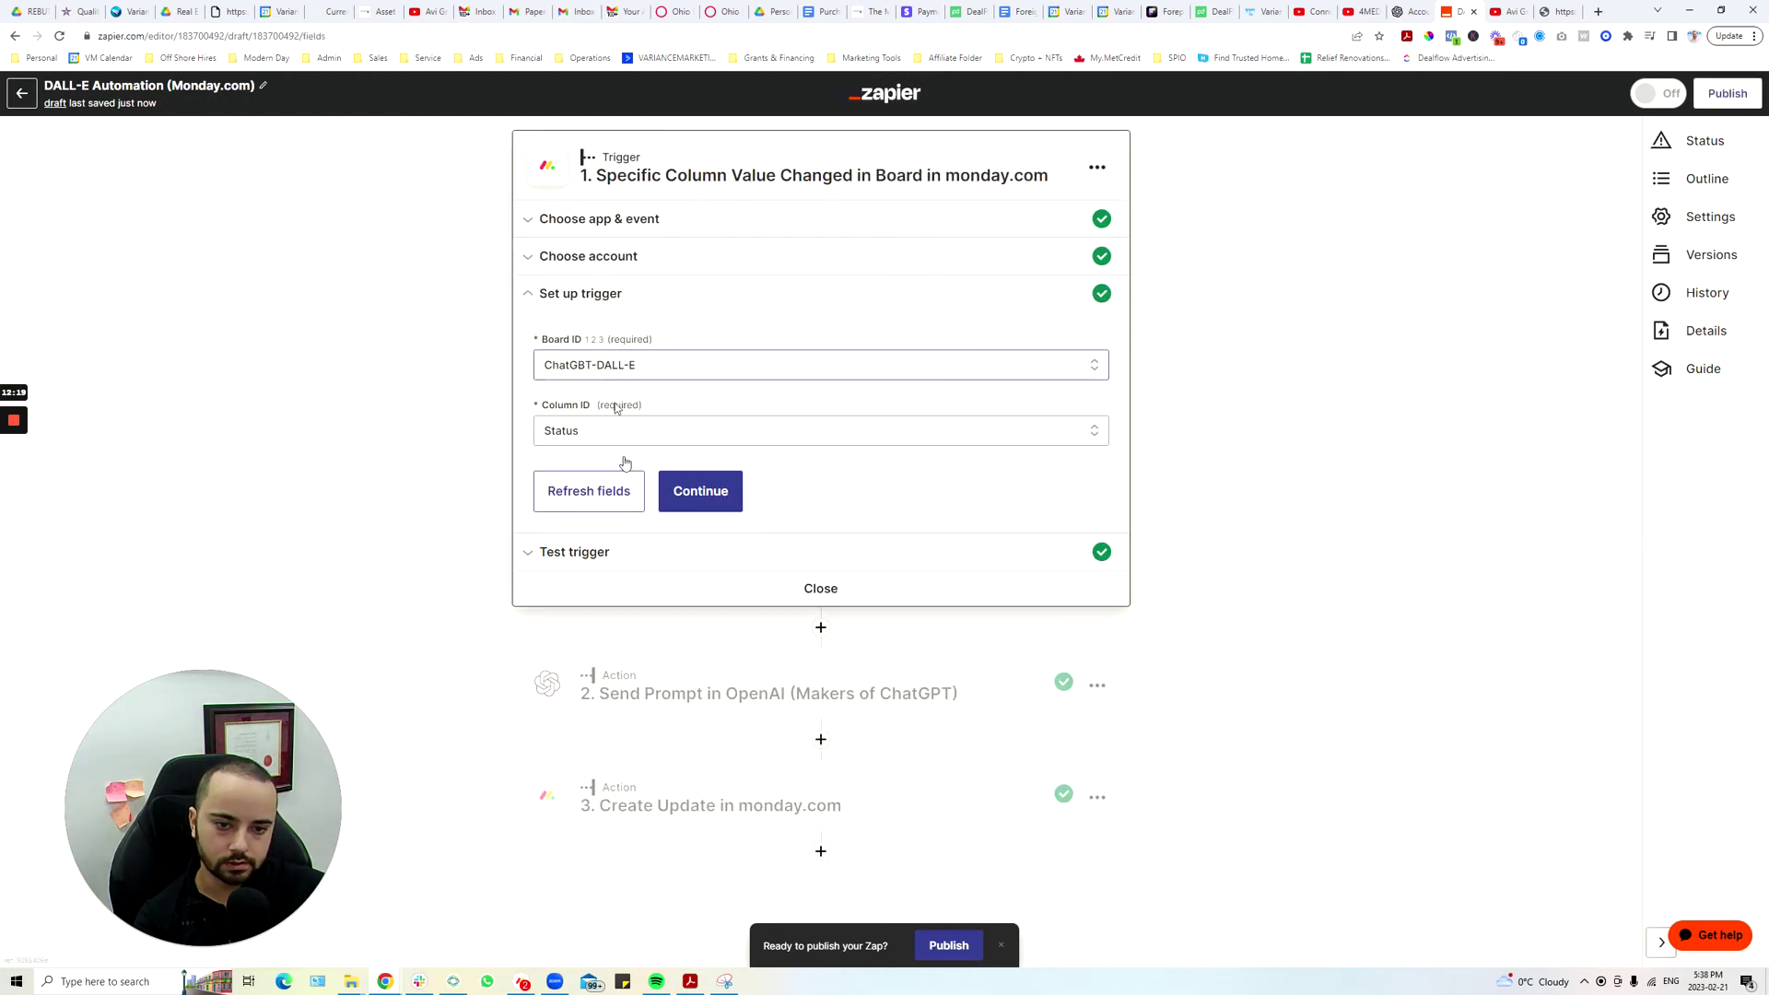
click(701, 493)
scroll(705, 511, down, 8)
click(770, 578)
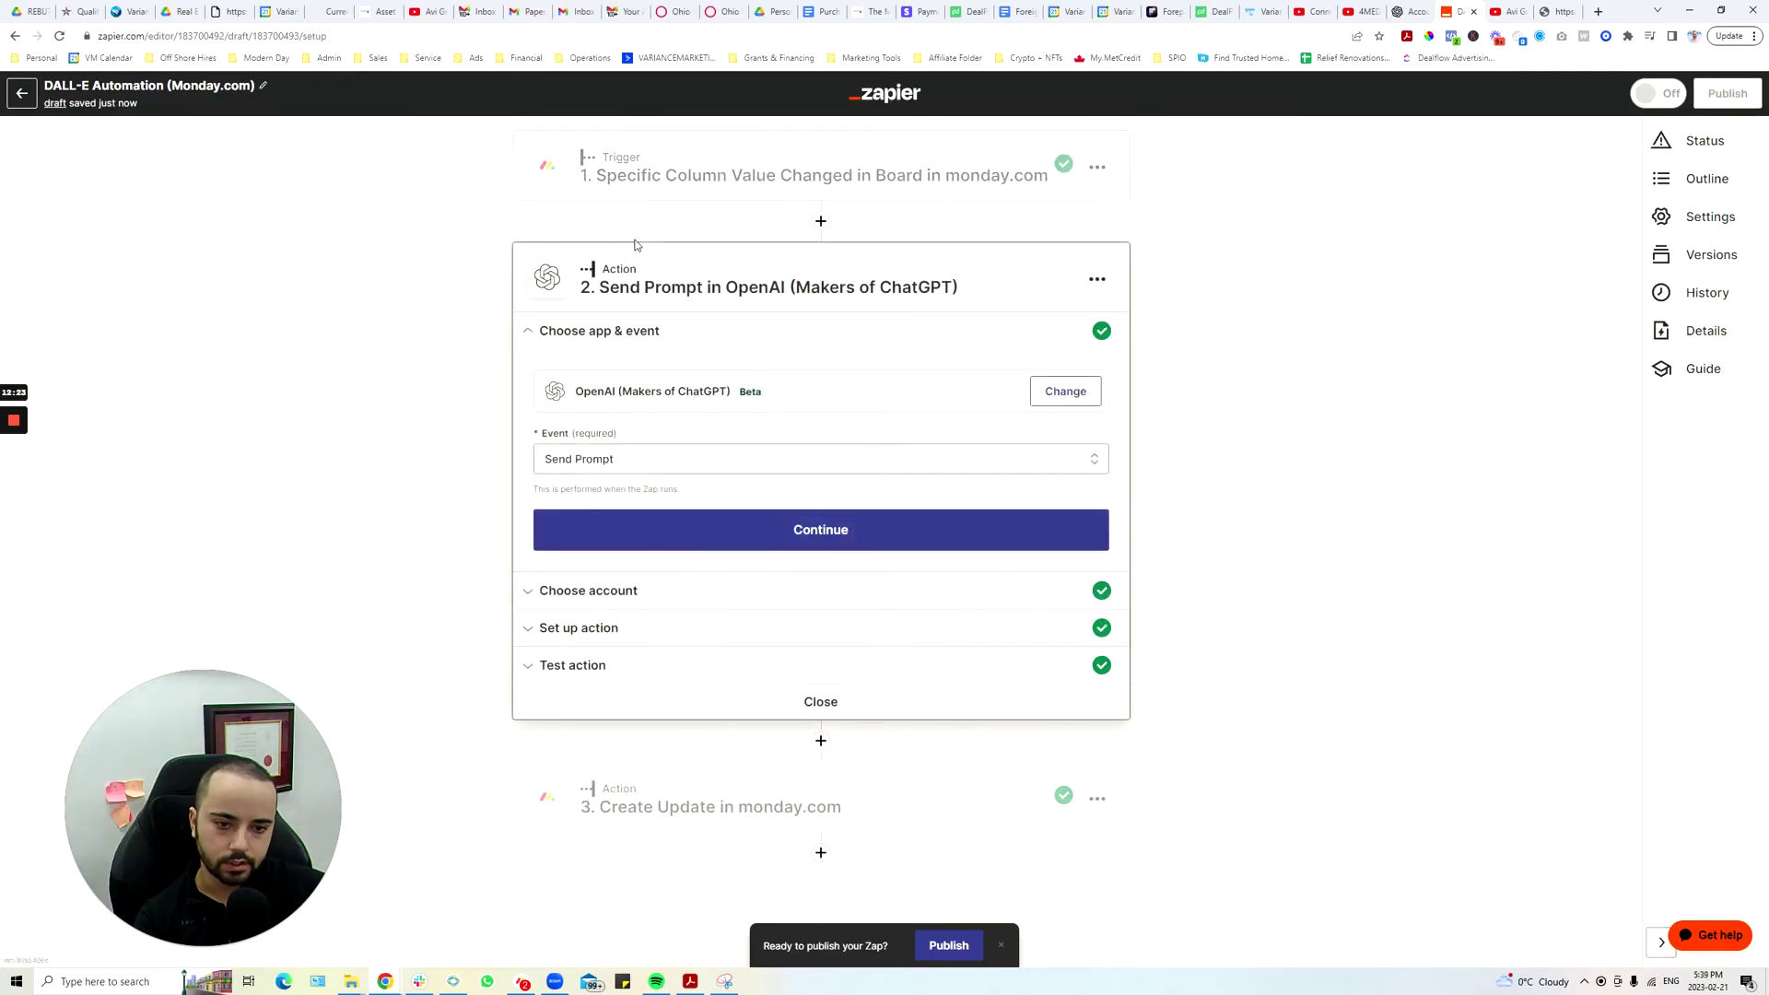
- Retest the monday.com trigger to load the found column-change event, then move to the OpenAI step
click(763, 198)
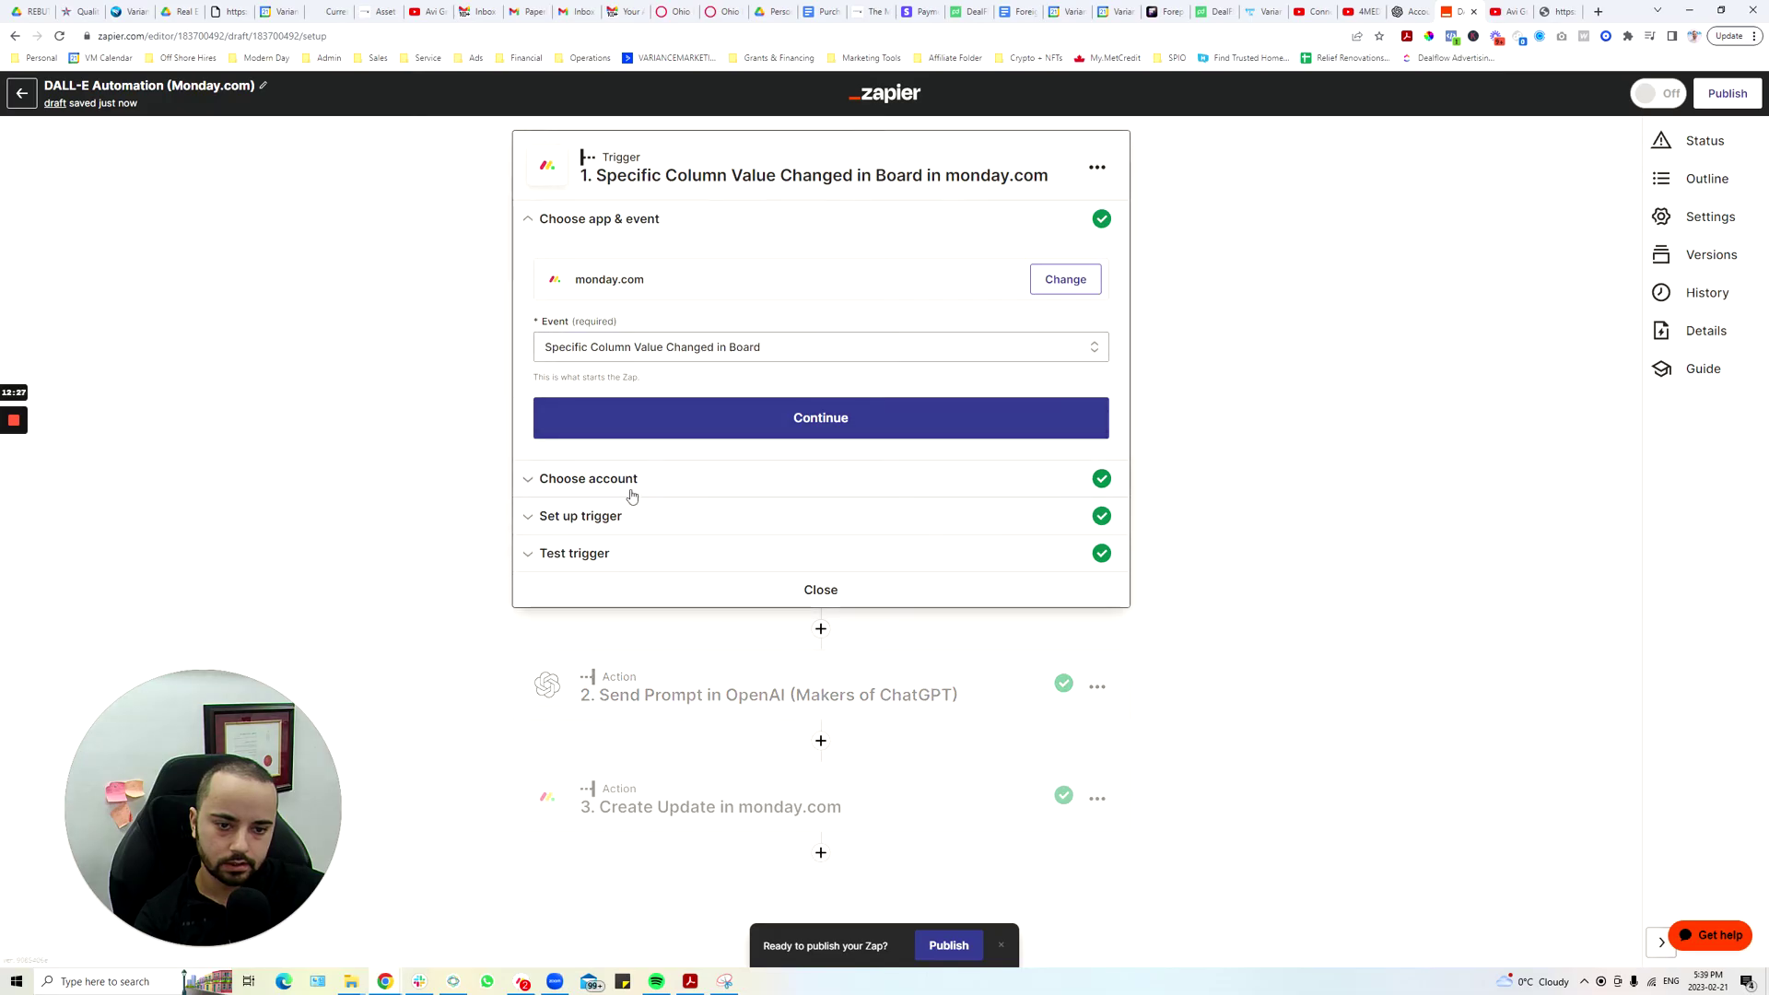
click(640, 516)
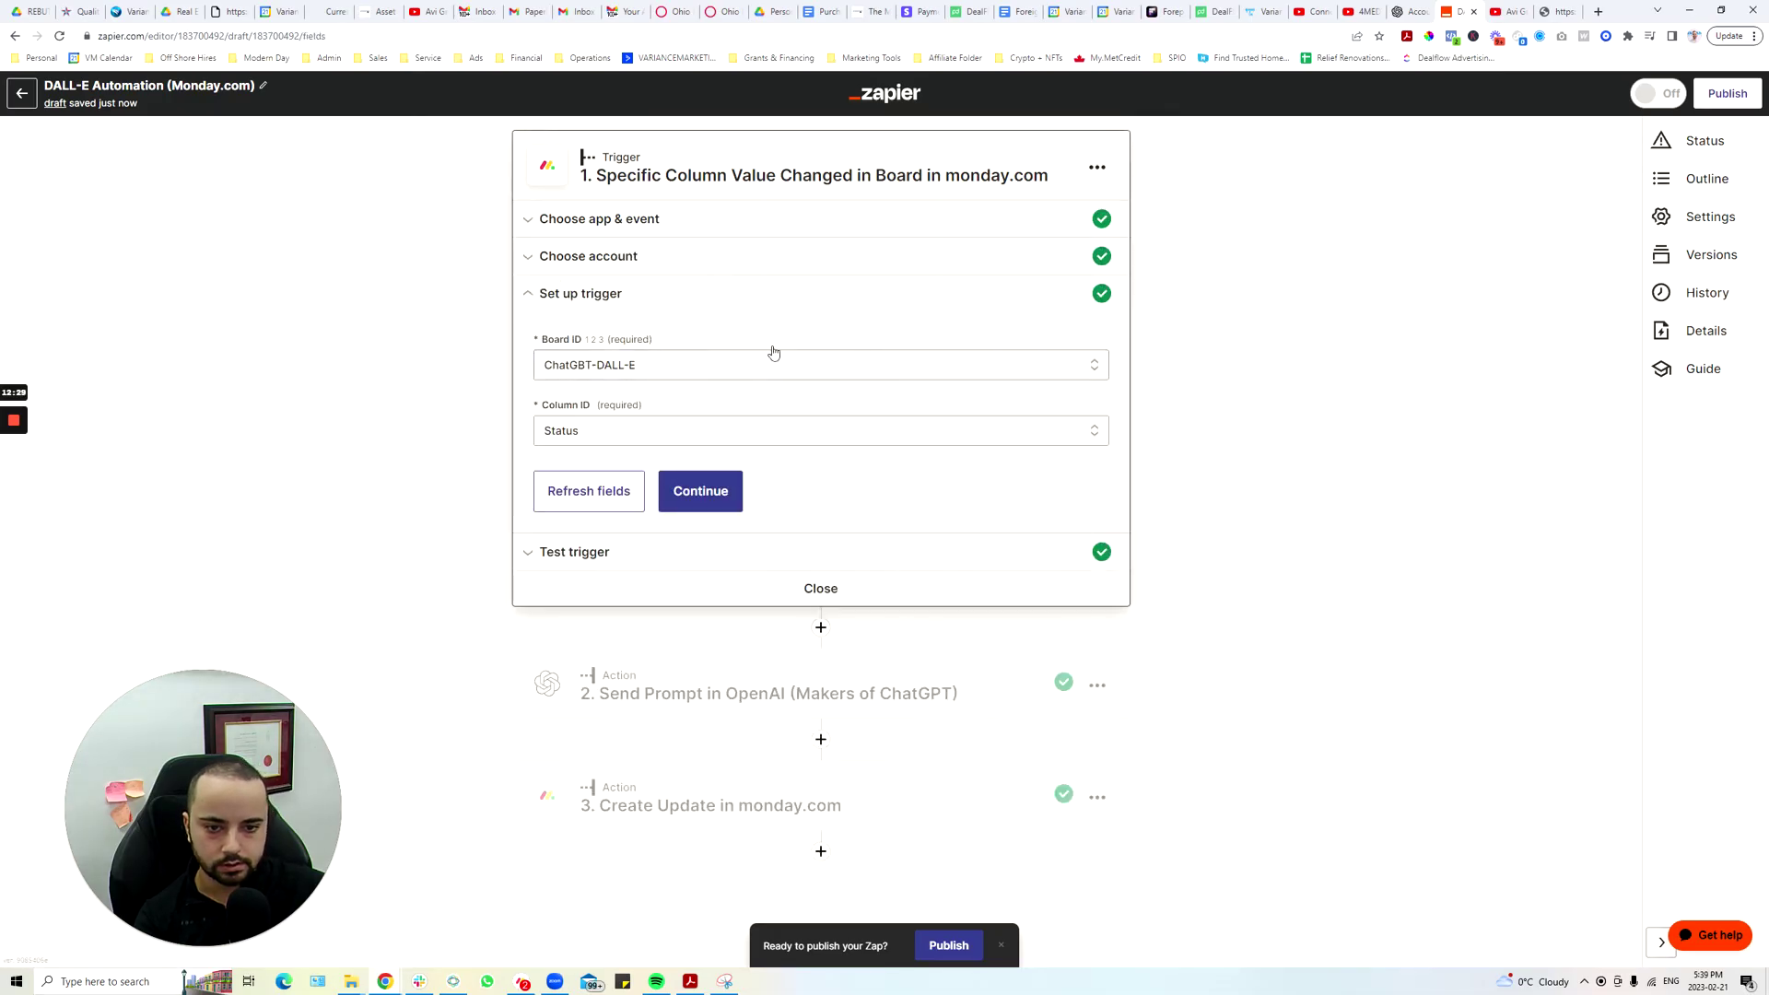
click(708, 495)
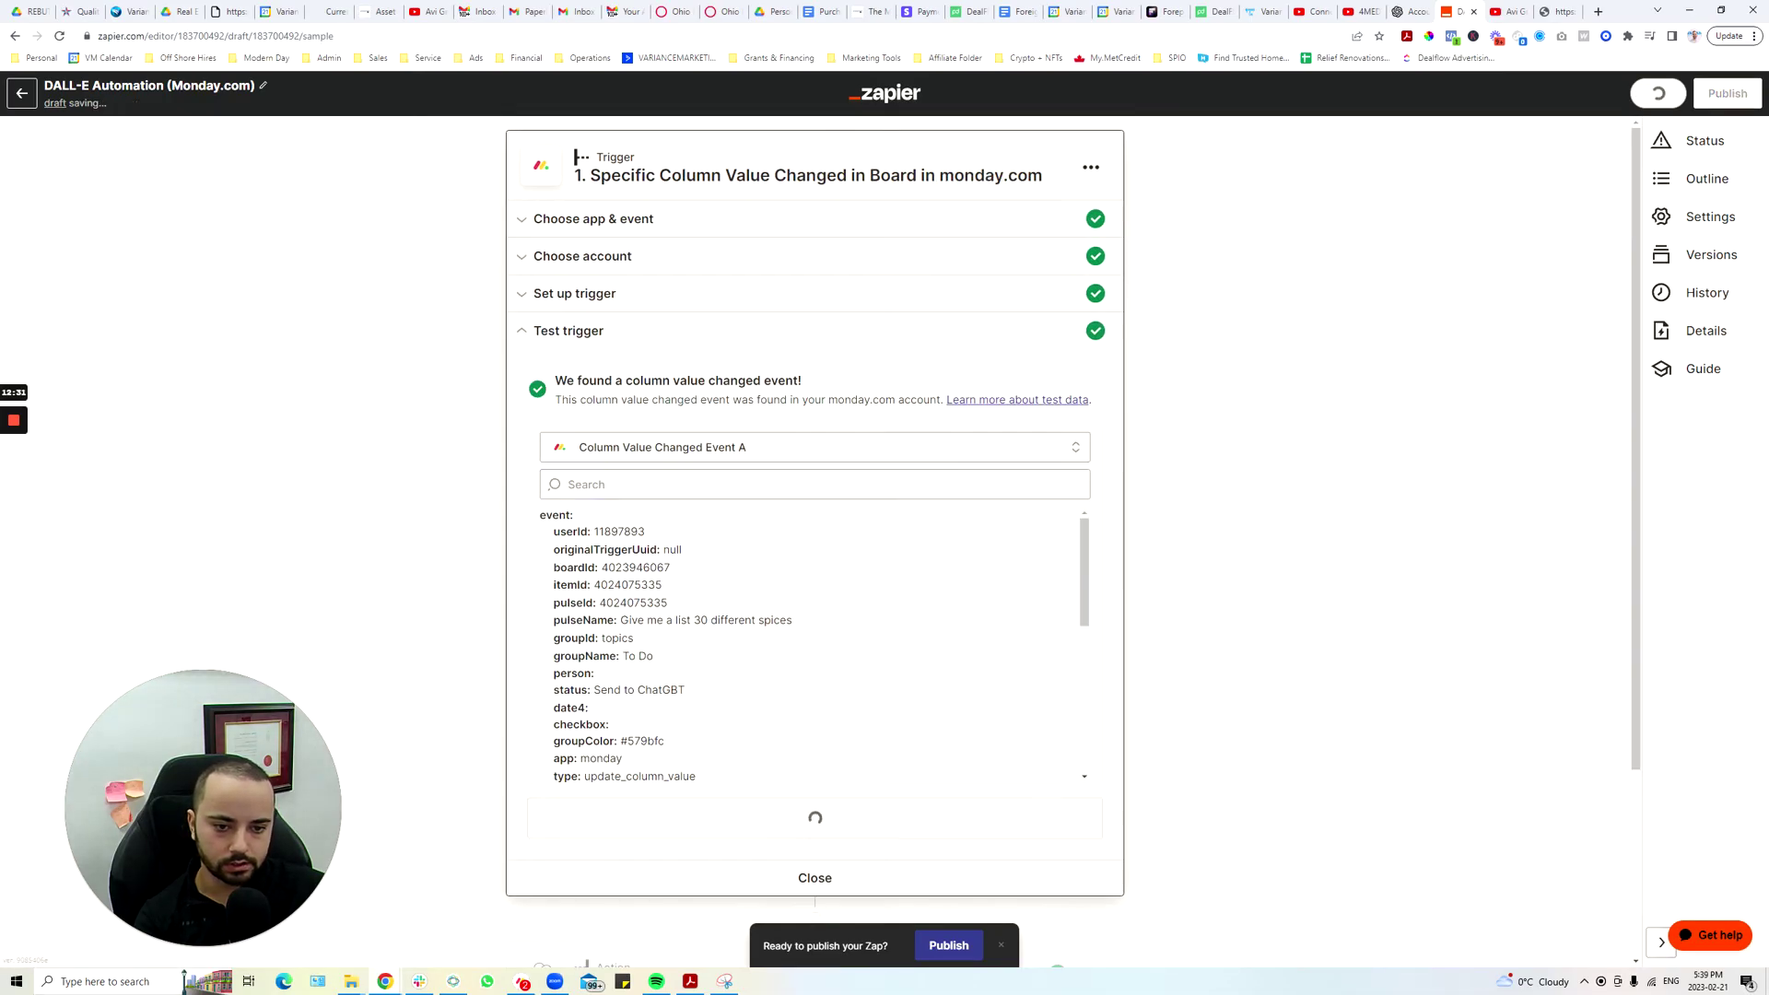
scroll(478, 536, down, 3)
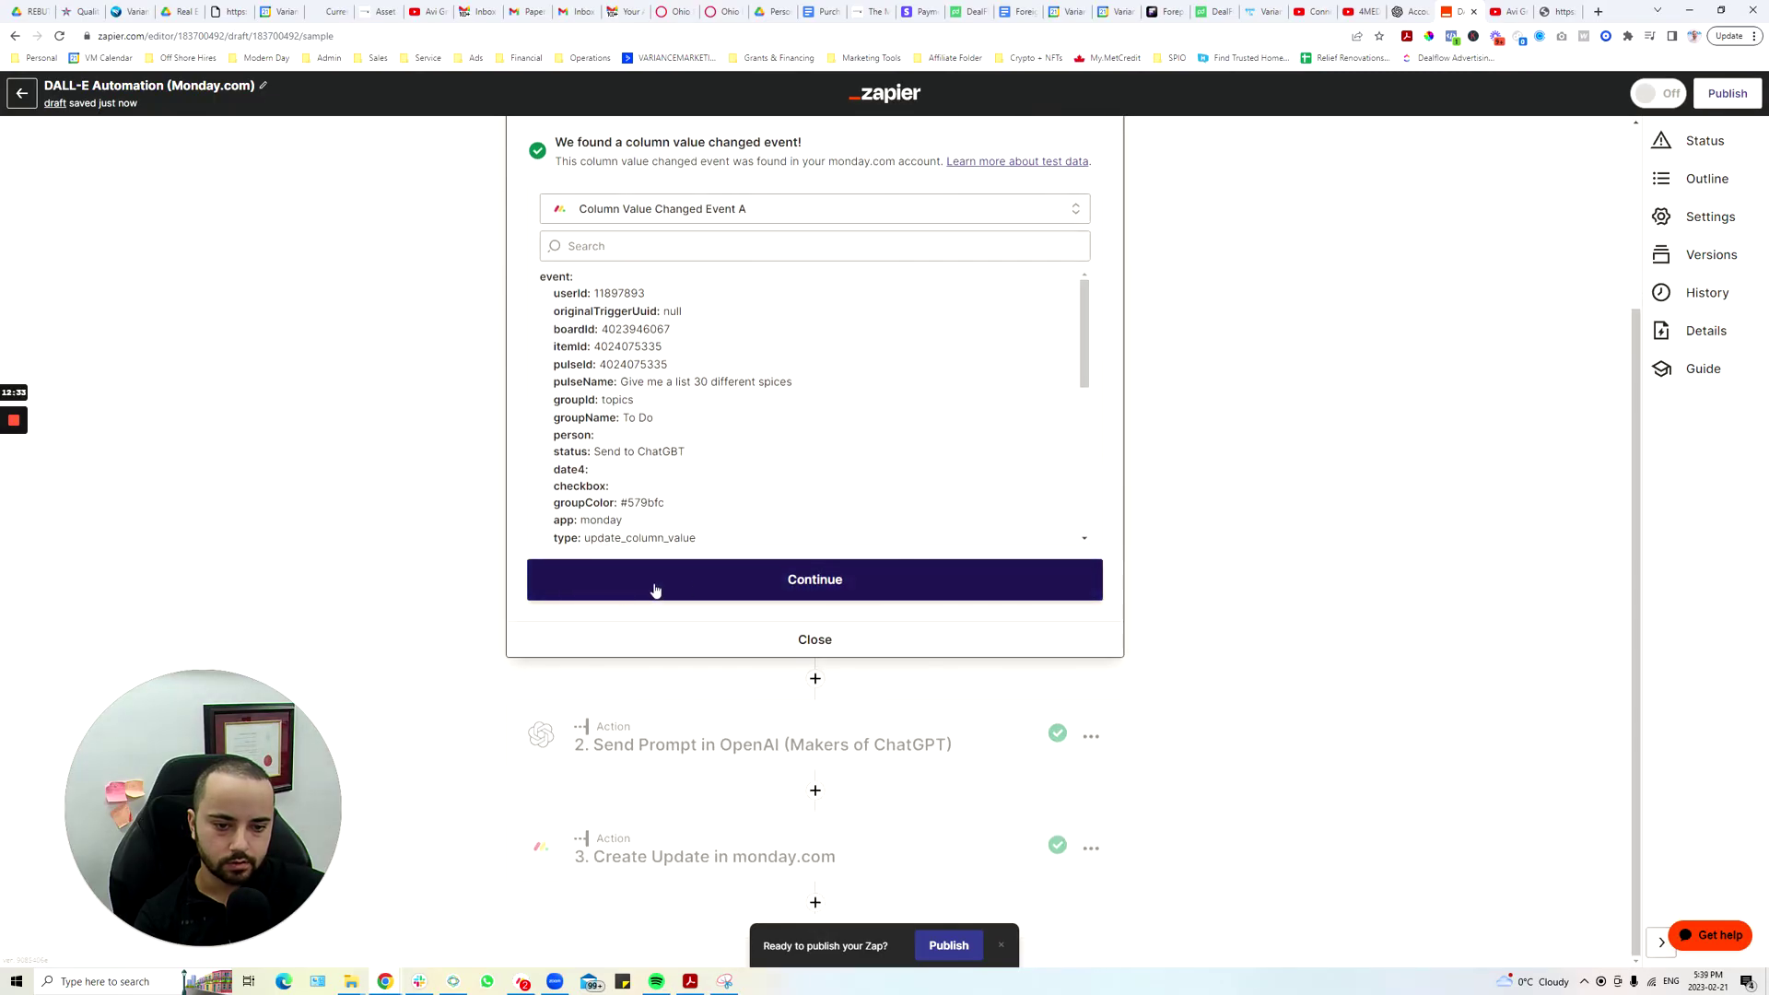
scroll(700, 587, up, 3)
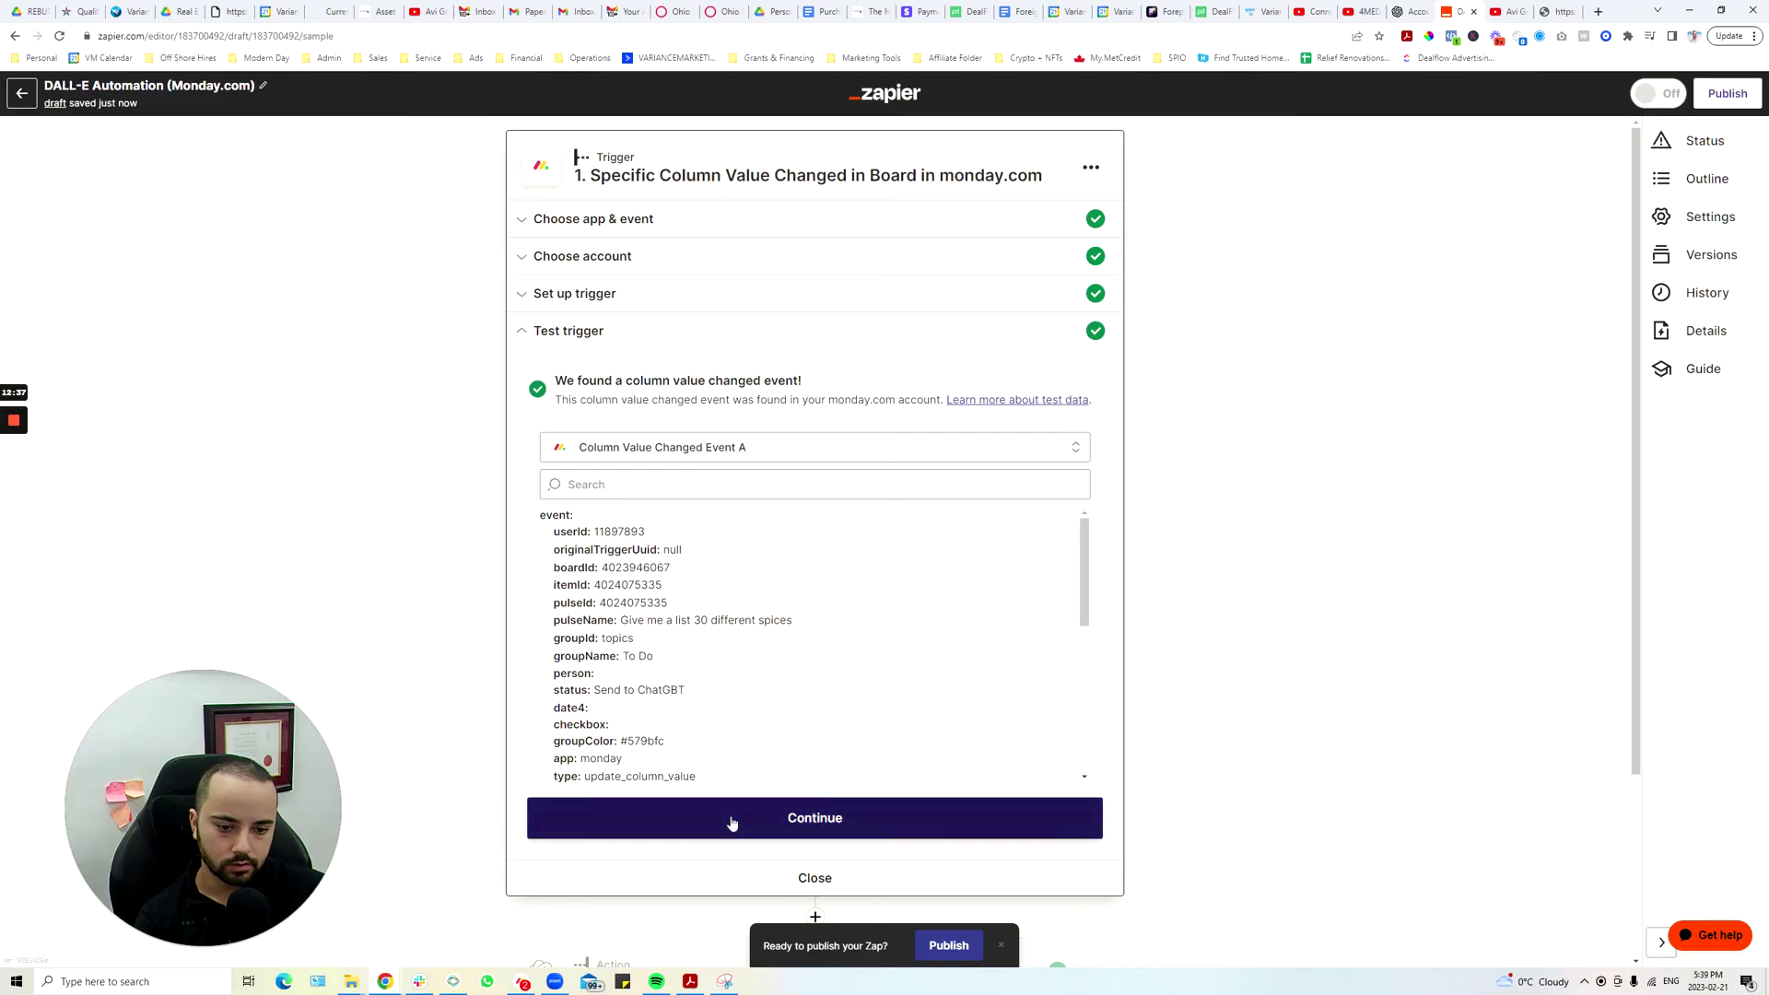
click(731, 817)
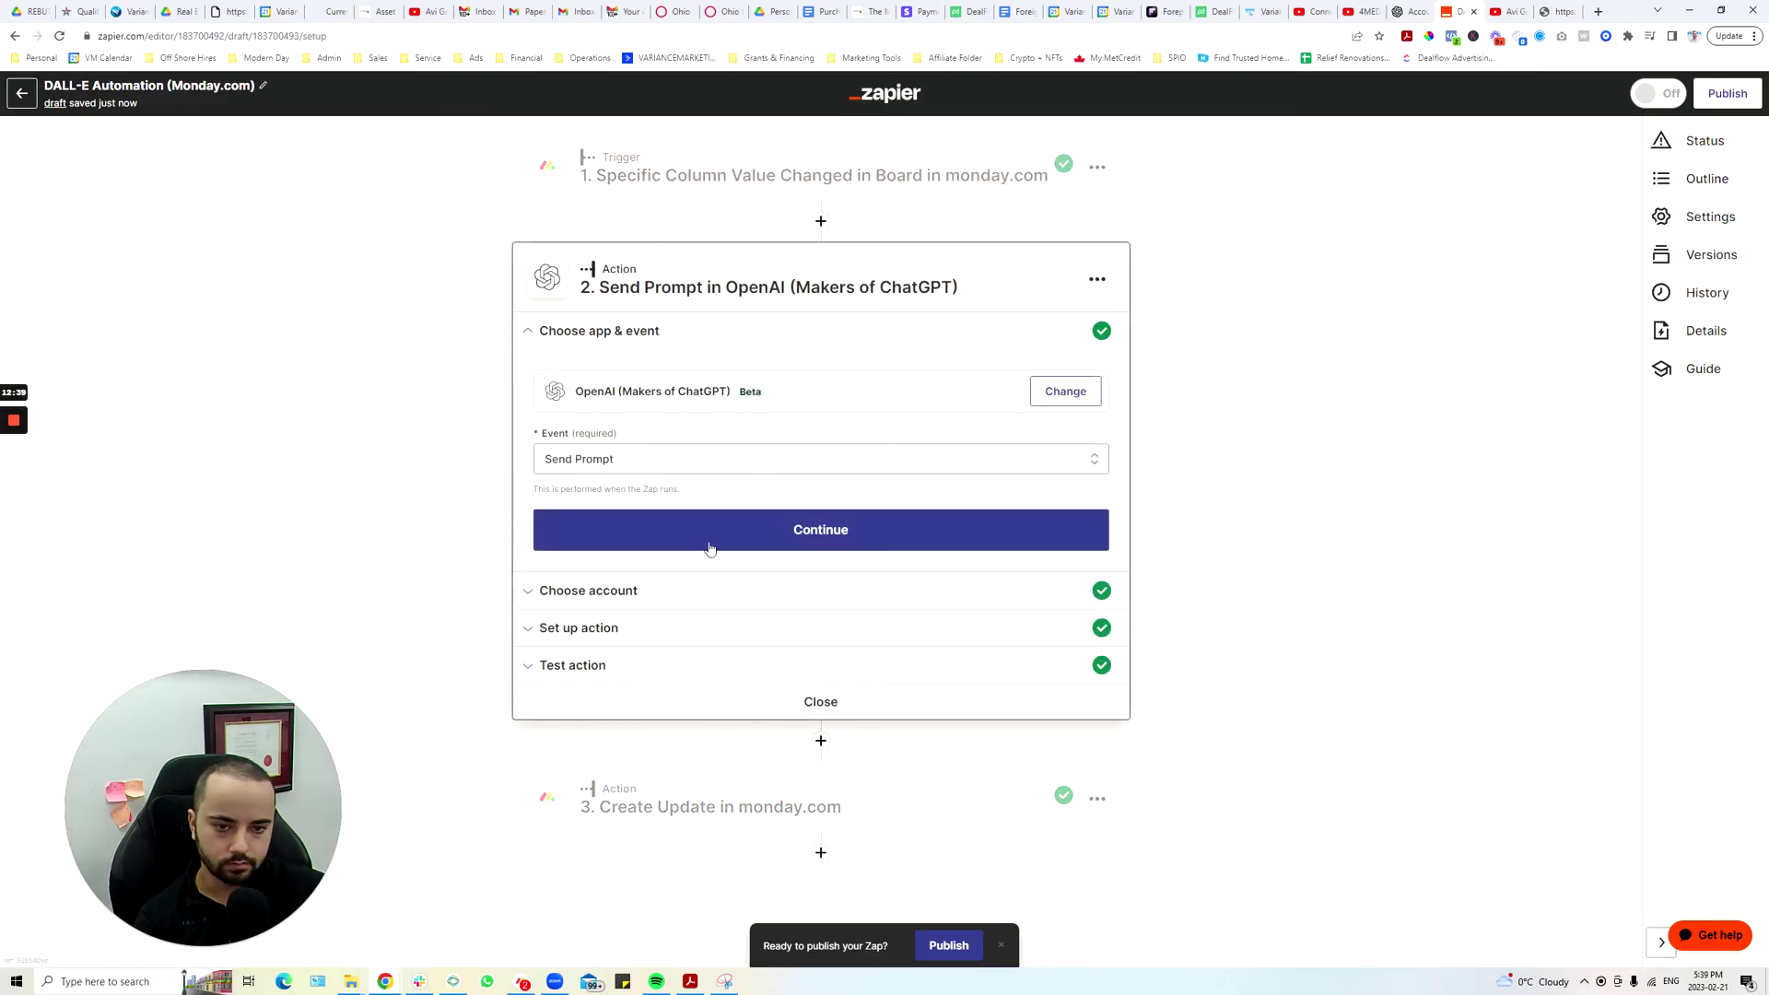
- Set the OpenAI event to Generate Image with Event Pulse Name as the prompt
click(664, 459)
click(636, 589)
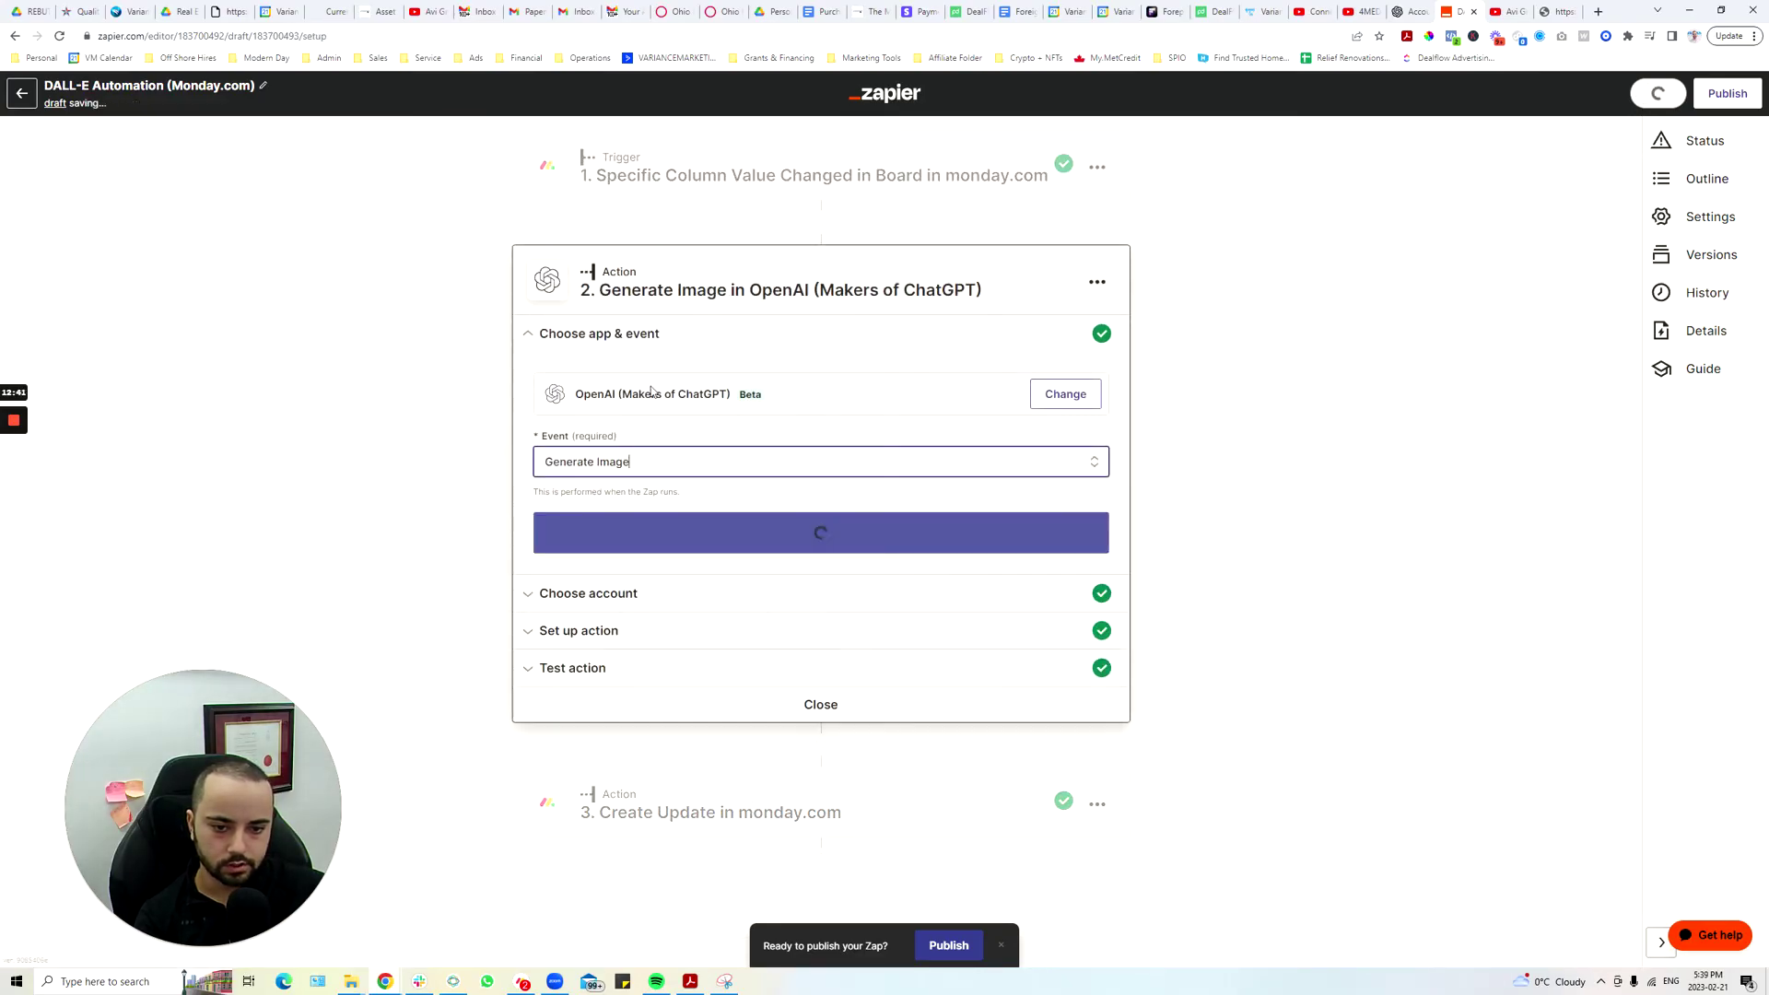
click(683, 540)
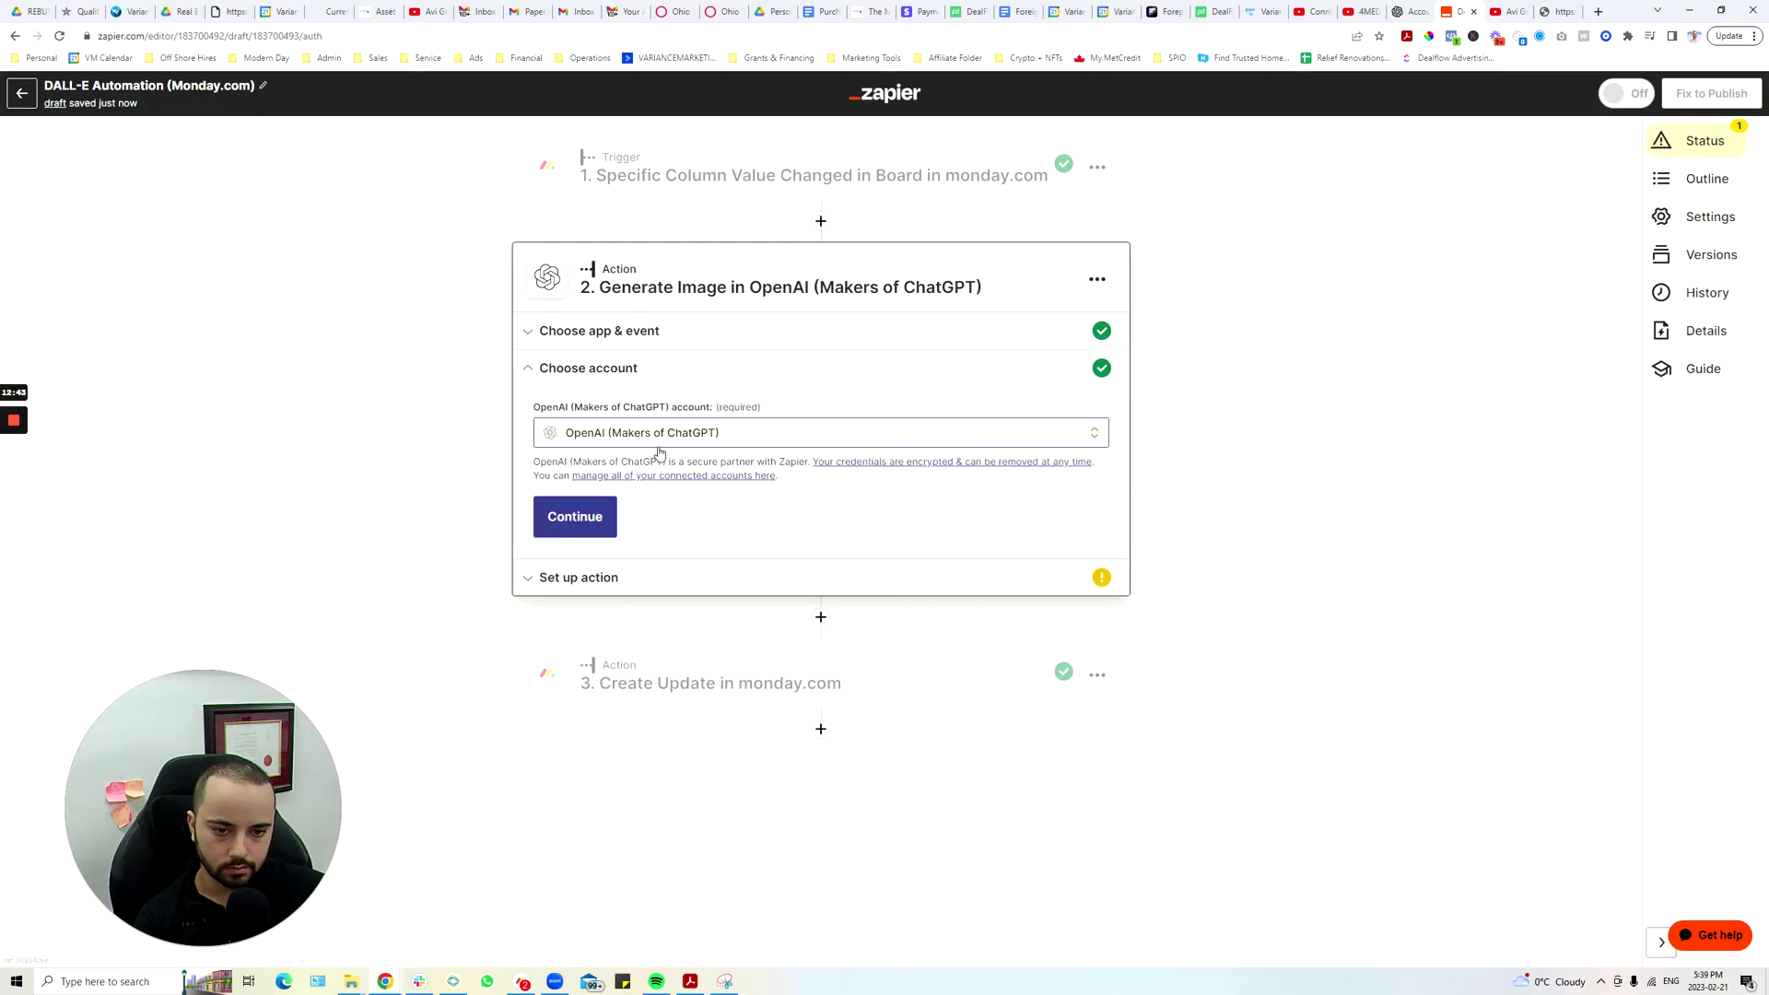
click(601, 522)
click(645, 488)
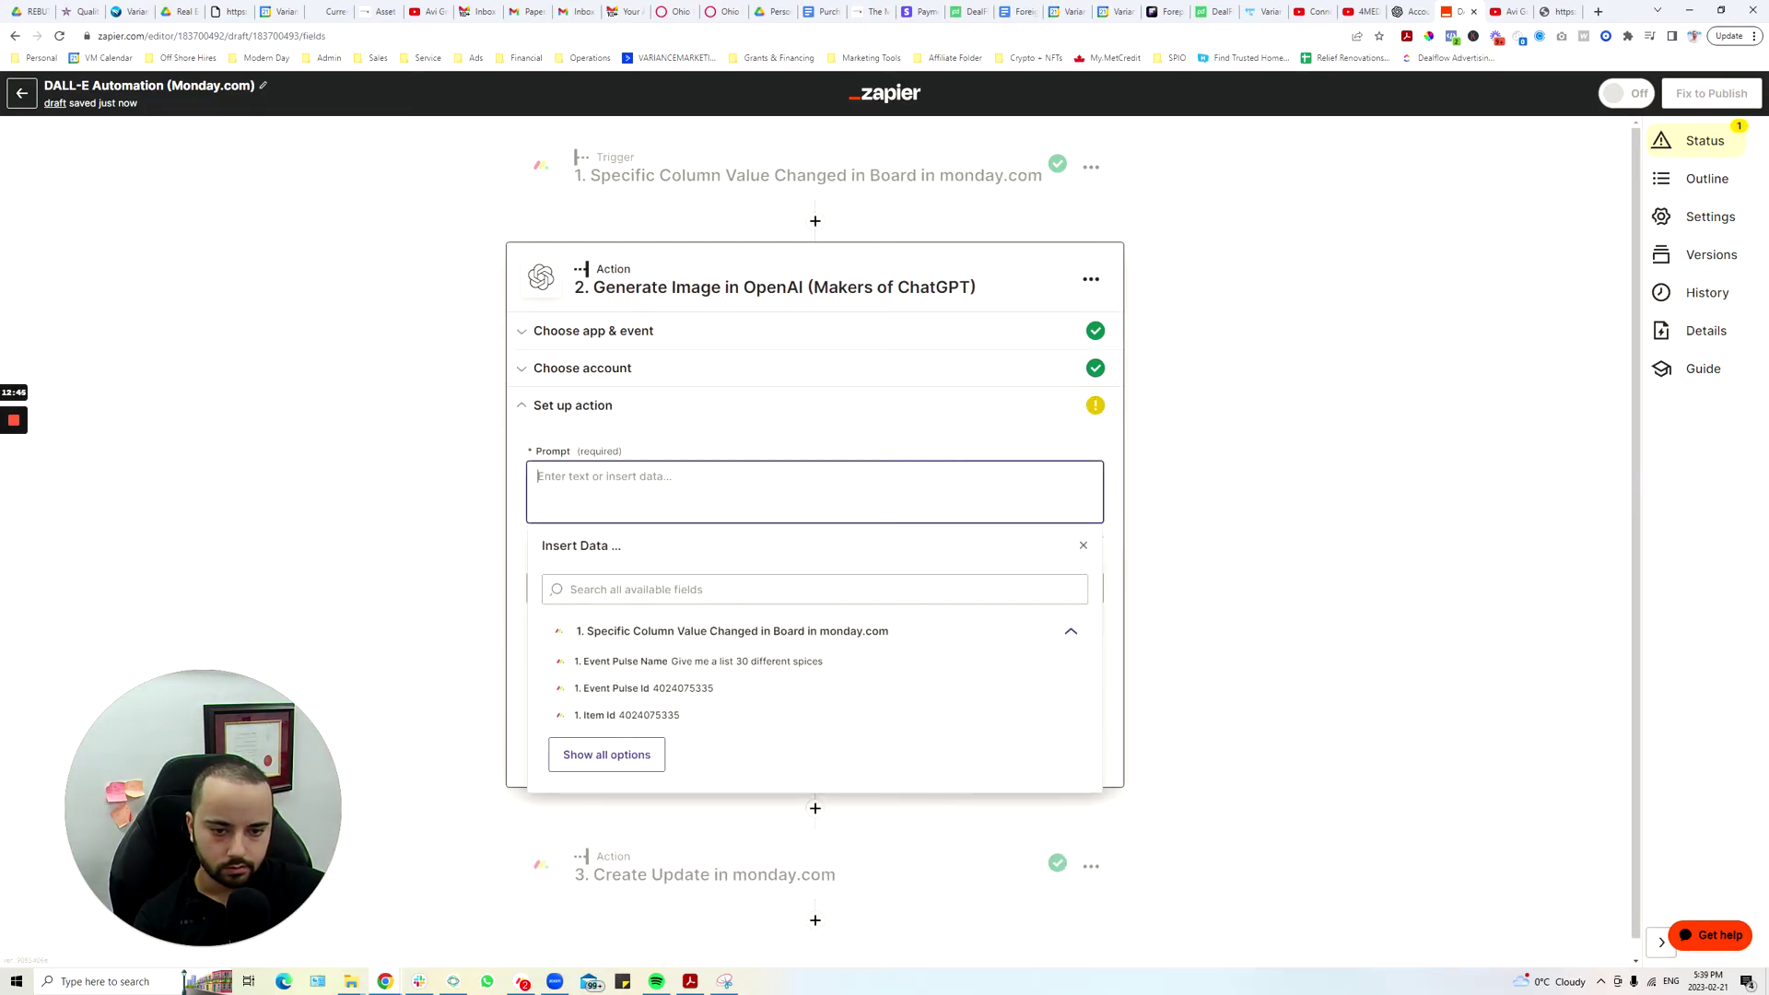
click(613, 662)
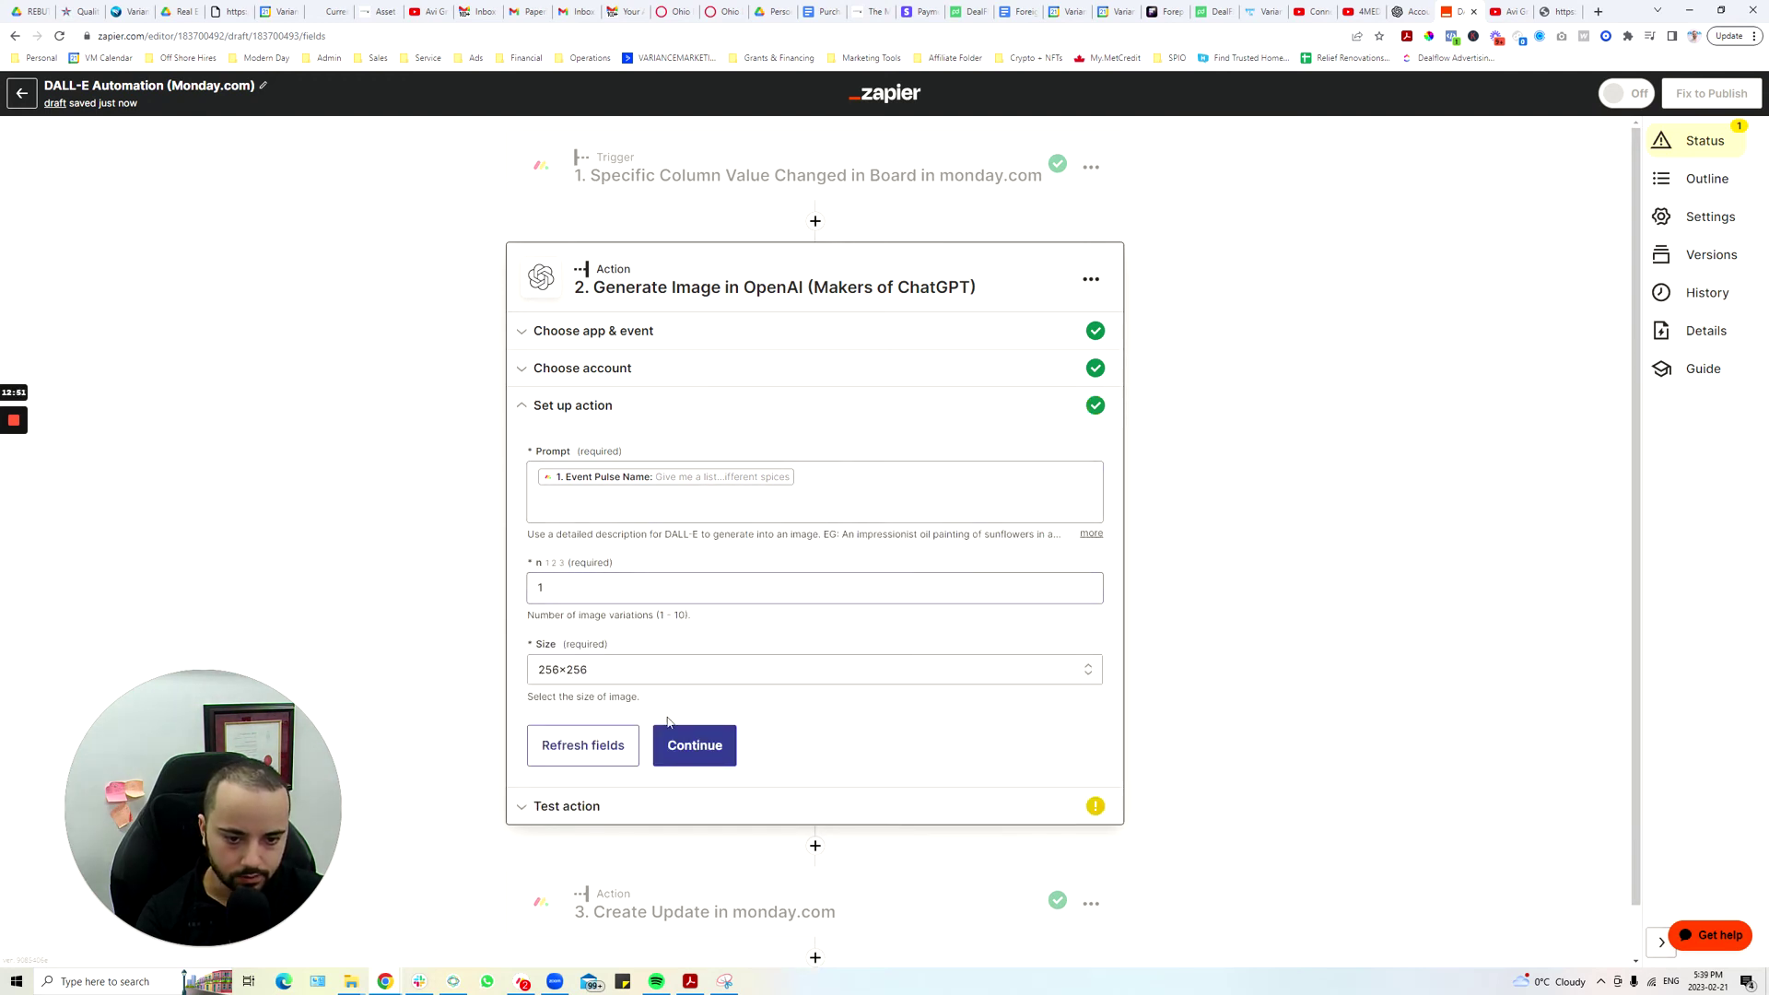
click(694, 746)
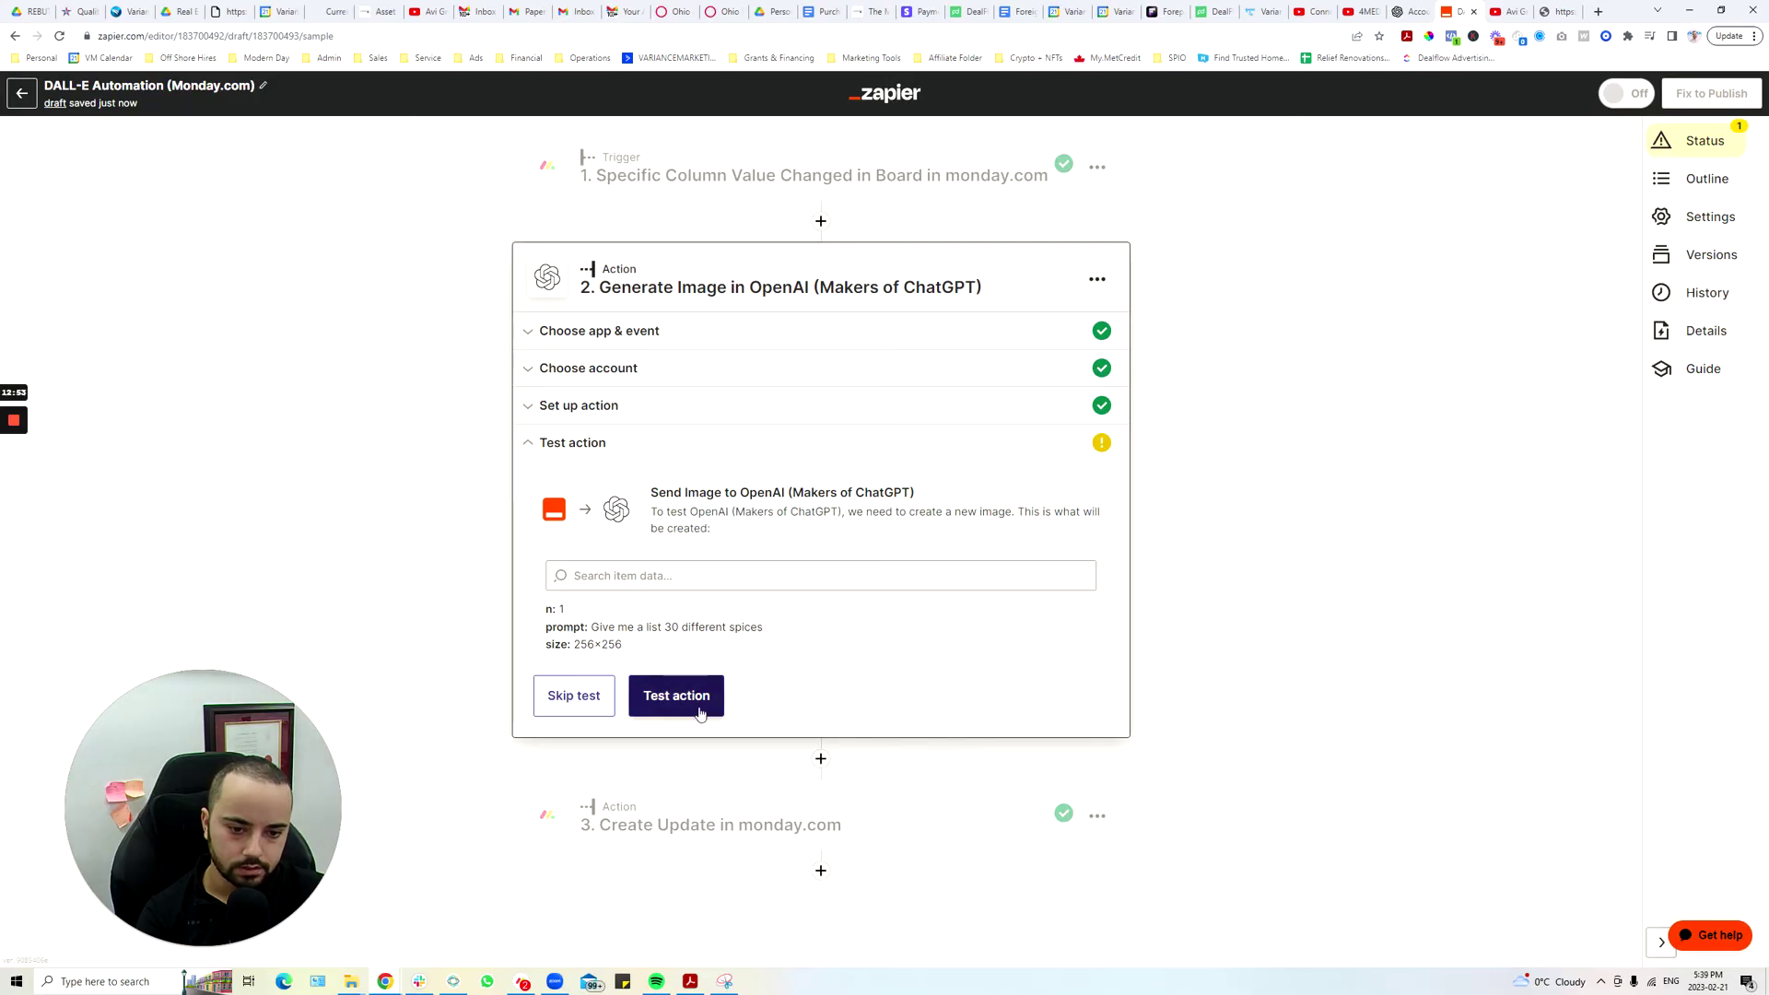
- Test the image generation, which returns a 256×256 image URL
click(698, 706)
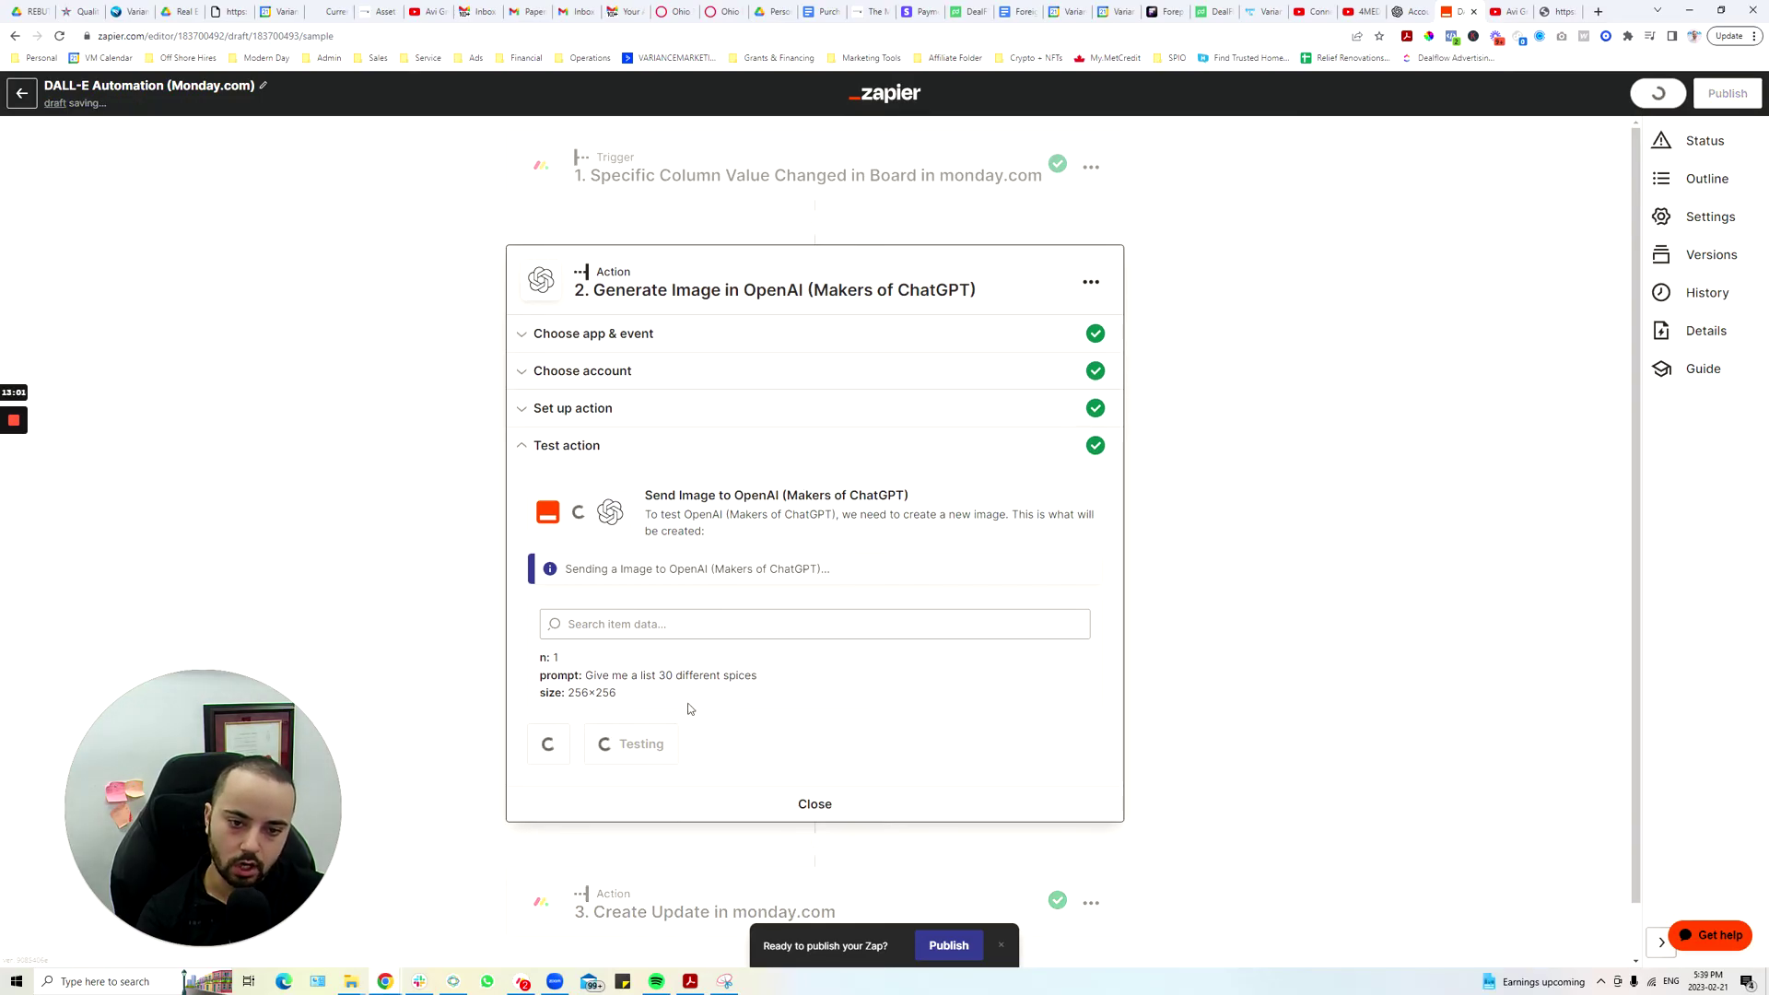
scroll(692, 691, down, 2)
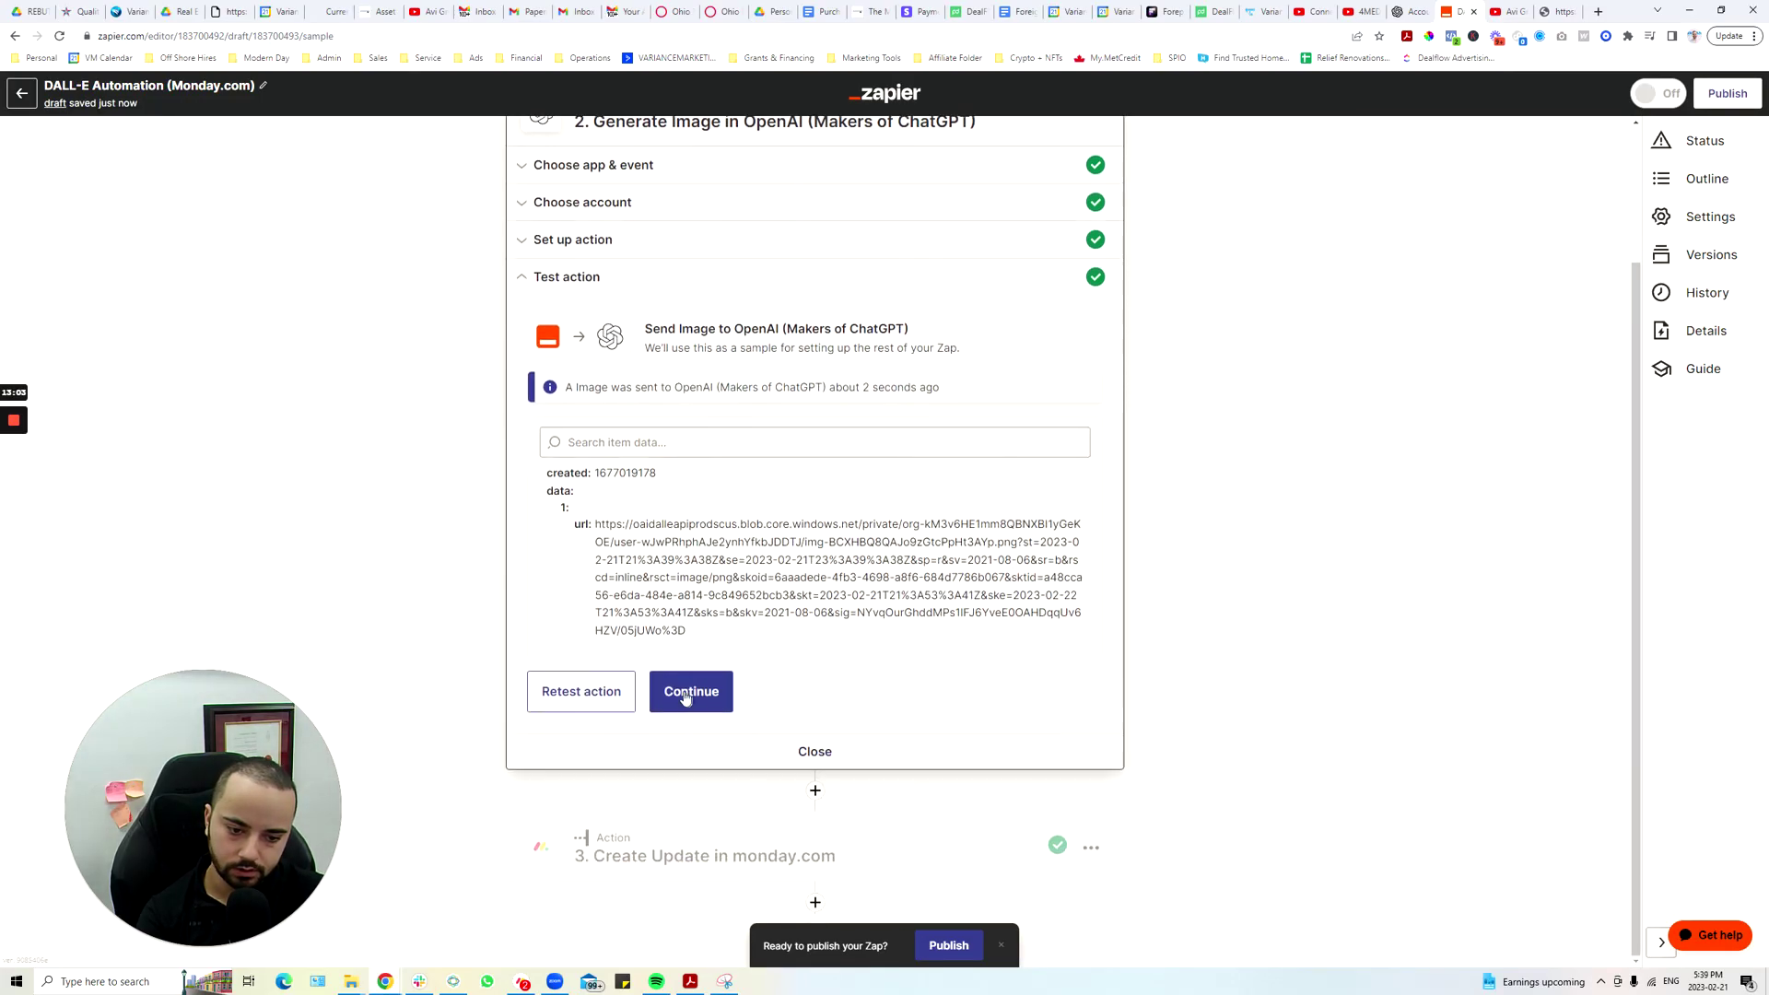
click(690, 686)
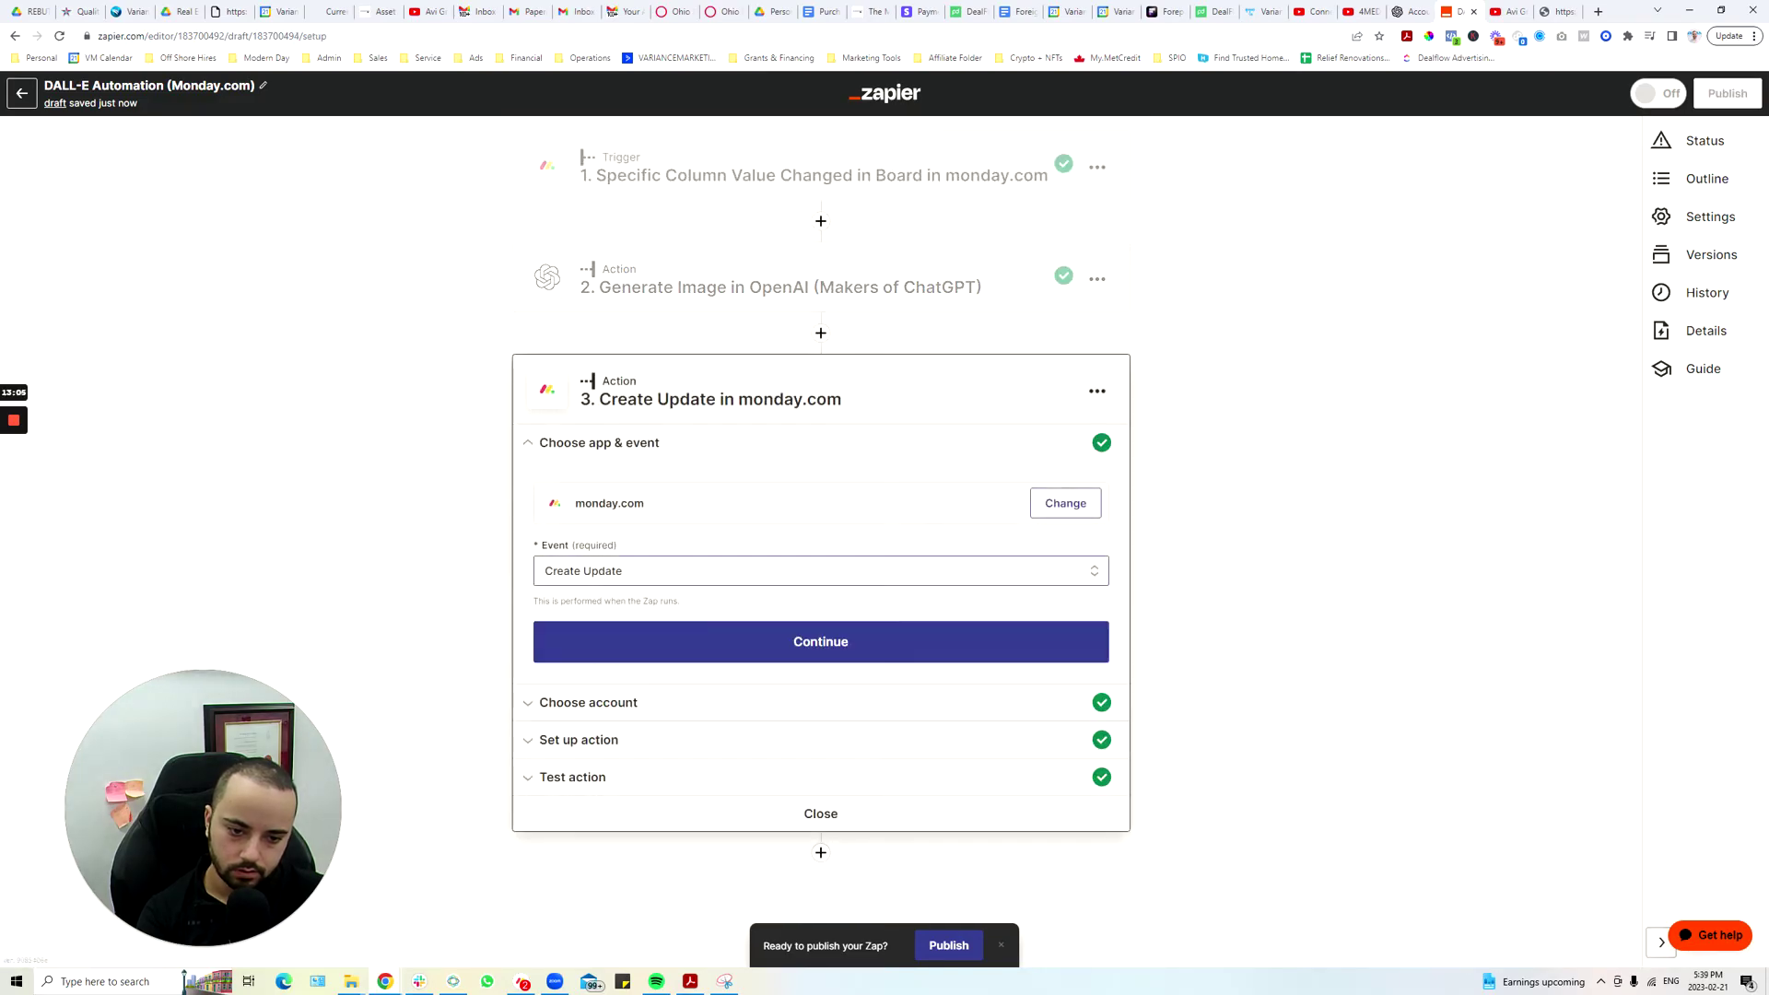
- Replace the monday.com update Body with the Generate Image step's Data Url
click(645, 642)
click(609, 642)
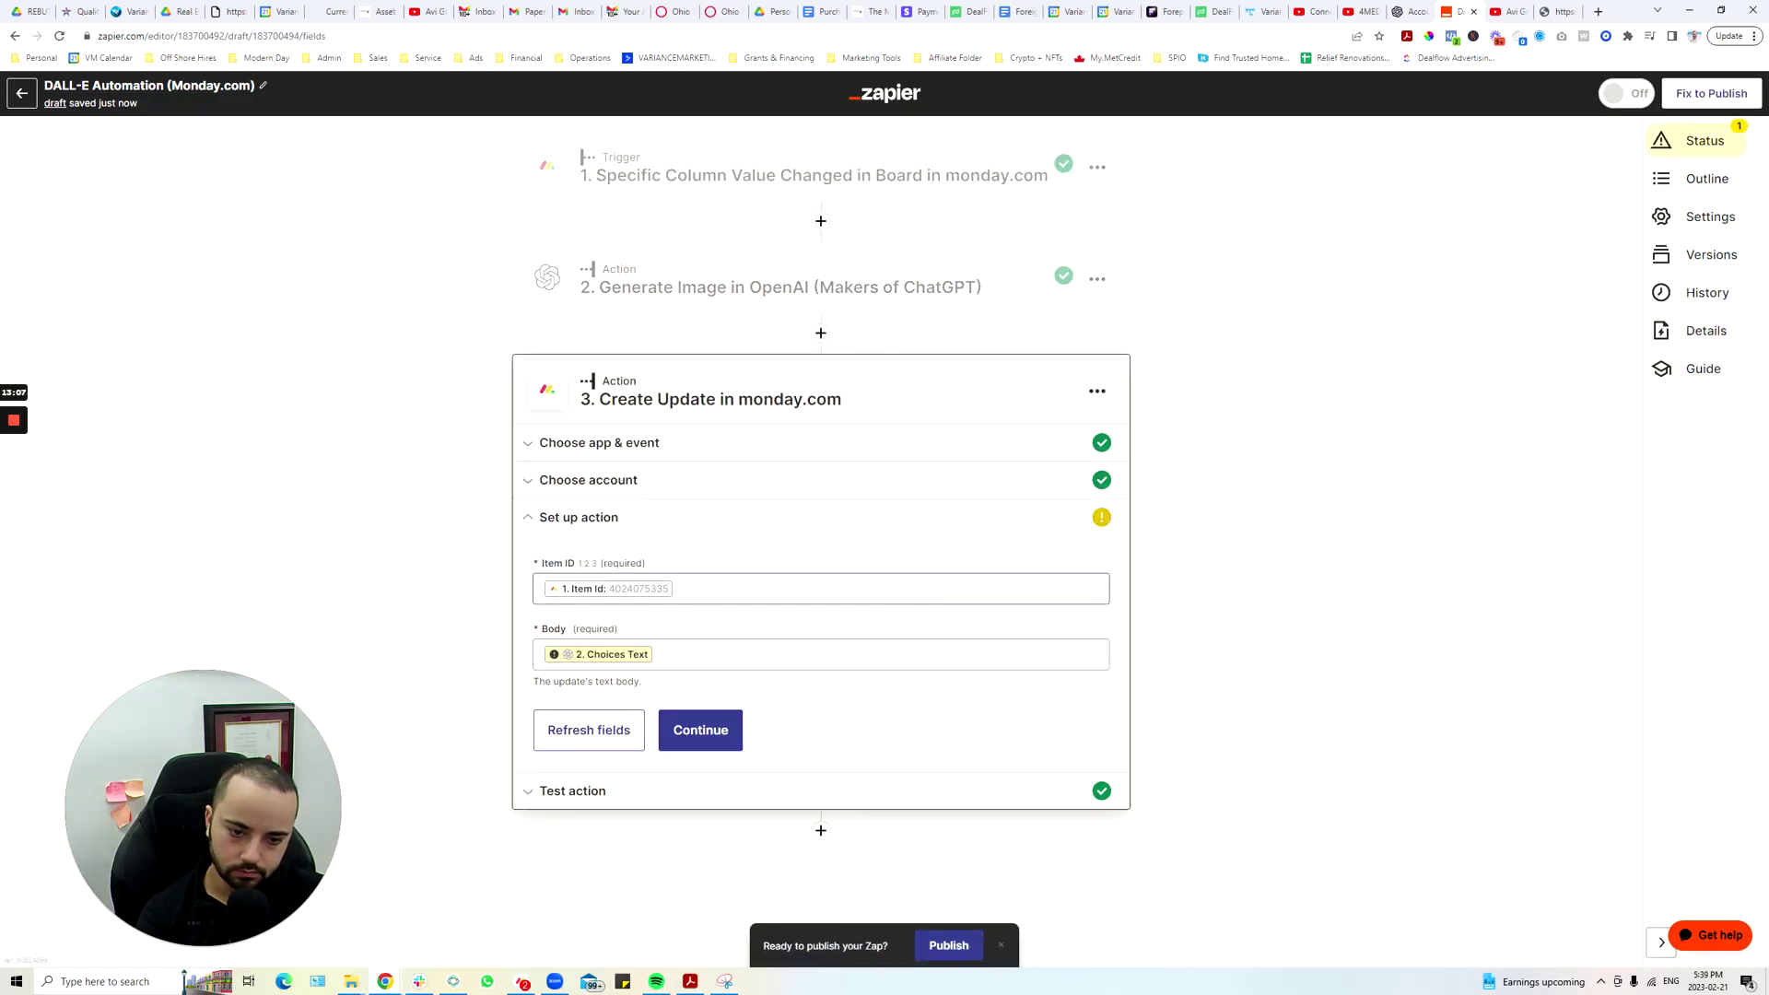
click(693, 653)
key(BackSpace)
click(680, 817)
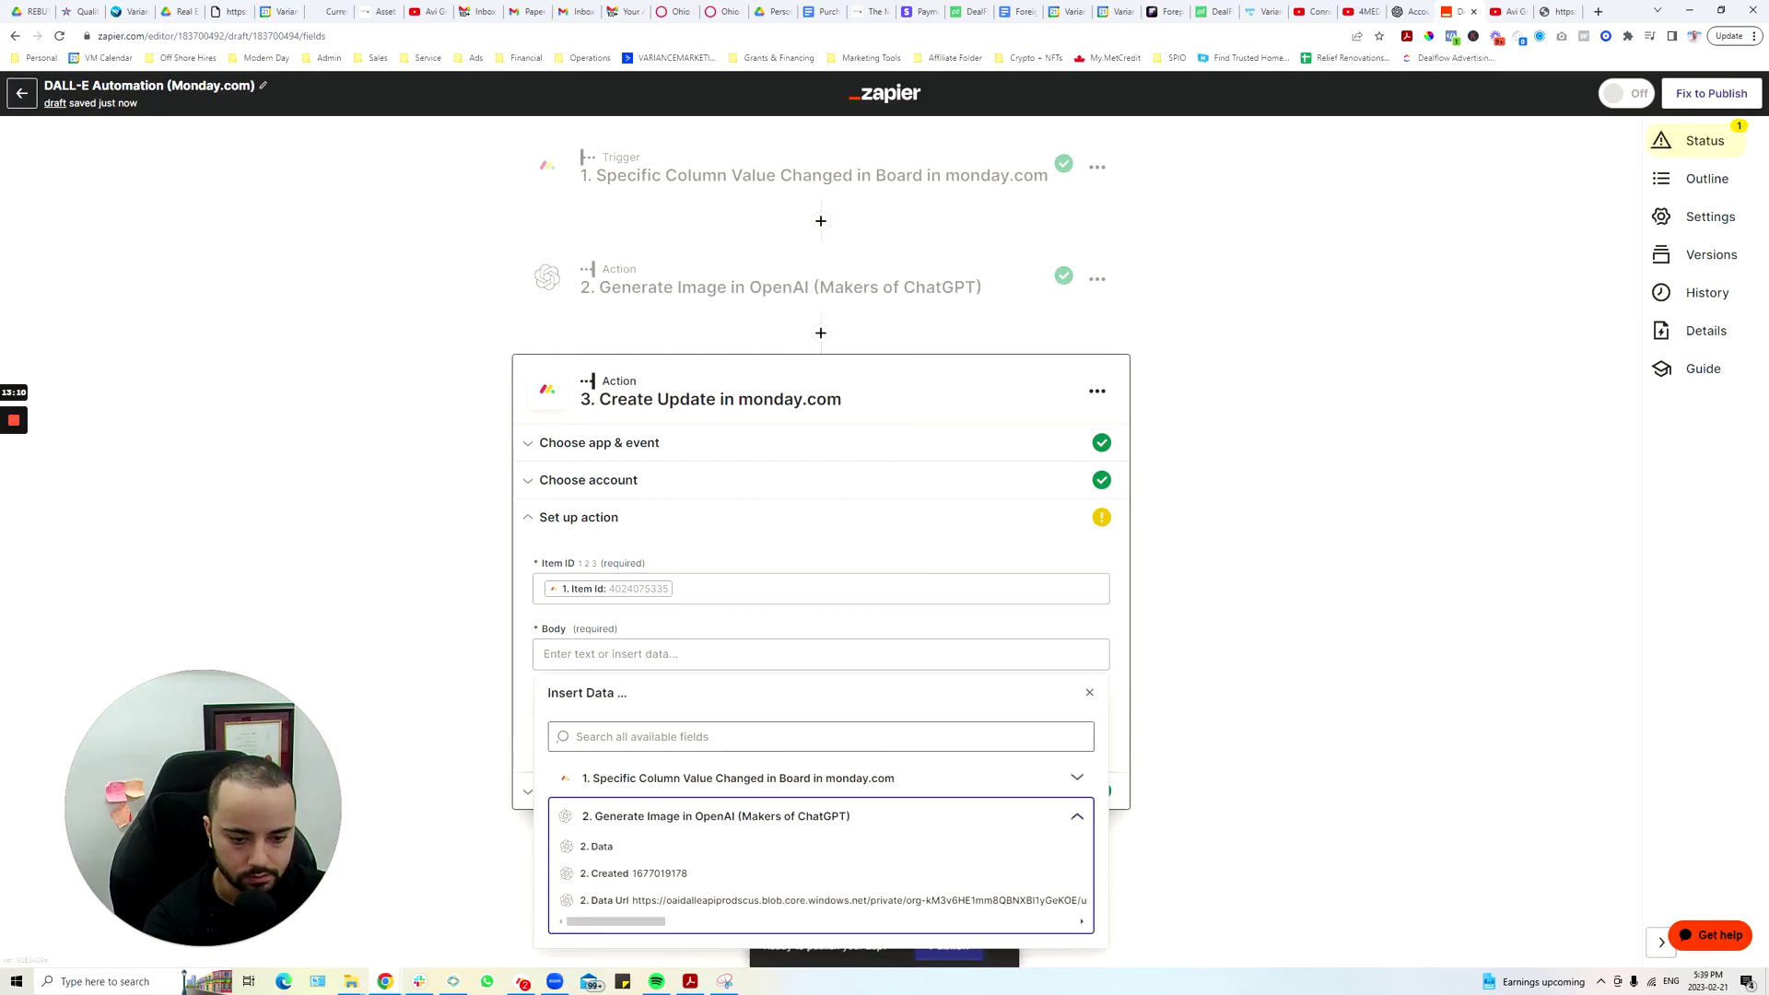
click(682, 900)
click(827, 615)
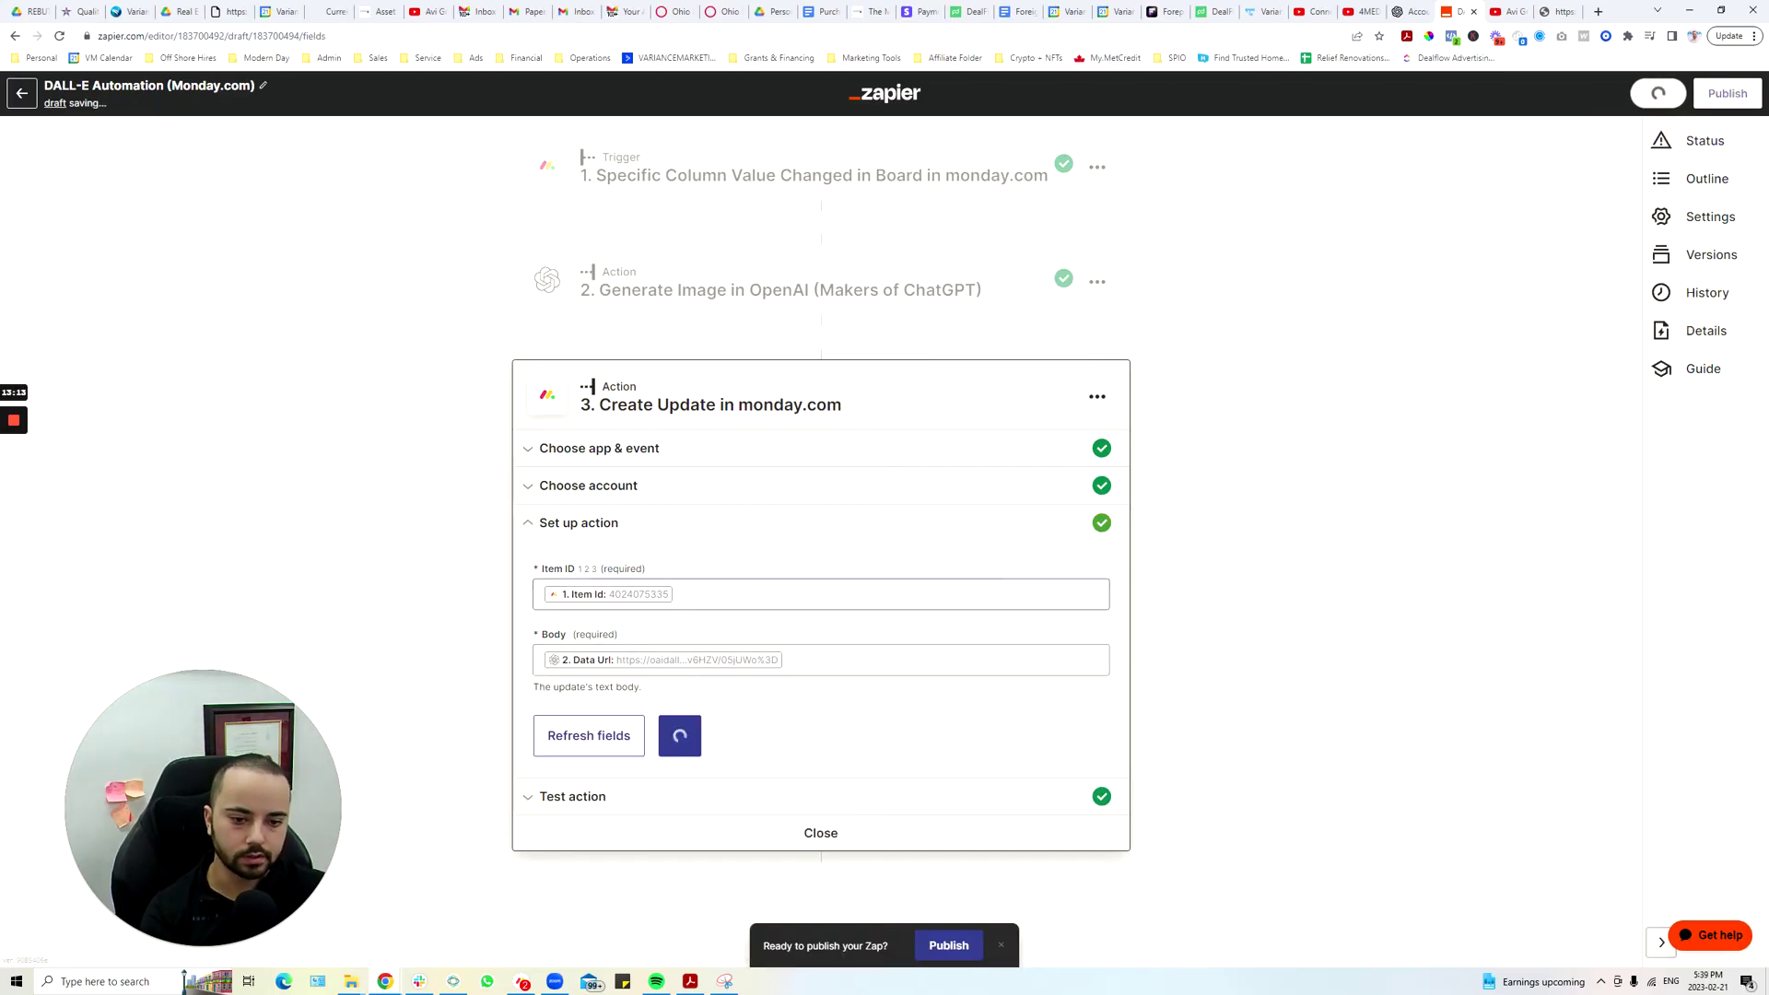
- Send a test update, then publish the zap and turn it on
click(724, 729)
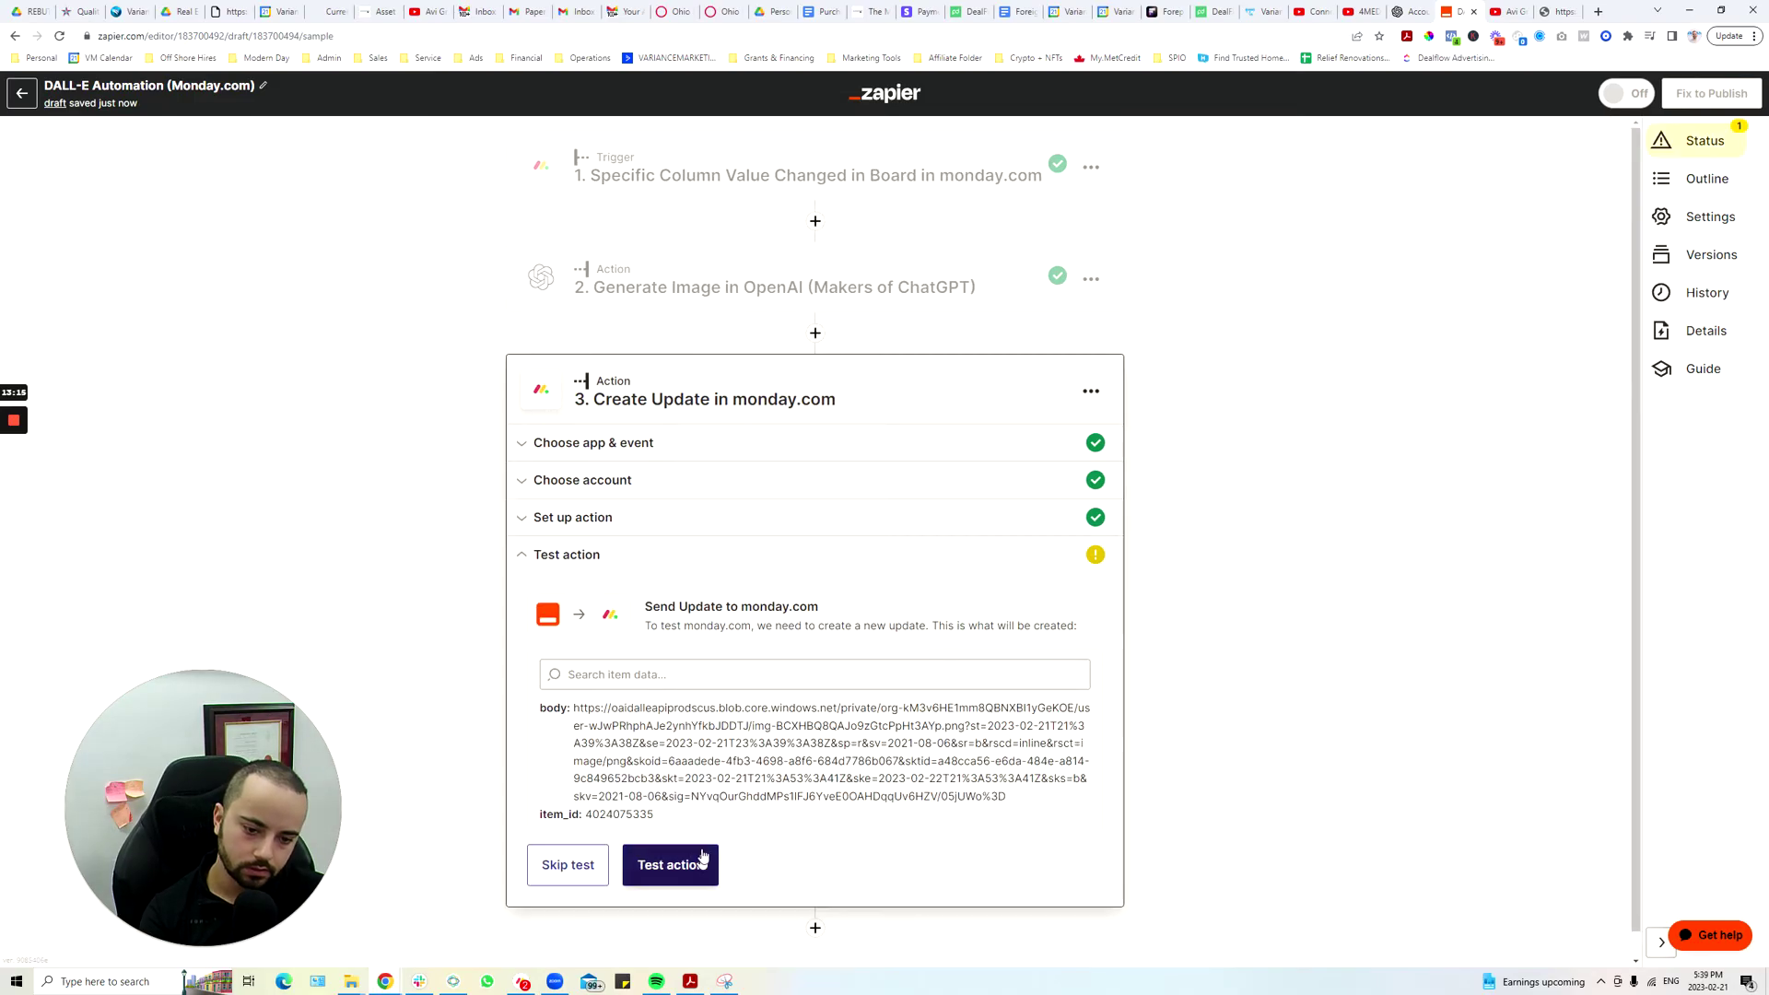
click(671, 866)
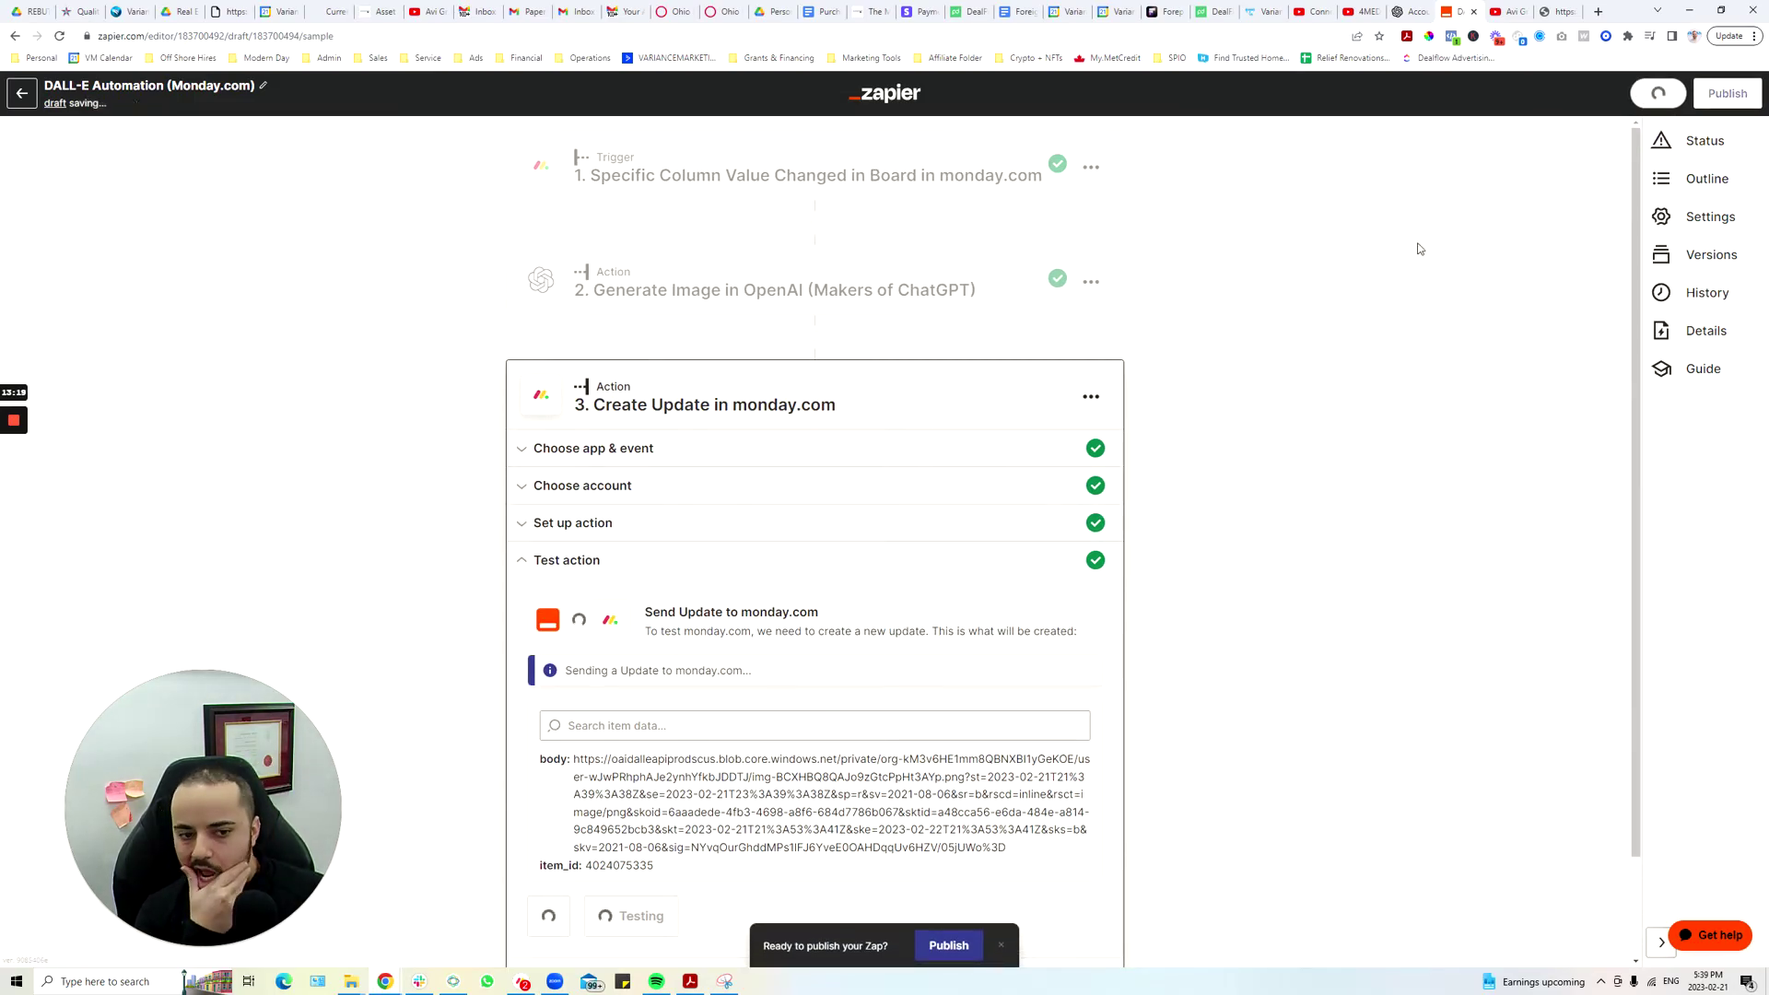
click(949, 944)
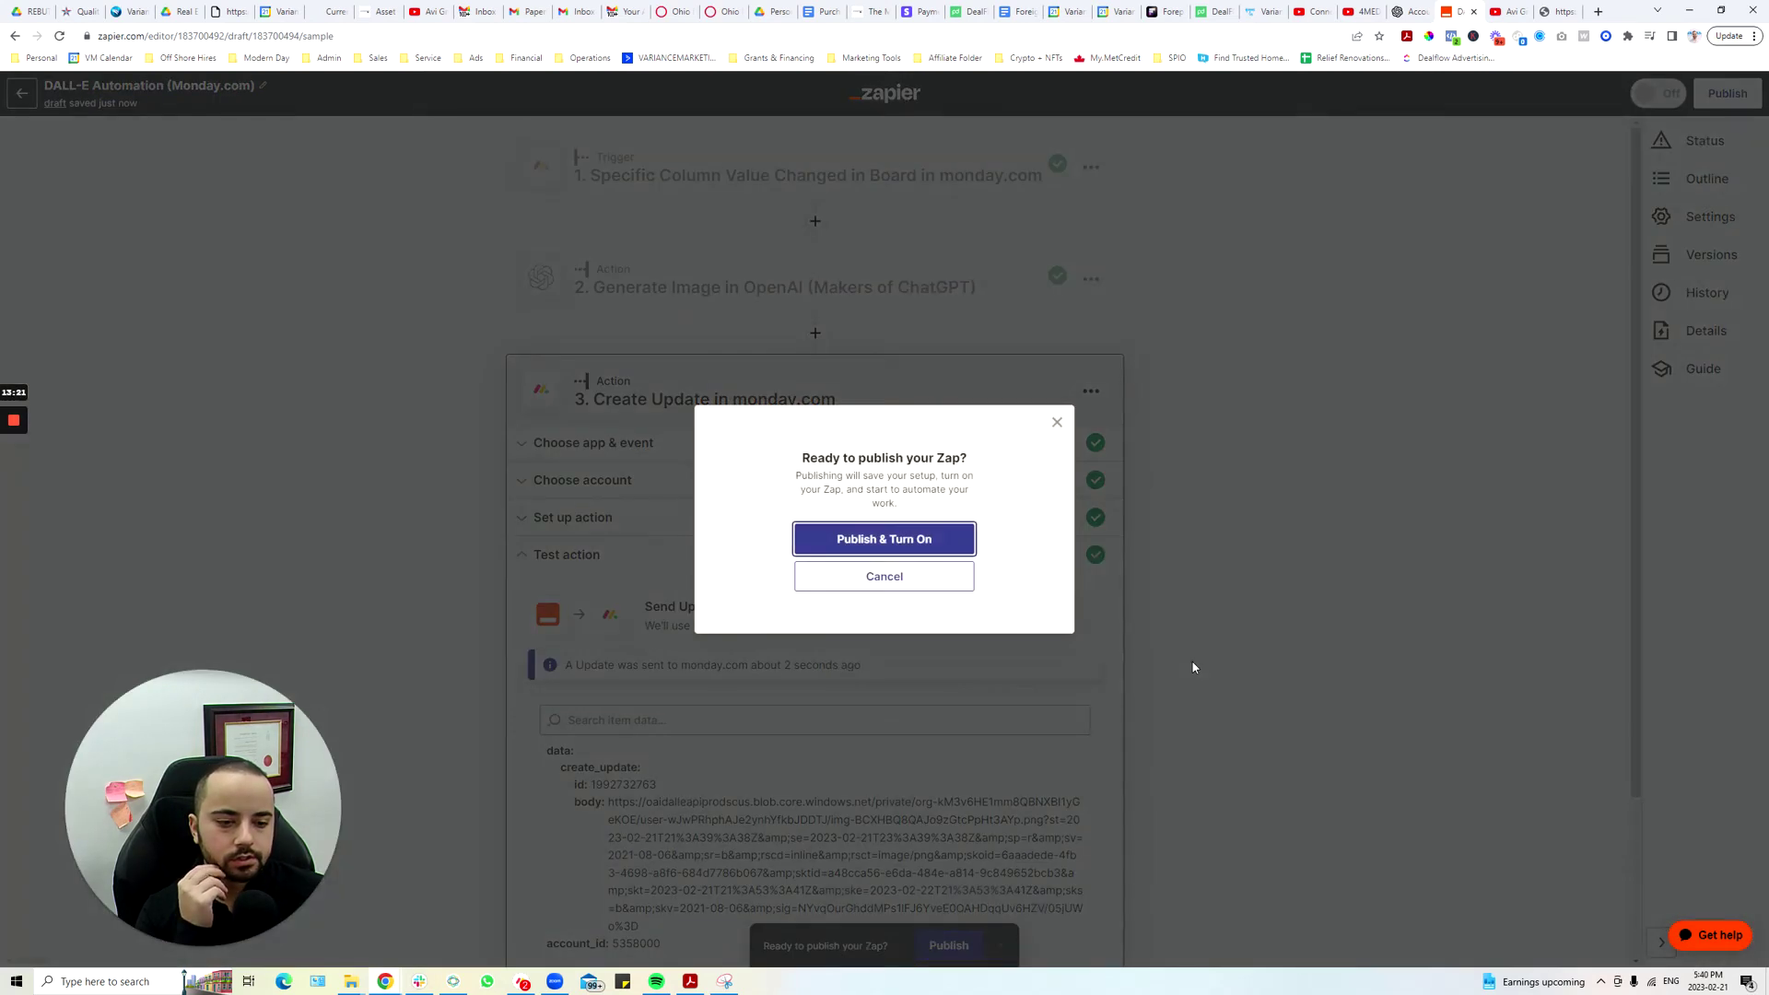
click(902, 547)
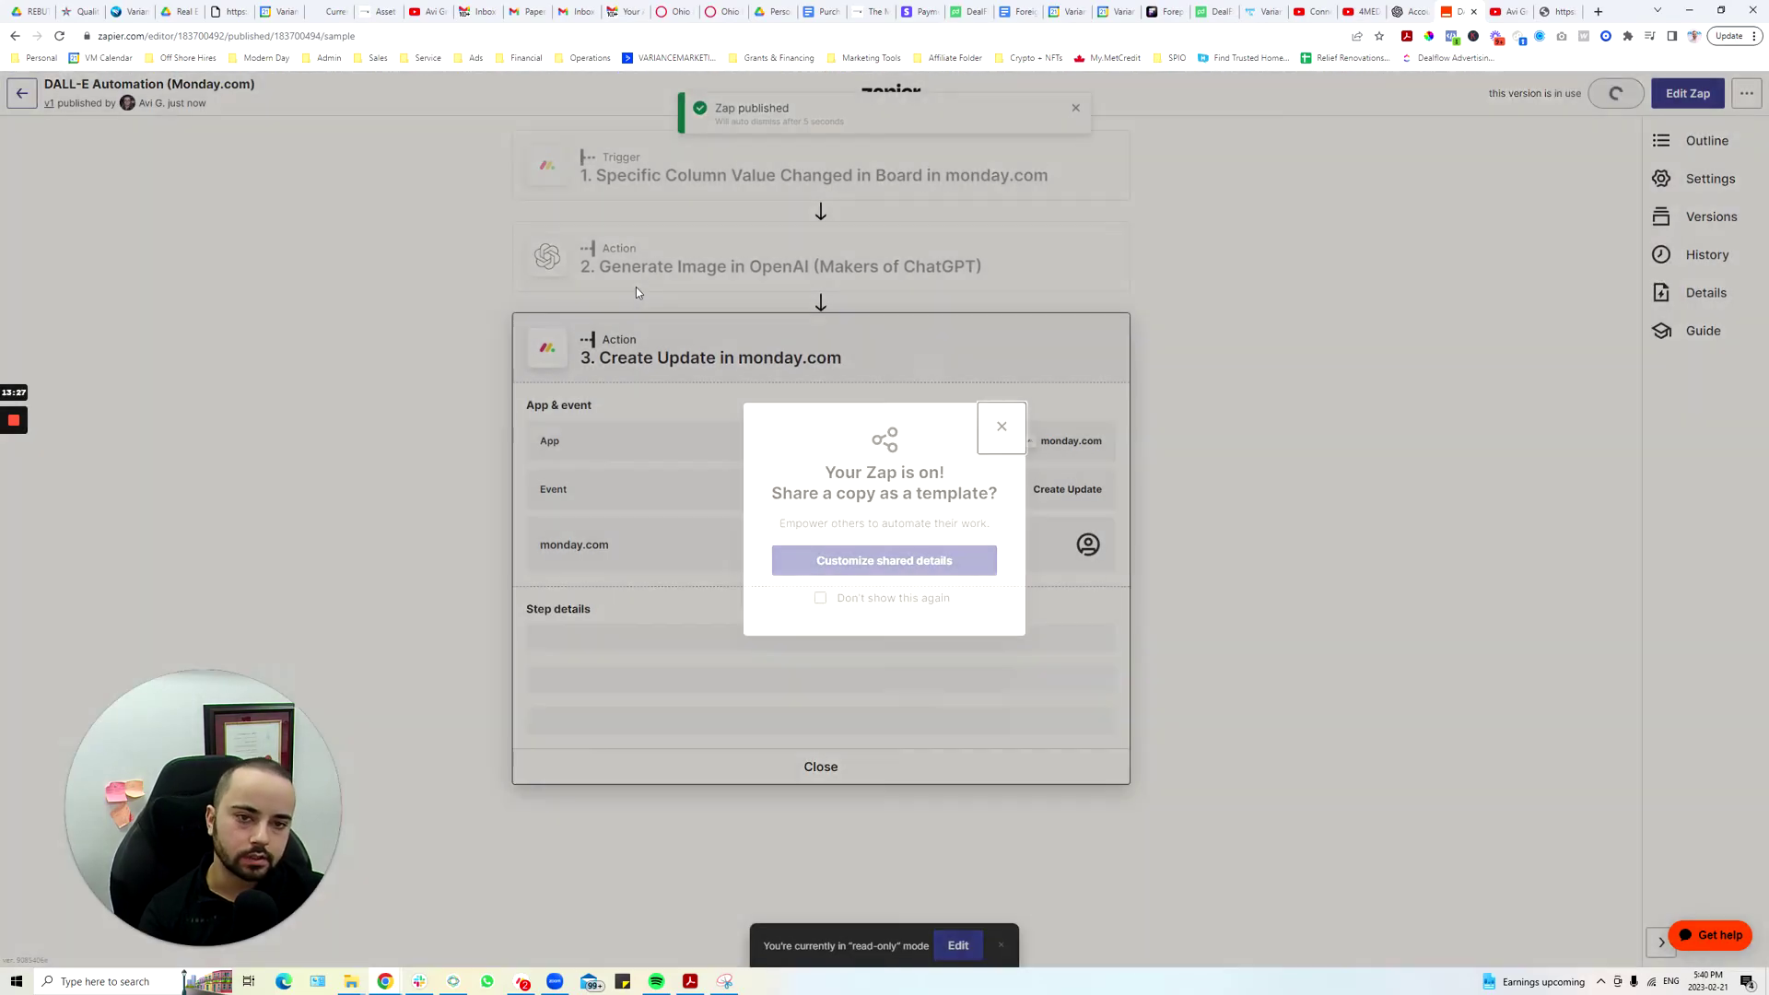
key(alt+Tab)
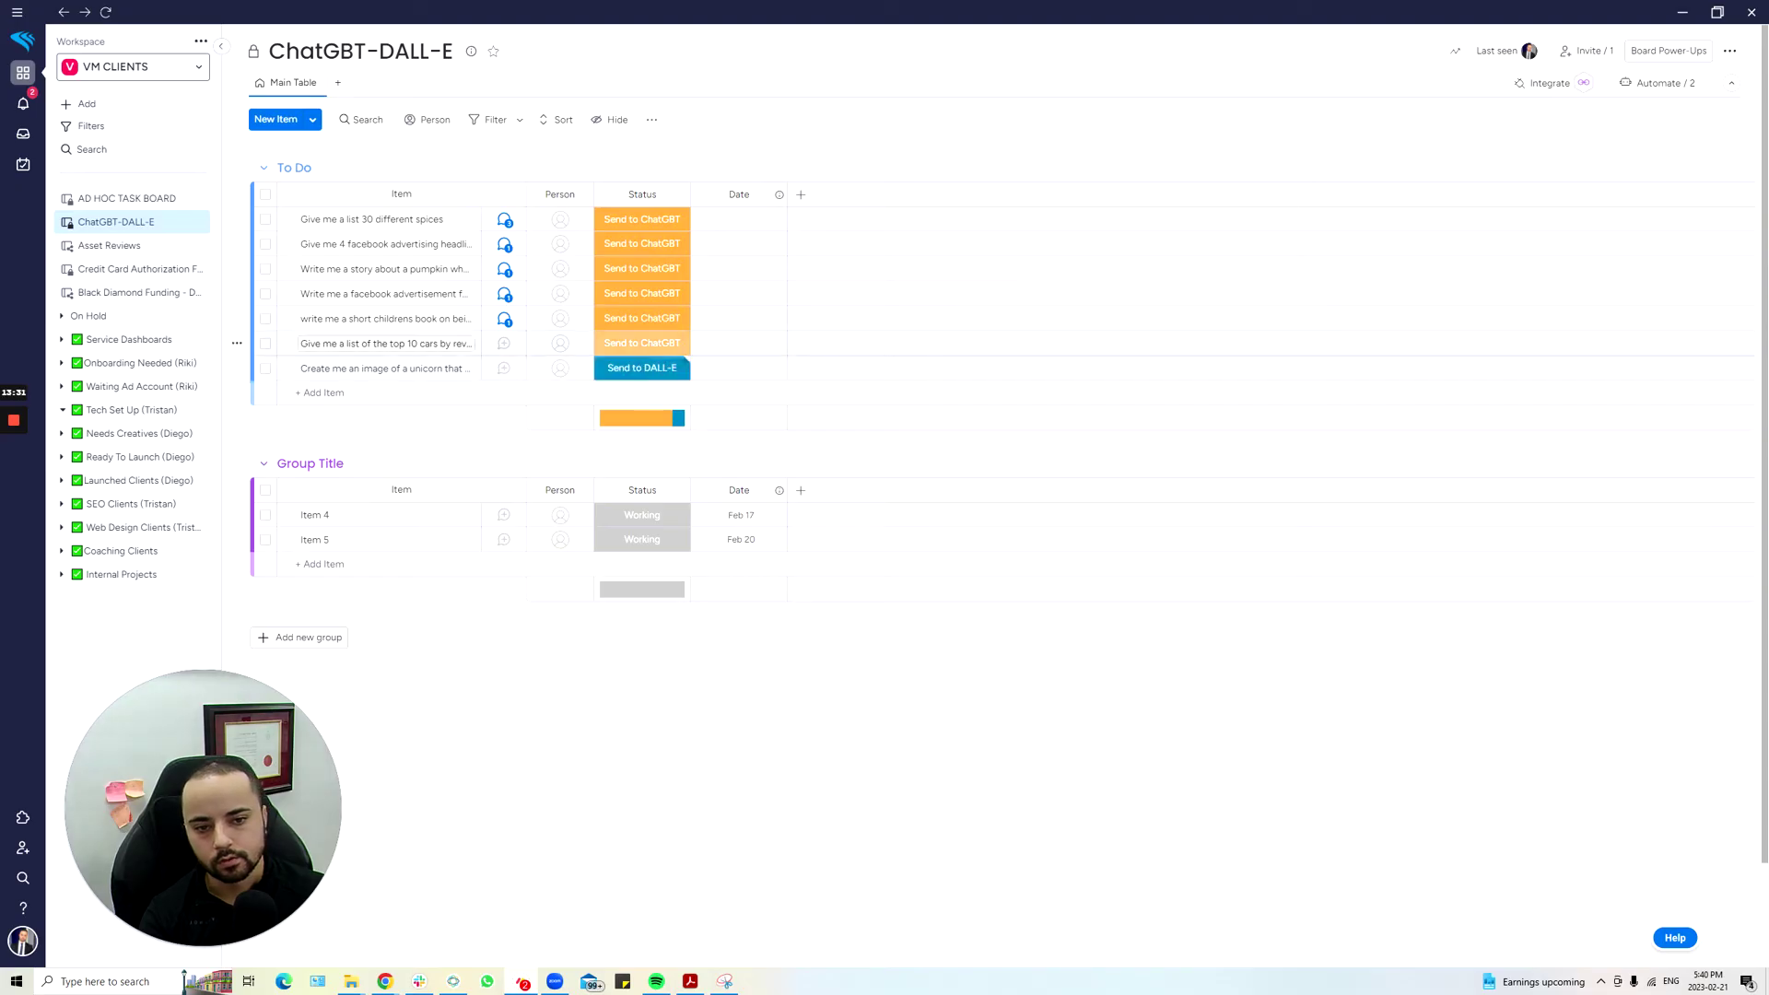
- Add the To Do item 'Create me an image of a Rhino eating icecream while riding a surfboard'
click(423, 369)
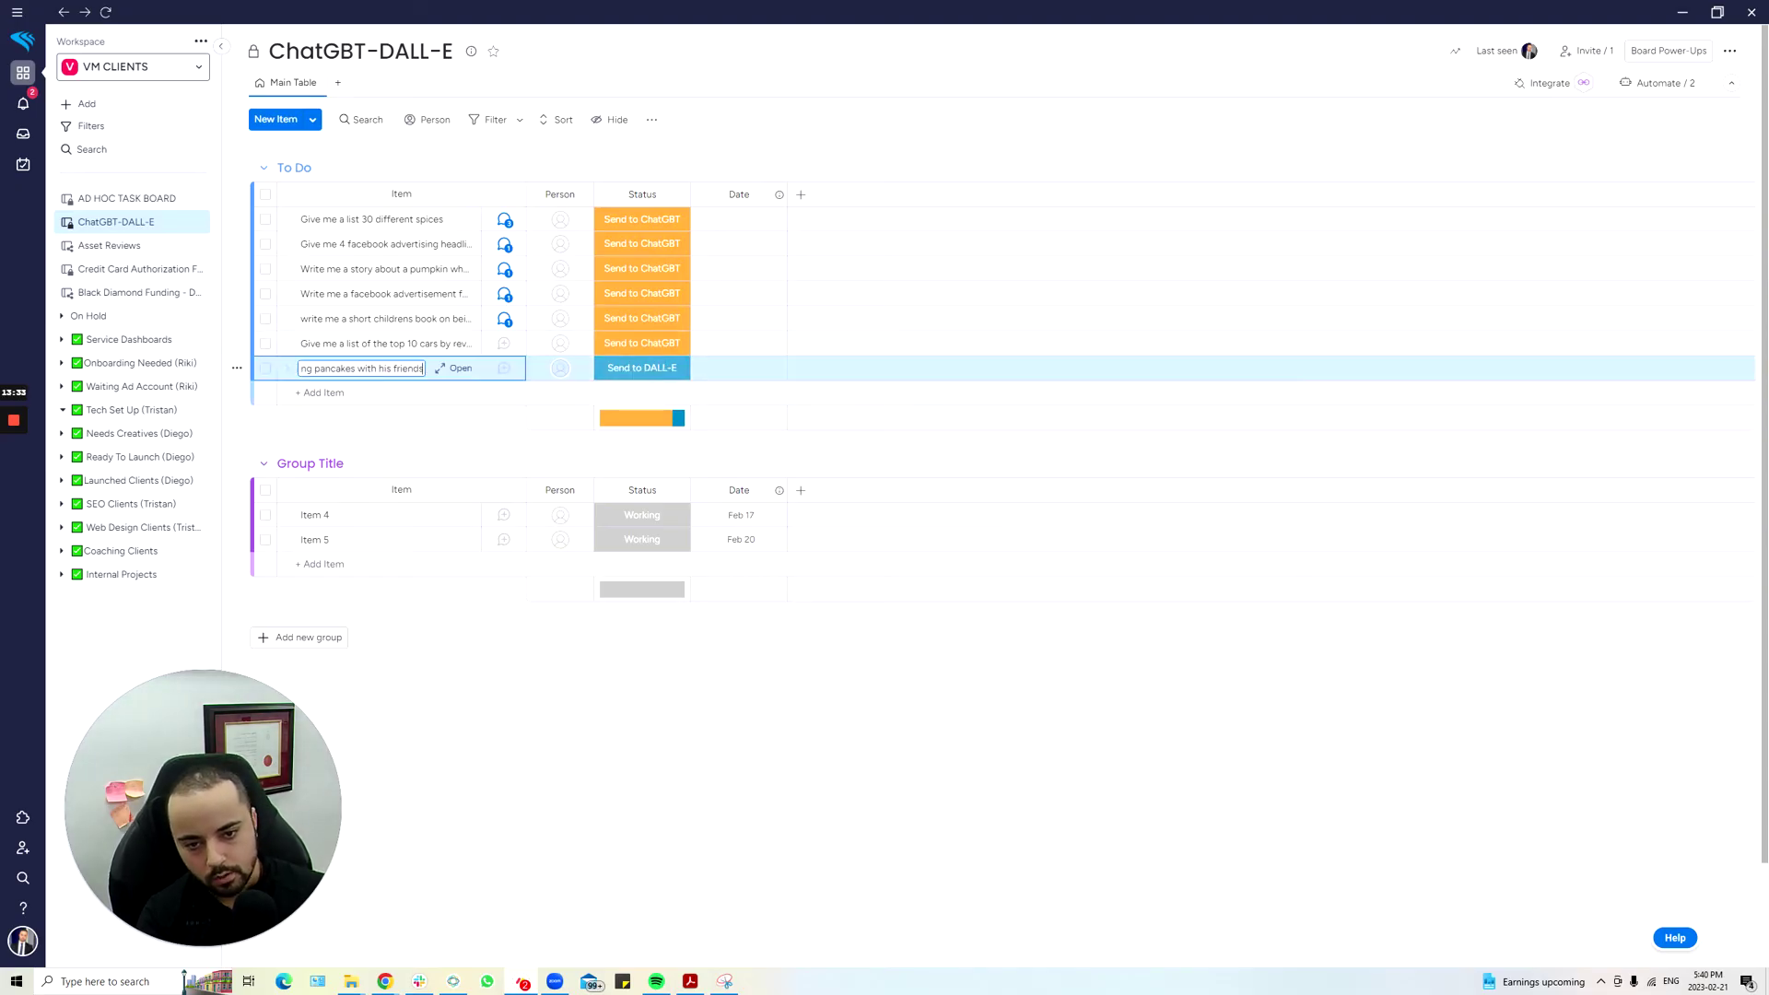
key(ctrl+a)
key(Return)
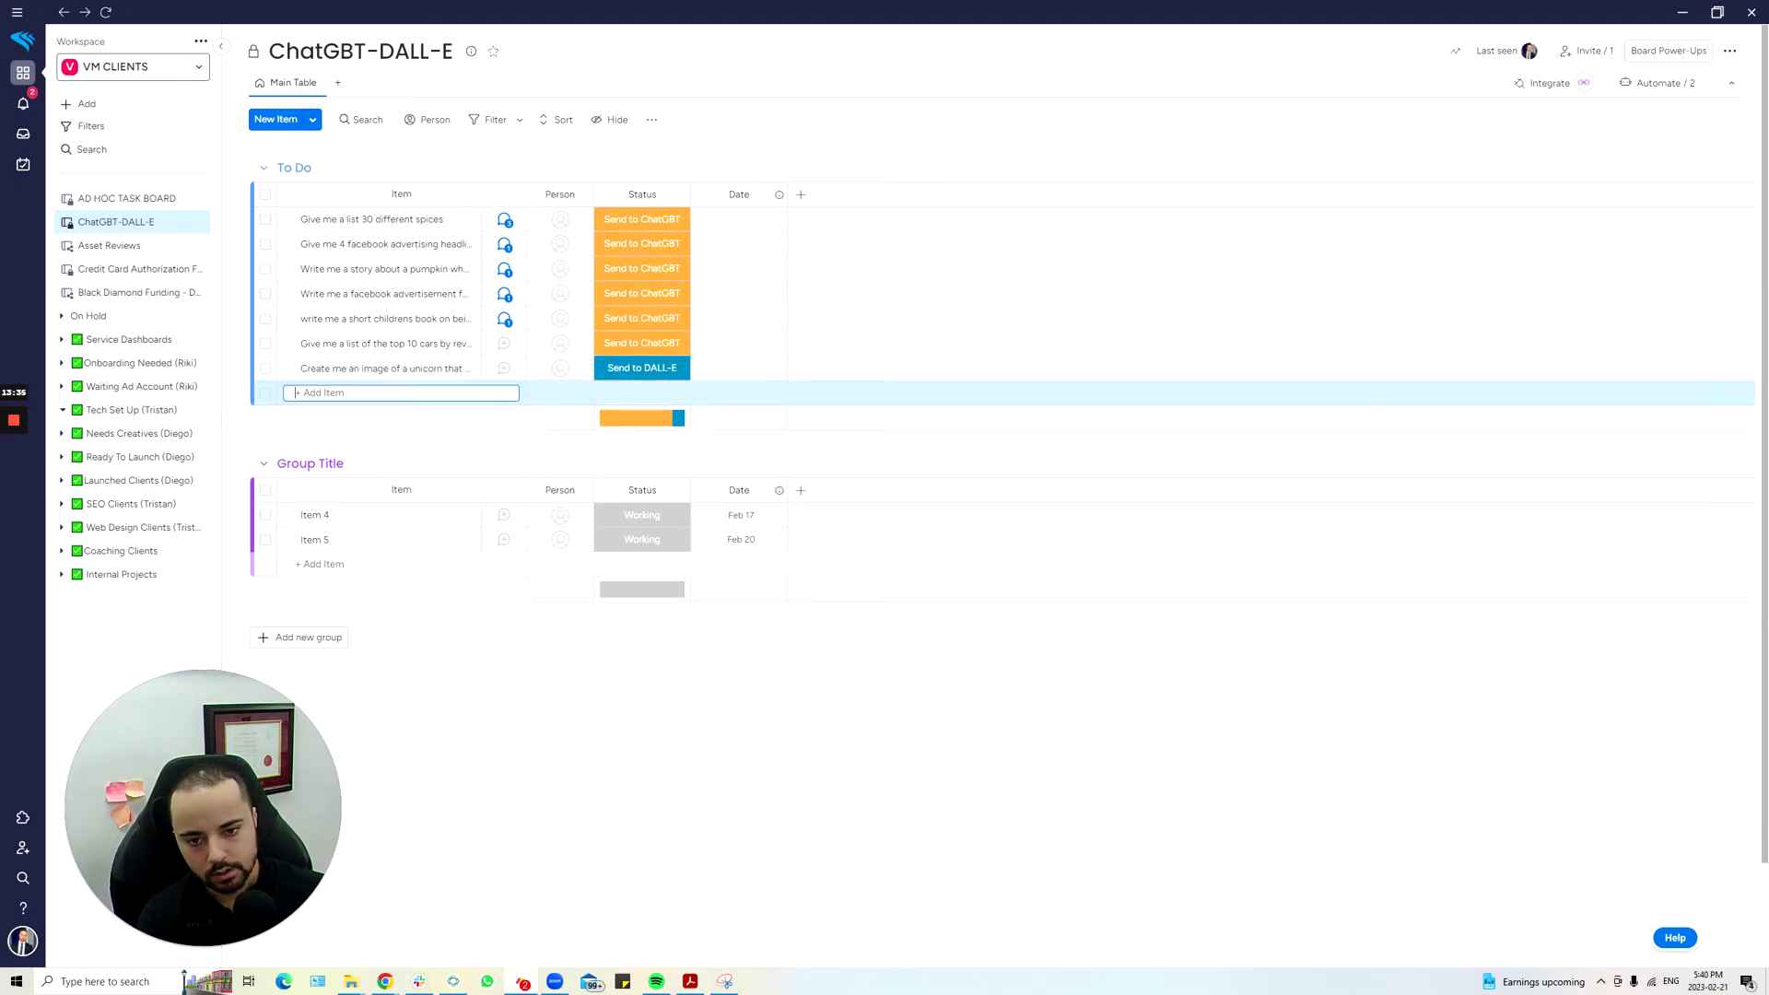
text(Create)
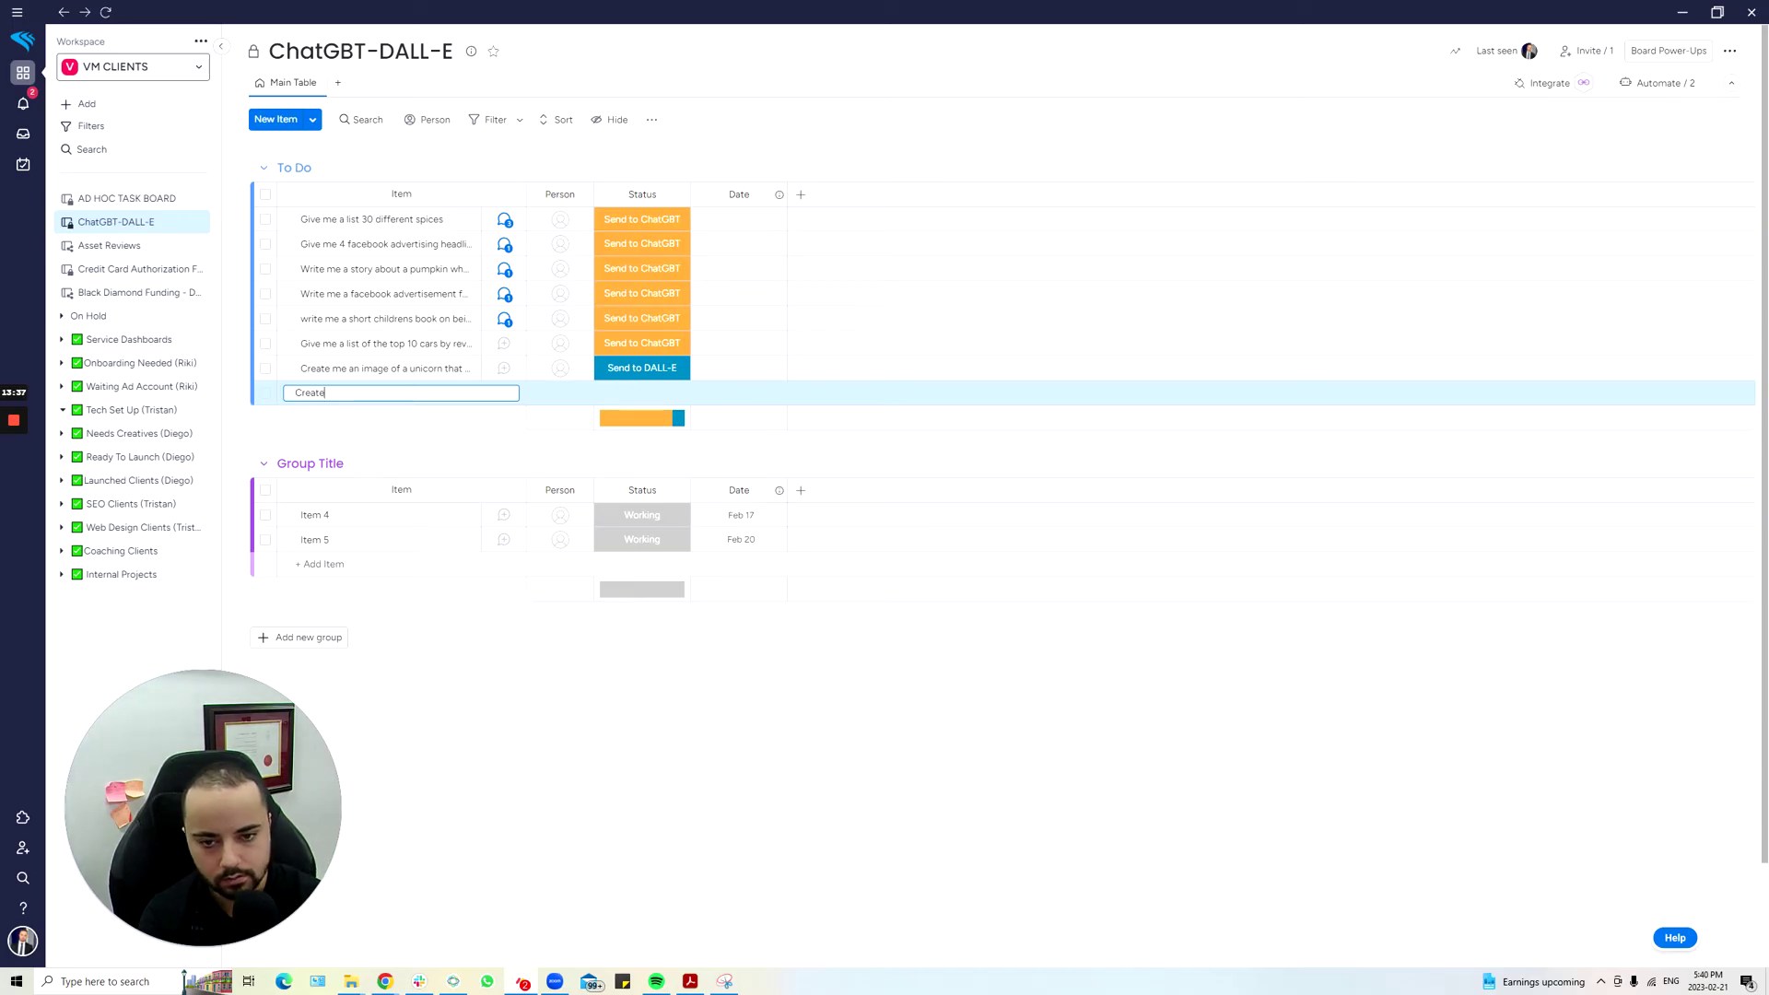
text( me an image of a)
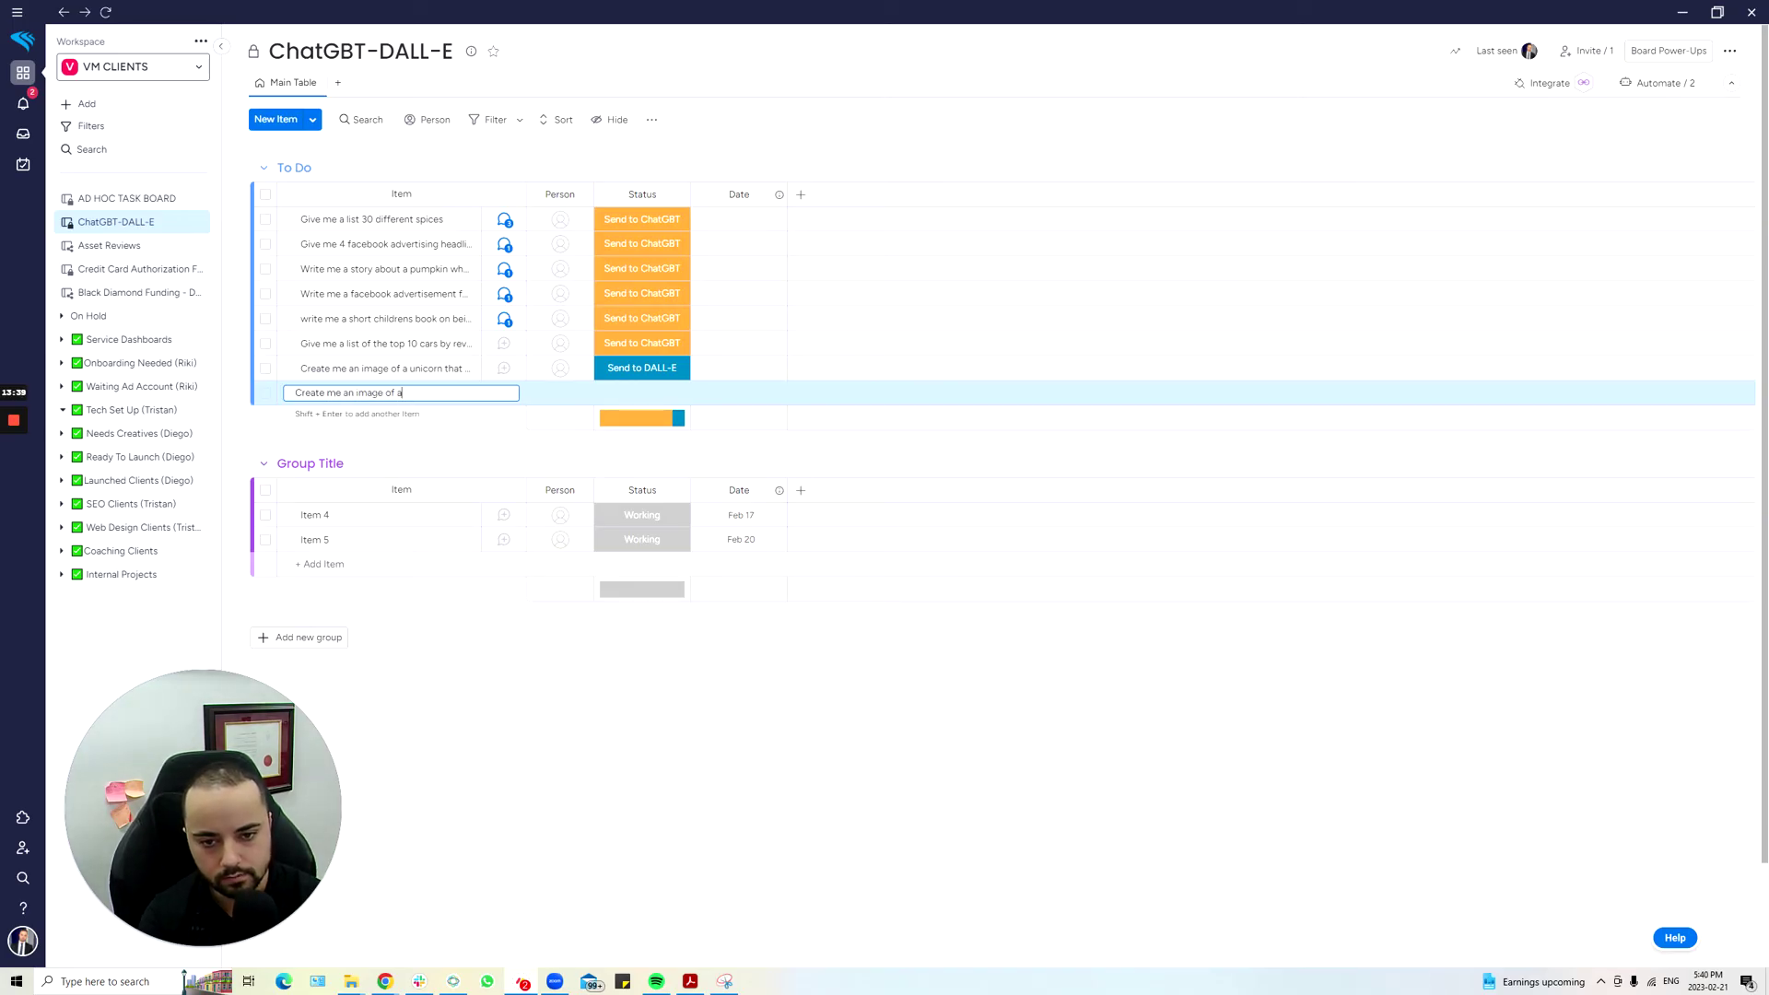
text( RHin)
key(BackSpace)
key(BackSpace)
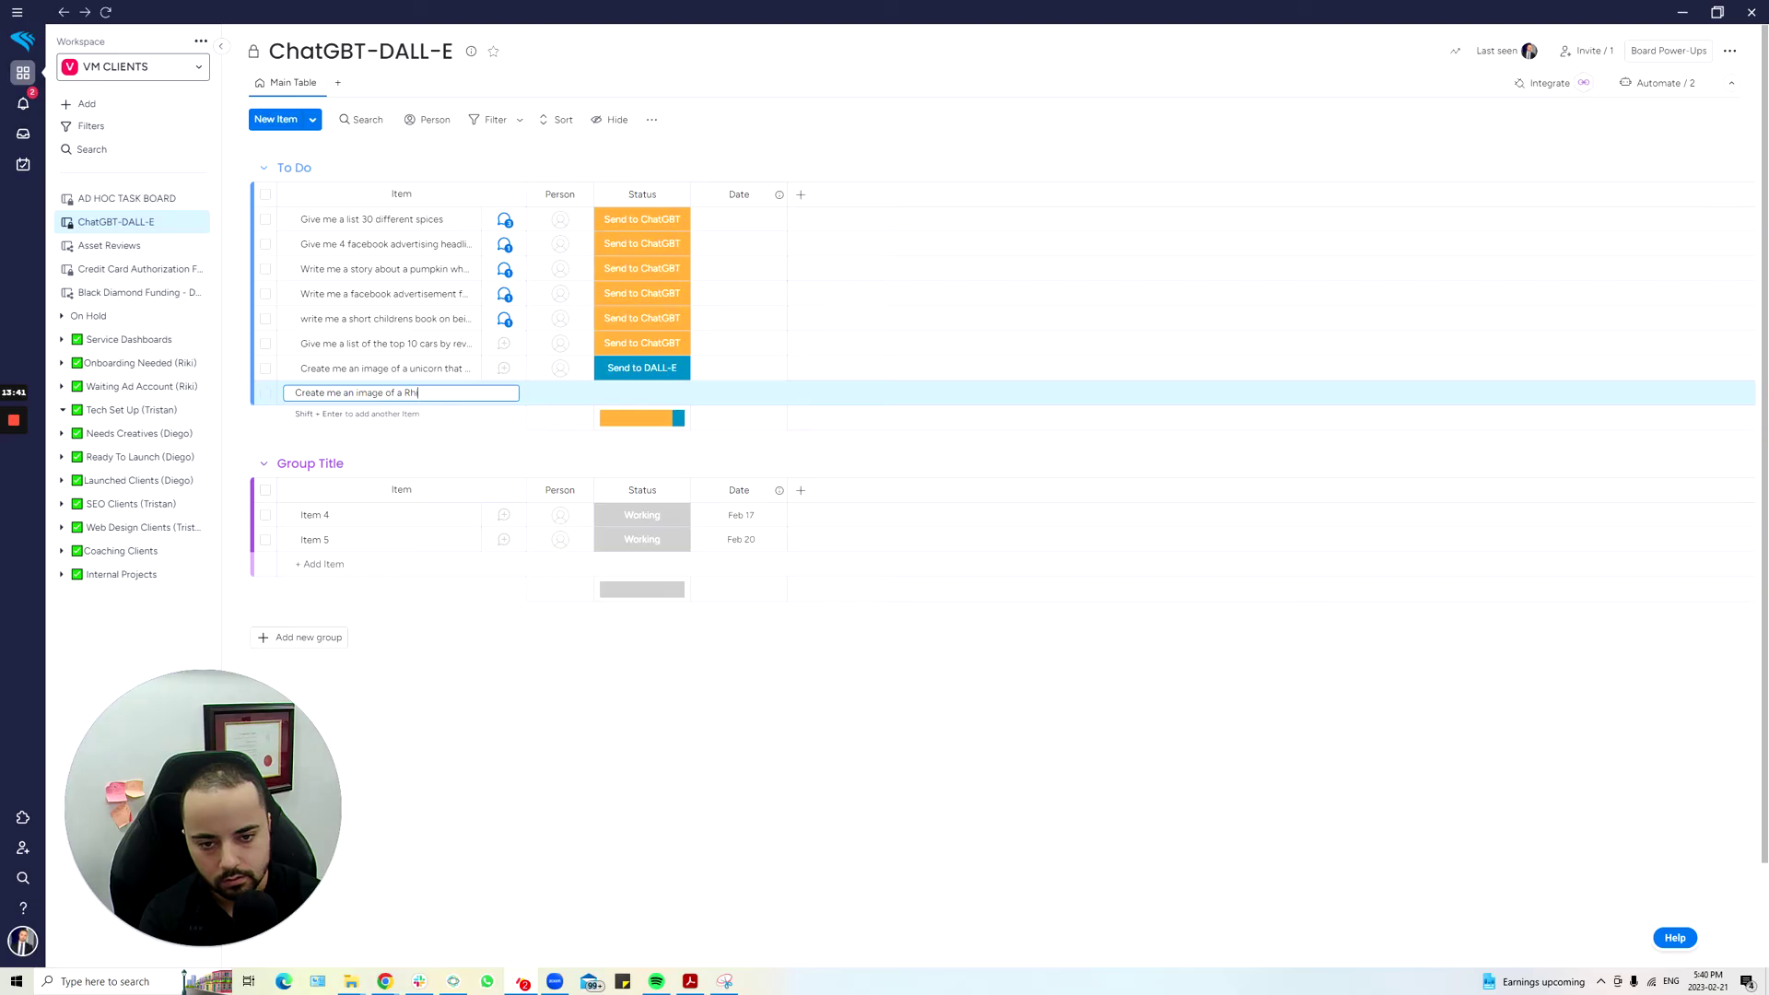
text(ino eating icecream)
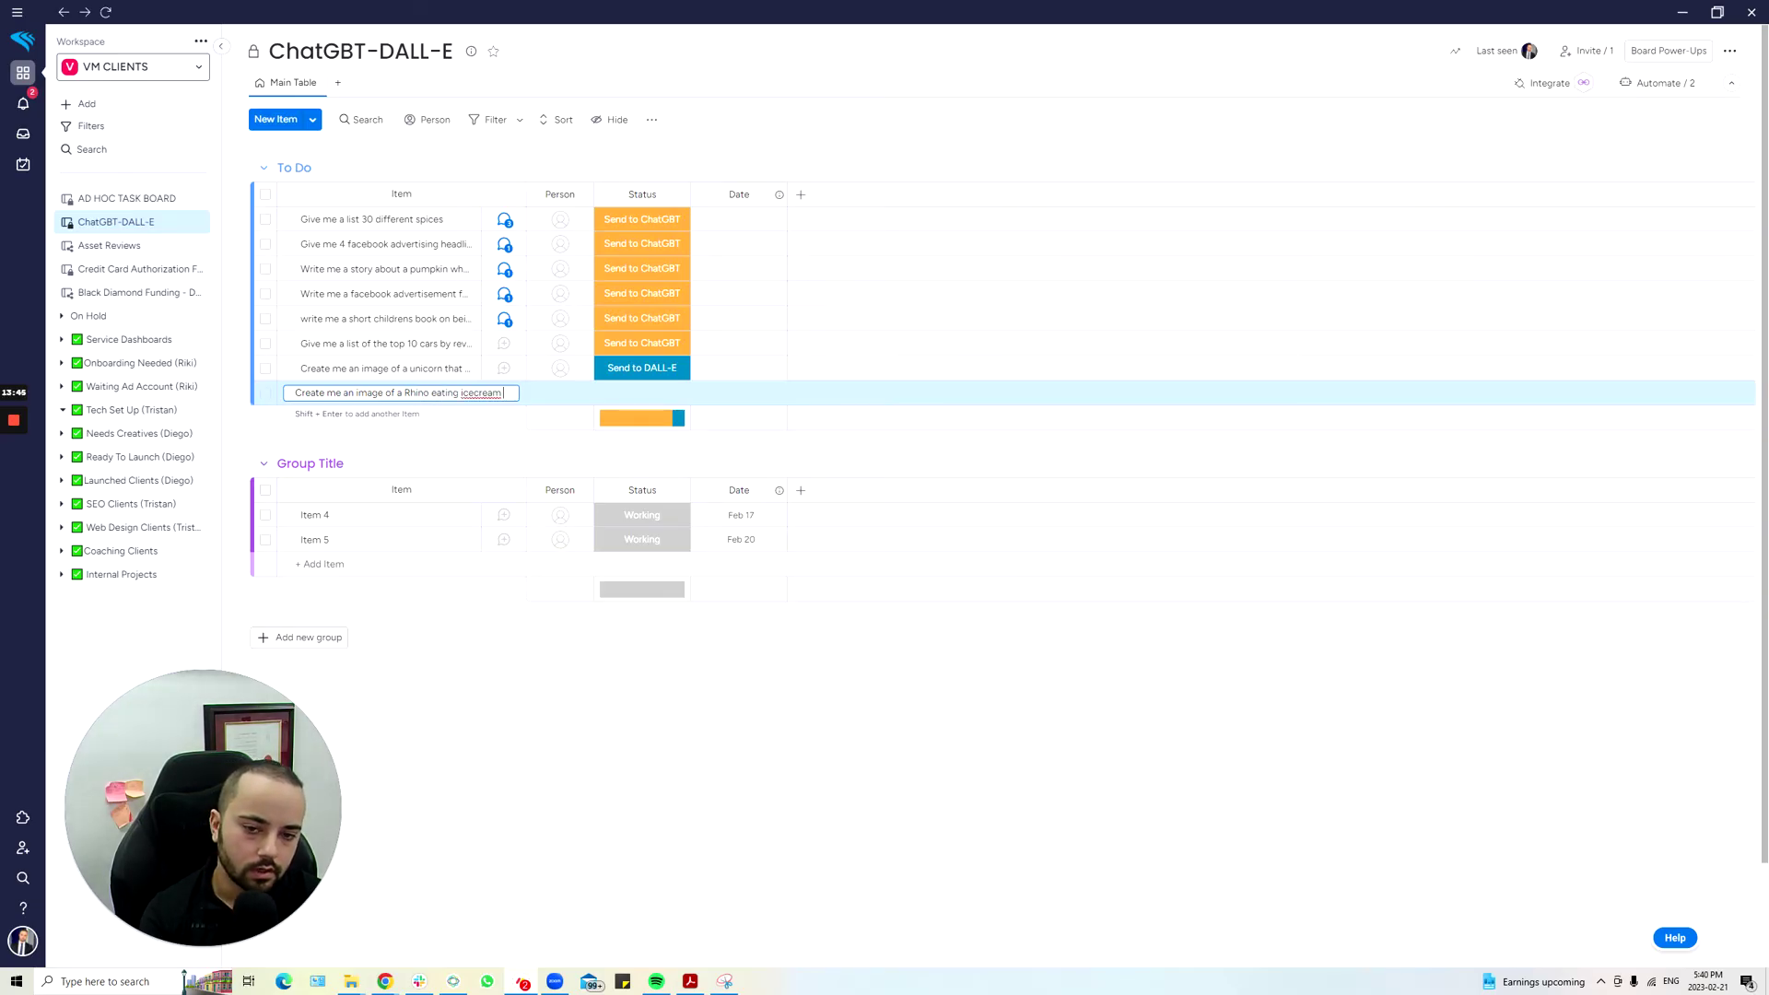
text( while)
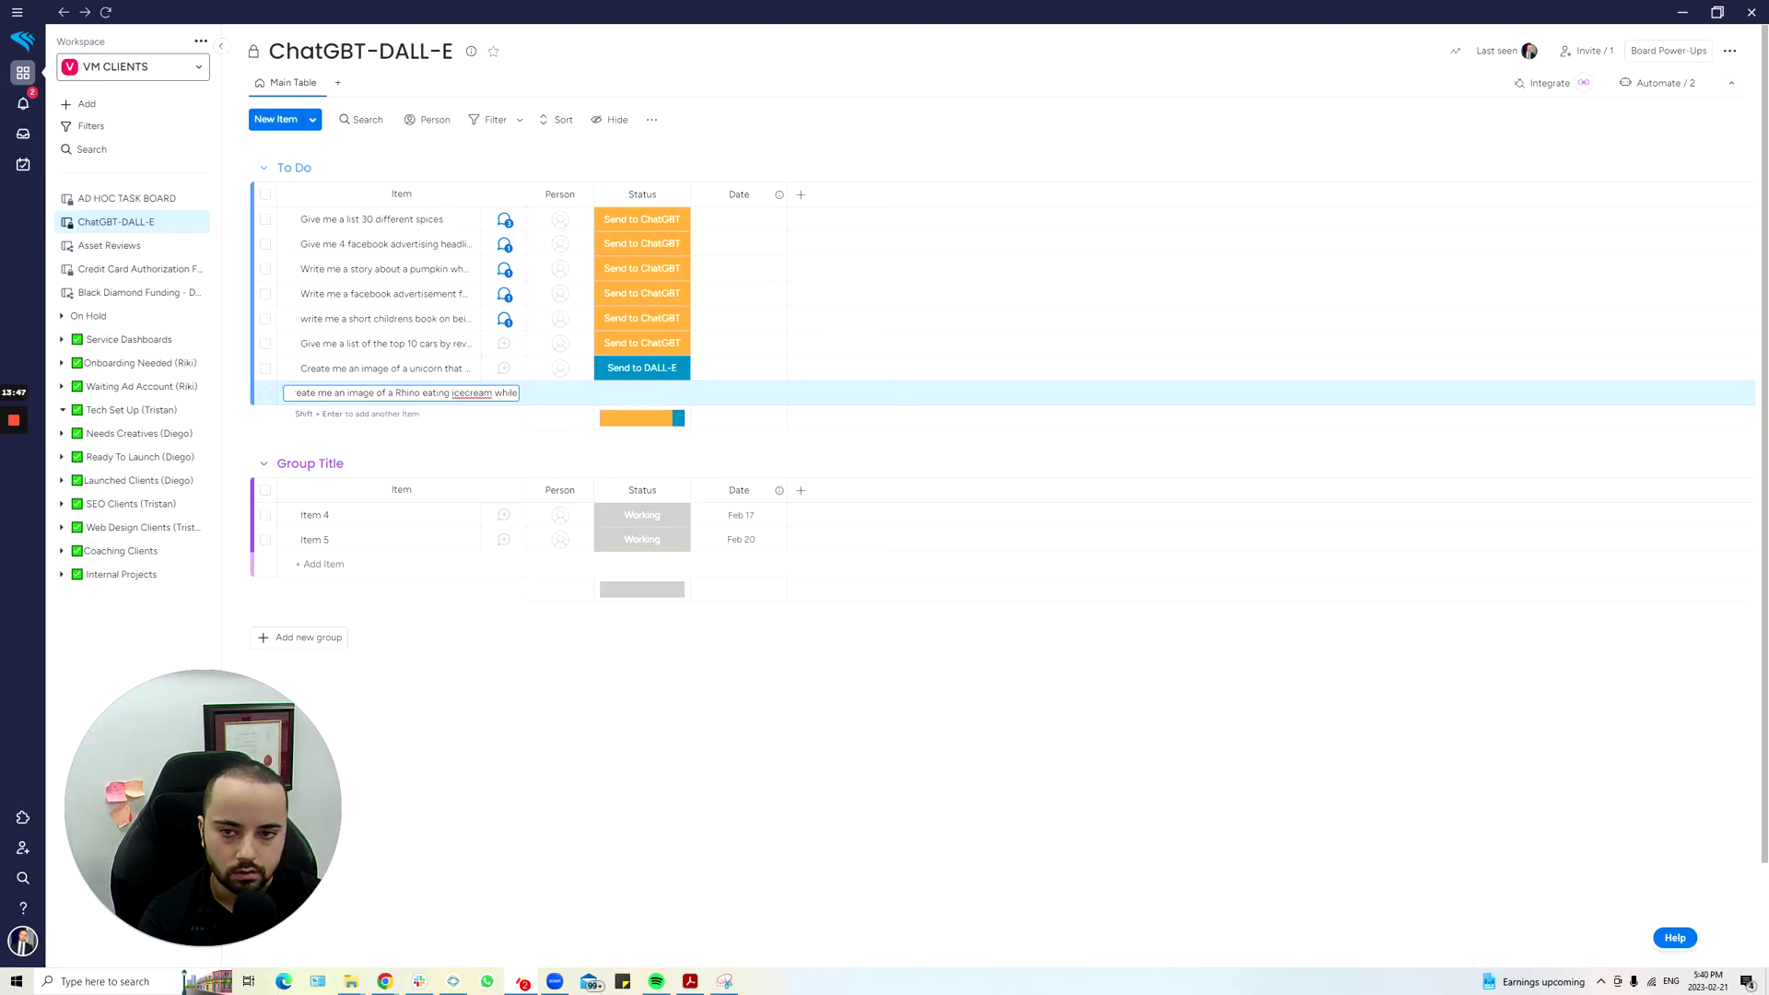
text( riding a syu)
key(BackSpace)
key(BackSpace)
text(urfboard)
key(Return)
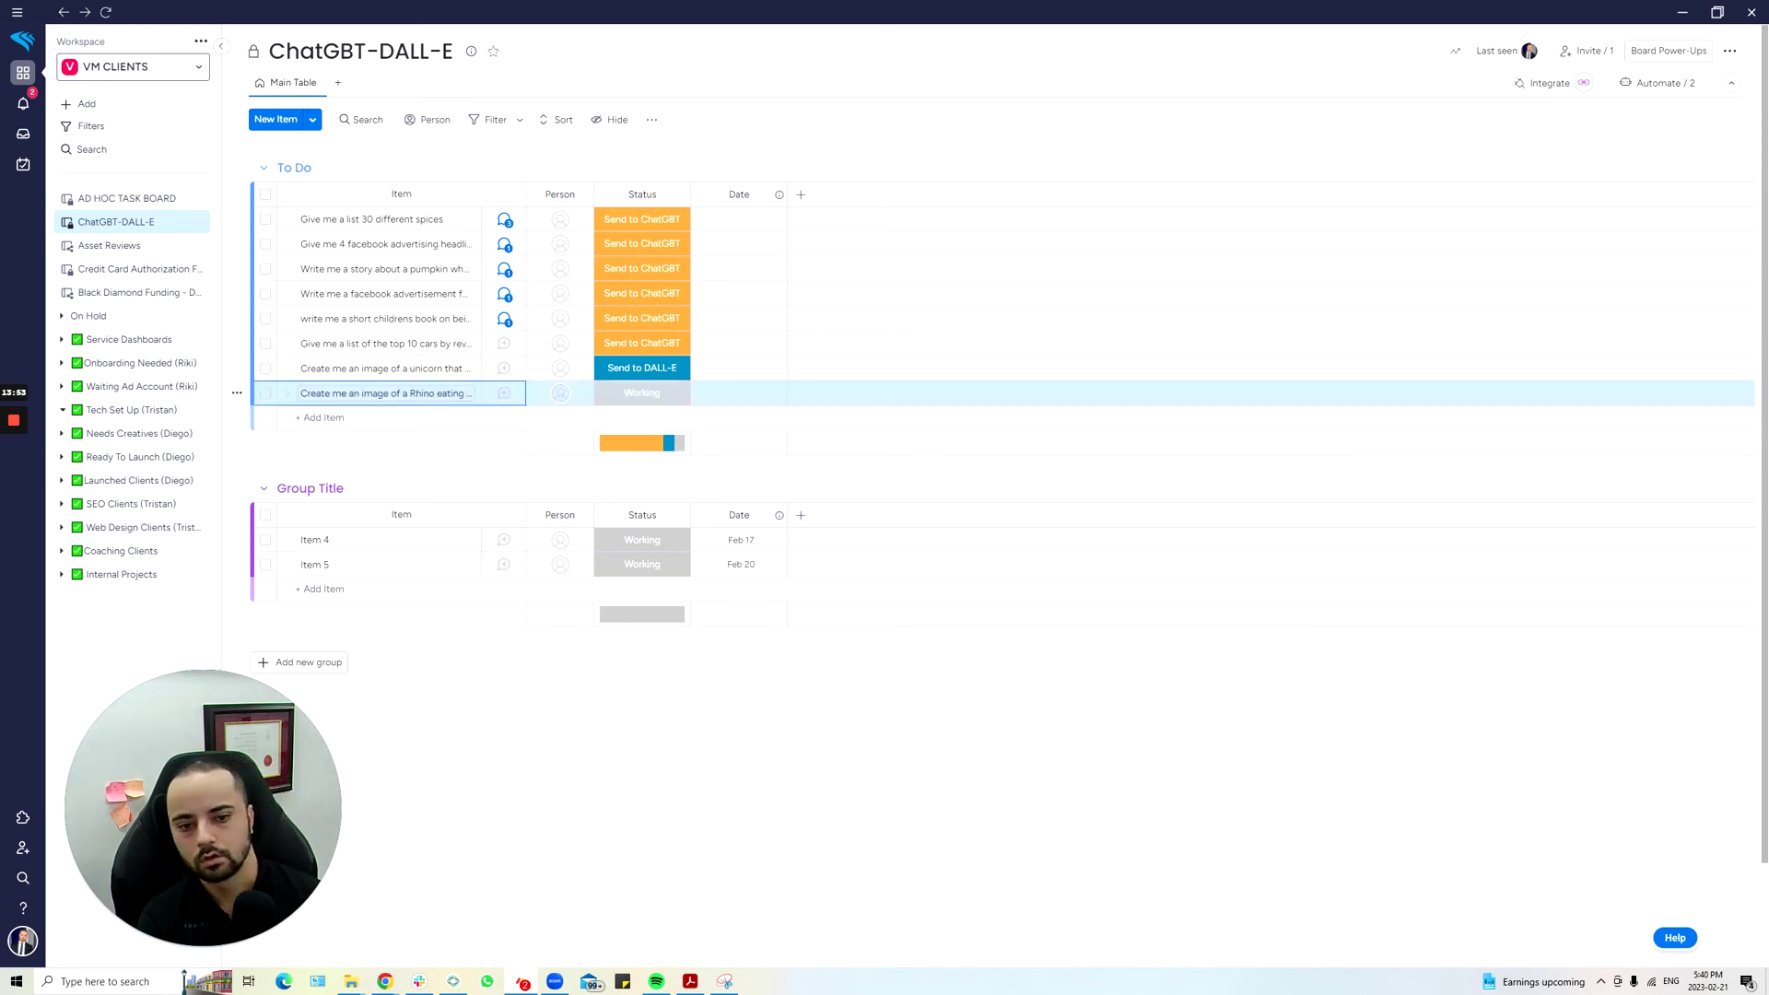
- Set the Rhino item's status to Send to DALL-E
click(663, 395)
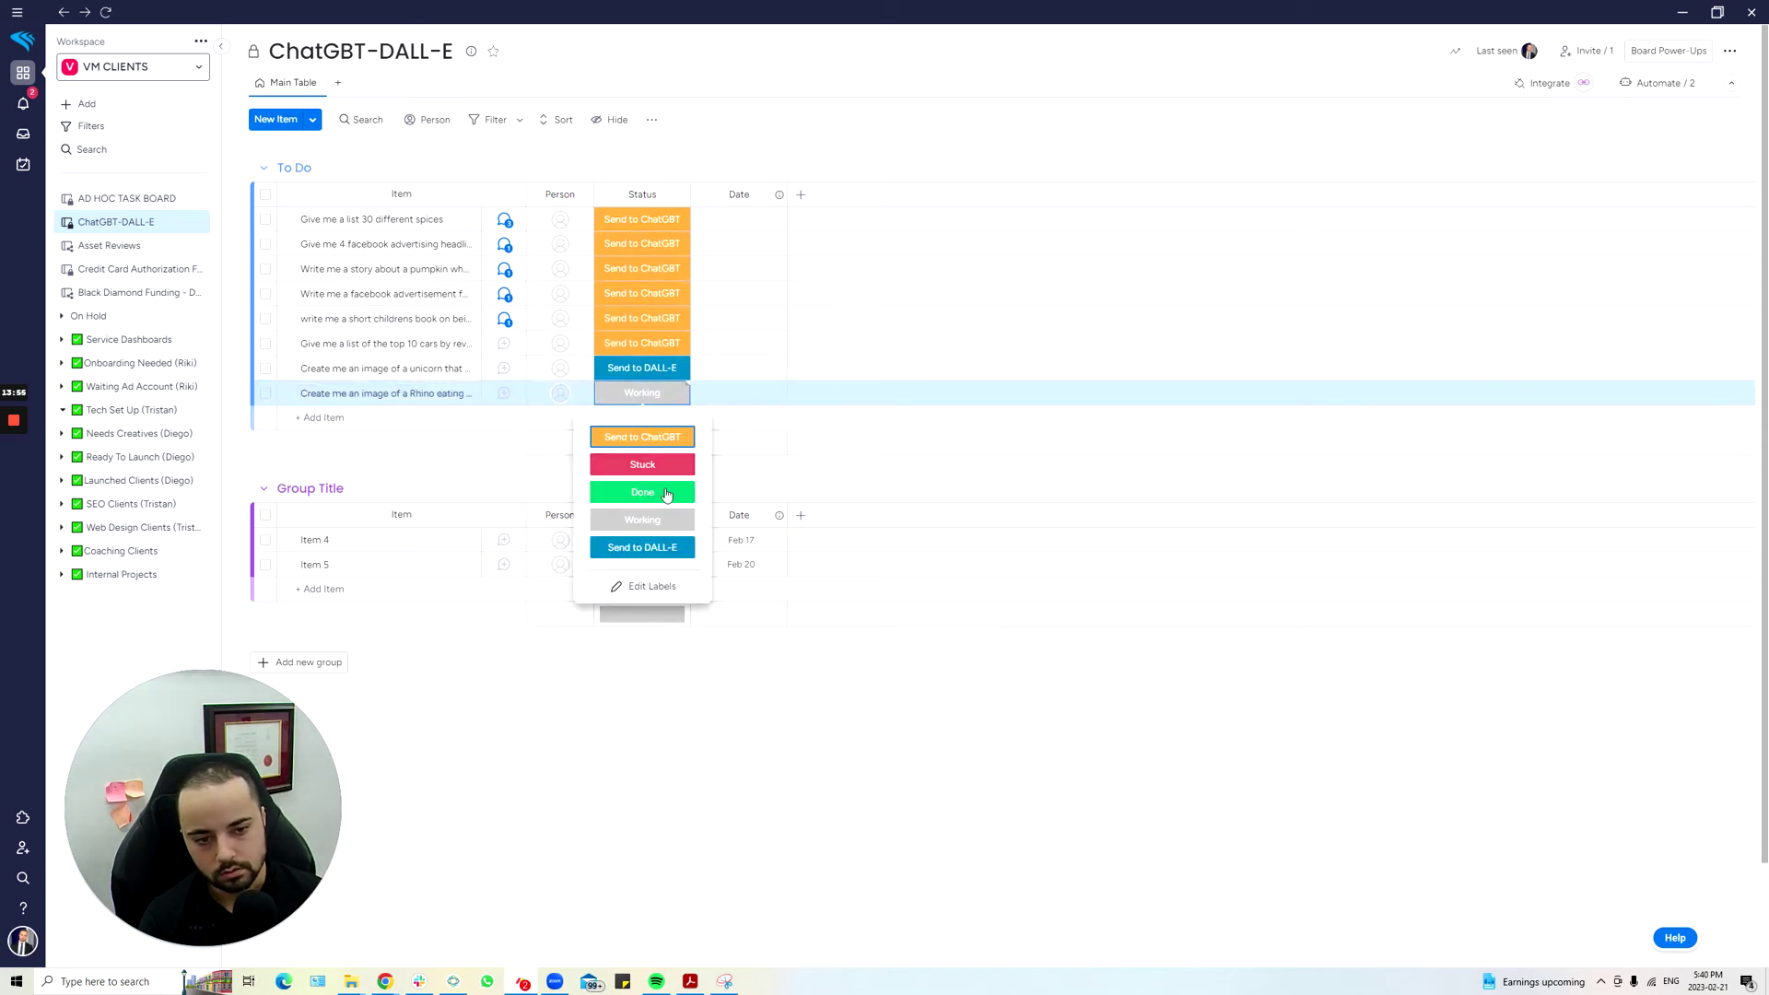
click(645, 547)
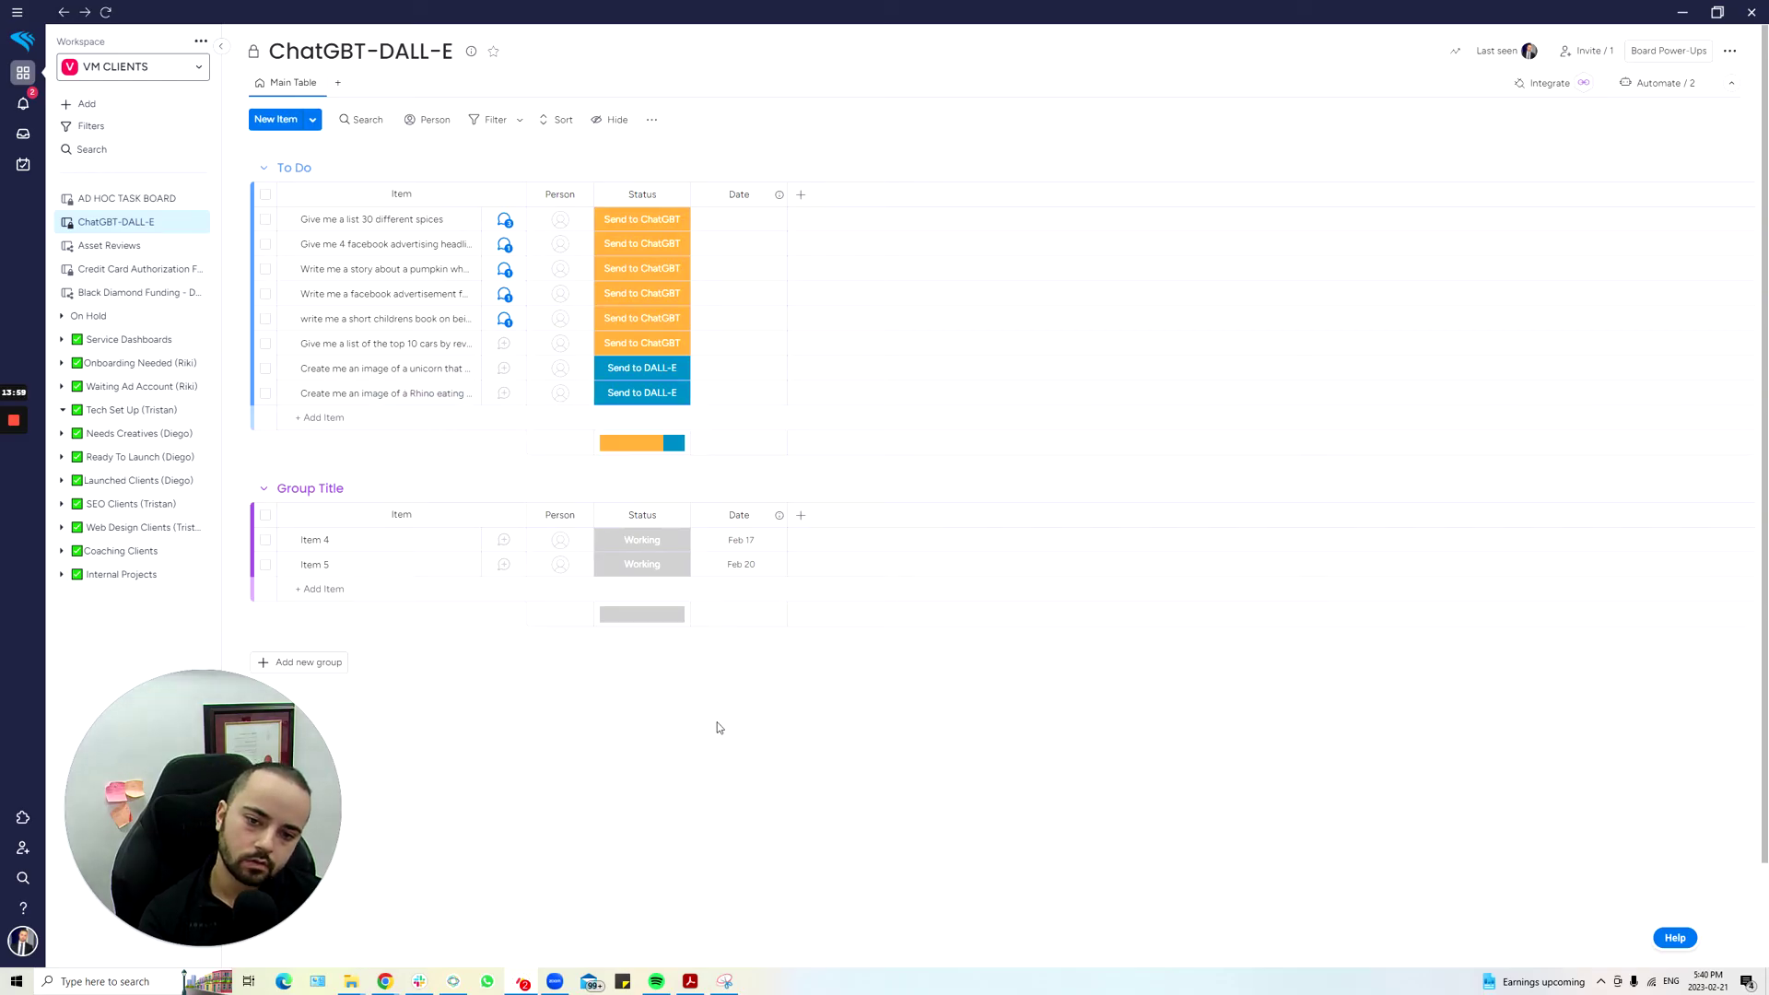
key(alt+Tab)
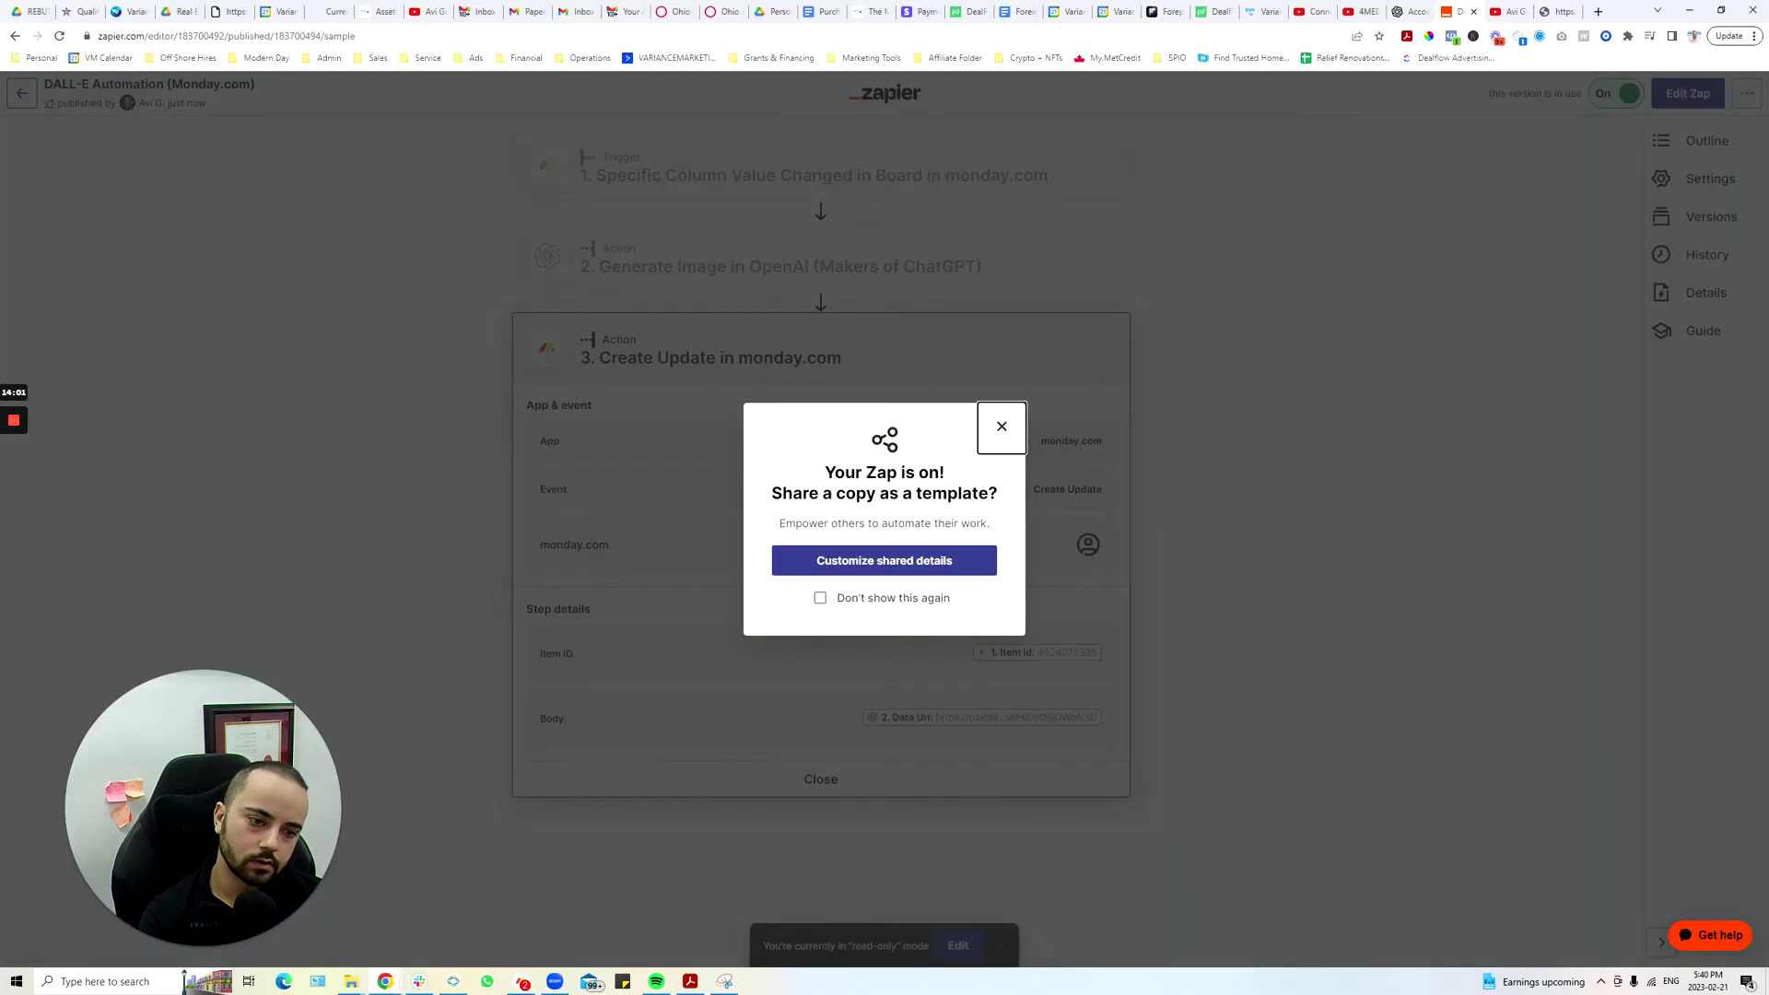
key(alt+Tab)
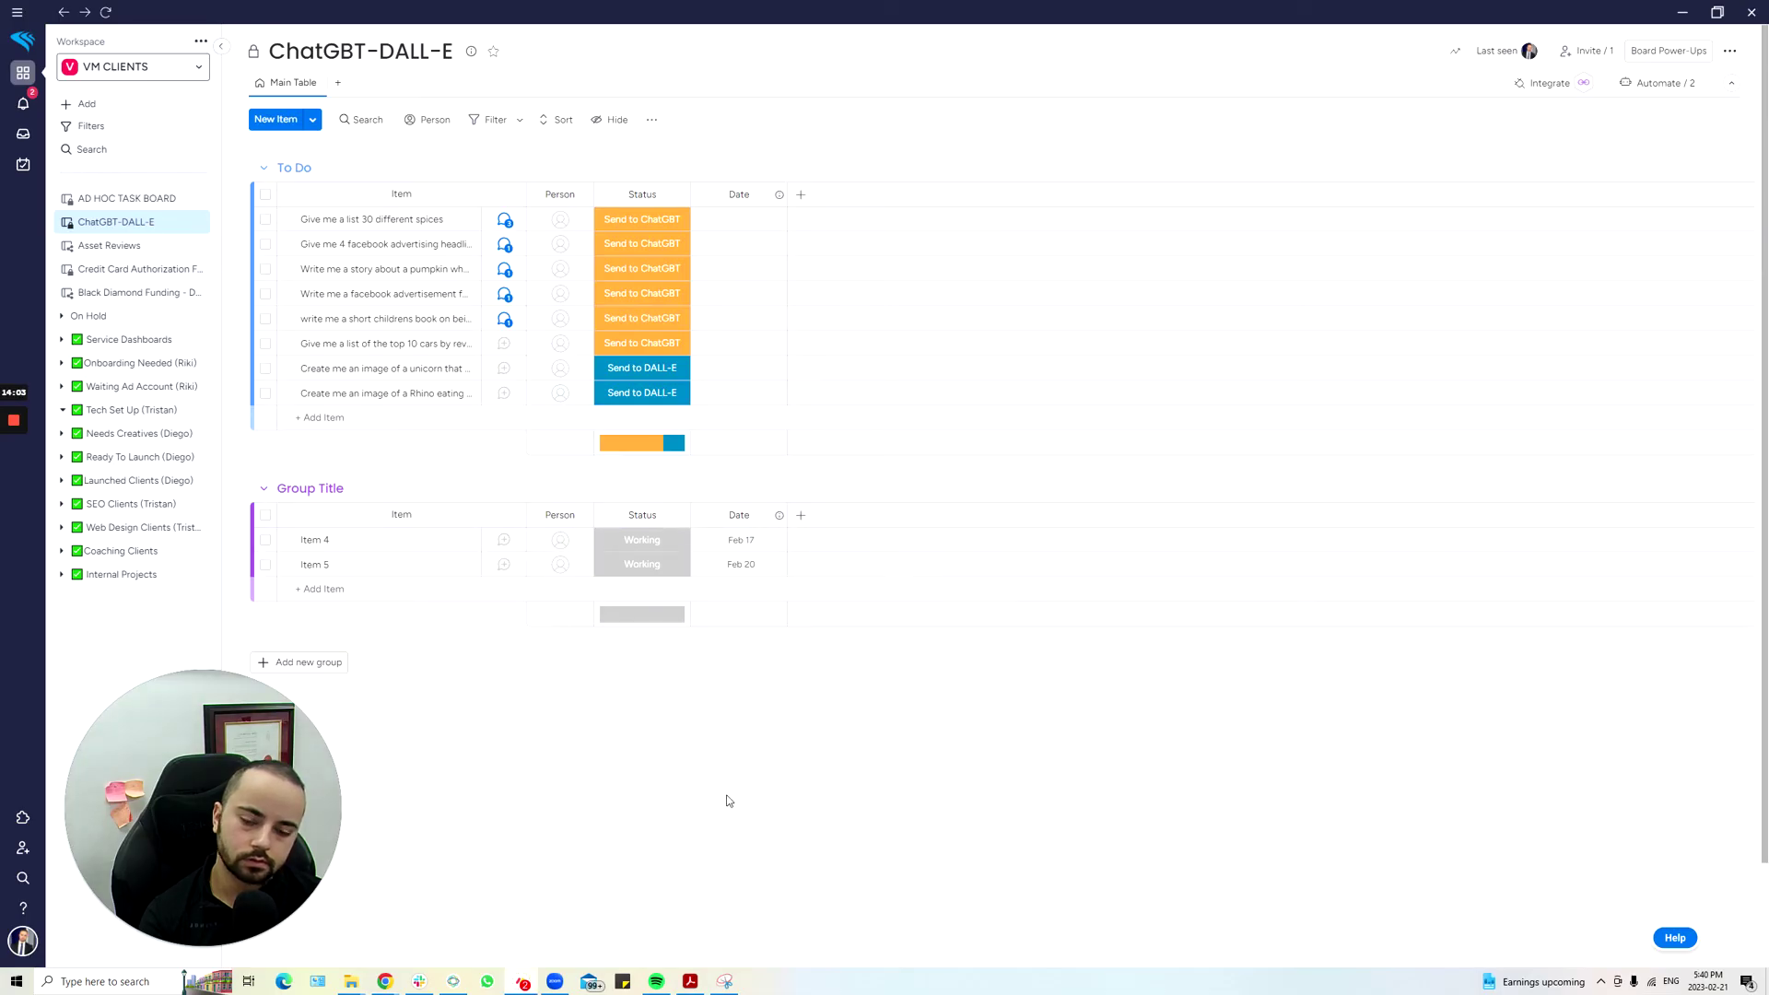
- Open the Rhino item's updates and inspect the generated surfing-rhino image zoomed to 200% in Chrome
click(503, 394)
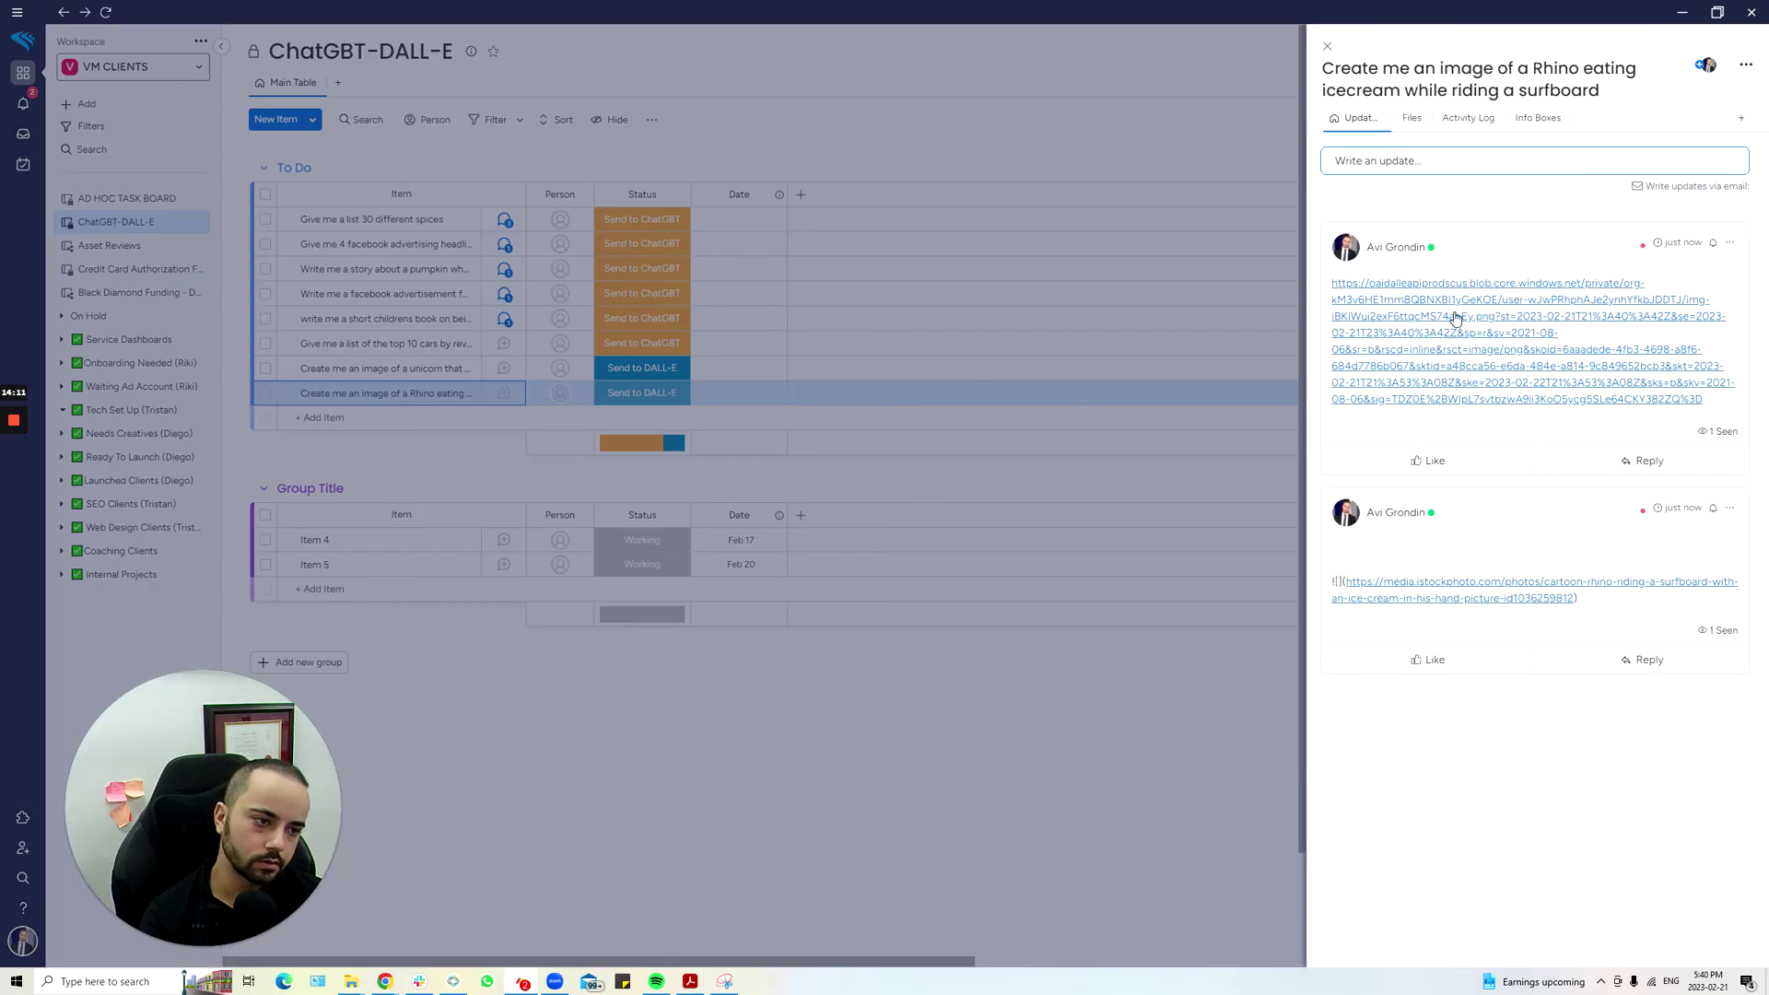
click(1456, 318)
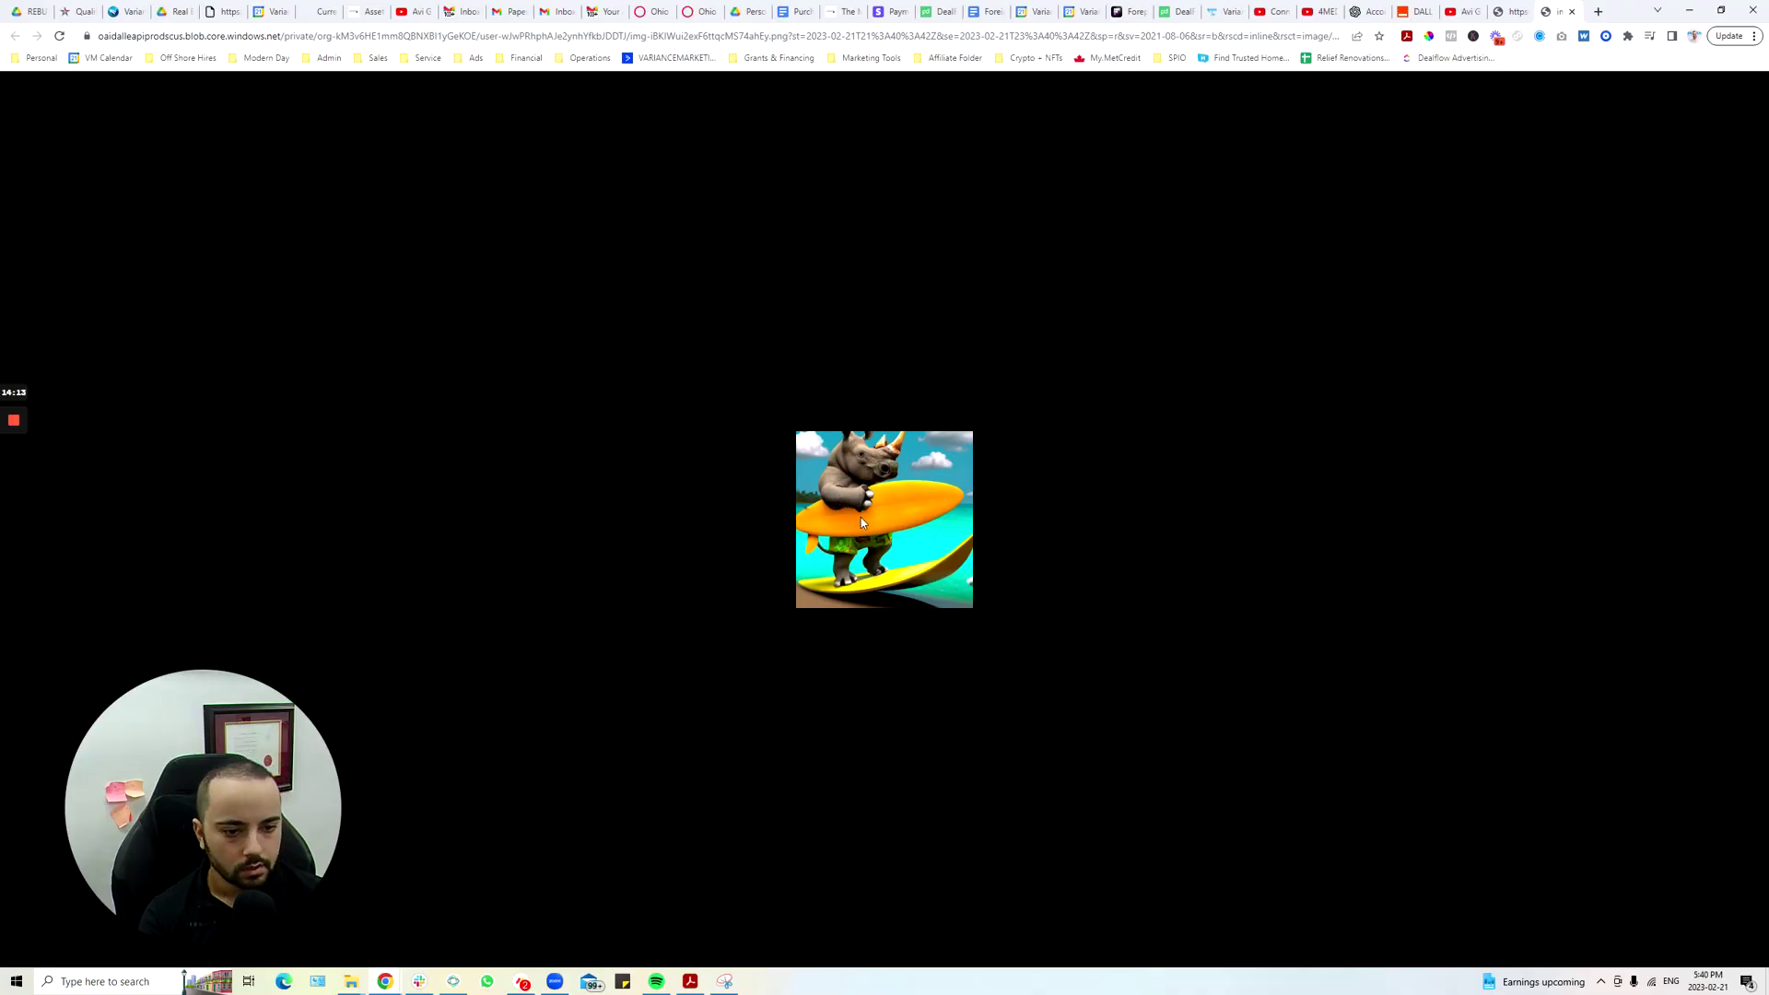
key(alt+Tab)
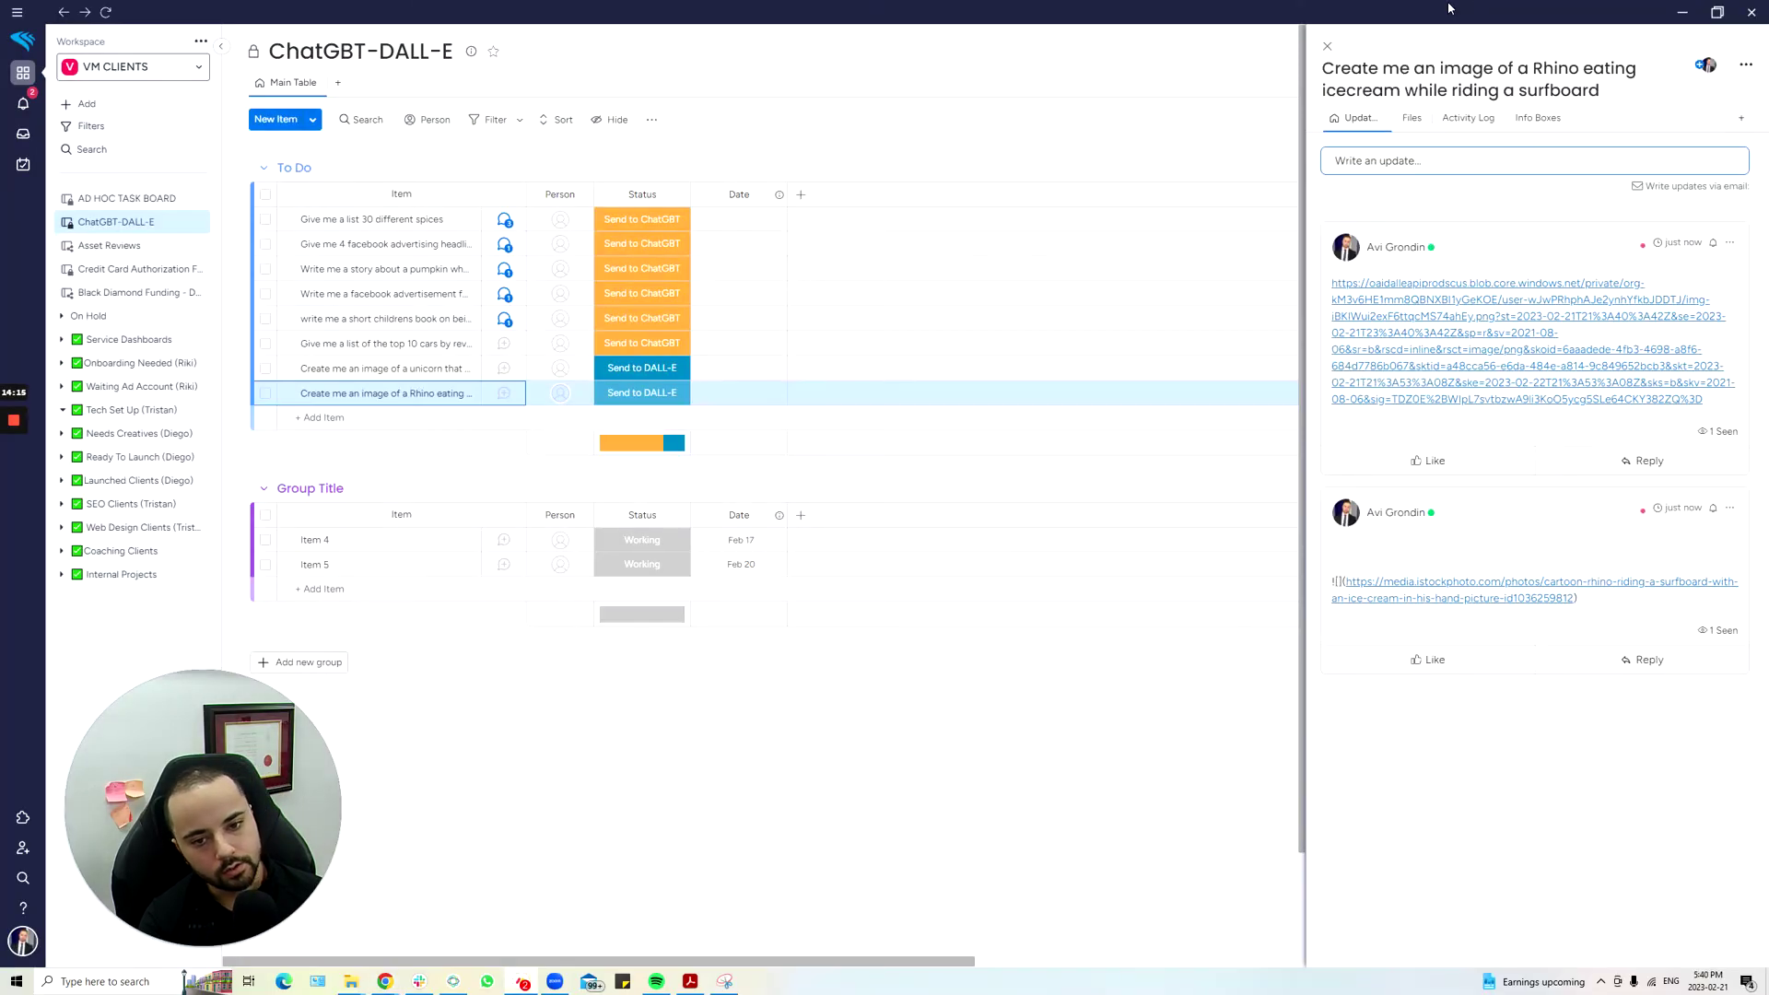
key(alt+Tab)
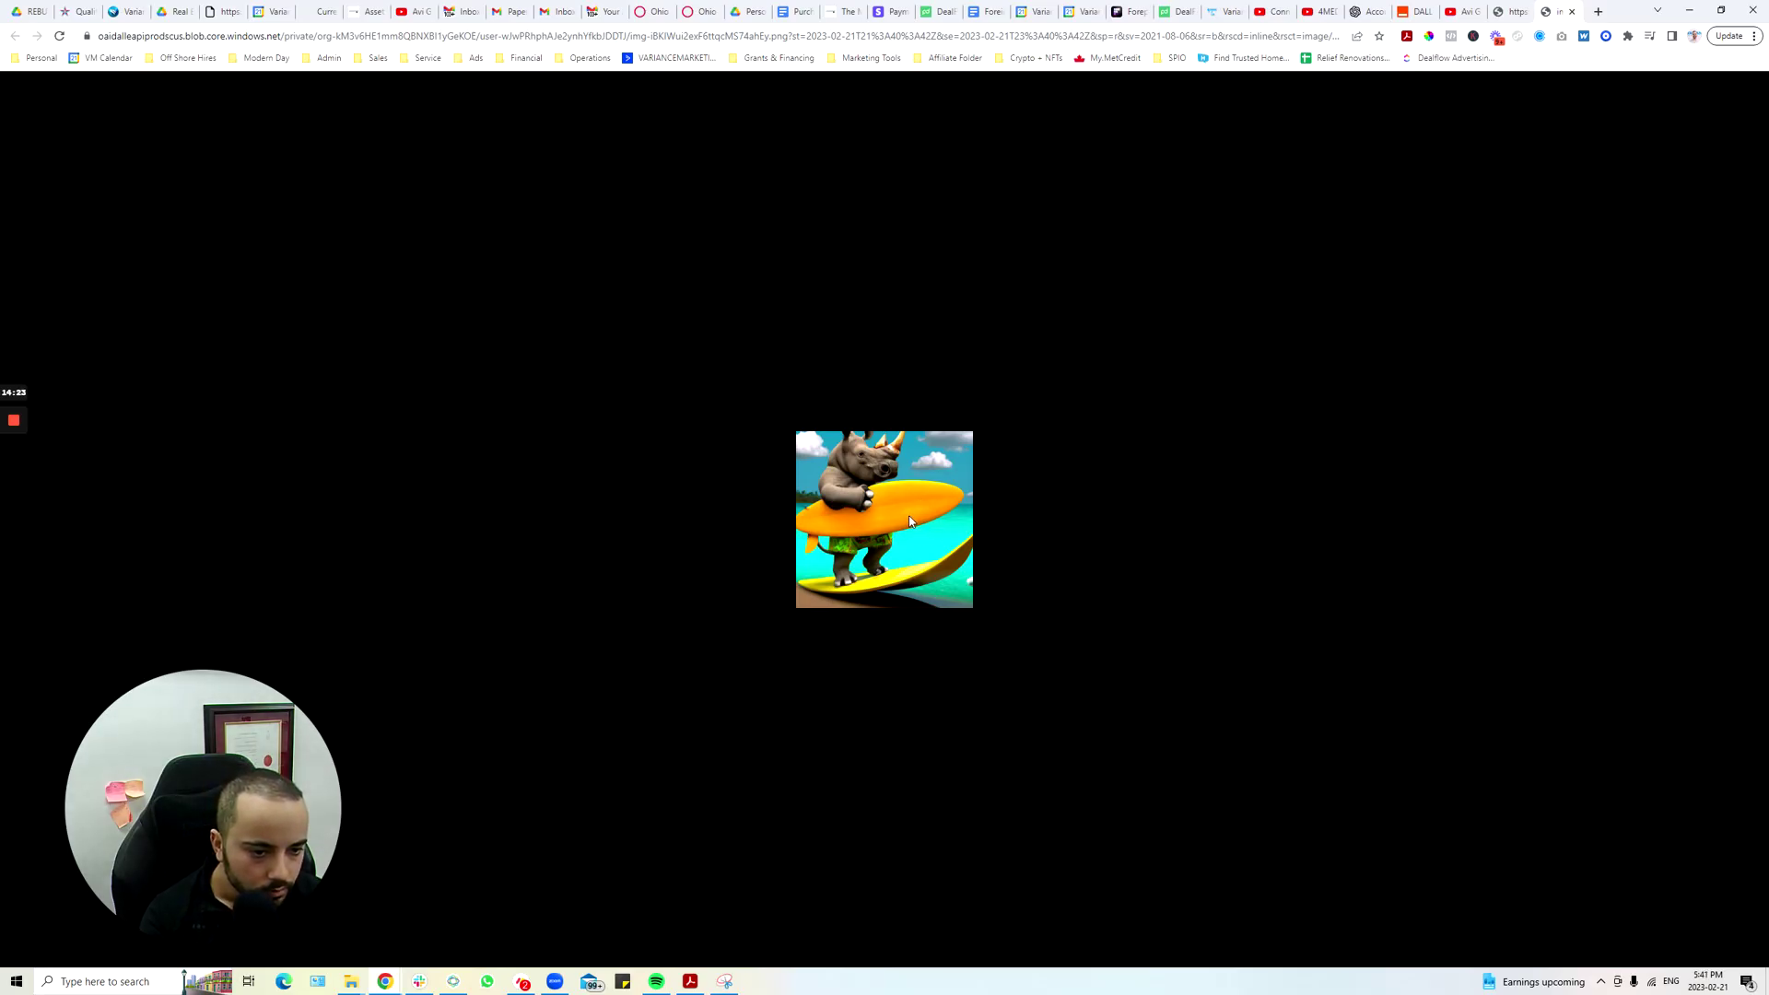
key(ctrl+plus)
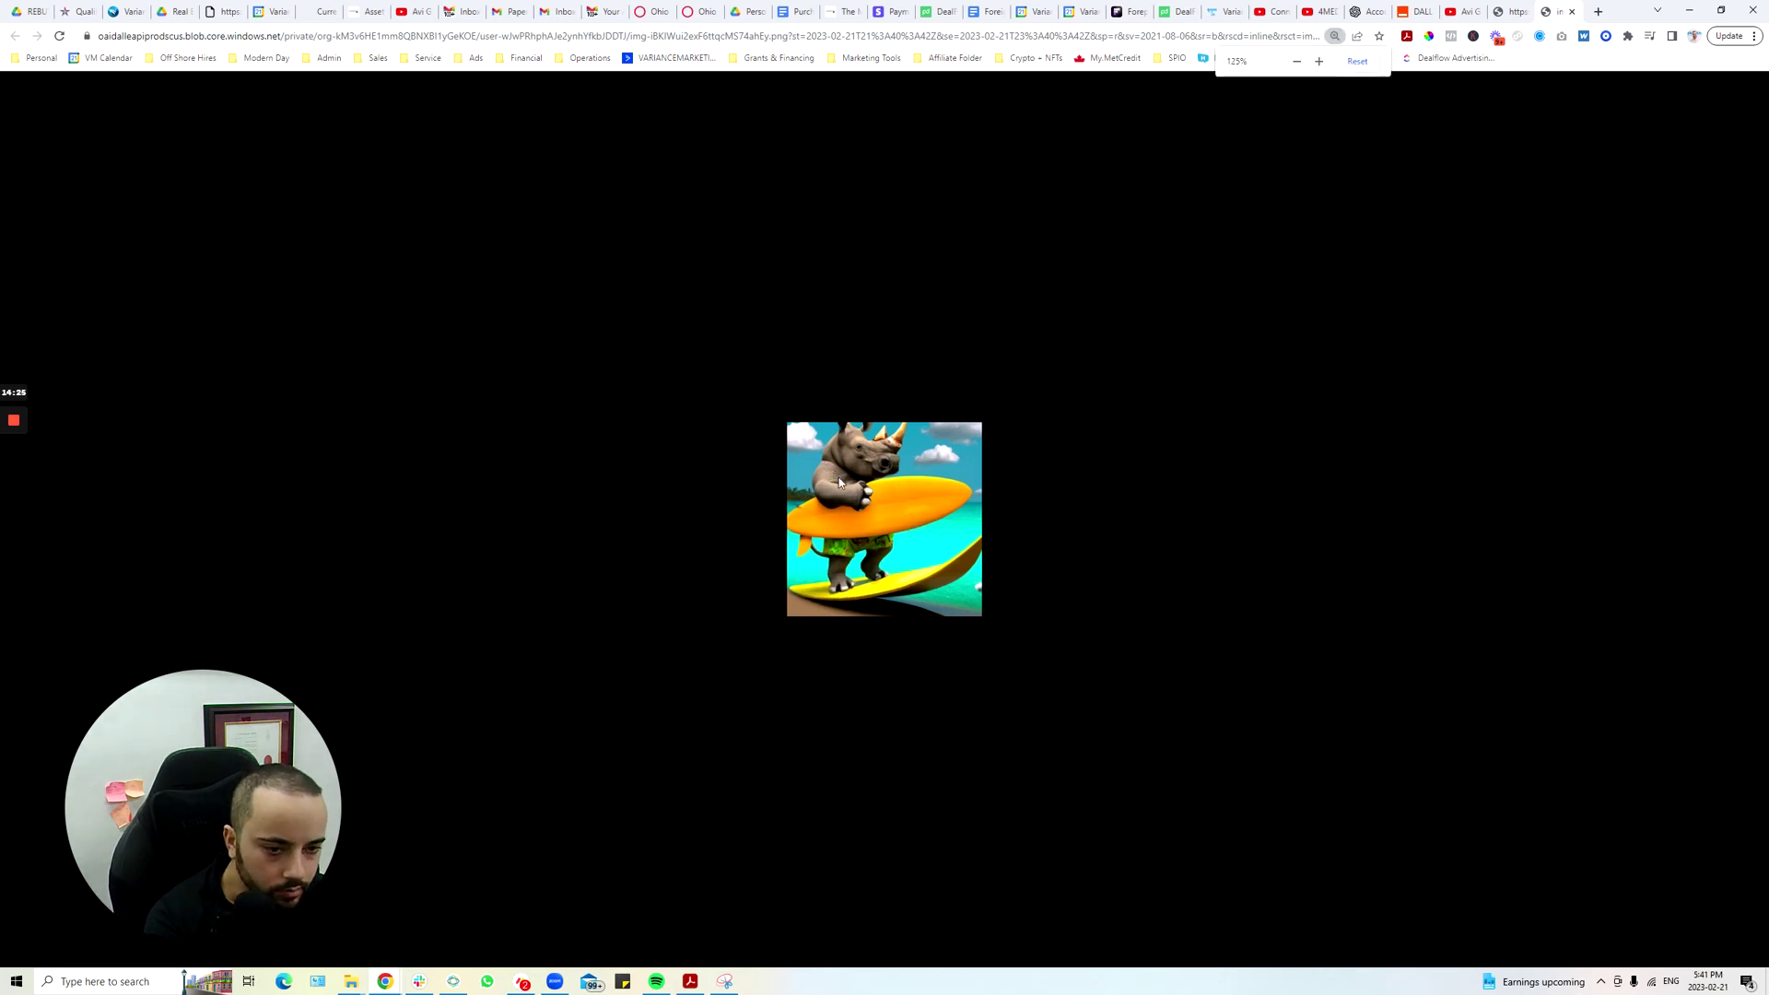
key(ctrl+plus)
key(ctrl+plus)
key(ctrl+plus)
key(ctrl+plus)
key(ctrl+plus)
key(ctrl+minus)
key(ctrl+minus)
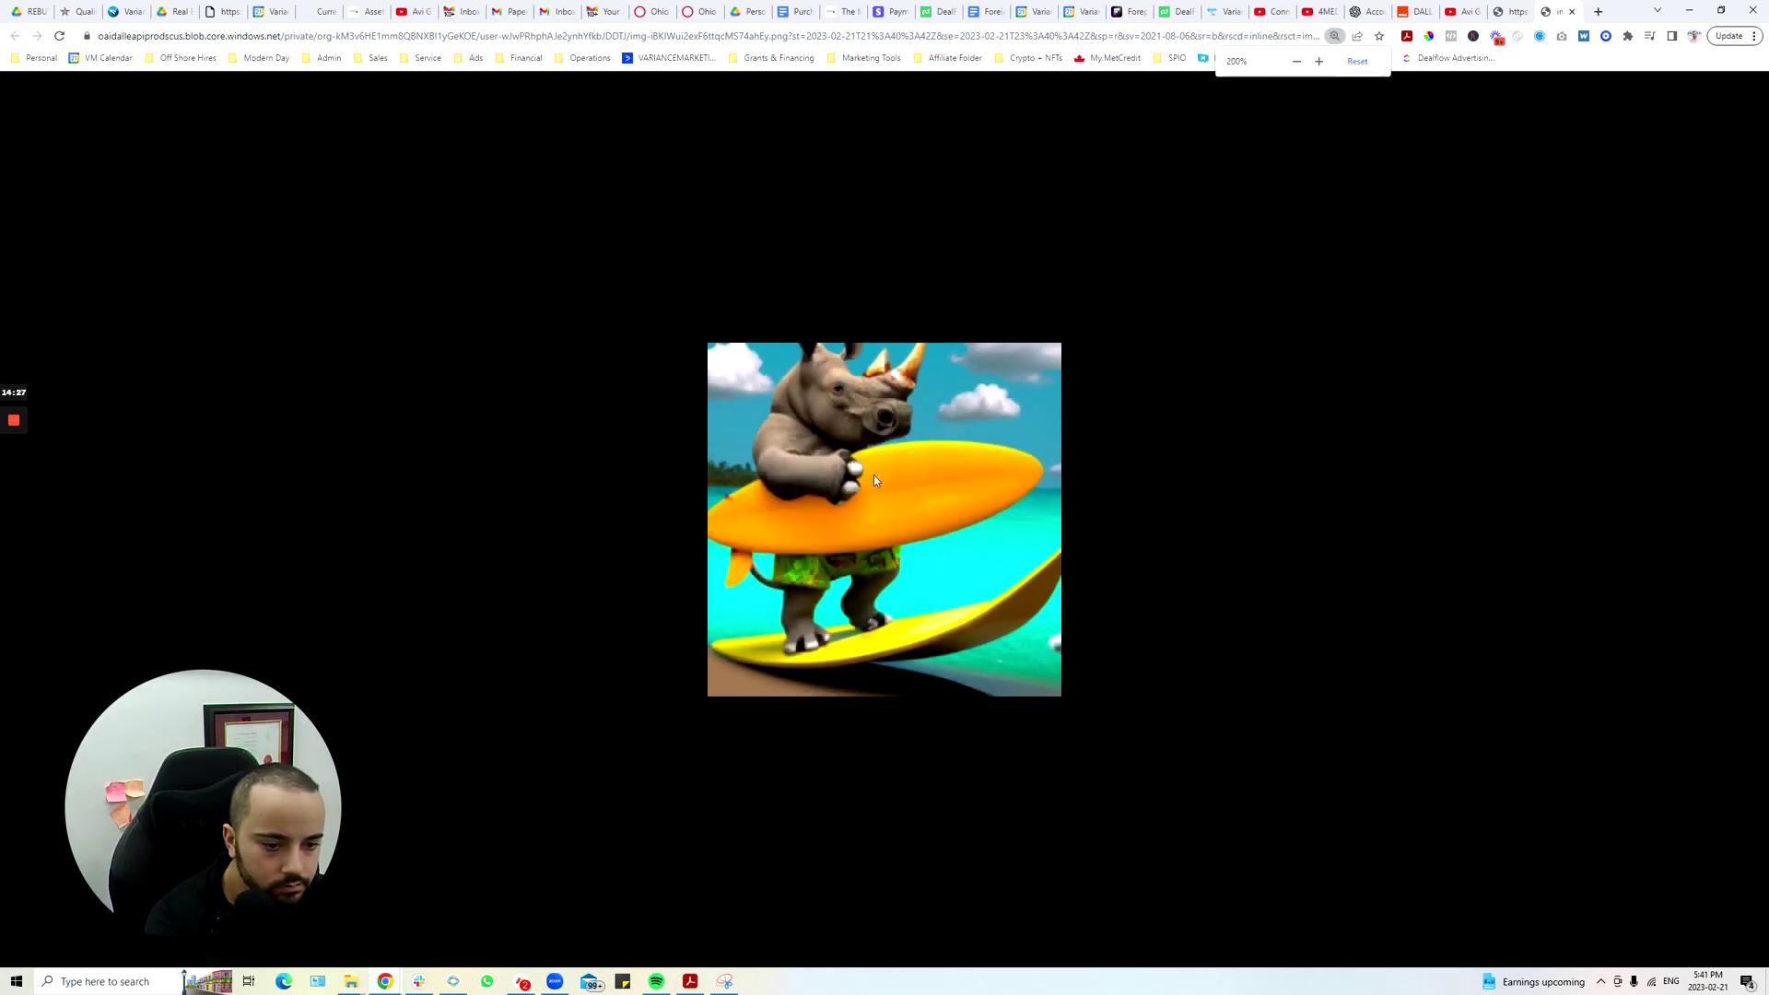
click(1689, 10)
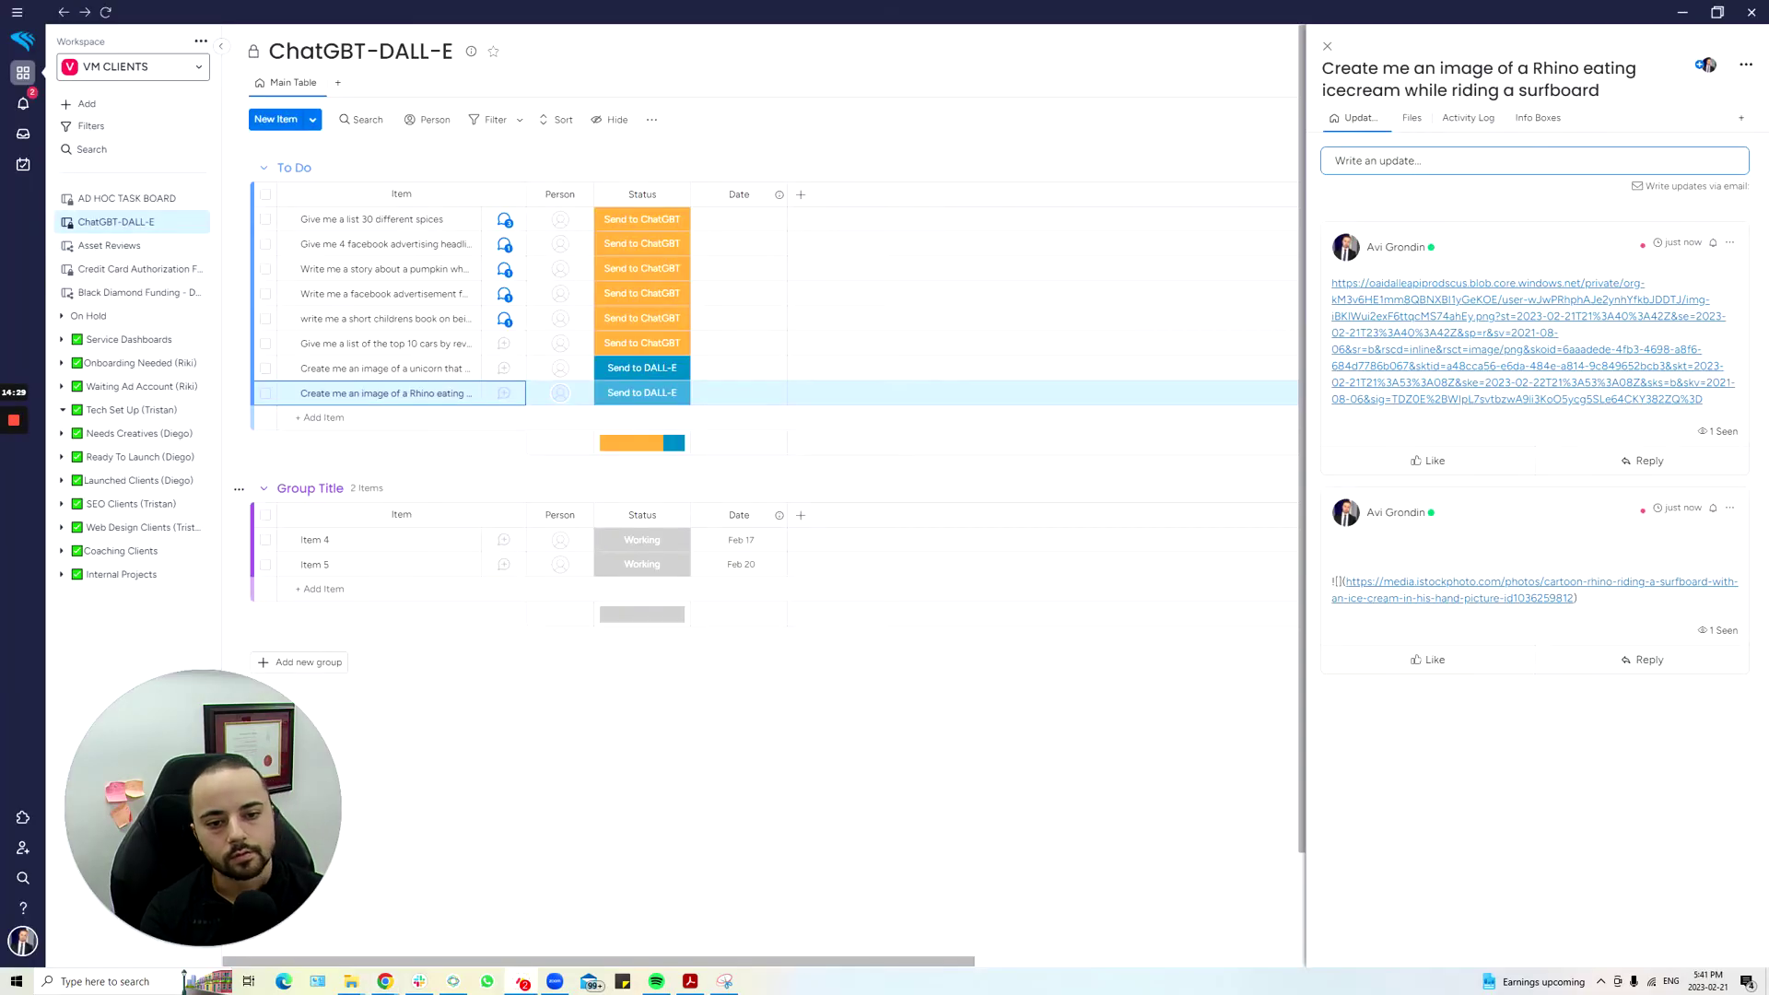
- Add a plumber image-prompt item with status Send to DALL-E and open its updates
click(318, 417)
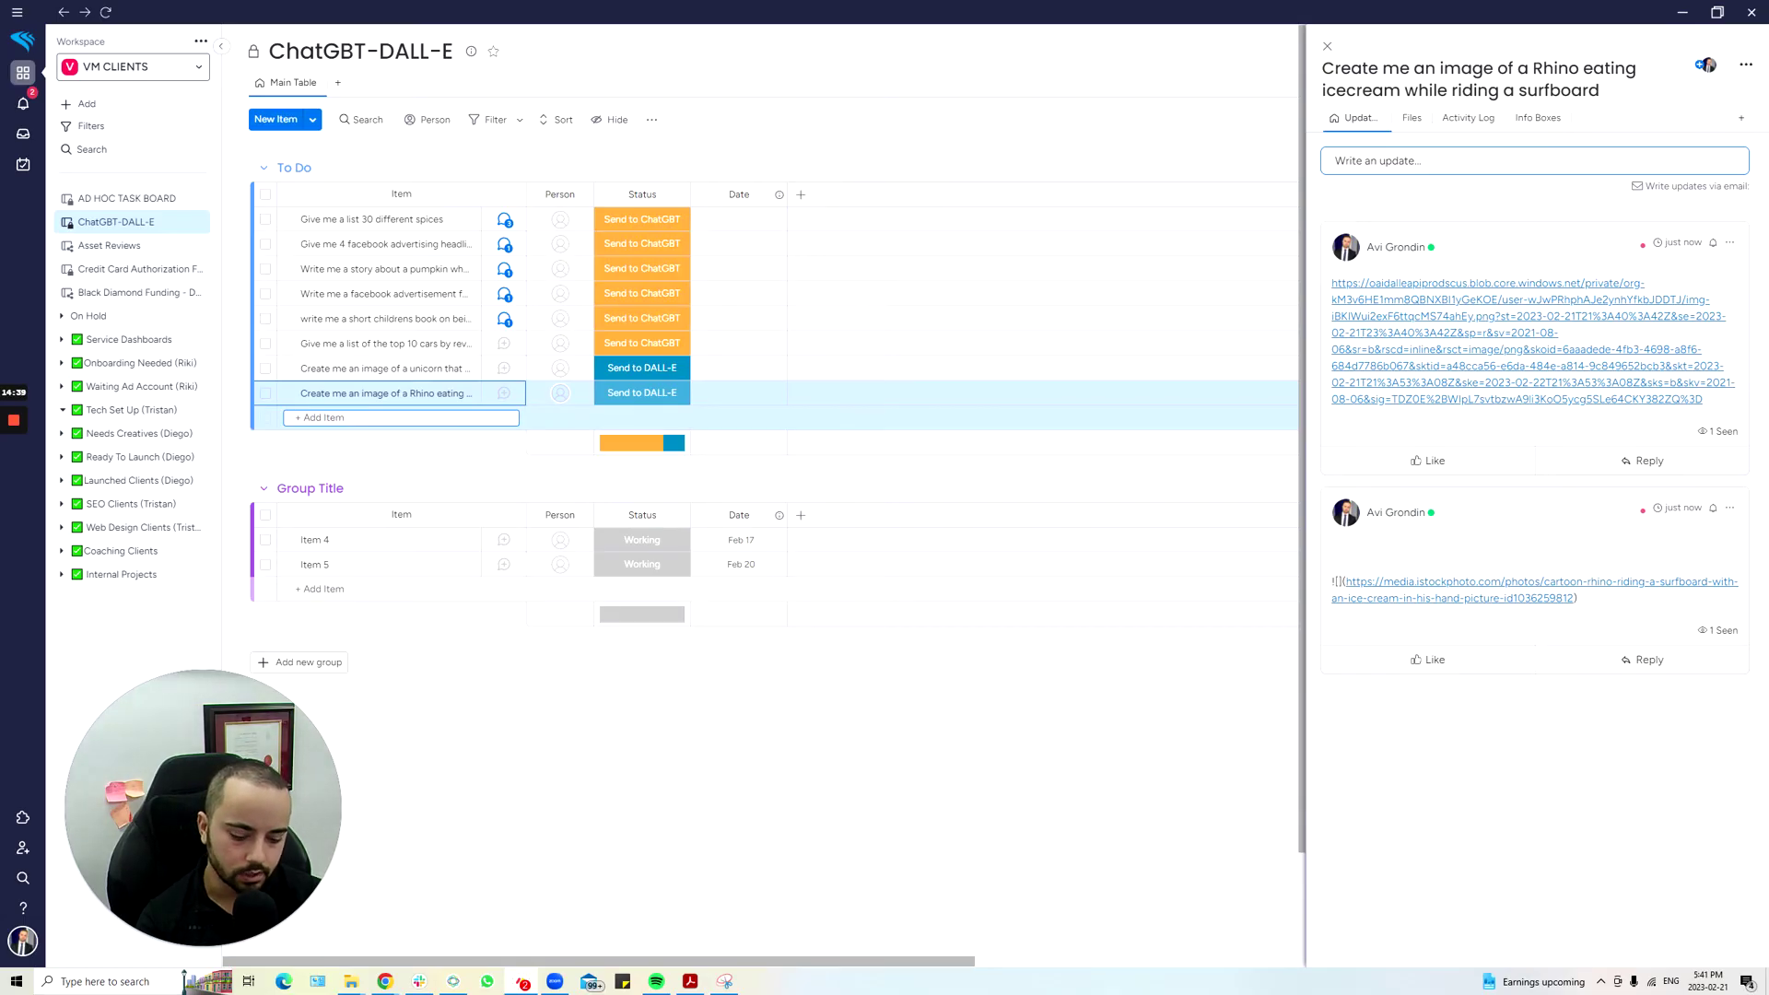
text(Generate me a)
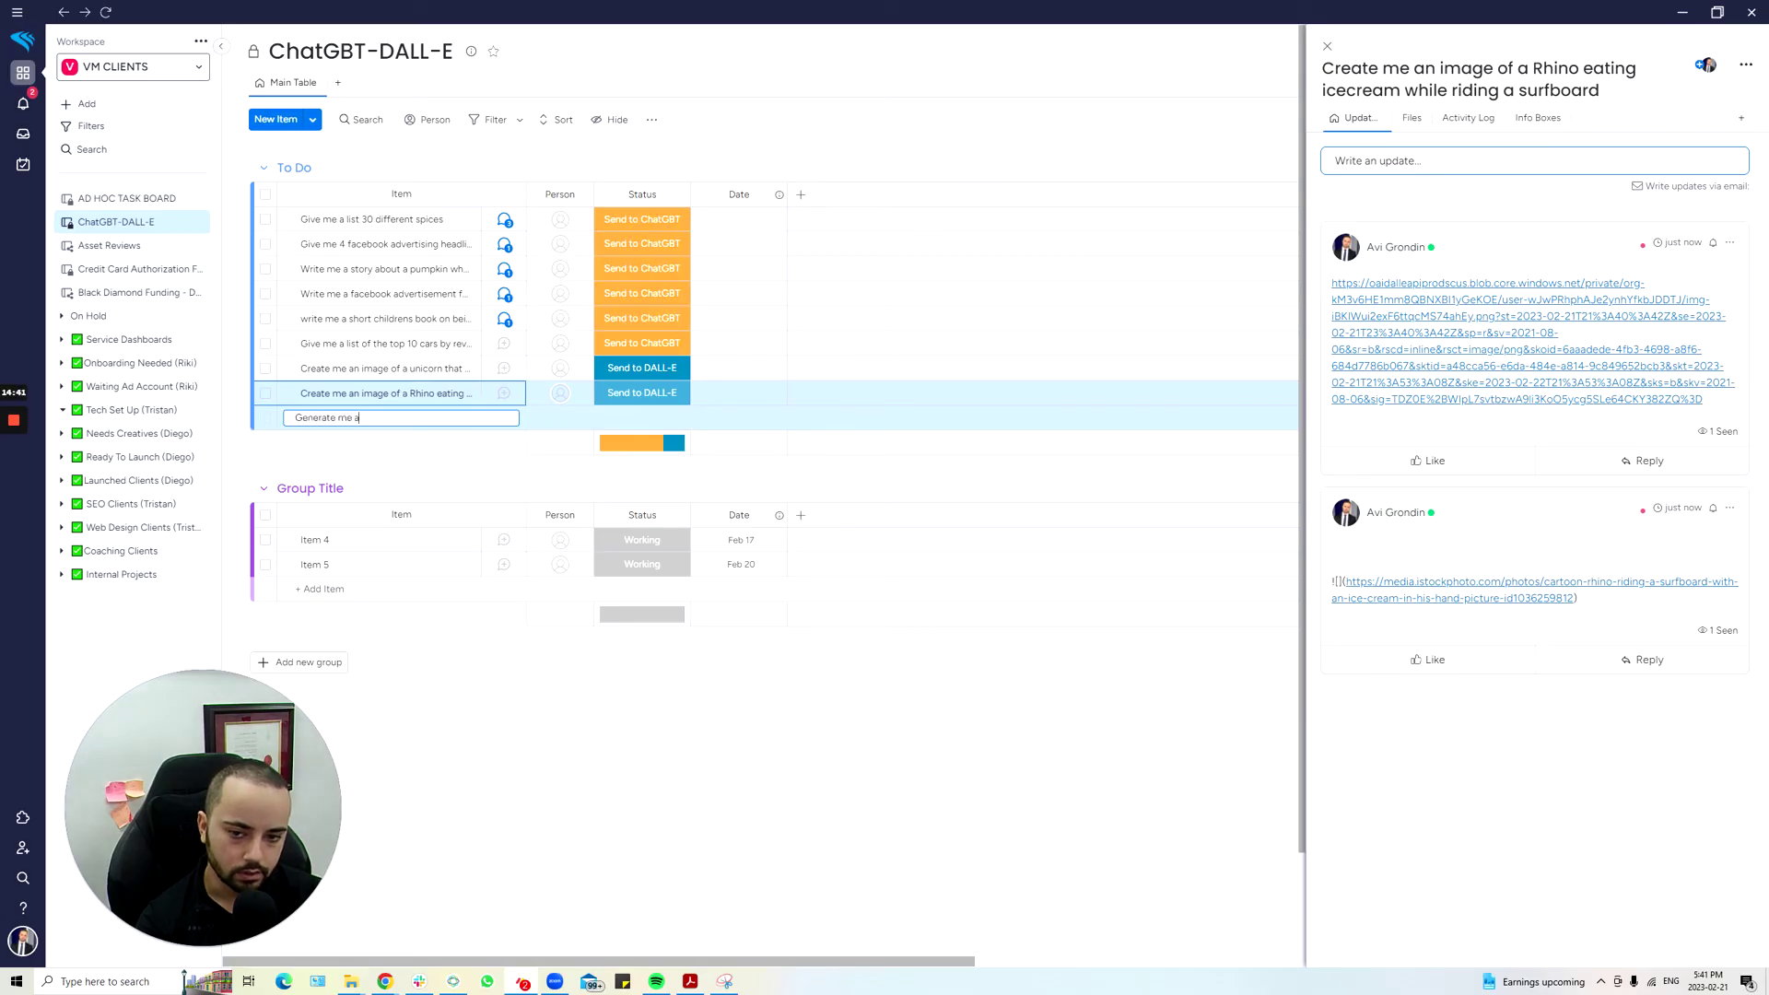
text(n image of a plumber do)
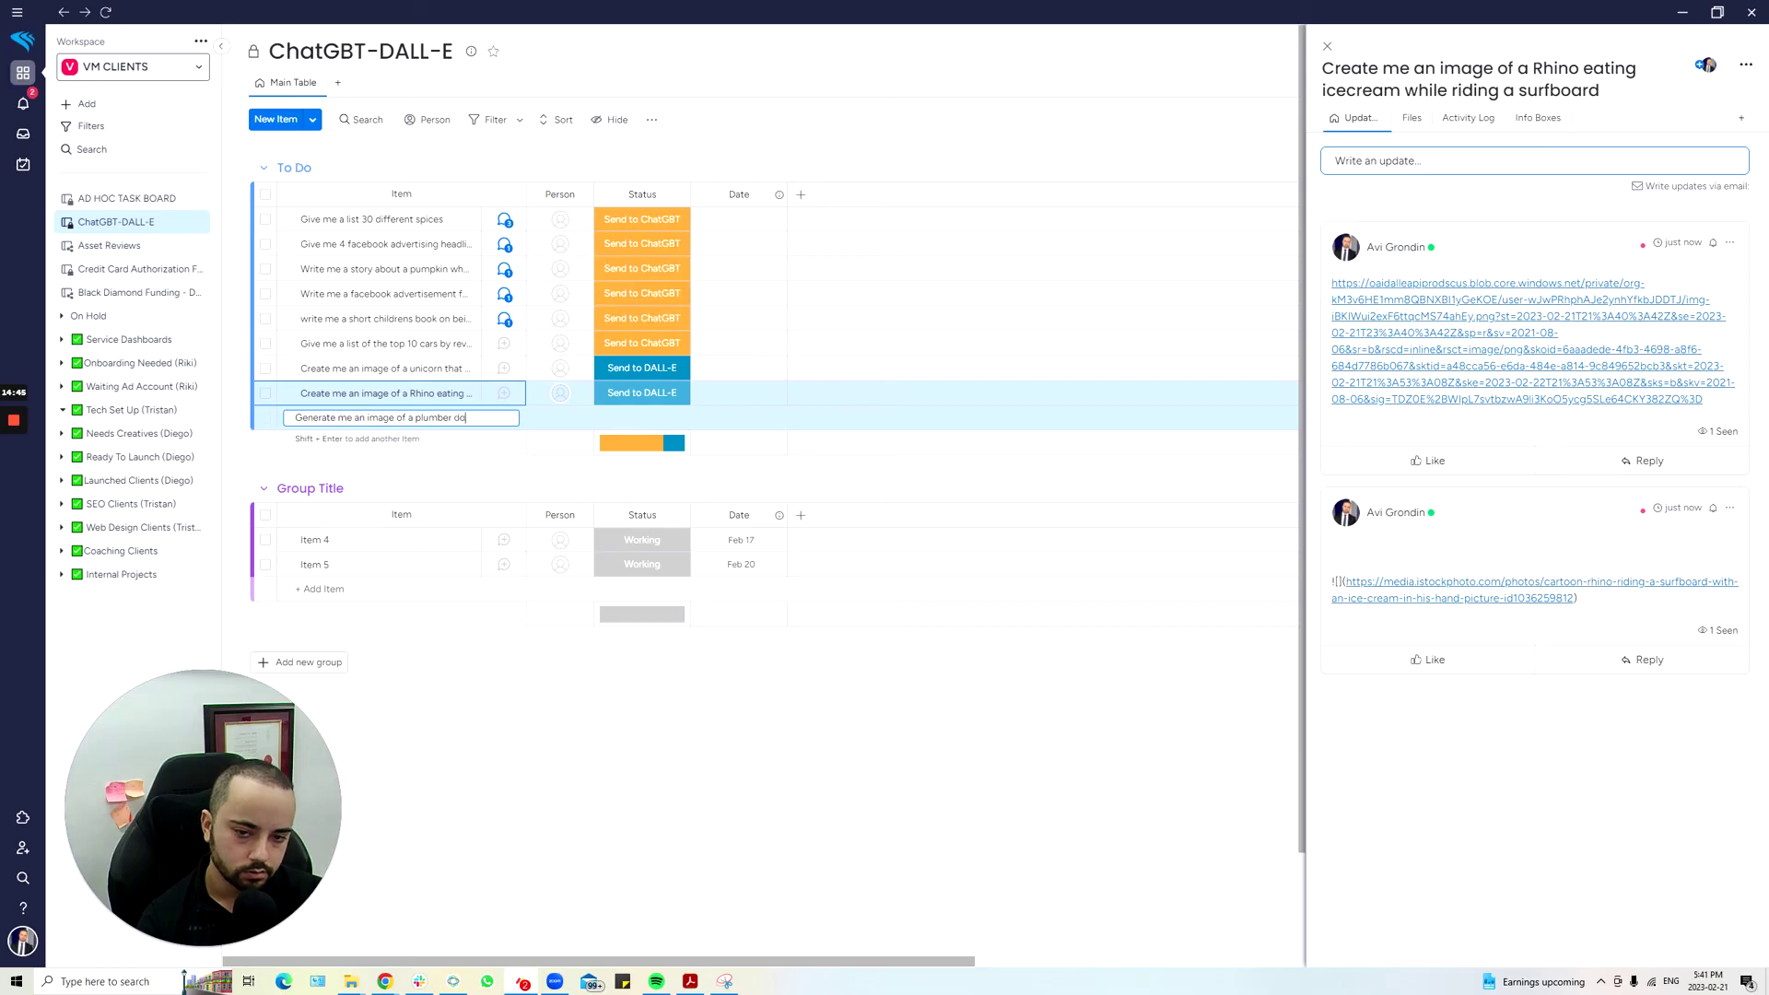
text(ing FA)
text(ncy)
key(Return)
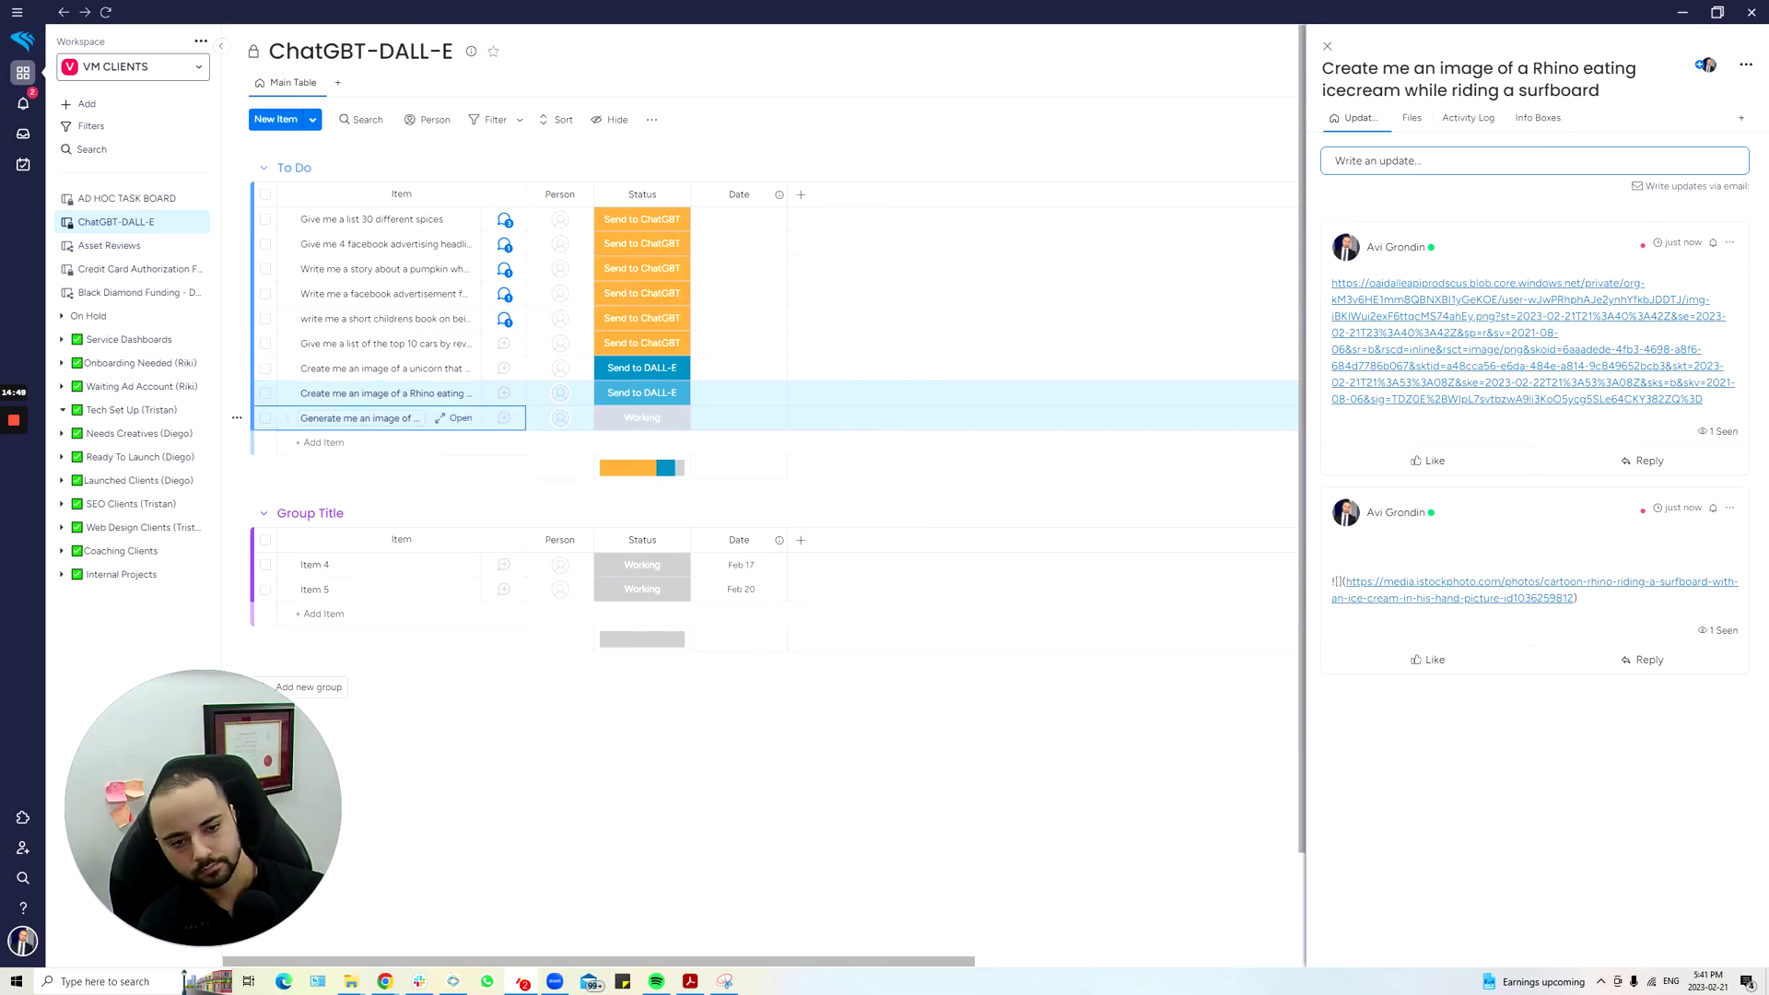
click(642, 418)
click(642, 485)
click(948, 563)
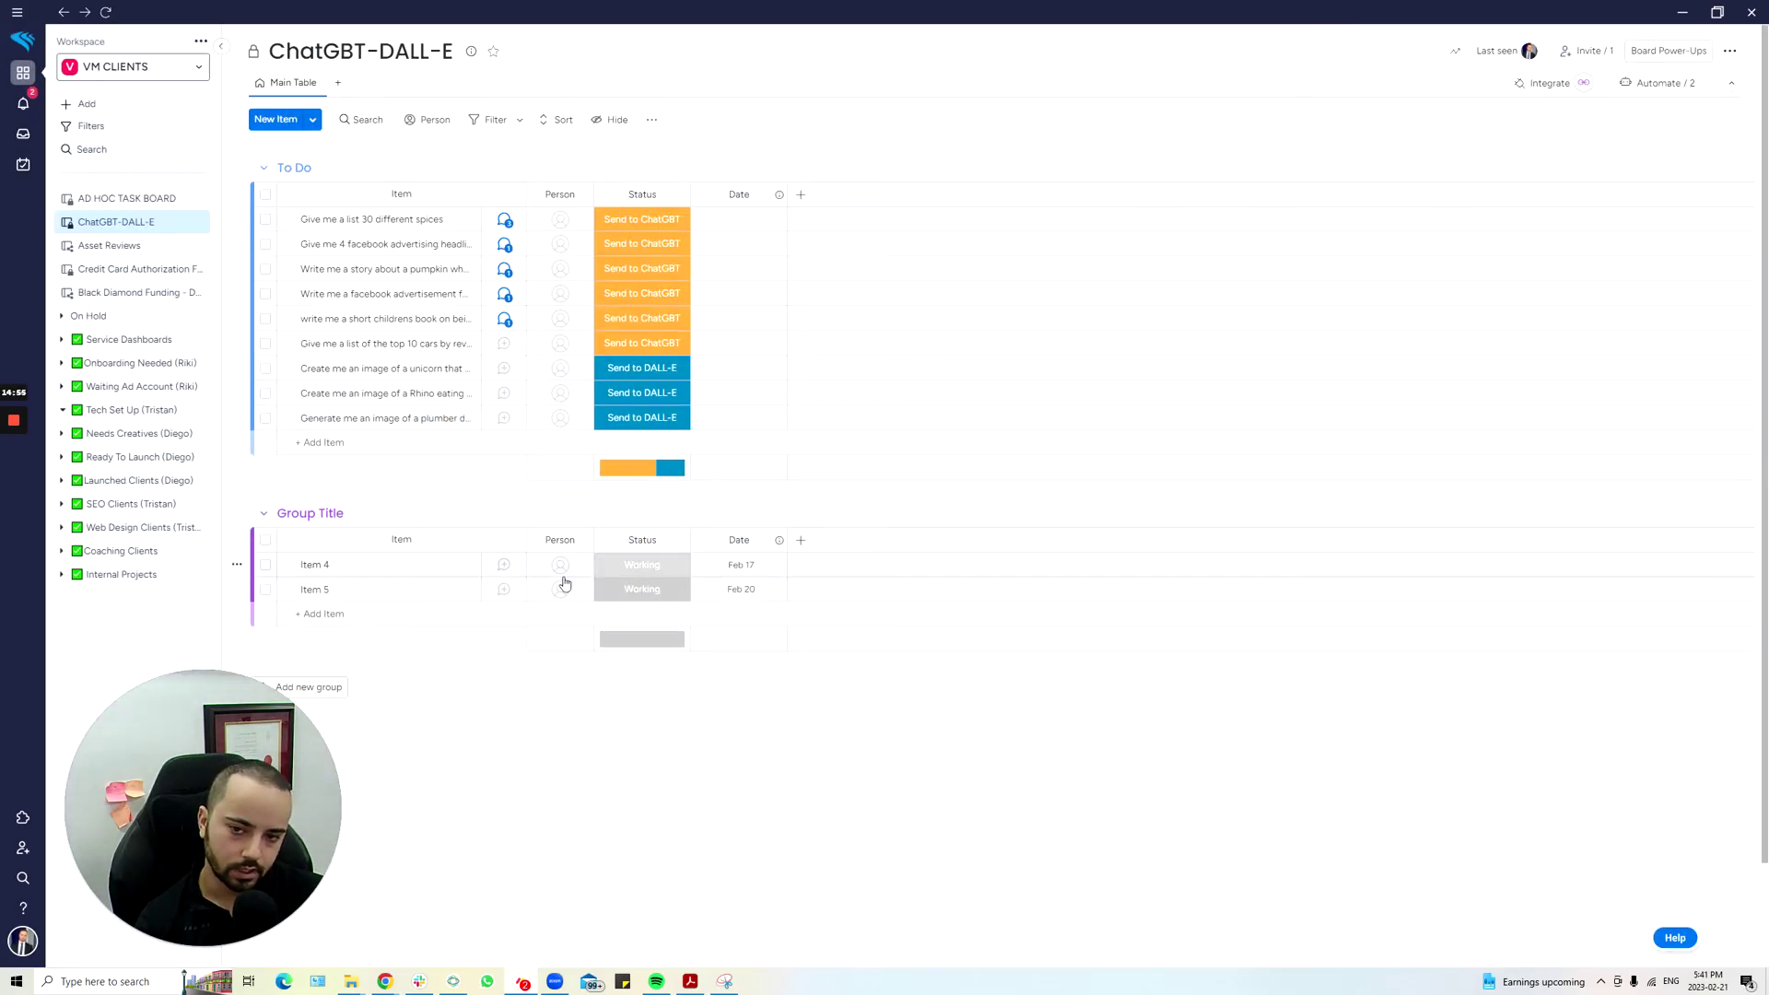
click(505, 420)
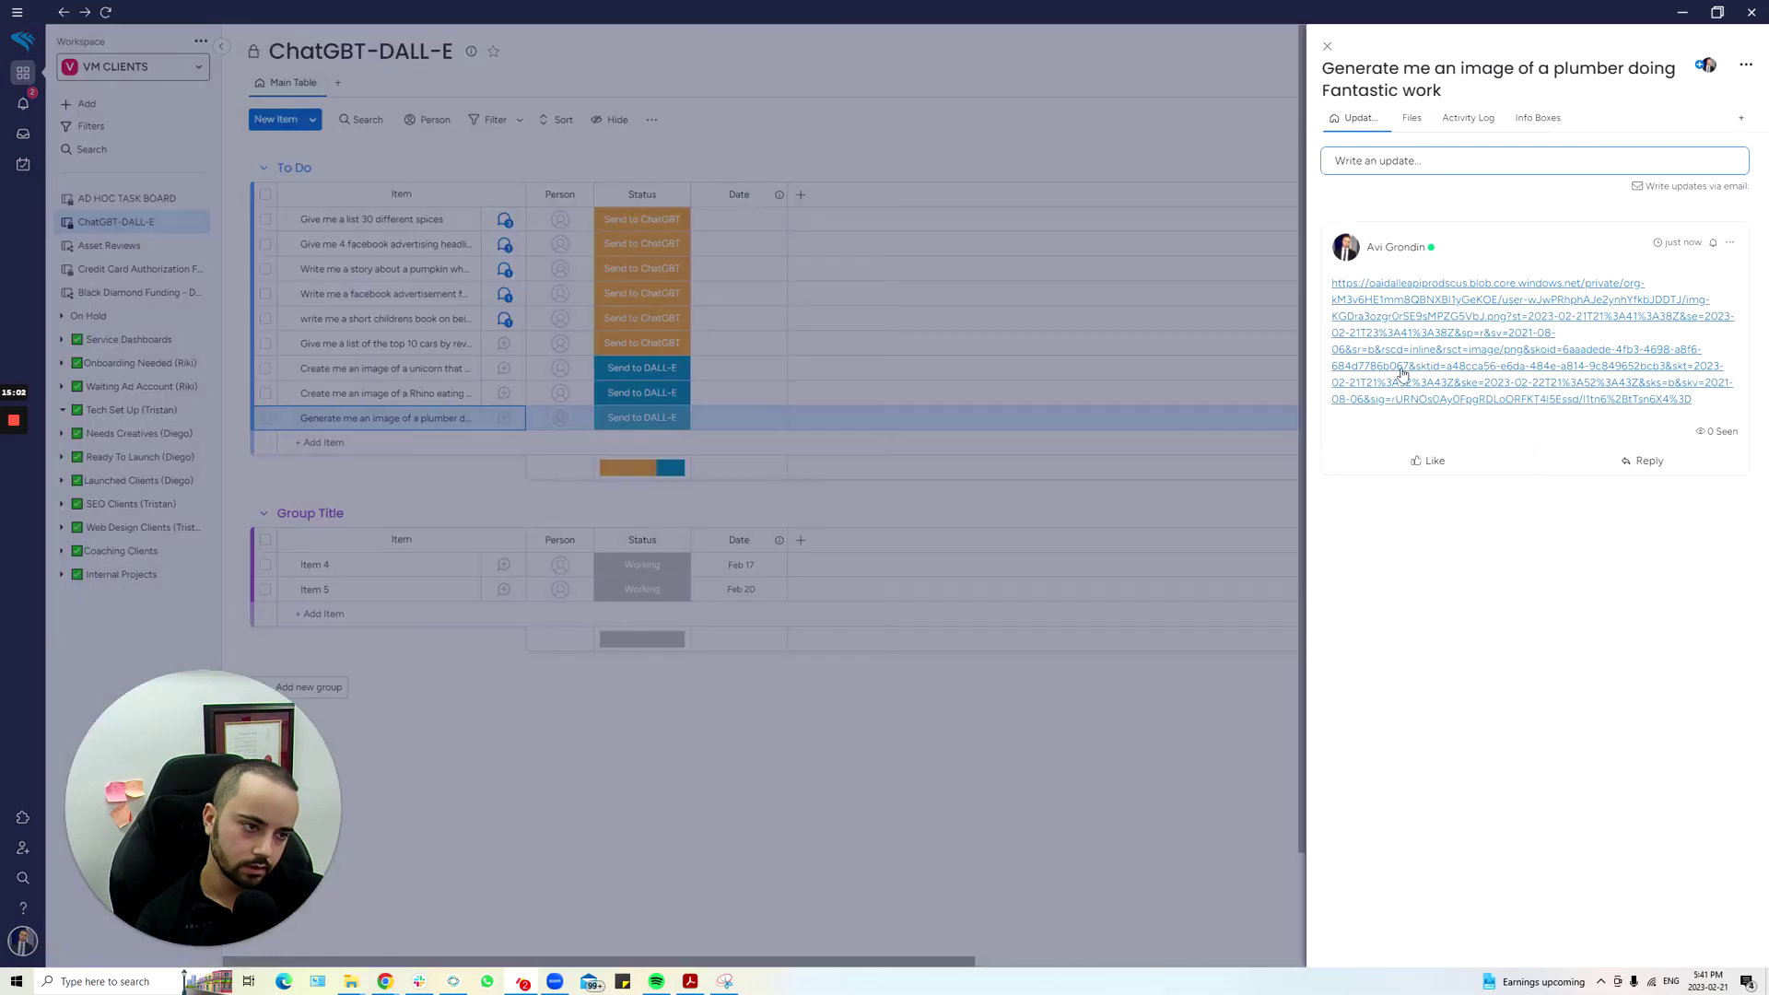
- View the plumber item's generated image link in Chrome, then close its updates panel
click(1402, 372)
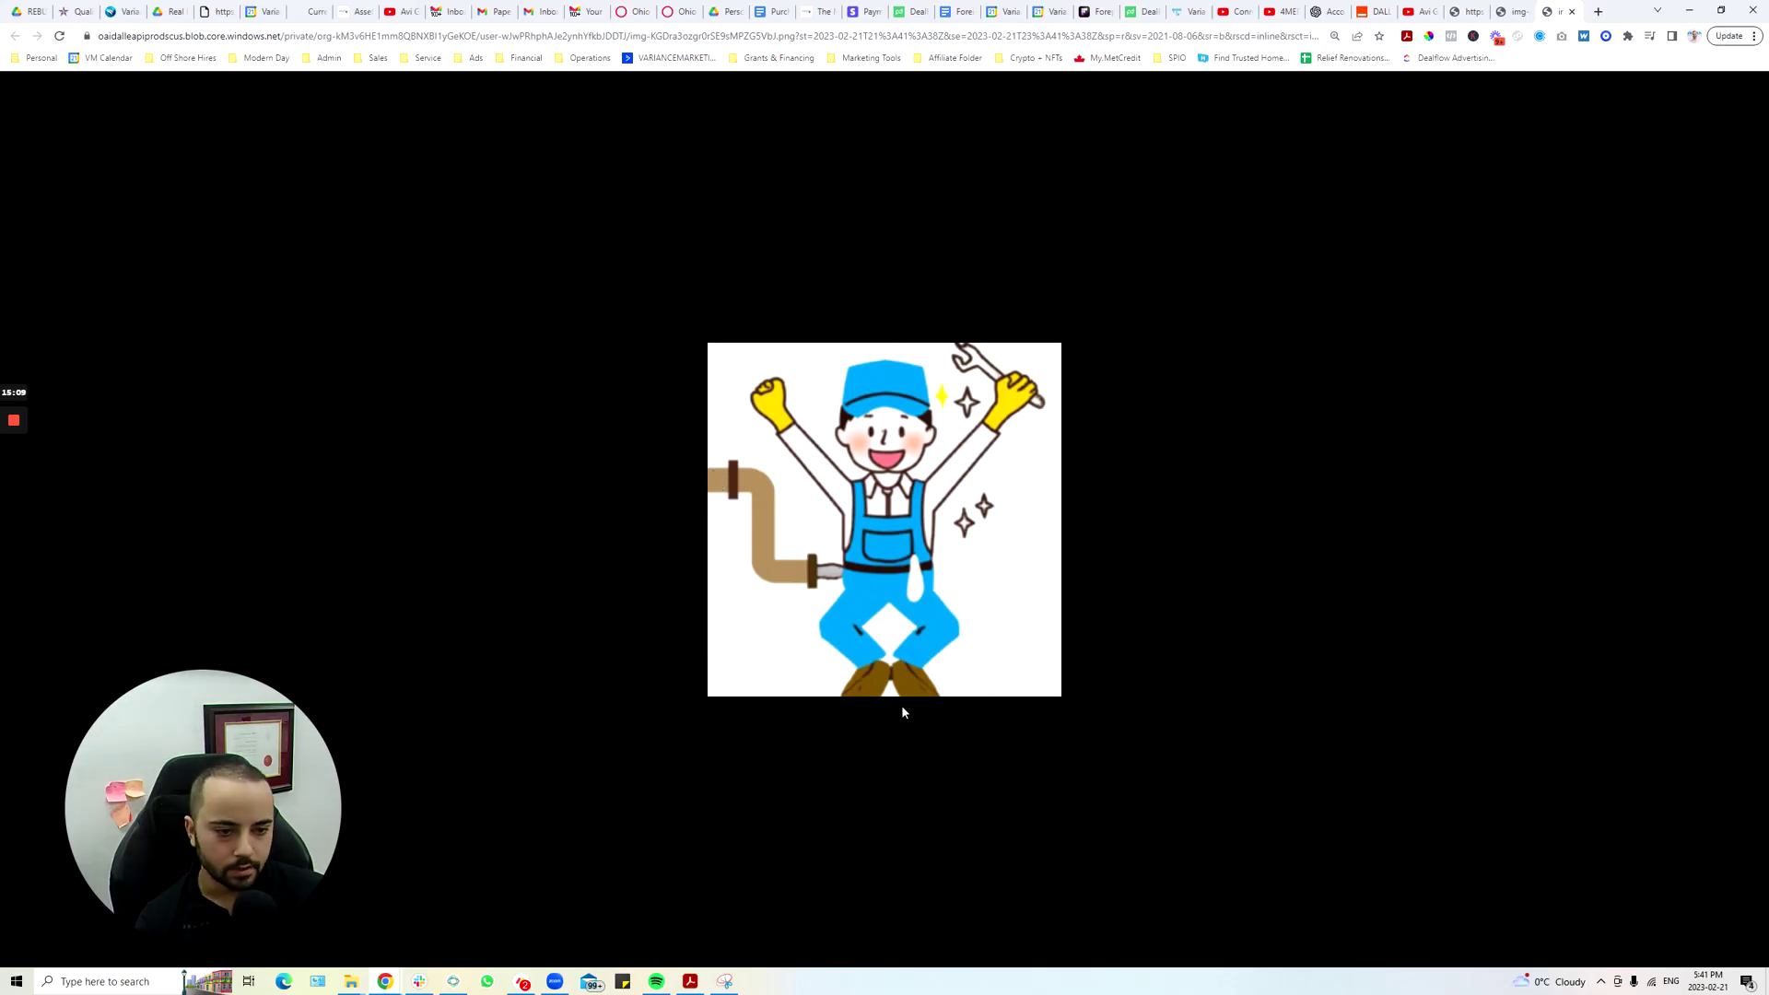
key(alt+Tab)
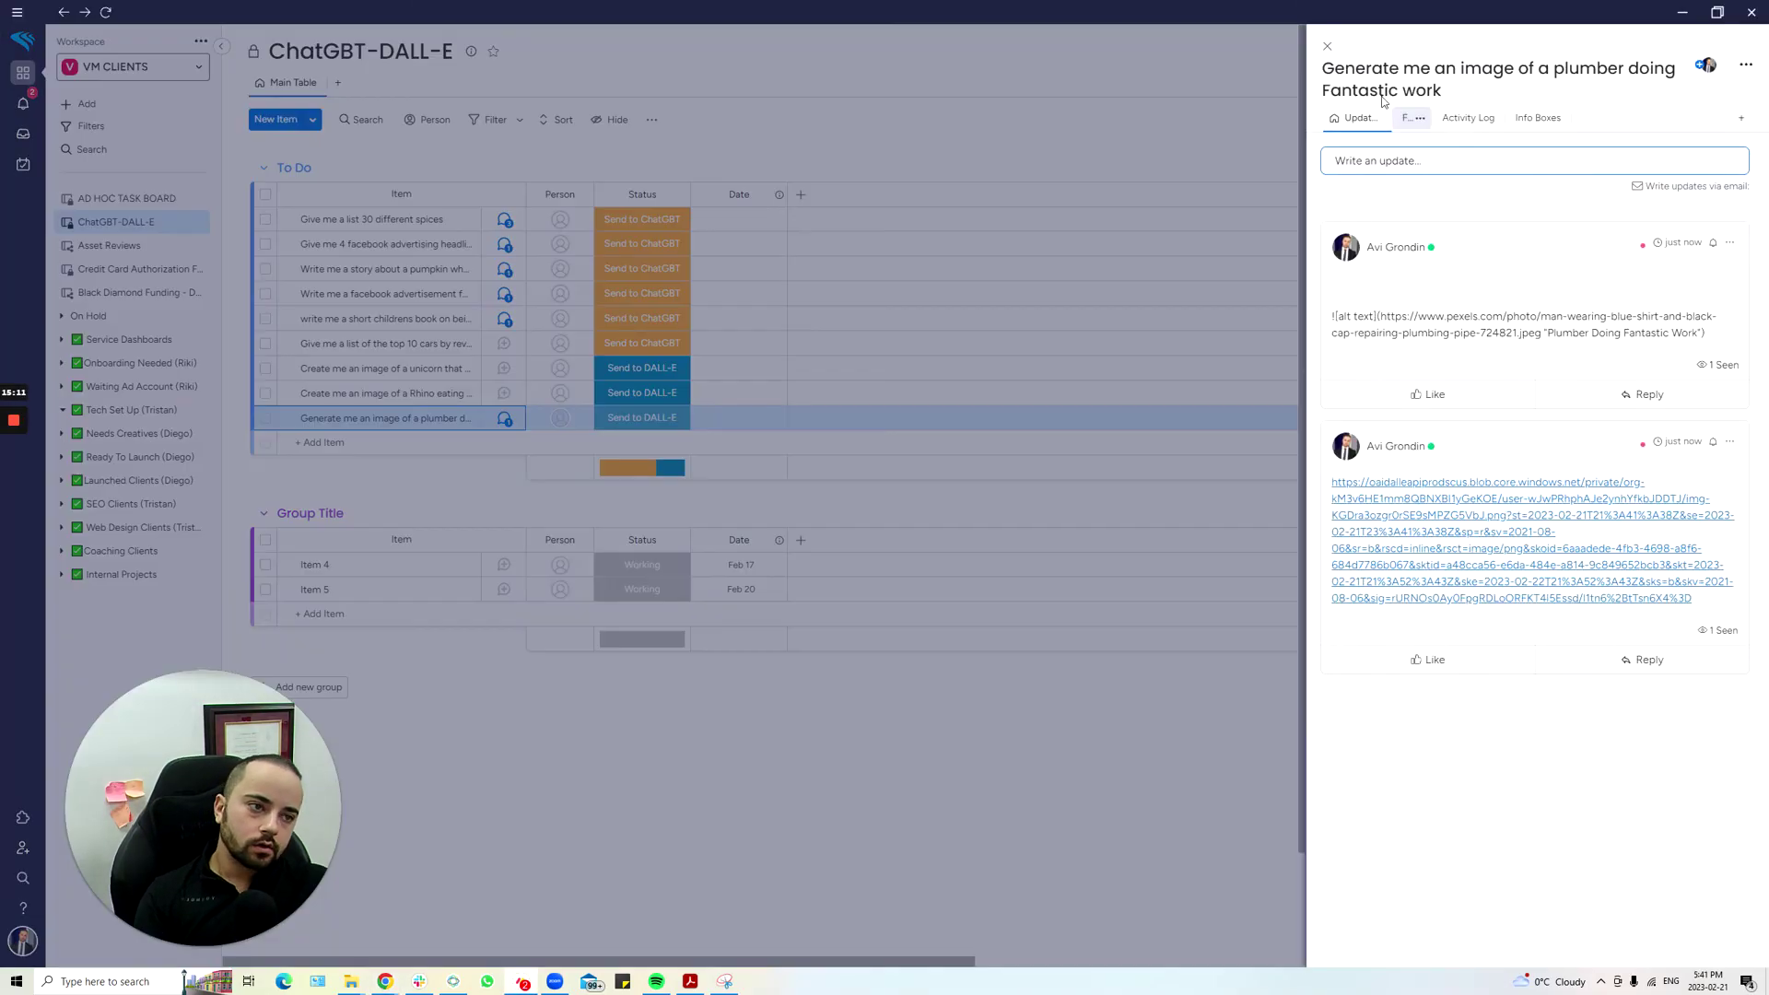
click(1325, 50)
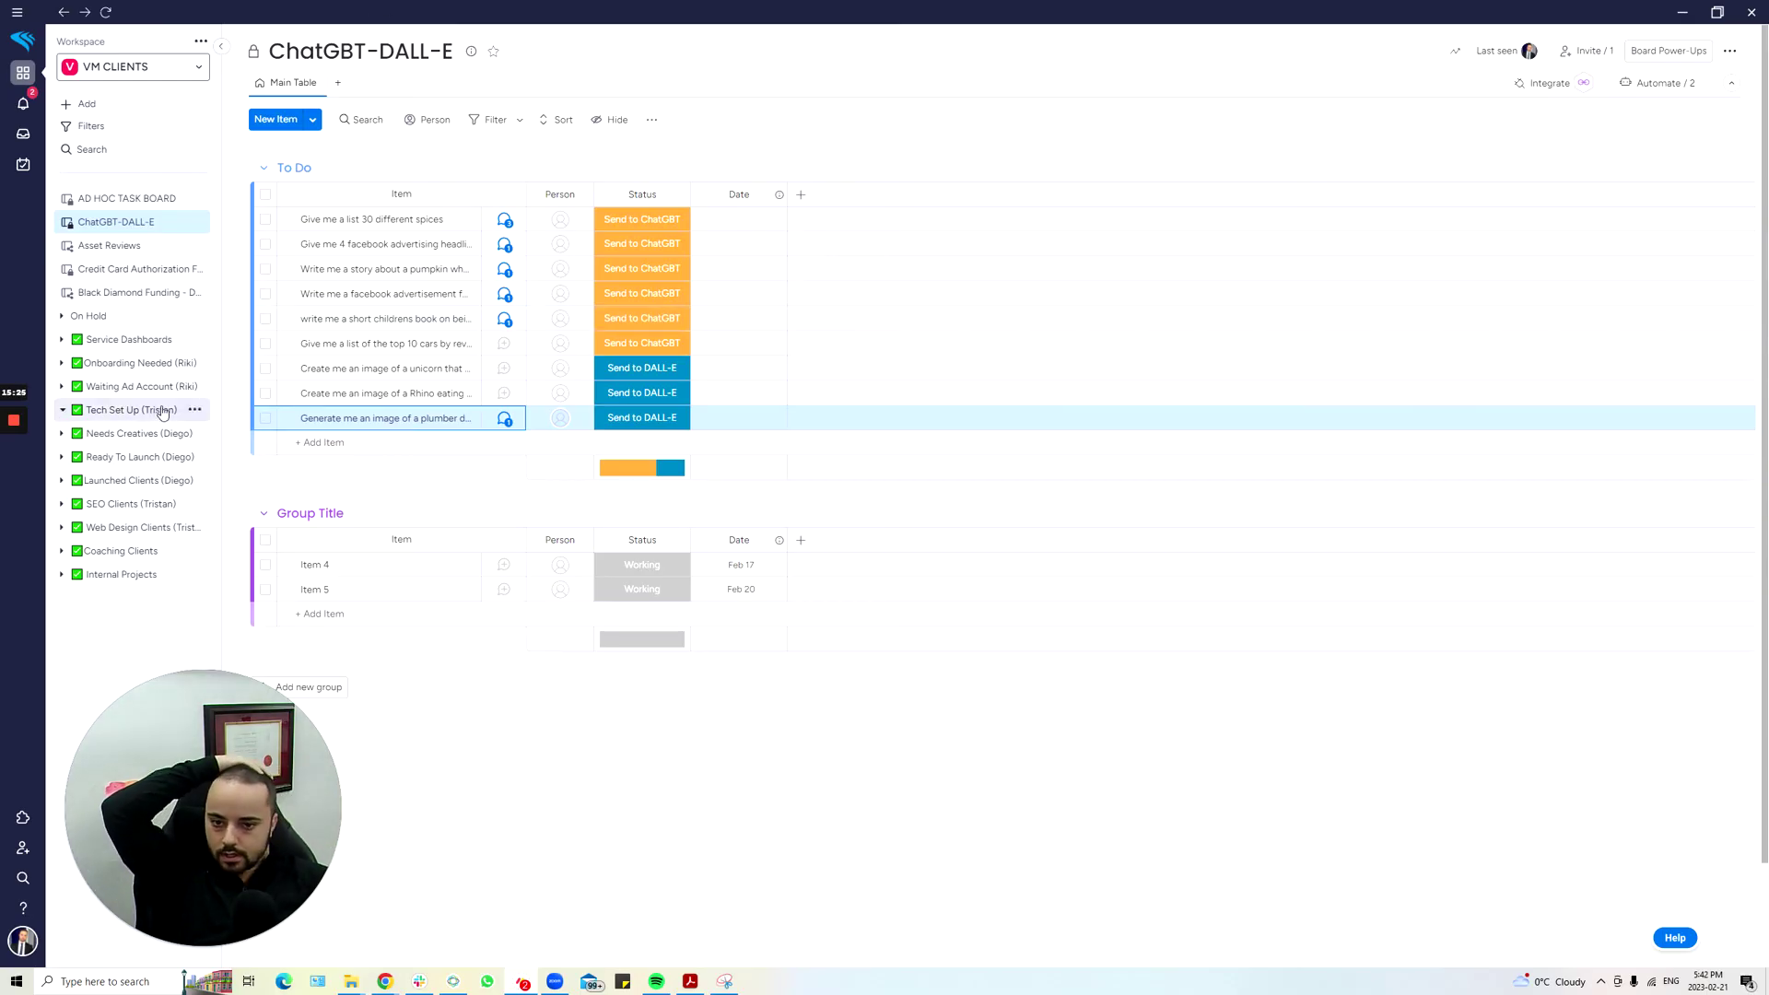
- Open Design/Campaign Creation & Launch under Service Dashboards and briefly expand two items' subitems
click(138, 340)
click(152, 363)
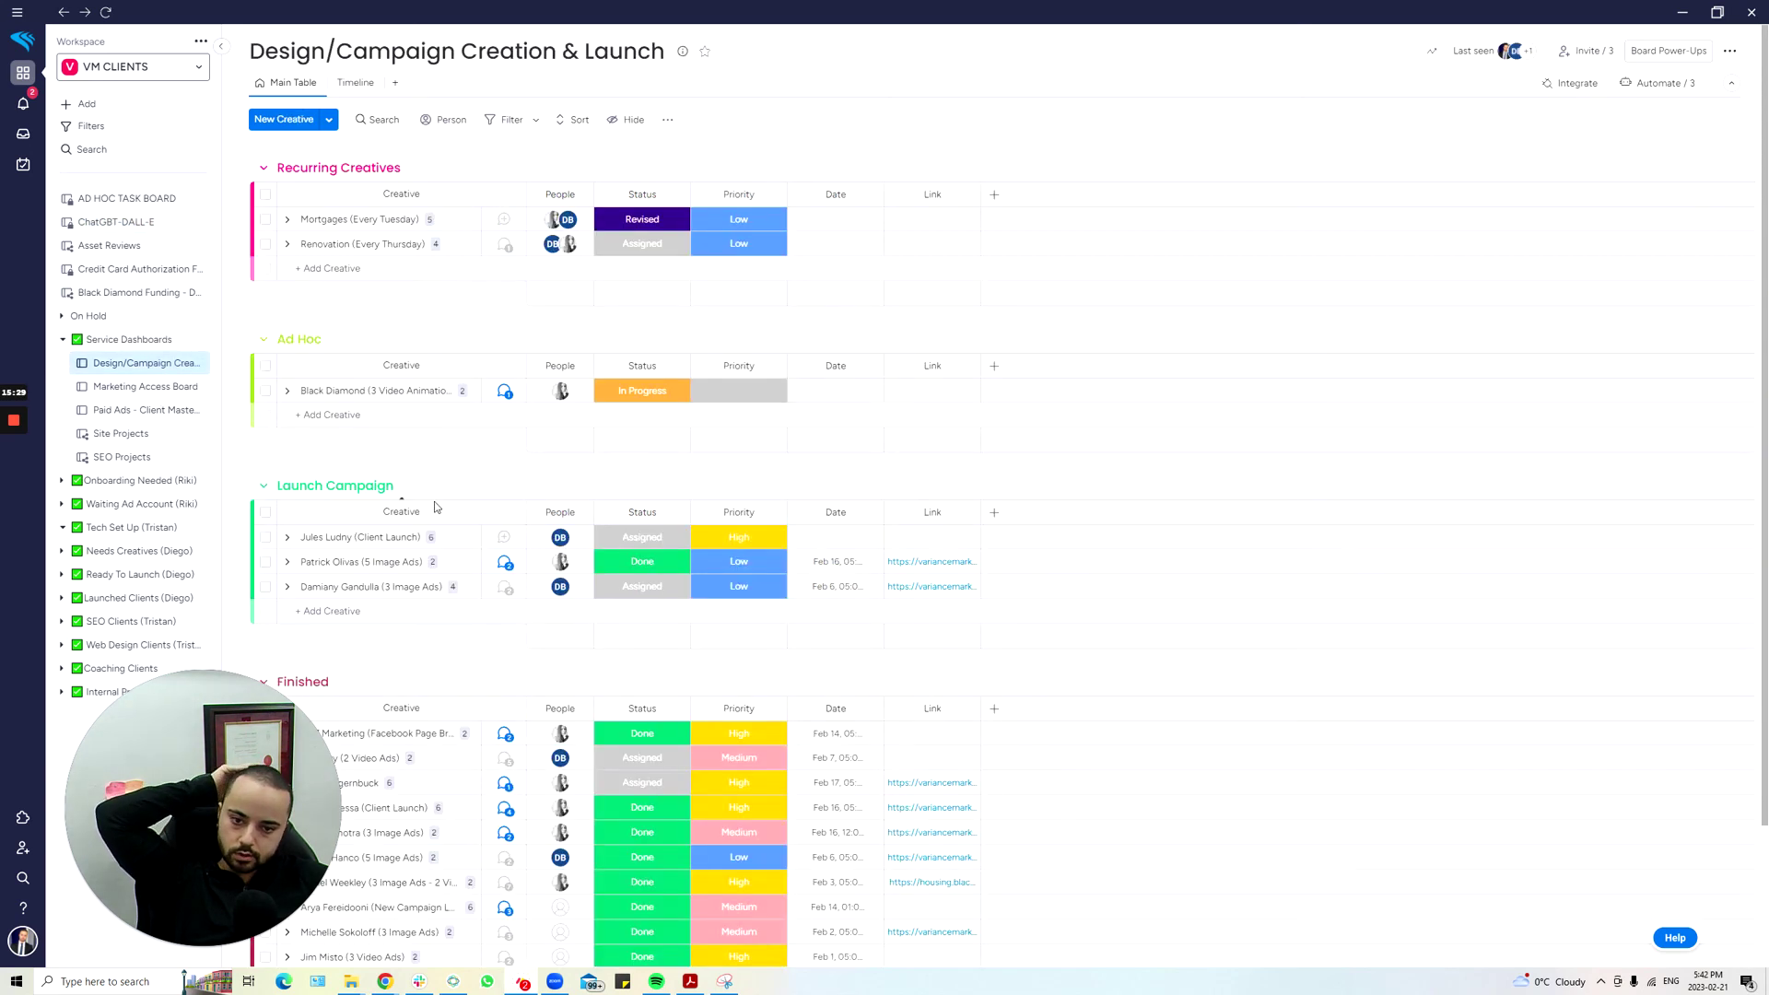
click(287, 391)
click(288, 390)
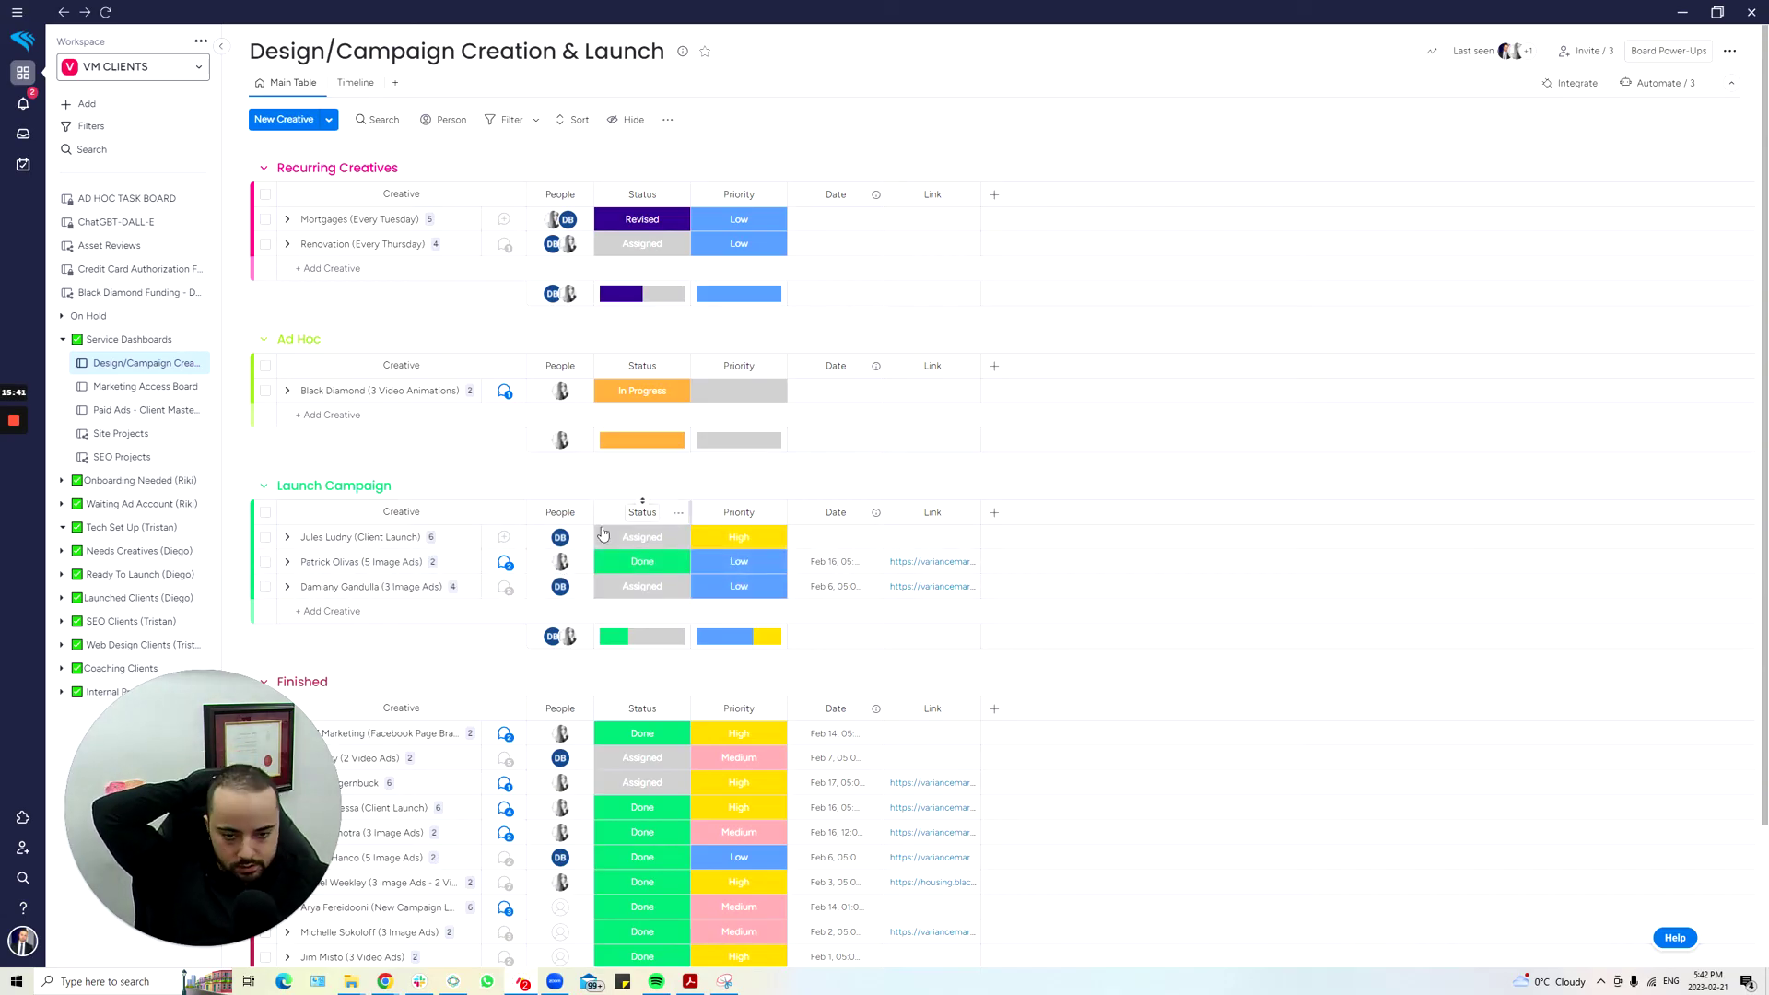
click(286, 587)
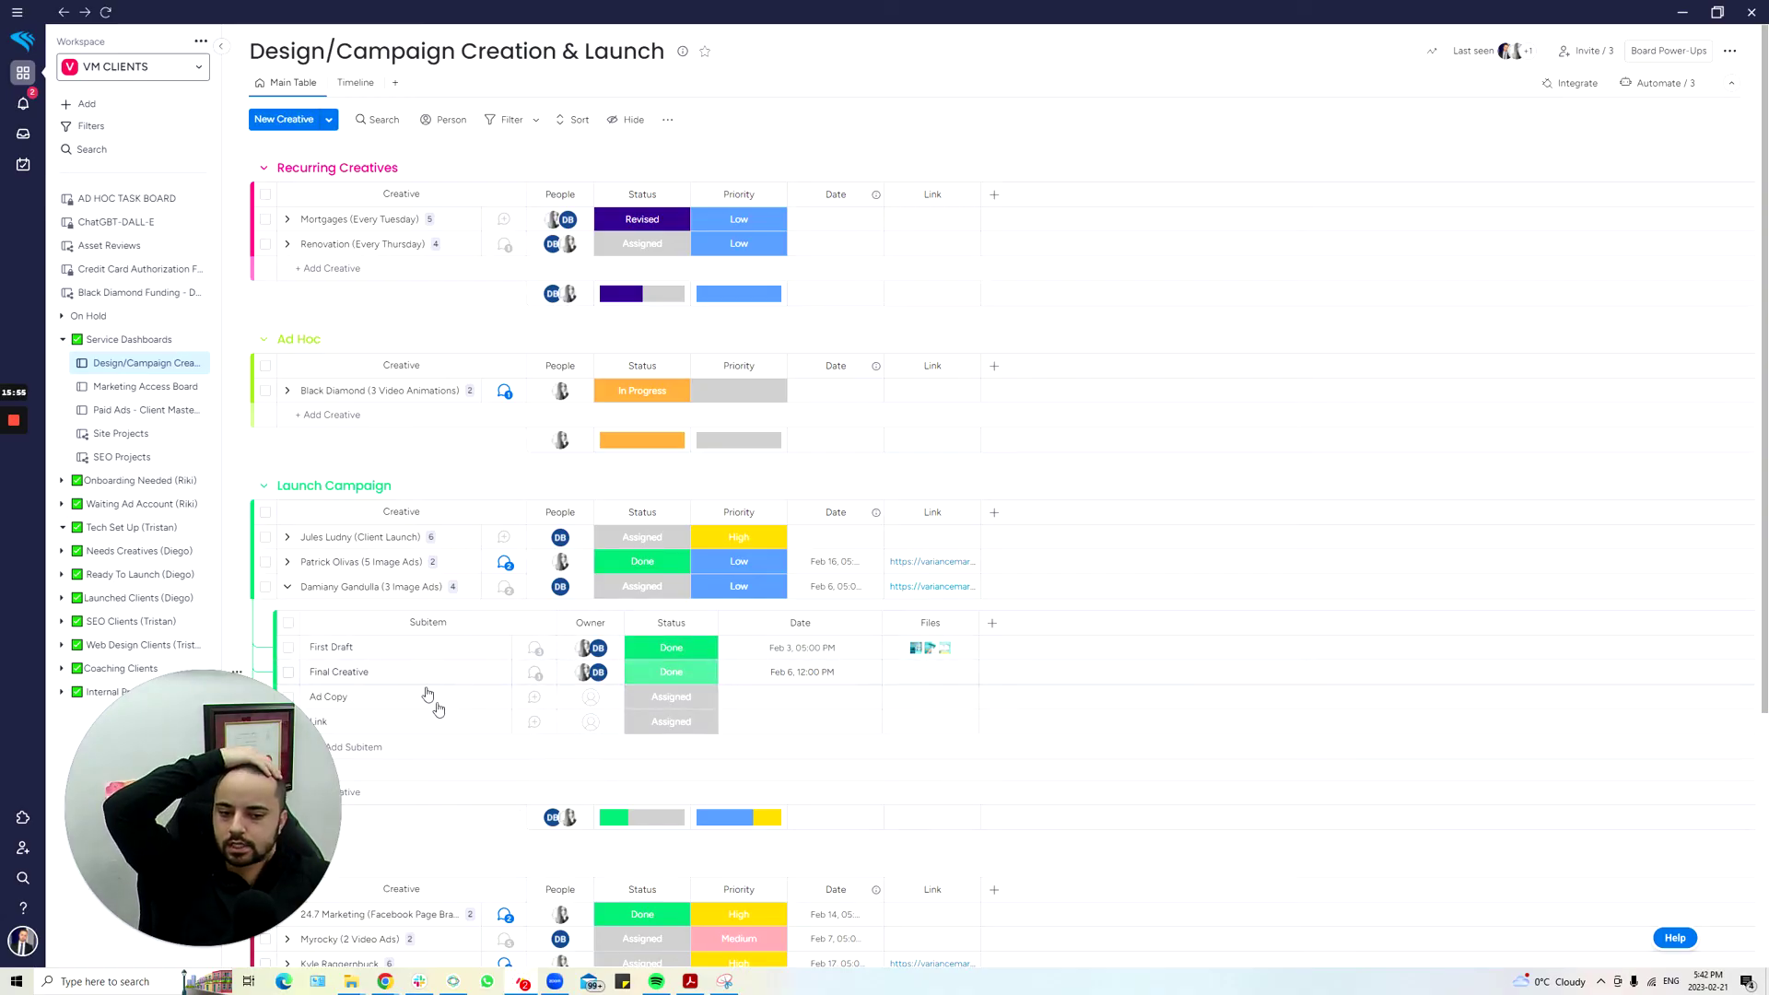
click(287, 587)
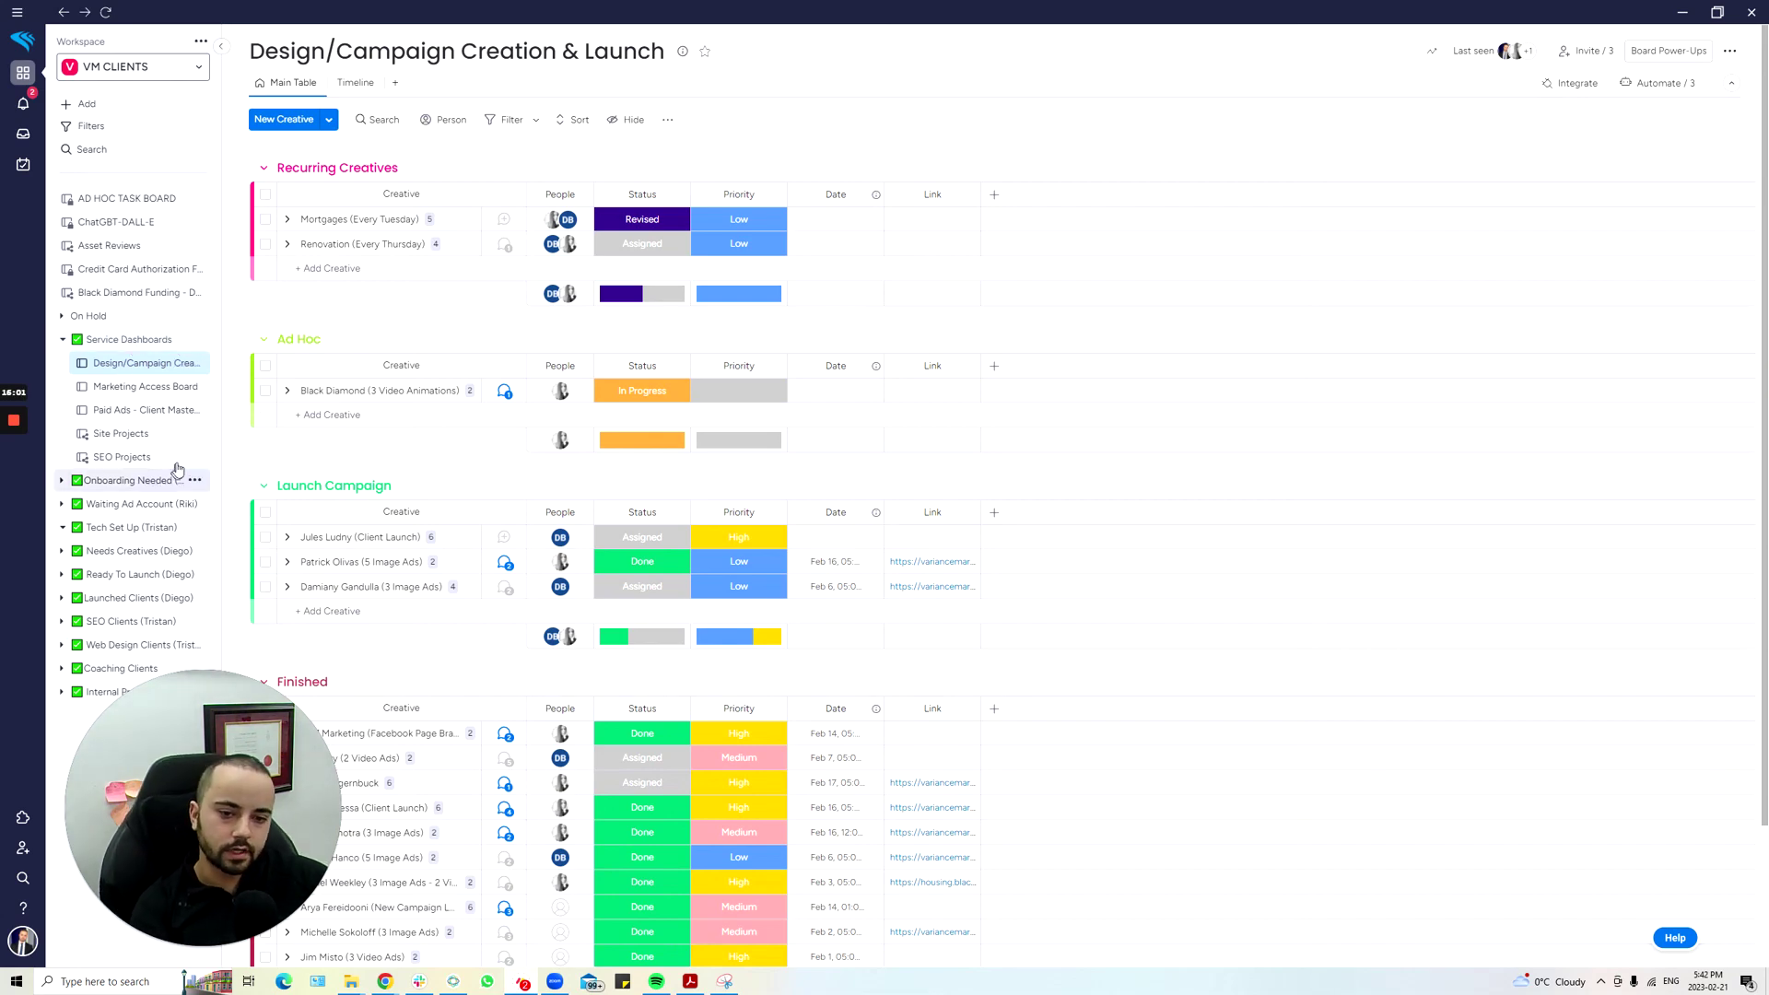
key(alt+Tab)
- Bring up the DALL-E Automation zap in Chrome and dismiss the share-as-template prompt
click(1373, 11)
click(1004, 426)
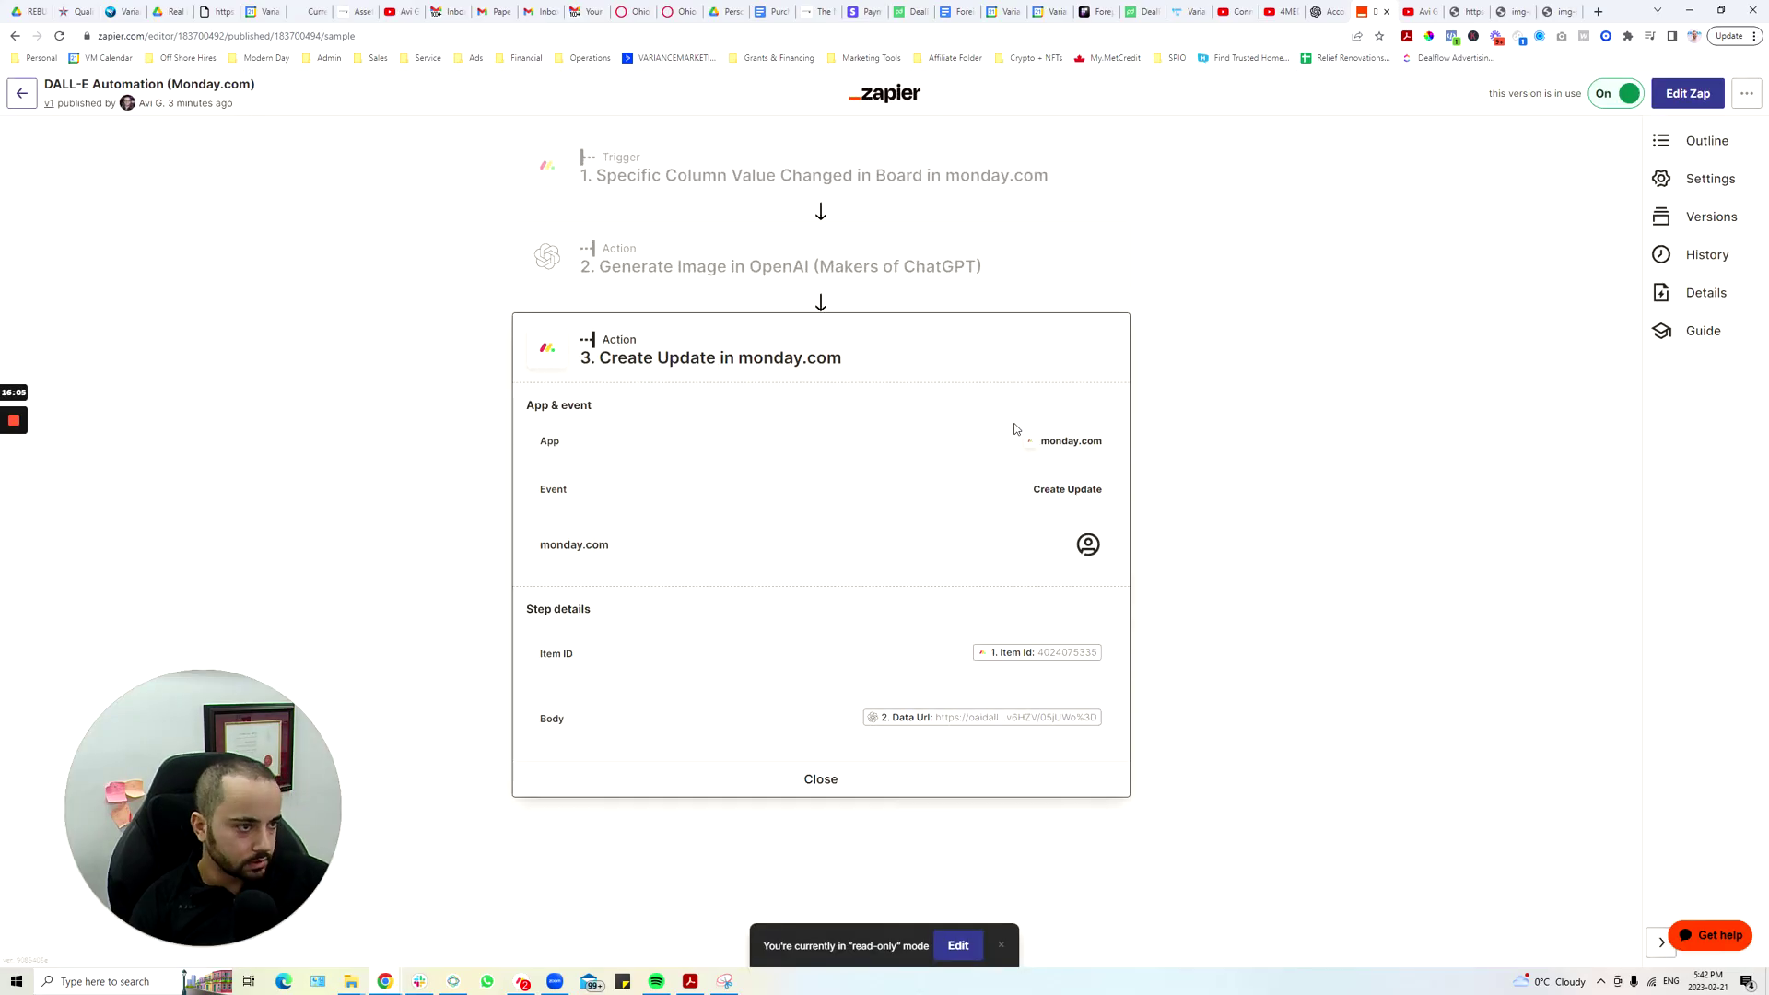